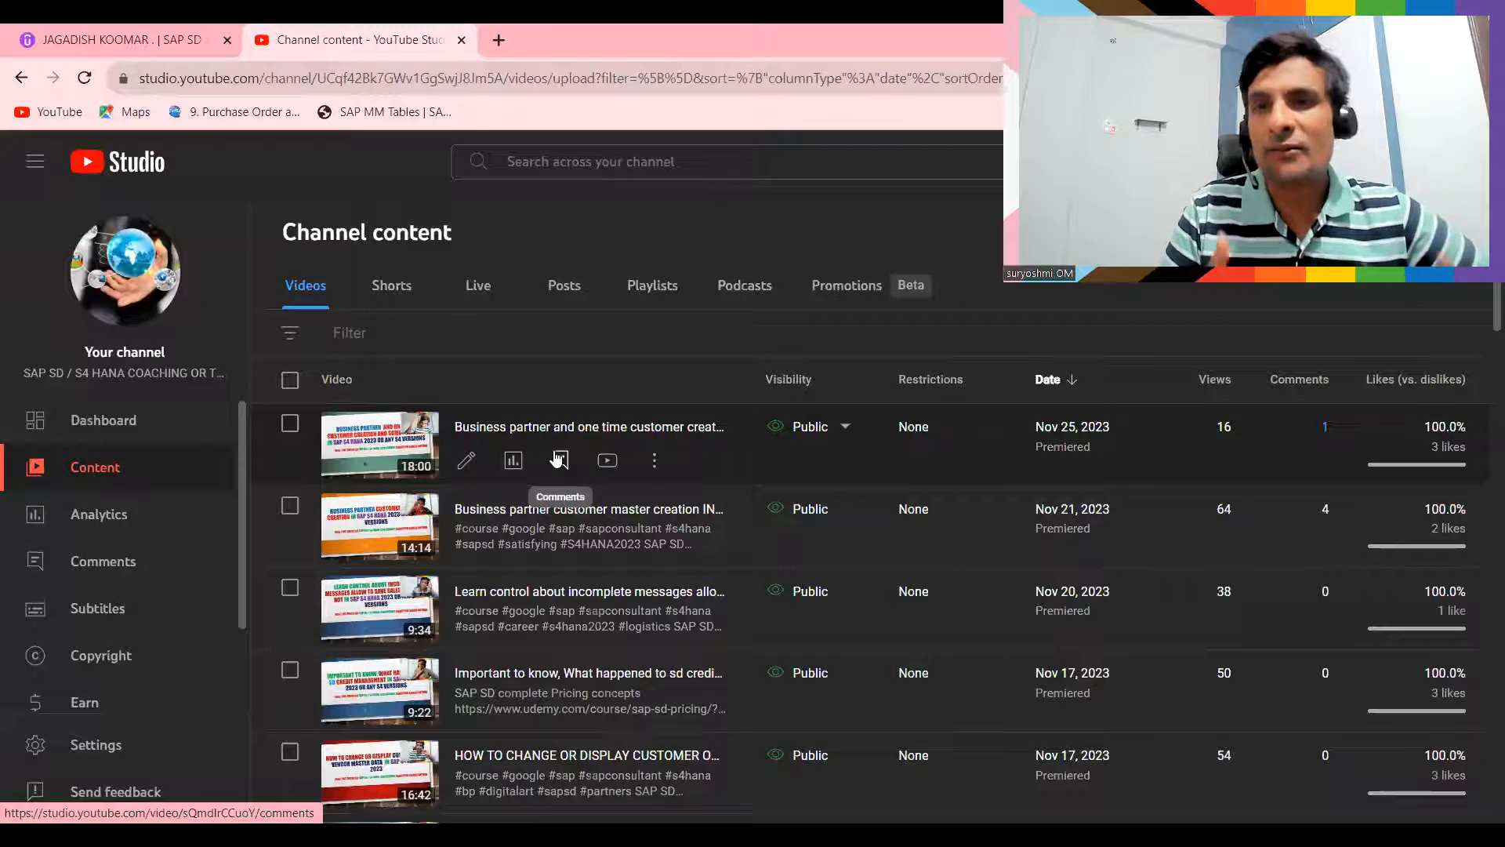
# - Browse the instructor's SAP courses on the Udemy profile, including the second page of the list
pyautogui.click(104, 33)
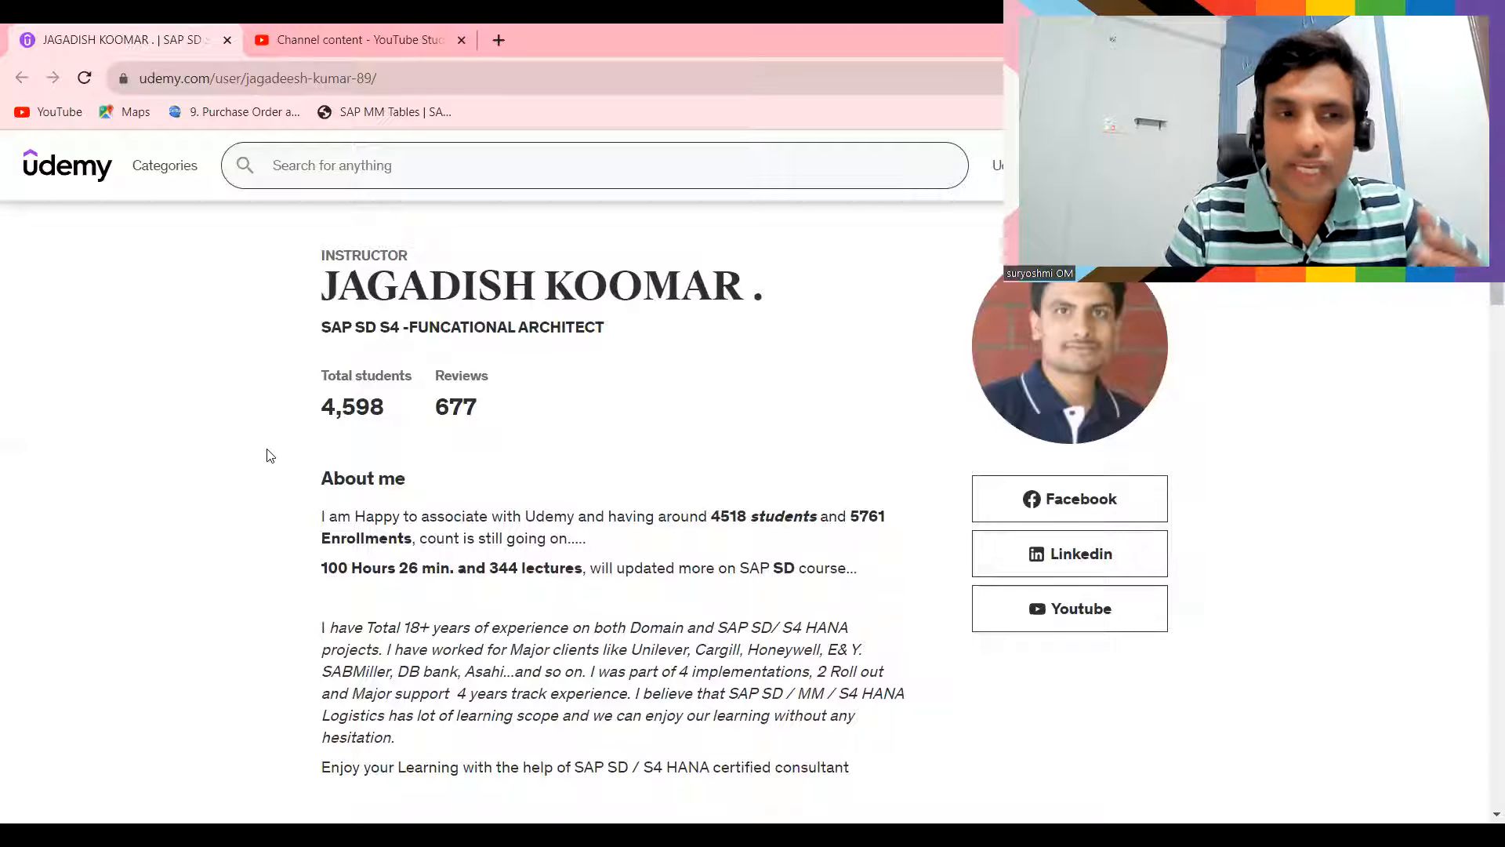
pyautogui.scroll(-10, 333, 406)
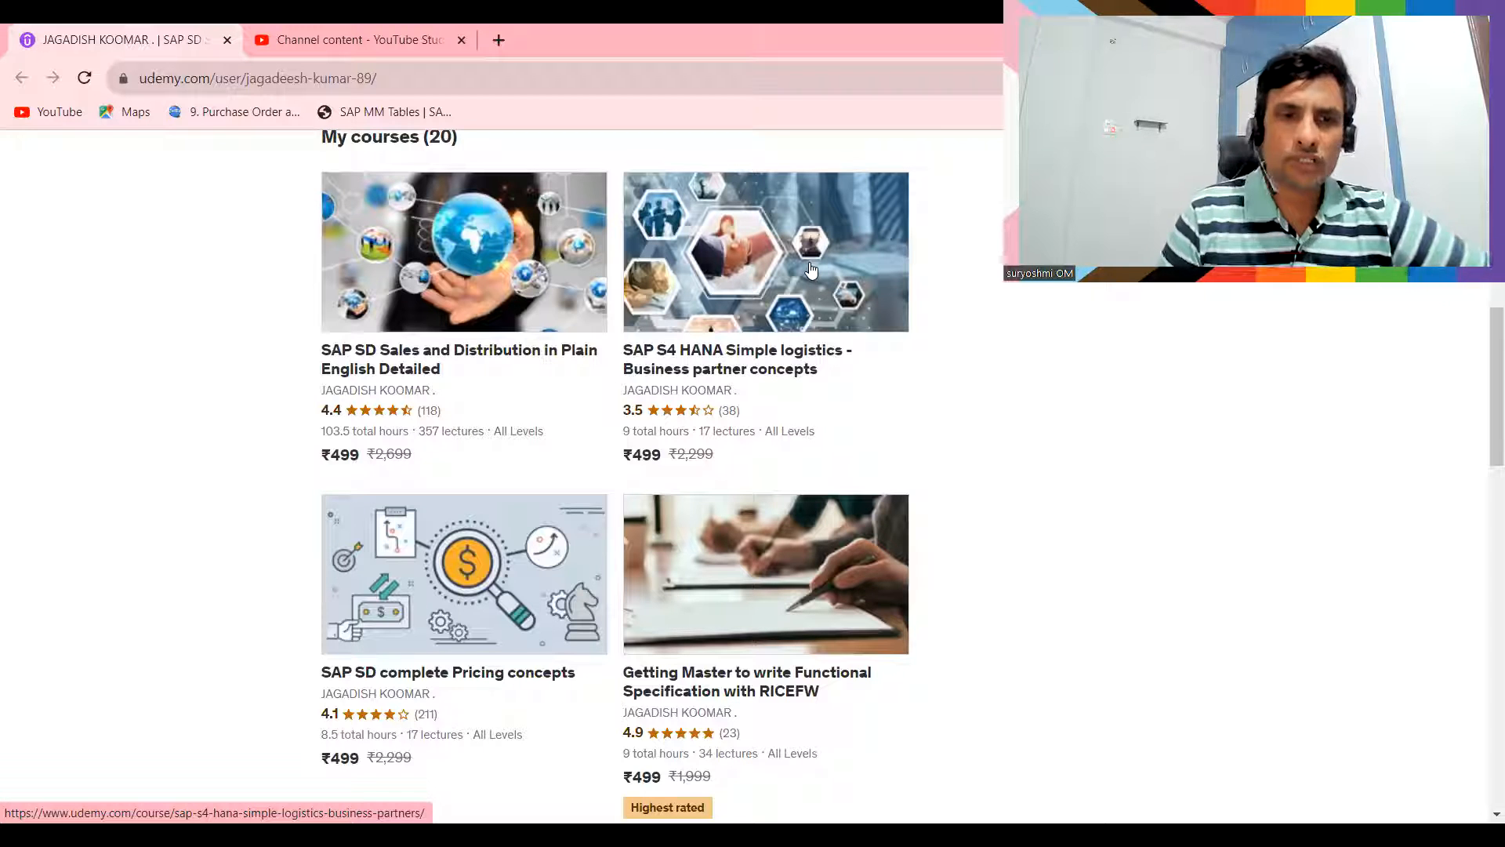
pyautogui.scroll(-5, 1144, 551)
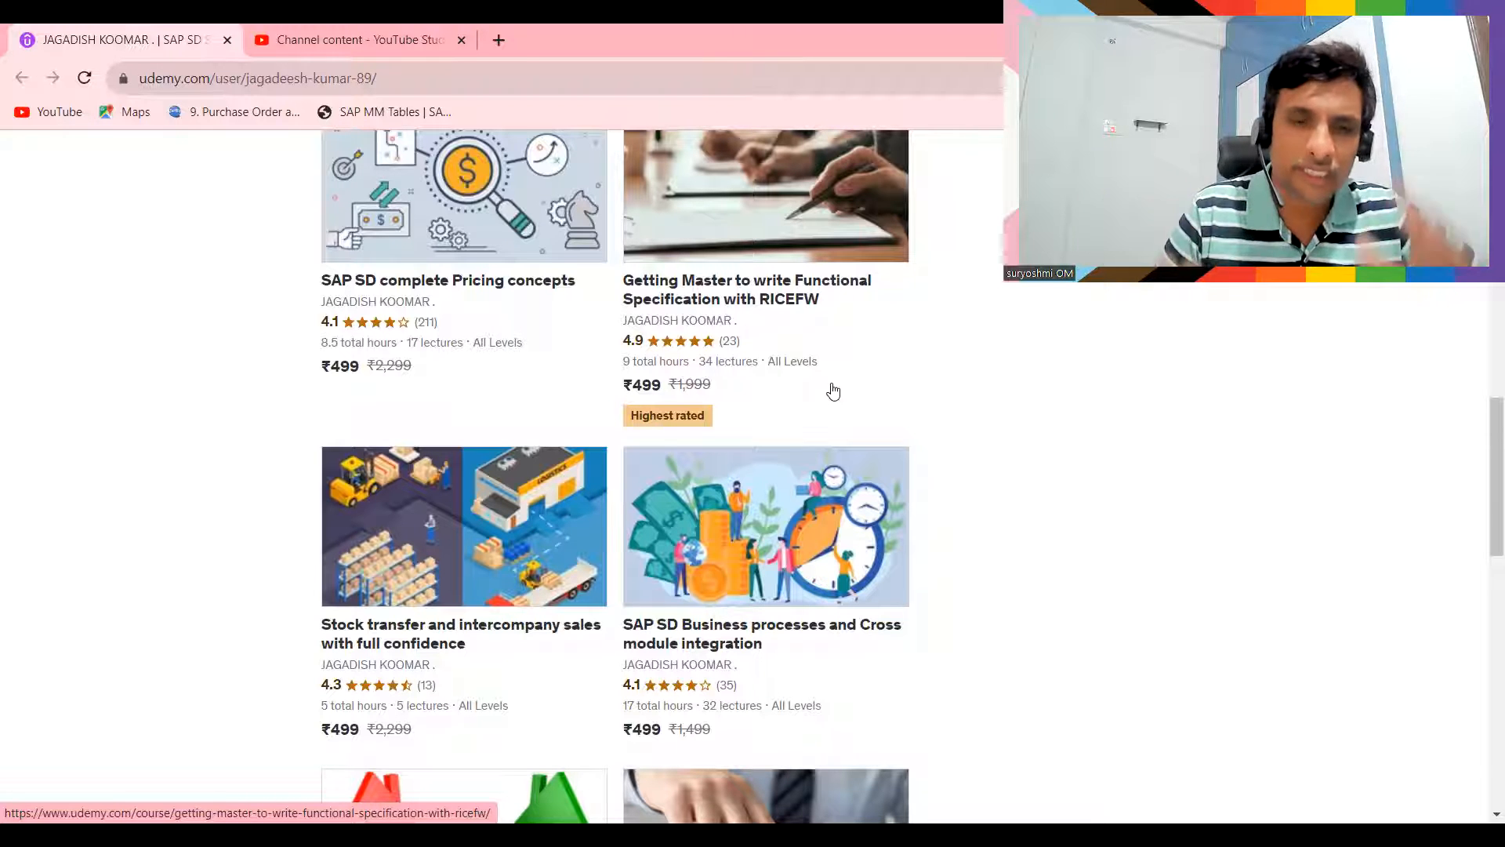
pyautogui.scroll(-1, 833, 392)
pyautogui.scroll(-3, 834, 392)
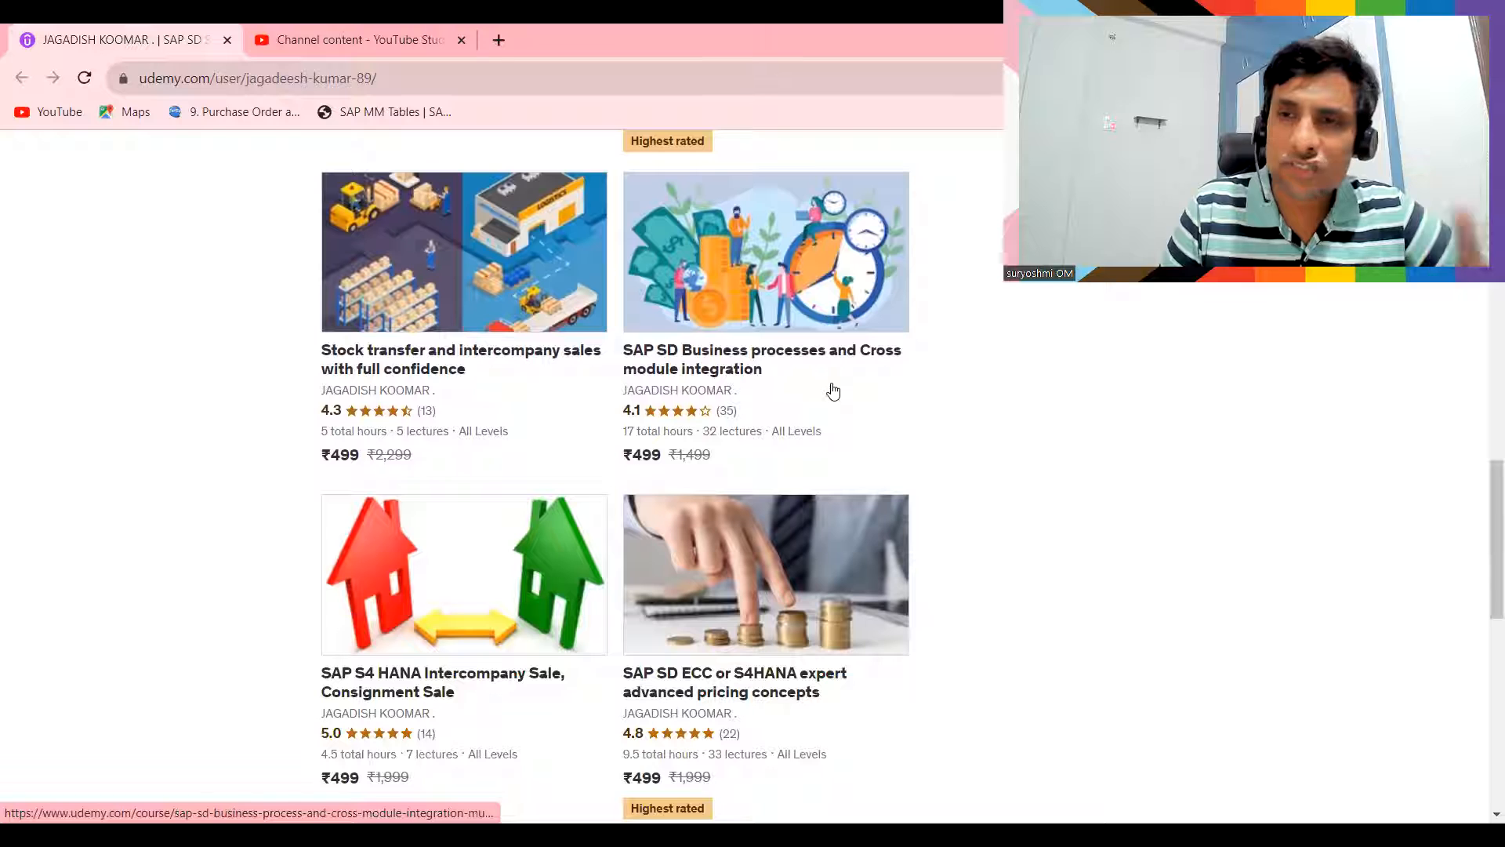
pyautogui.scroll(-1, 833, 391)
pyautogui.scroll(-2, 834, 391)
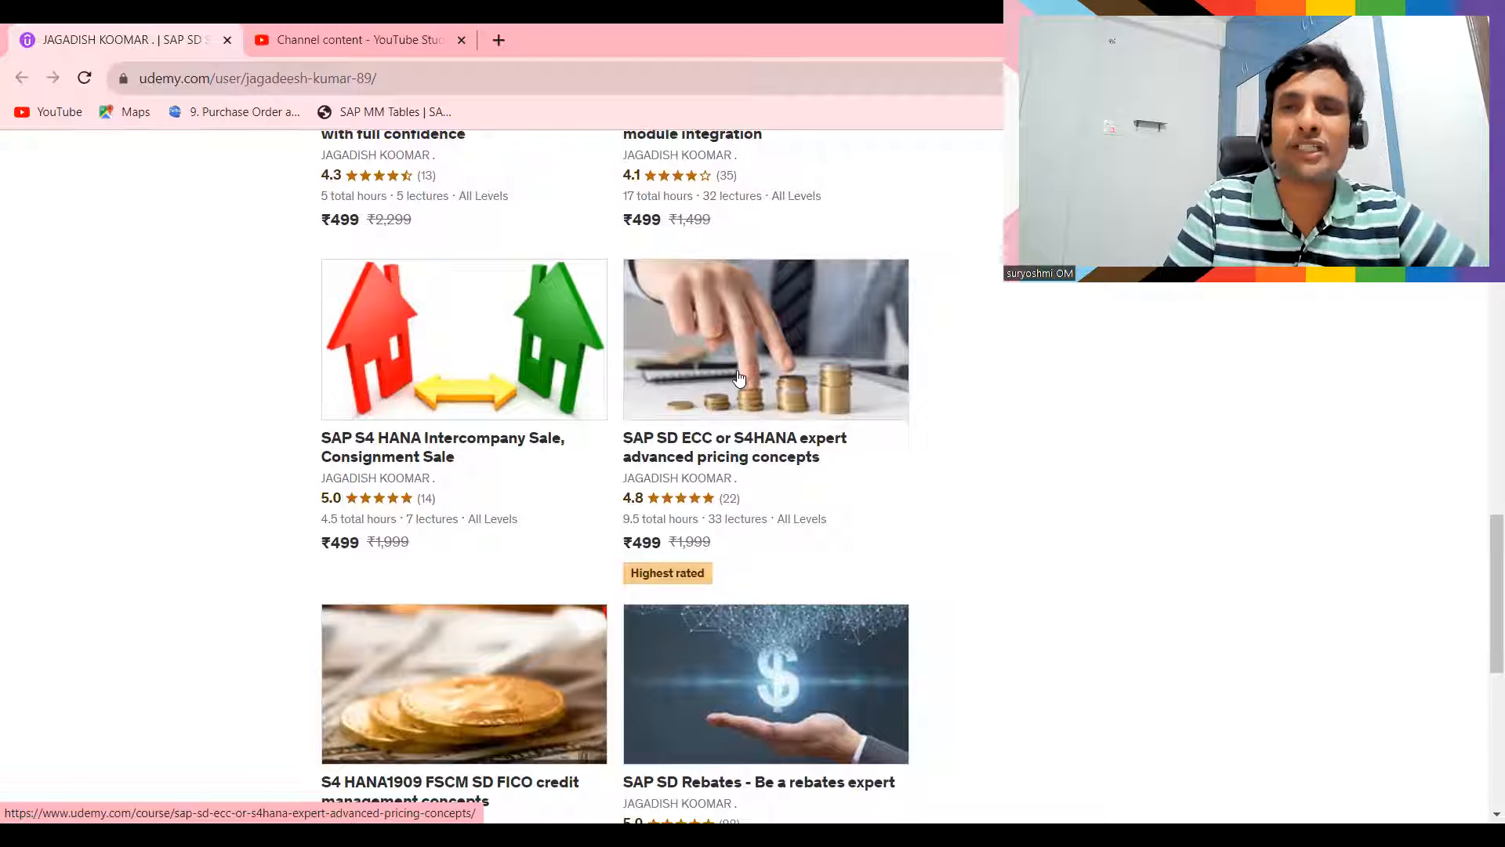
pyautogui.scroll(-3, 740, 378)
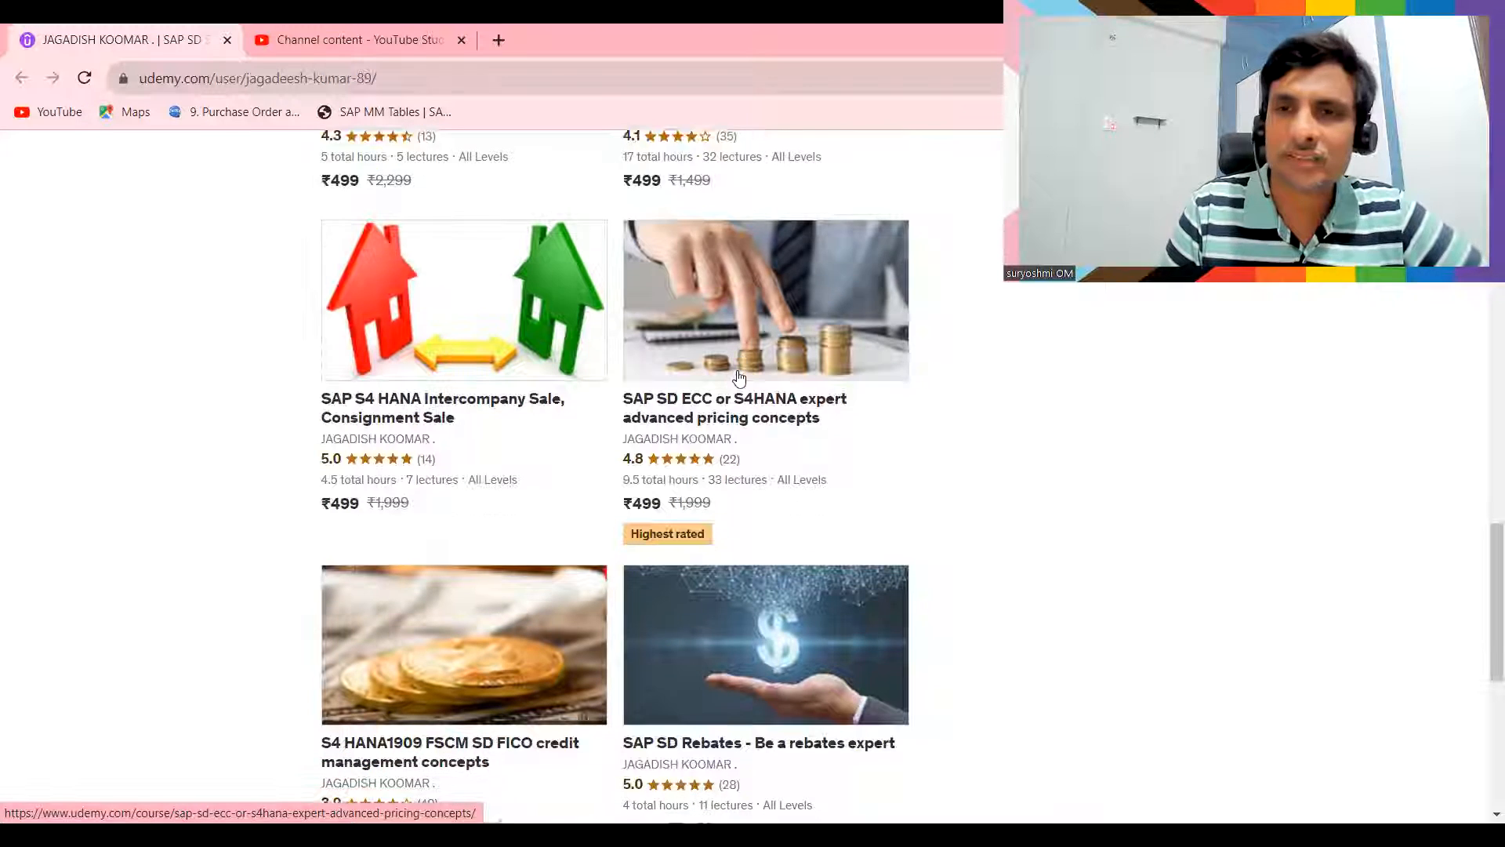
pyautogui.scroll(-1, 740, 379)
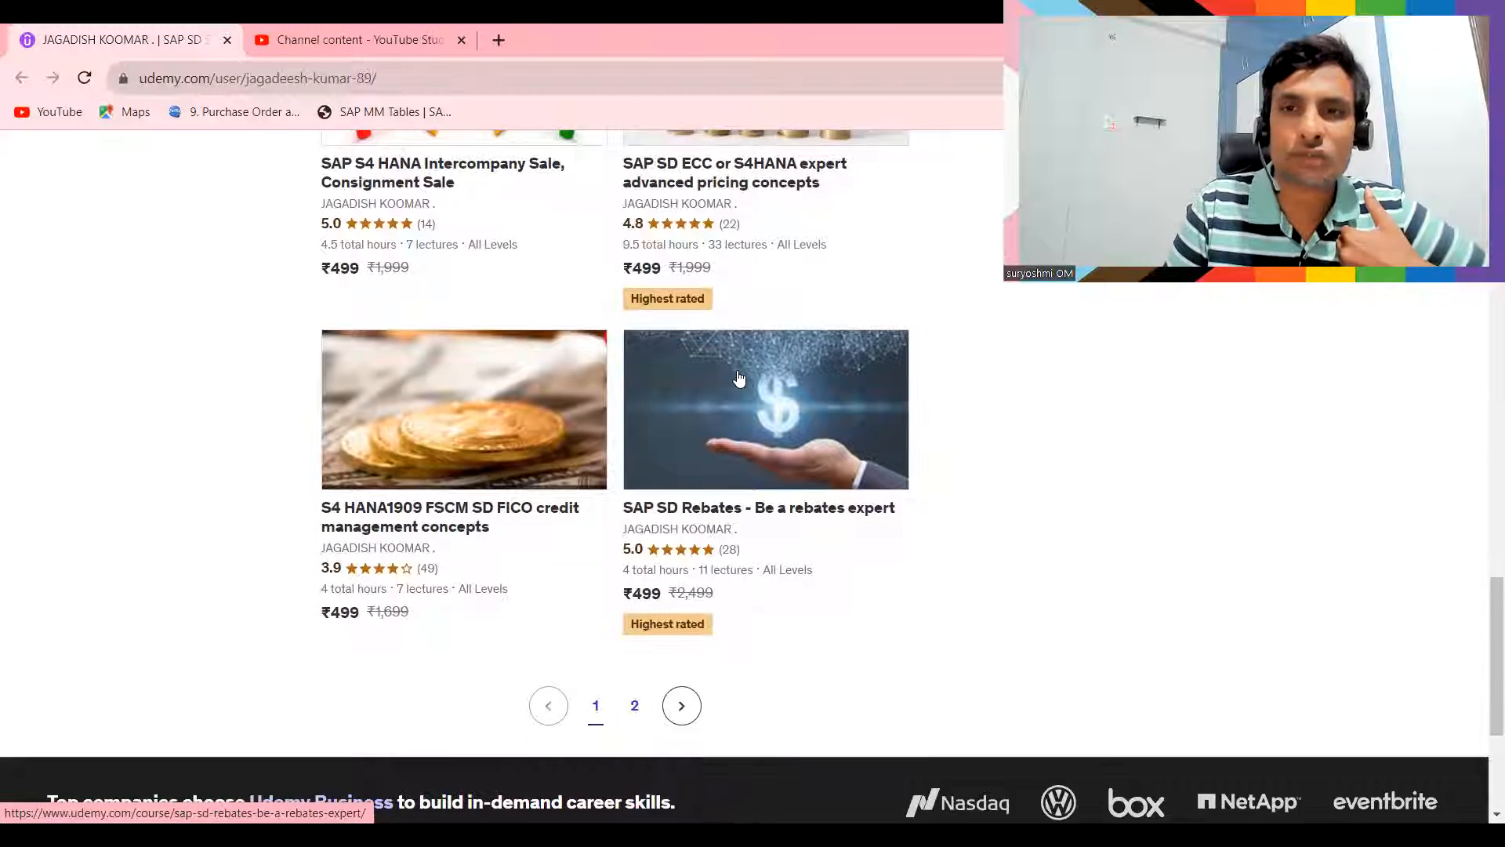
pyautogui.scroll(1, 739, 378)
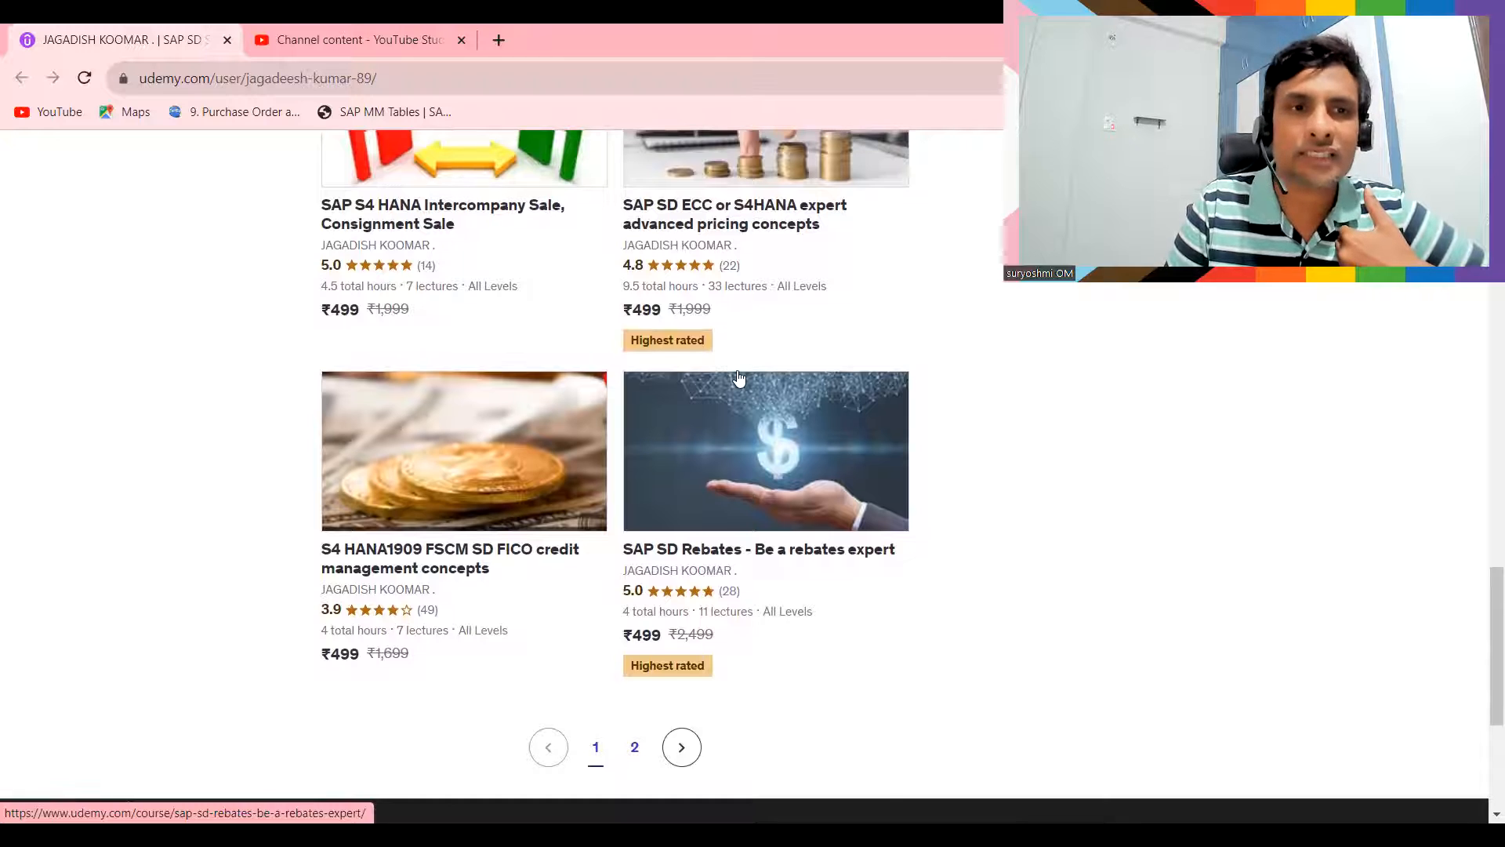
pyautogui.scroll(6, 739, 379)
pyautogui.scroll(4, 740, 378)
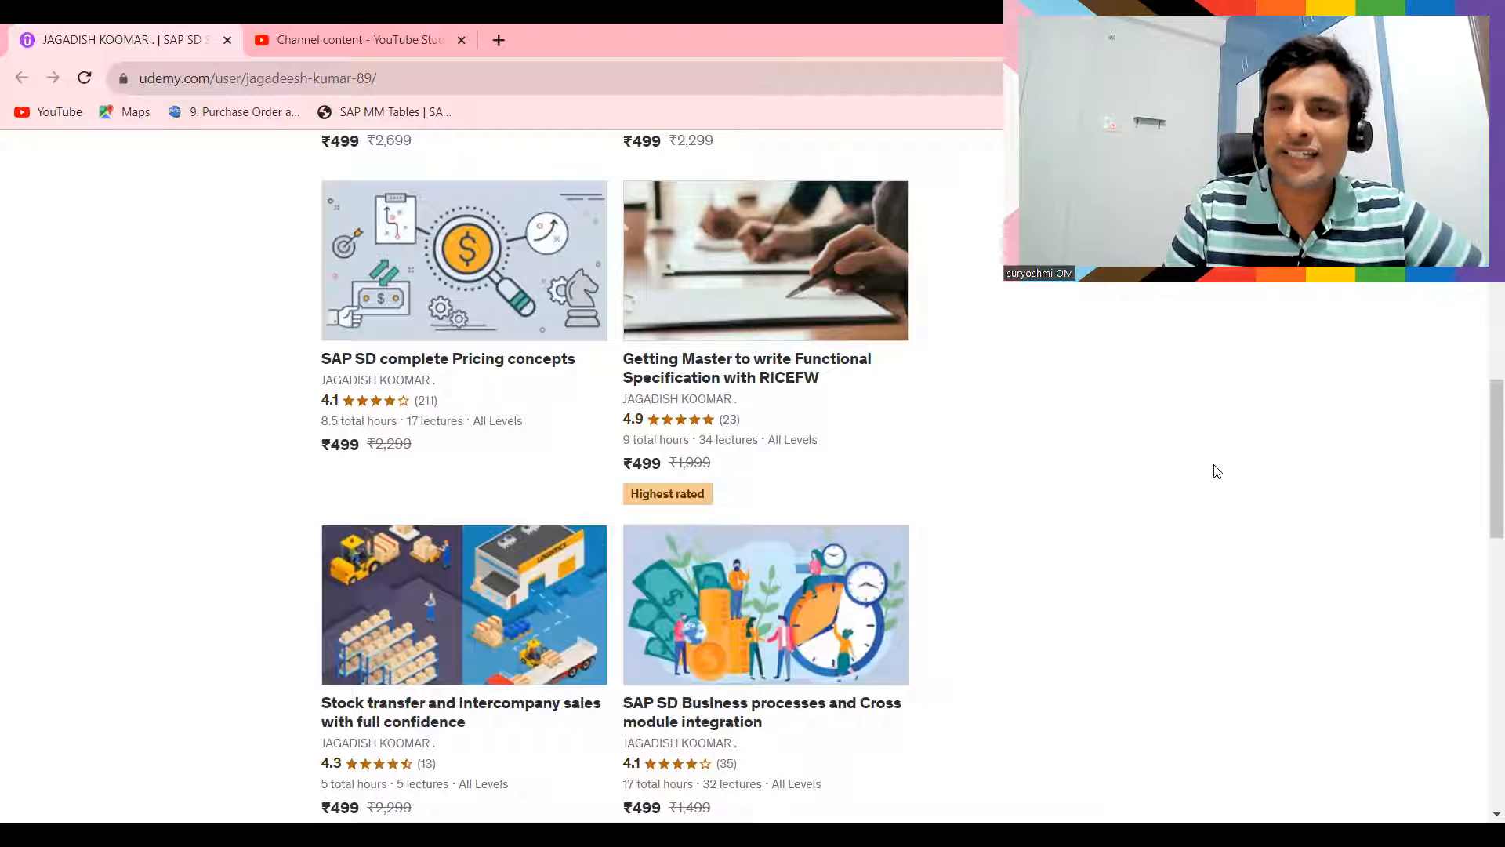
pyautogui.scroll(-8, 1216, 471)
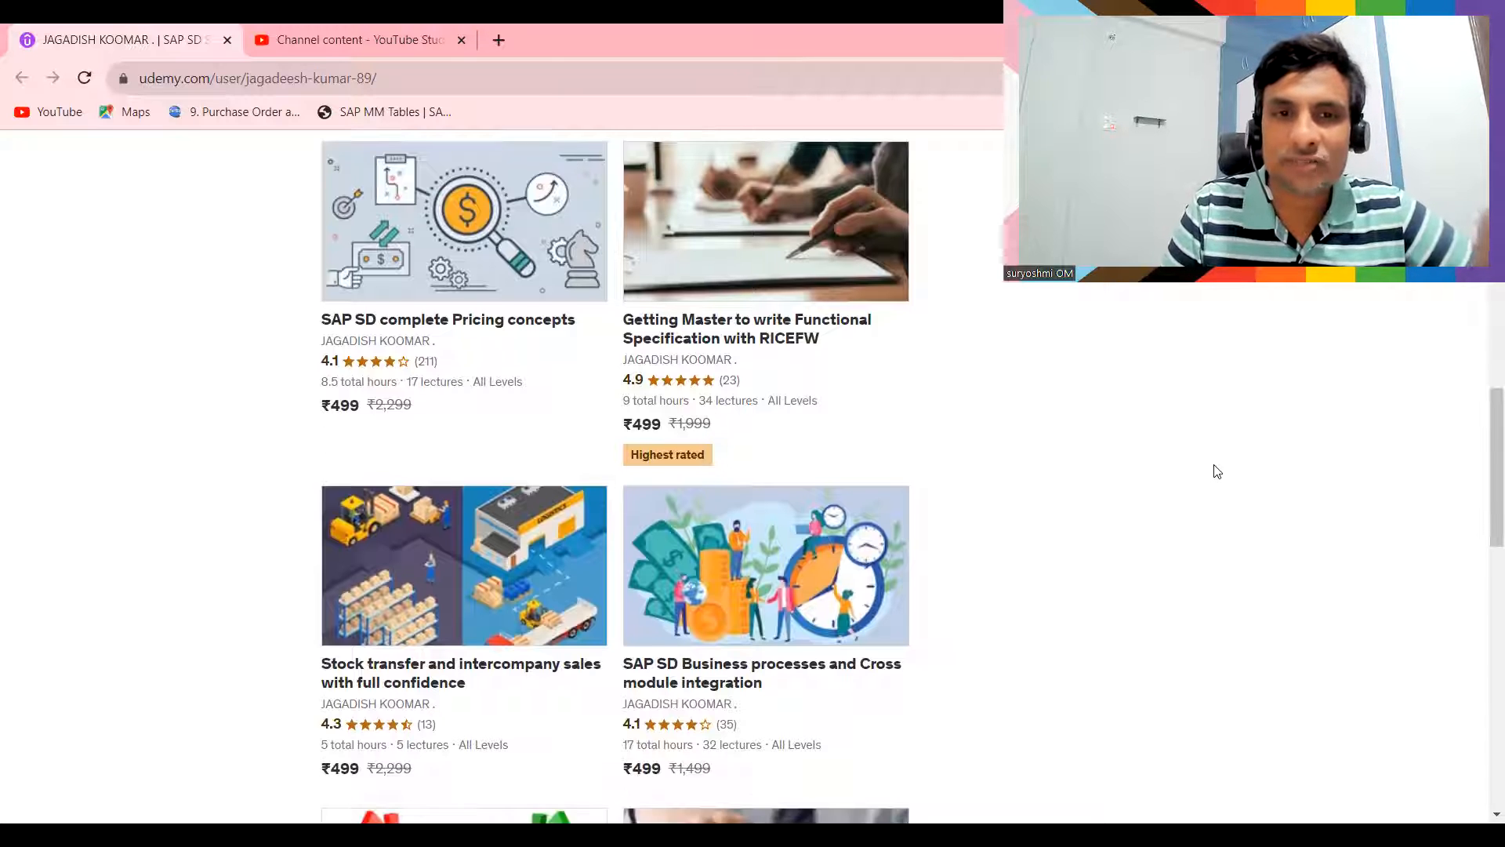
pyautogui.scroll(-4, 1216, 471)
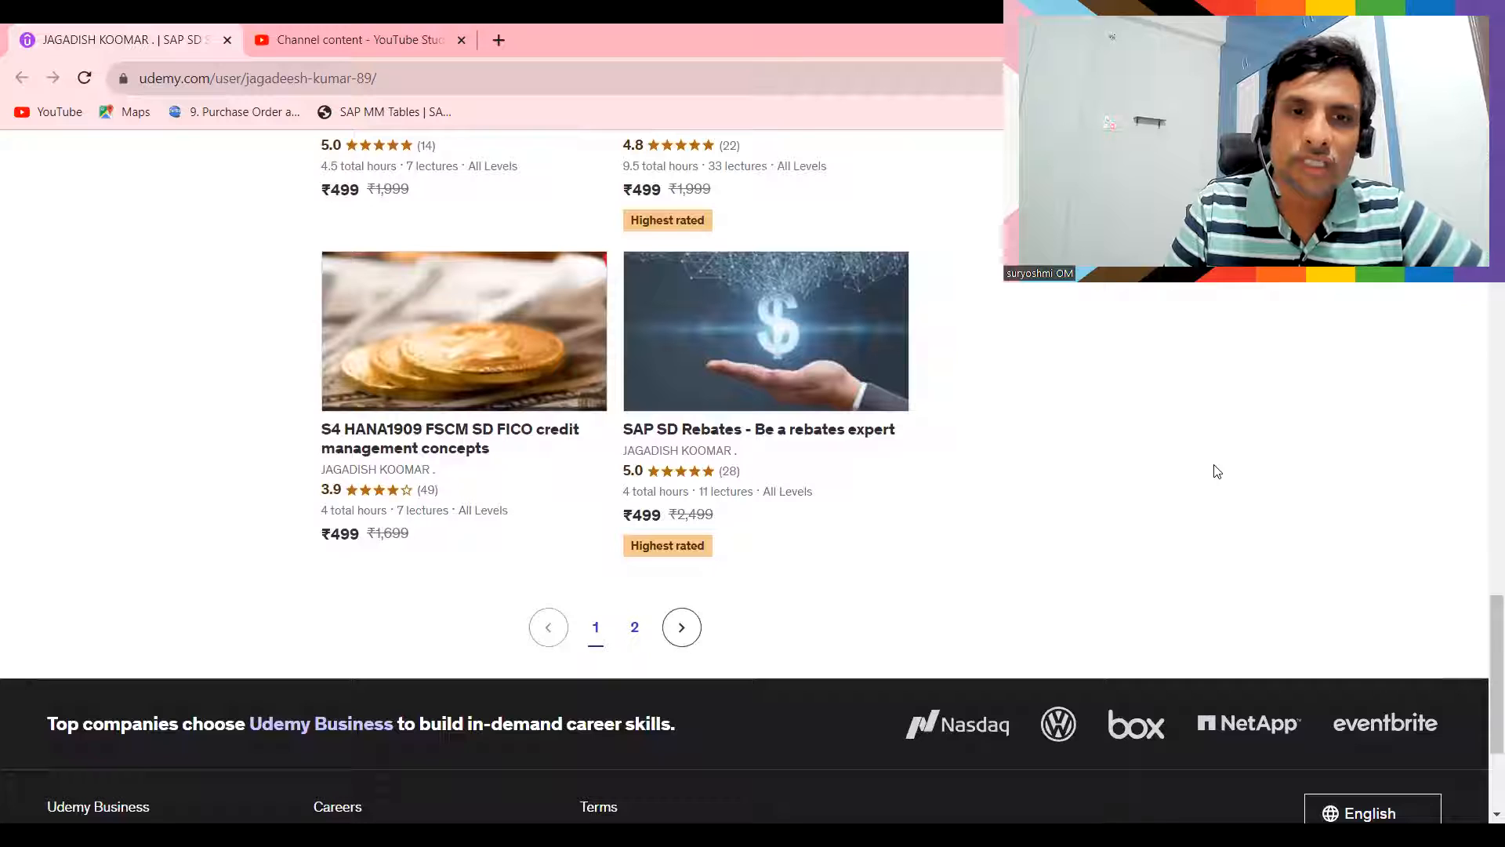
pyautogui.click(636, 628)
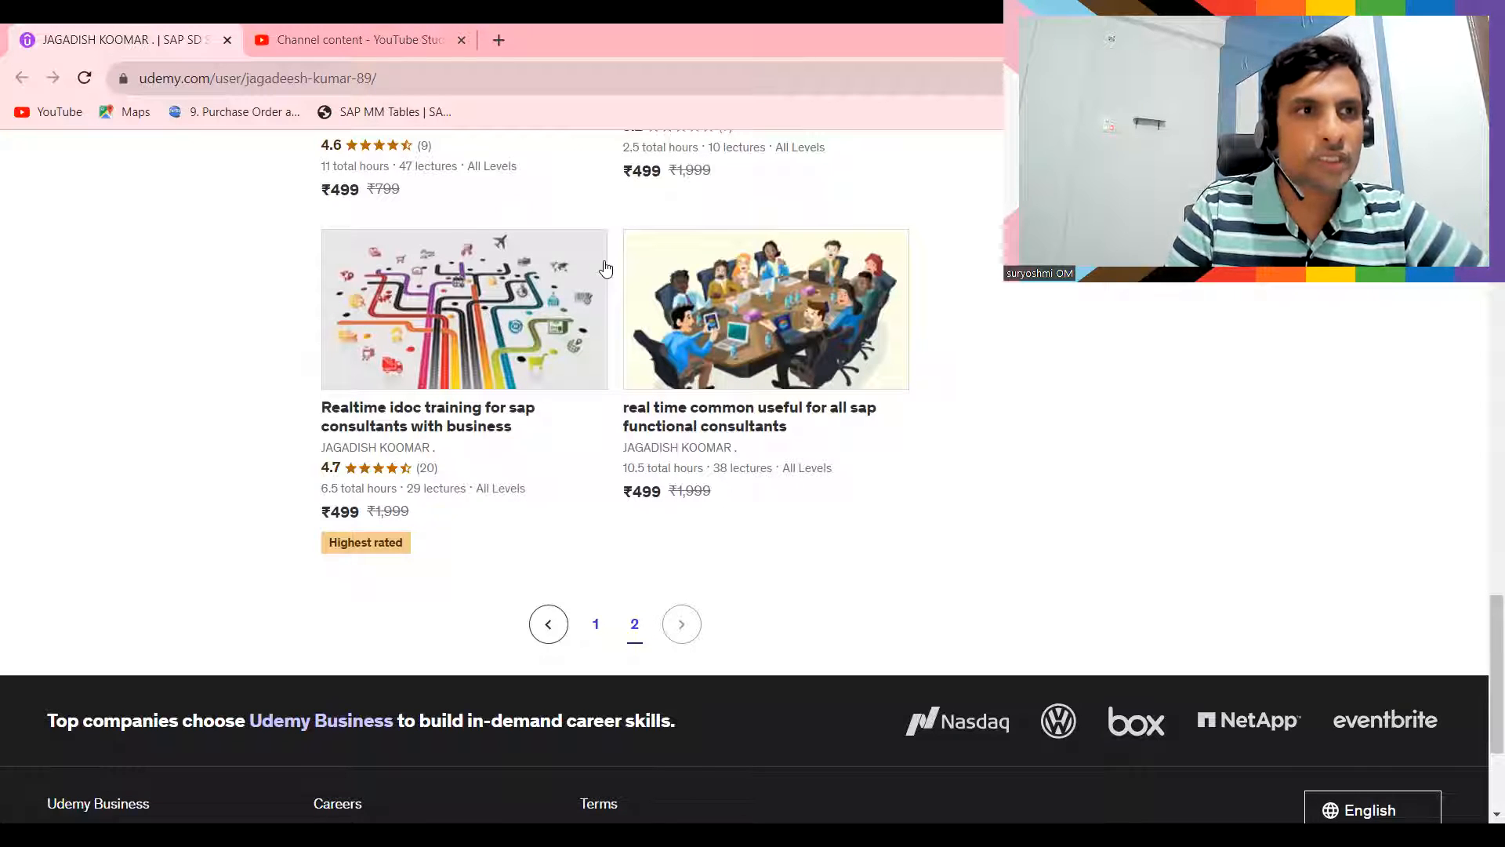
# - Switch to SAP, open the business partner transaction bp, and set its Find category to 2 Persons
pyautogui.hotkey('alt', 'Tab')
pyautogui.write('bp')
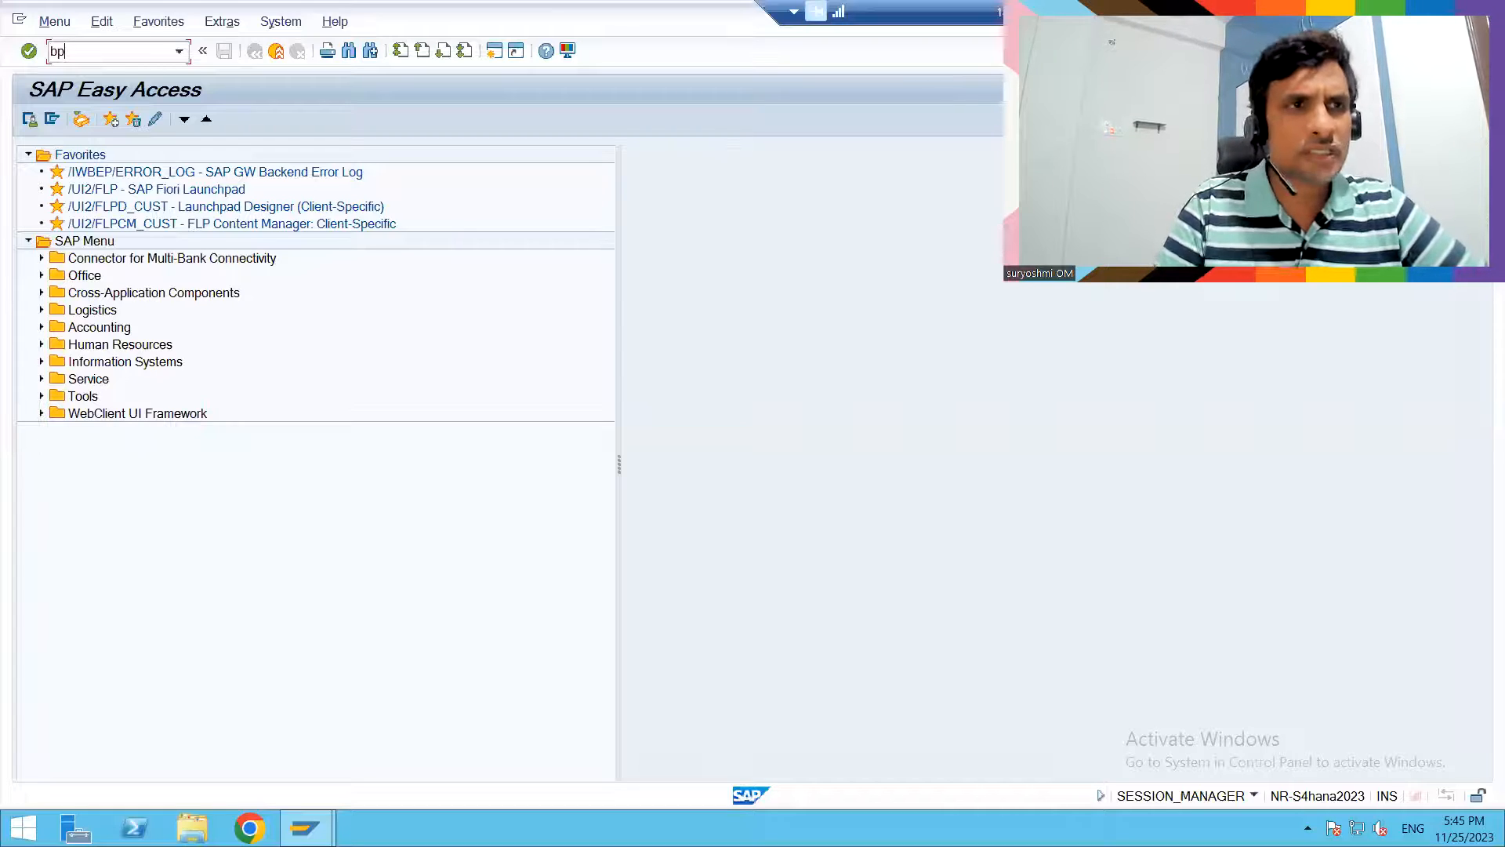
pyautogui.press('Return')
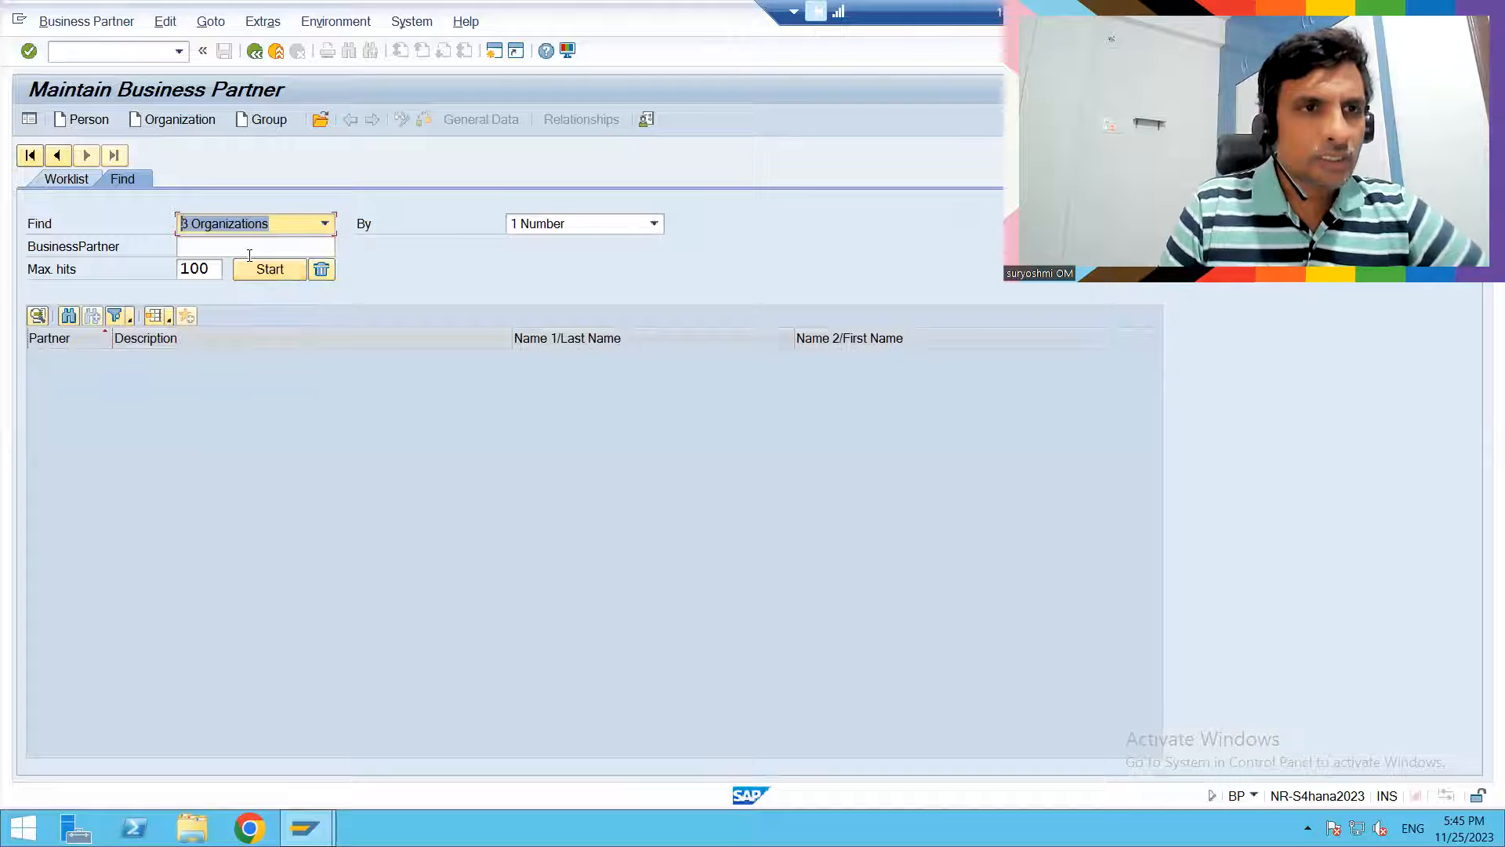
pyautogui.click(251, 226)
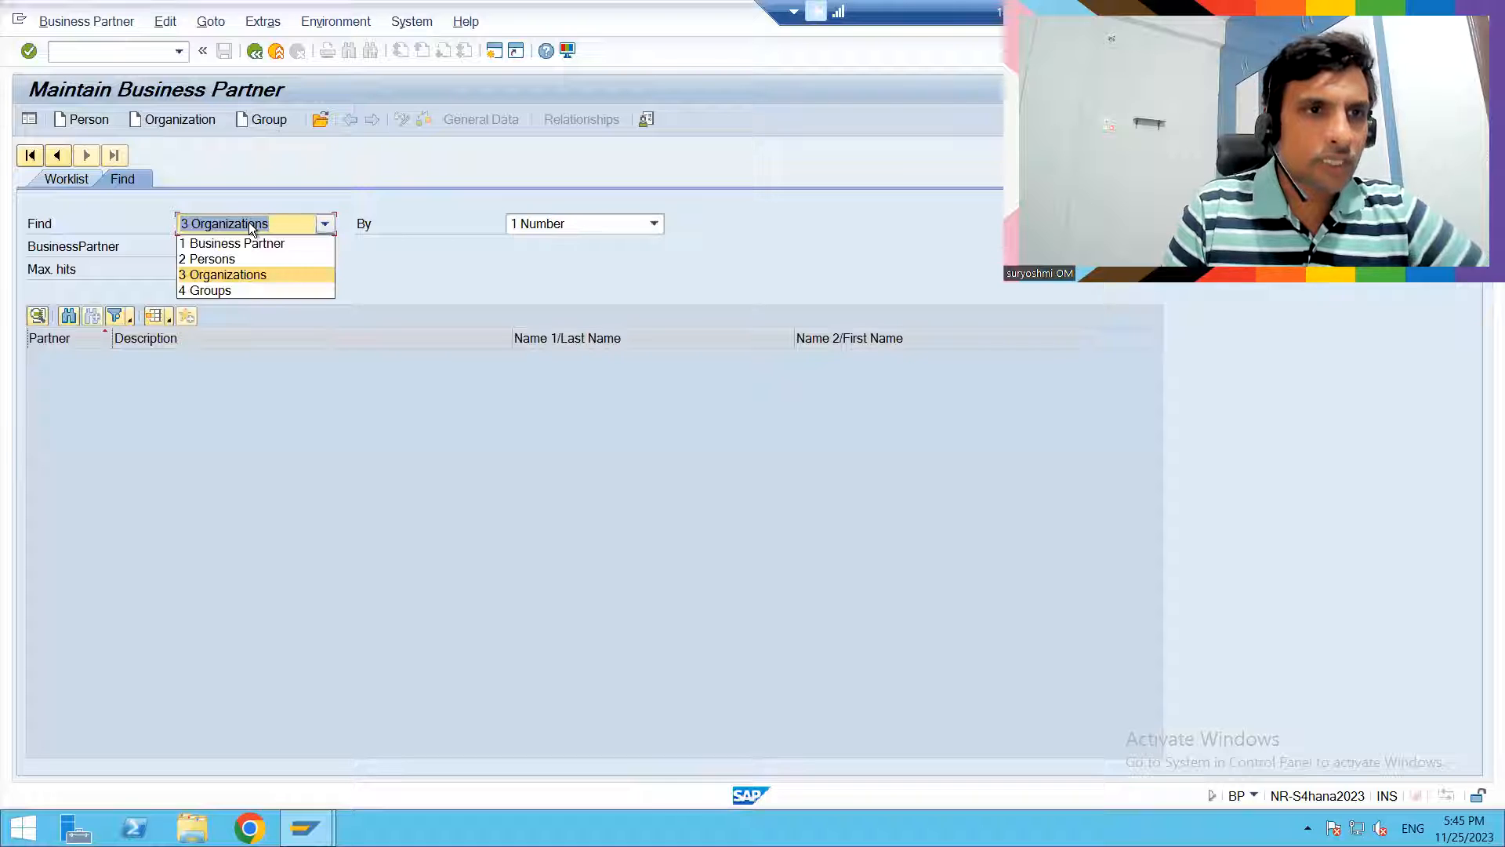
pyautogui.click(213, 261)
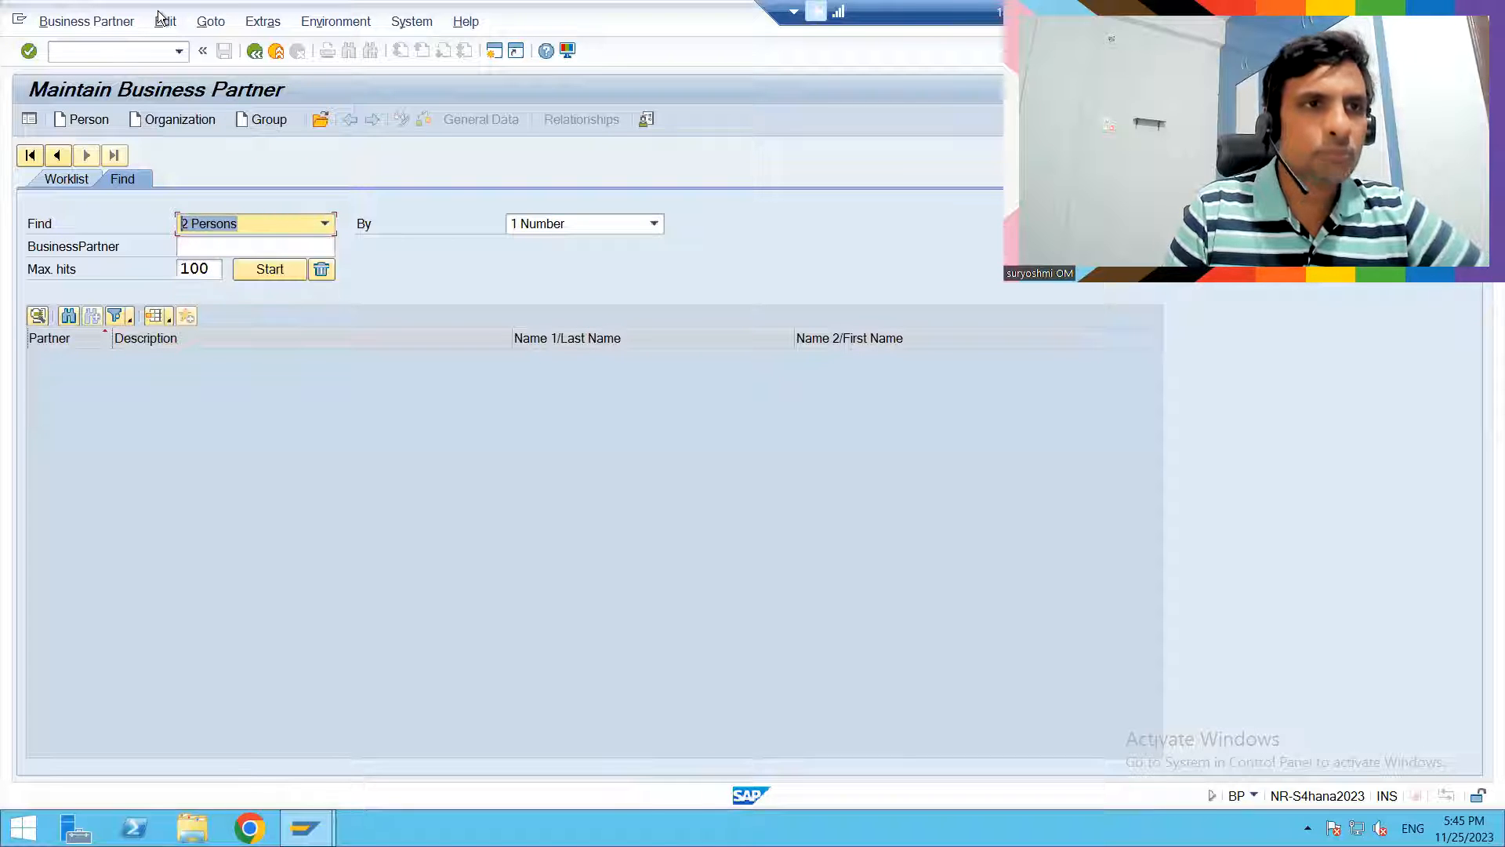
# - Go to the customizing transaction with /nspro and display the SAP Reference IMG
pyautogui.click(107, 52)
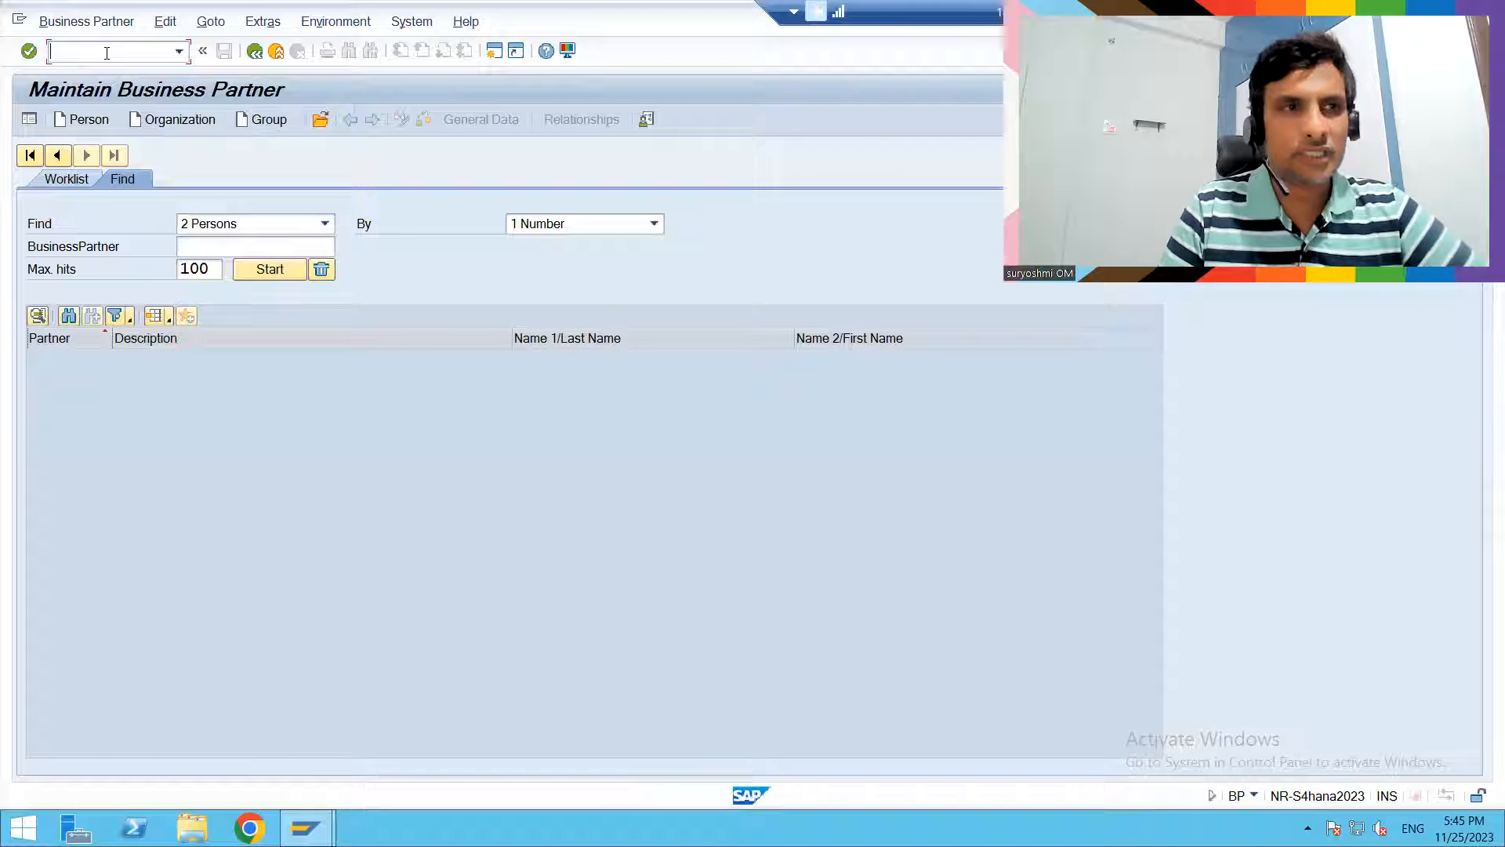
pyautogui.write('/nspro')
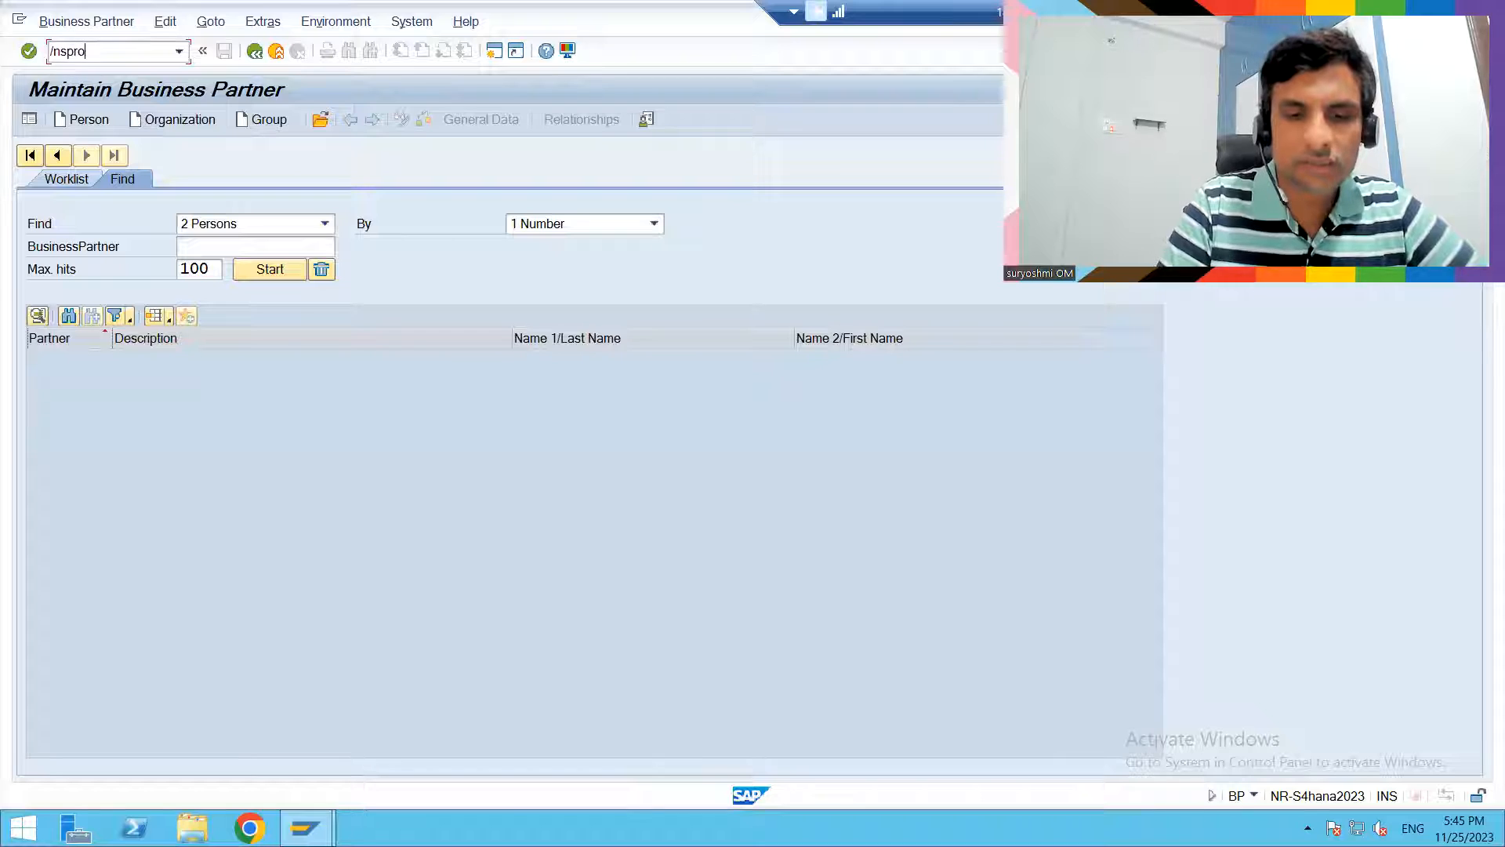
pyautogui.press('Return')
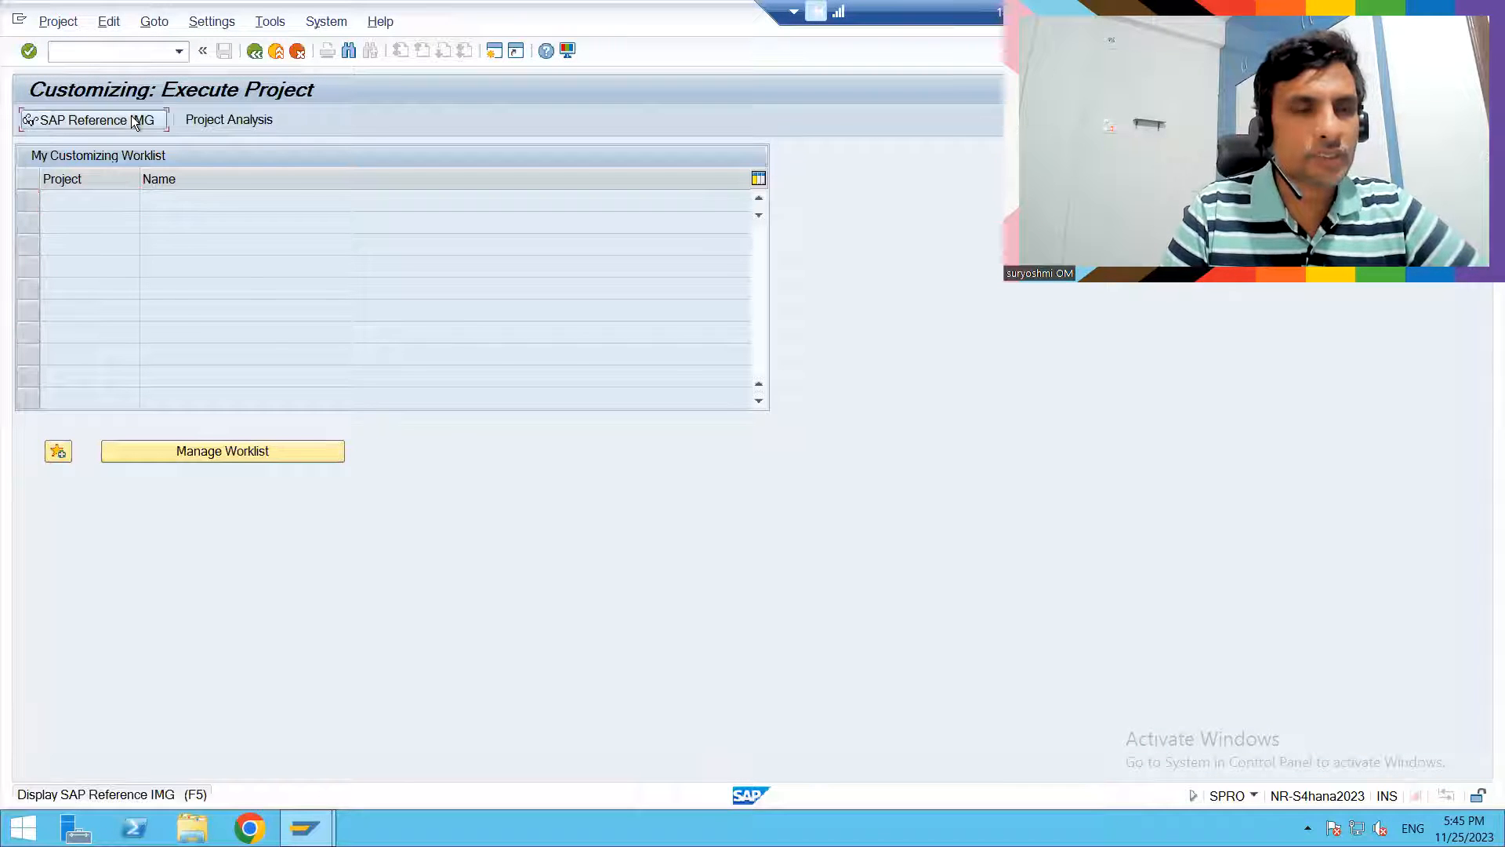
pyautogui.click(132, 122)
# - Expand the Cross-Application Components node in the implementation guide structure
pyautogui.click(145, 330)
pyautogui.press('Down')
pyautogui.press('Down')
pyautogui.press('Down')
pyautogui.press('Down')
pyautogui.press('Down')
pyautogui.press('Down')
pyautogui.press('Down')
pyautogui.press('Down')
pyautogui.press('Down')
pyautogui.press('Down')
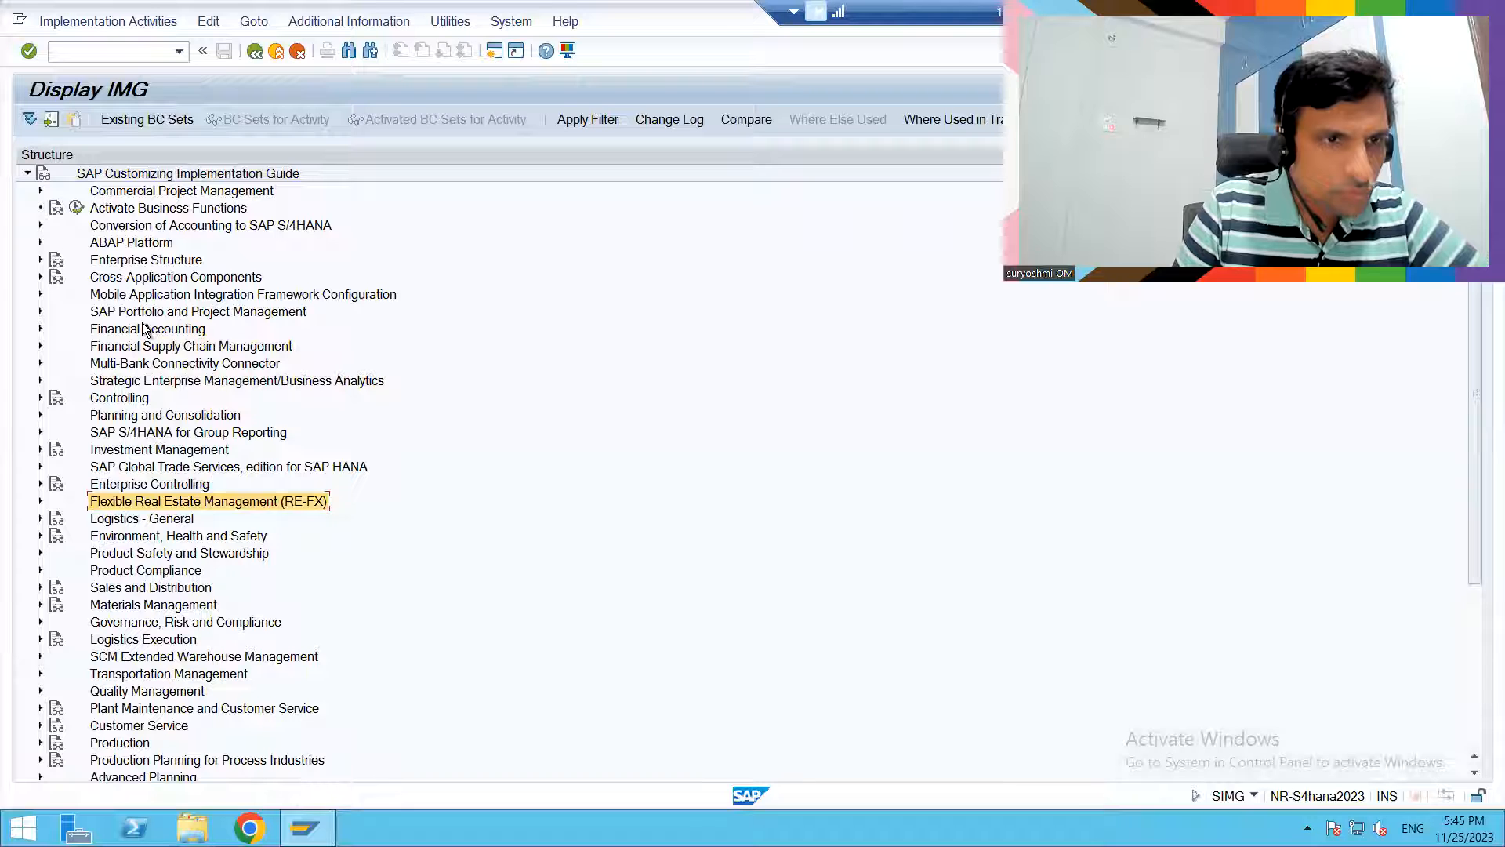
pyautogui.press('Up')
pyautogui.press('Up')
pyautogui.press('Up')
pyautogui.press('Up')
pyautogui.press('Up')
pyautogui.press('Up')
pyautogui.press('Up')
pyautogui.press('Up')
pyautogui.press('Up')
pyautogui.press('Up')
pyautogui.press('Up')
pyautogui.press('Up')
pyautogui.press('Up')
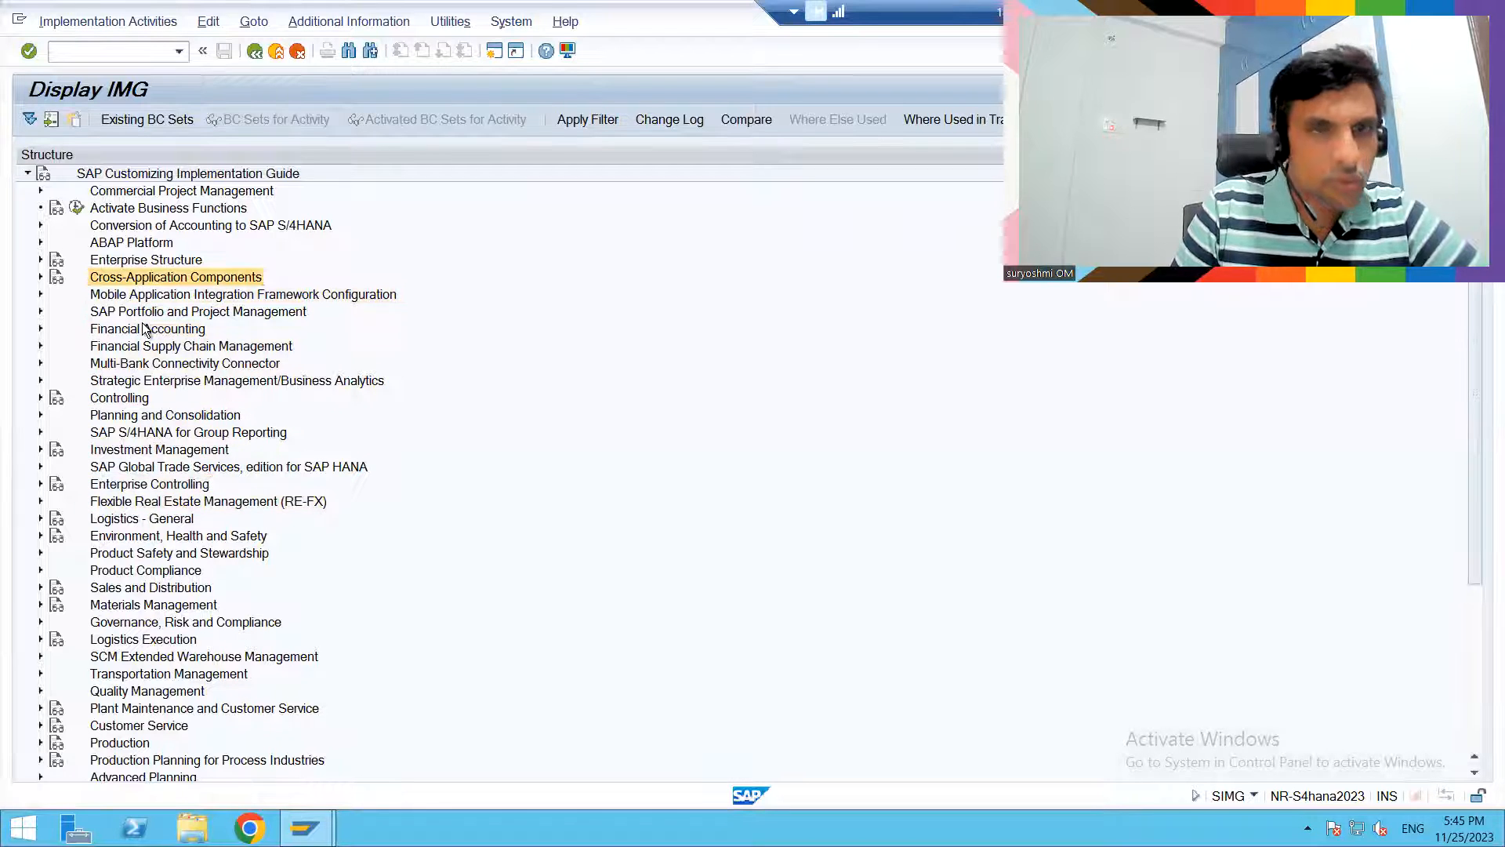
pyautogui.press('Right')
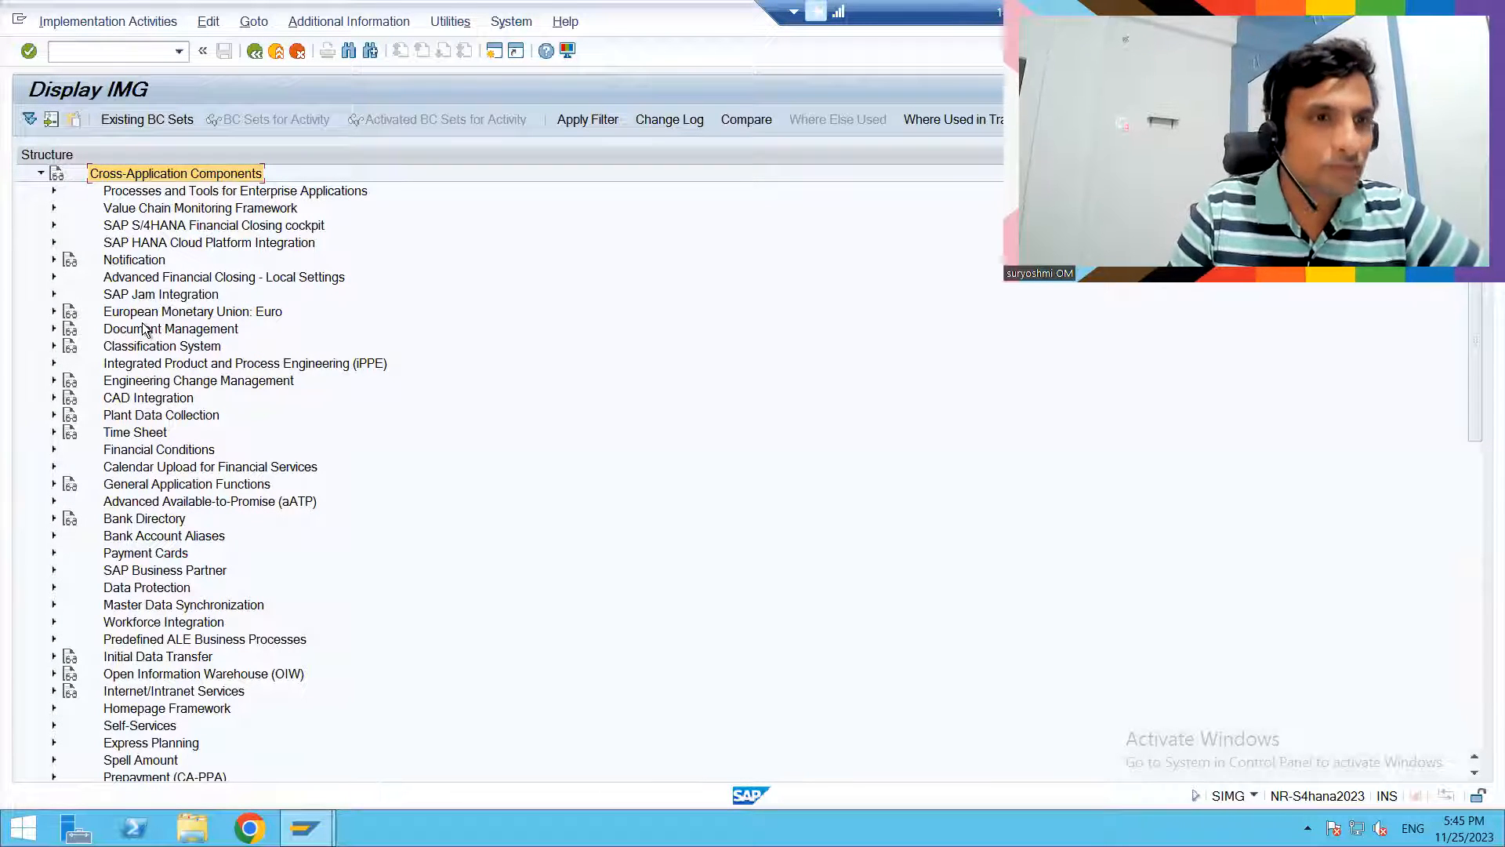
# - Expand the SAP Business Partner node under Cross-Application Components
pyautogui.press('Down')
pyautogui.press('Down')
pyautogui.press('Down')
pyautogui.press('Down')
pyautogui.press('Down')
pyautogui.press('Down')
pyautogui.press('Down')
pyautogui.press('Down')
pyautogui.press('Down')
pyautogui.press('Down')
pyautogui.press('Down')
pyautogui.press('Down')
pyautogui.press('Down')
pyautogui.press('Down')
pyautogui.press('Down')
pyautogui.press('Down')
pyautogui.press('Down')
pyautogui.press('Down')
pyautogui.press('Down')
pyautogui.press('Down')
pyautogui.press('Down')
pyautogui.press('Down')
pyautogui.press('Down')
pyautogui.press('Down')
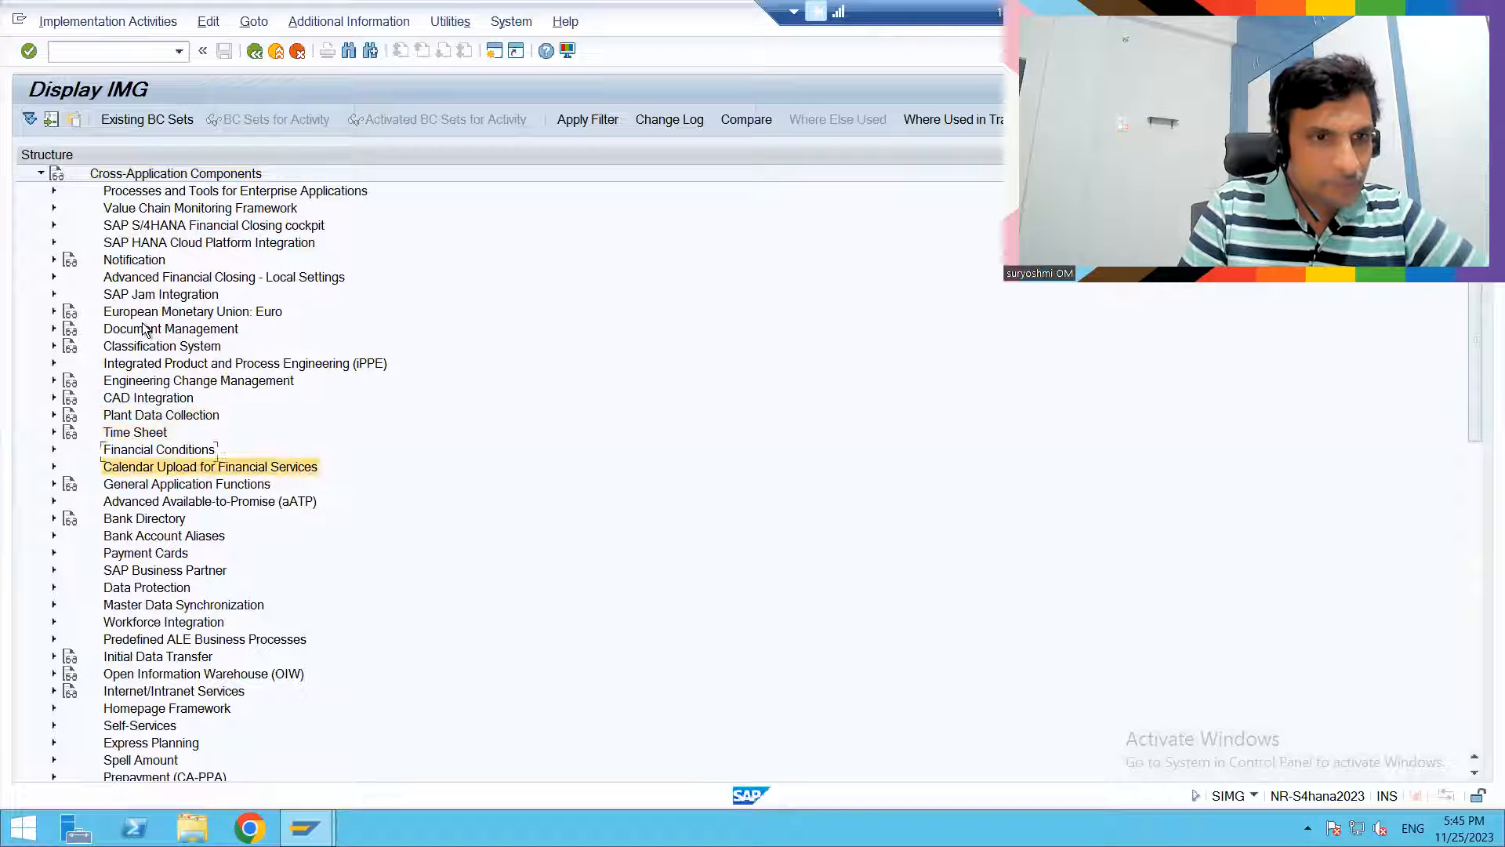
pyautogui.press('Up')
pyautogui.press('Right')
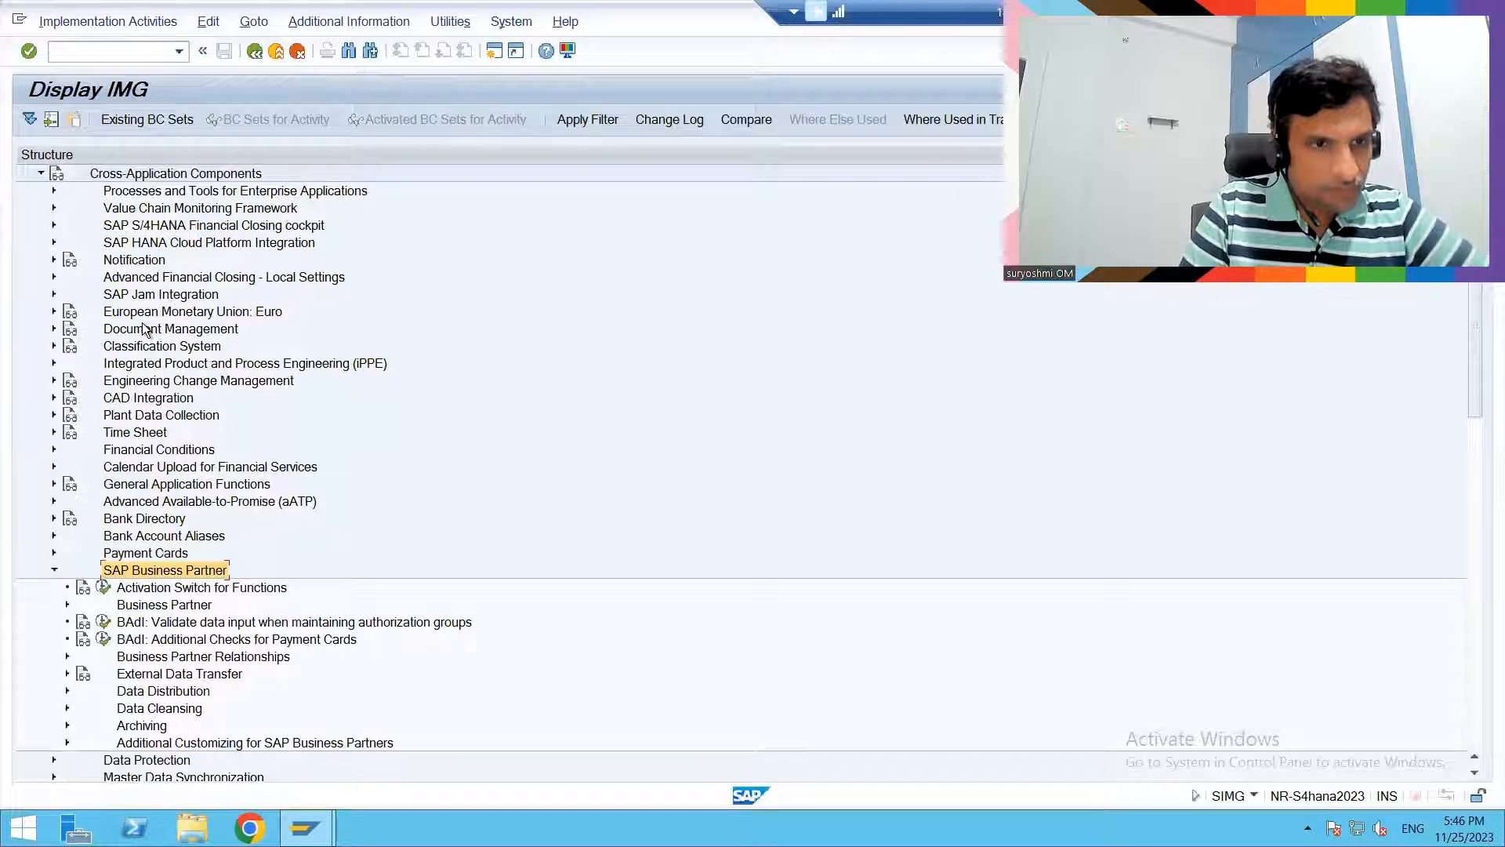
# - Expand Business Partner Relationships and its Basic Settings under SAP Business Partner
pyautogui.press('Down')
pyautogui.press('Down')
pyautogui.press('Down')
pyautogui.press('Down')
pyautogui.press('Down')
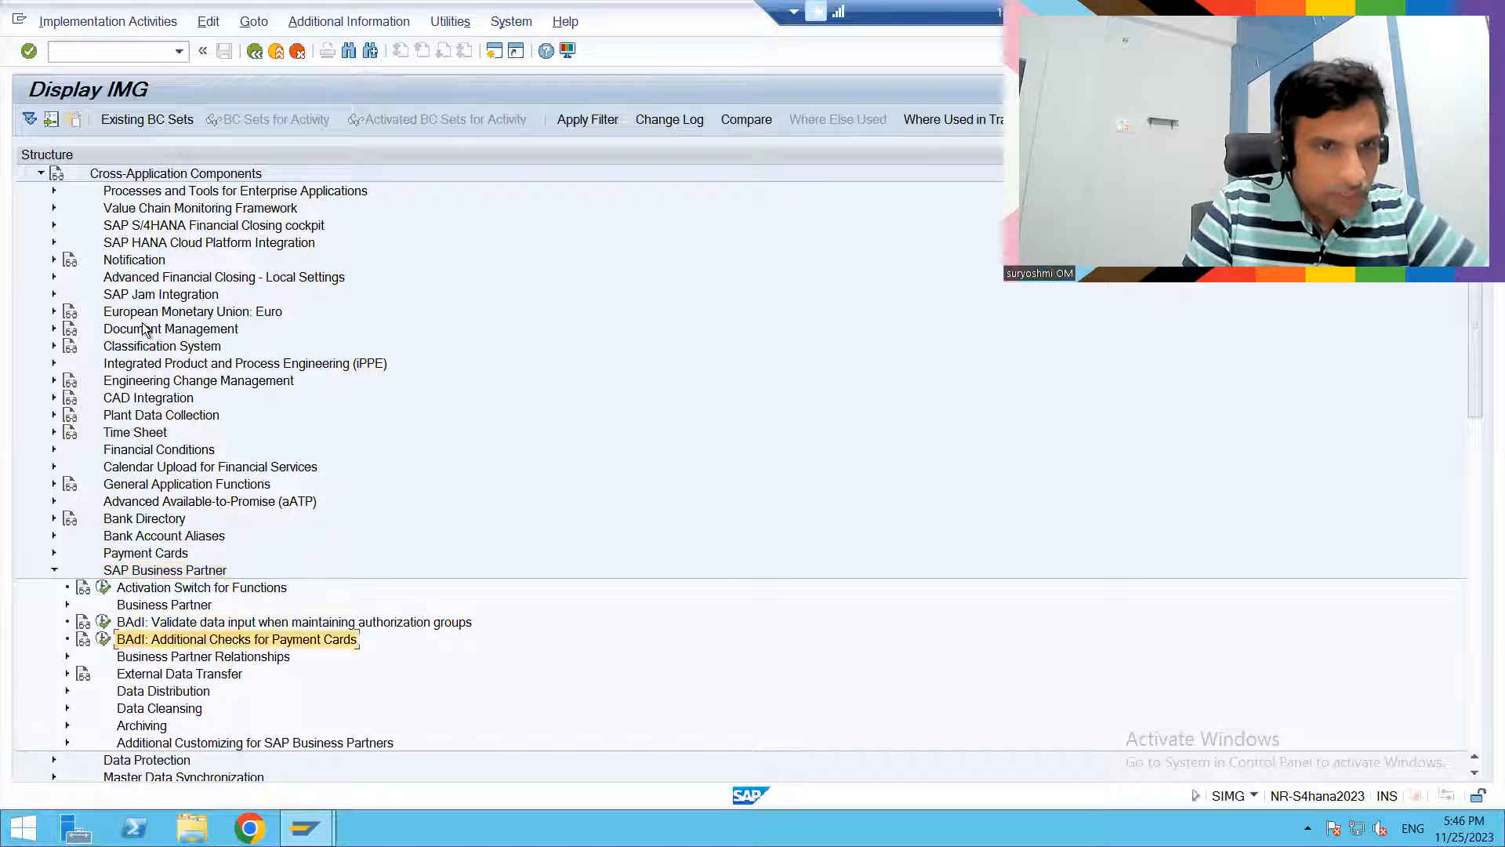
pyautogui.press('Right')
pyautogui.press('Down')
pyautogui.press('Right')
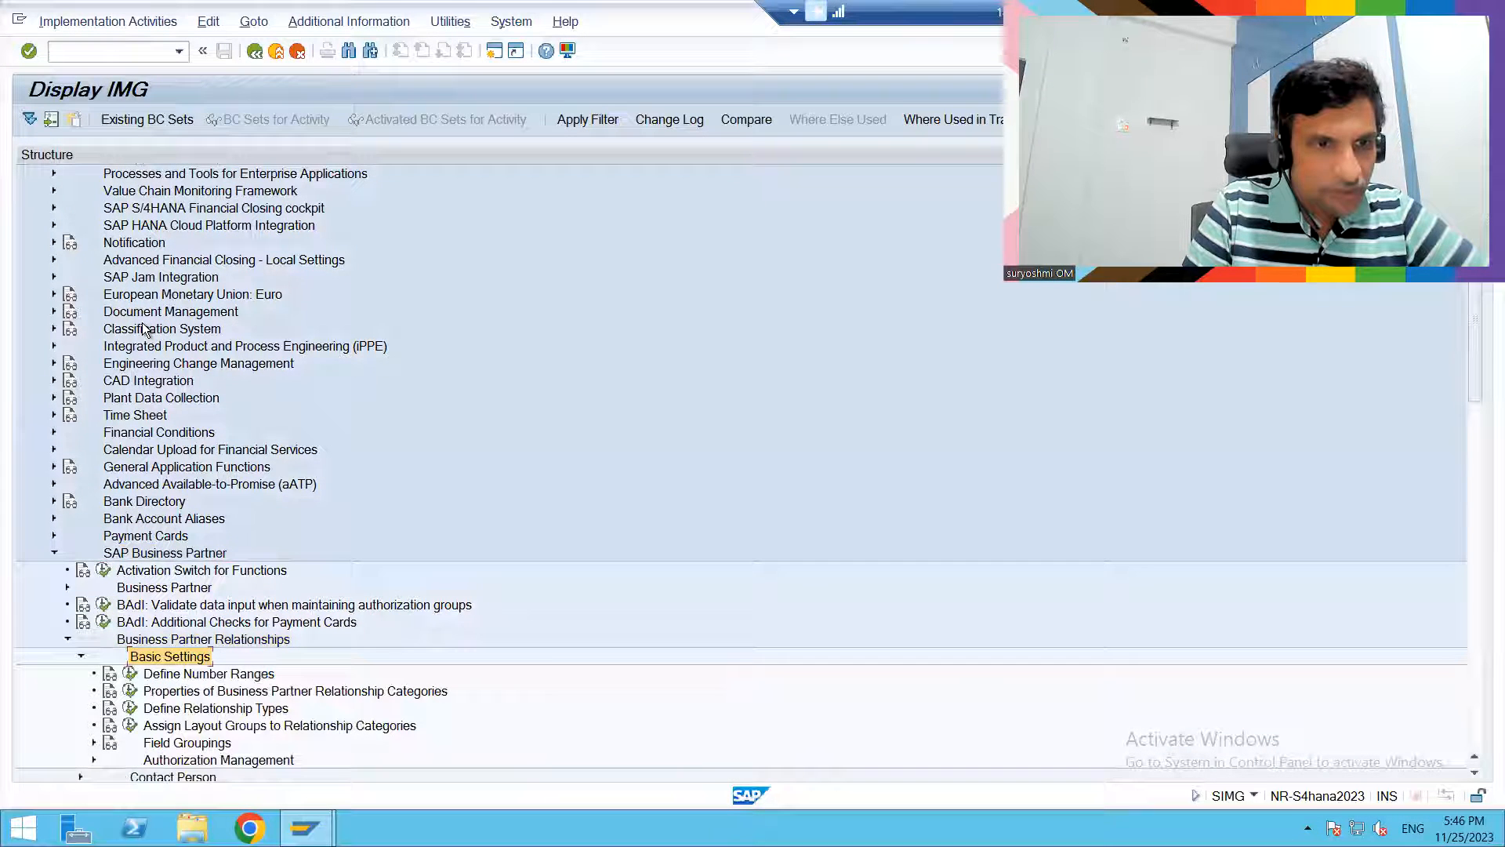
# - Examine the number range intervals for business partner relationships in Define Number Ranges, and return to the IMG structure
pyautogui.press('Down')
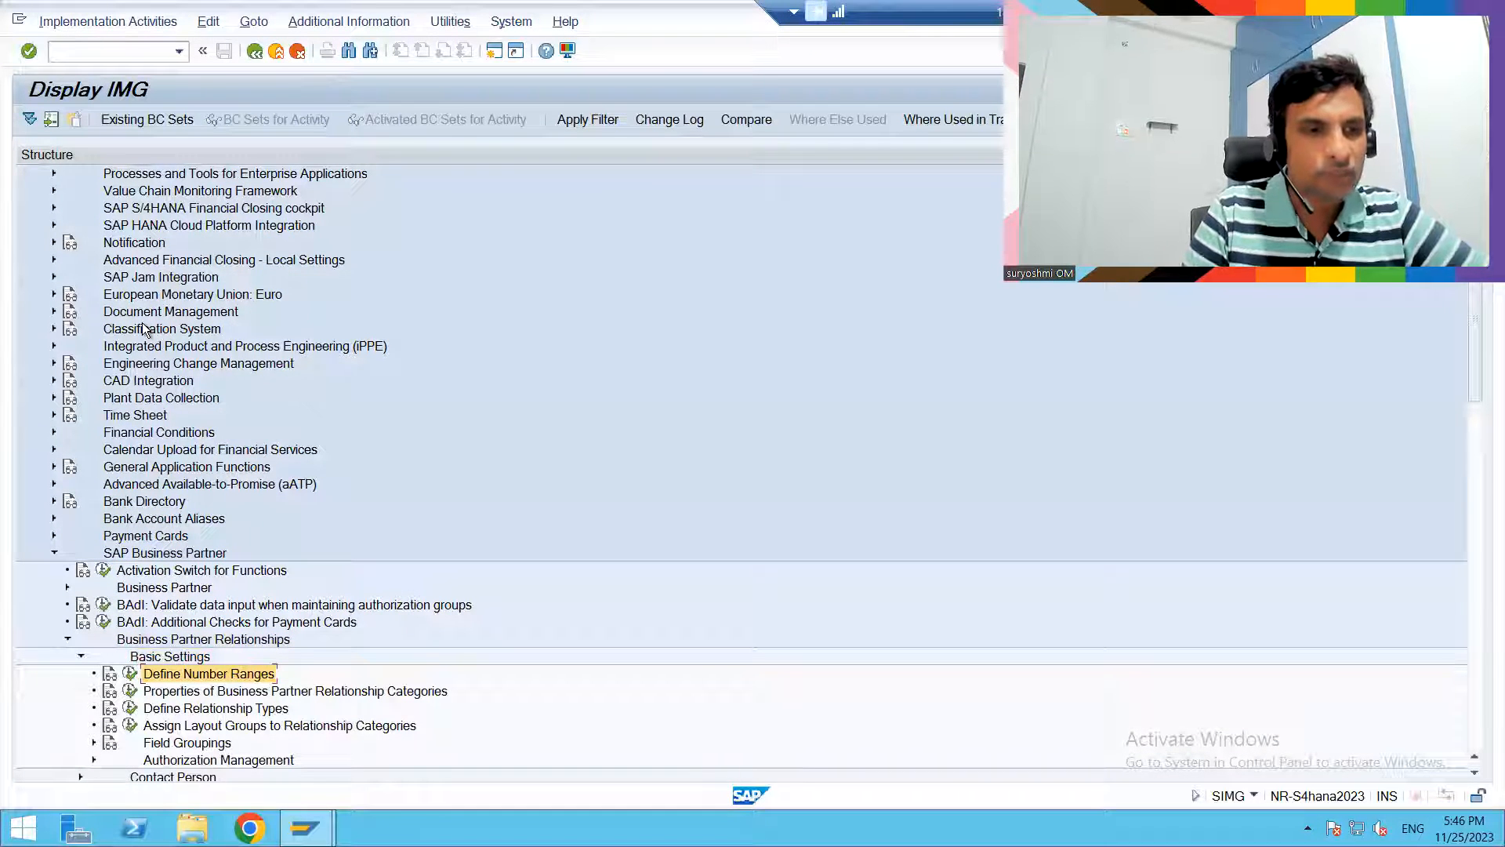
pyautogui.click(129, 673)
pyautogui.click(102, 205)
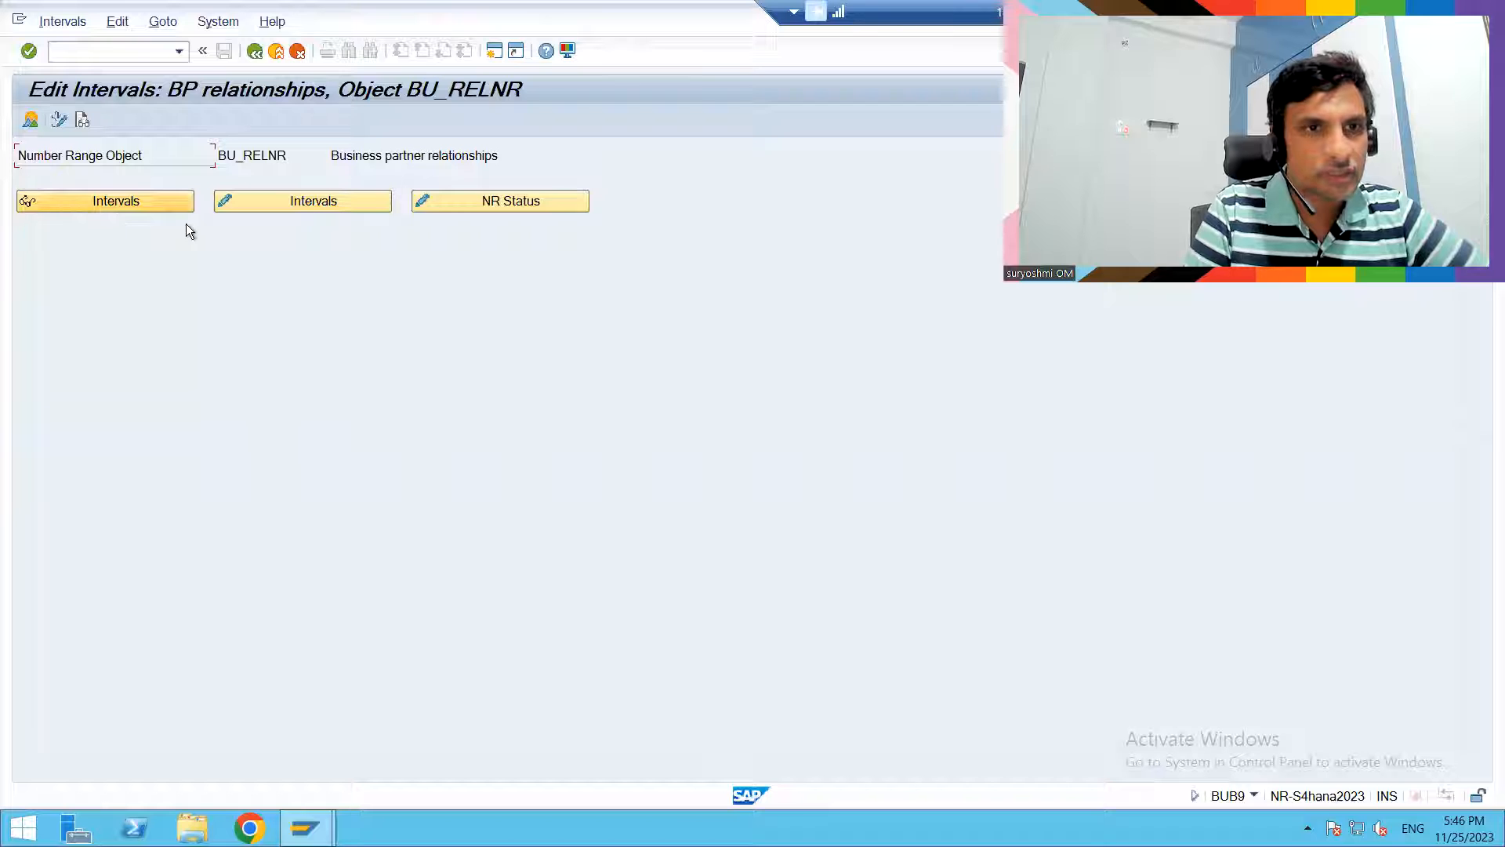
pyautogui.click(285, 205)
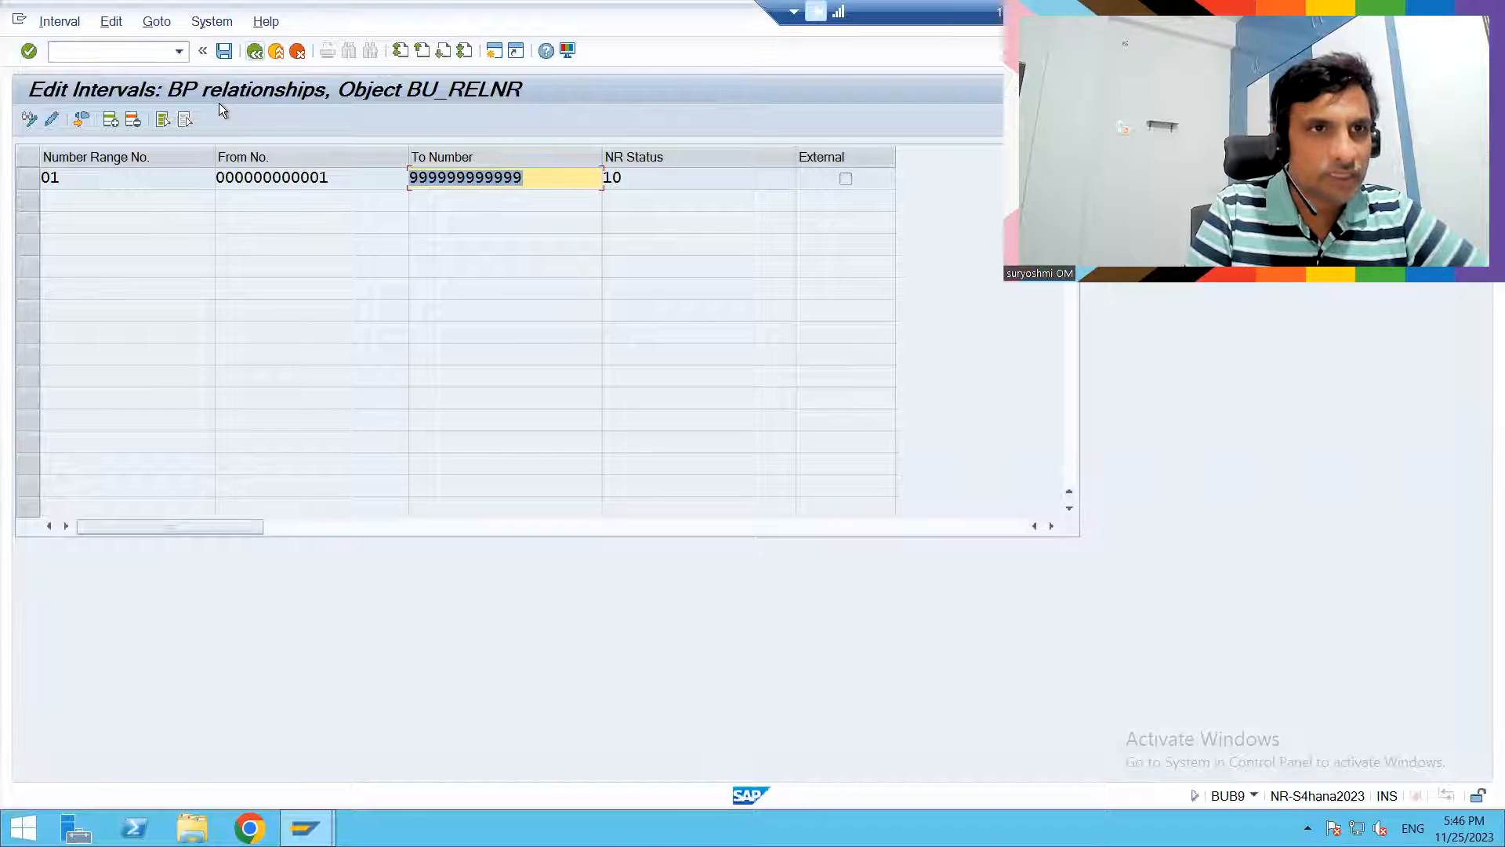
pyautogui.click(254, 51)
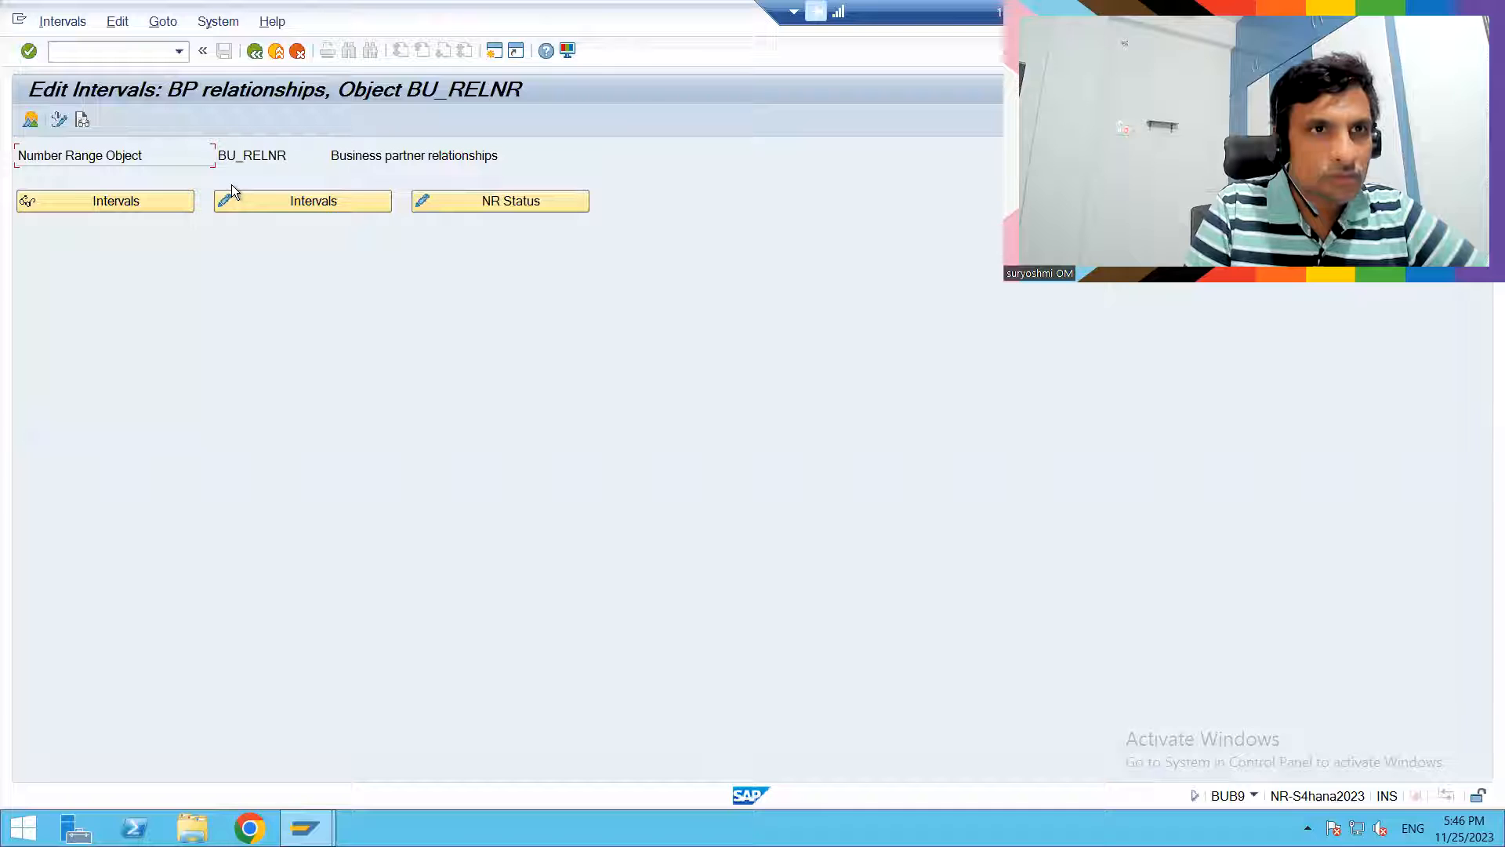
pyautogui.press('F3')
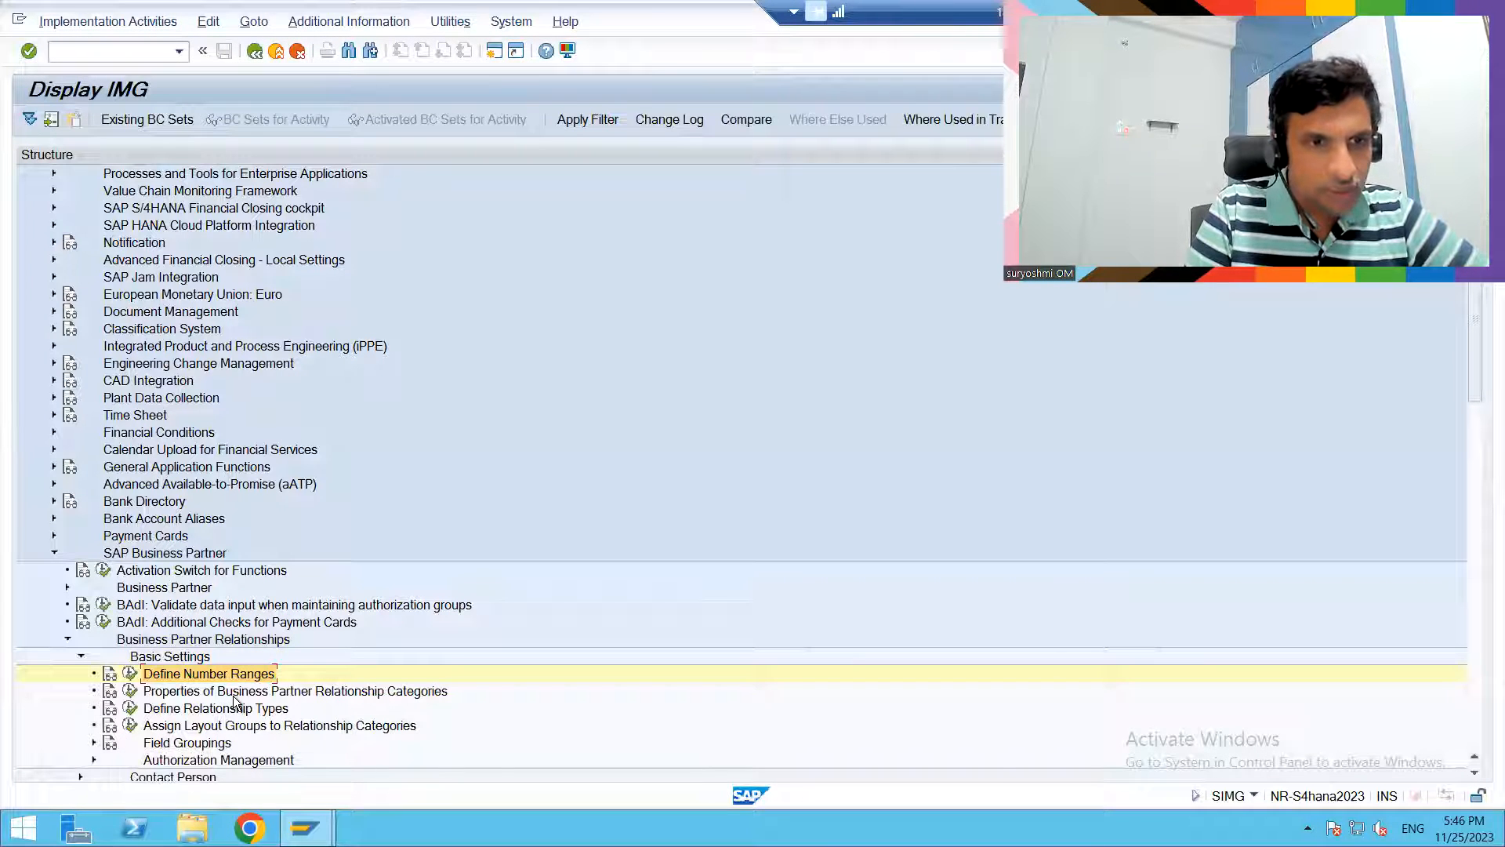
# - Review the complete list in Properties of Business Partner Relationship Categories, and return to the IMG structure
pyautogui.click(128, 692)
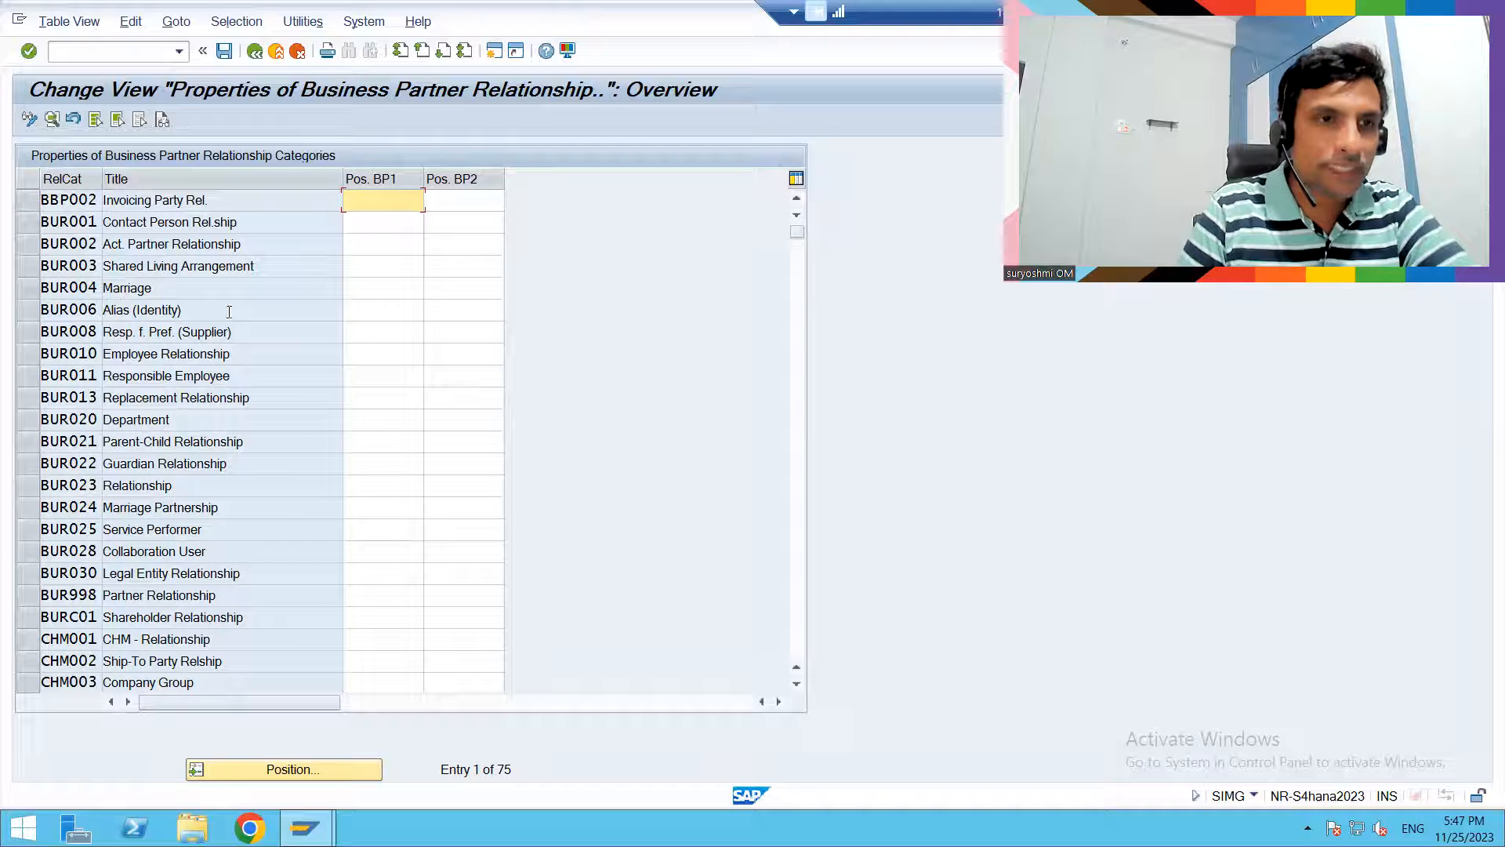
pyautogui.click(797, 646)
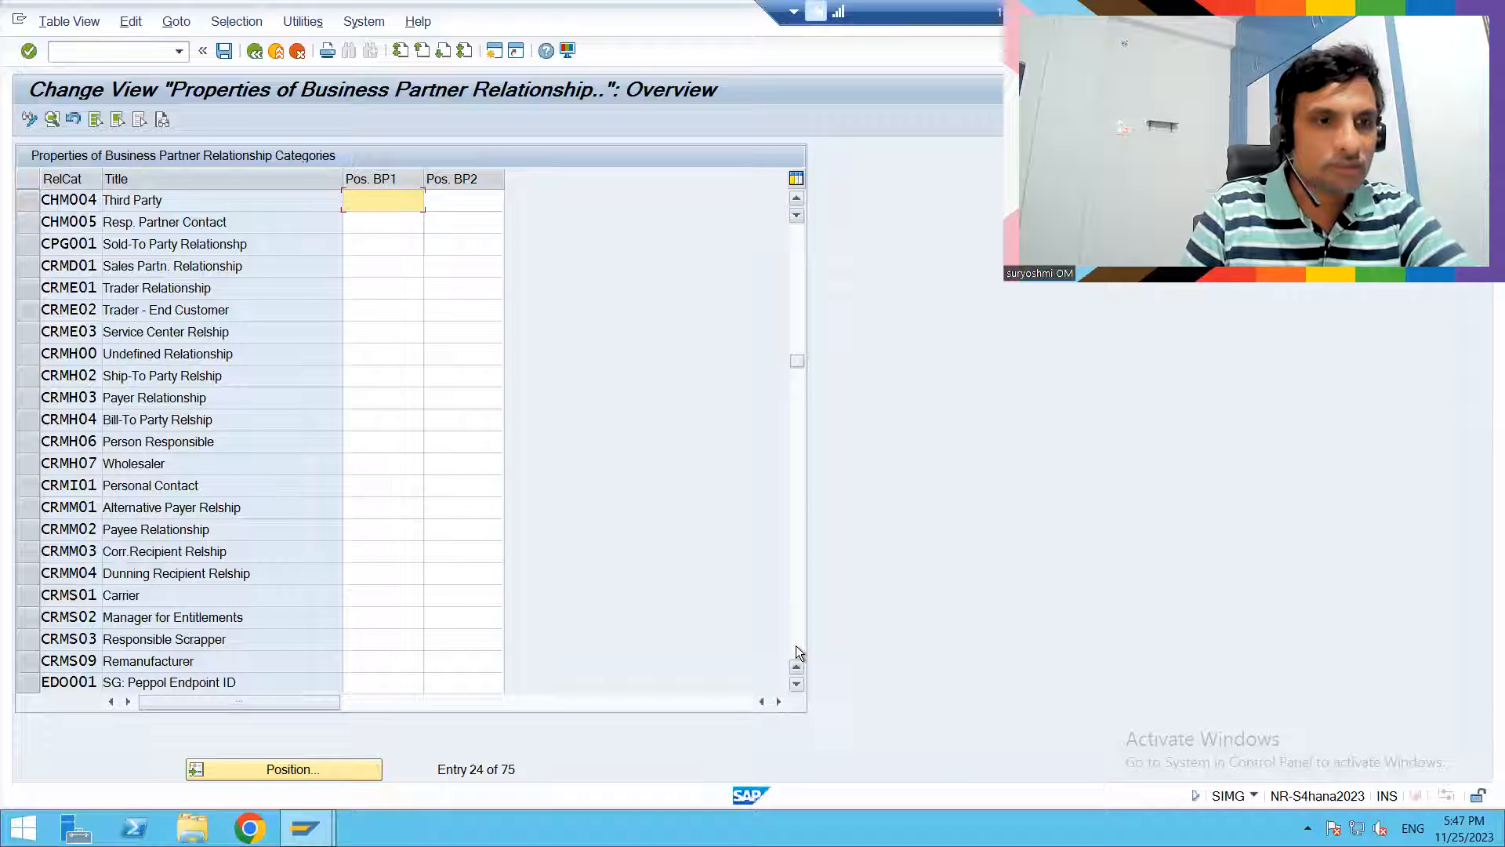
pyautogui.click(797, 646)
pyautogui.click(796, 646)
pyautogui.click(796, 646)
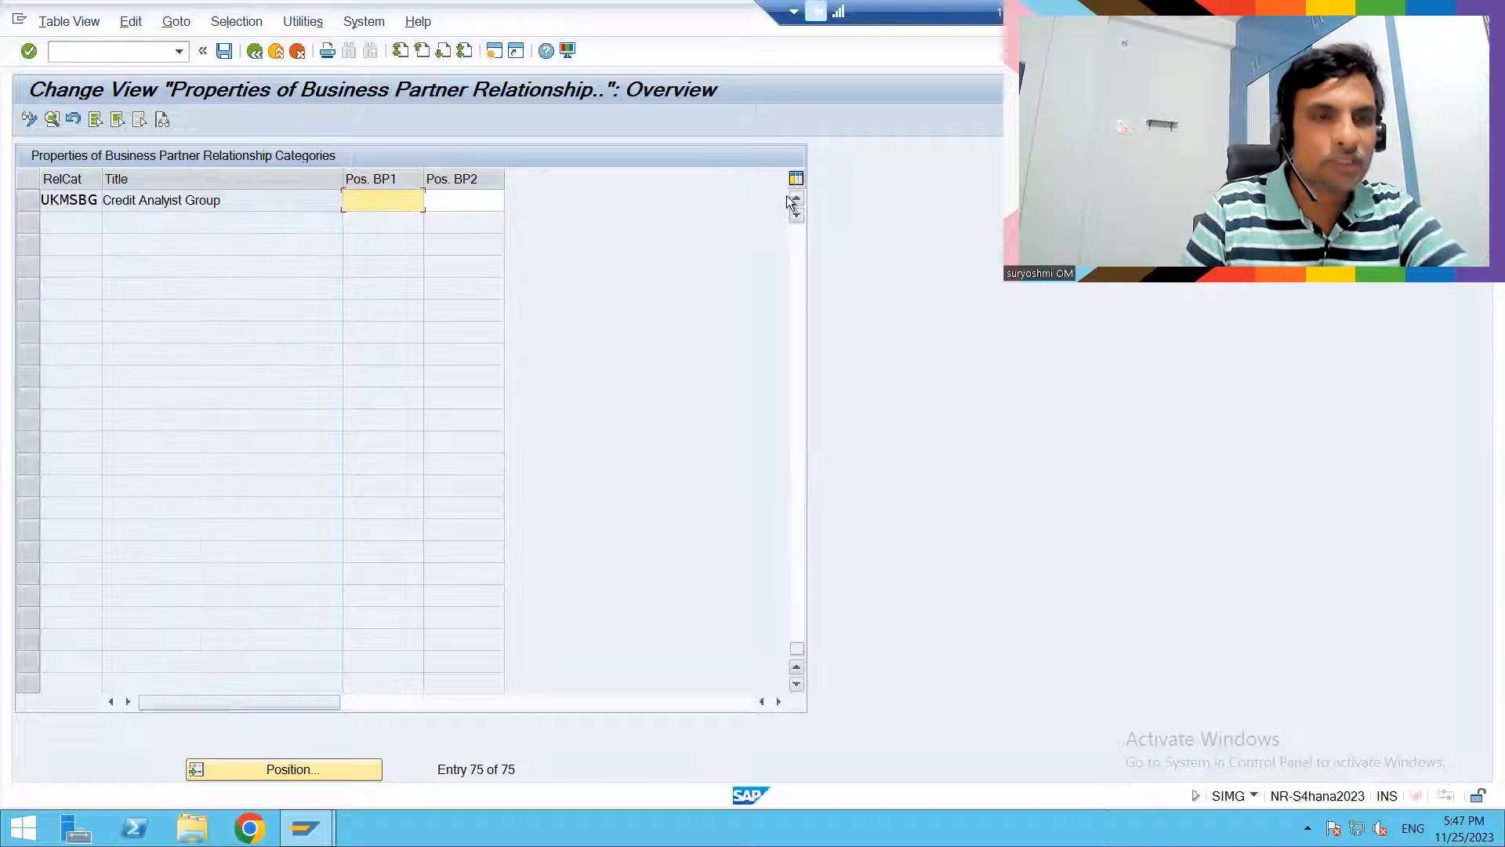
pyautogui.click(255, 51)
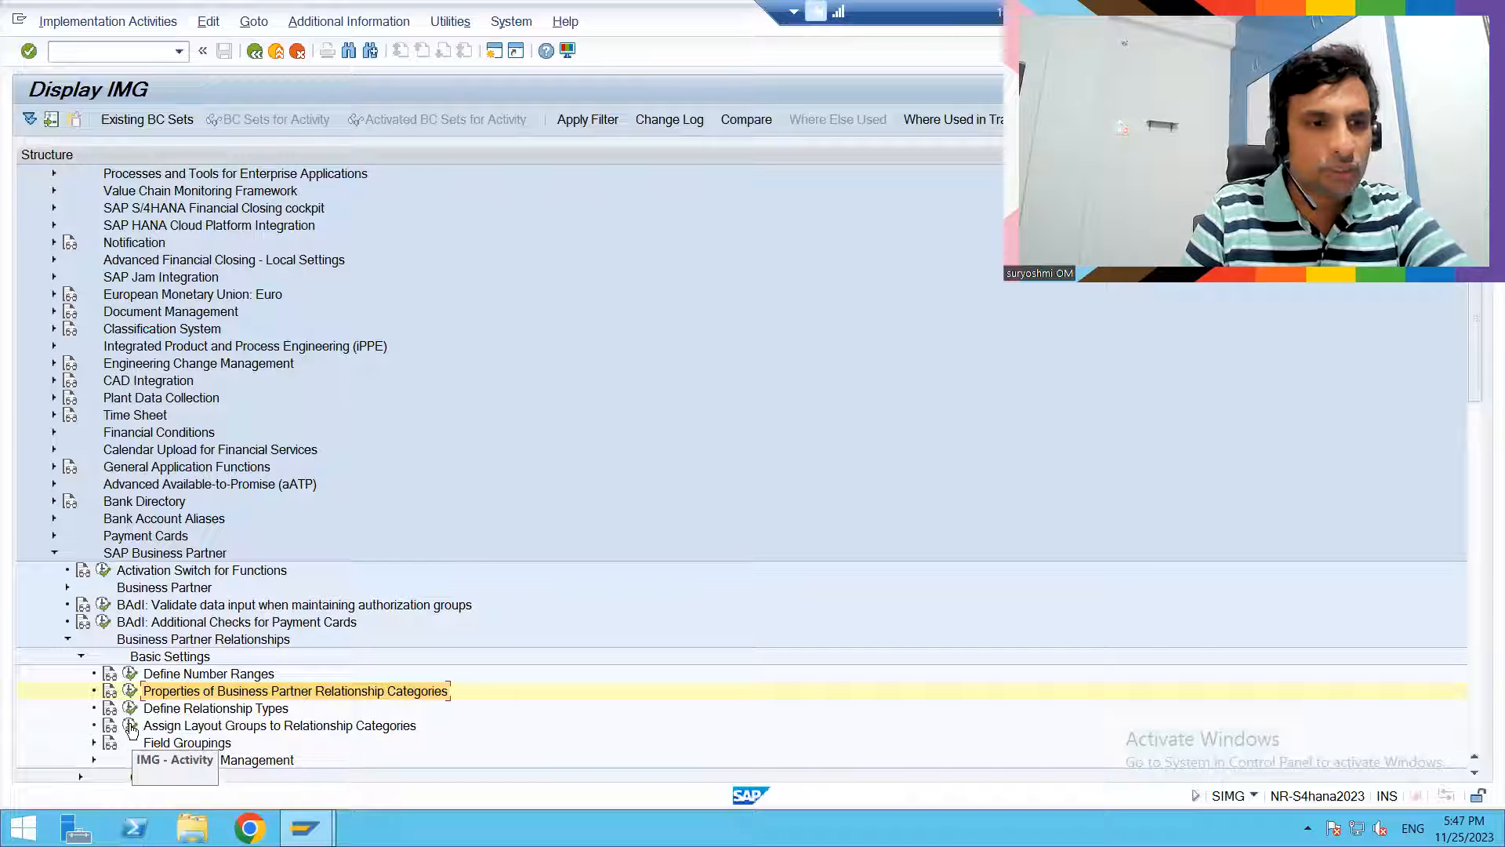
# - Check the entries in Define Relationship Types and the activities under Field Groupings in the Basic Settings
pyautogui.click(130, 709)
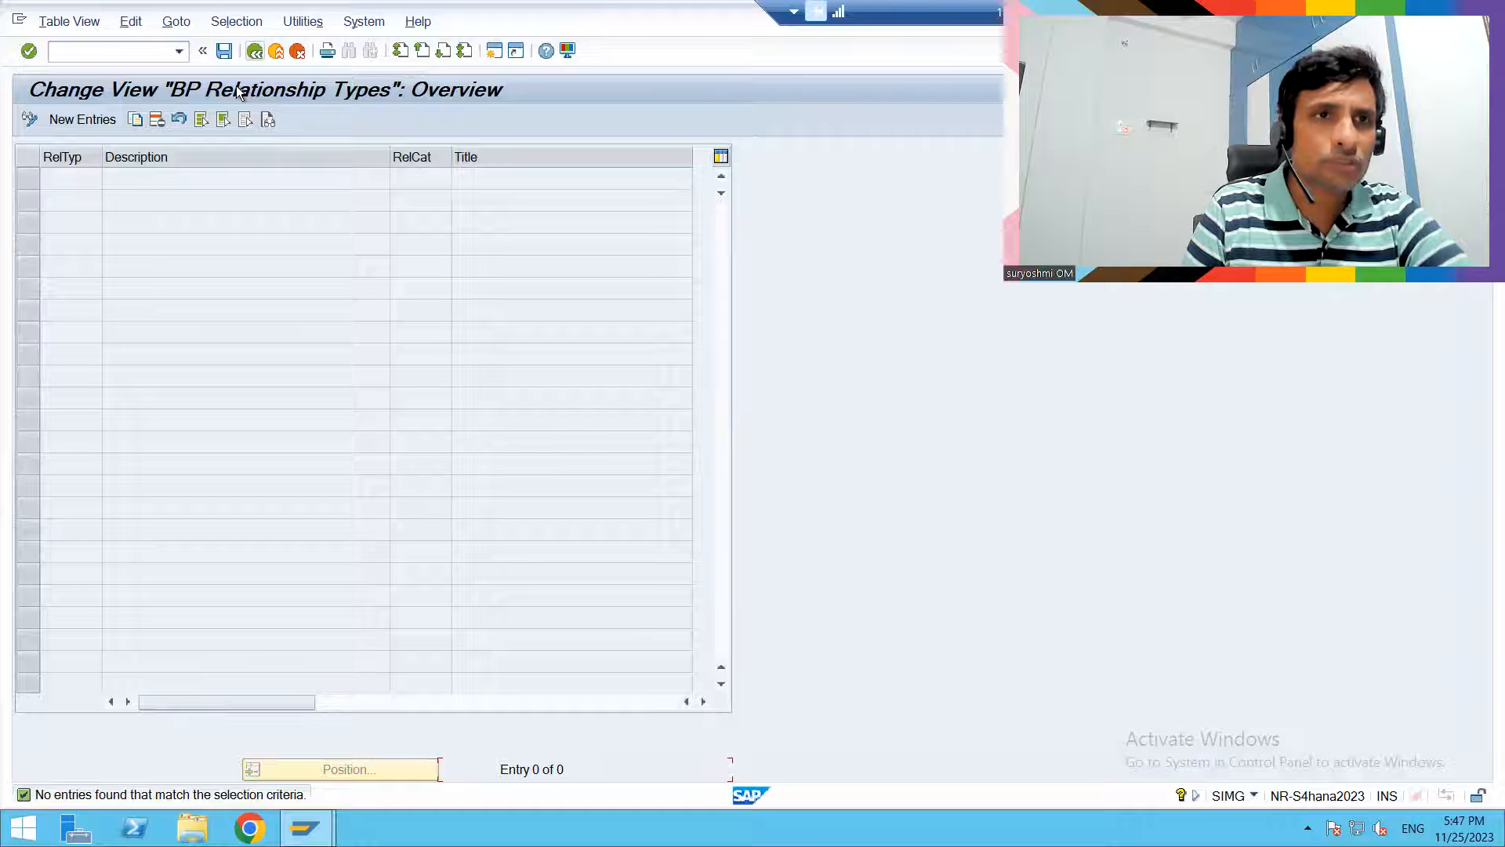
pyautogui.press('F3')
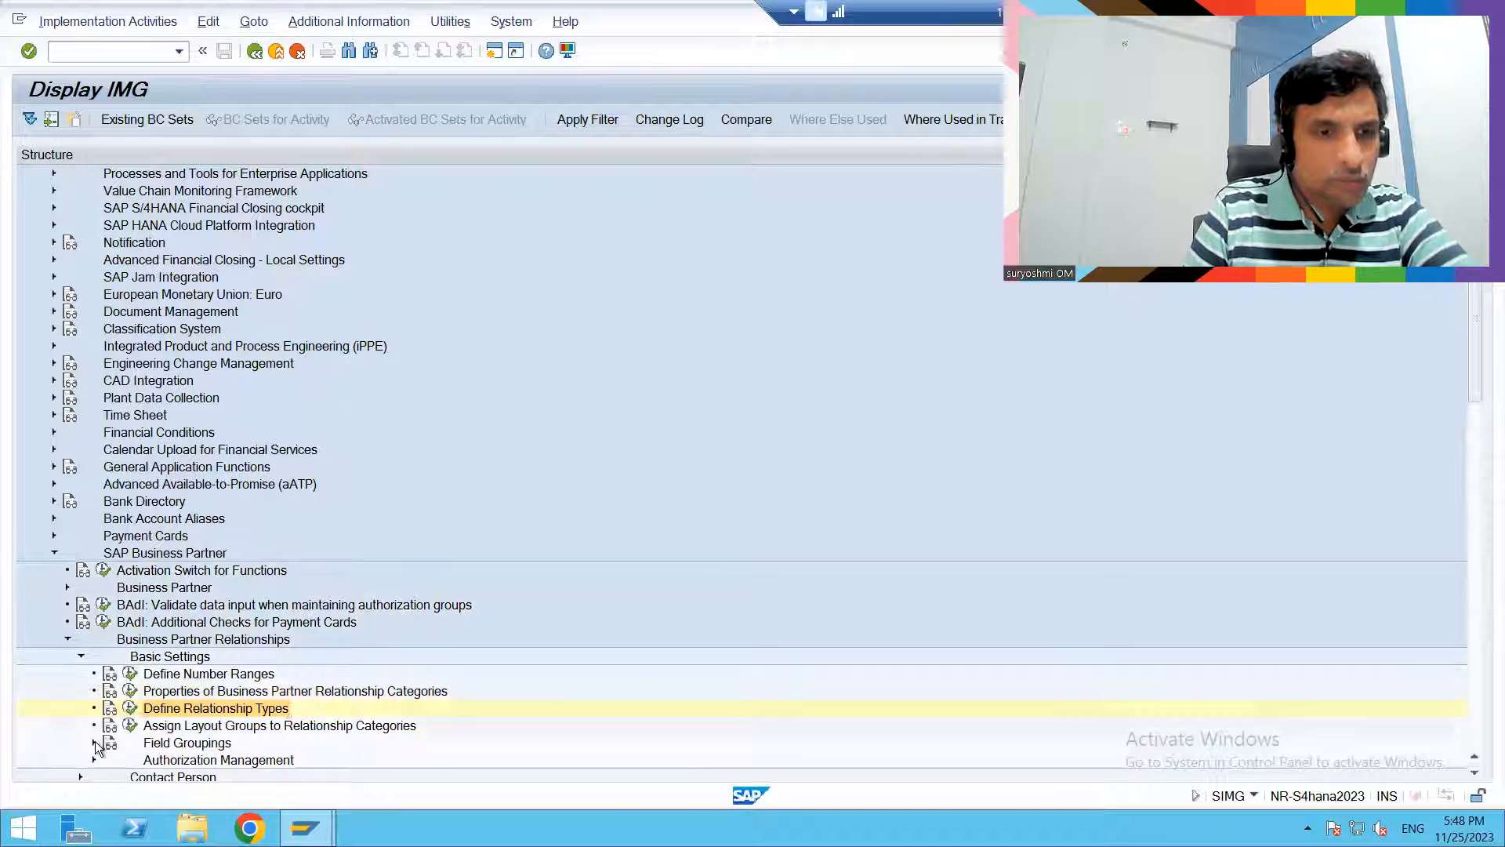
pyautogui.click(95, 743)
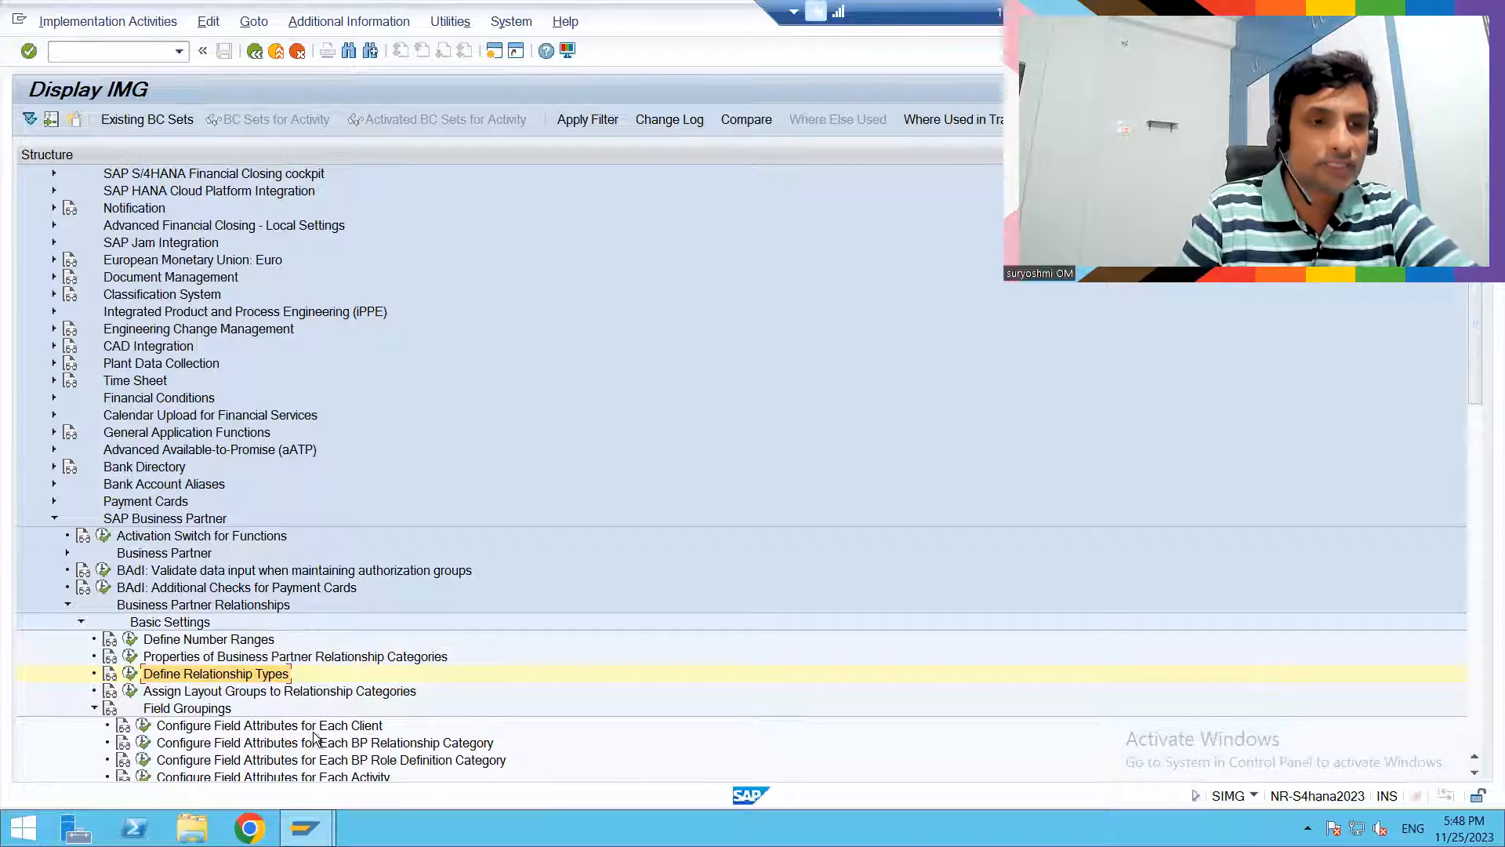
pyautogui.click(94, 709)
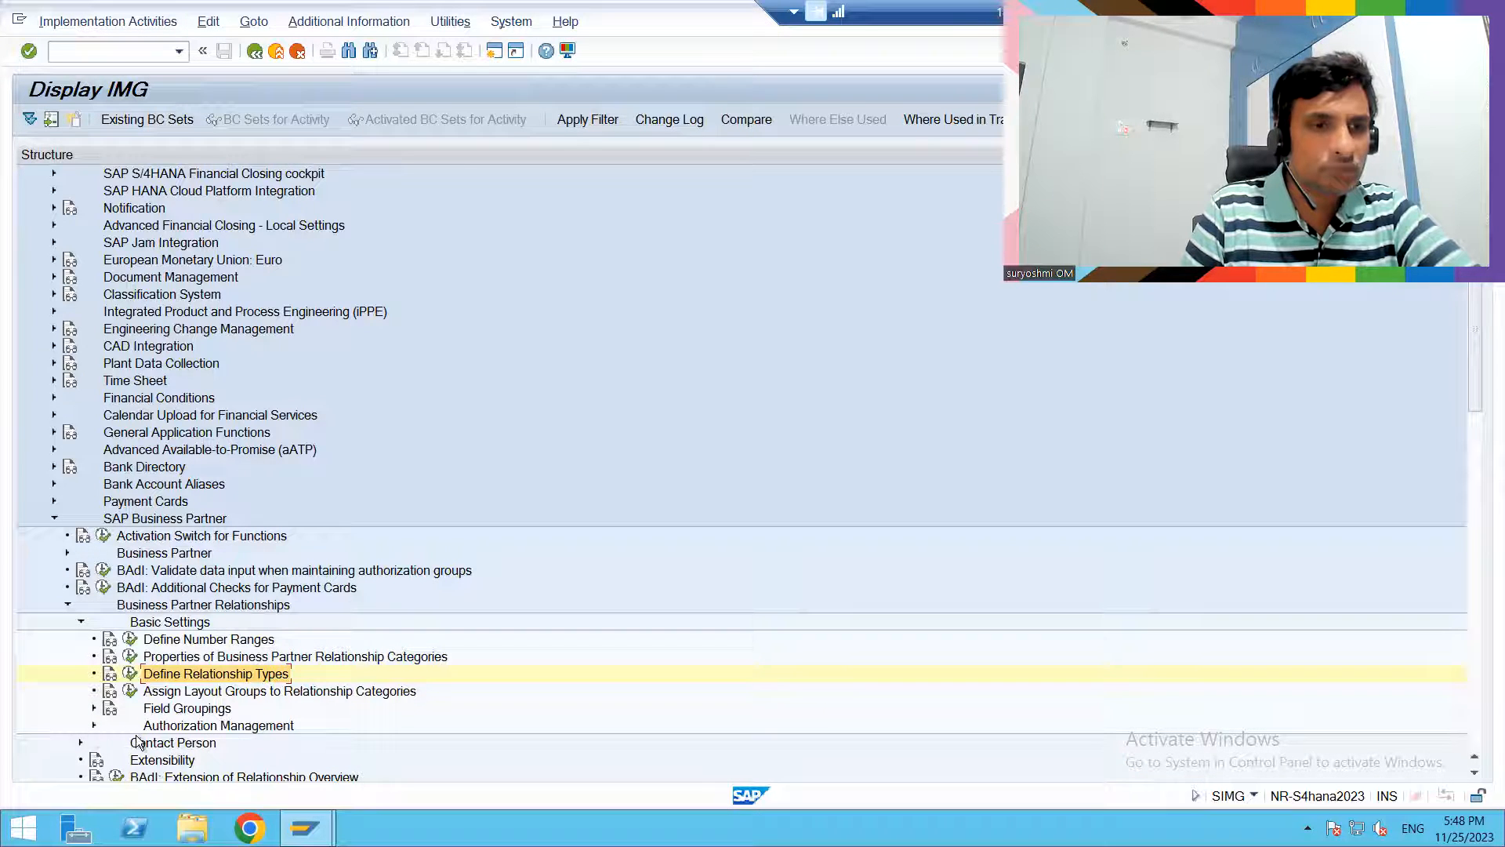
# - Expand Contact Person, open Define Departments and review the existing contact person departments
pyautogui.click(80, 743)
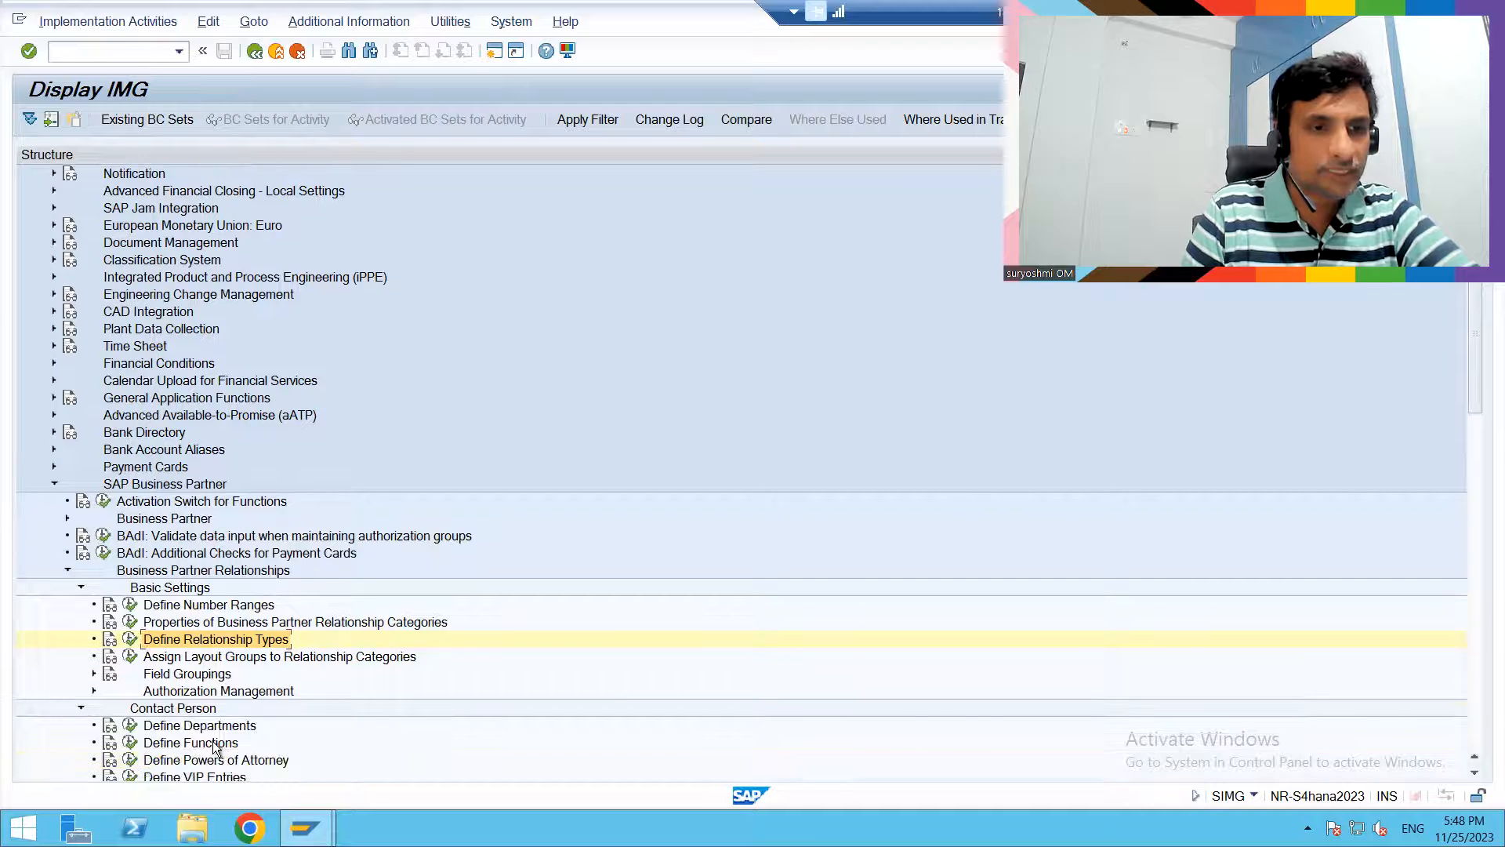
pyautogui.click(215, 729)
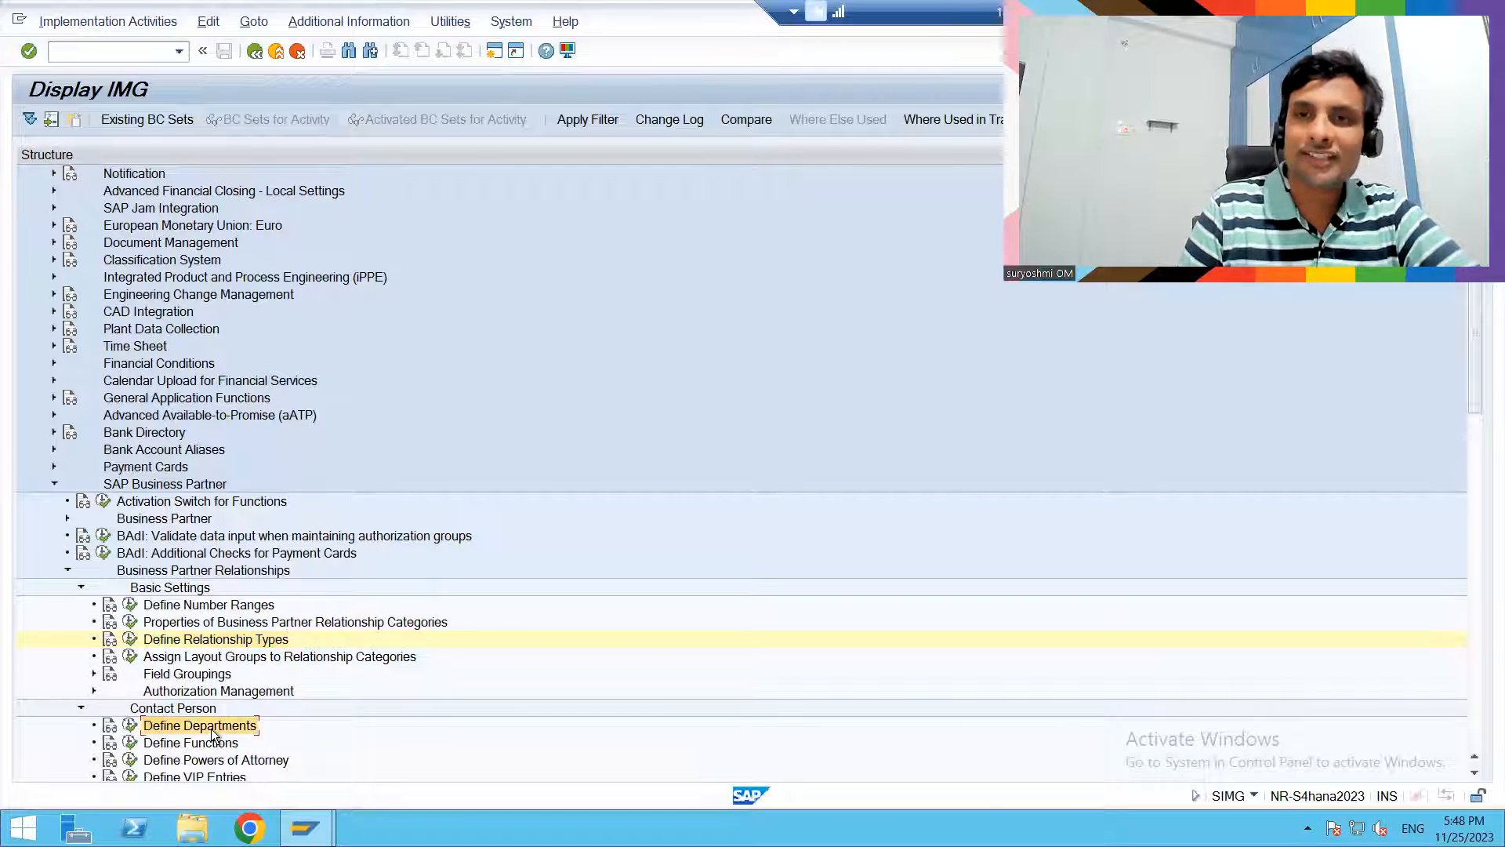
pyautogui.click(130, 726)
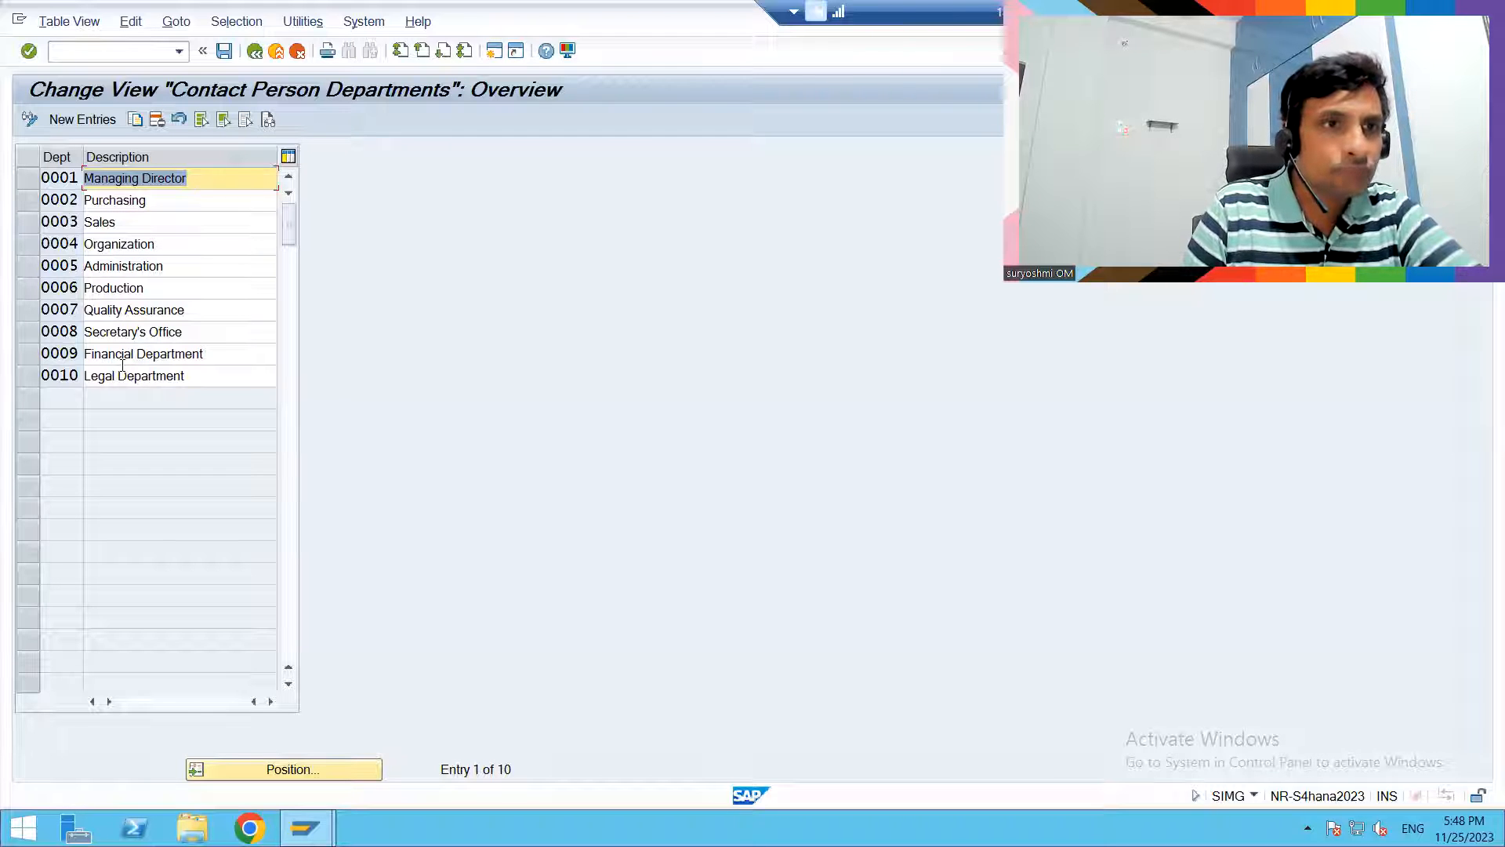
pyautogui.click(131, 207)
pyautogui.click(129, 242)
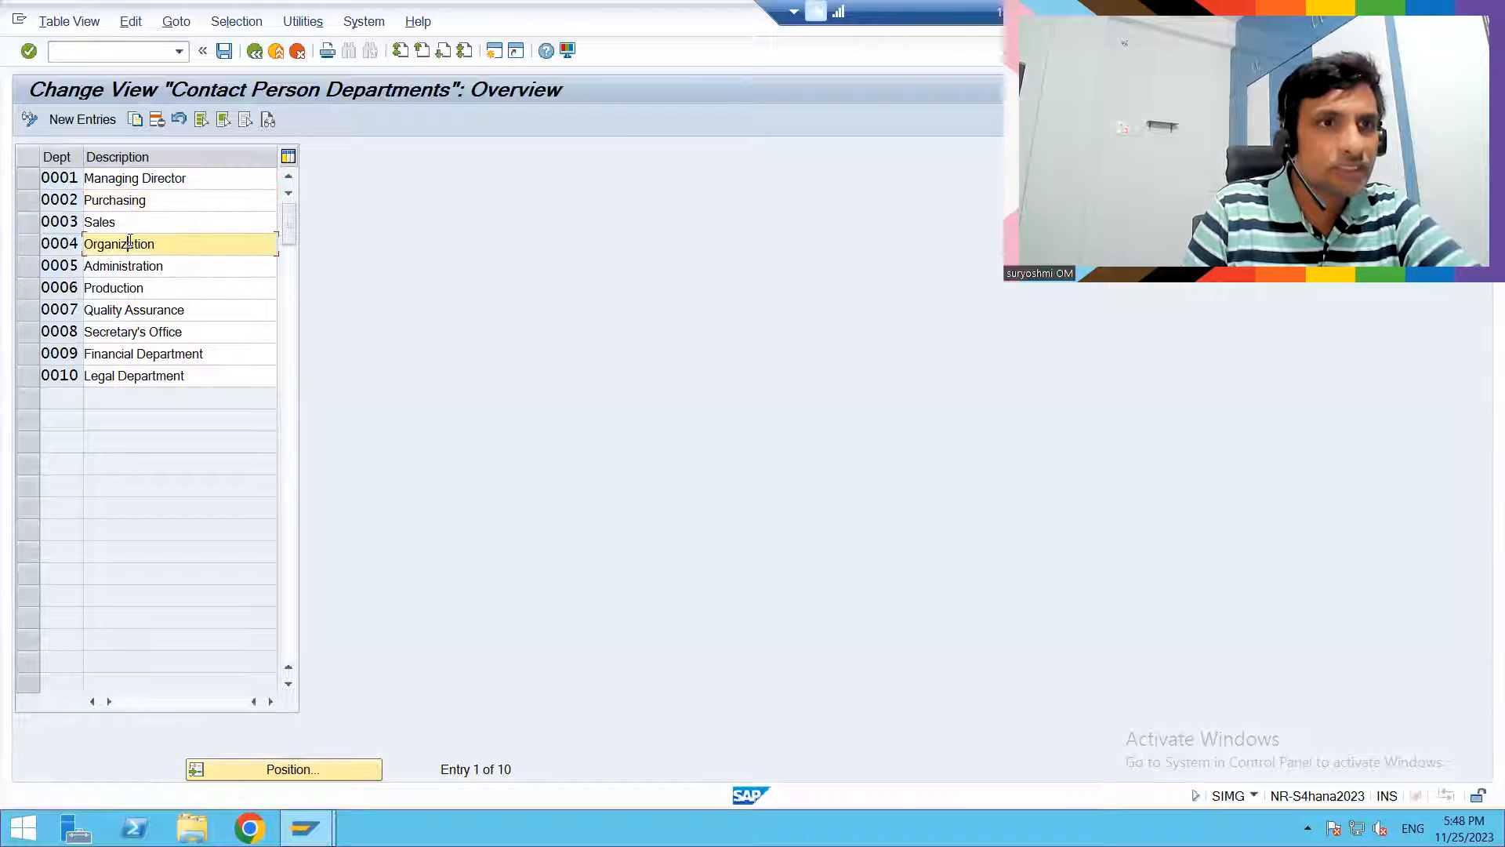
pyautogui.click(134, 267)
pyautogui.click(135, 310)
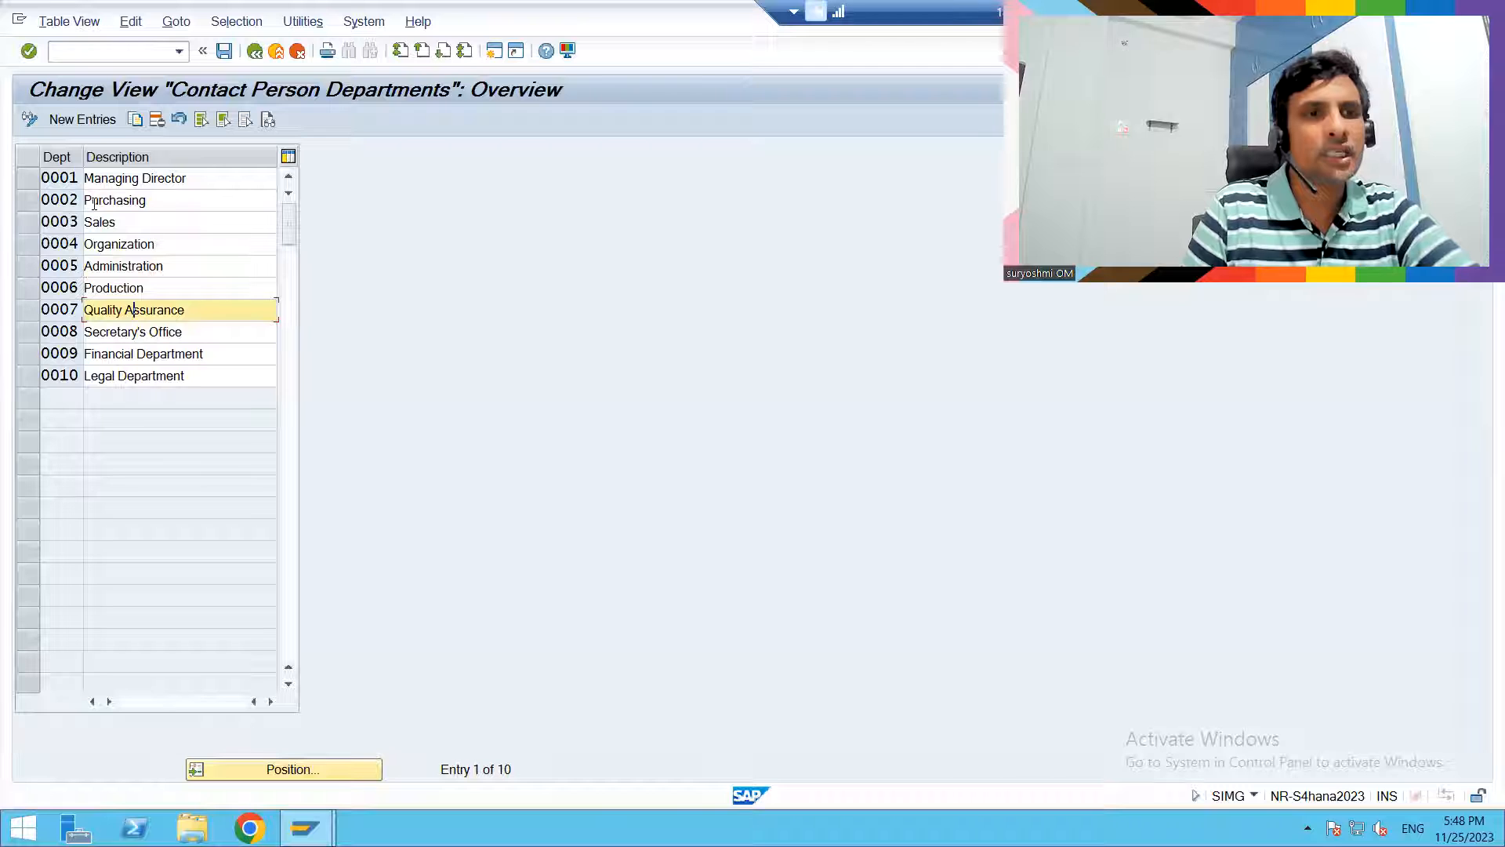
# - Start new entries for contact person departments and add department z001 with the description "Retail department"
pyautogui.click(82, 119)
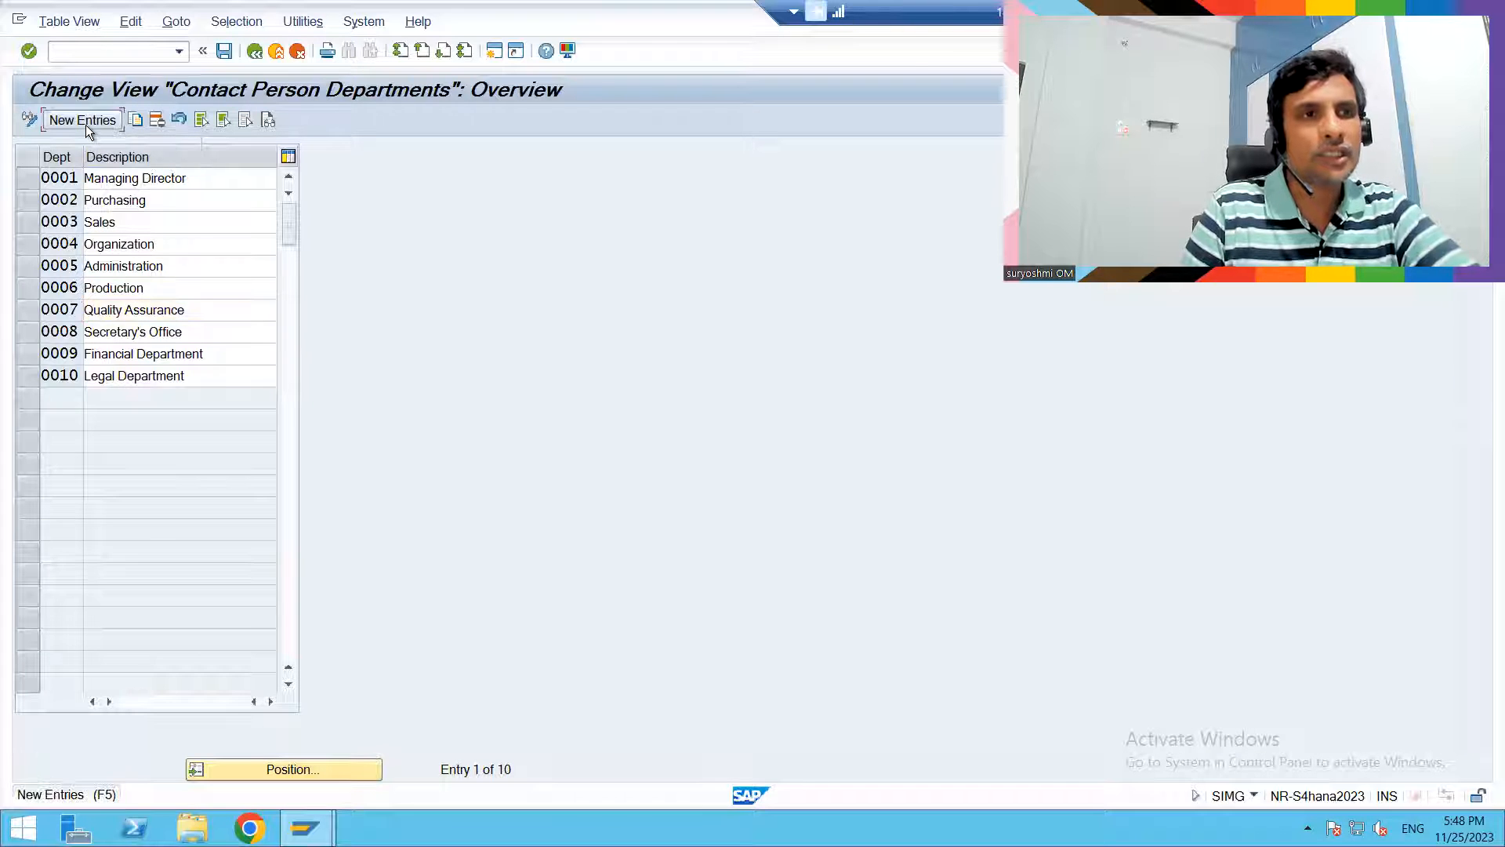
pyautogui.write('z000')
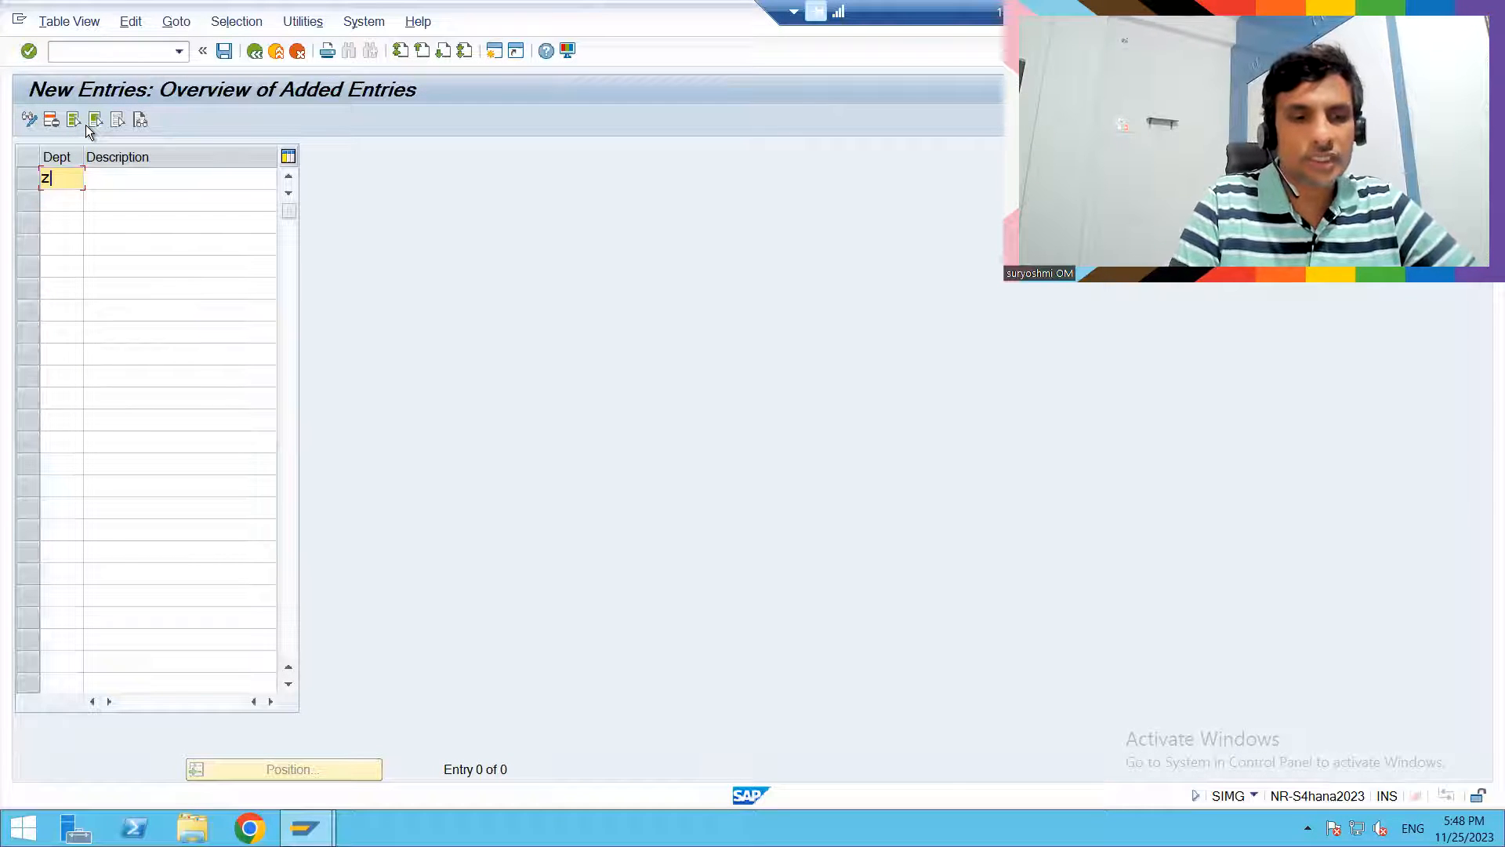
pyautogui.press('BackSpace')
pyautogui.write('1')
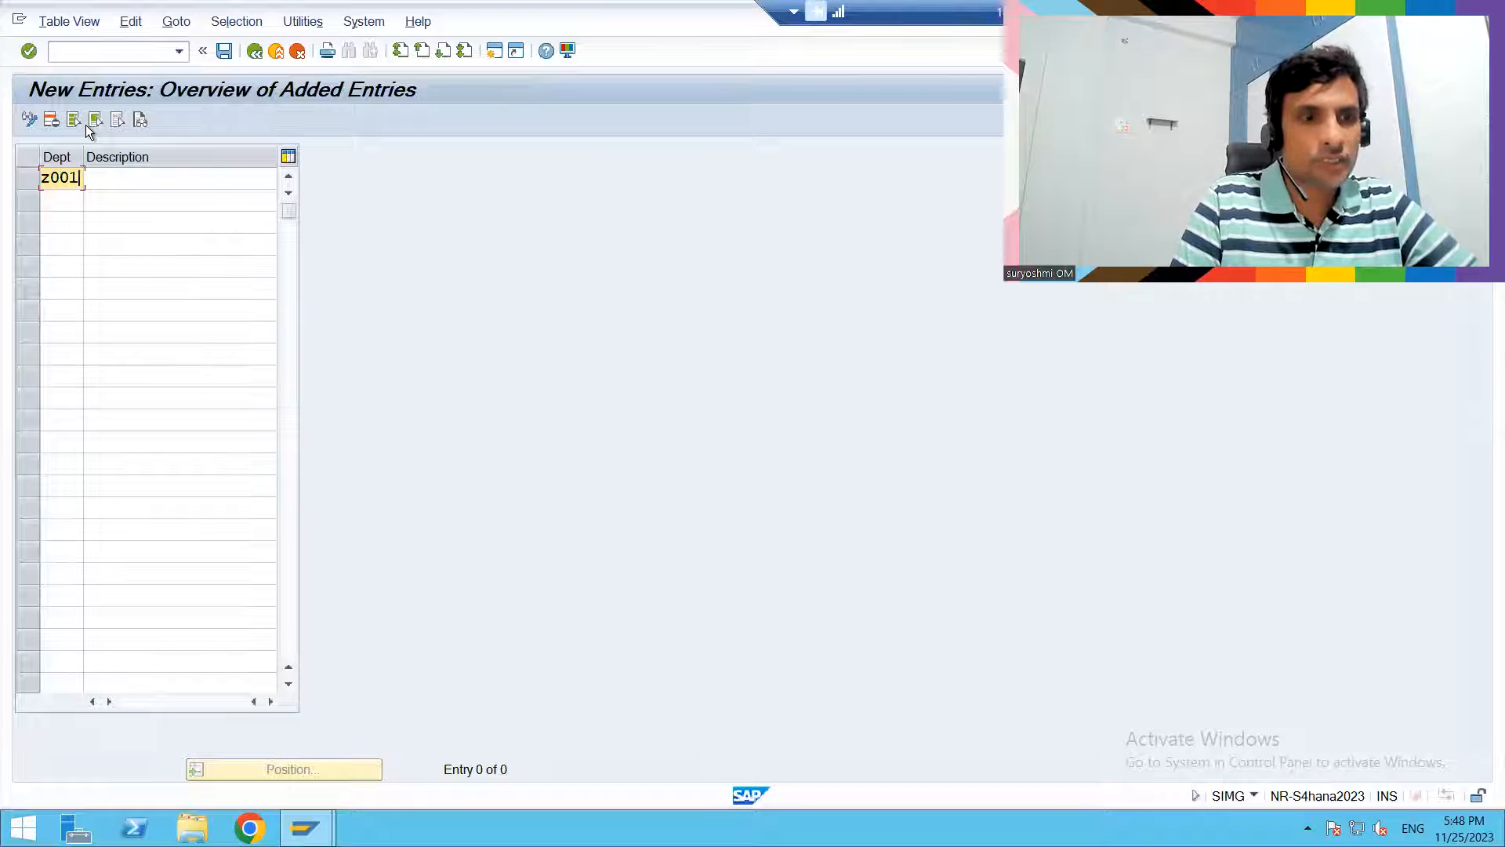
pyautogui.press('Tab')
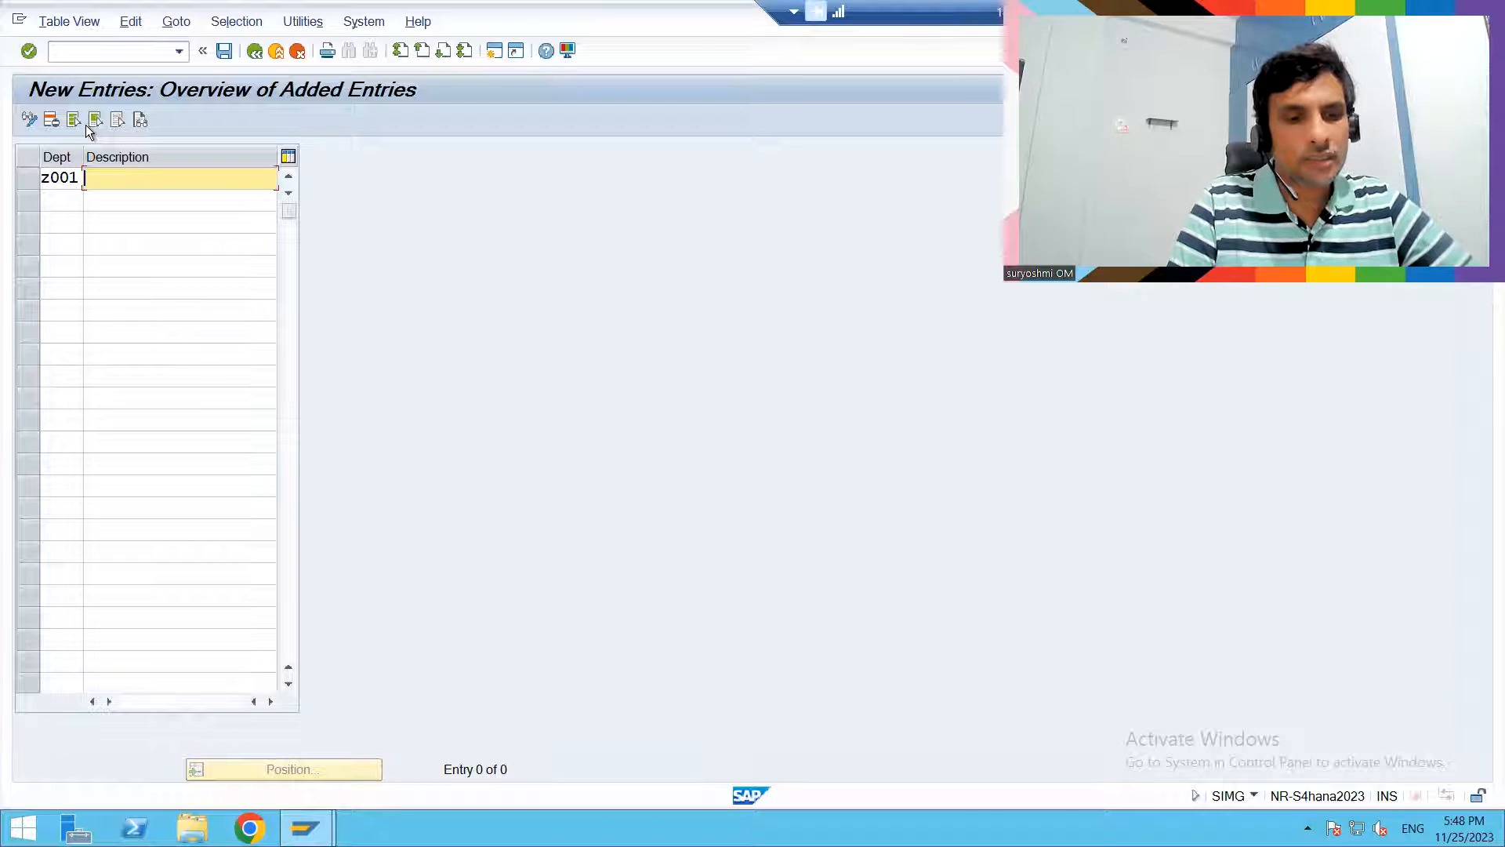
pyautogui.write('Re')
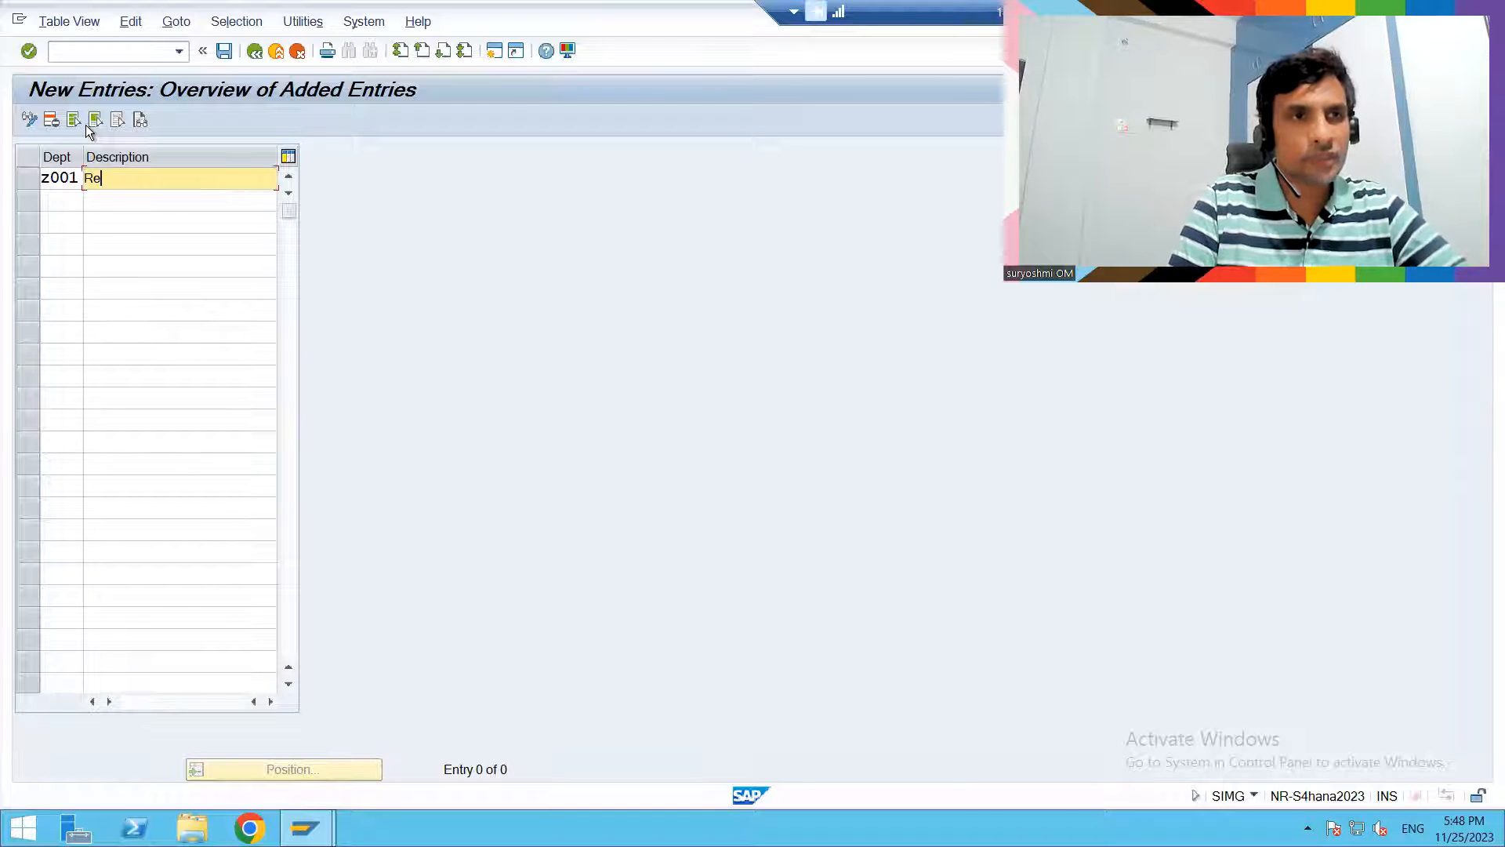
pyautogui.write('tail au')
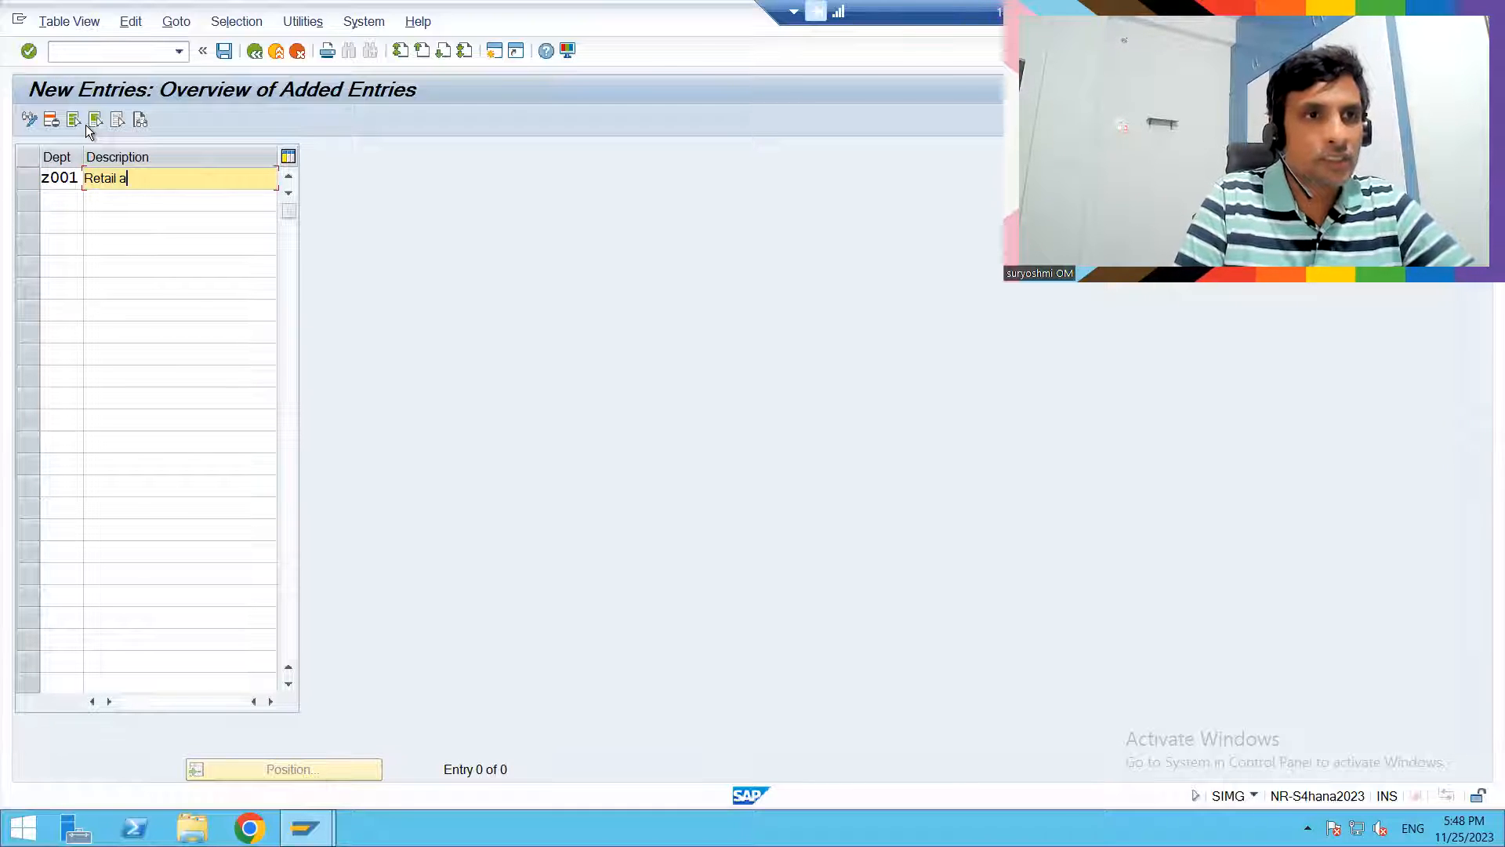
pyautogui.press('BackSpace')
pyautogui.press('BackSpace')
pyautogui.write('department')
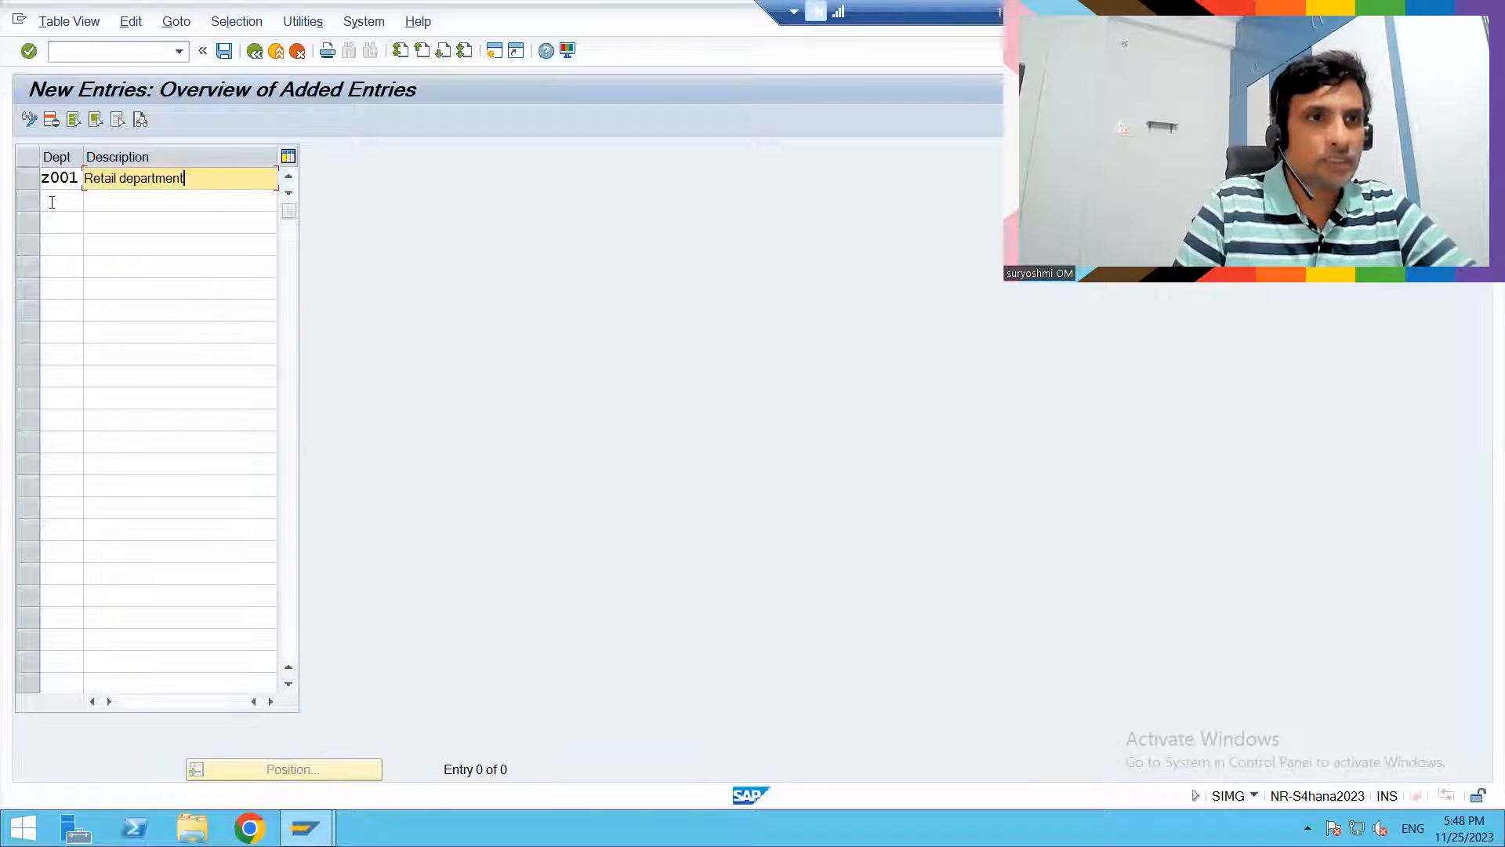
# - Add a second department z002 with the description "commericals" and confirm the entries
pyautogui.click(140, 203)
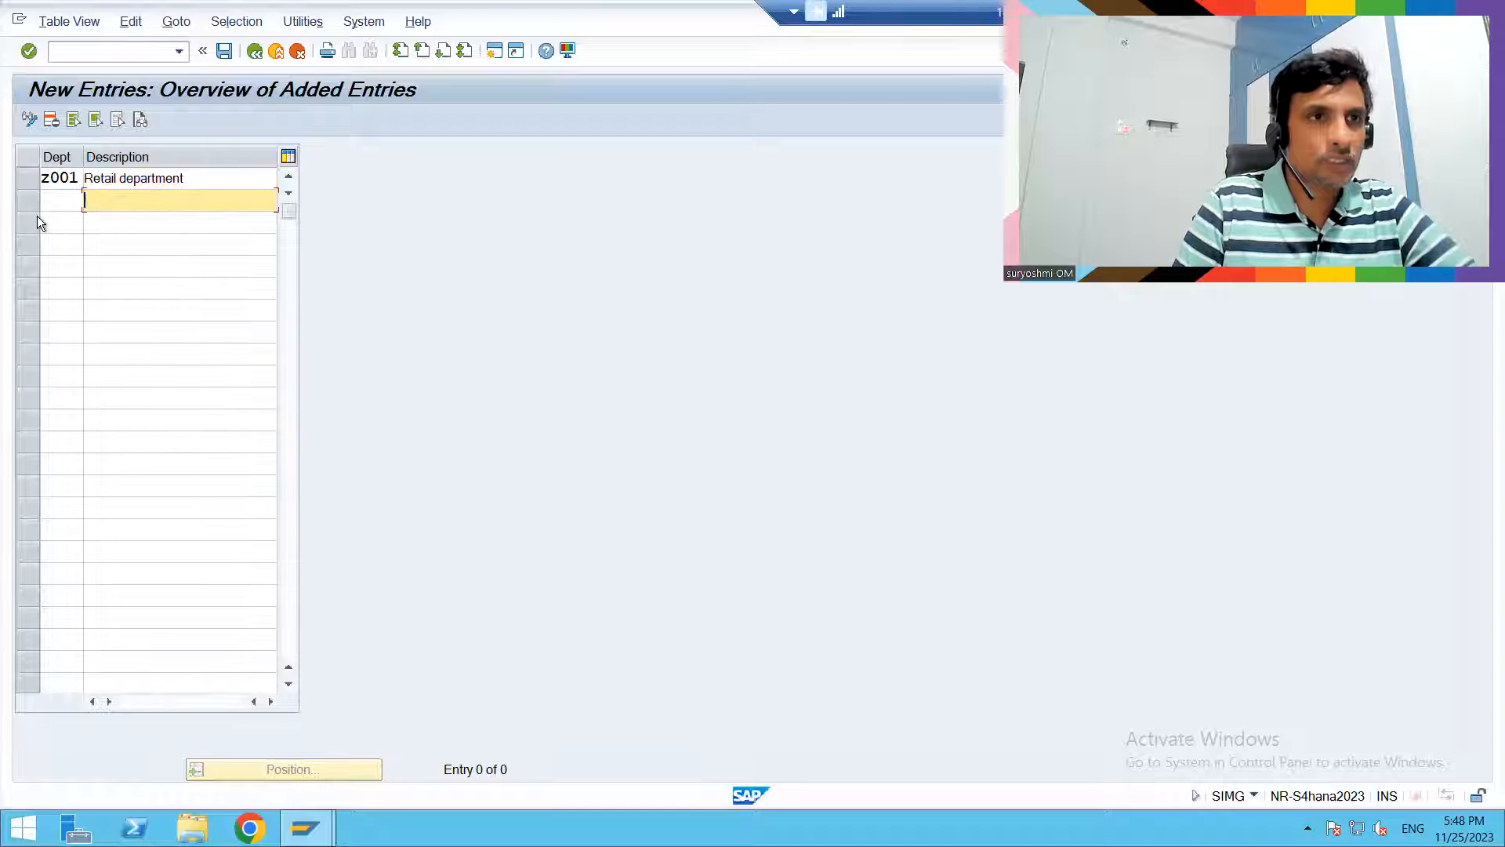
pyautogui.click(54, 201)
pyautogui.write('z')
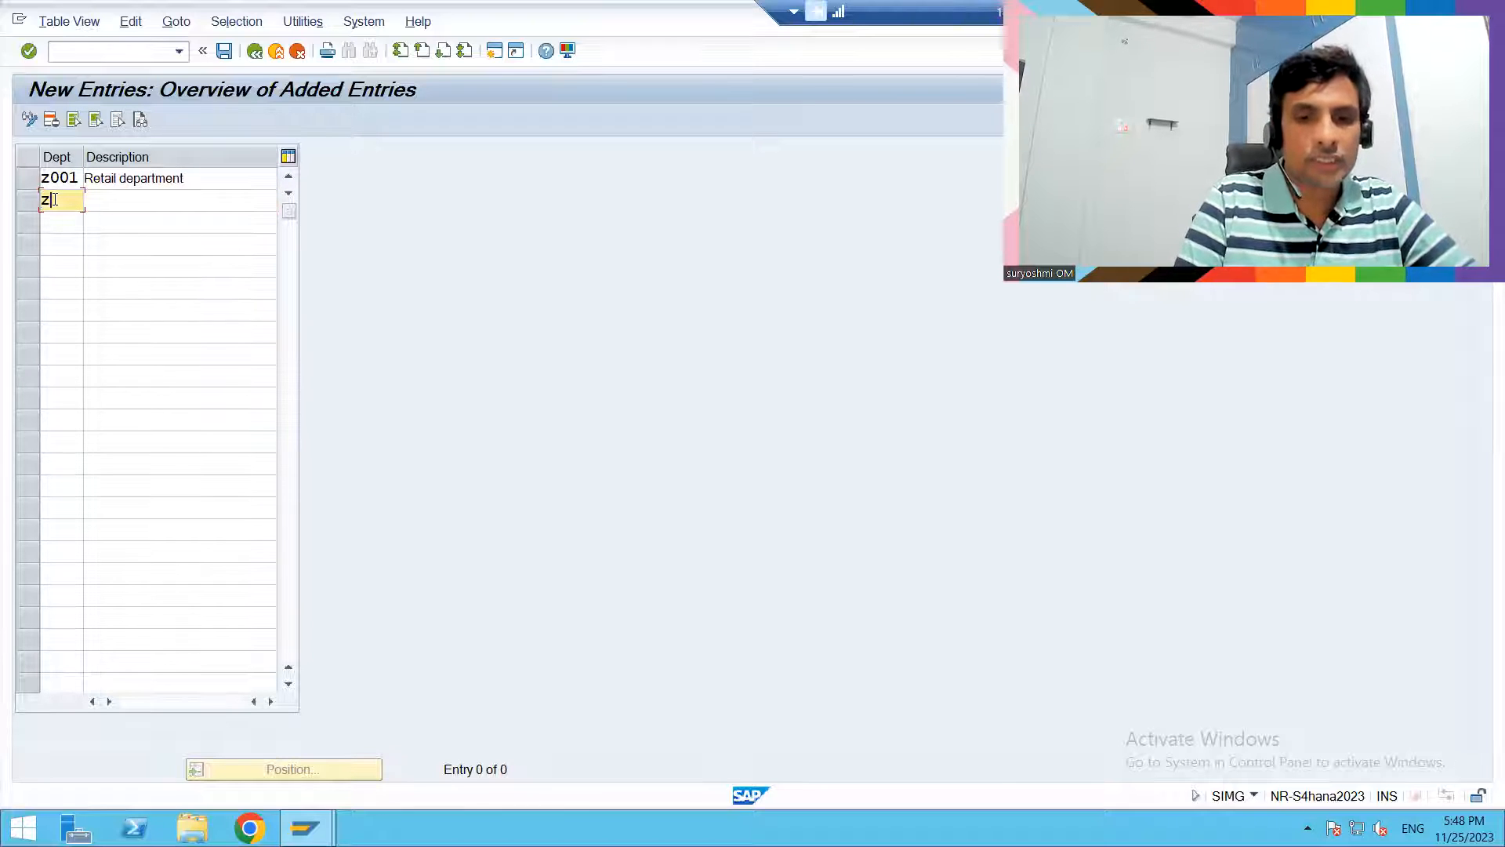
pyautogui.write('000')
pyautogui.press('Tab')
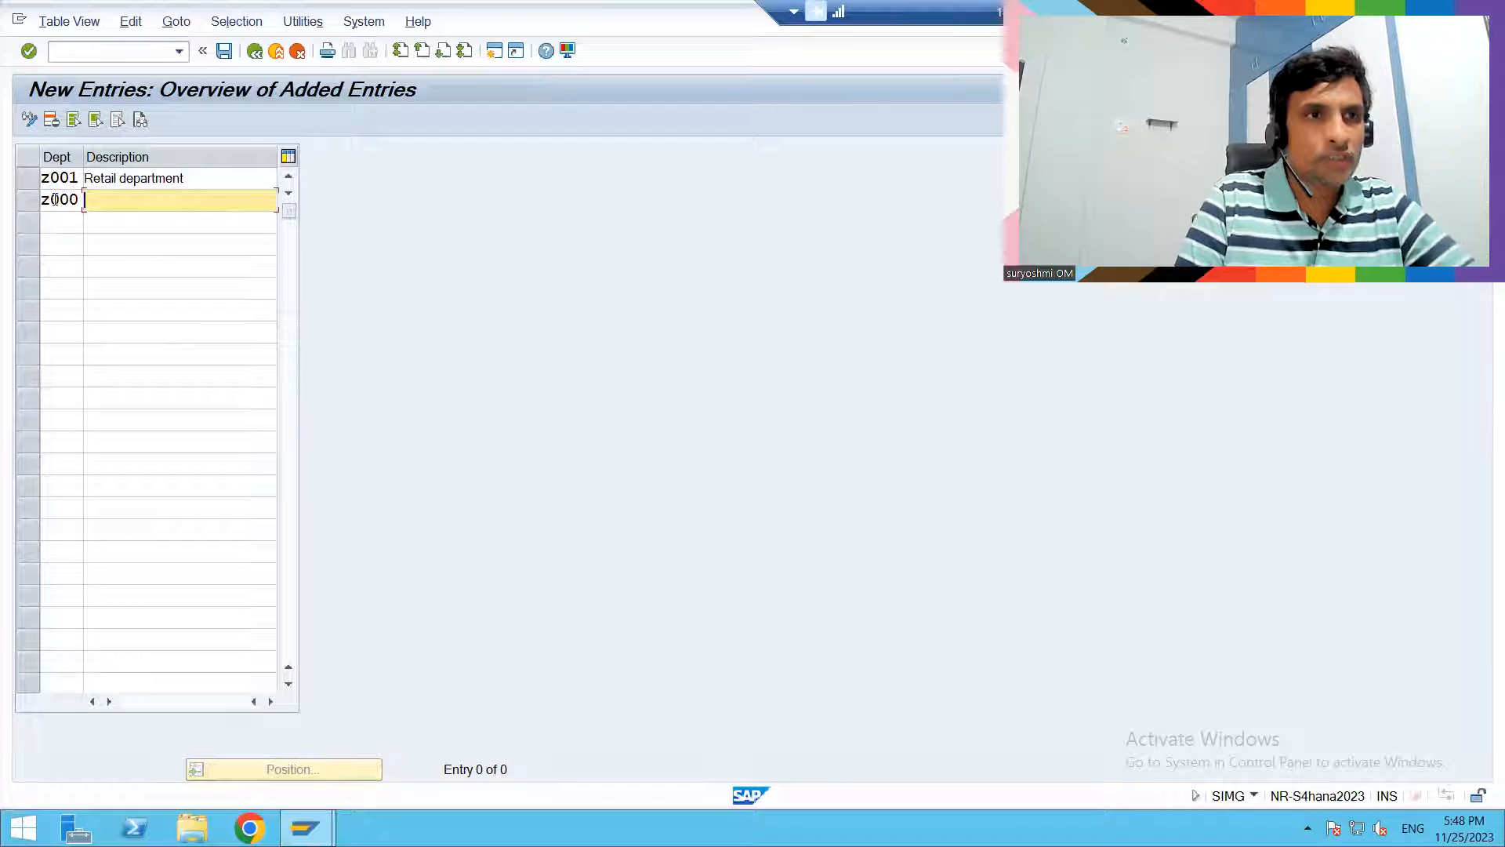
pyautogui.click(72, 200)
pyautogui.press('BackSpace')
pyautogui.write('2')
pyautogui.press('Tab')
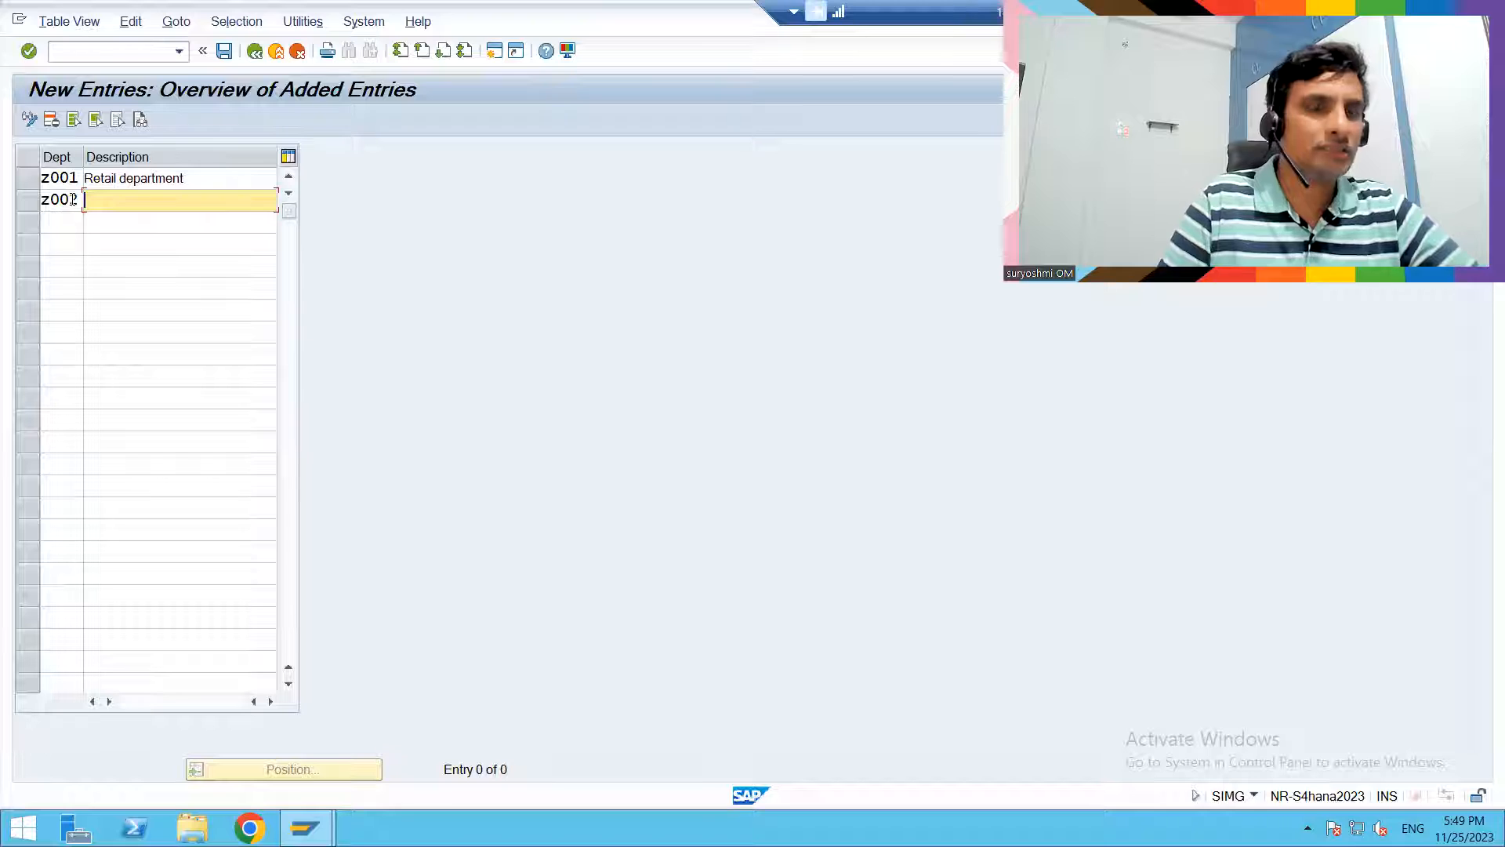
pyautogui.write('commer')
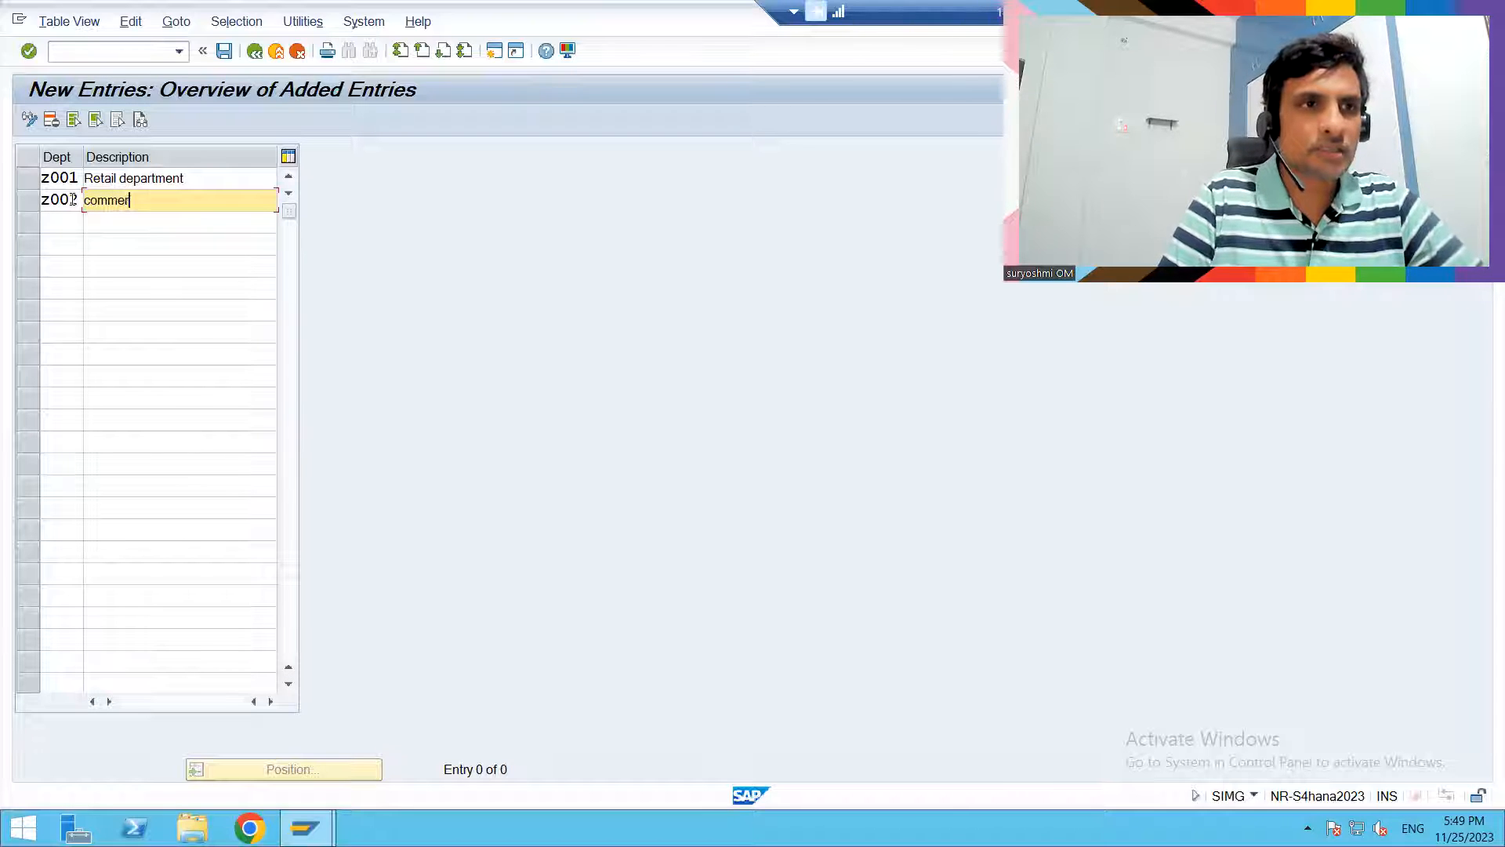
pyautogui.write('icals')
pyautogui.press('Return')
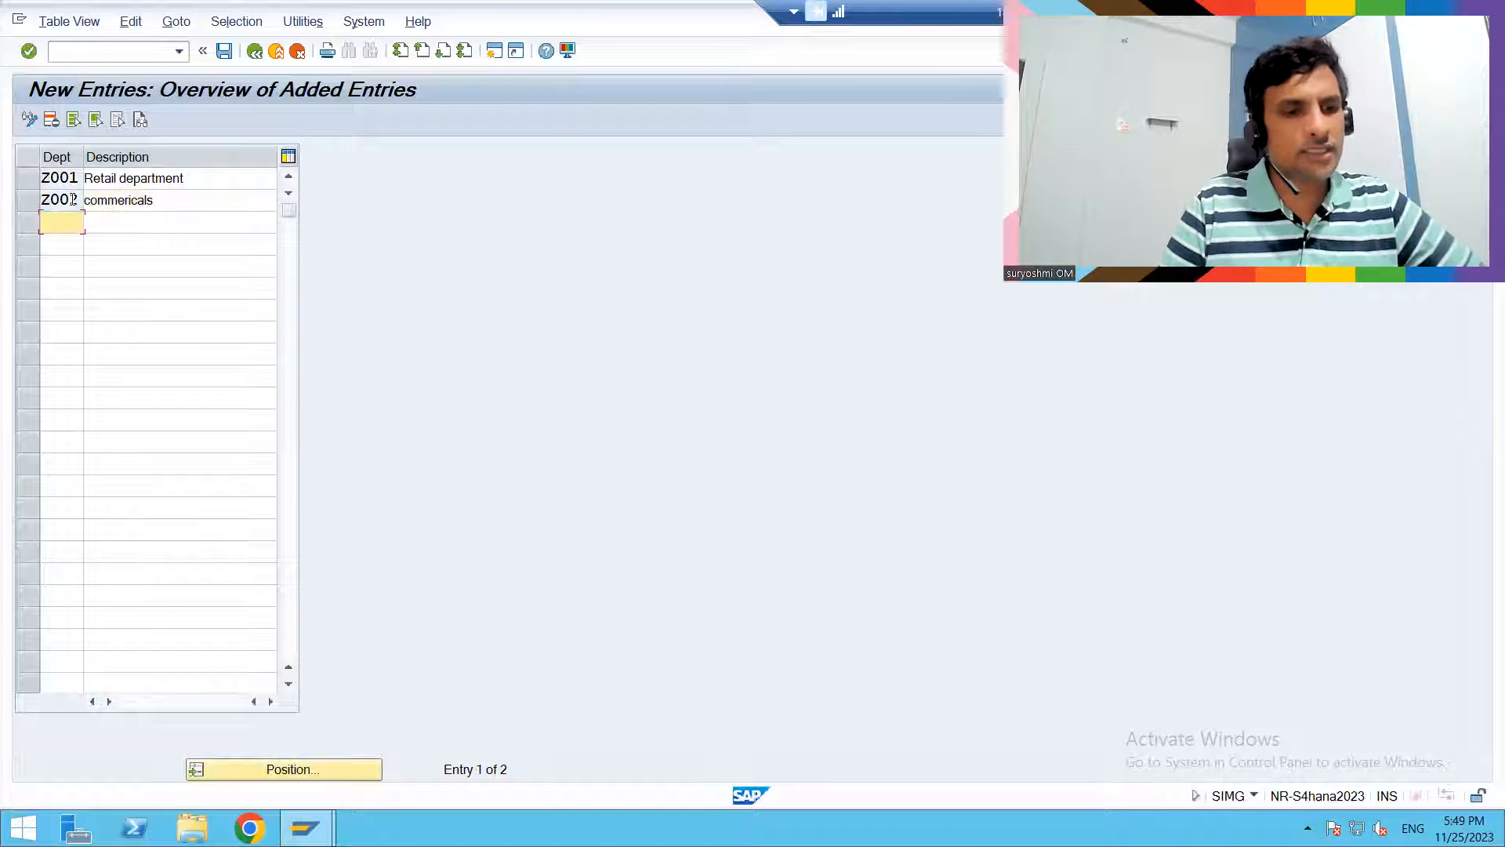
# - Save the new departments to the HUNDAI CONFIGS customizing request and return to the IMG structure
pyautogui.hotkey('ctrl', 's')
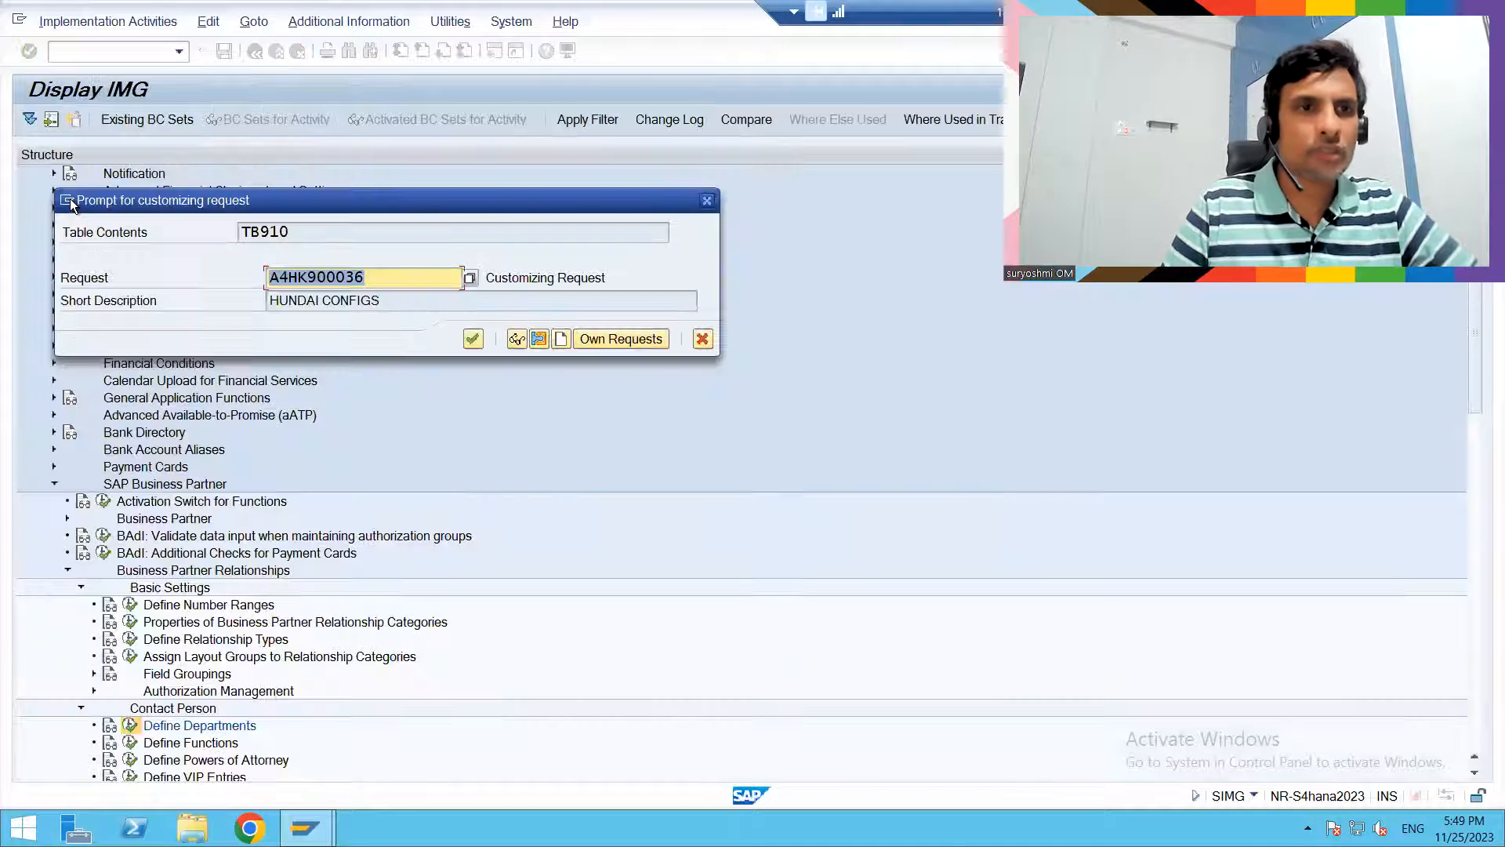
pyautogui.press('Return')
pyautogui.press('F3')
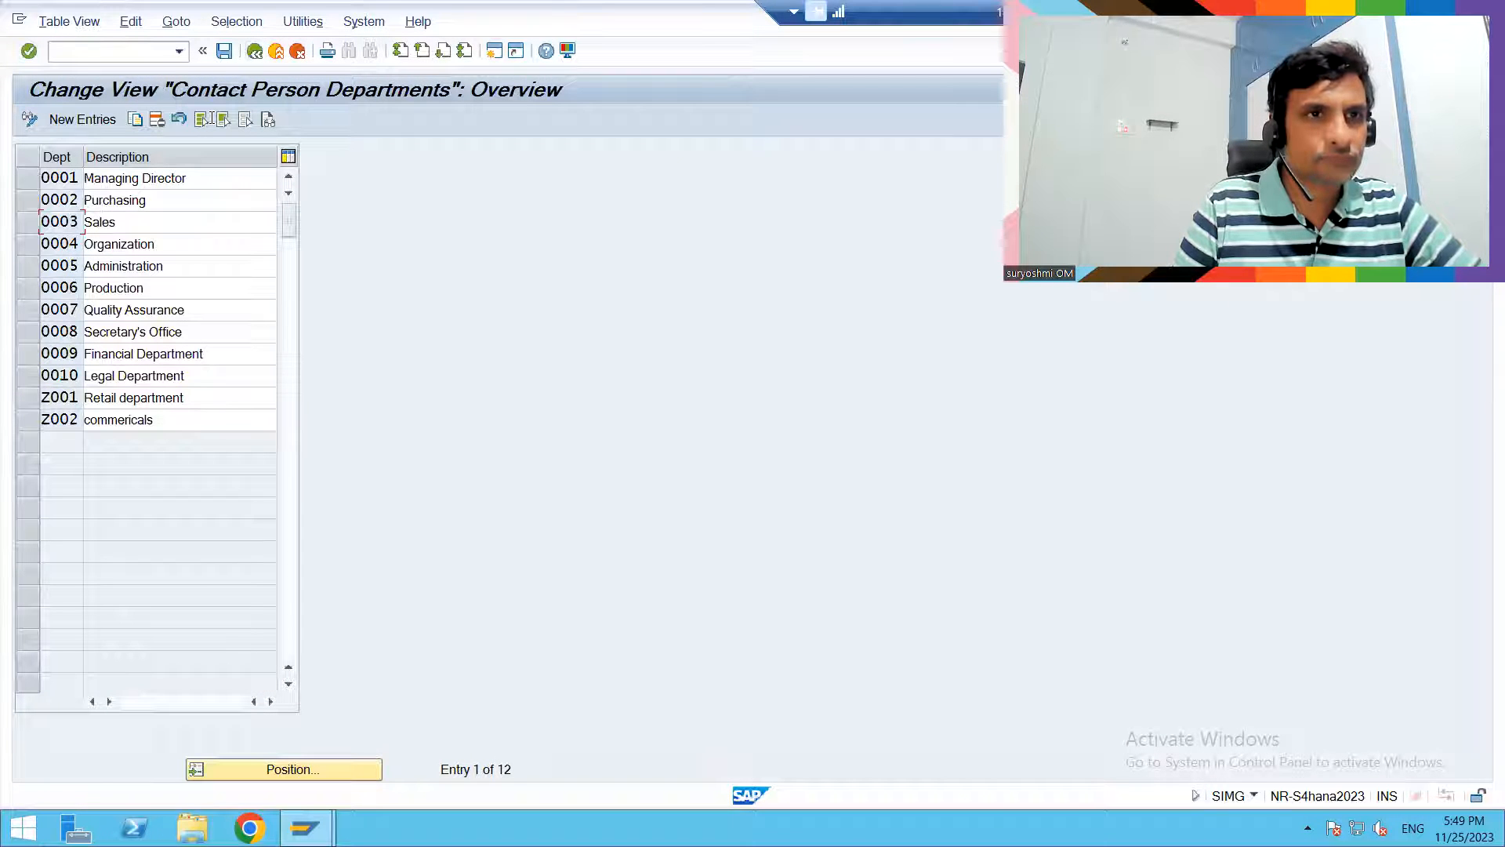
pyautogui.click(255, 51)
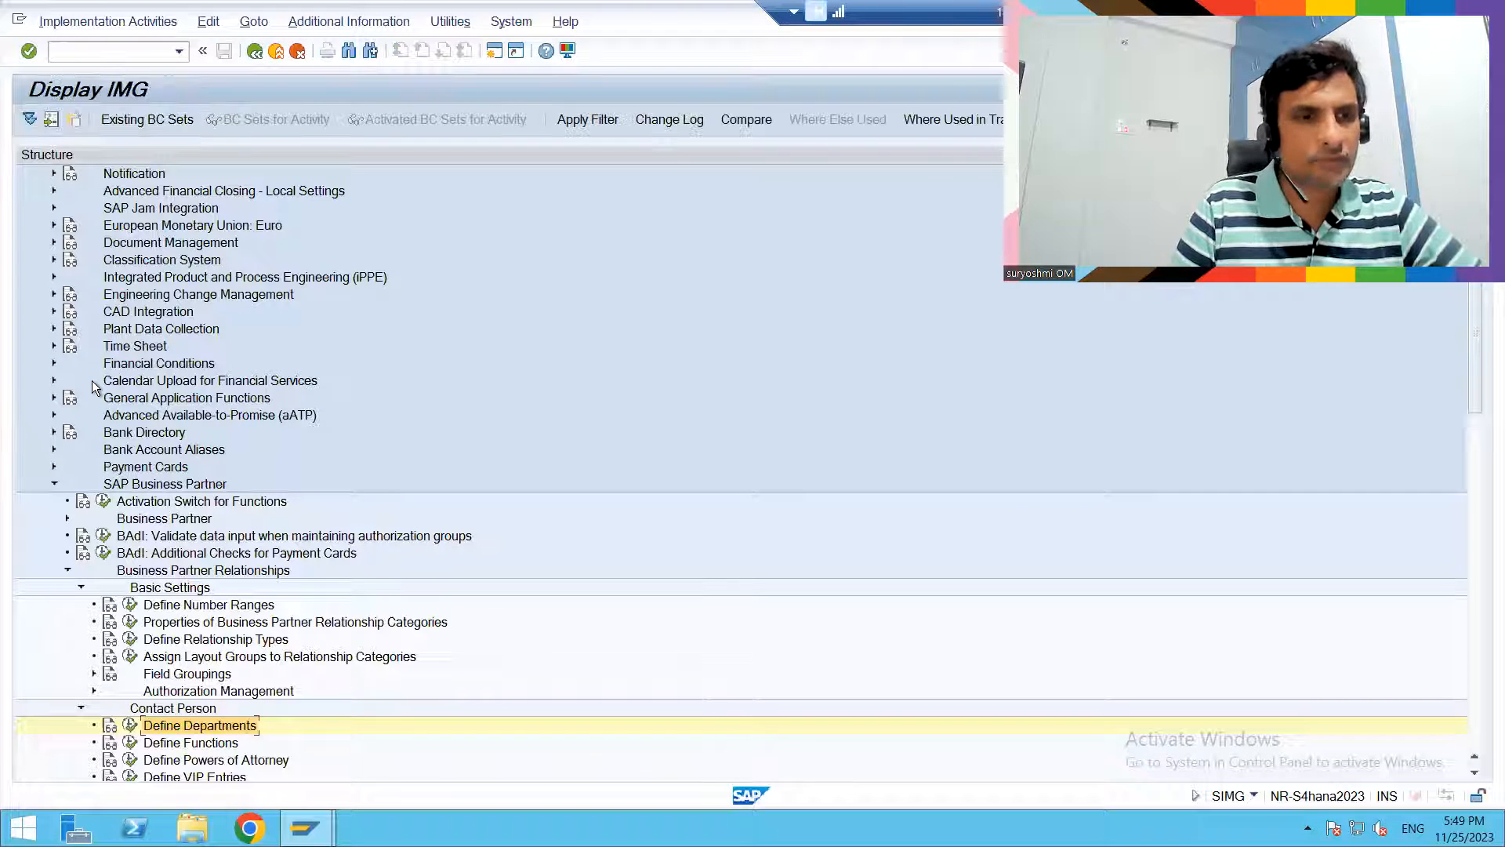
# - Open Define Functions under Contact Person and add a new function z001 with the description "Store GM"
pyautogui.click(131, 744)
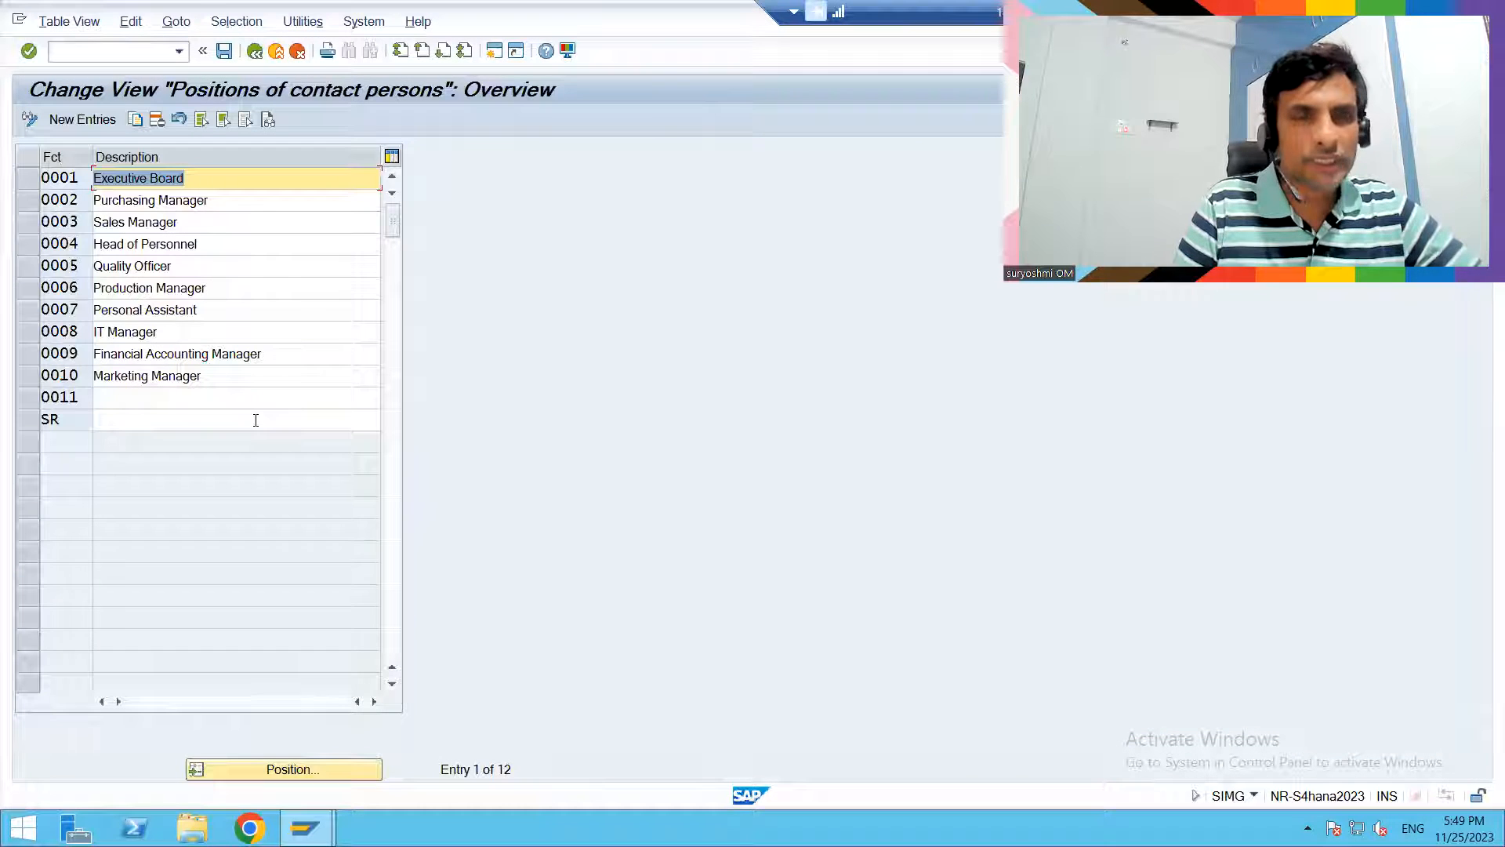
pyautogui.click(83, 121)
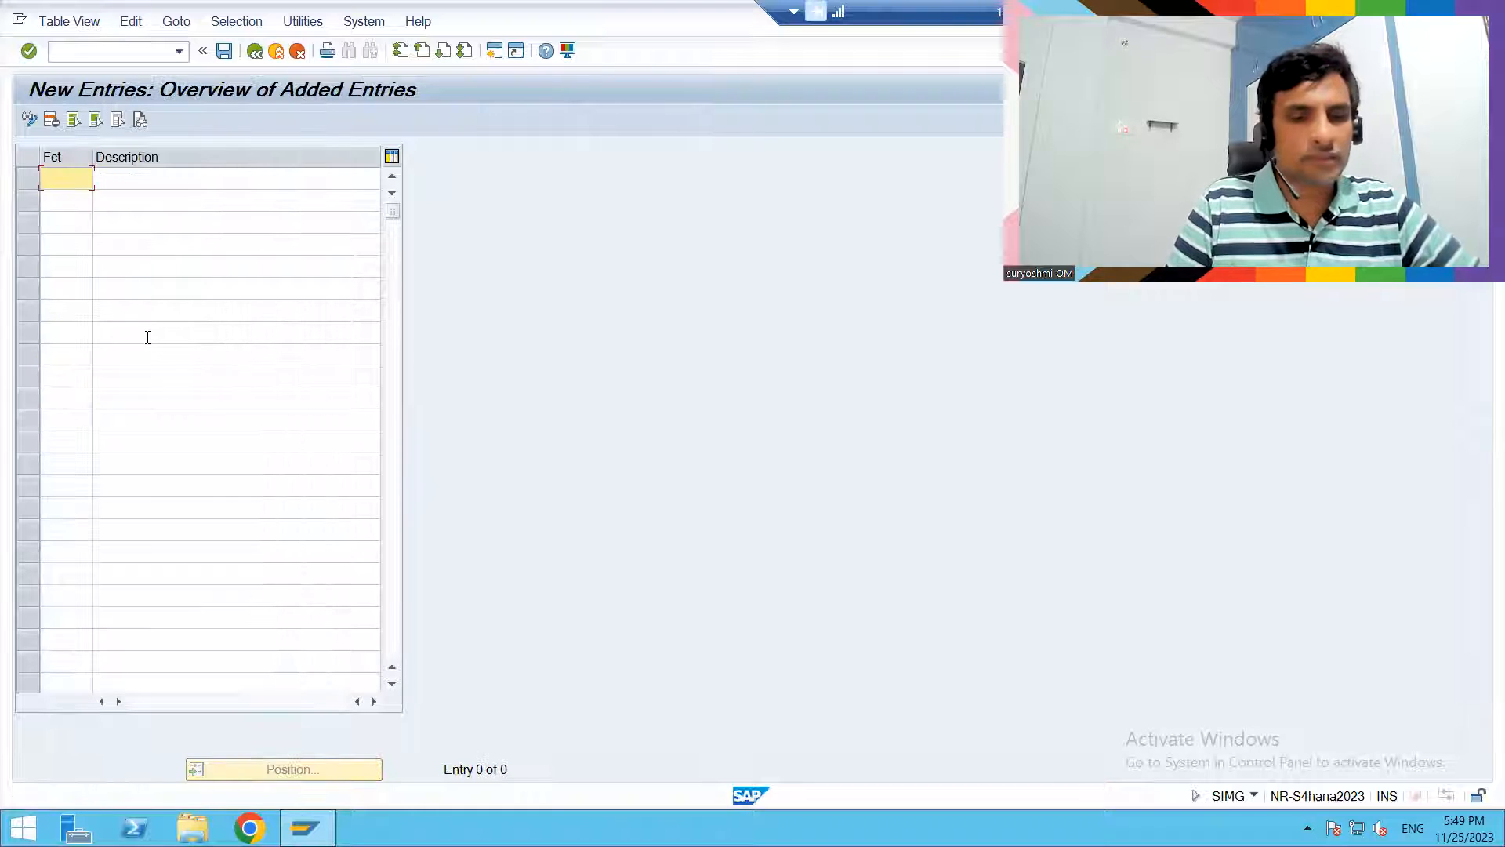
pyautogui.write('z000')
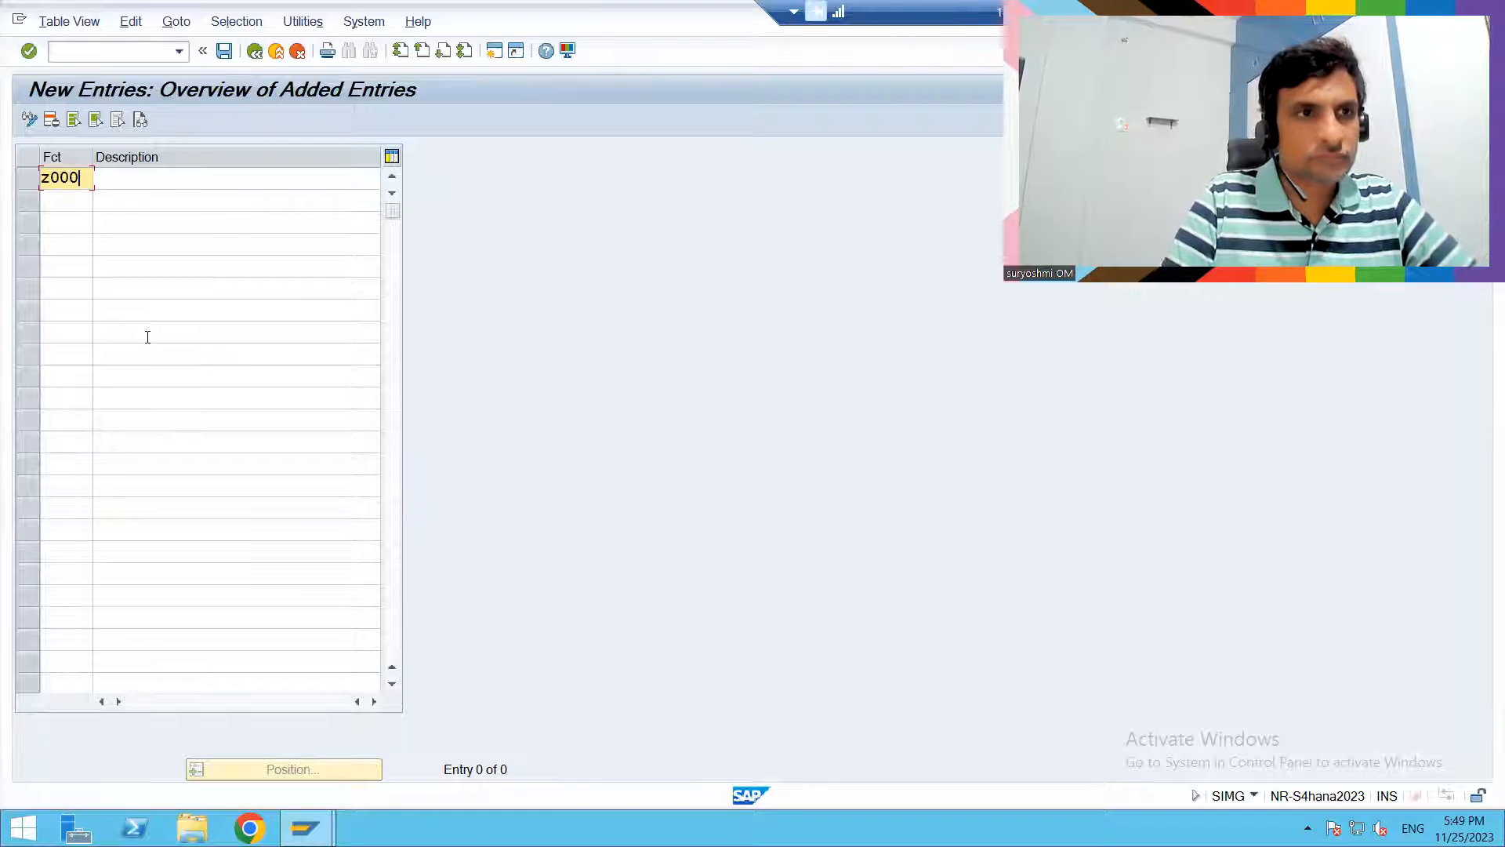
pyautogui.press('BackSpace')
pyautogui.write('1')
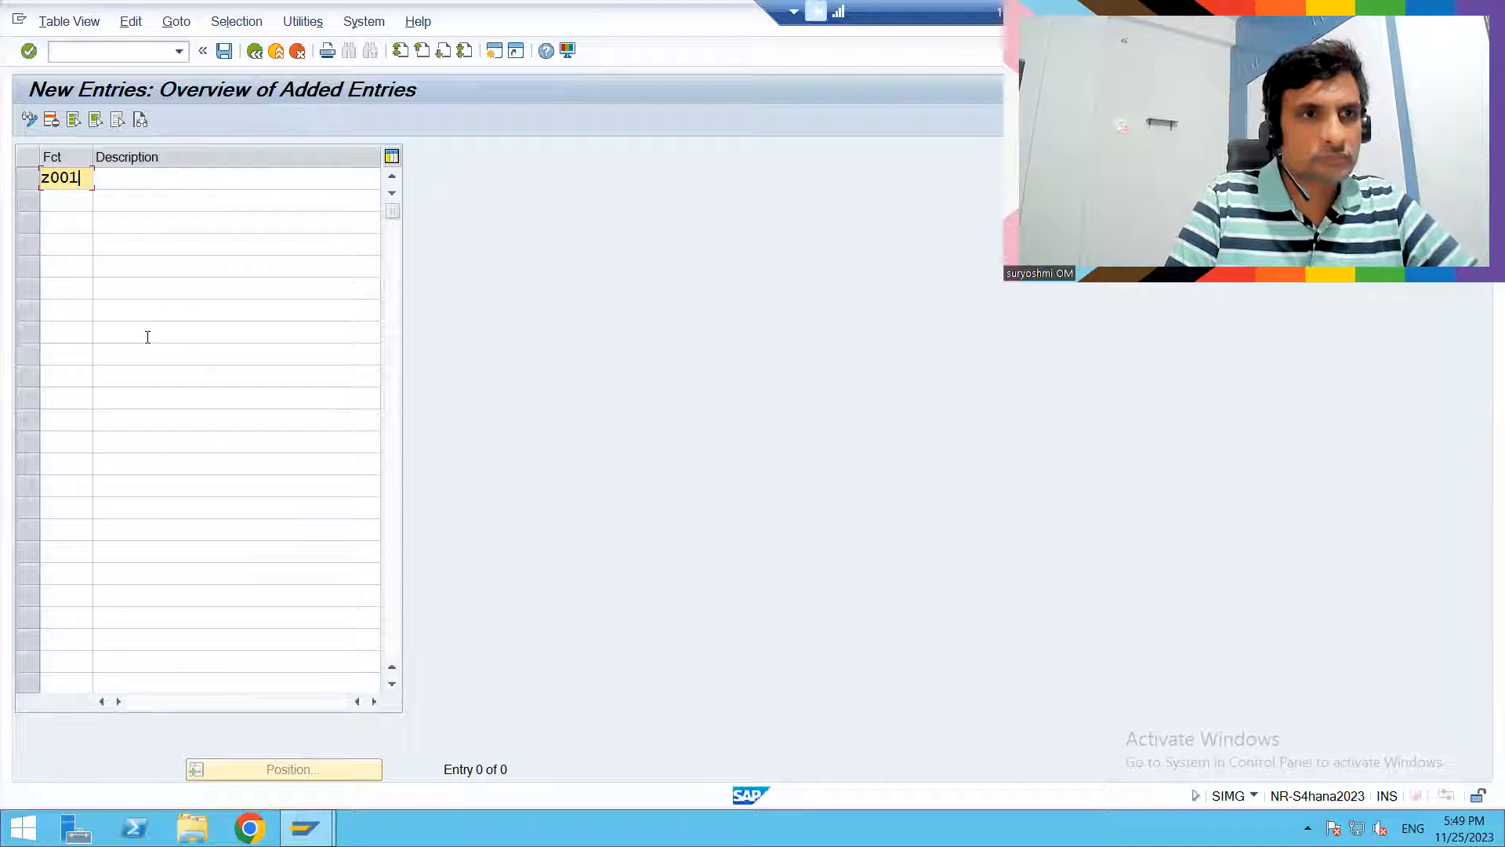
pyautogui.press('Tab')
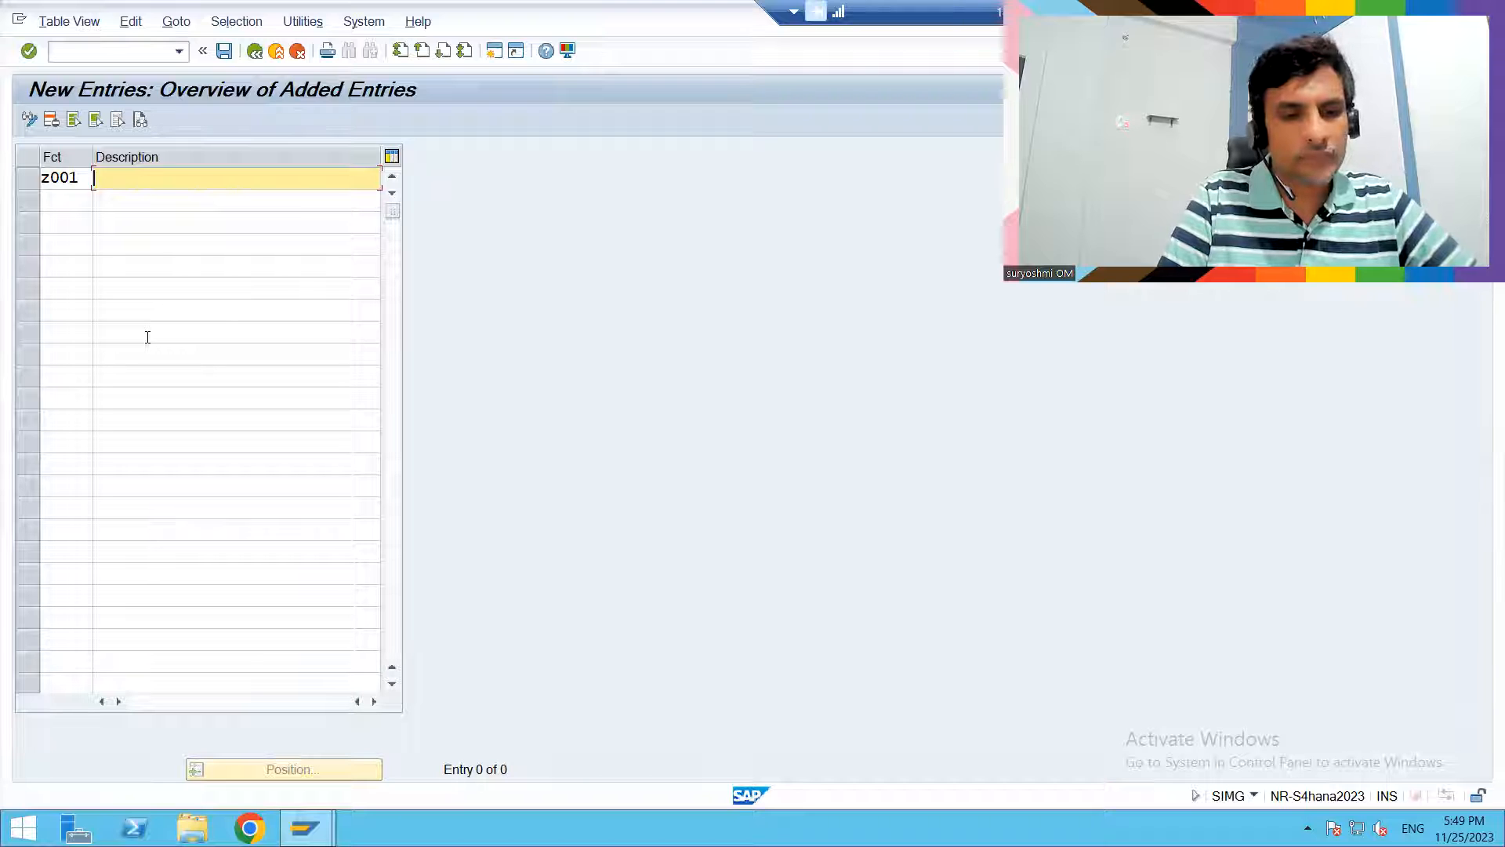
pyautogui.write('St')
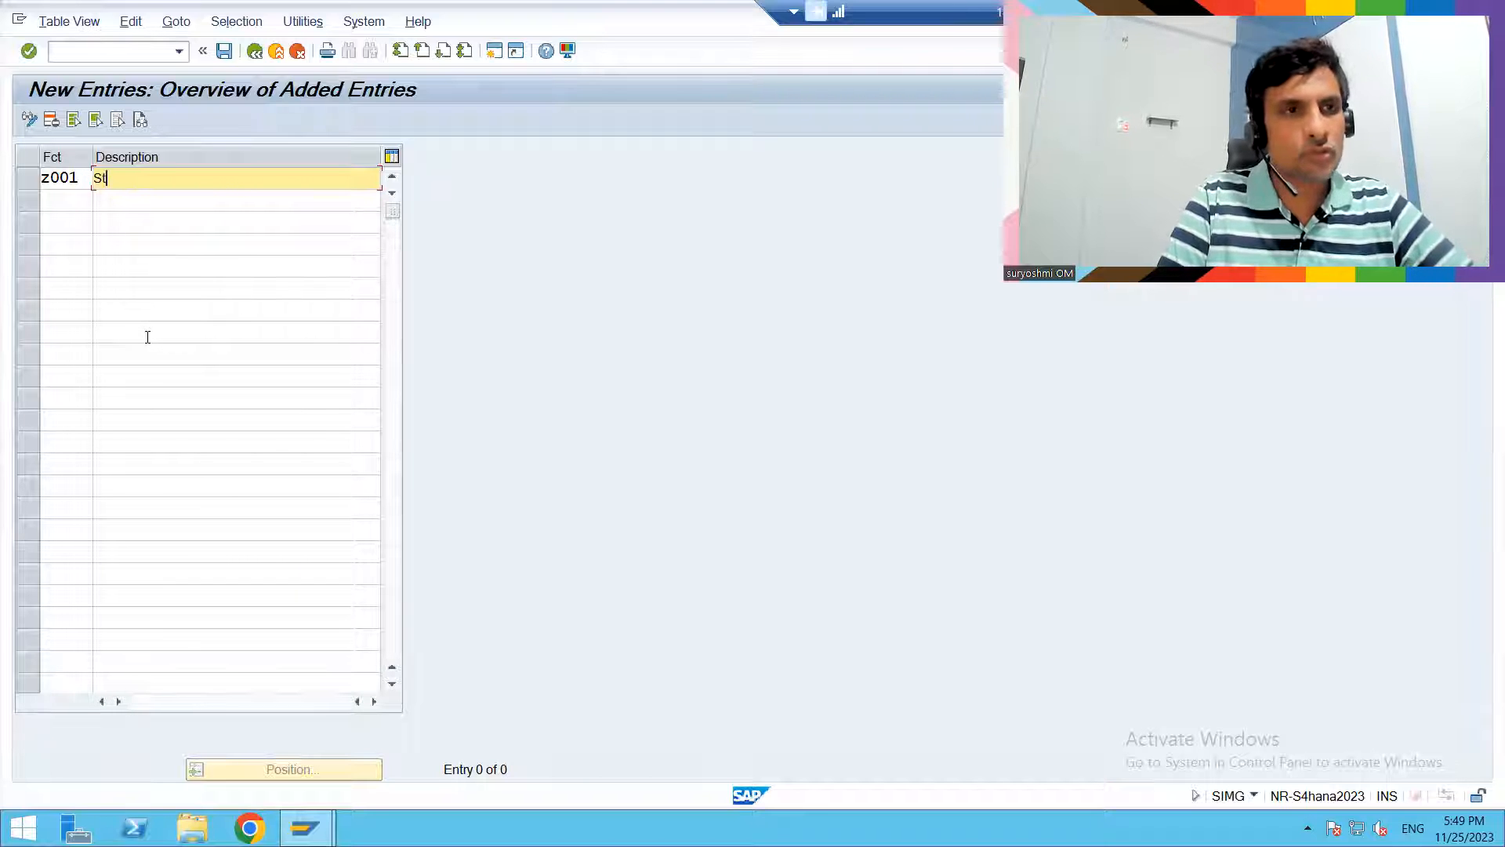
pyautogui.write('ore Ma')
pyautogui.press('BackSpace')
pyautogui.press('BackSpace')
pyautogui.write('GM')
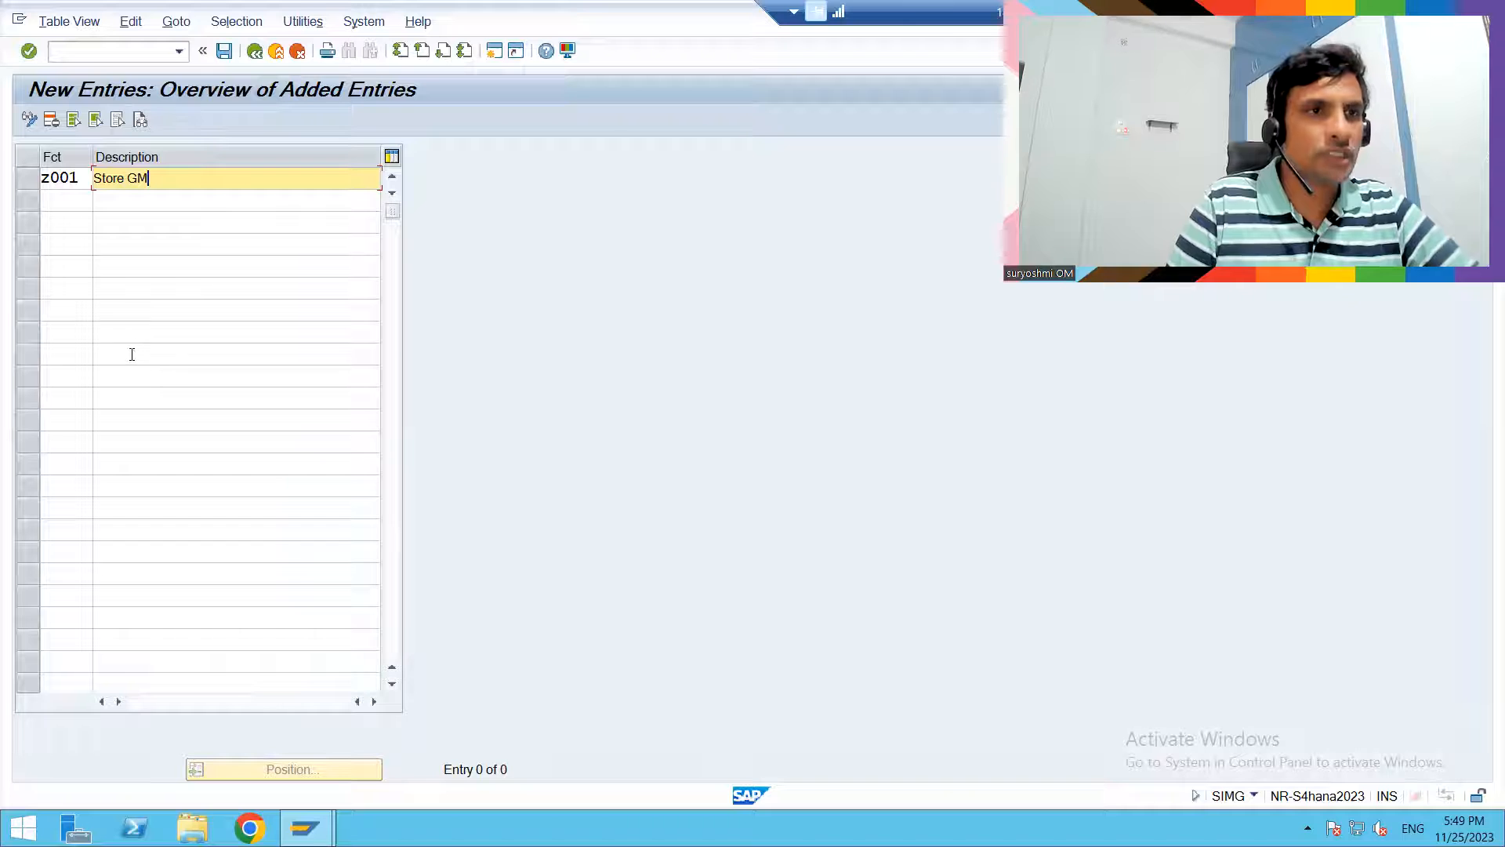
# - Add a second contact person function z002 with the description "production incharge"
pyautogui.click(61, 206)
pyautogui.write('z002')
pyautogui.press('Tab')
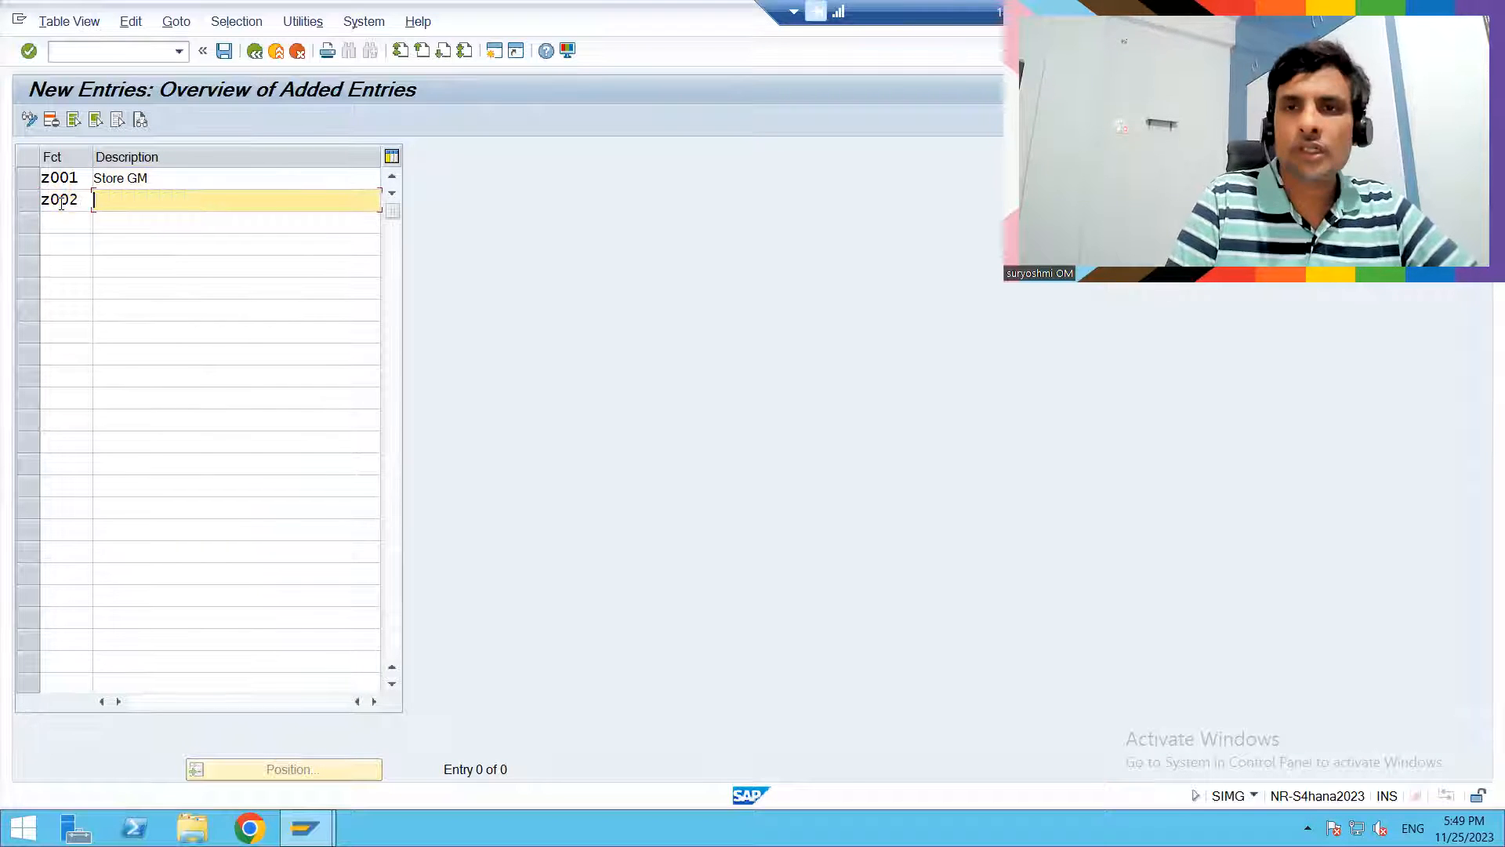
pyautogui.write('p')
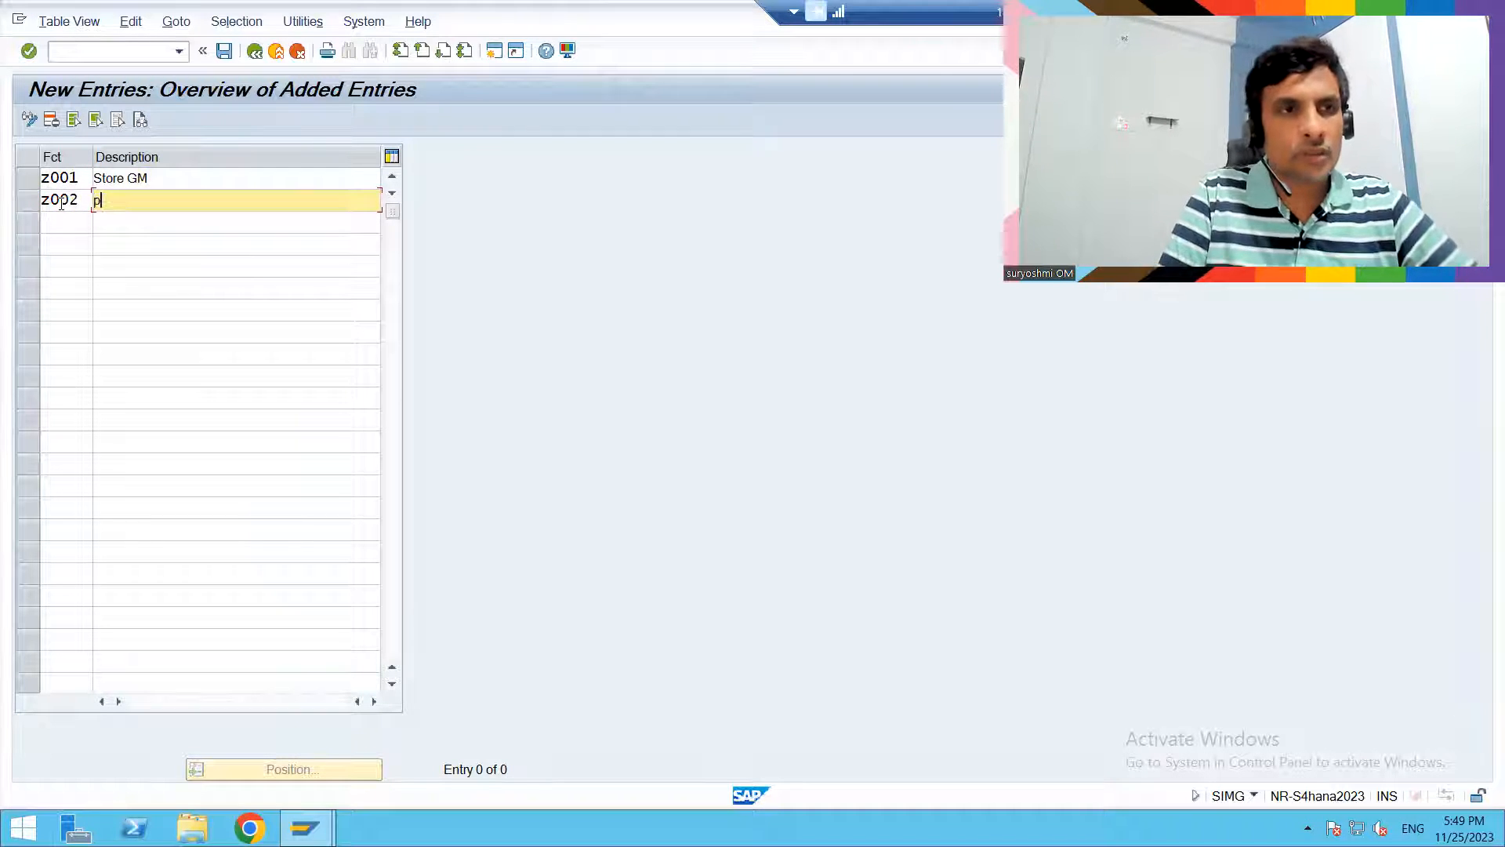
pyautogui.write('roduction ins')
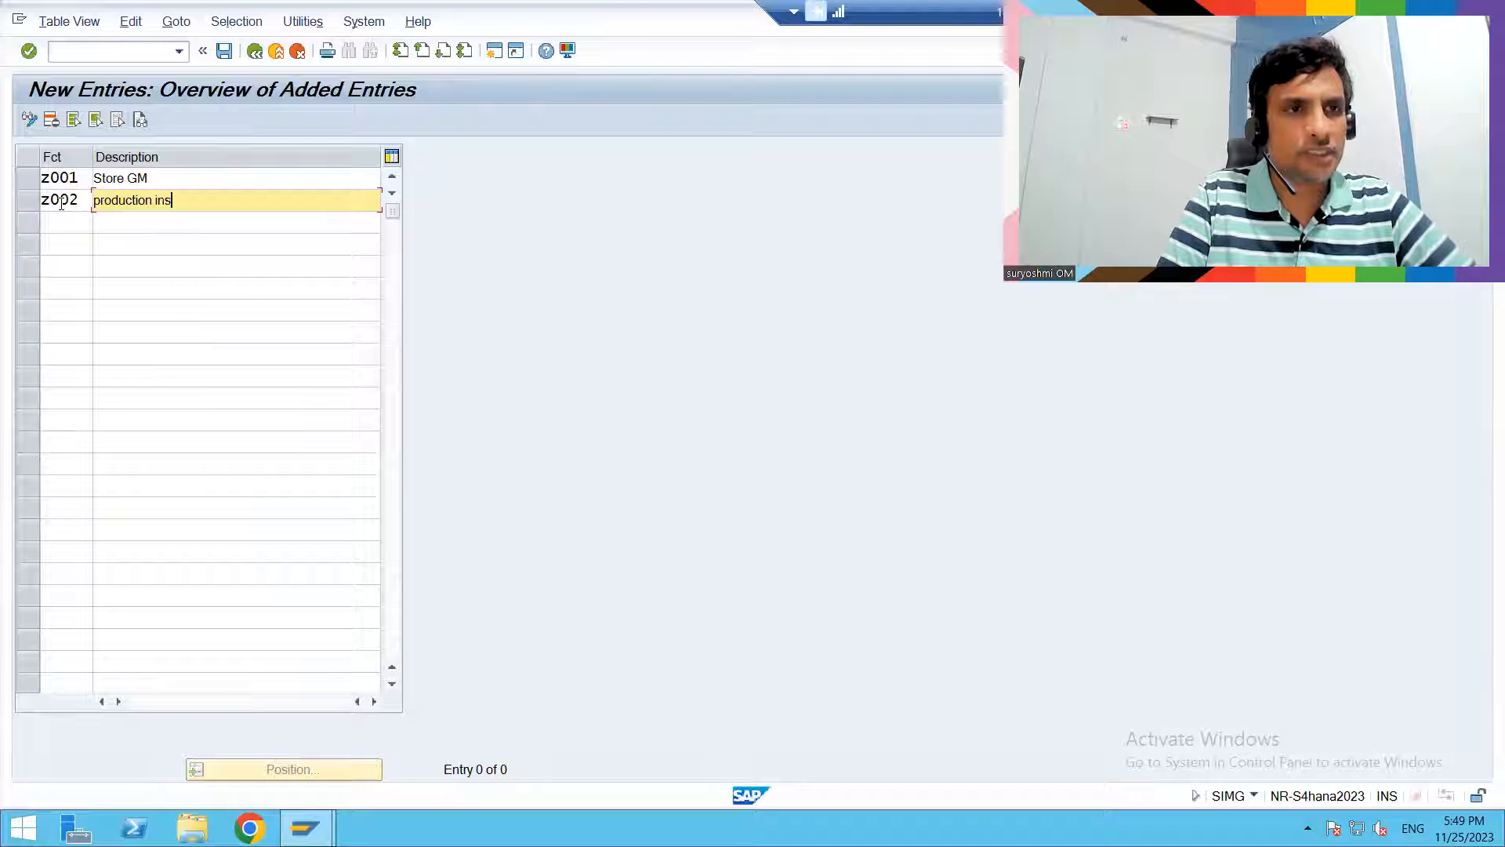
pyautogui.press('BackSpace')
pyautogui.write('charge')
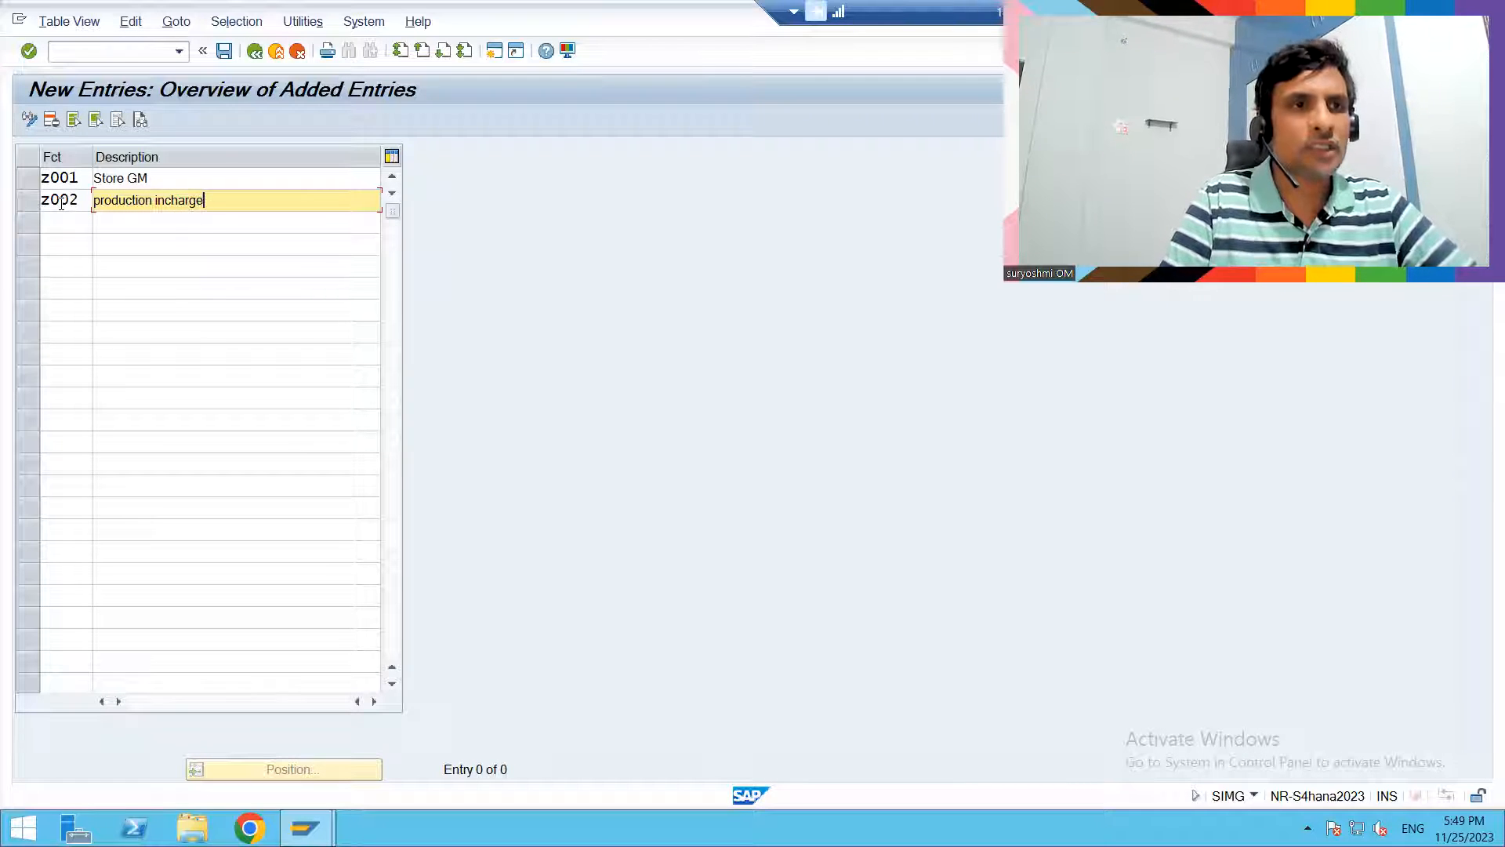
# - Save the new functions to the HUNDAI CONFIGS customizing request and return to the IMG structure
pyautogui.hotkey('ctrl', 's')
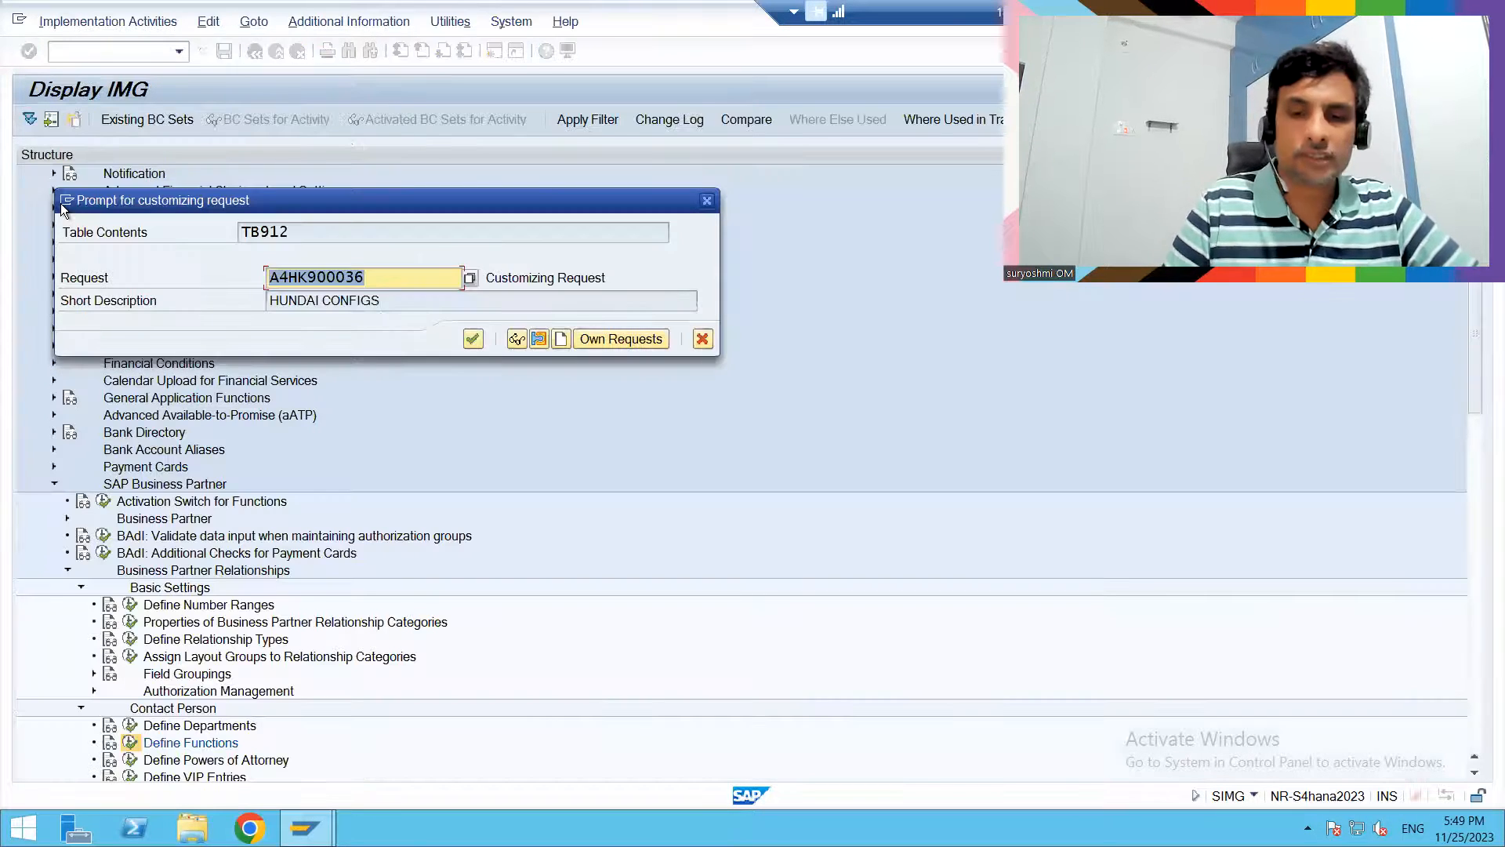
pyautogui.press('Return')
pyautogui.click(254, 51)
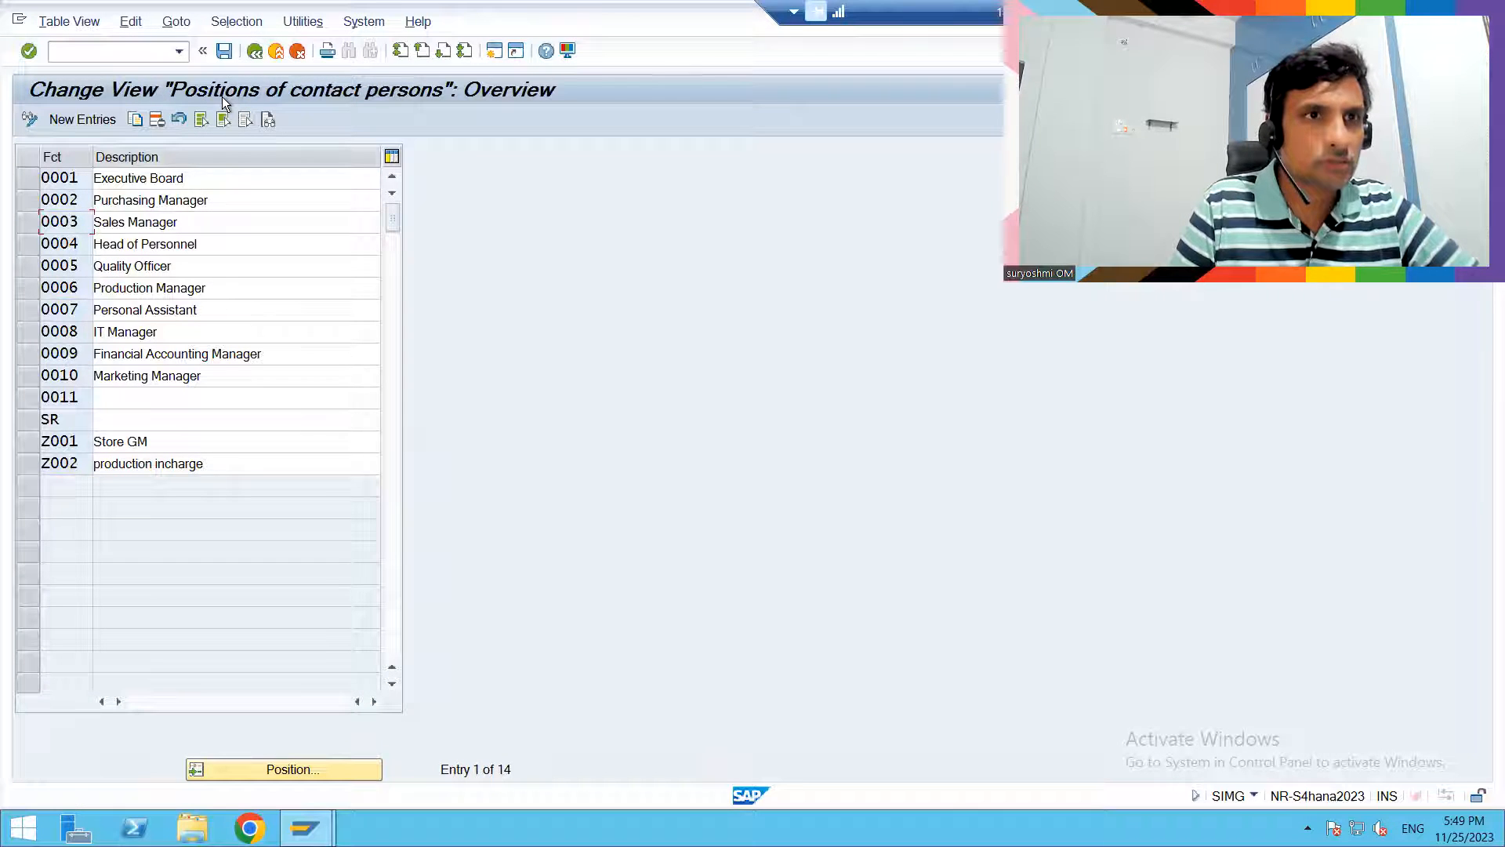
pyautogui.press('F3')
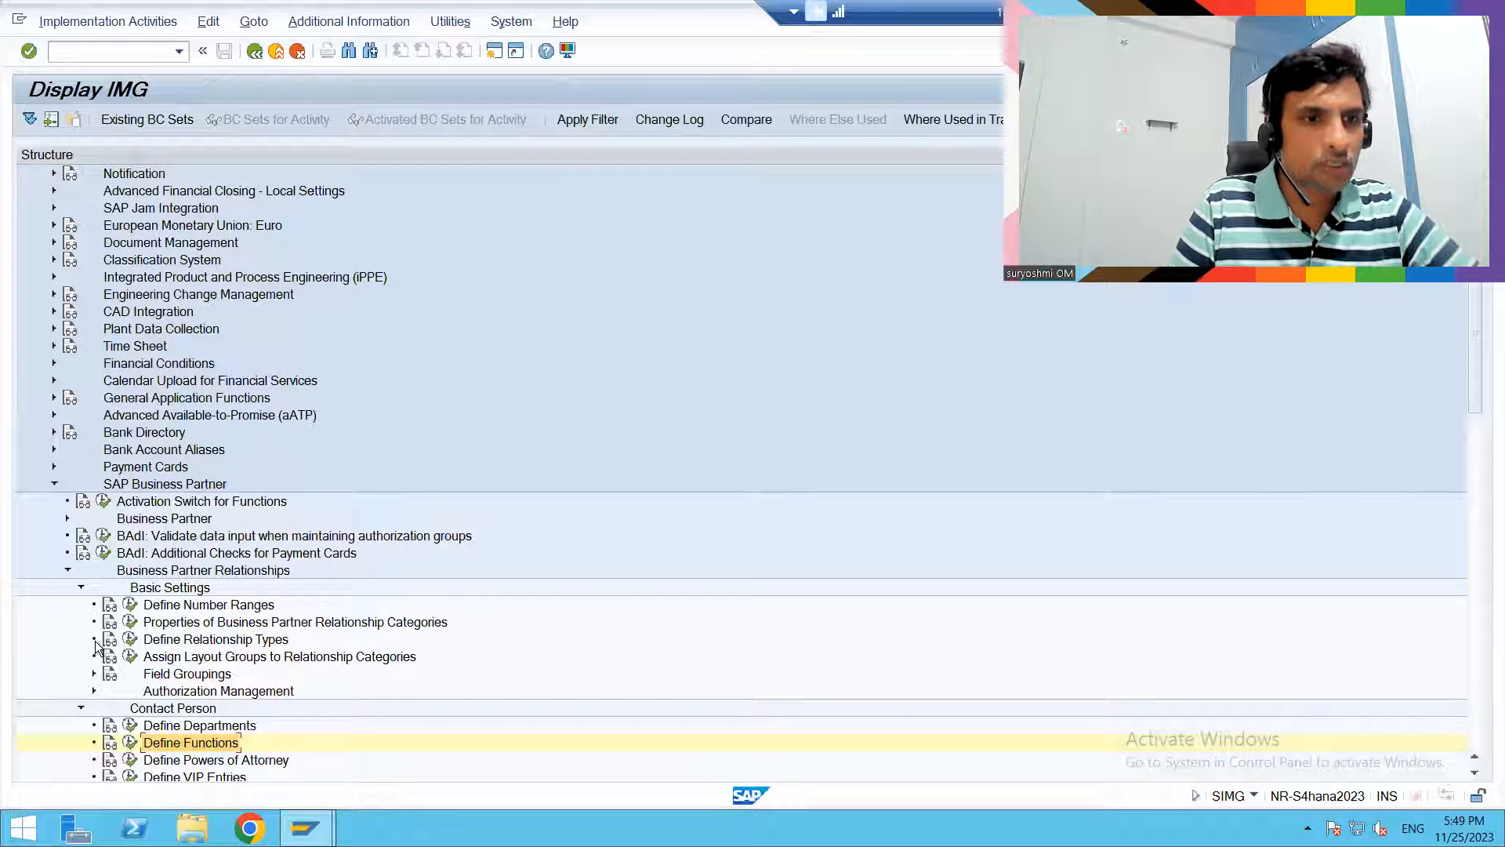
# - Open Define Powers of Attorney, add authority 8 with the description "Final decision maker", and return to the IMG structure
pyautogui.click(128, 761)
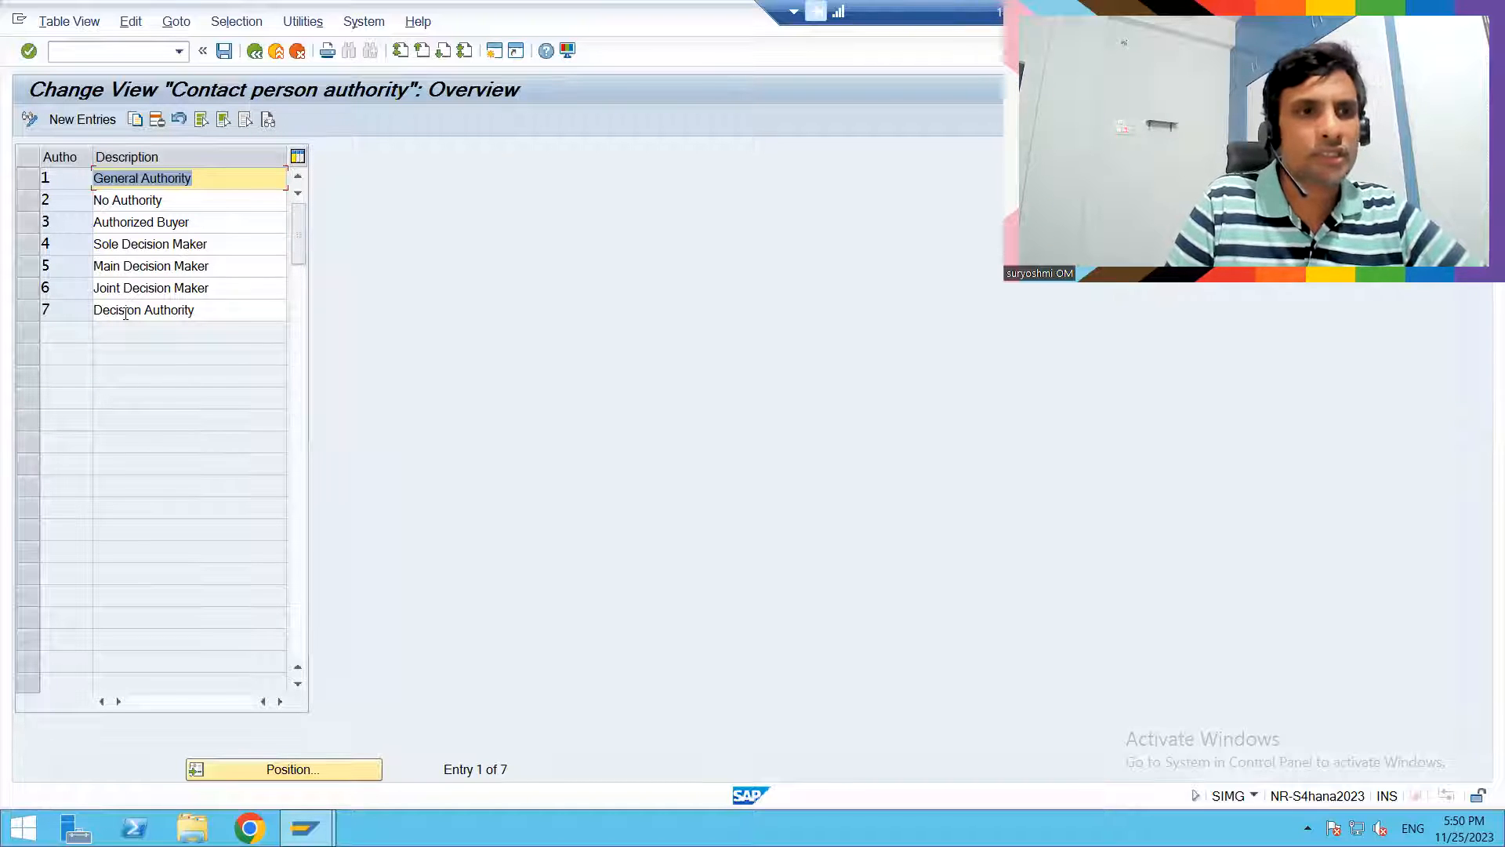
pyautogui.click(83, 121)
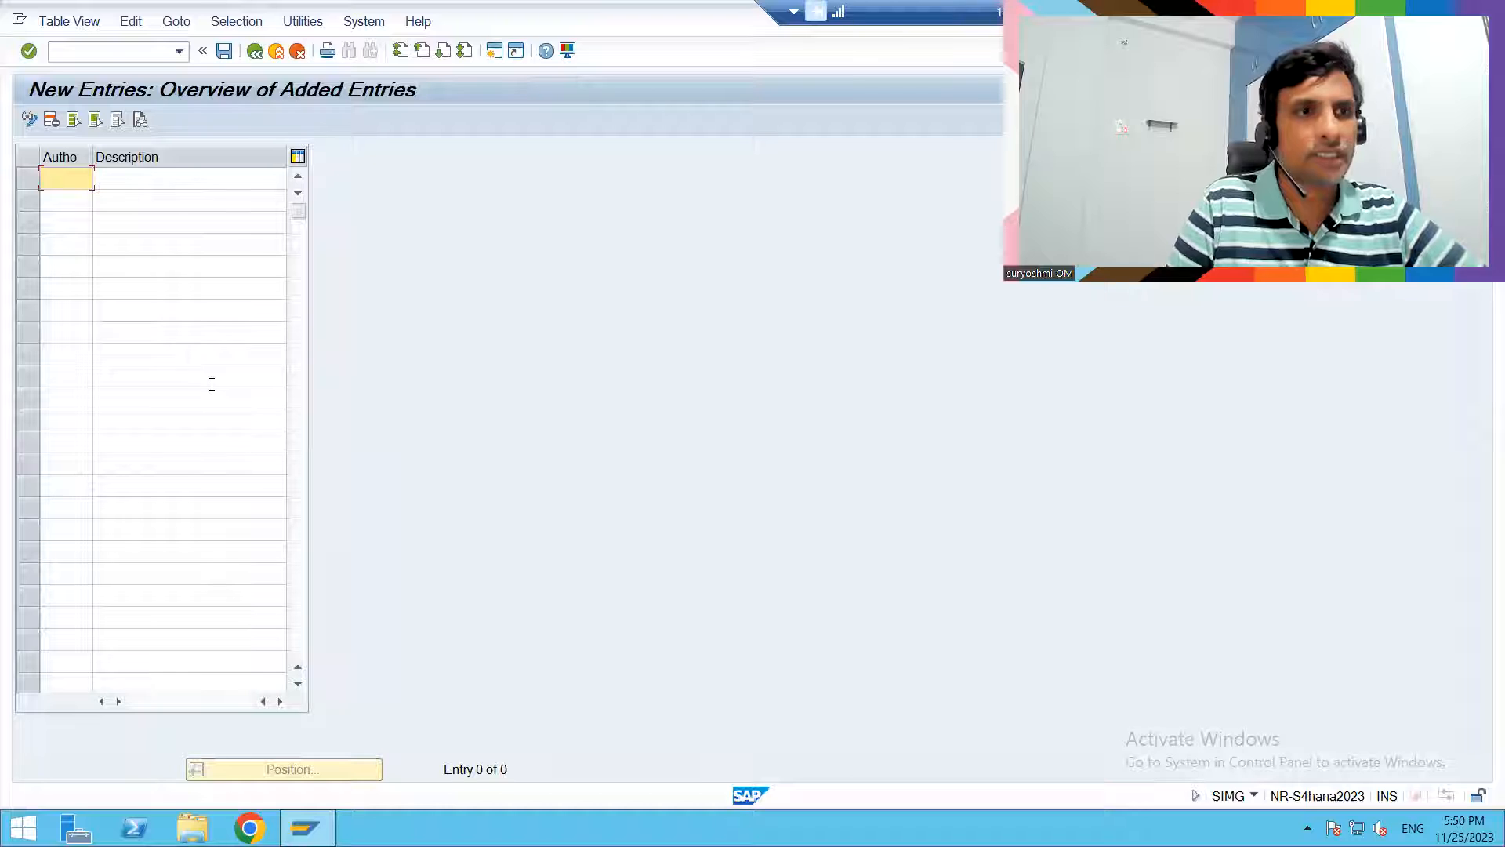
pyautogui.write('8')
pyautogui.press('Tab')
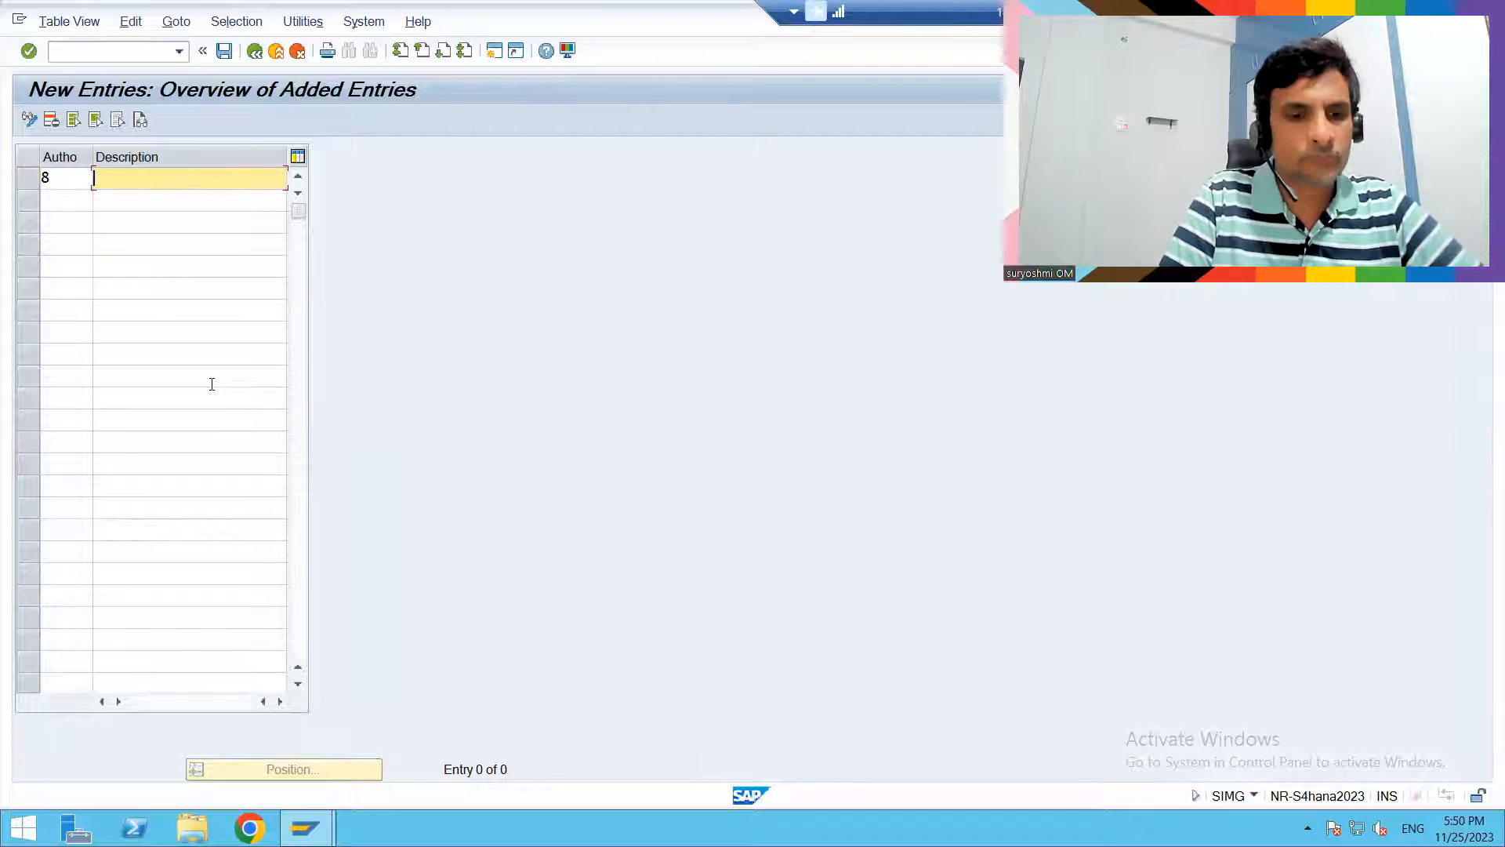
pyautogui.write('Final')
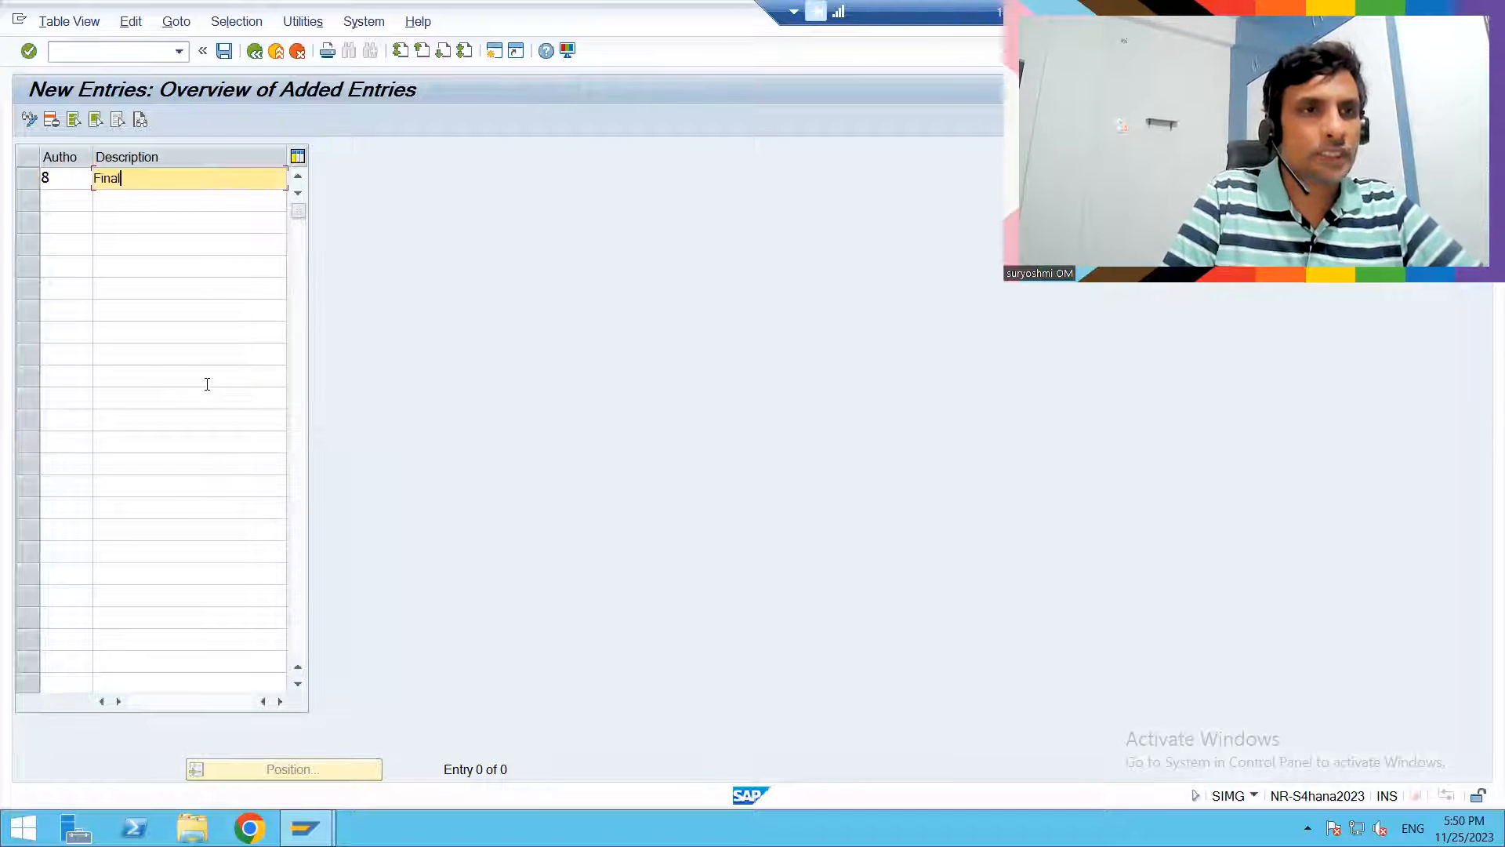
pyautogui.write(' des')
pyautogui.write('ision ma')
pyautogui.write('ker')
pyautogui.press('Return')
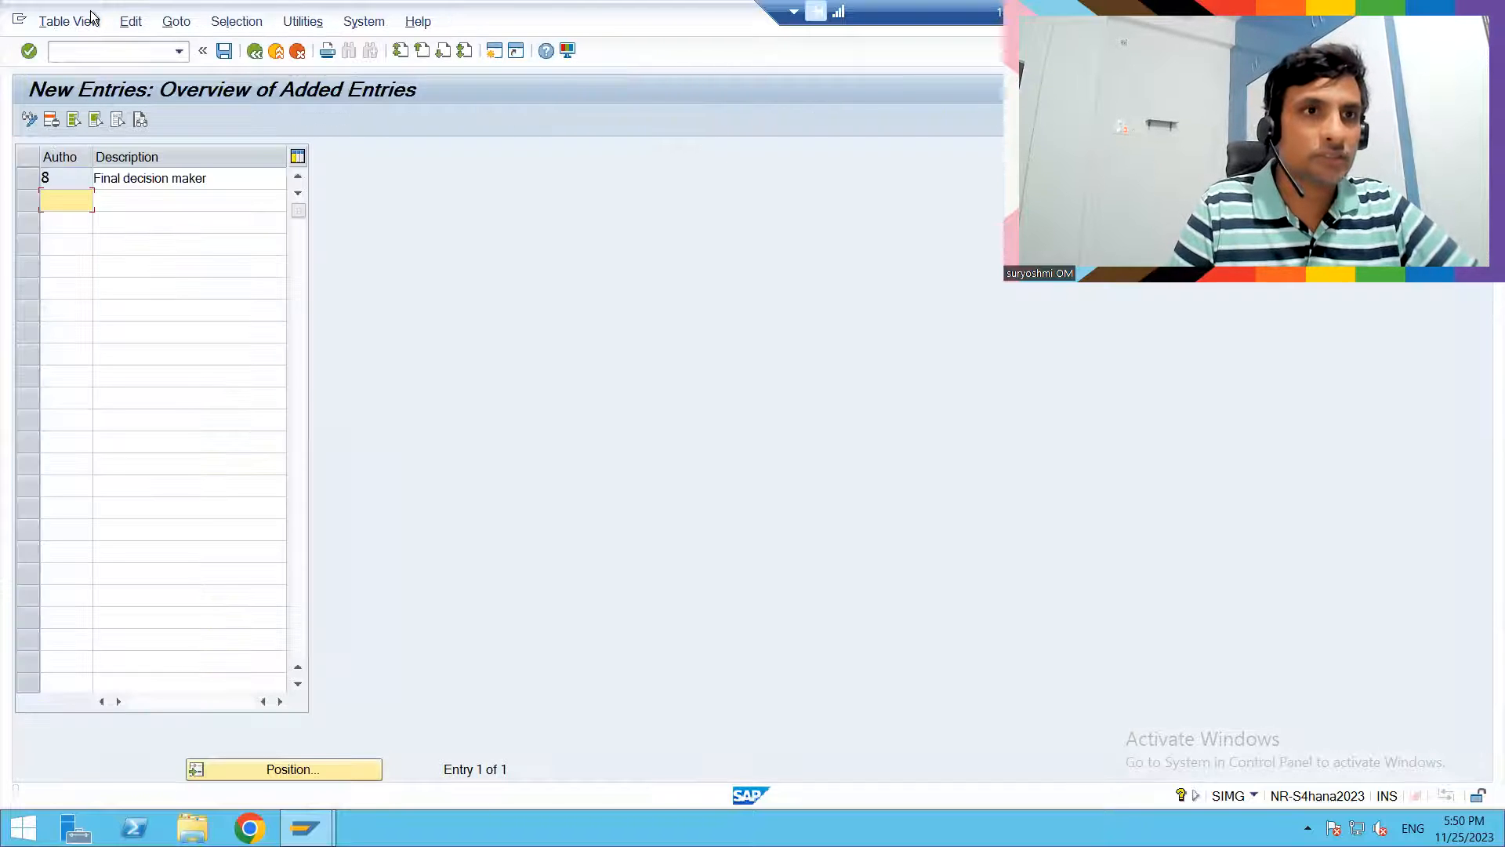
pyautogui.click(254, 51)
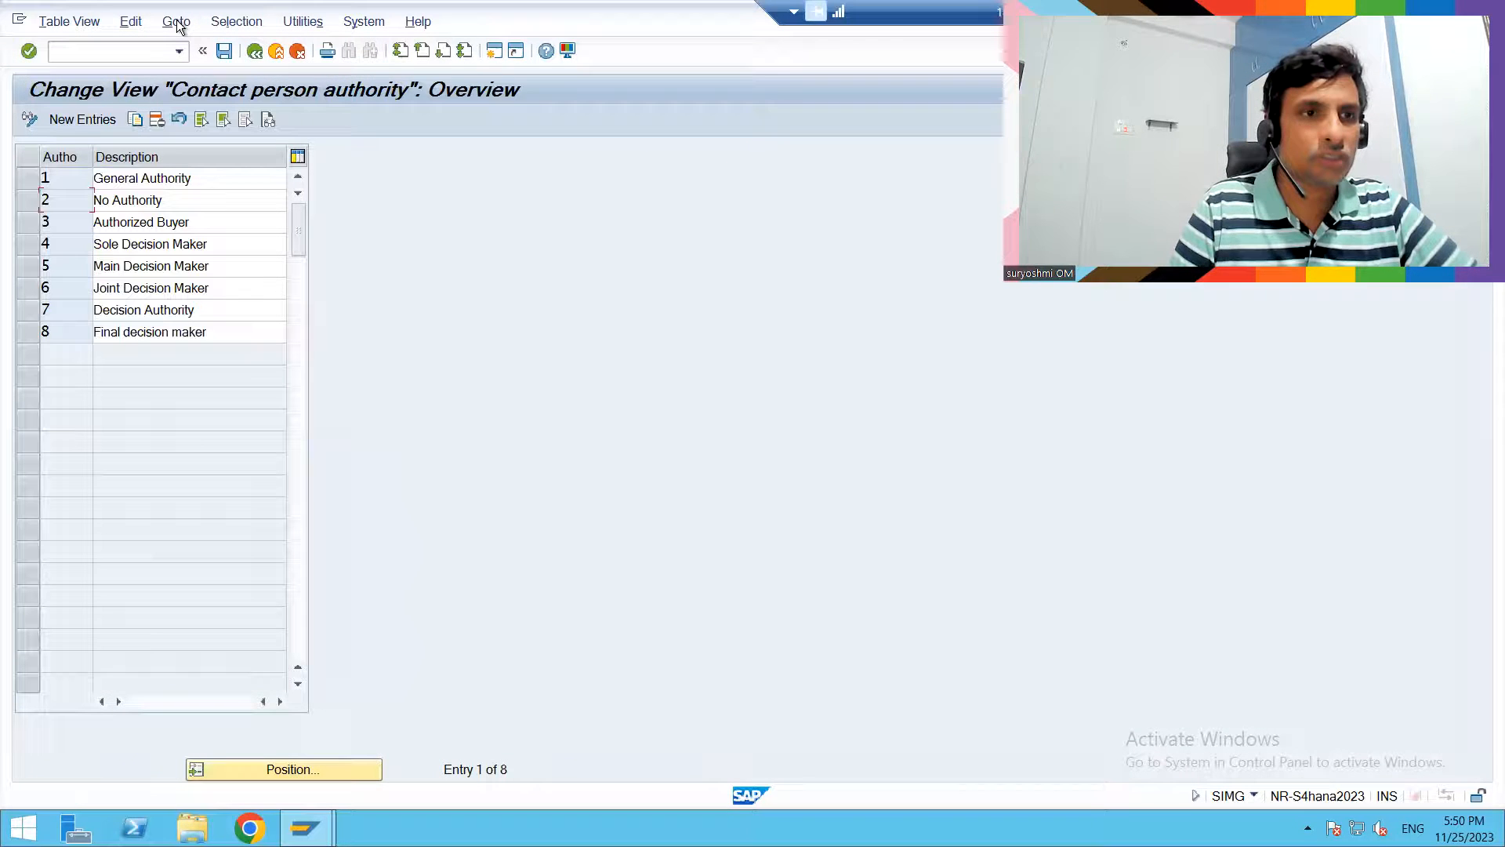
pyautogui.click(254, 51)
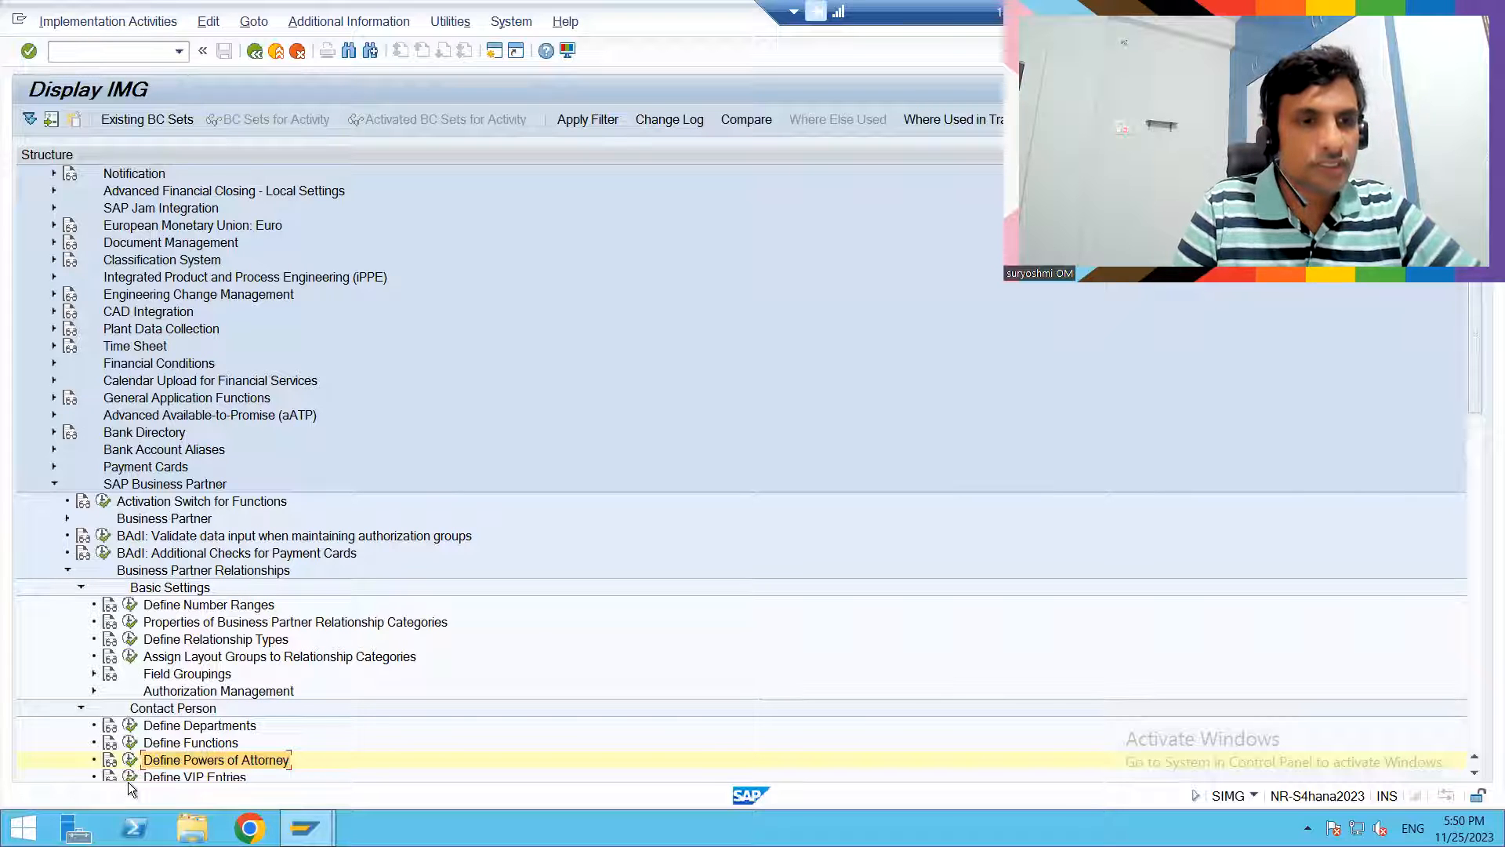
# - Open Define VIP Entries under Contact Person and add a new VIP indicator 2 with the description "Top Level"
pyautogui.scroll(-1, 129, 782)
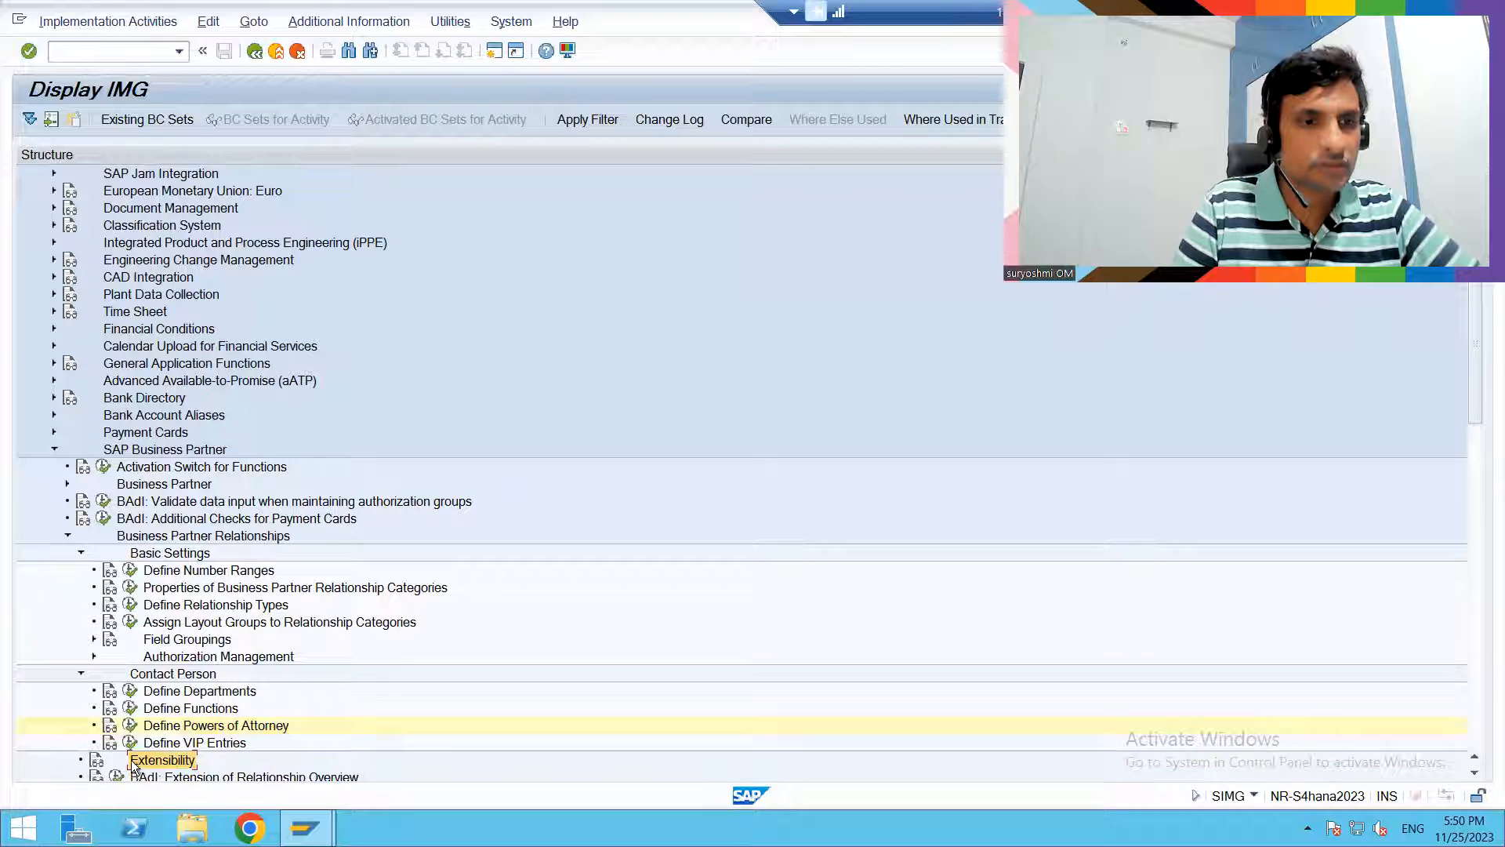
pyautogui.click(130, 742)
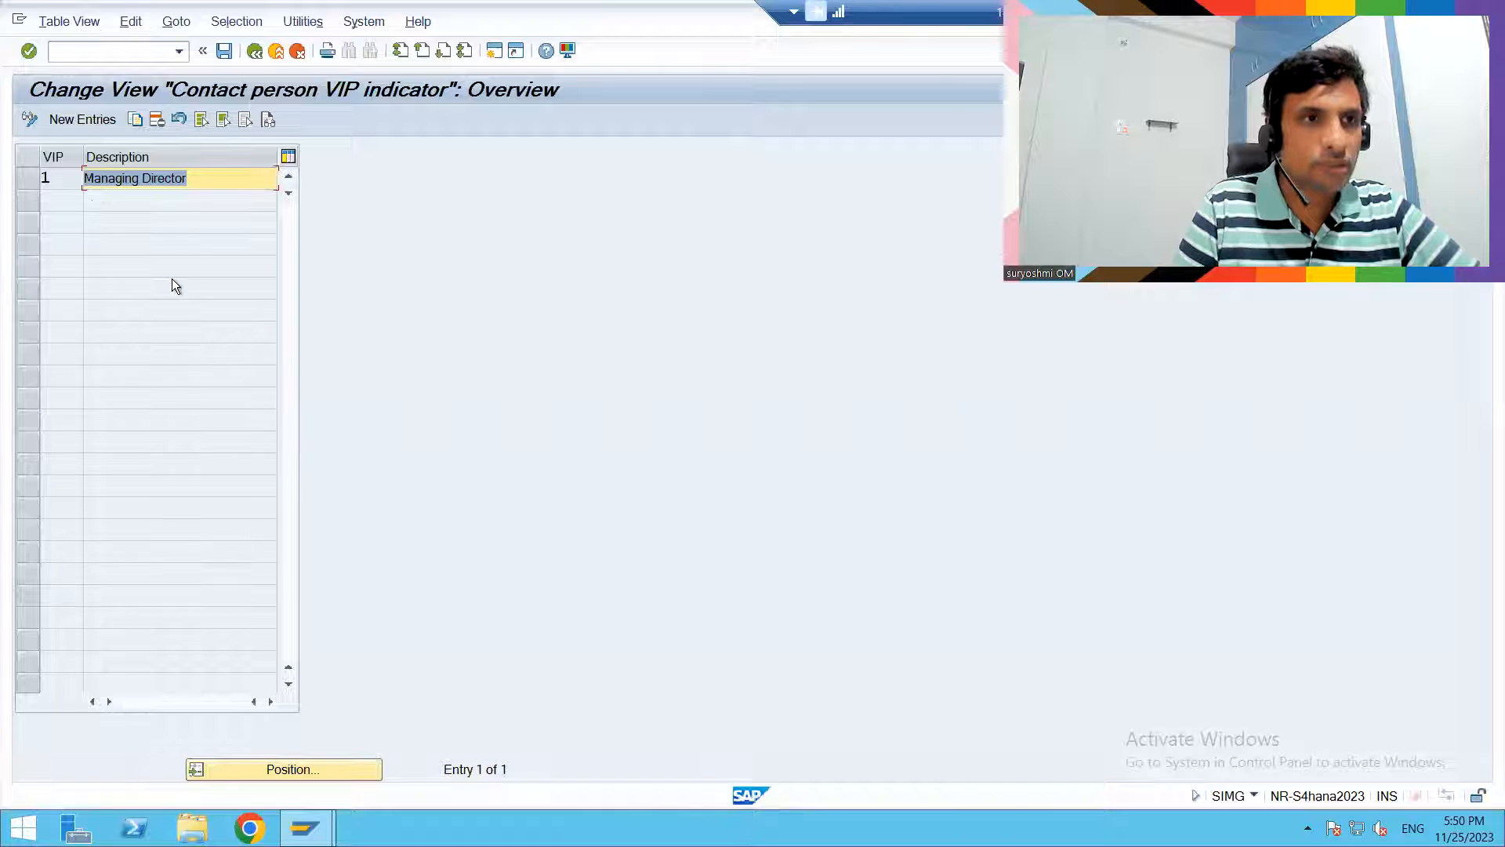
pyautogui.click(106, 118)
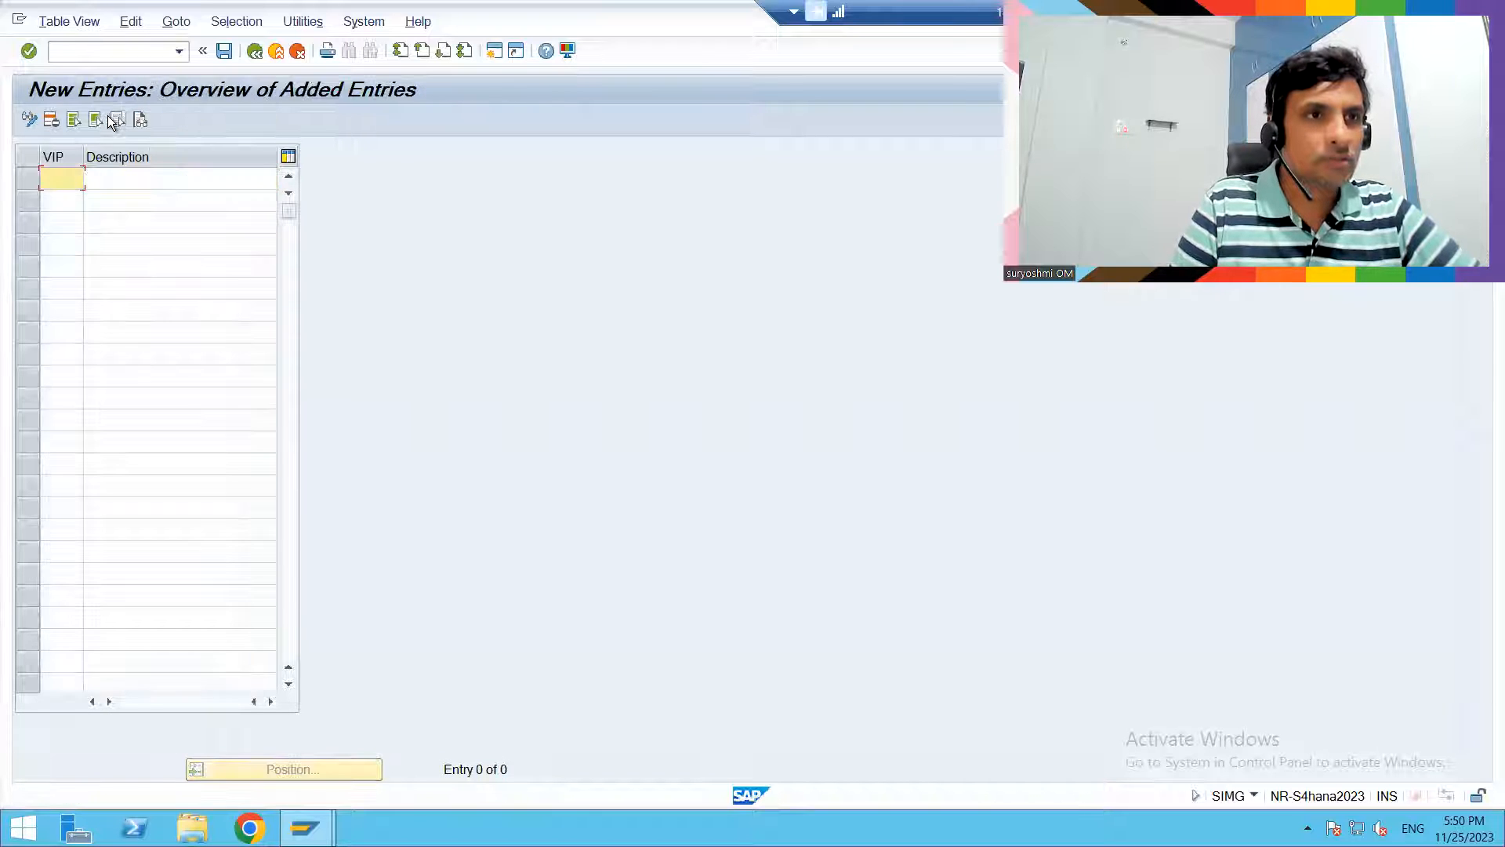
pyautogui.write('2')
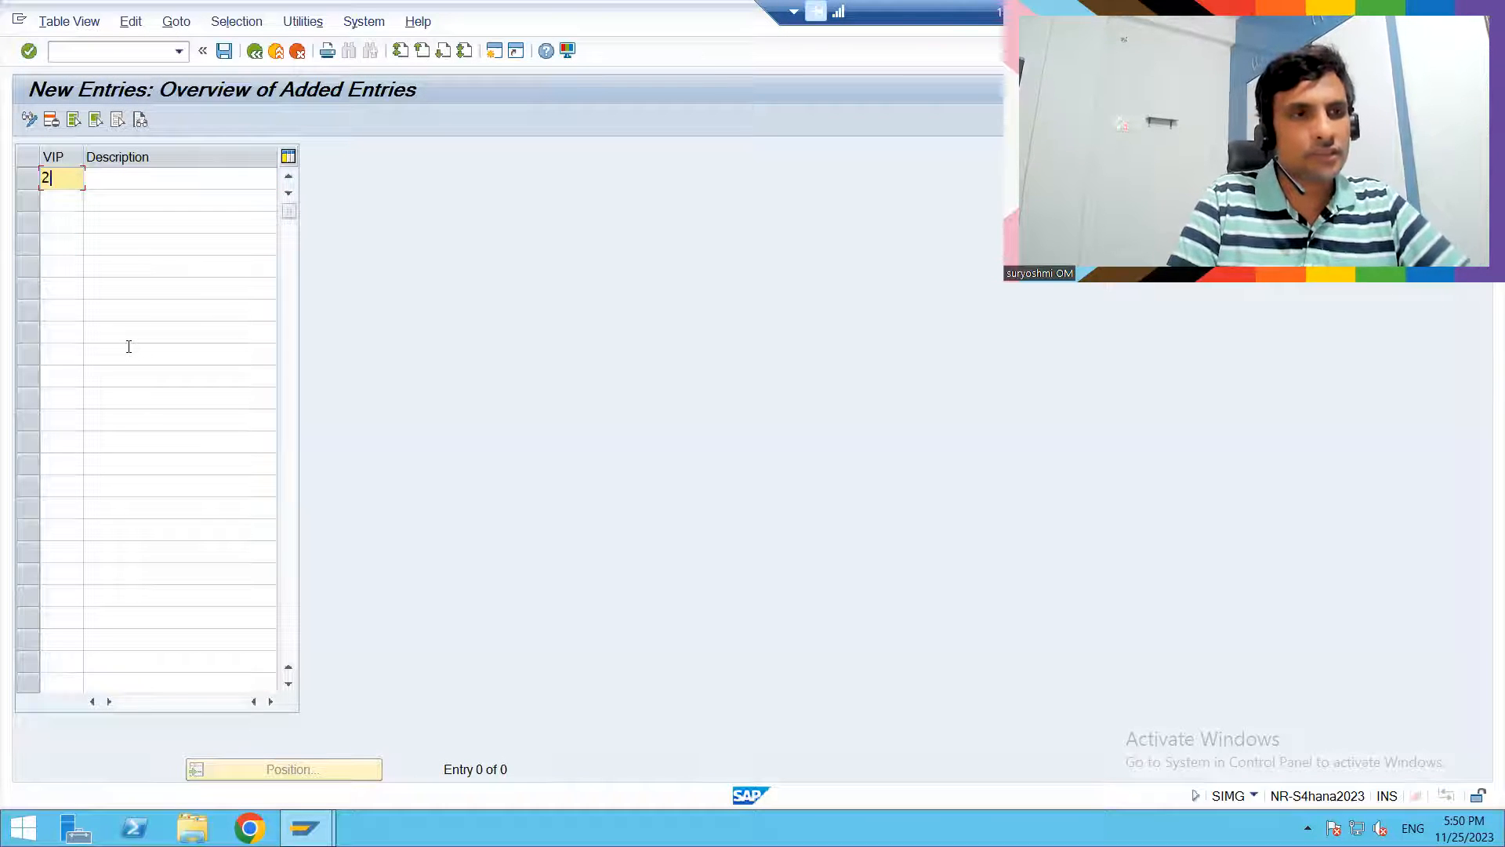
pyautogui.press('Tab')
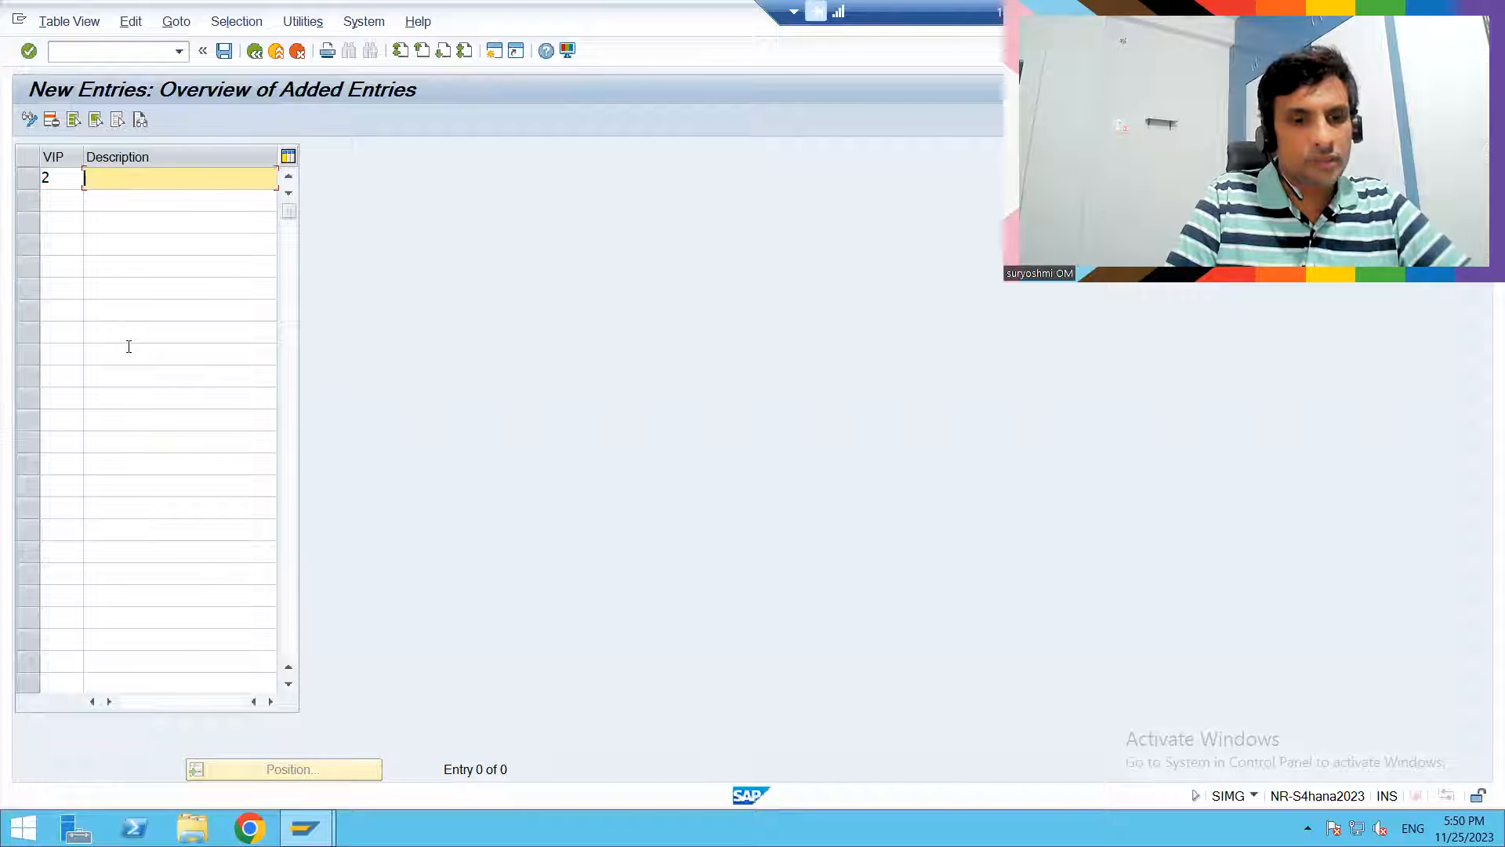
pyautogui.write('Top')
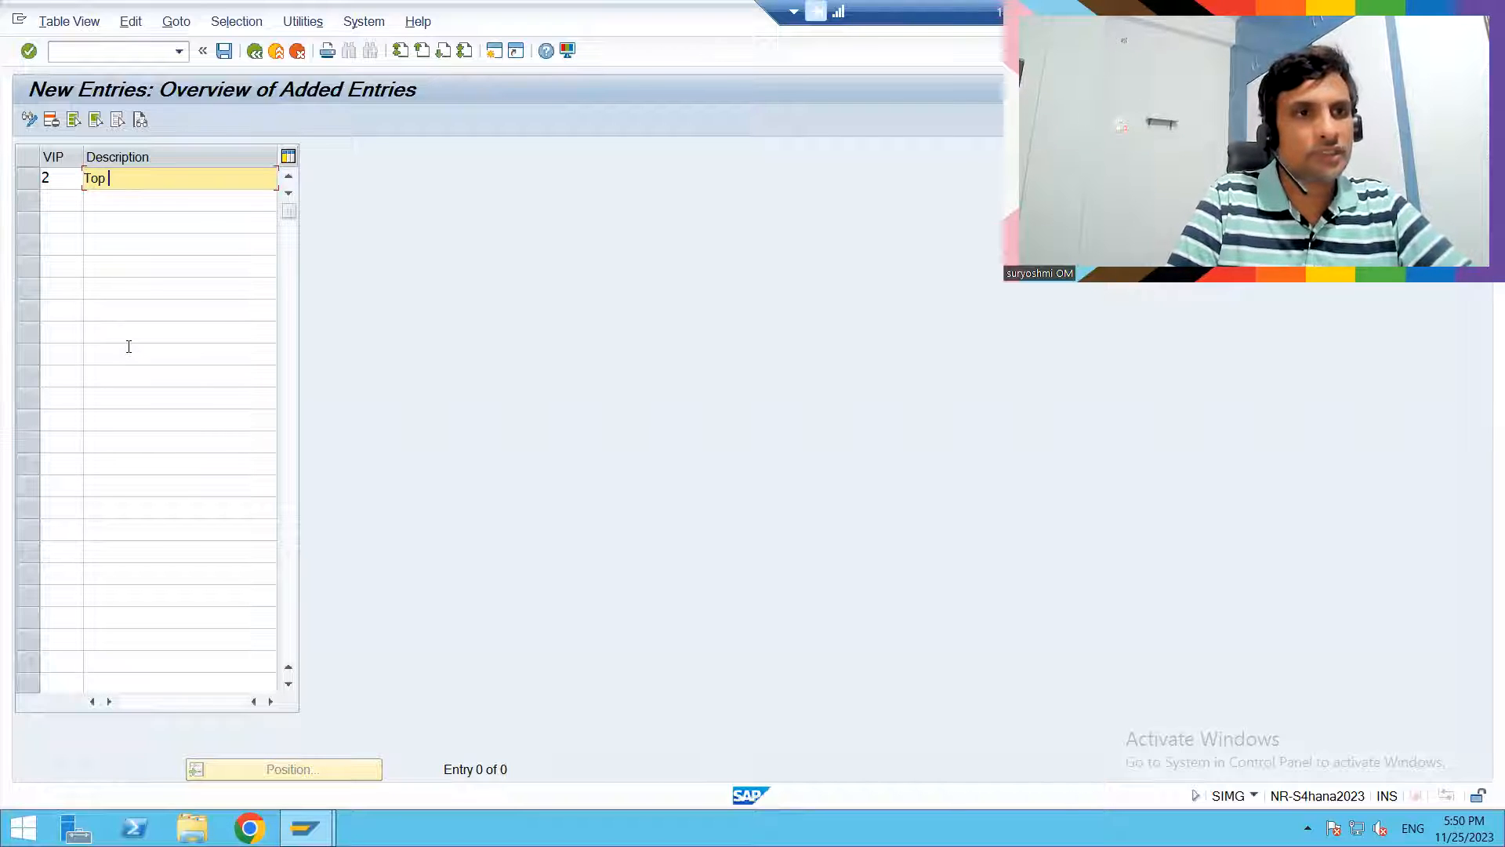
pyautogui.write(' Level')
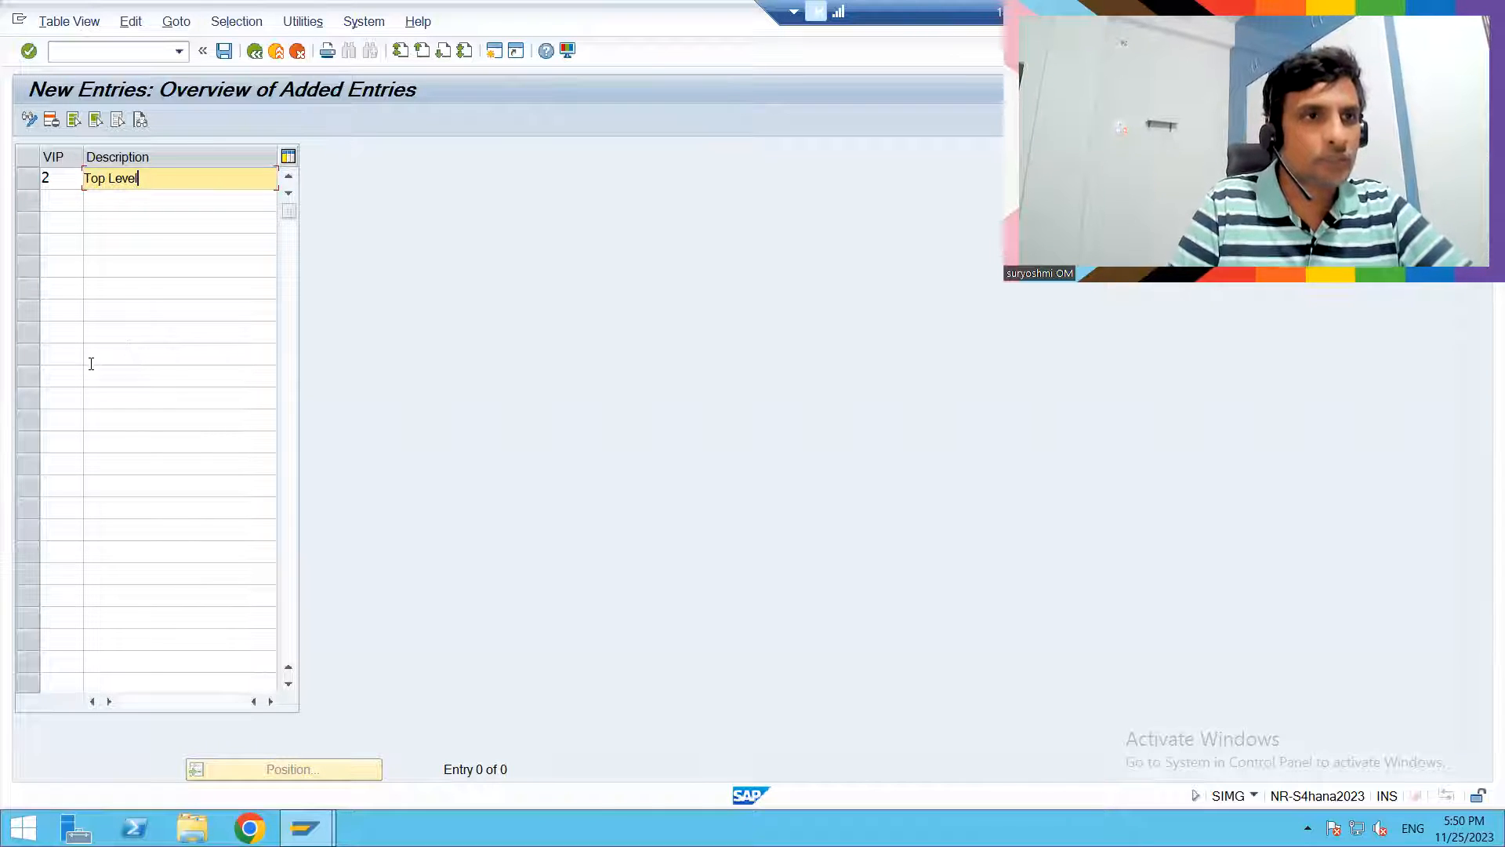
# - Add a second VIP indicator 3 with the description "Lower level" and confirm the entries
pyautogui.click(52, 205)
pyautogui.write('3')
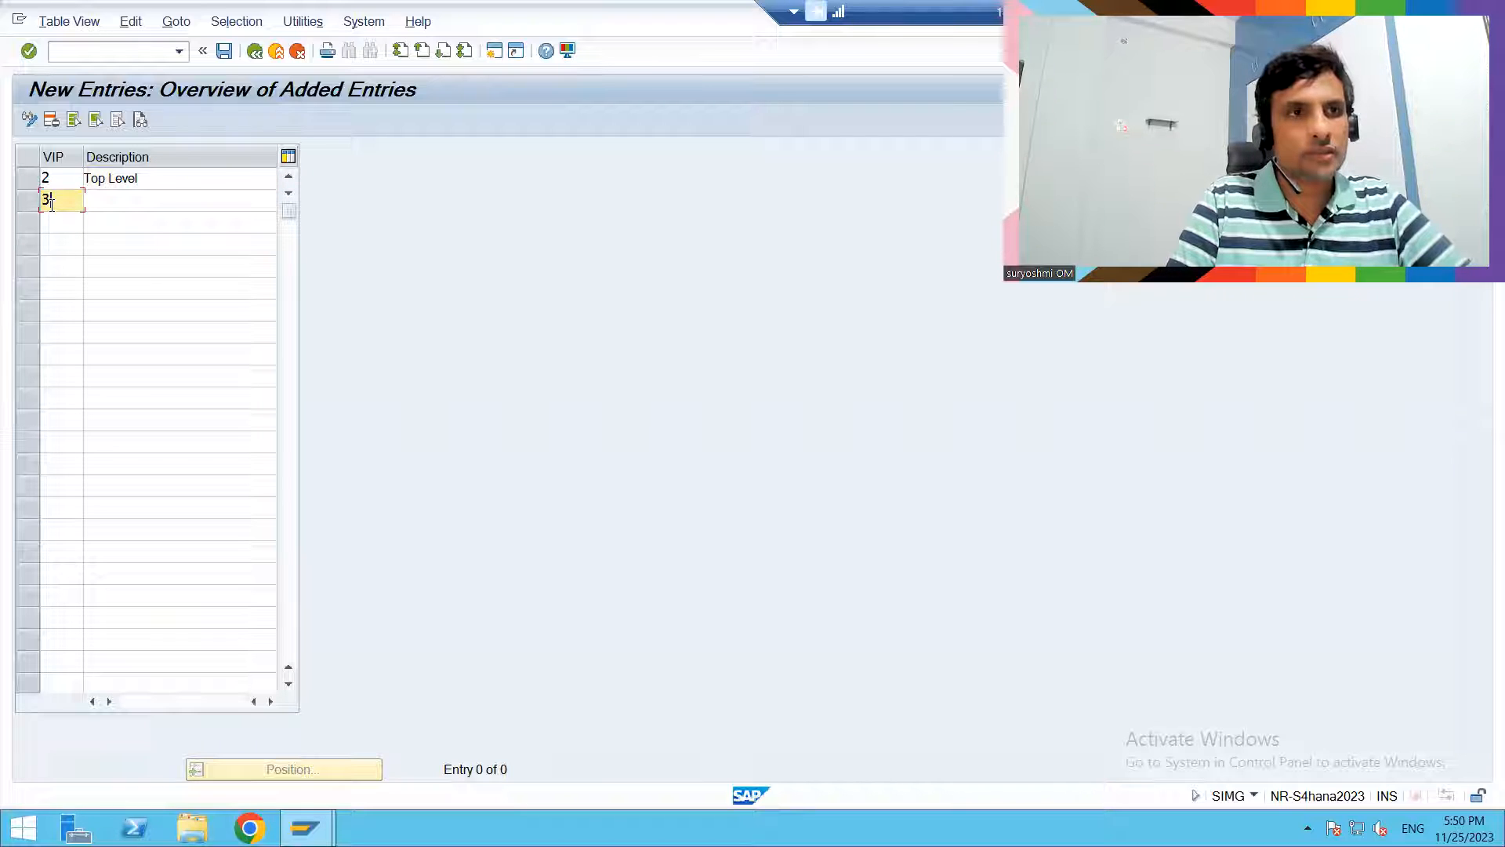
pyautogui.press('Tab')
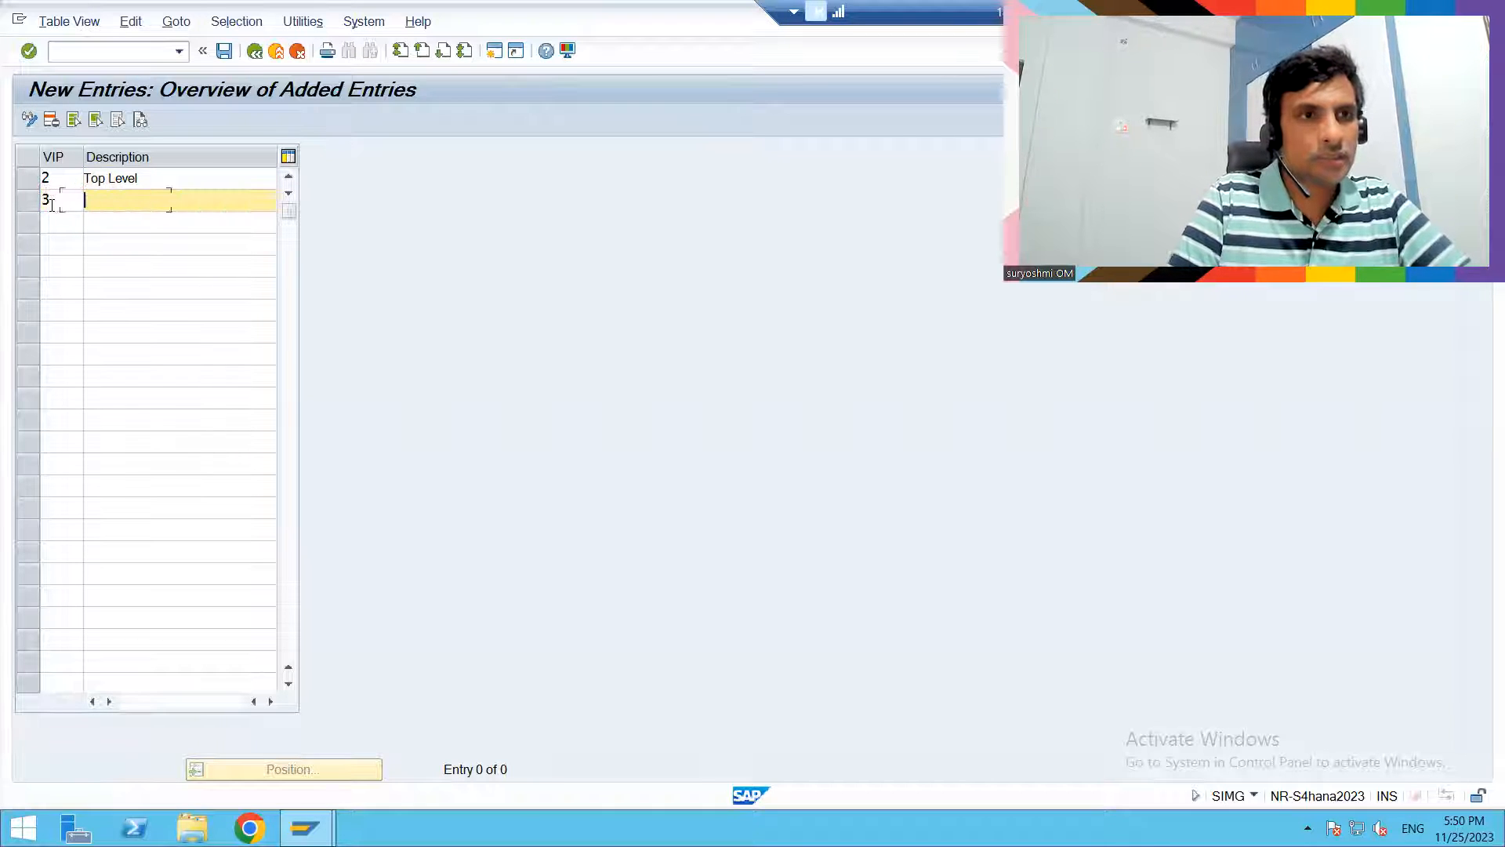
pyautogui.write('lOWER')
pyautogui.press('BackSpace')
pyautogui.press('BackSpace')
pyautogui.press('BackSpace')
pyautogui.press('BackSpace')
pyautogui.press('BackSpace')
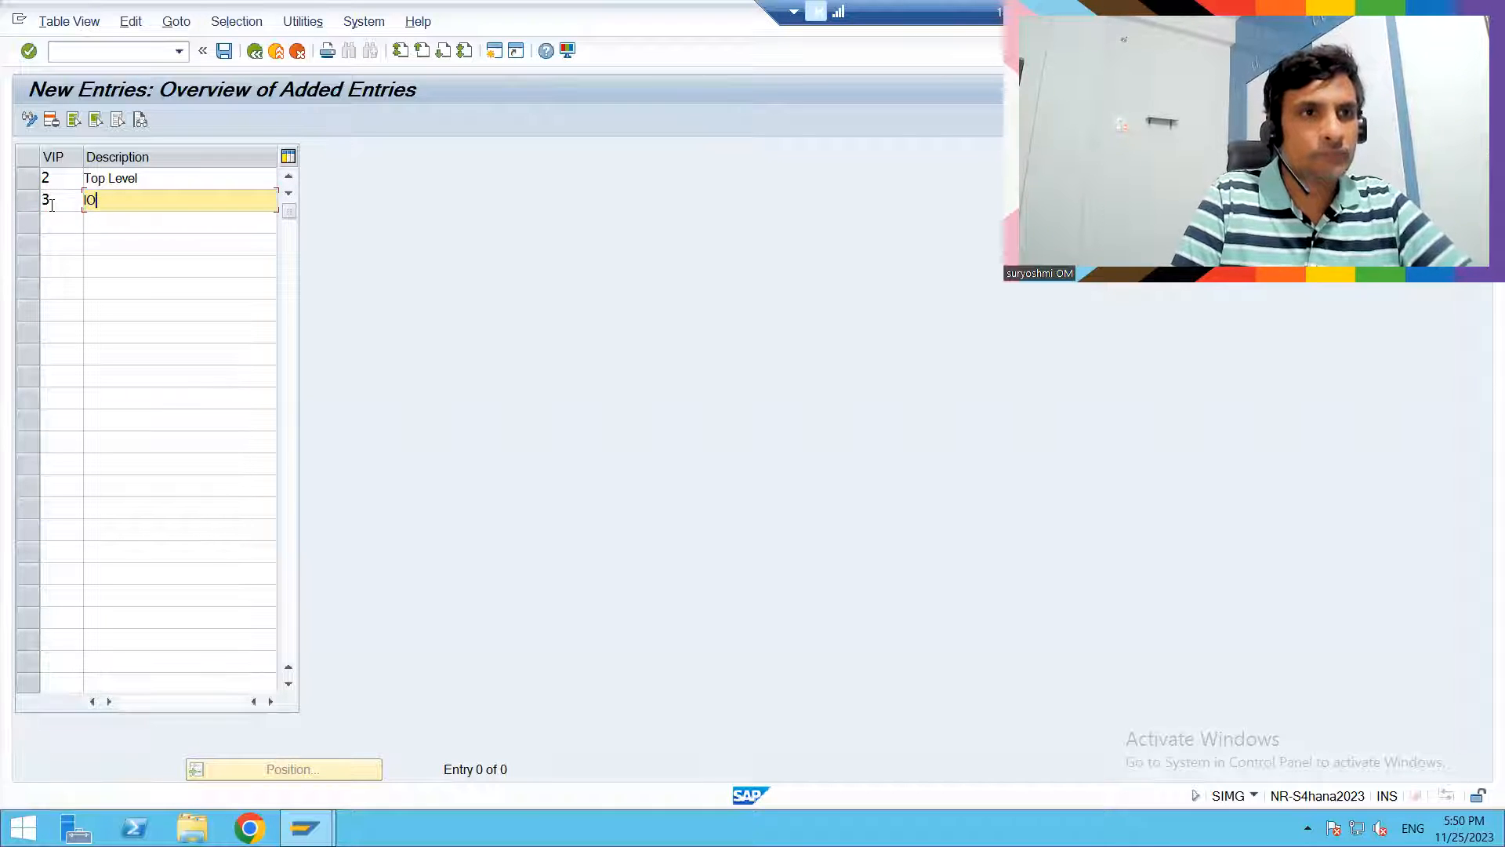
pyautogui.write('Lo')
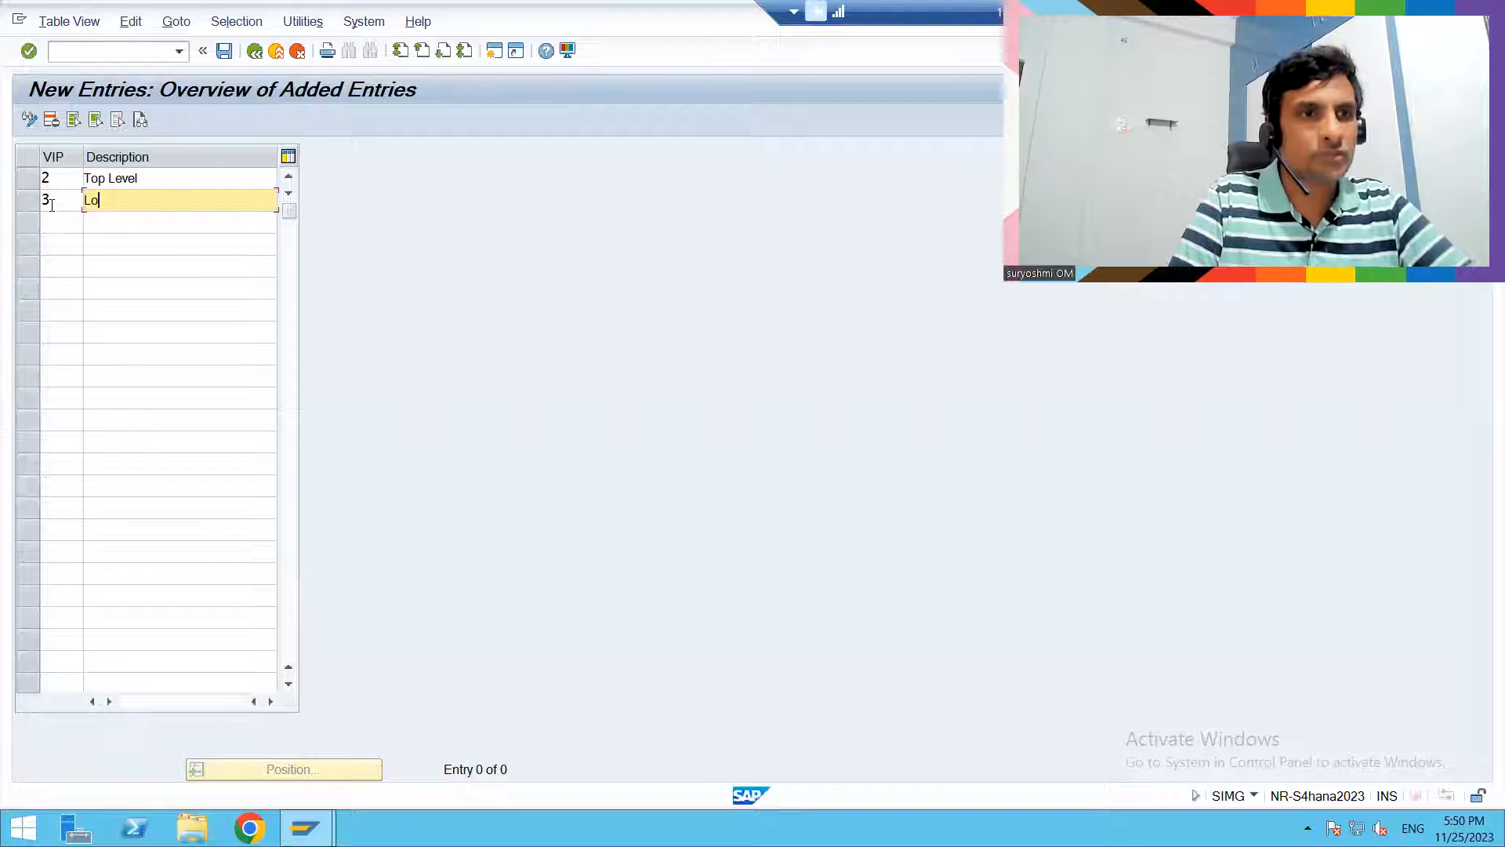
pyautogui.write('wer level')
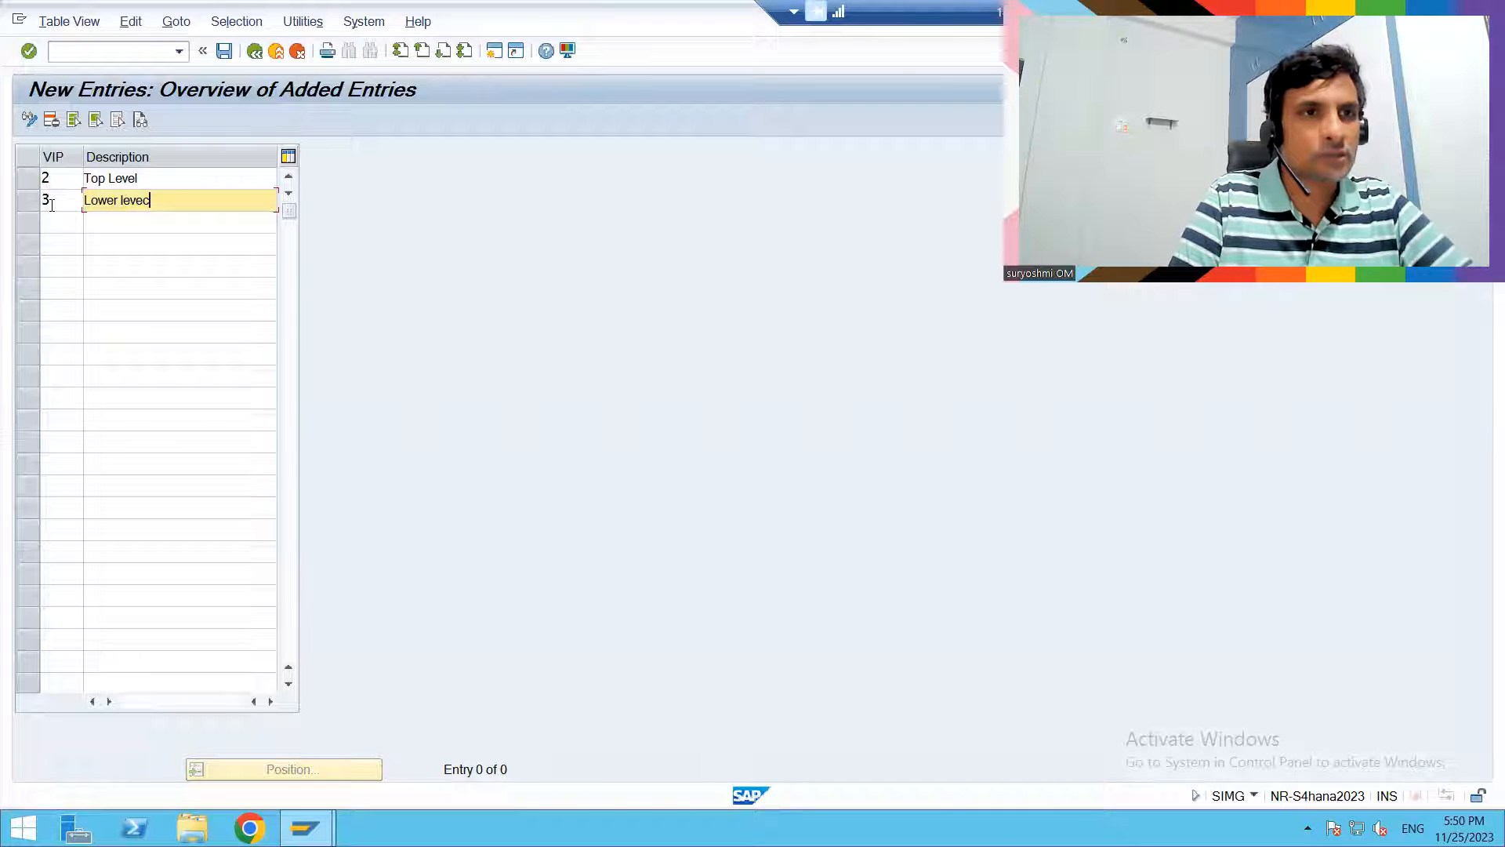
pyautogui.press('BackSpace')
pyautogui.press('BackSpace')
pyautogui.write('el')
pyautogui.press('Return')
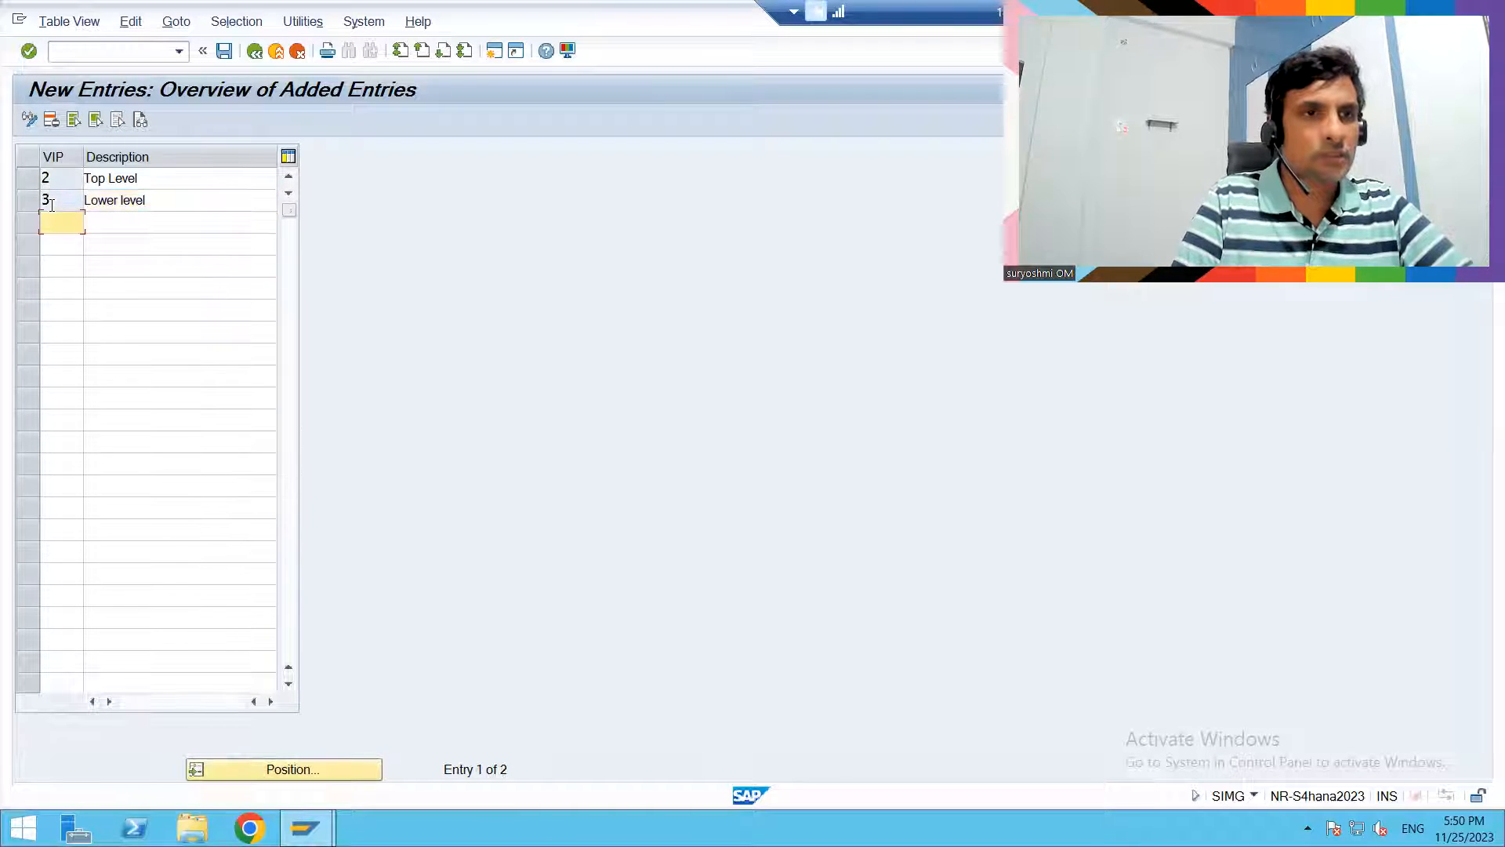
# - Save the new VIP entries to the HUNDAI CONFIGS customizing request and return to the IMG structure
pyautogui.hotkey('ctrl', 's')
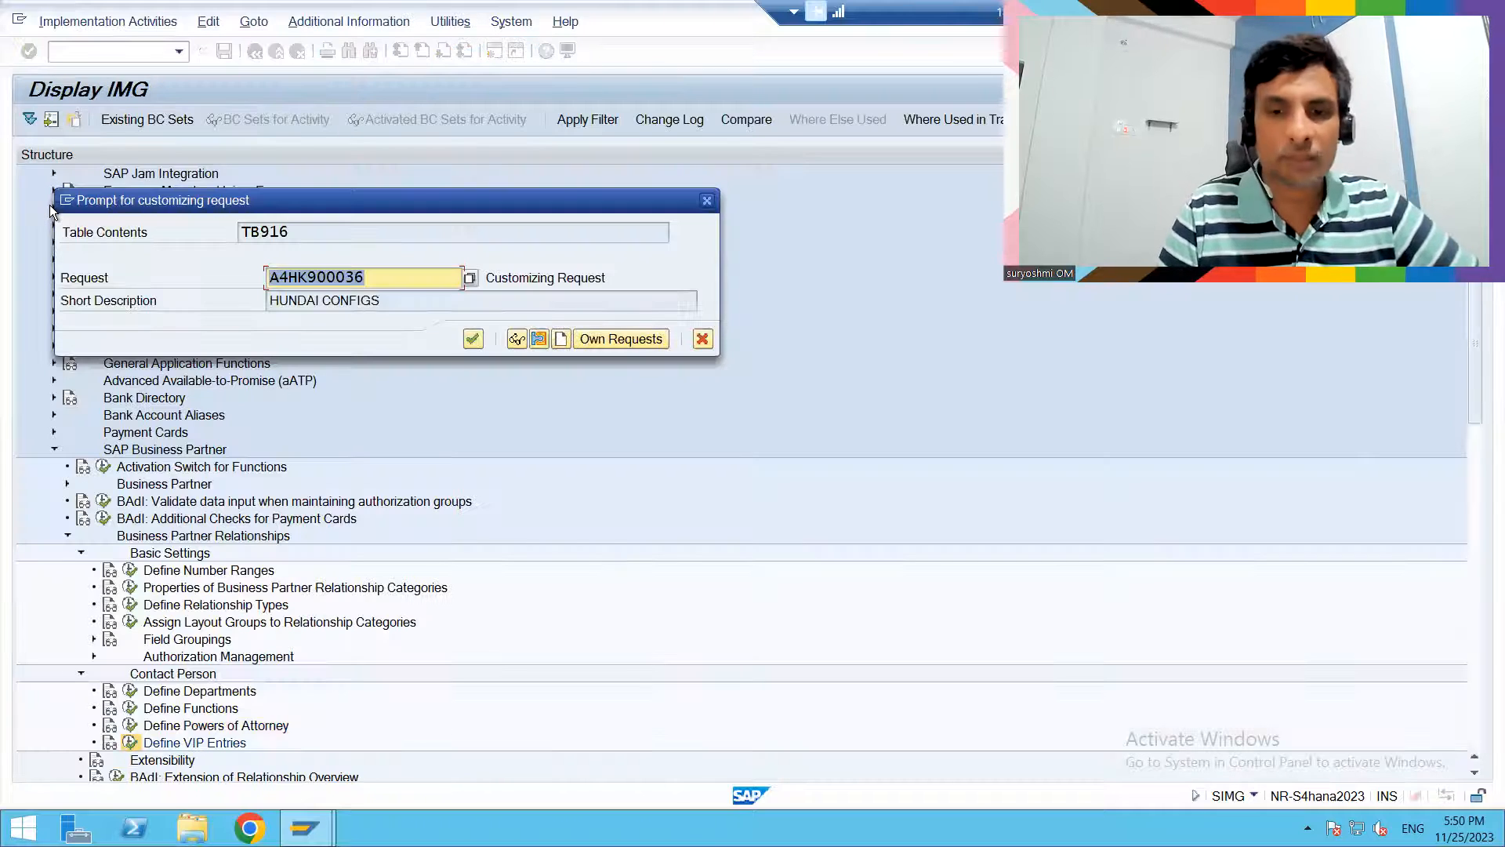
pyautogui.press('Return')
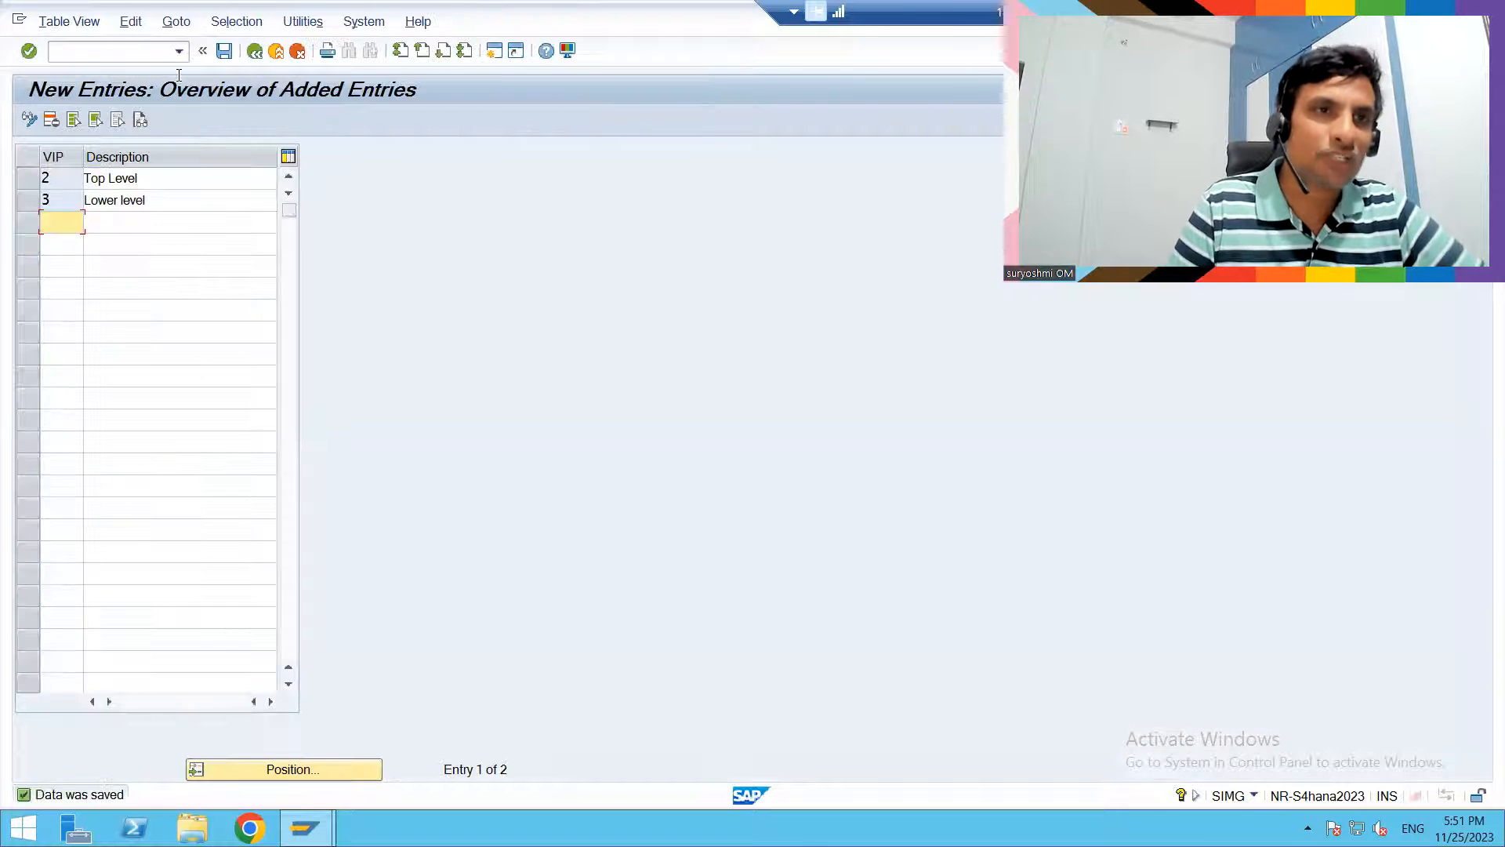
pyautogui.press('F3')
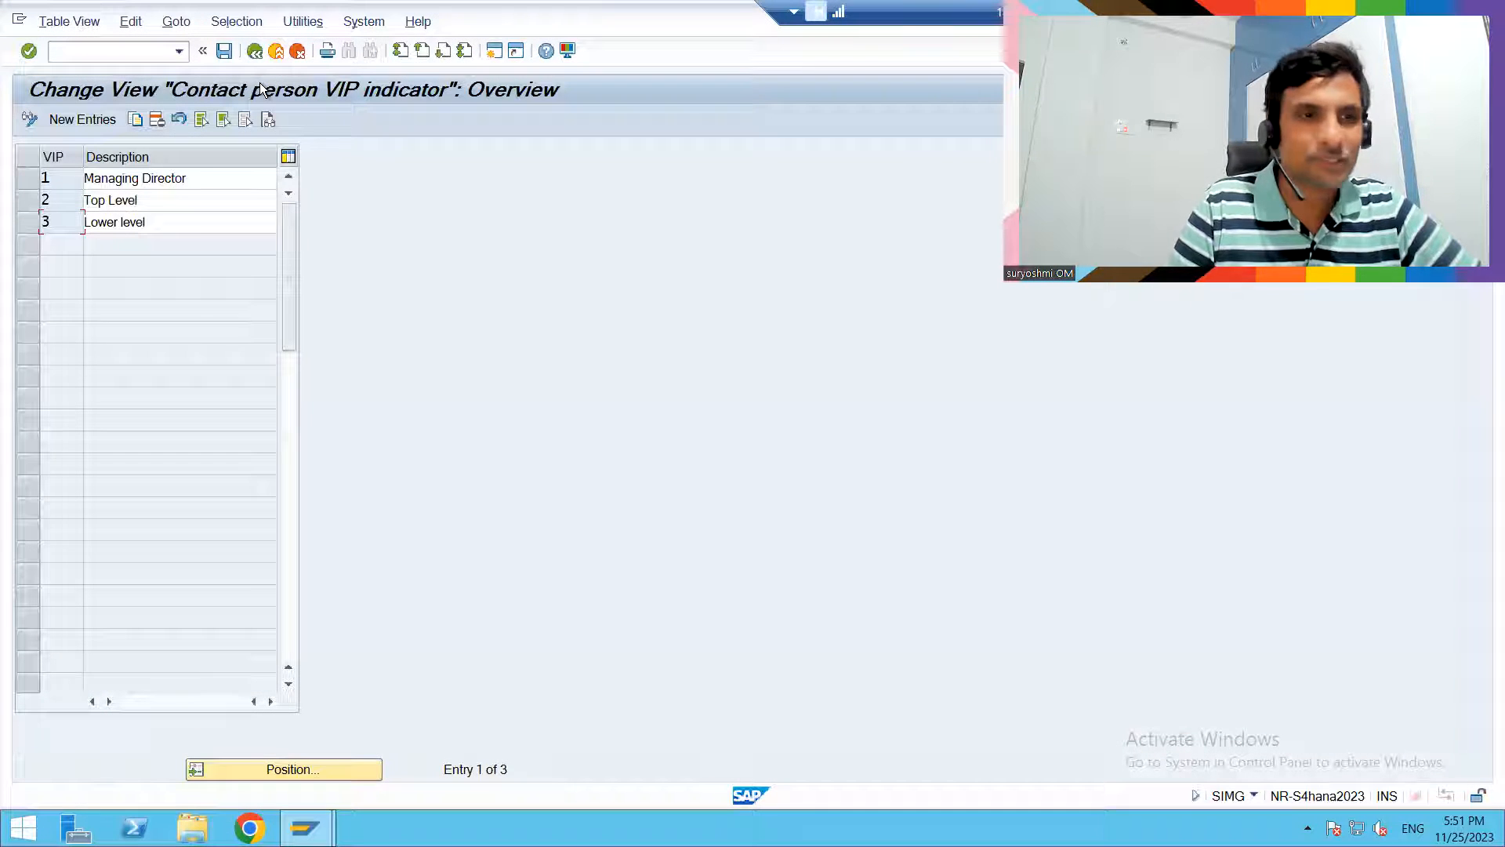
pyautogui.press('F3')
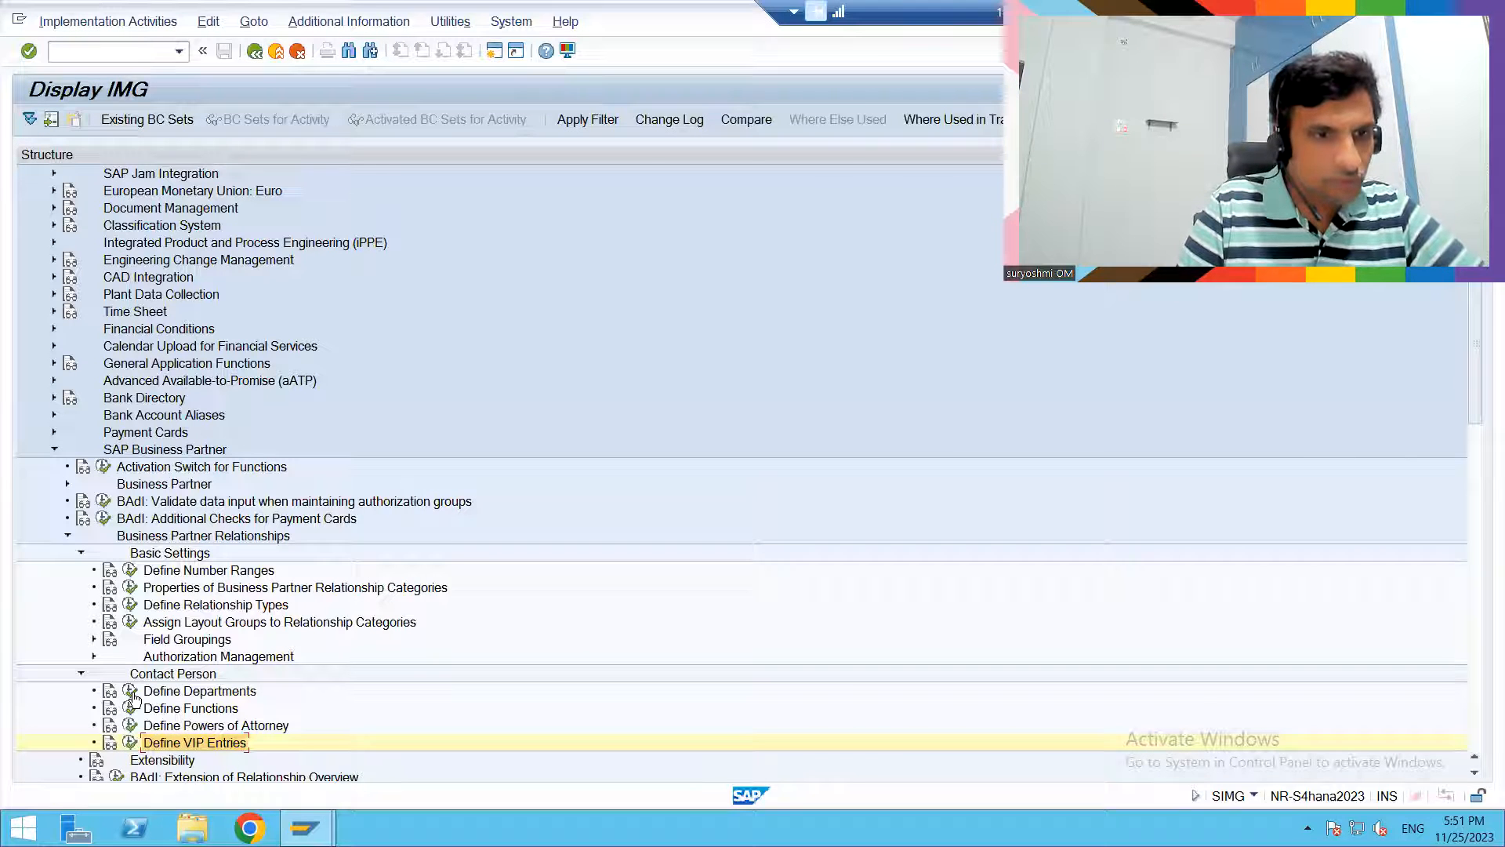
# - Look through the SAP Business Partner nodes below Contact Person, including the contents of Additional Customizing for SAP Business Partners
pyautogui.press('Up')
pyautogui.press('Up')
pyautogui.press('Up')
pyautogui.press('Down')
pyautogui.press('Down')
pyautogui.press('Down')
pyautogui.press('Down')
pyautogui.press('Down')
pyautogui.press('Down')
pyautogui.press('Down')
pyautogui.press('Down')
pyautogui.press('Down')
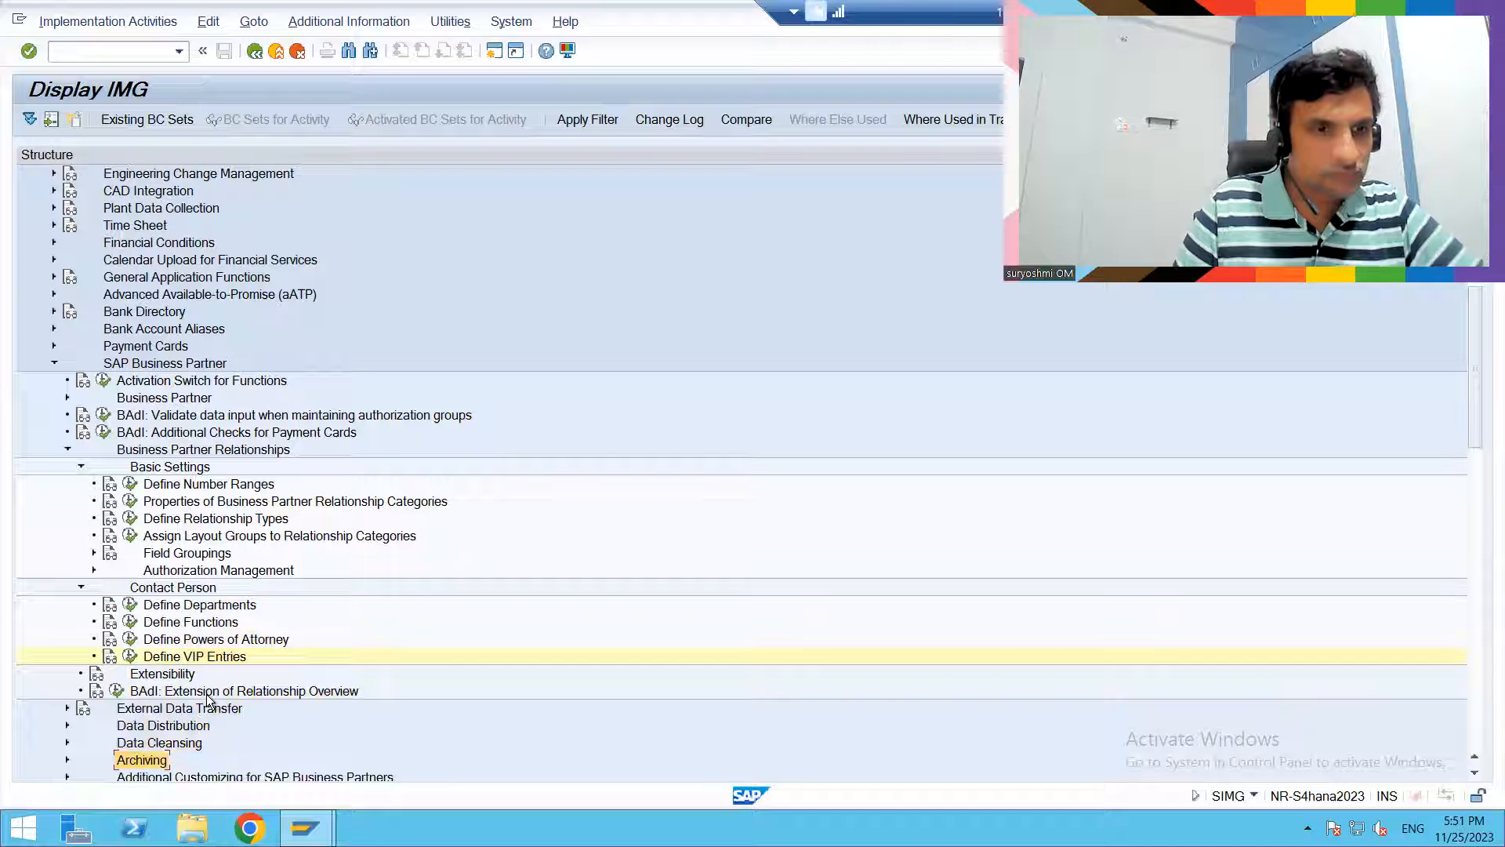
pyautogui.press('Up')
pyautogui.press('Up')
pyautogui.press('Up')
pyautogui.press('Up')
pyautogui.press('Down')
pyautogui.press('Down')
pyautogui.press('Down')
pyautogui.press('Down')
pyautogui.press('Down')
pyautogui.press('Down')
pyautogui.press('Down')
pyautogui.press('Down')
pyautogui.press('Down')
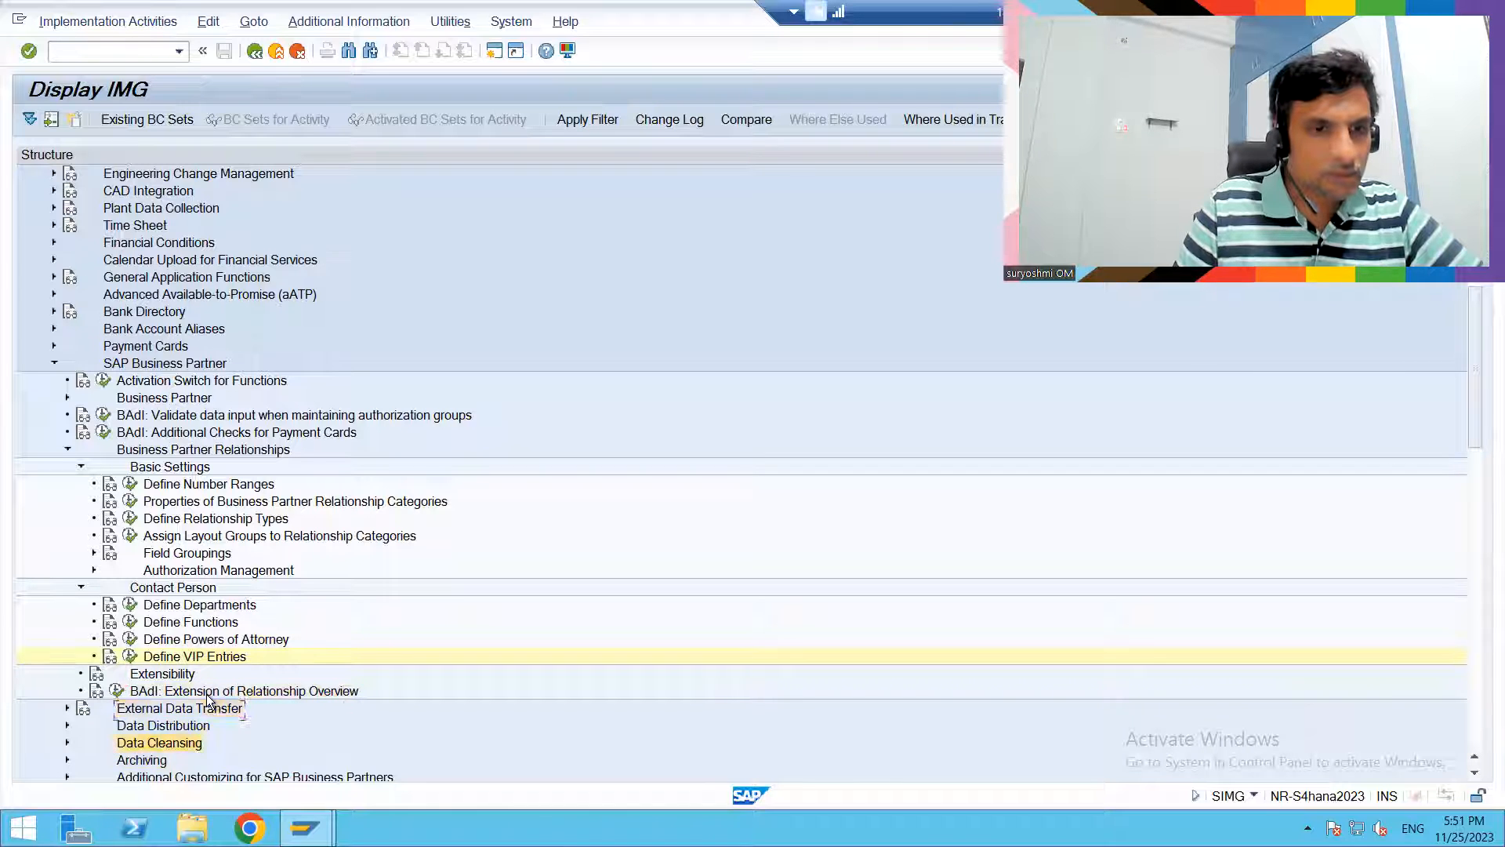
pyautogui.press('Up')
pyautogui.press('Up')
pyautogui.press('Up')
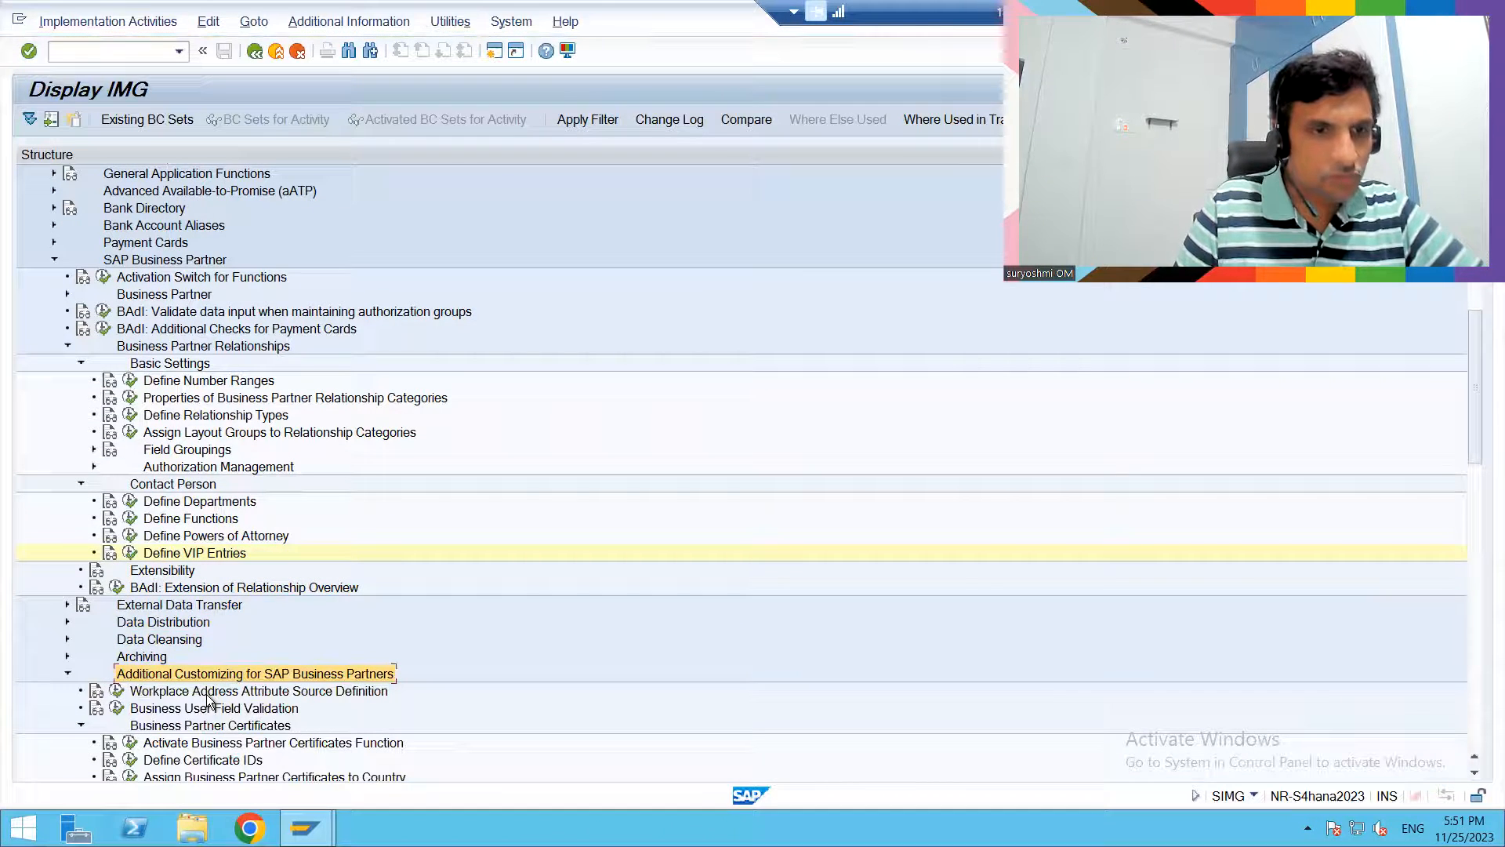
# - Collapse Additional Customizing for SAP Business Partners and expand the Data Distribution node to view its activities
pyautogui.press('Left')
pyautogui.press('Up')
pyautogui.press('Up')
pyautogui.press('Up')
pyautogui.press('Right')
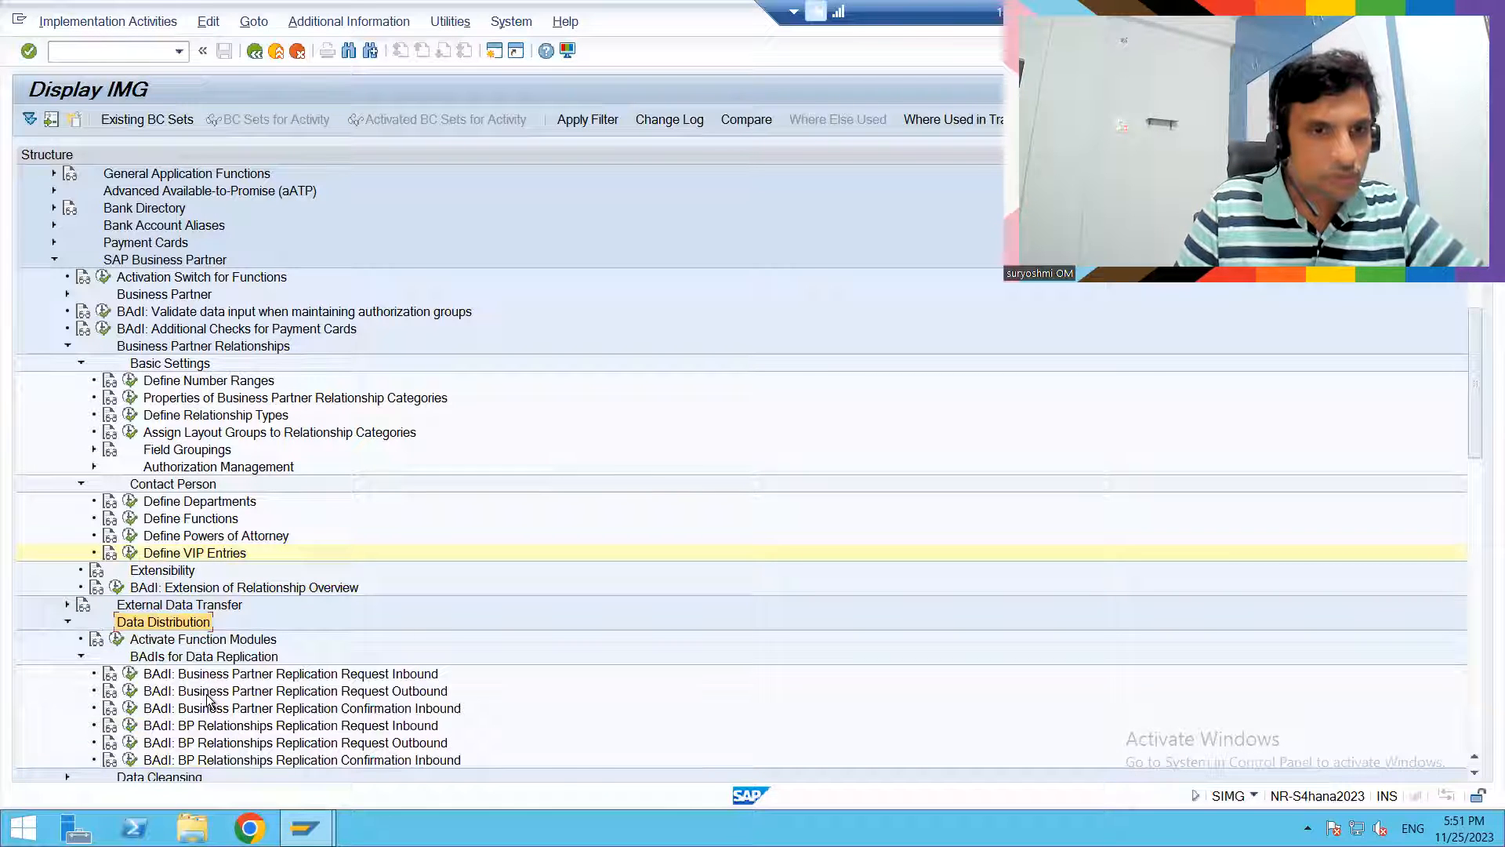
# - Collapse the Data Distribution node and the Basic Settings node below Business Partner Relationships
pyautogui.press('Left')
pyautogui.press('Up')
pyautogui.press('Up')
pyautogui.press('Up')
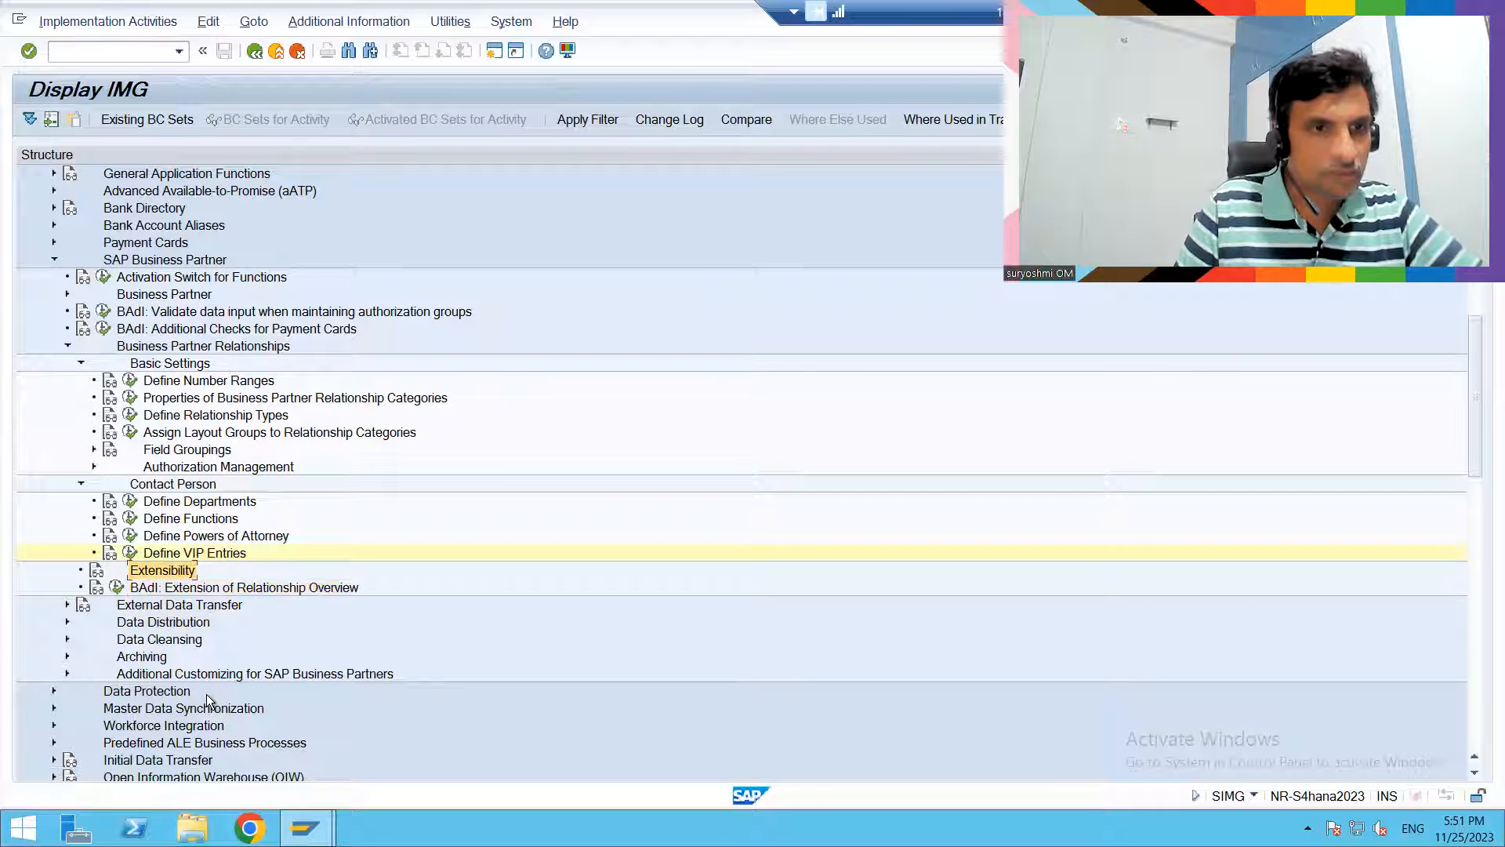
pyautogui.press('Up')
pyautogui.press('Up')
pyautogui.press('Up')
pyautogui.press('Up')
pyautogui.press('Up')
pyautogui.press('Up')
pyautogui.press('Up')
pyautogui.press('Up')
pyautogui.press('Up')
pyautogui.press('Up')
pyautogui.press('Up')
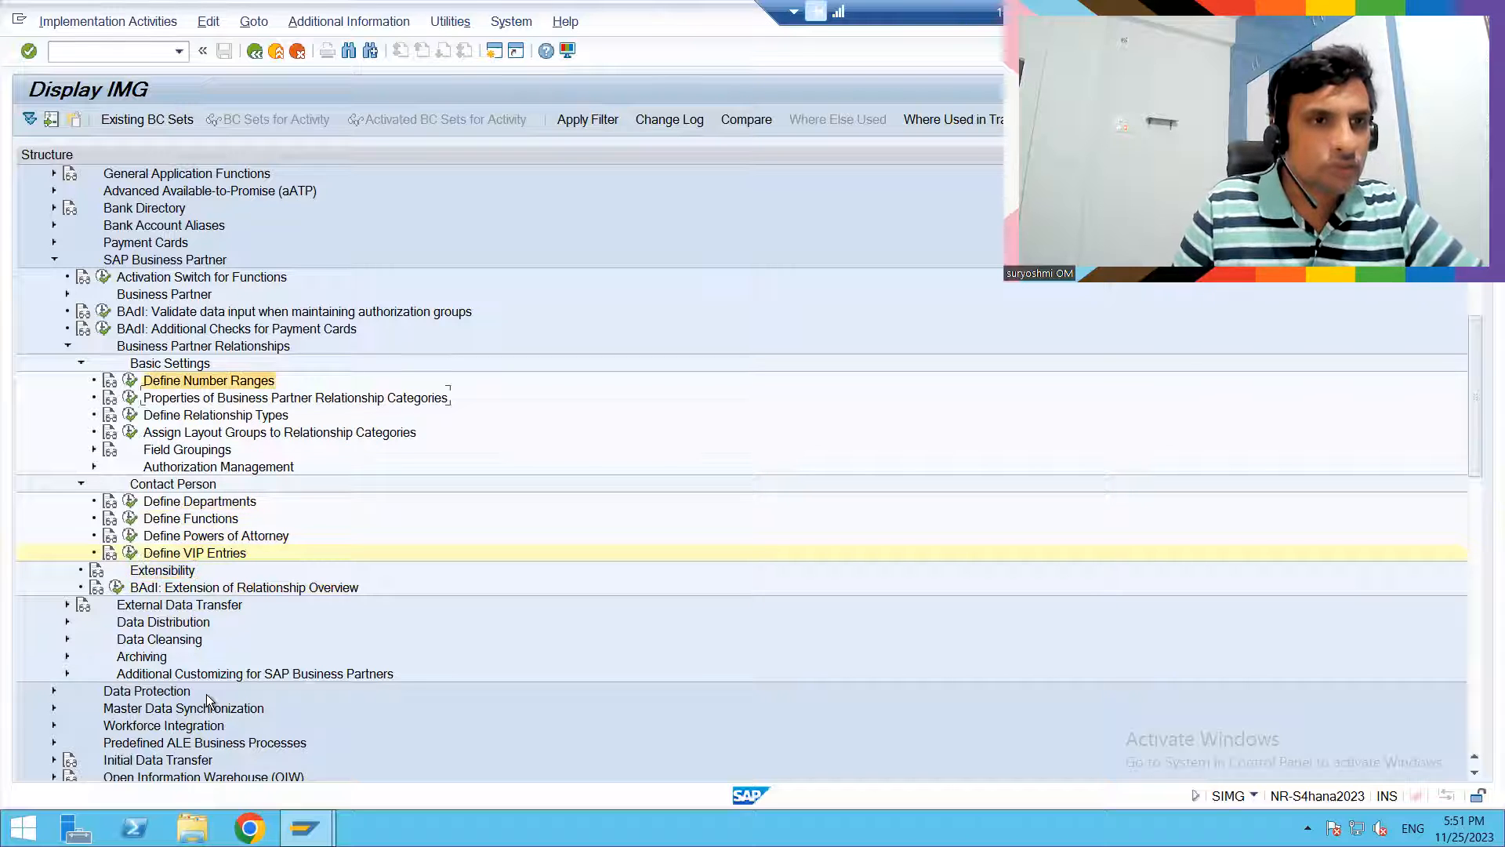
pyautogui.press('Up')
pyautogui.press('Left')
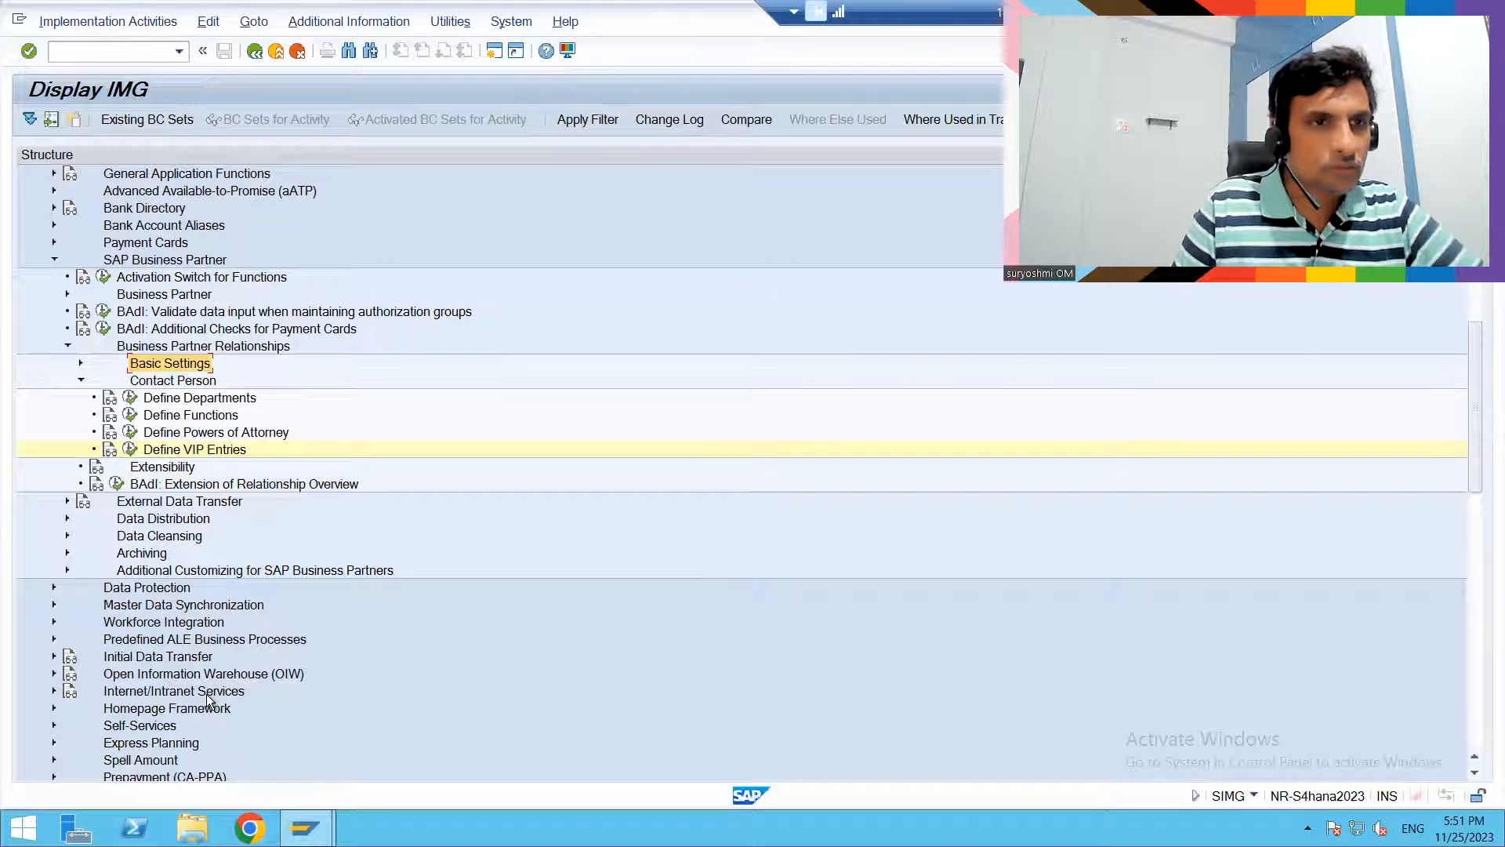
# - Collapse the Contact Person node and its parent node Business Partner Relationships
pyautogui.press('Down')
pyautogui.press('Left')
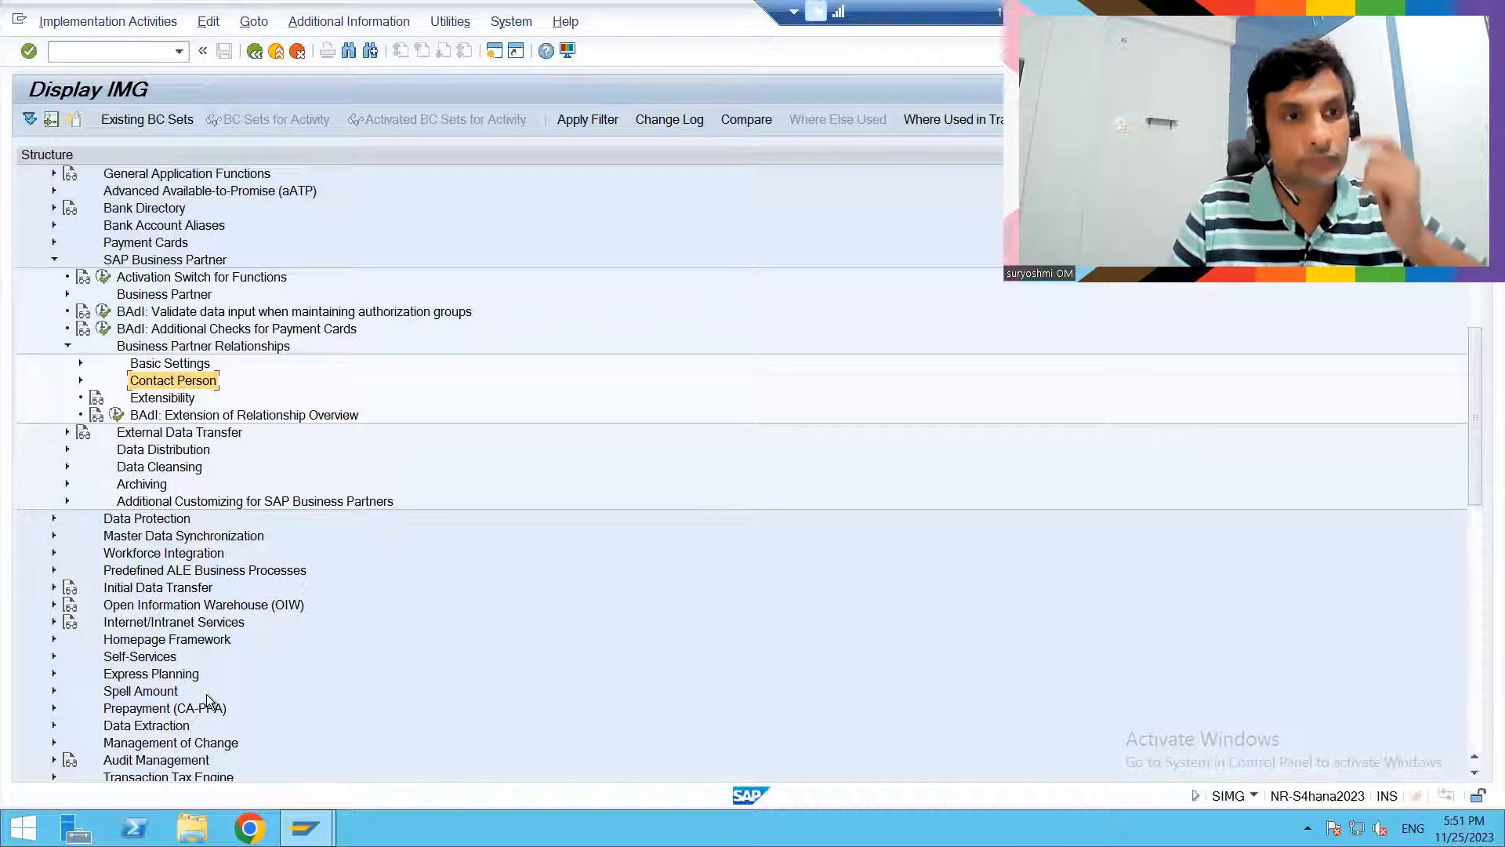
pyautogui.press('Up')
pyautogui.press('Up')
pyautogui.press('Left')
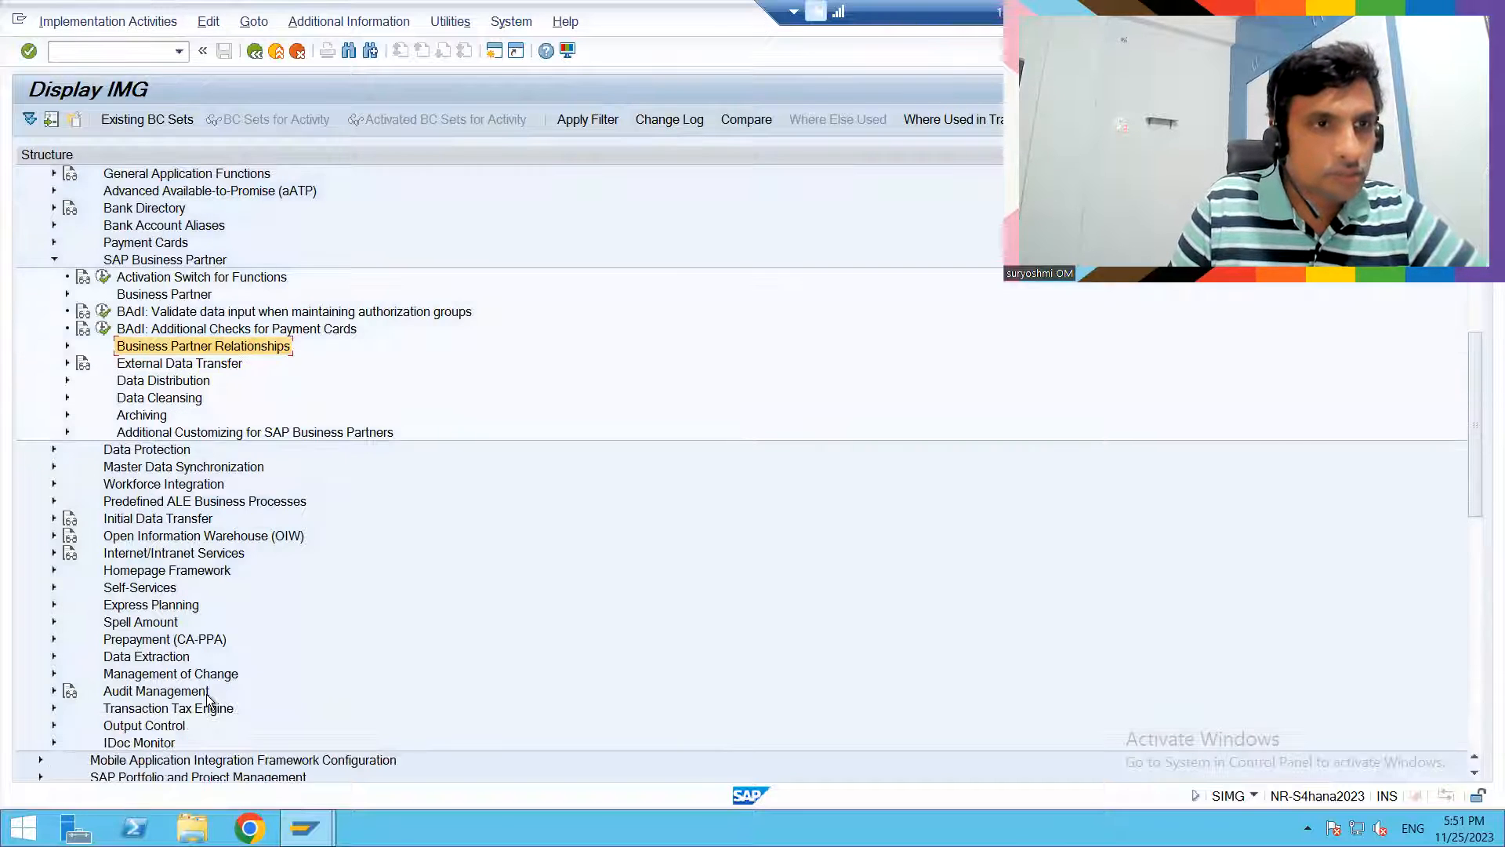
# - Expand the Business Partner node, its Basic Settings and the Business Partner Roles activities
pyautogui.press('Up')
pyautogui.press('Up')
pyautogui.press('Up')
pyautogui.press('Right')
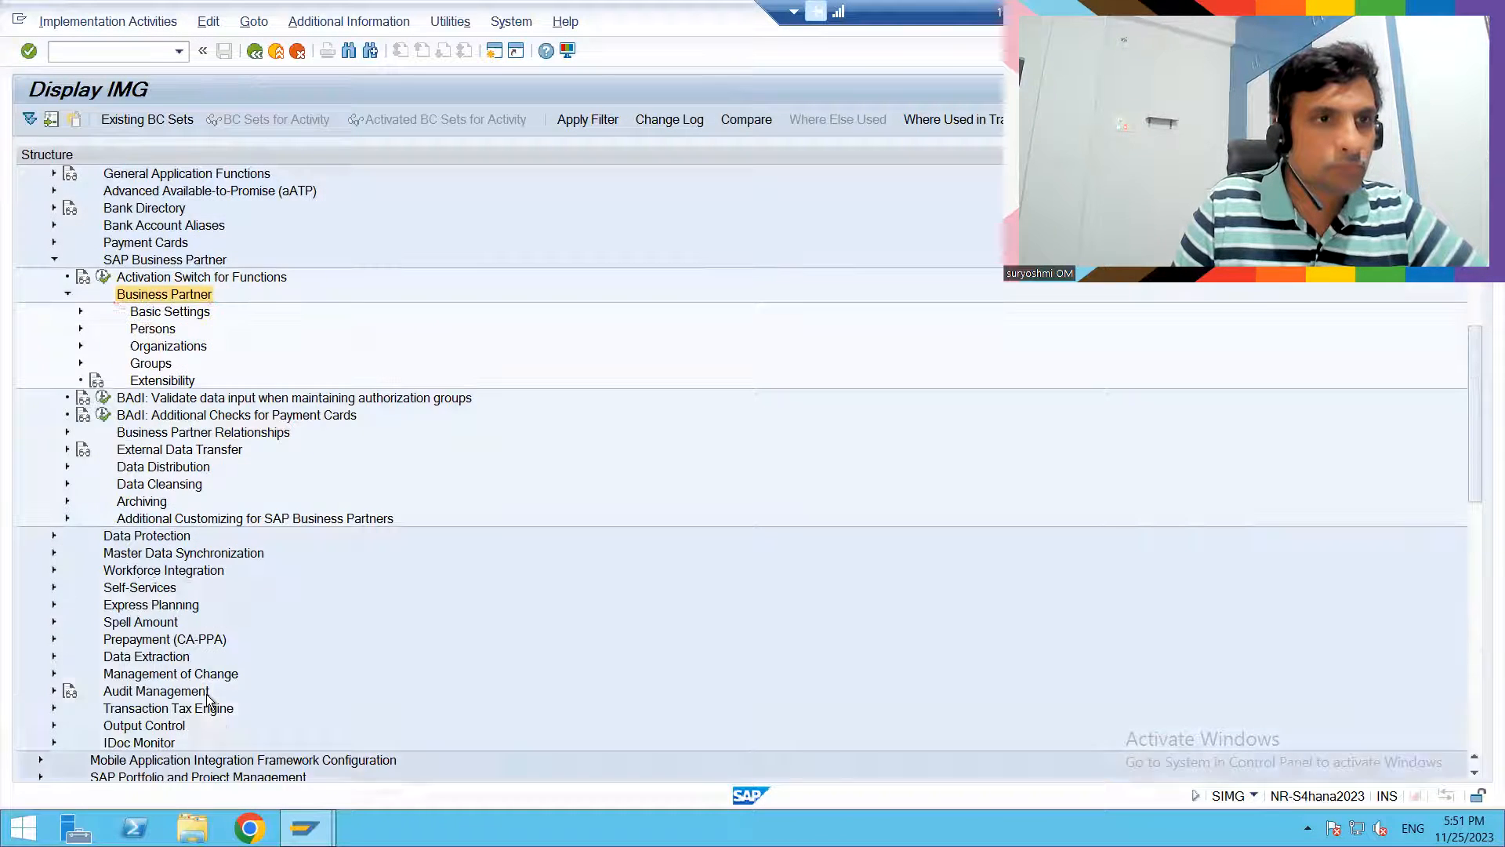
pyautogui.press('Down')
pyautogui.press('Right')
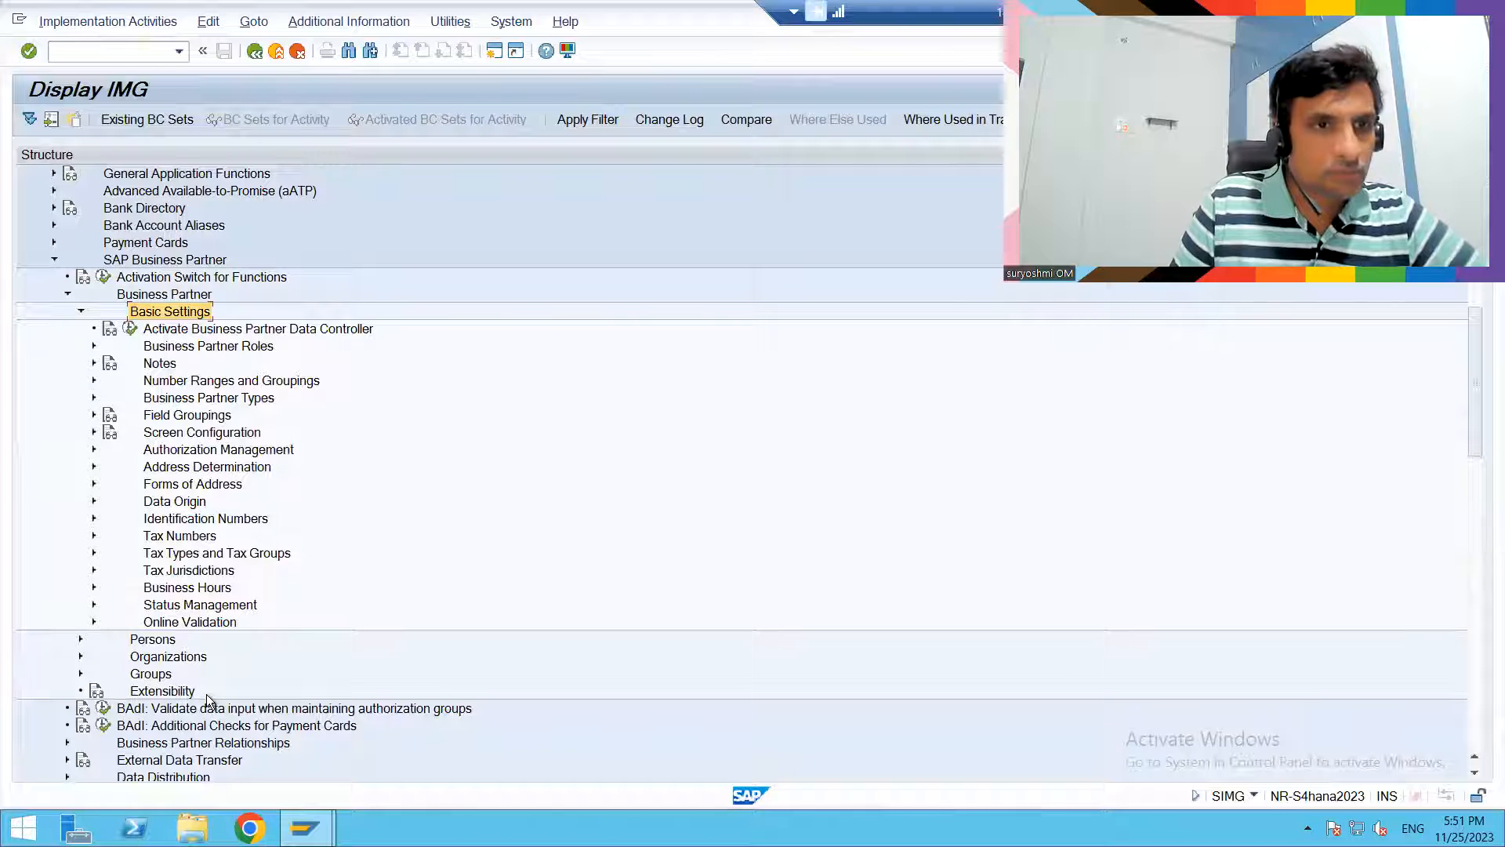
pyautogui.press('Down')
pyautogui.press('Down')
pyautogui.press('Right')
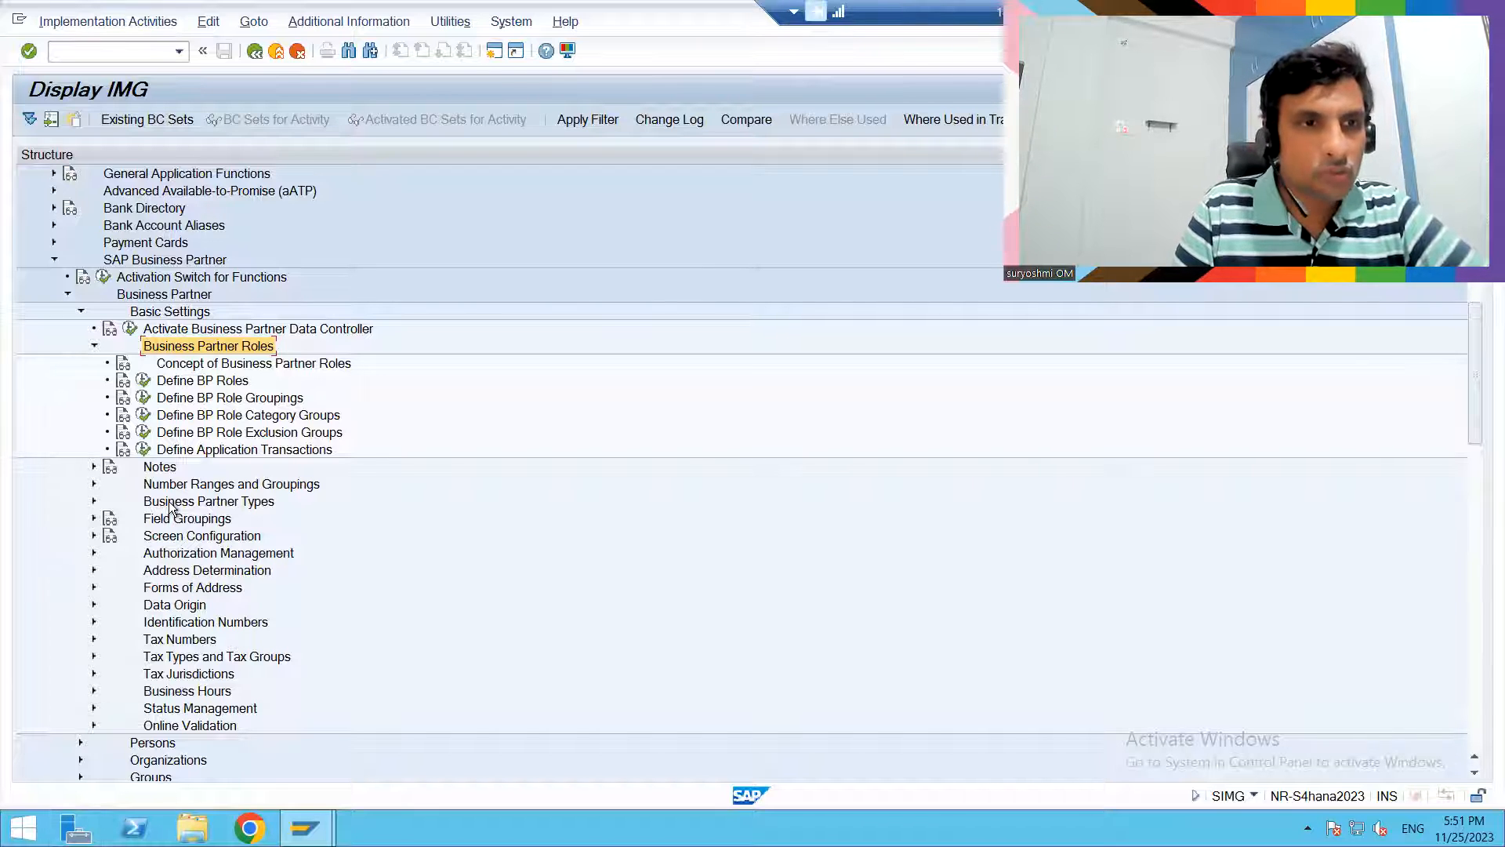
# - Open Define BP Roles and examine the Contact Person role BUP001 along with the Prospect and Employee roles
pyautogui.click(143, 382)
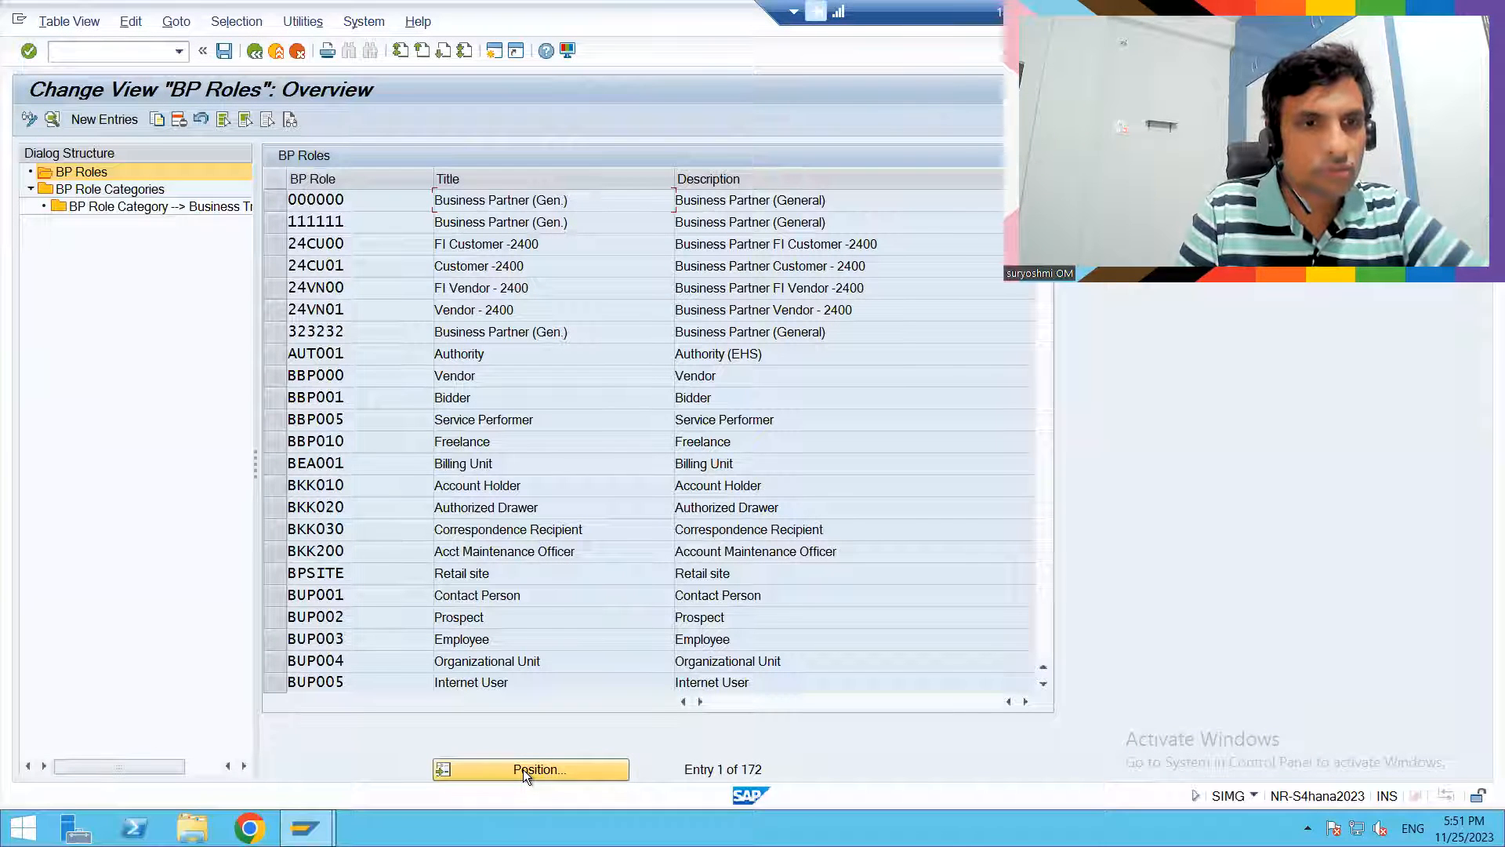
pyautogui.click(524, 769)
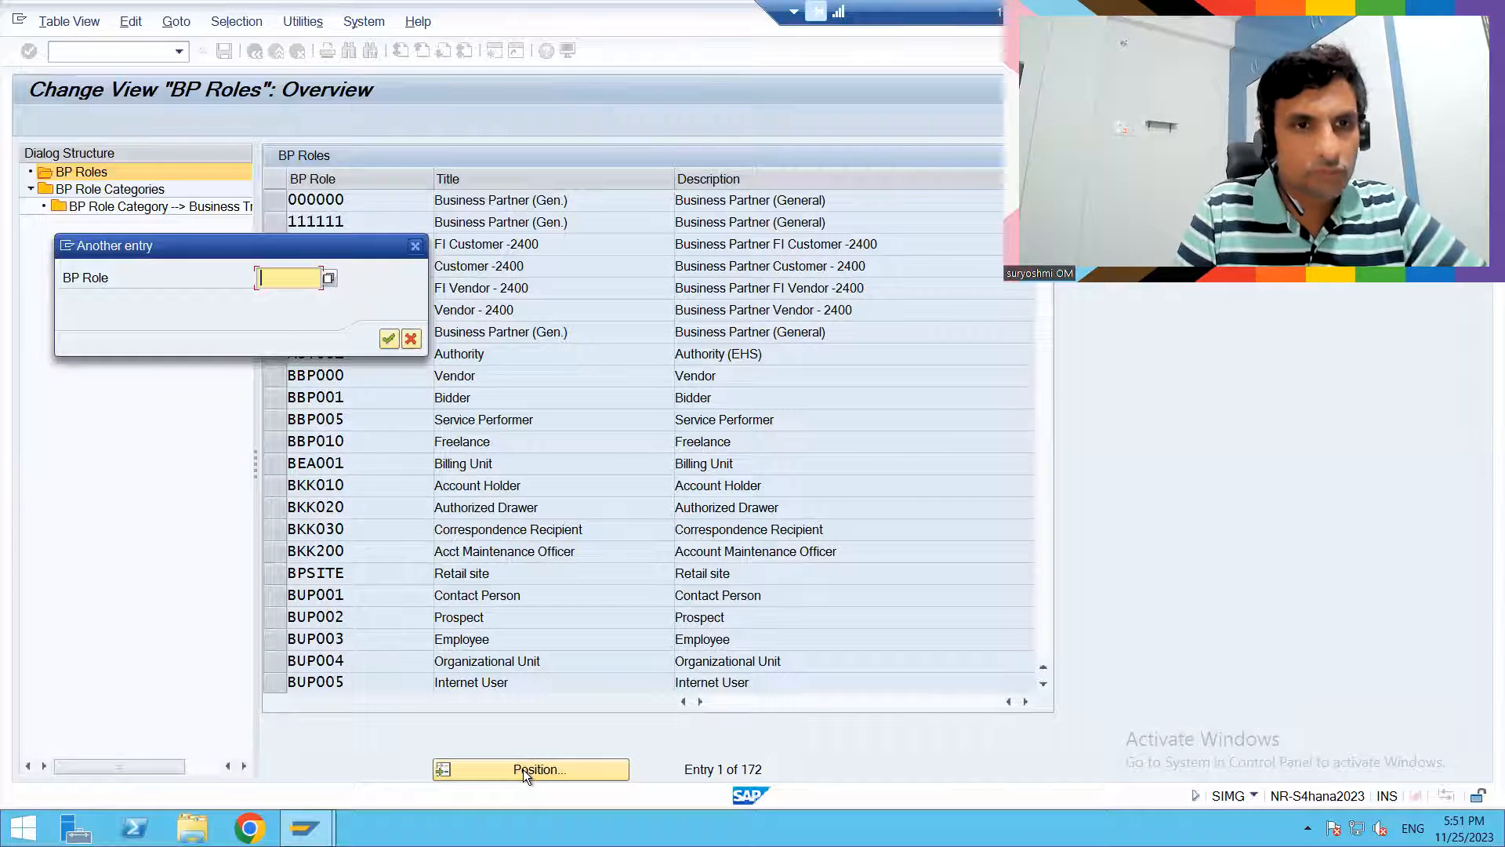
pyautogui.press('Escape')
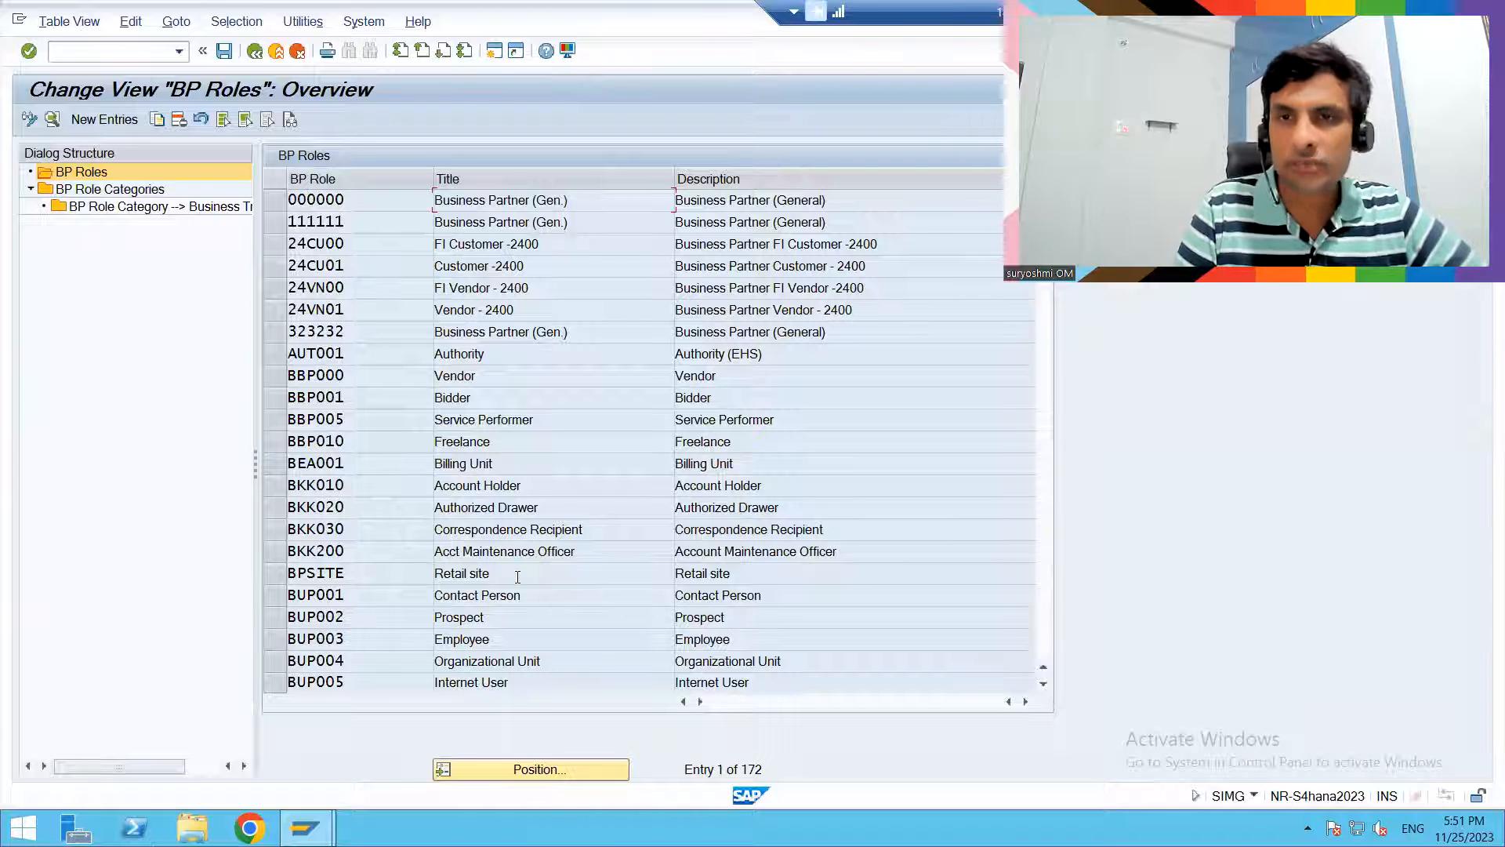
pyautogui.click(285, 600)
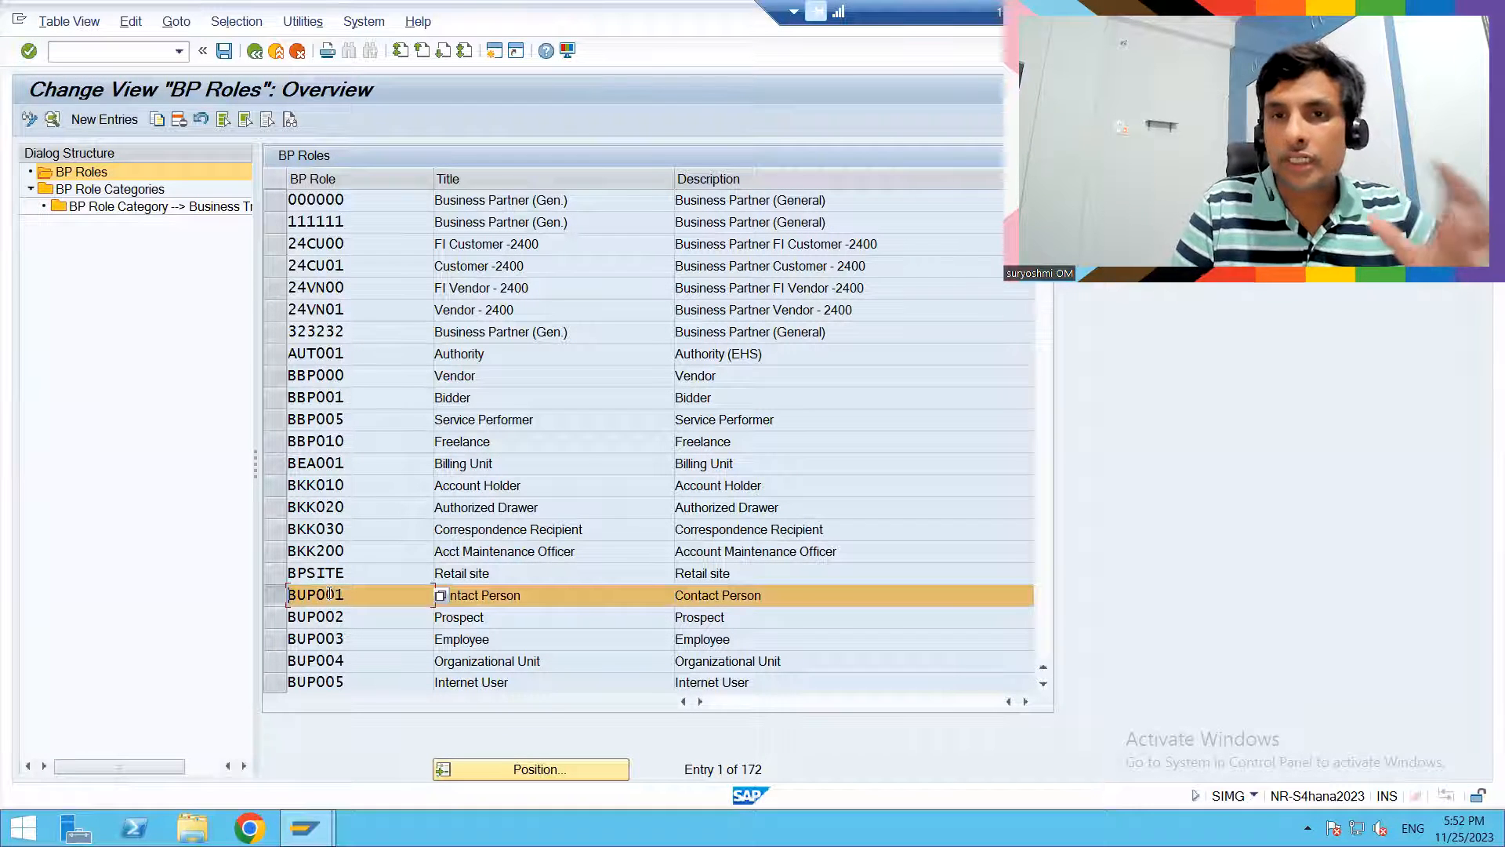
pyautogui.click(491, 617)
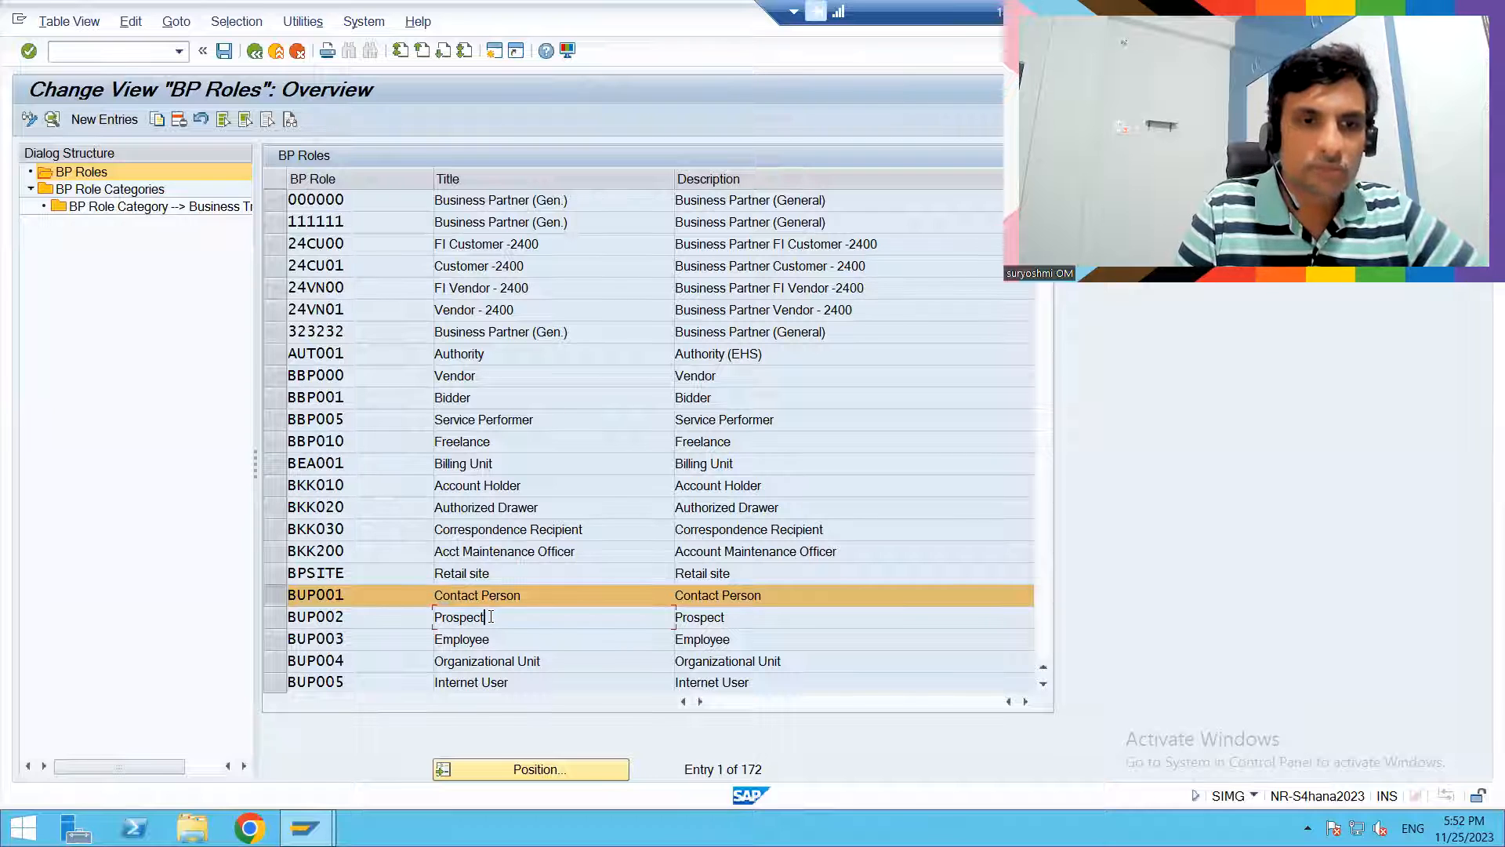
pyautogui.click(488, 642)
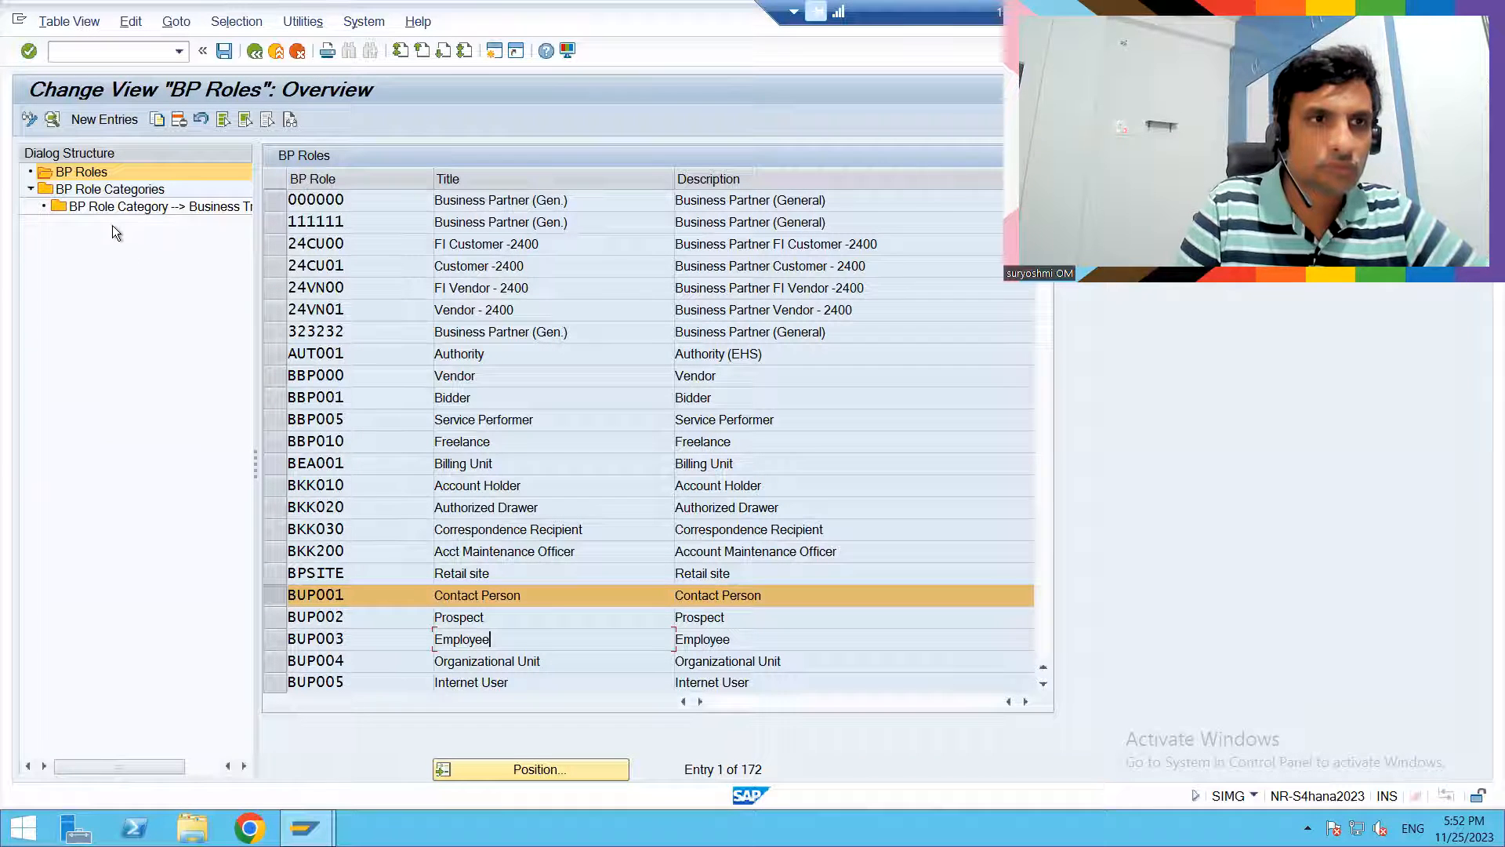
# - View the BP Role Categories overview and return to the IMG structure
pyautogui.doubleClick(109, 190)
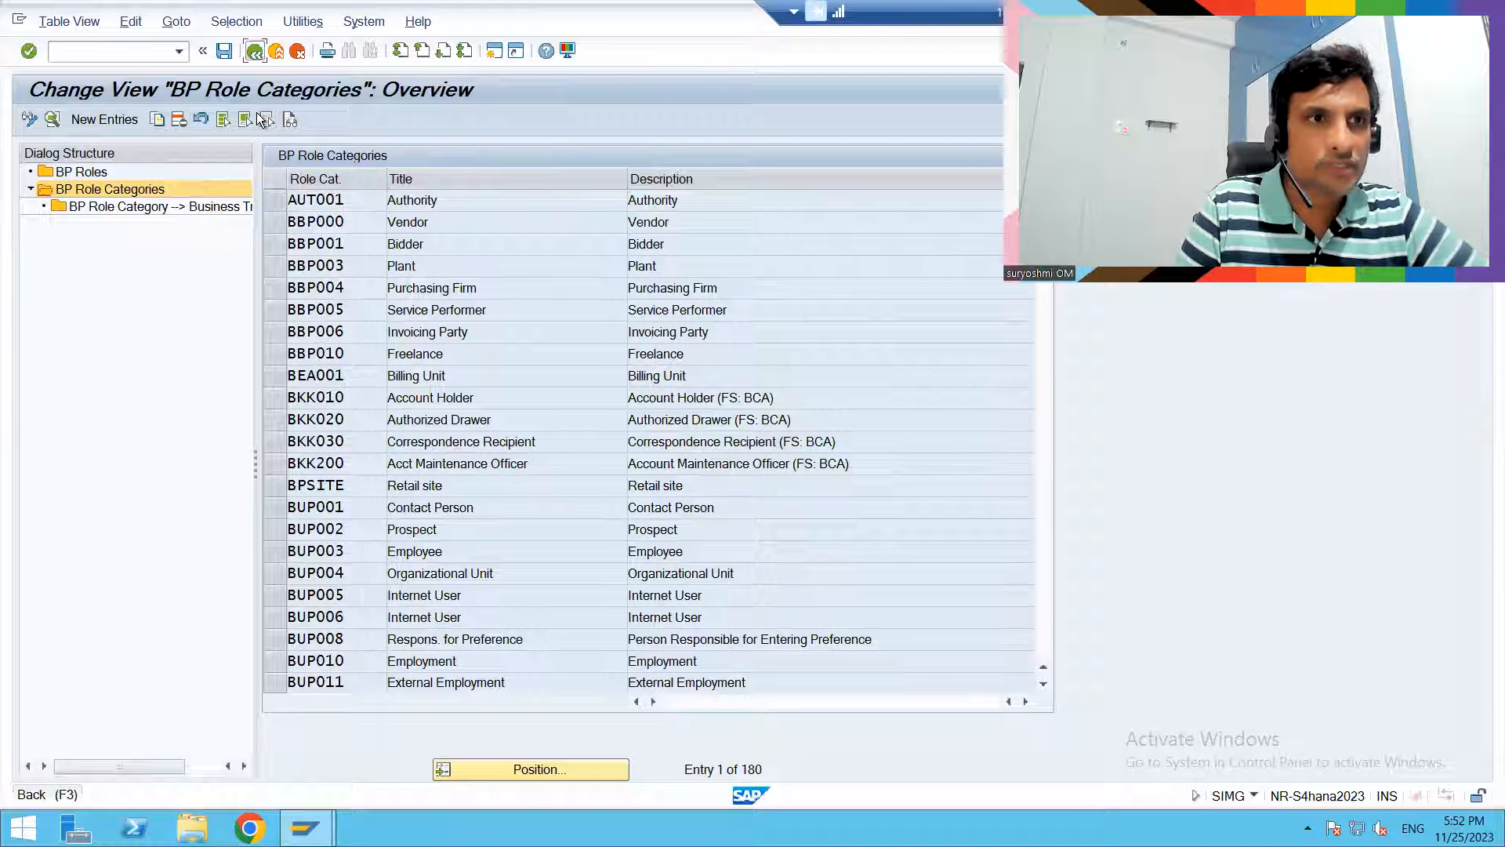
pyautogui.click(254, 51)
pyautogui.click(254, 51)
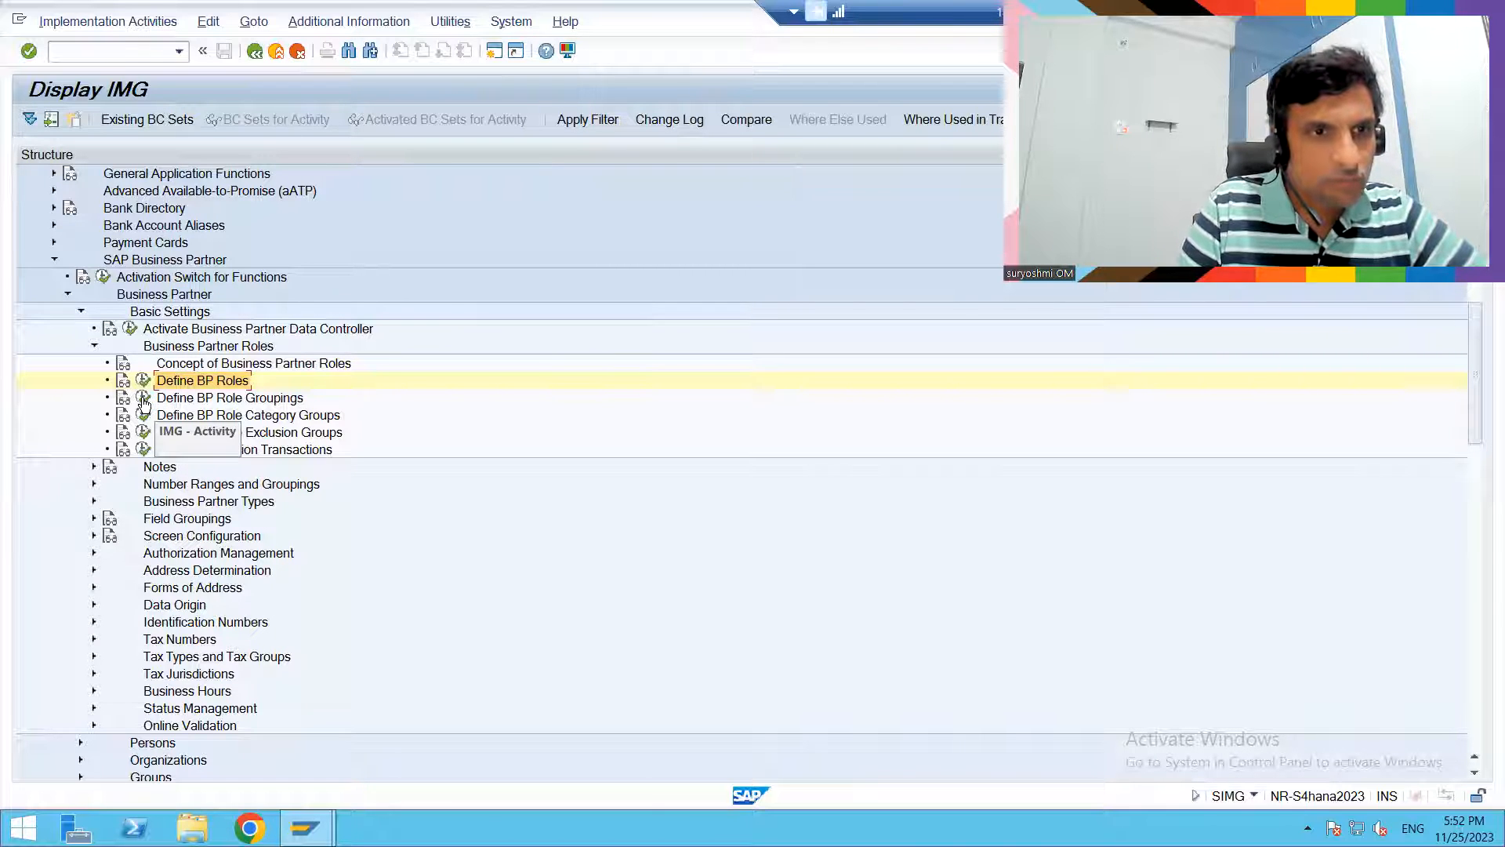
# - Review the Define BP Role Groupings and Define BP Role Category Groups activities, returning to the IMG structure
pyautogui.click(160, 379)
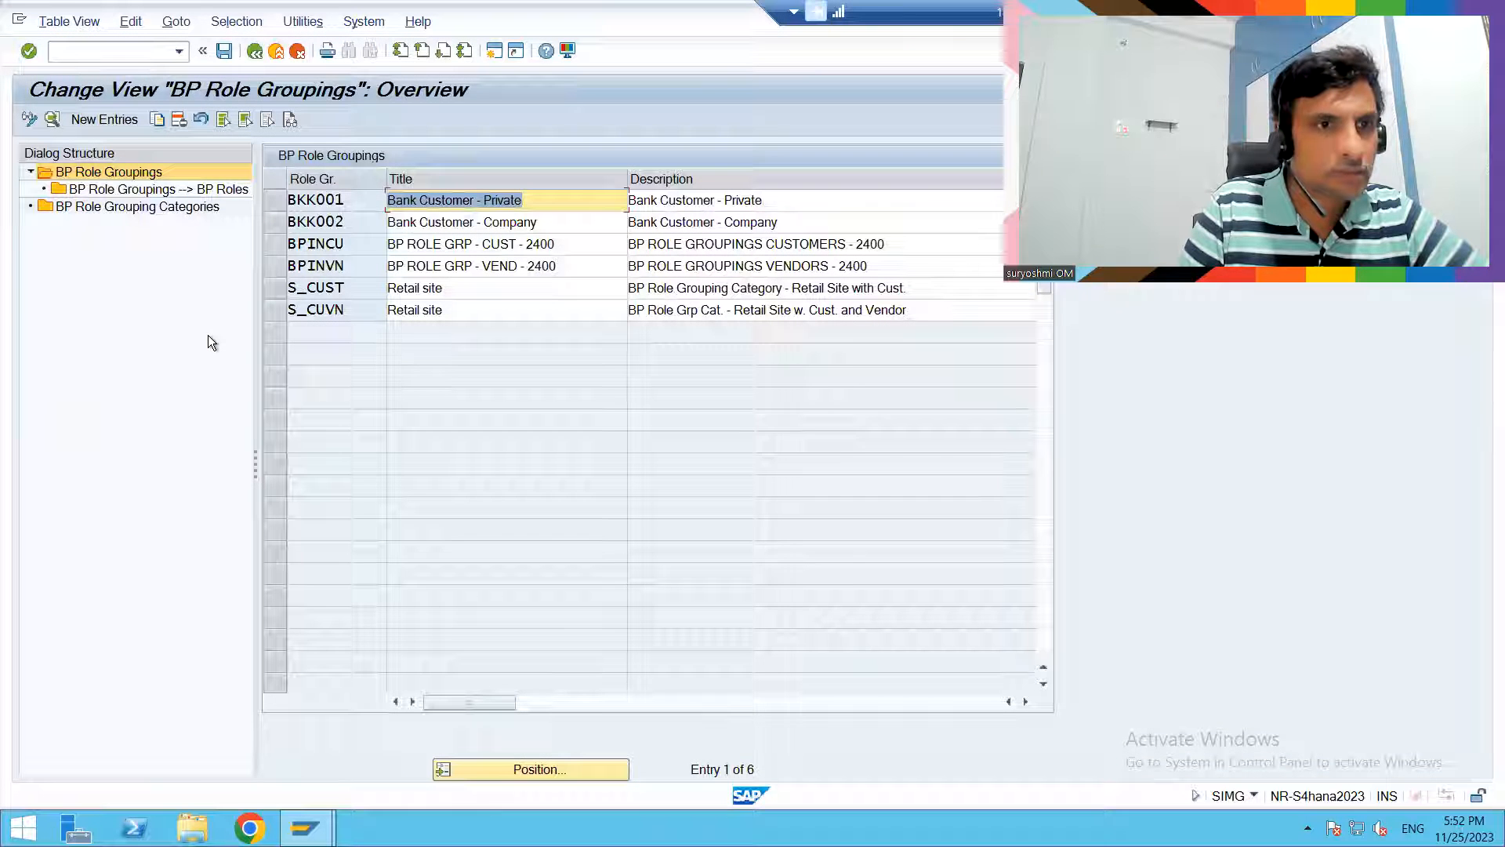
pyautogui.click(254, 51)
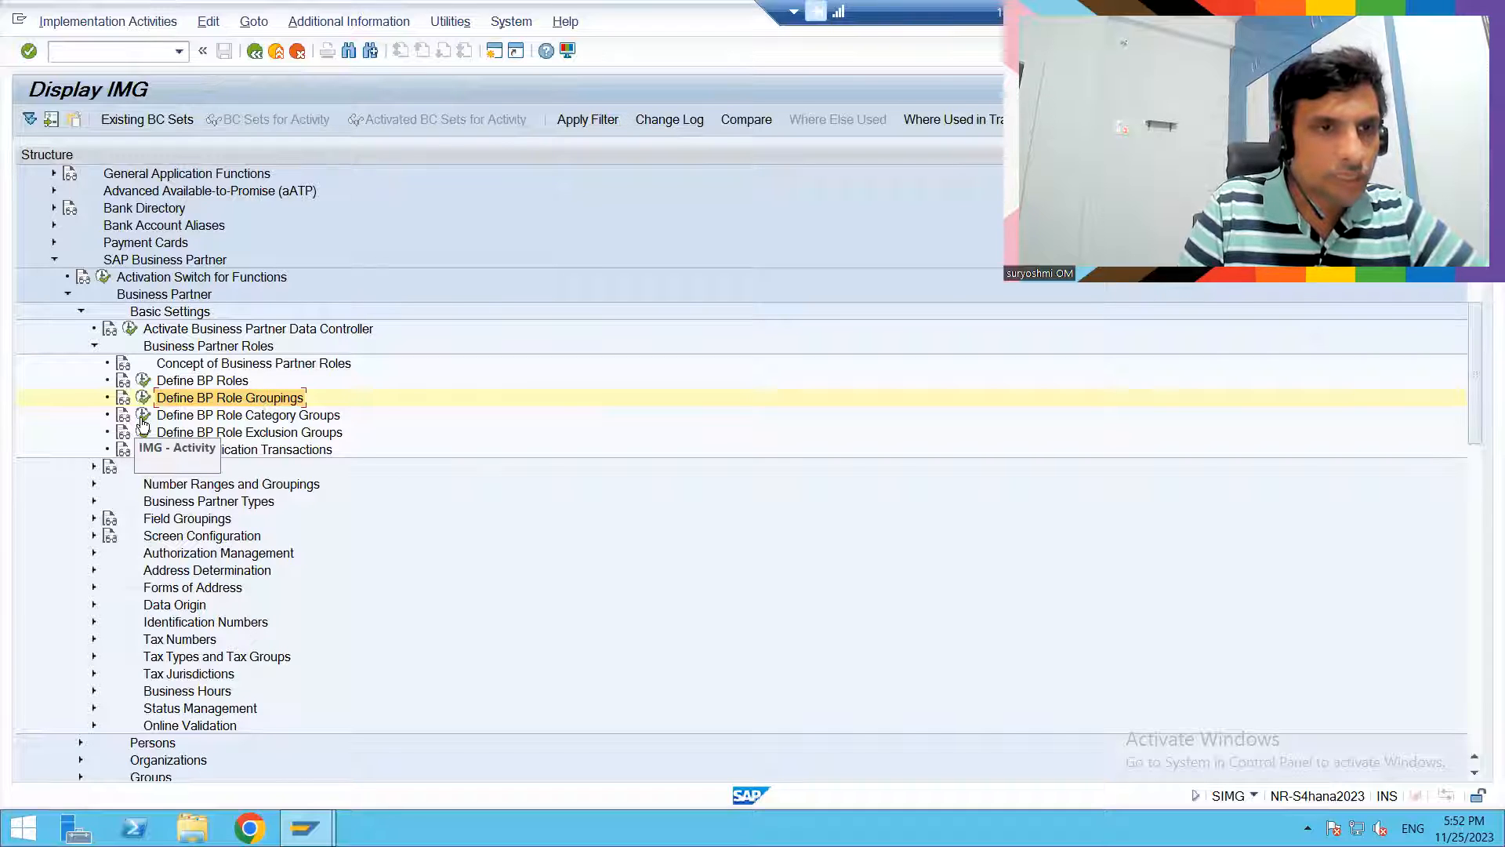
pyautogui.click(142, 417)
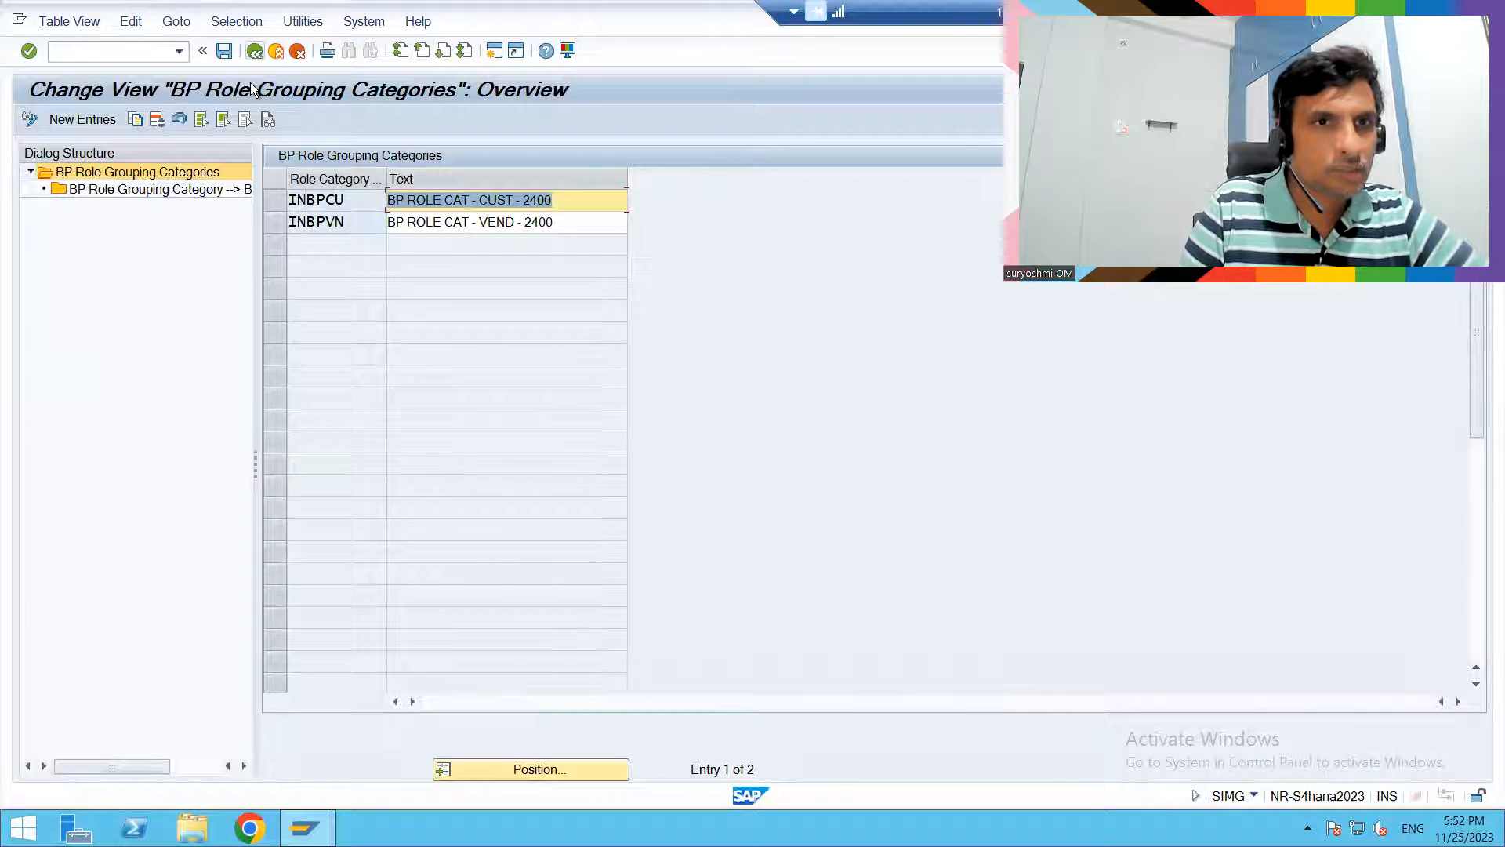
pyautogui.click(254, 51)
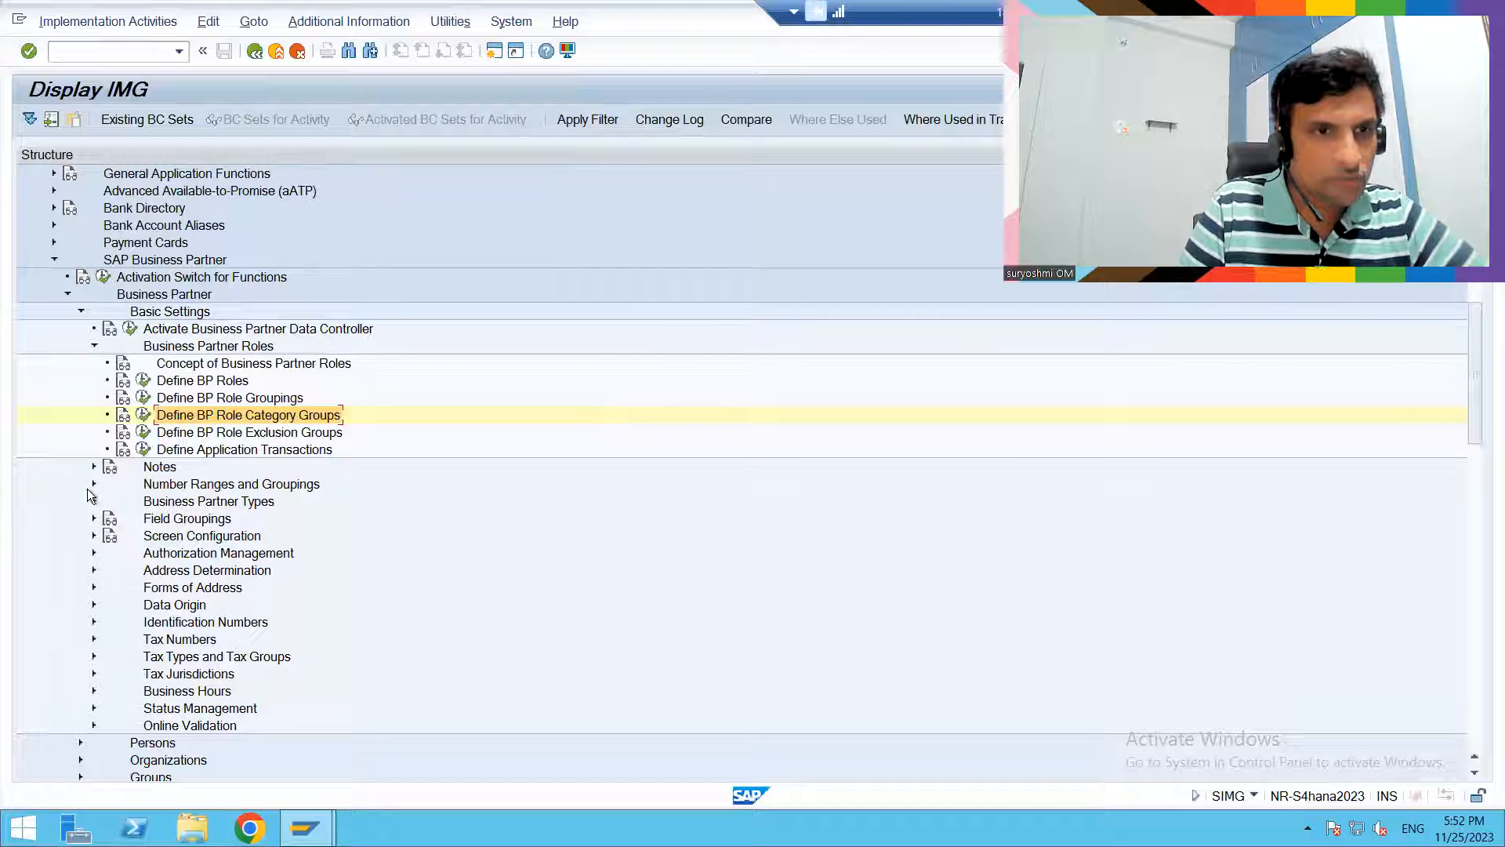
# - Review the business partner number range intervals and the groupings with their assigned number ranges below Number Ranges and Groupings
pyautogui.click(93, 485)
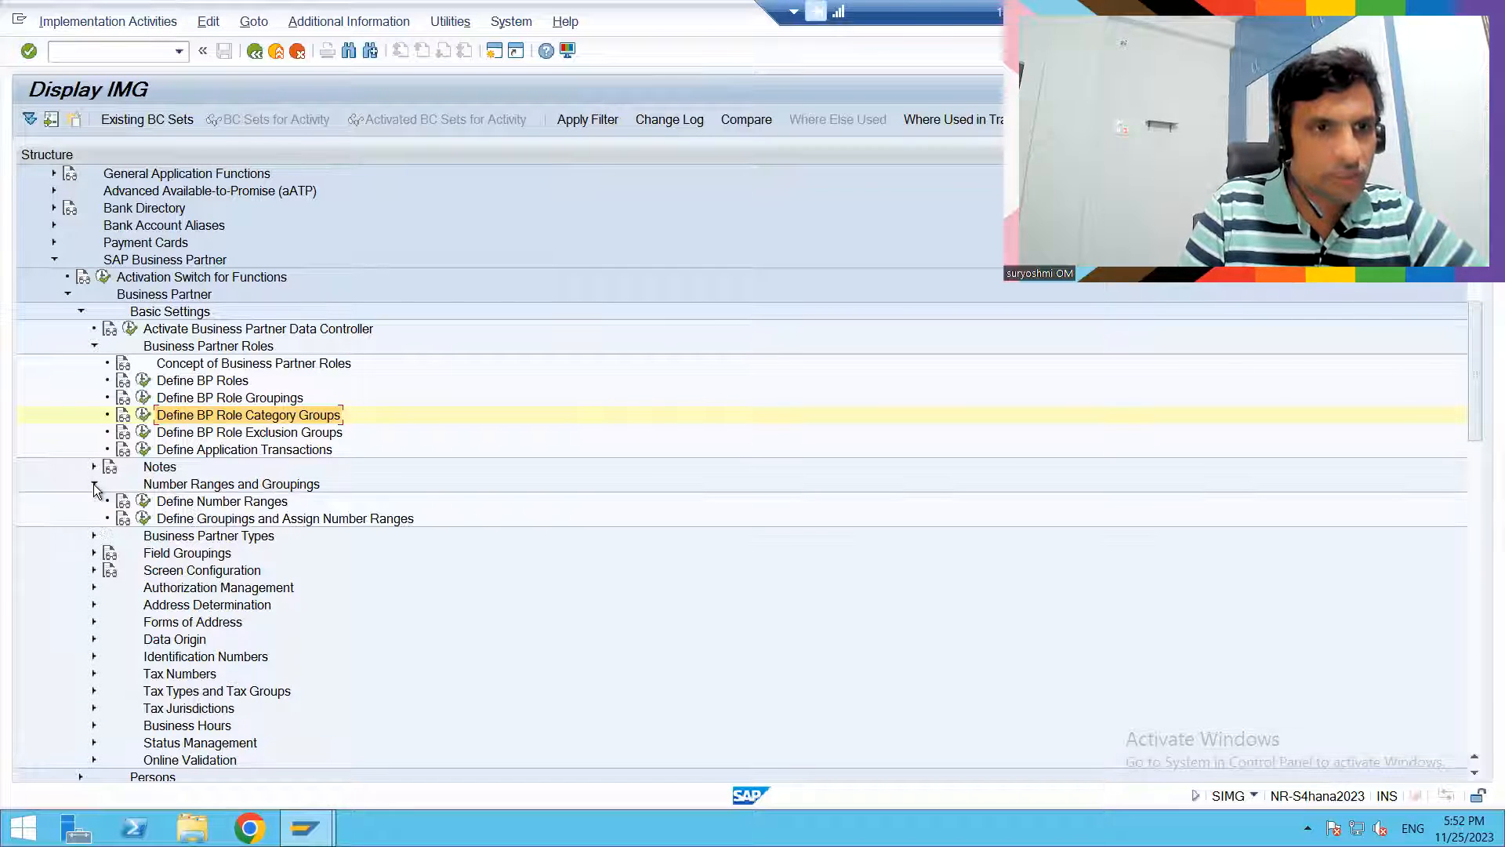
pyautogui.click(144, 501)
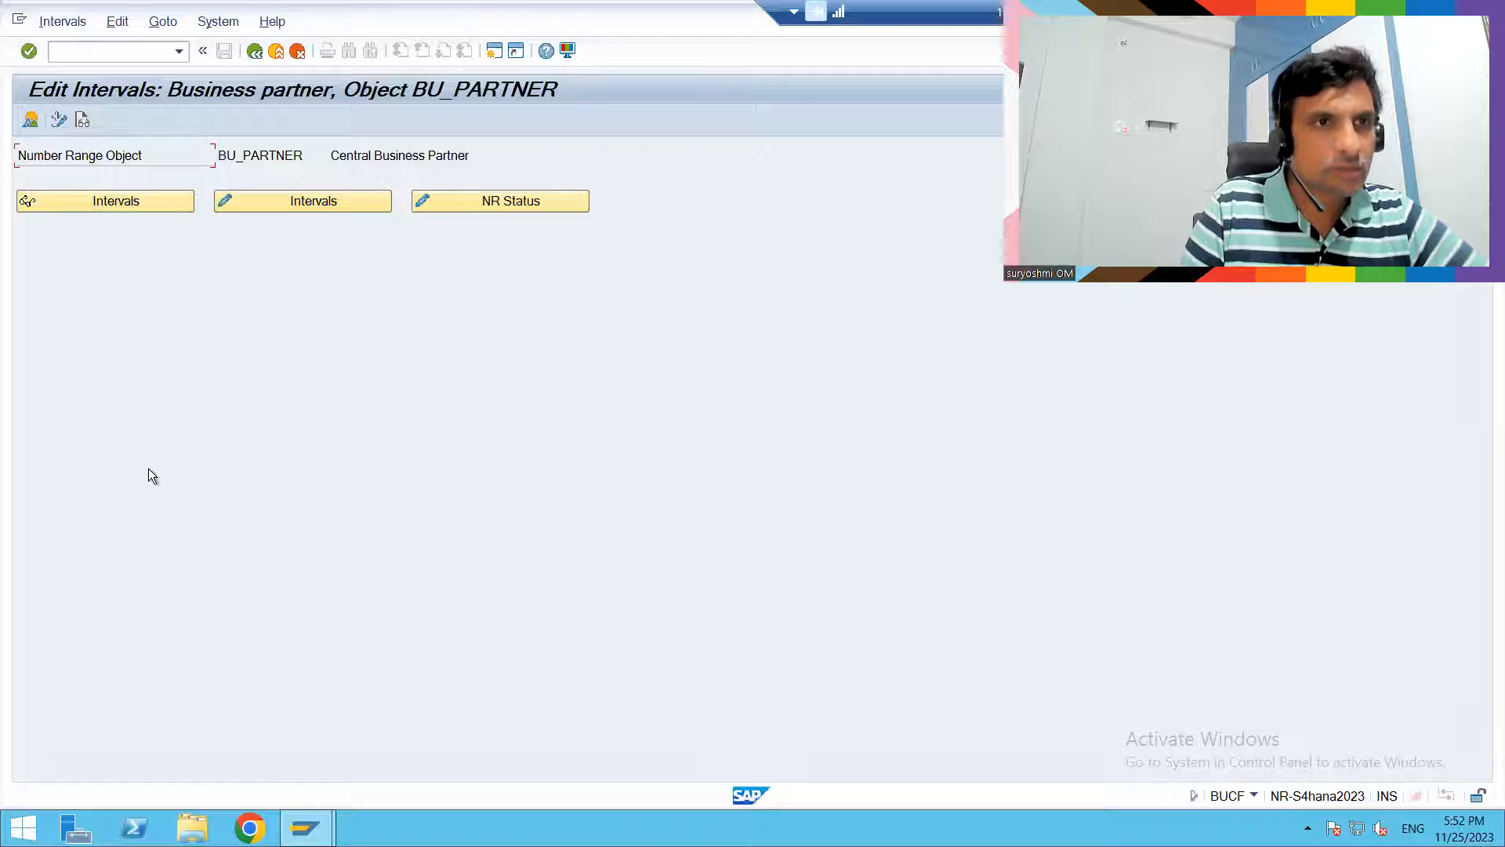
pyautogui.click(130, 205)
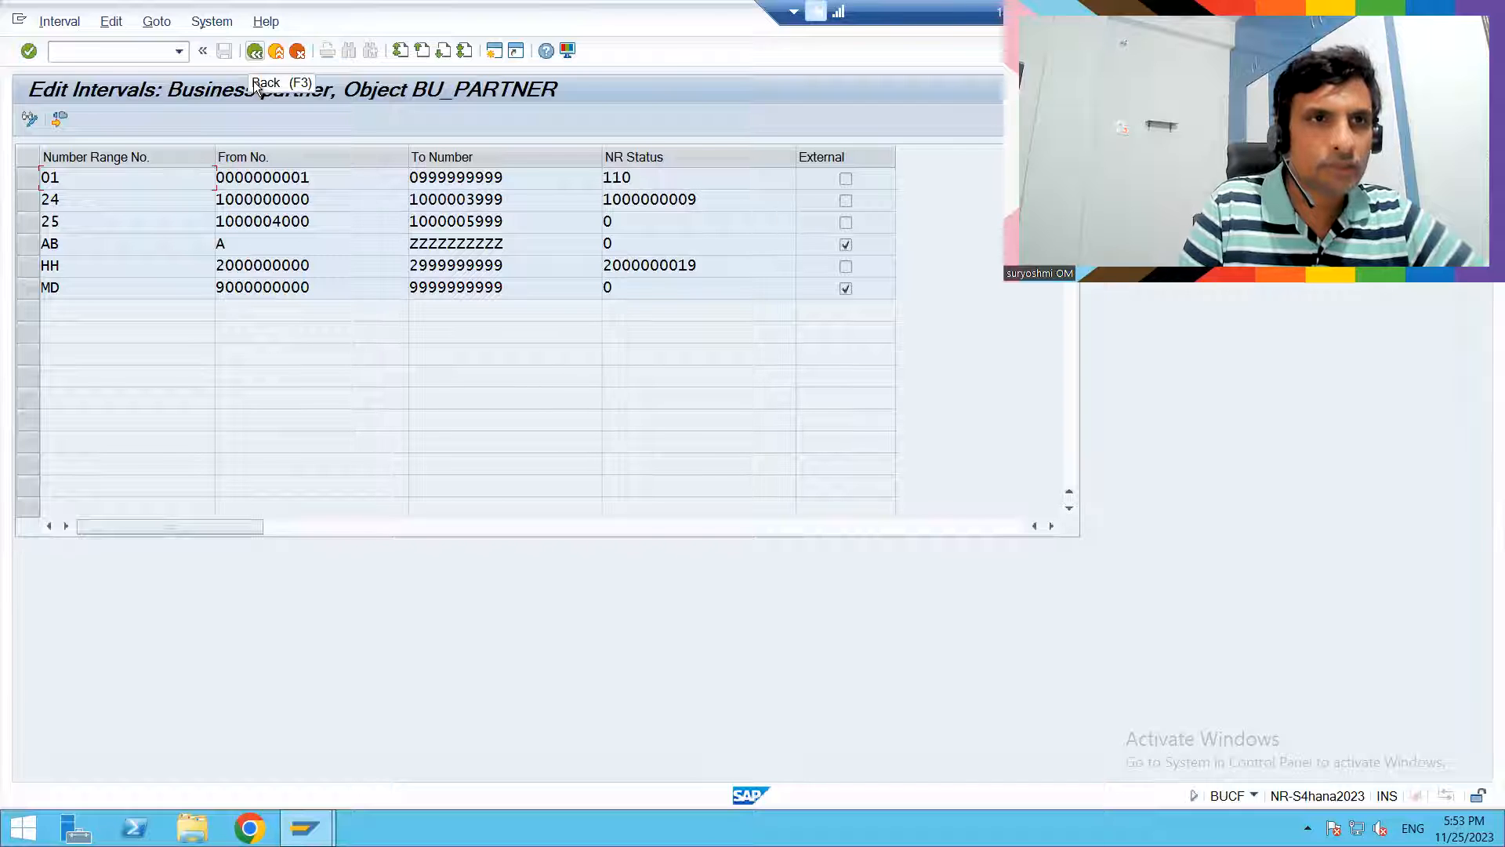
pyautogui.press('F3')
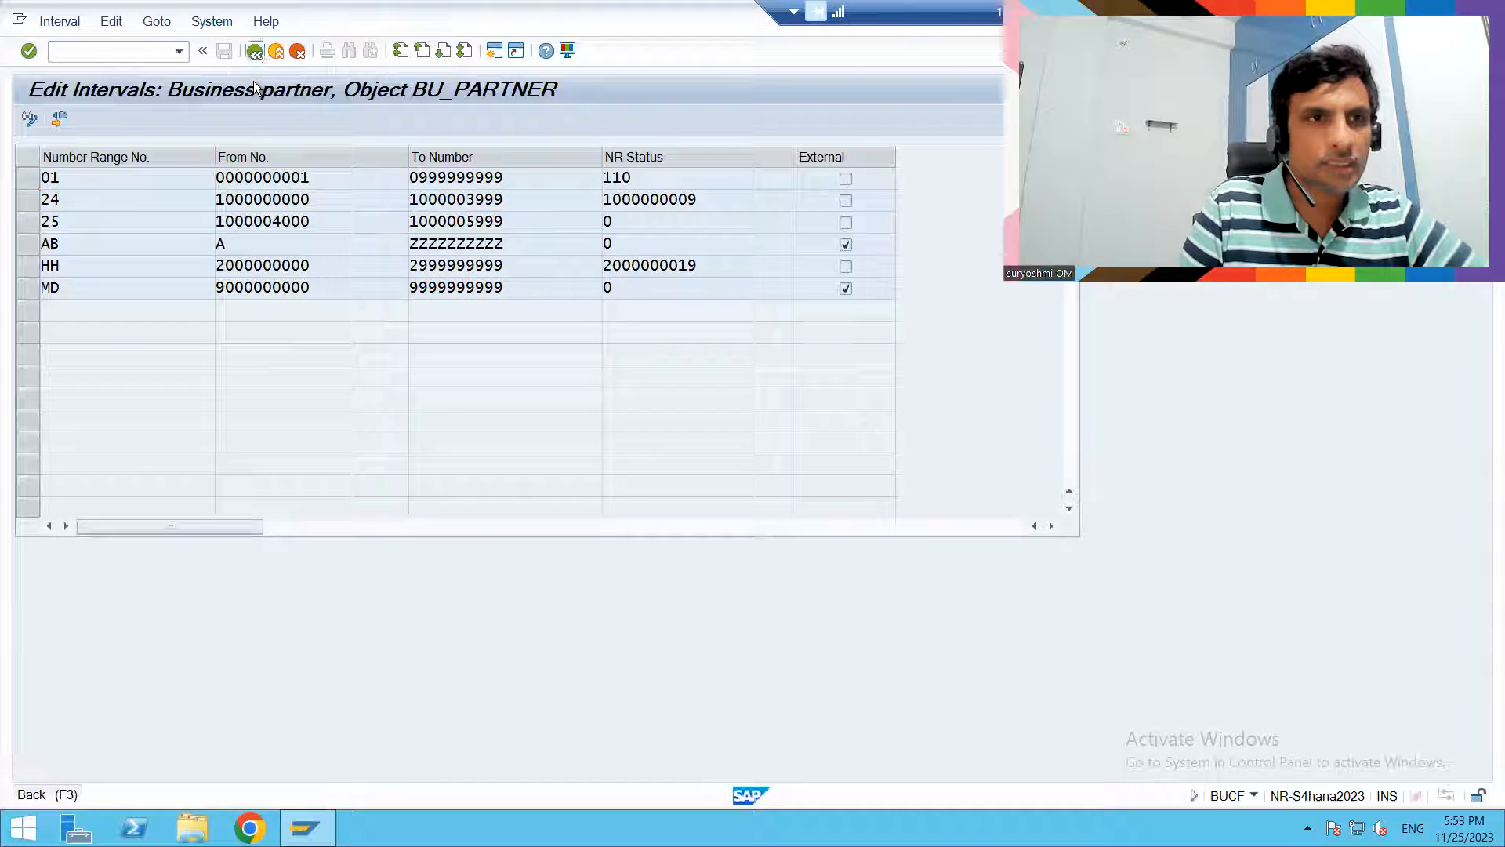
pyautogui.press('F3')
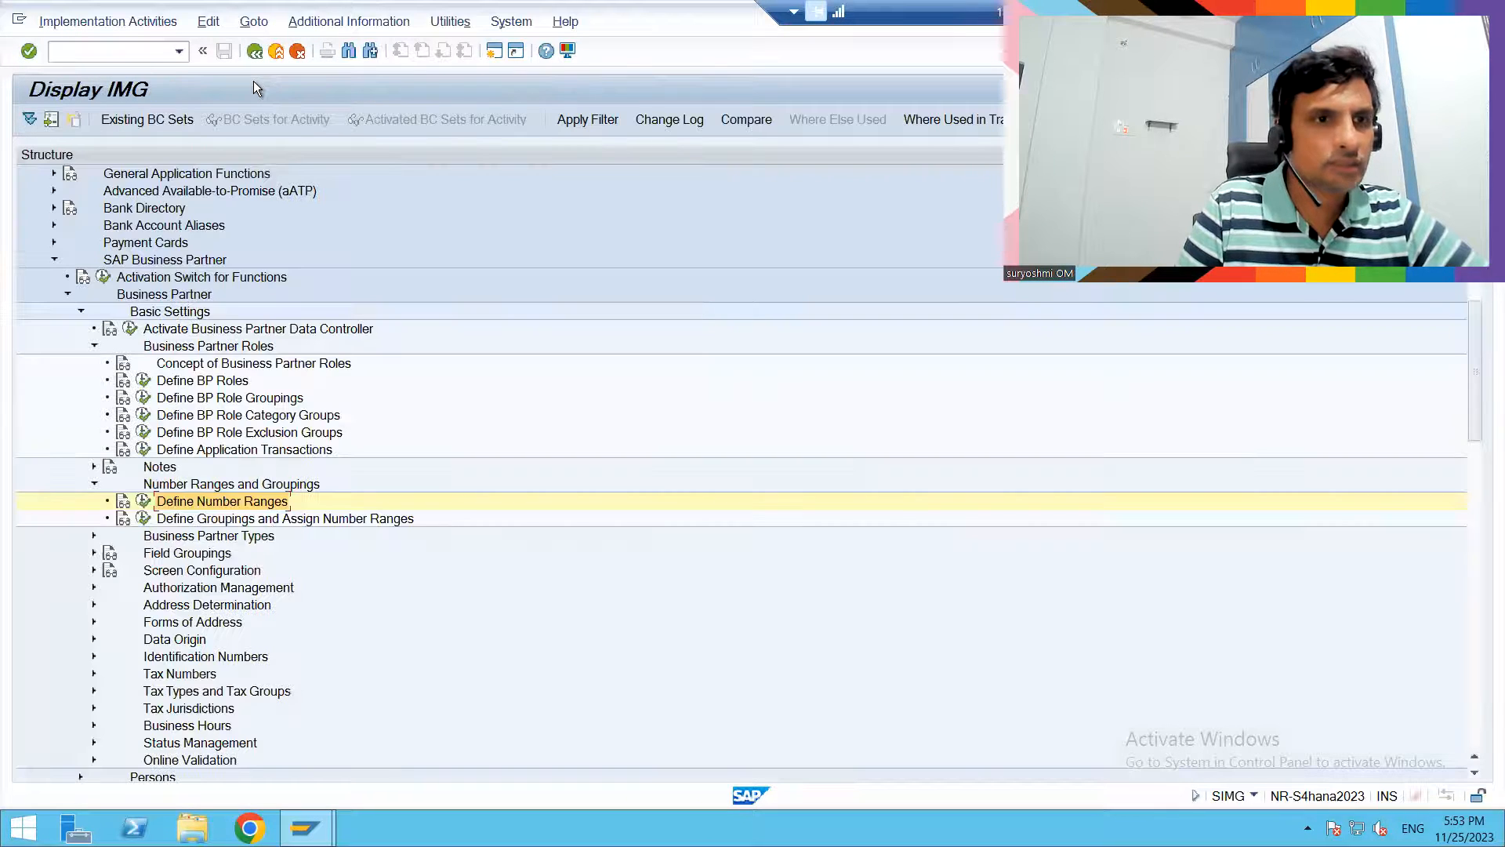
pyautogui.click(143, 521)
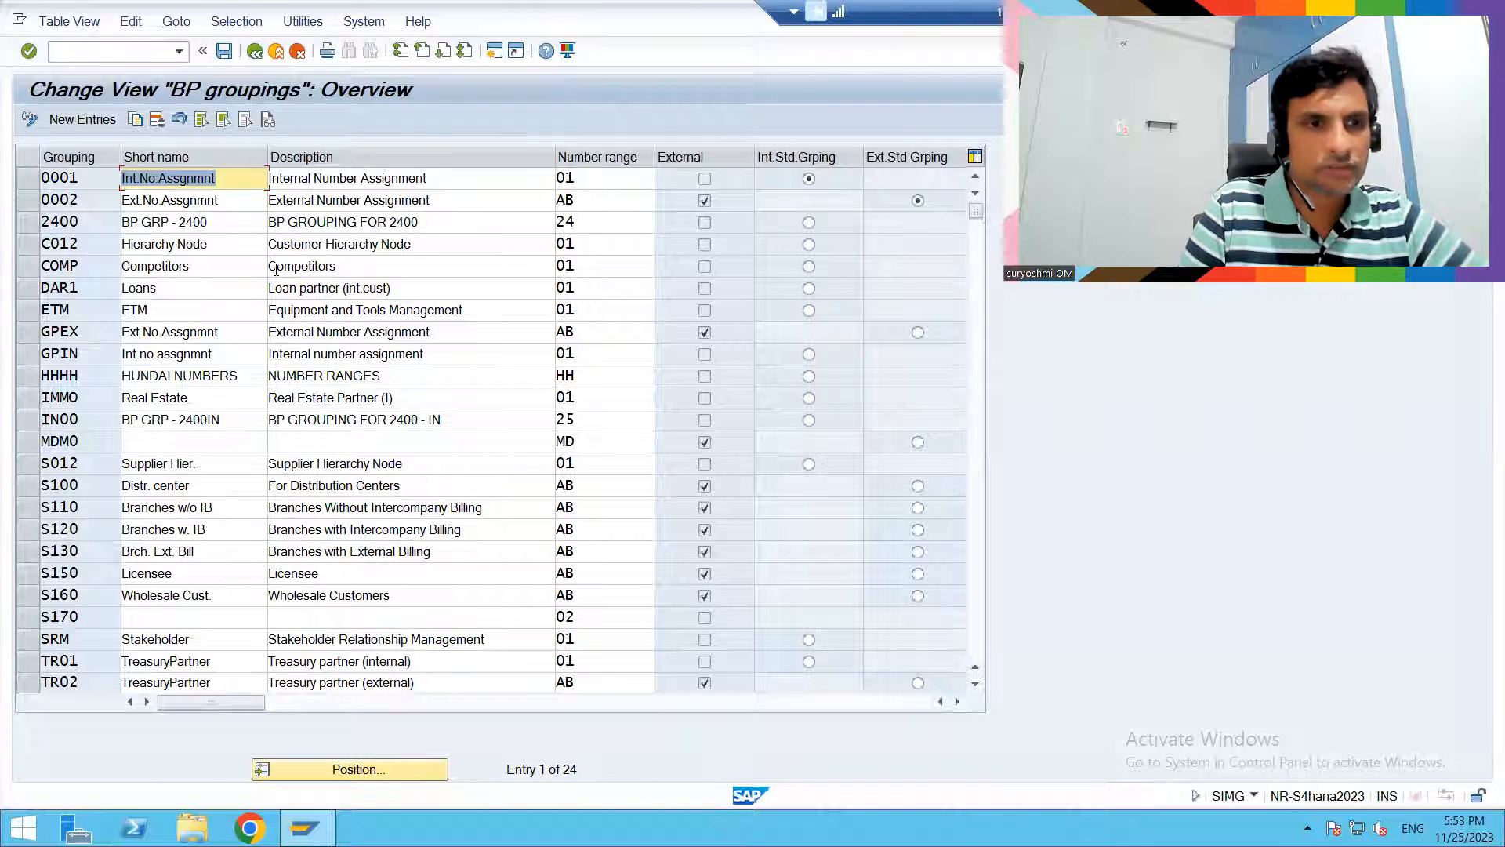
pyautogui.press('F3')
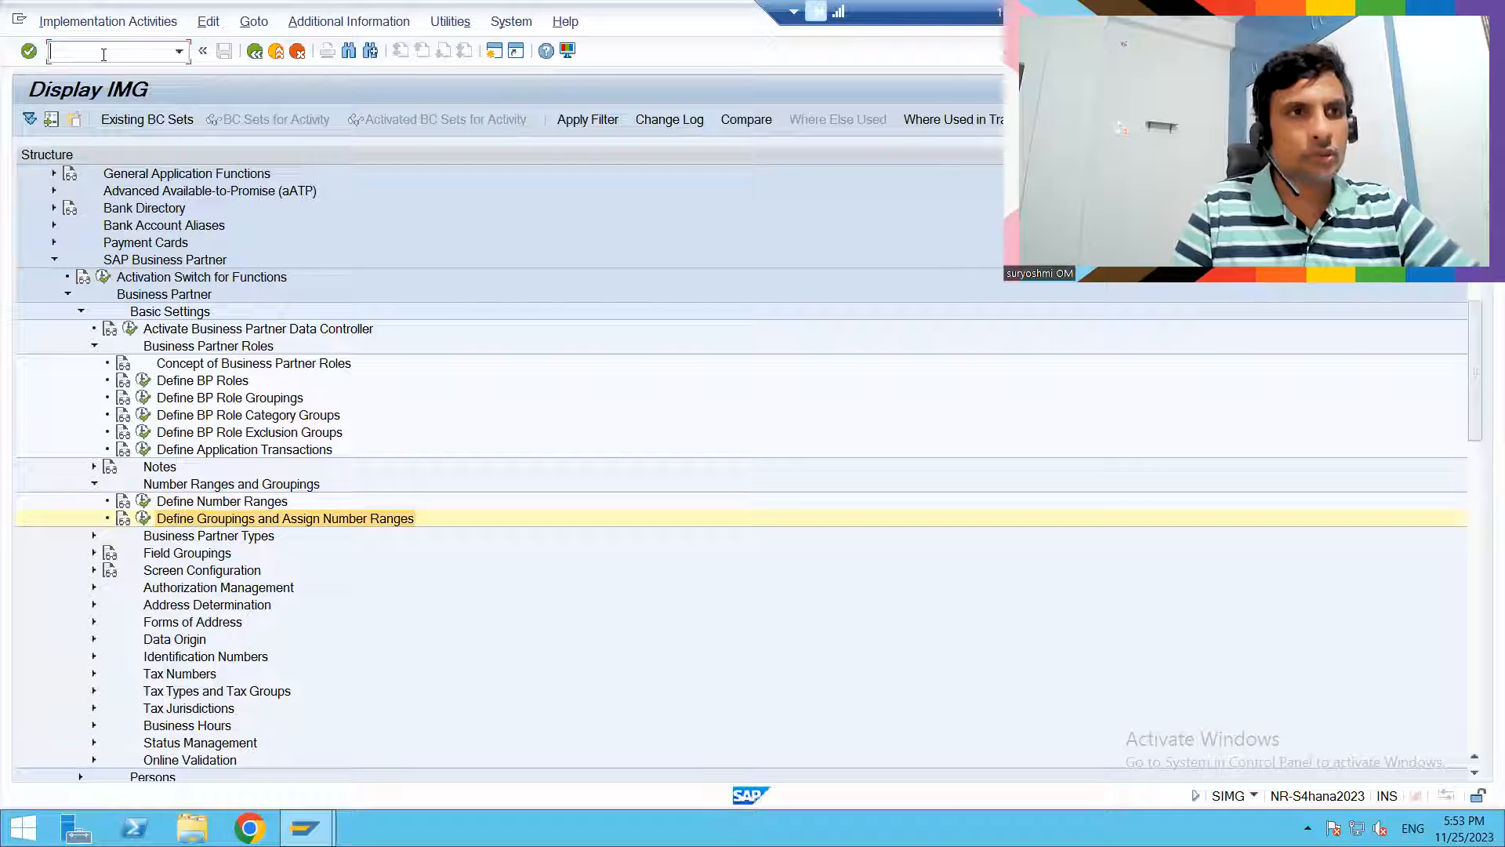
# - Open business partner maintenance with the transaction command /nbp and search for all organizations
pyautogui.write('/nbp')
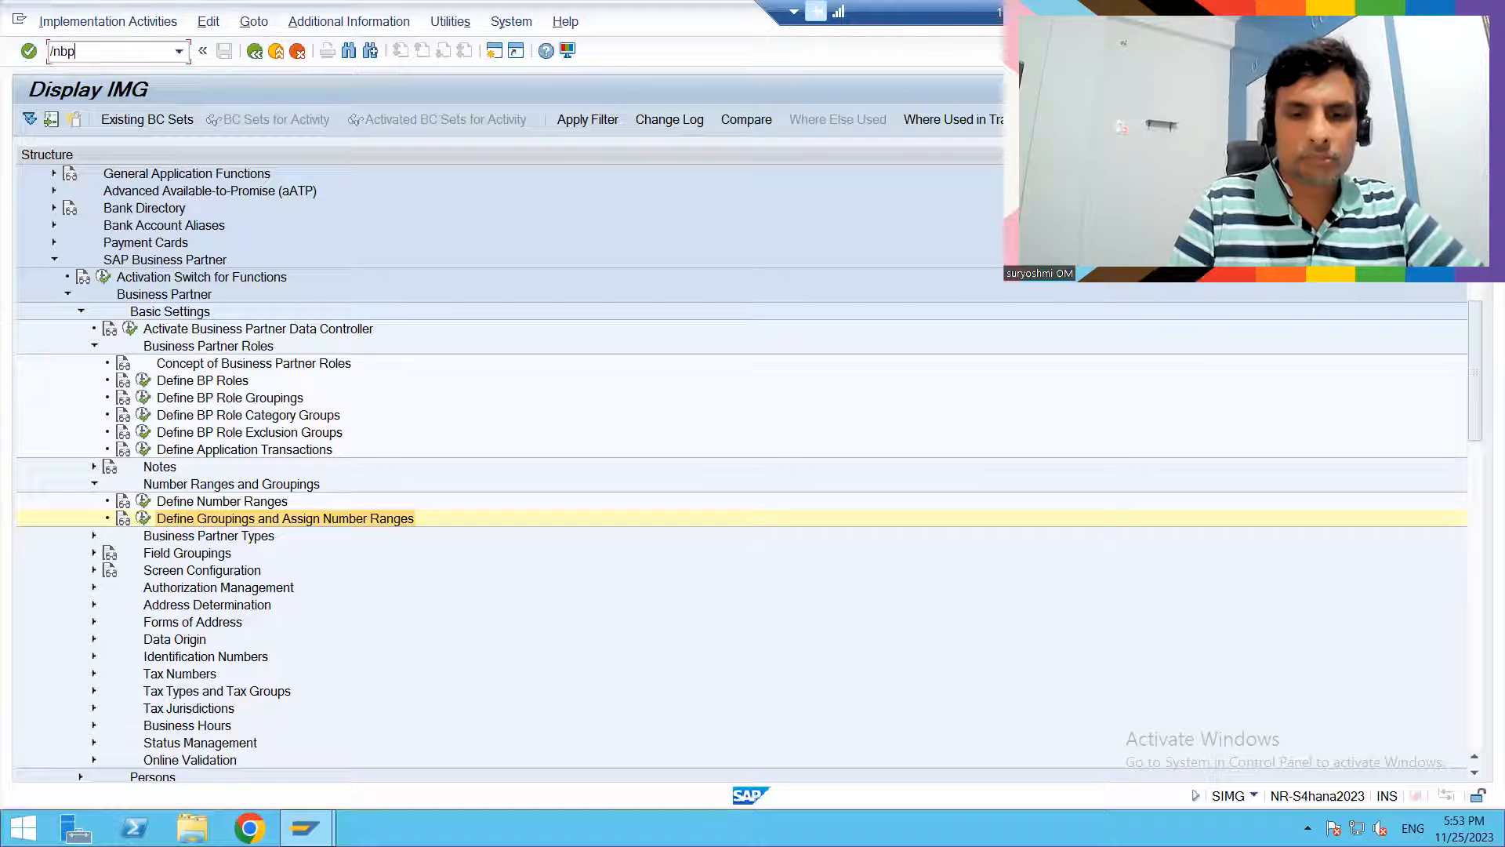
pyautogui.press('Return')
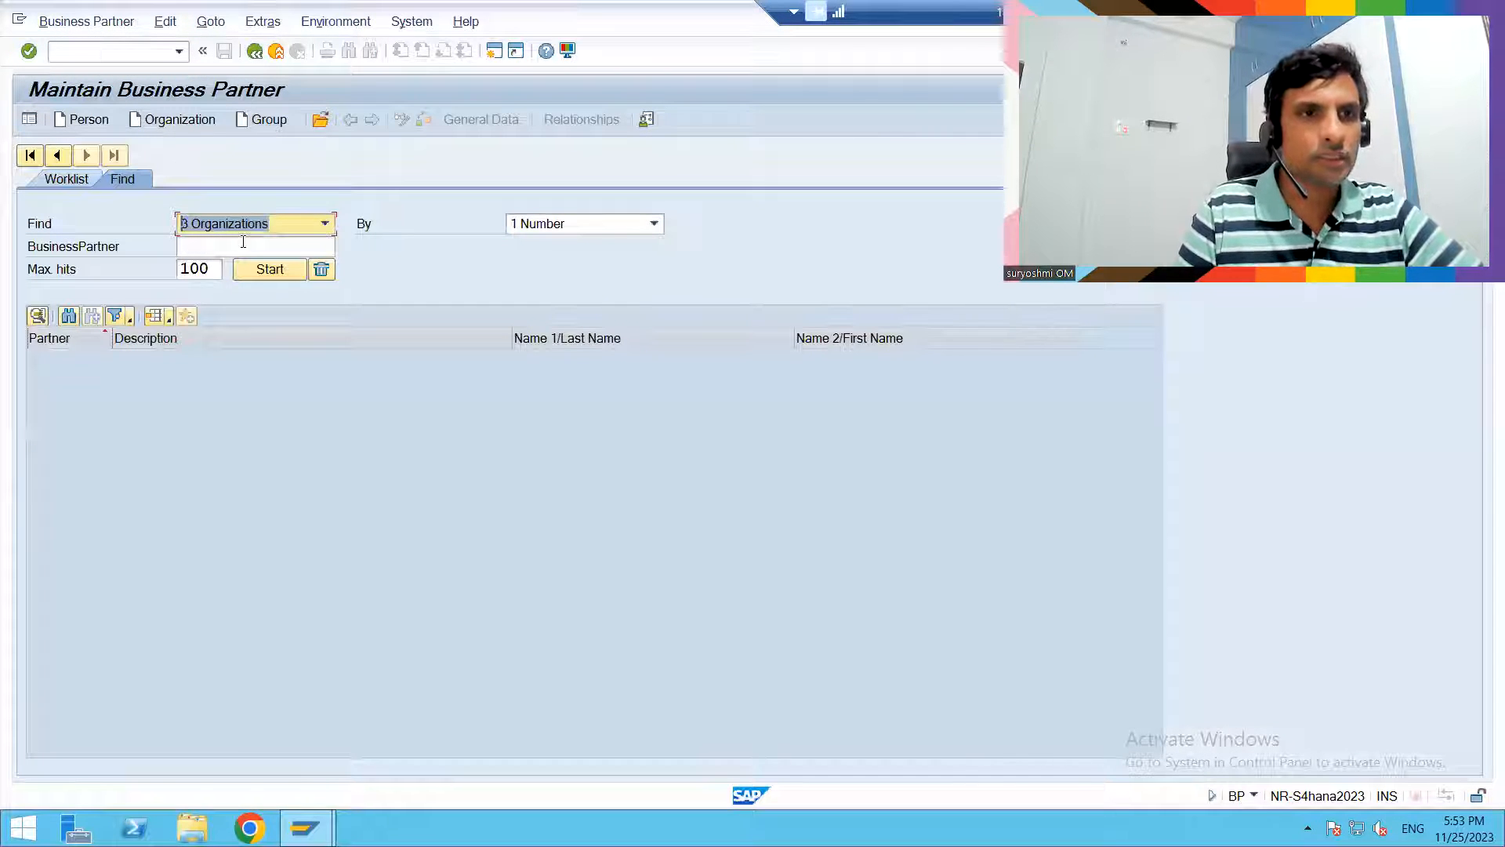
pyautogui.click(260, 271)
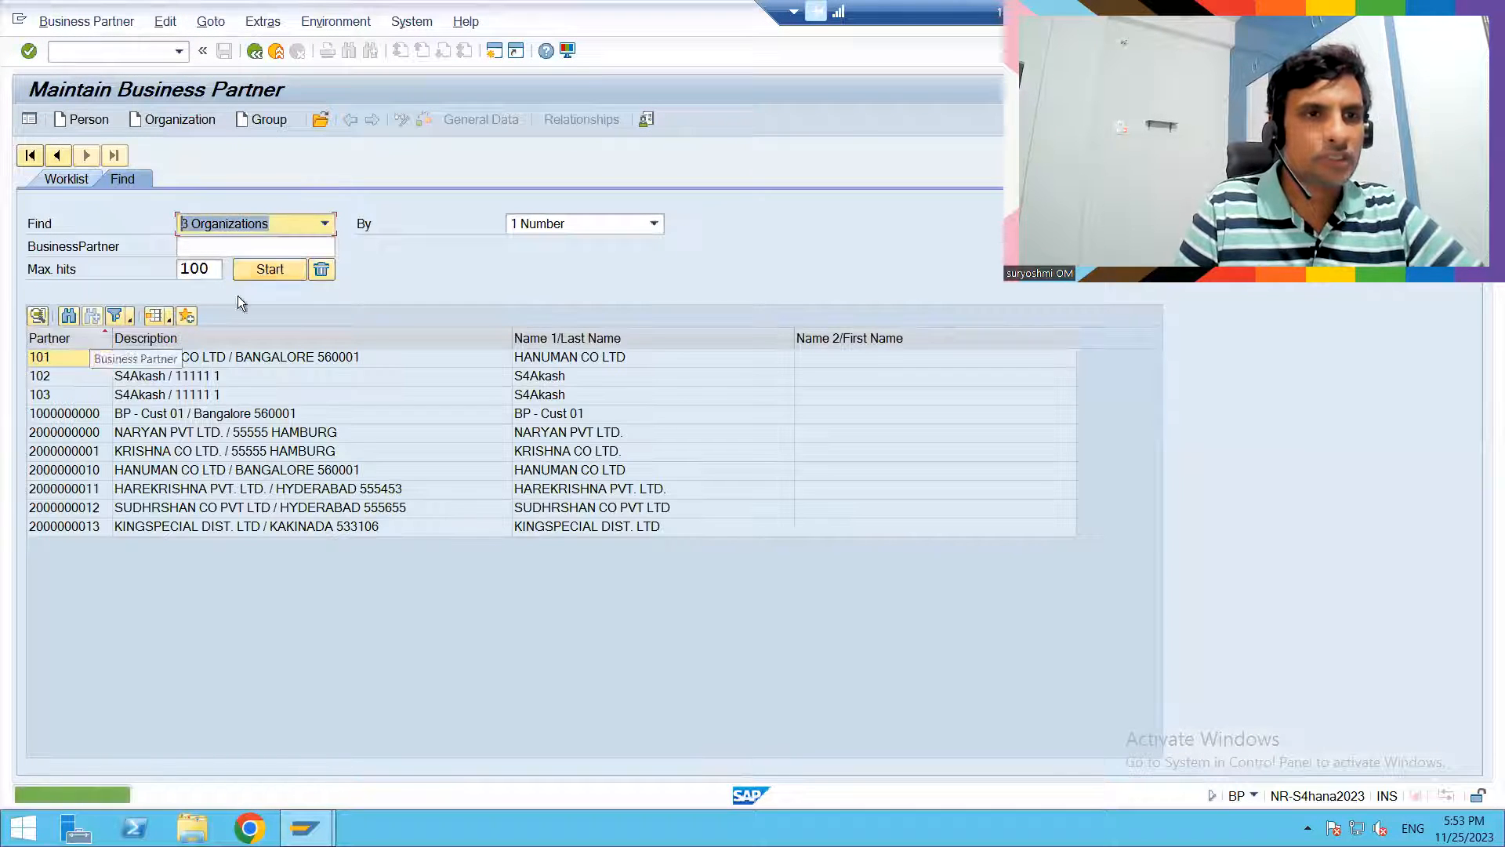
# - Start creating a person business partner in the BP role BUP001 Contact Person
pyautogui.click(91, 125)
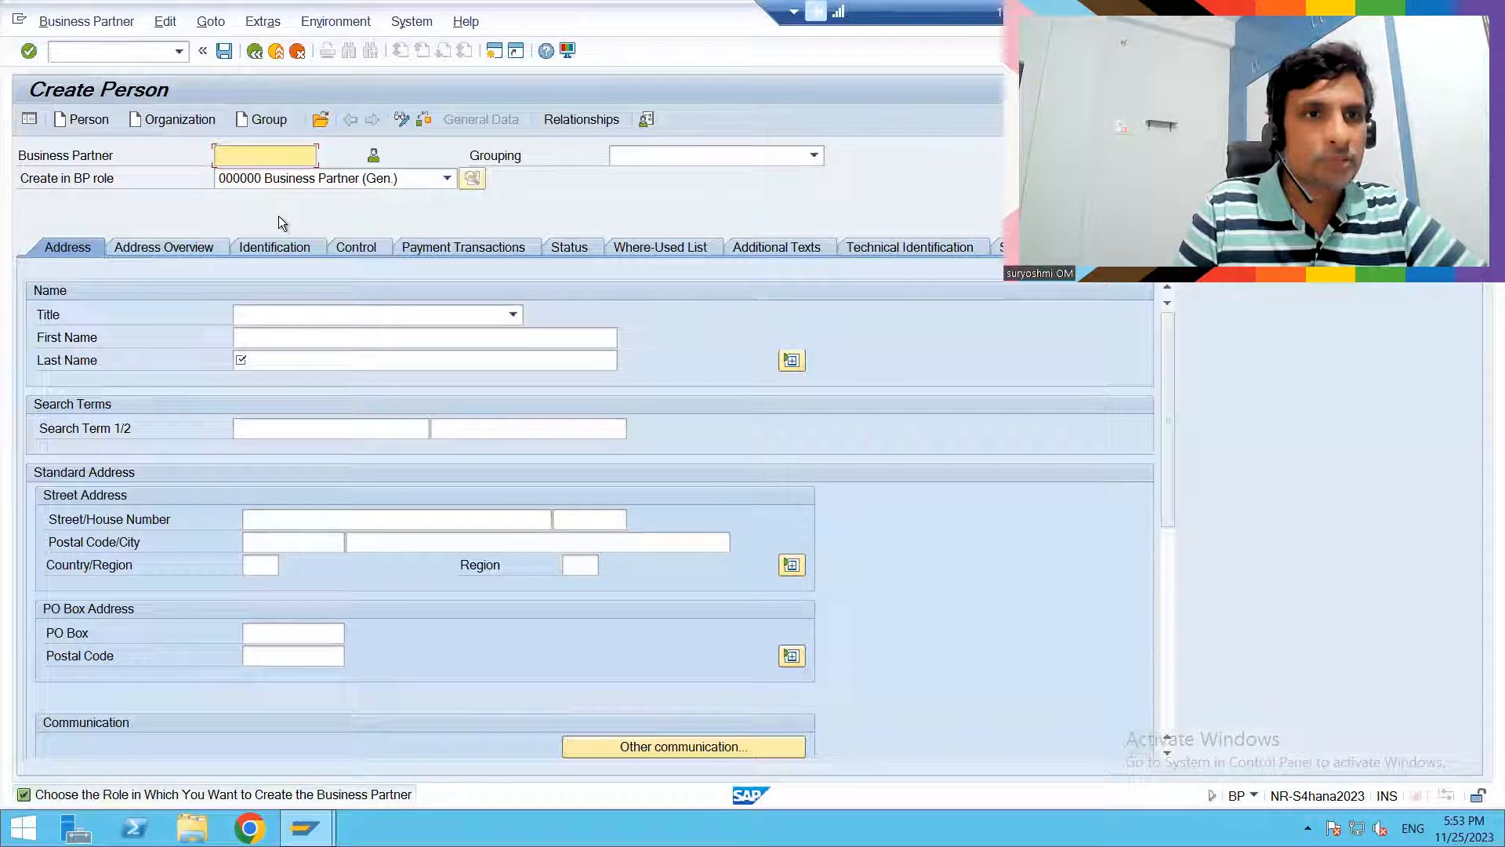
pyautogui.click(280, 181)
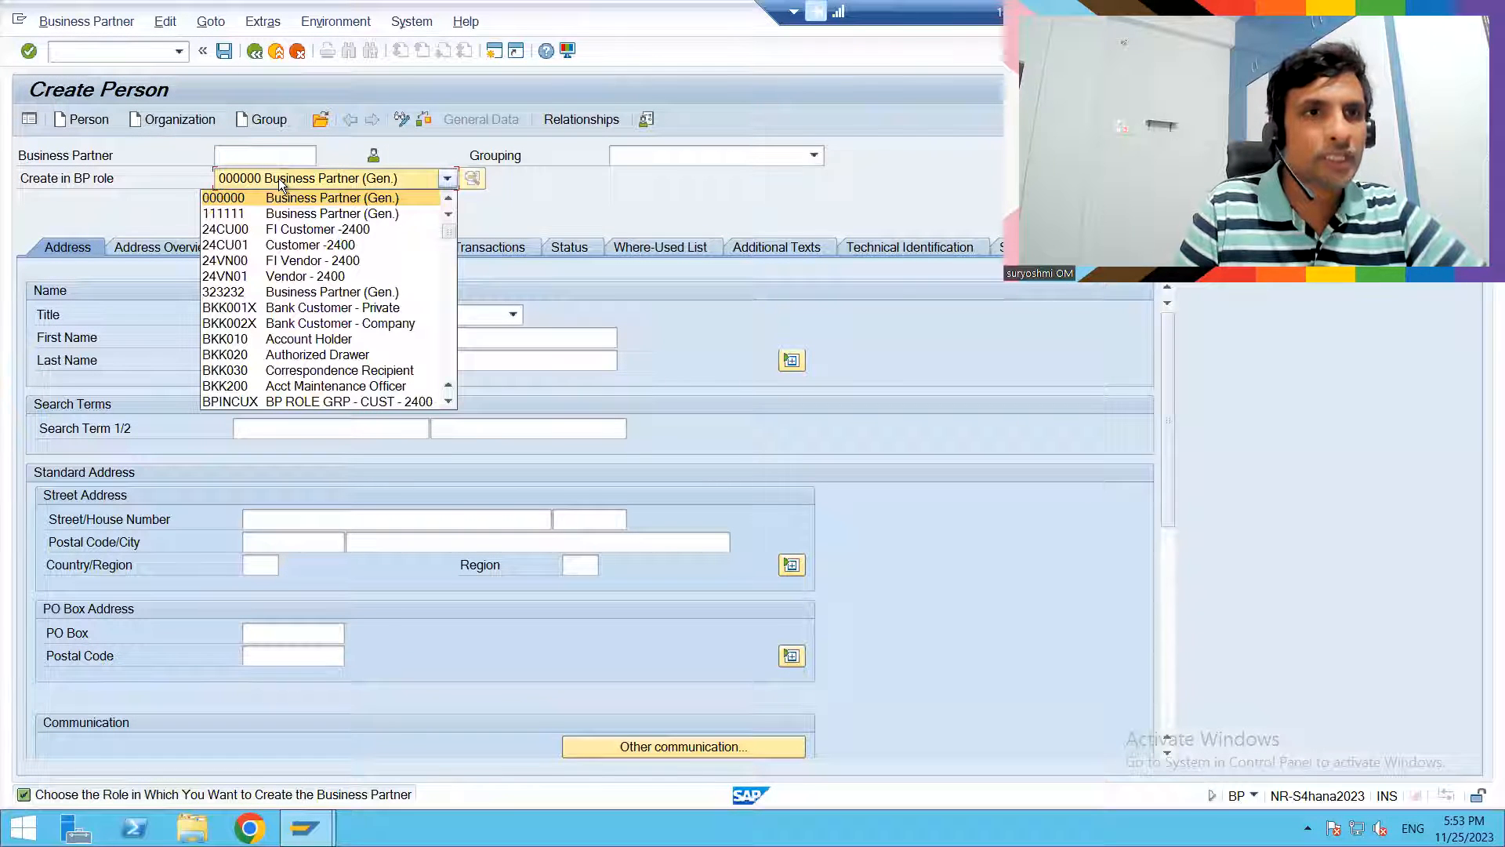
pyautogui.click(274, 199)
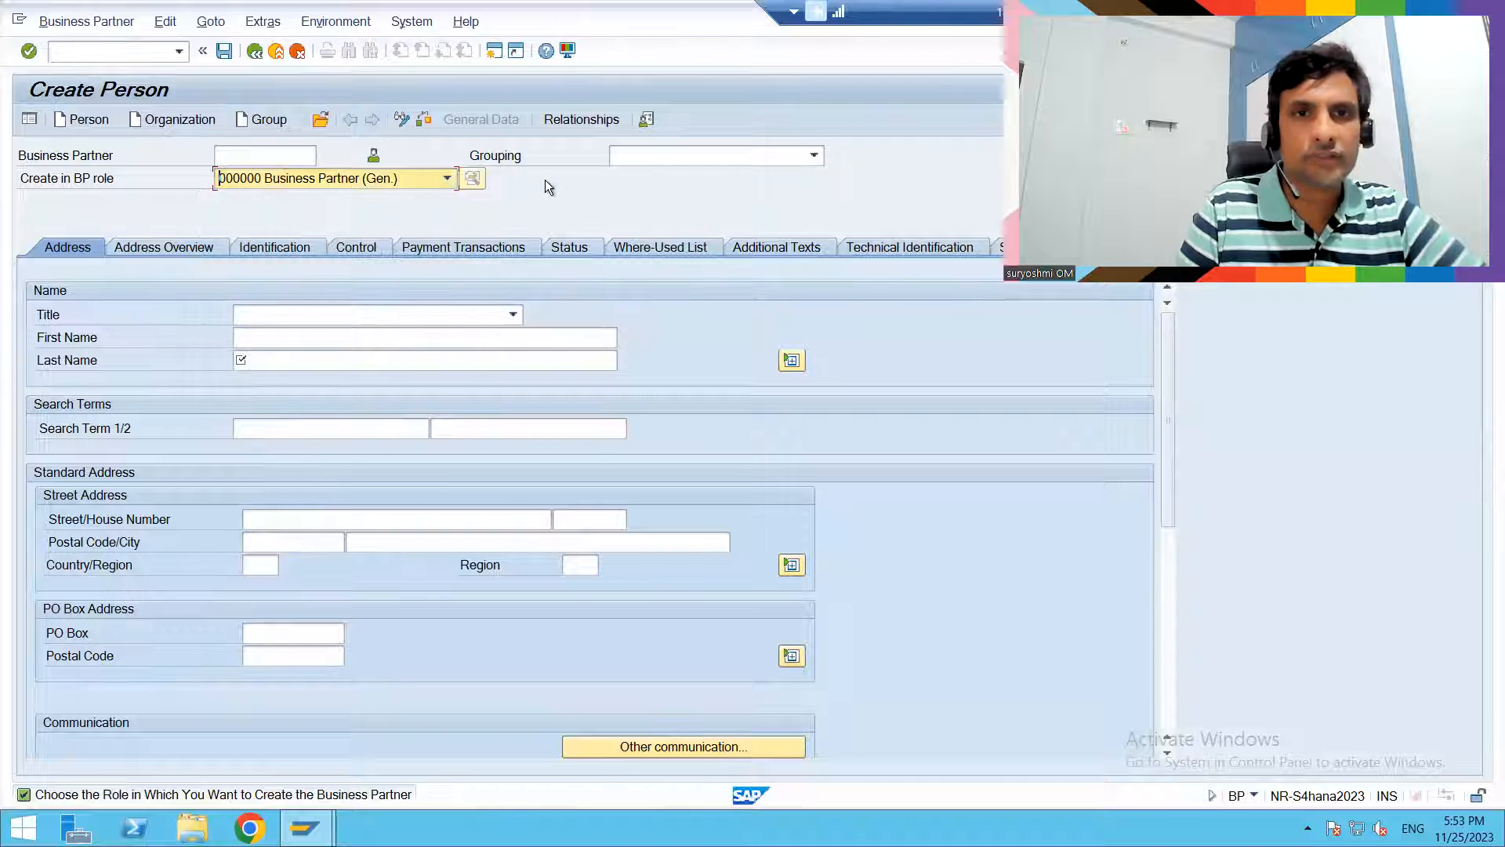
pyautogui.click(374, 178)
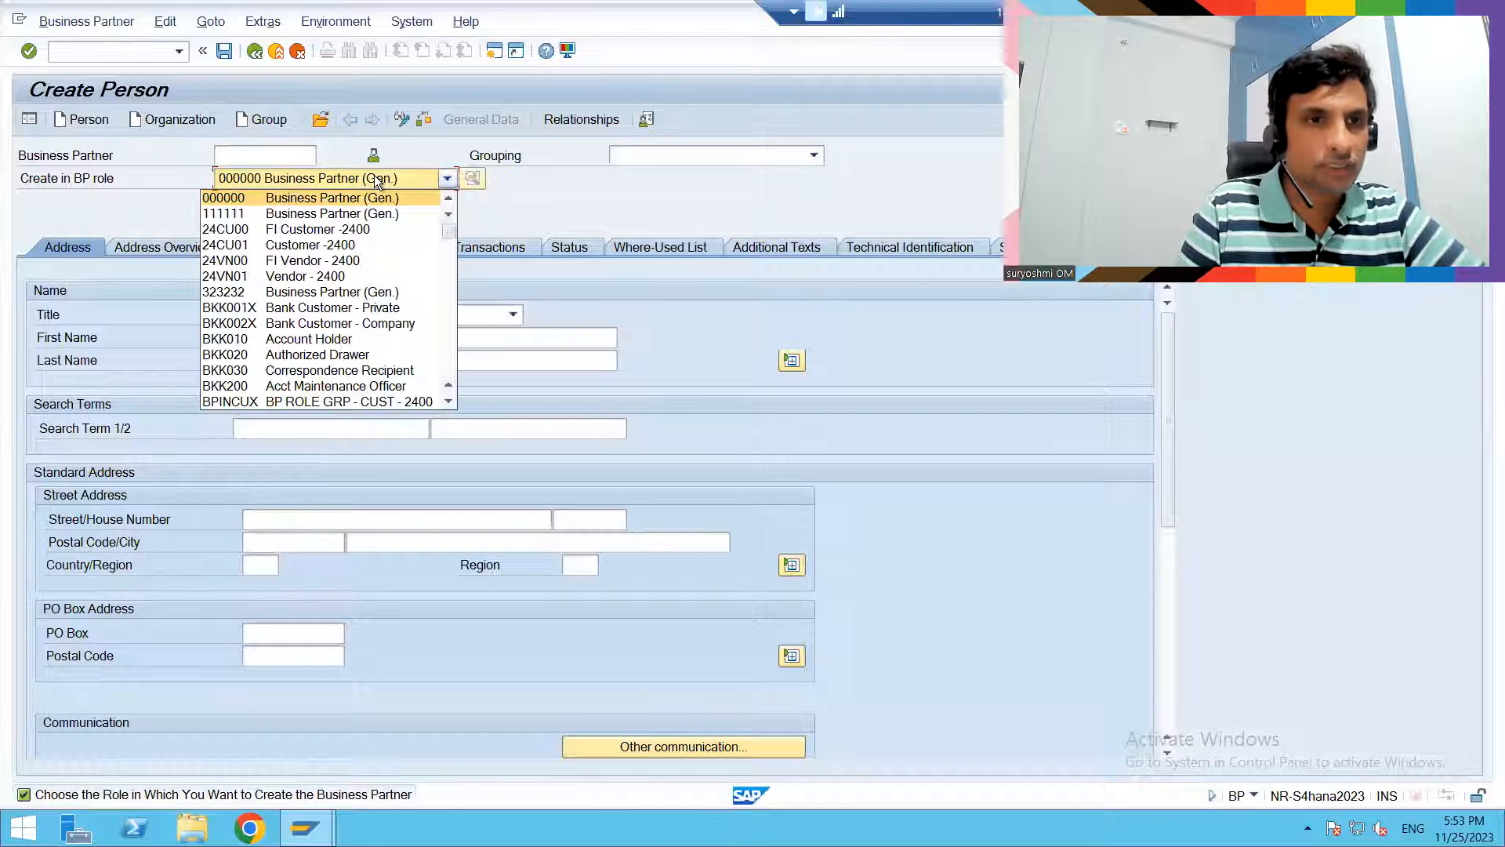
pyautogui.click(447, 402)
pyautogui.click(447, 402)
pyautogui.click(447, 403)
pyautogui.click(447, 402)
pyautogui.click(447, 403)
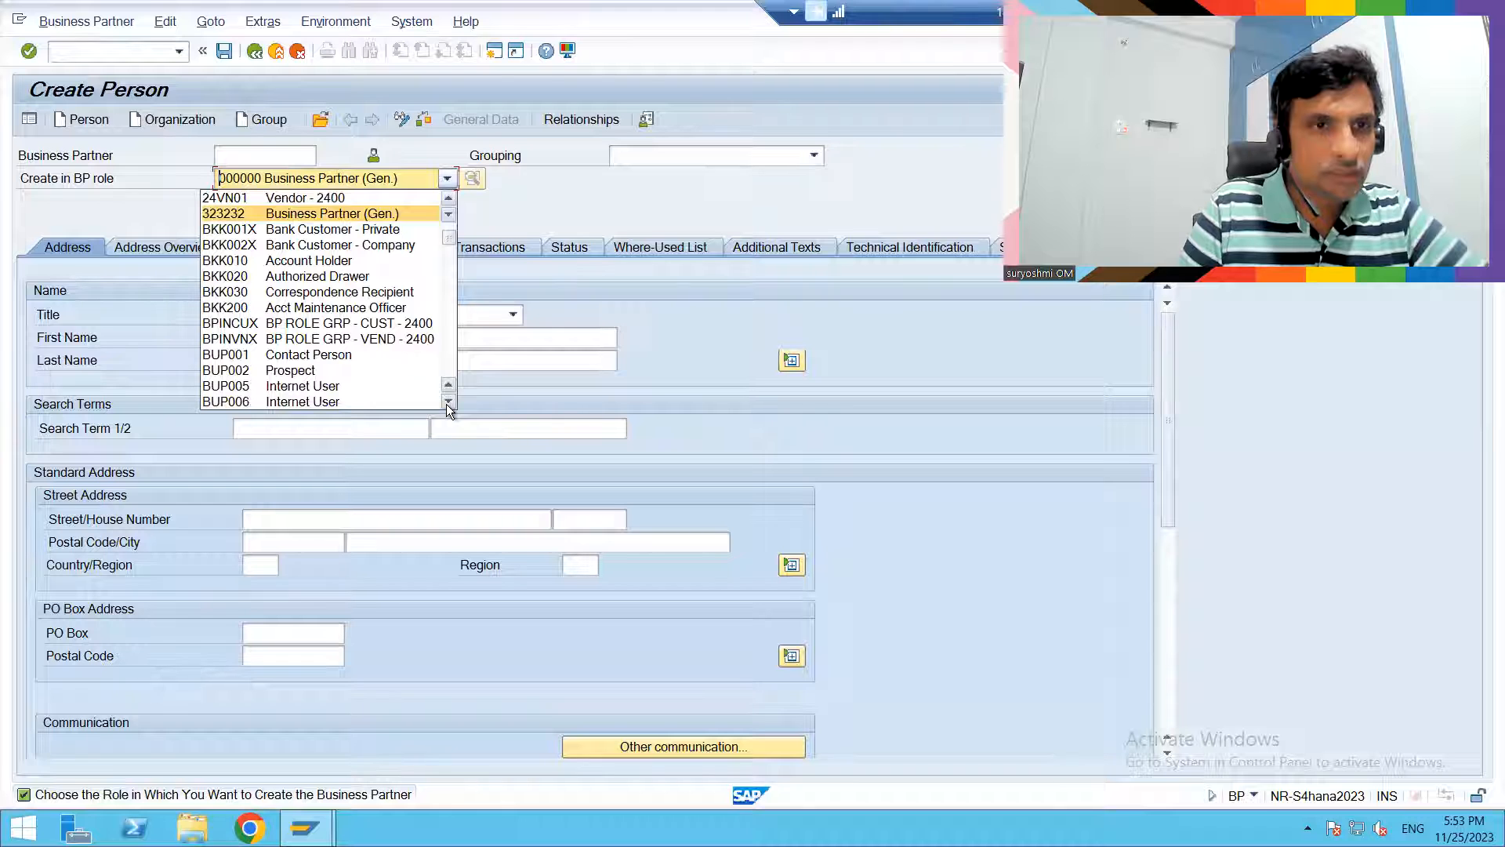
pyautogui.click(327, 360)
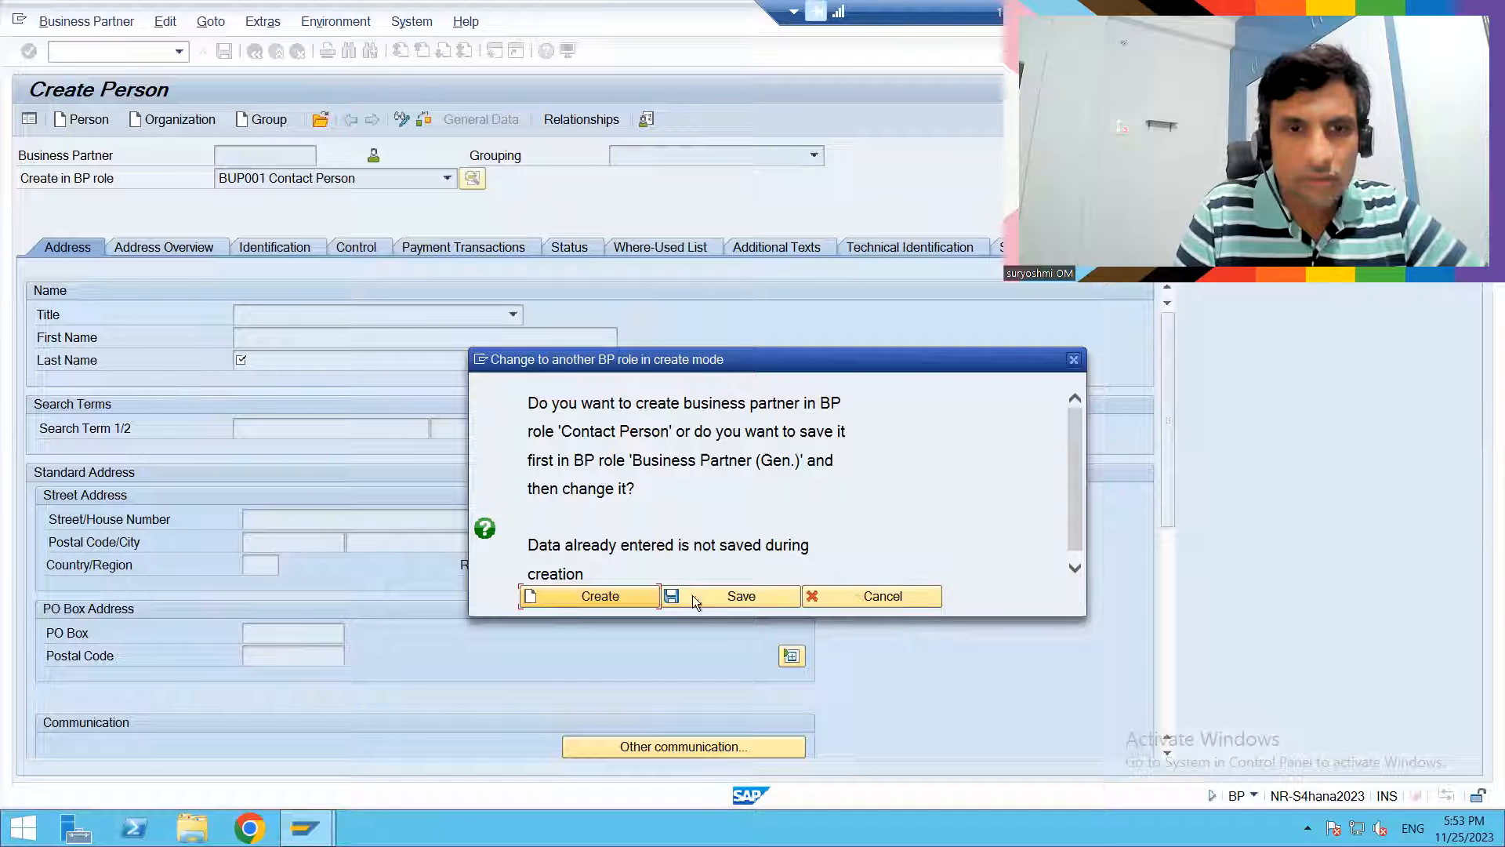
pyautogui.click(577, 597)
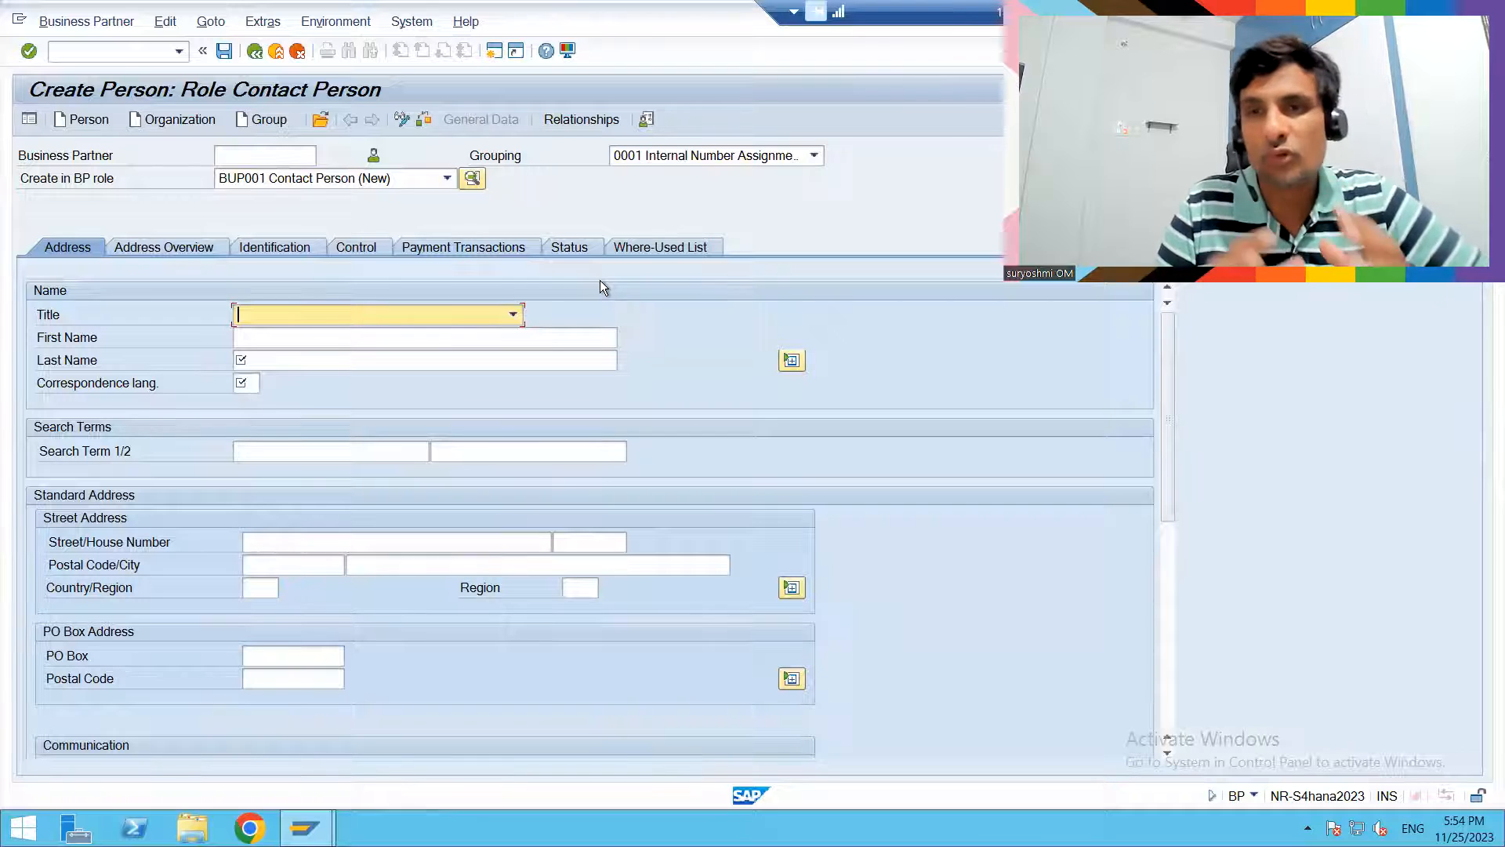
# - Look through the available groupings for the new person and choose 0001 Internal Number Assignment
pyautogui.click(721, 158)
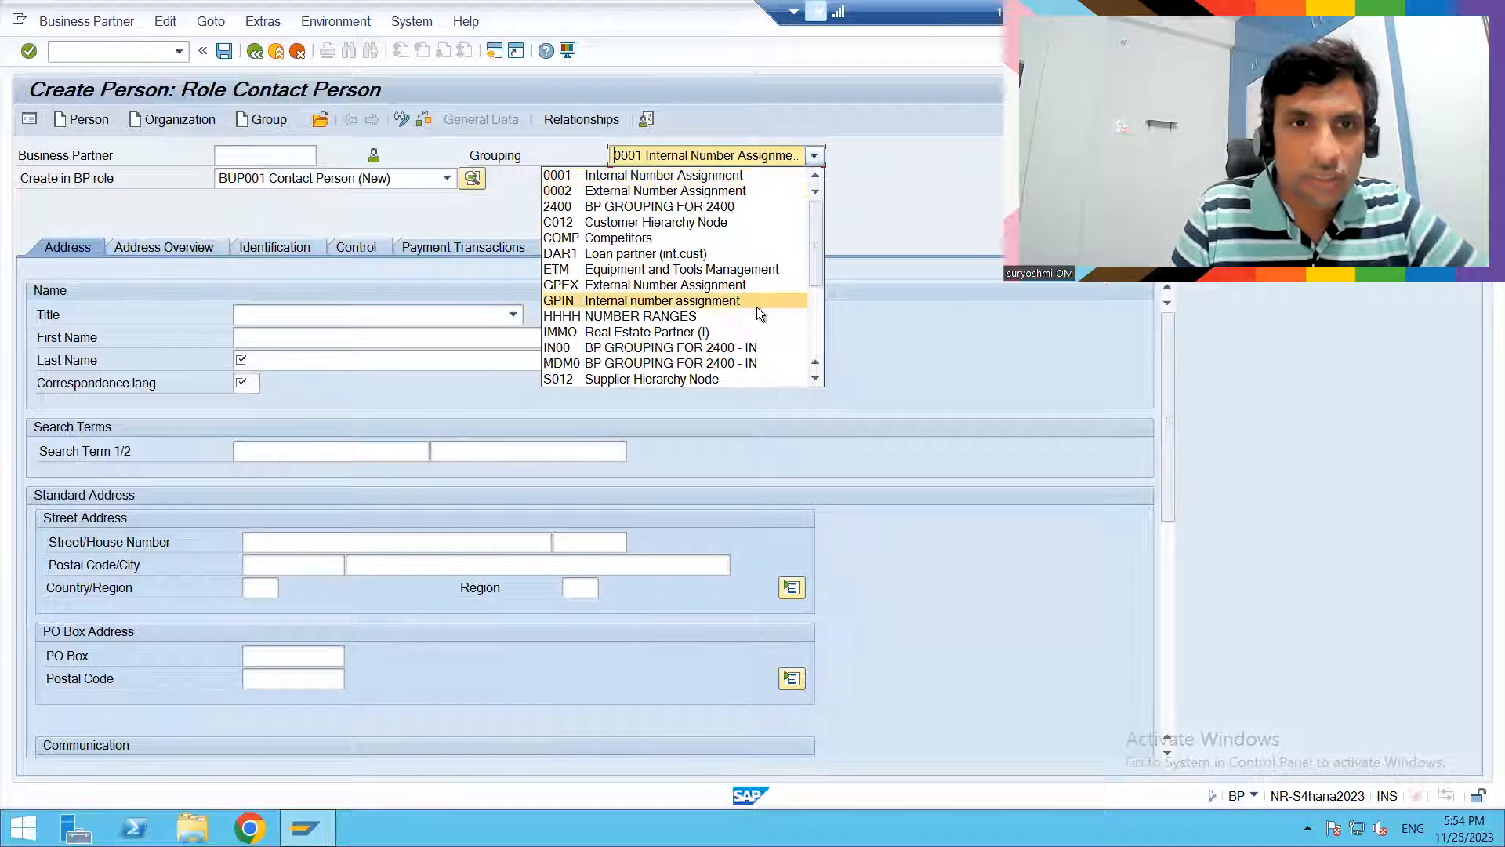
pyautogui.scroll(-7, 815, 380)
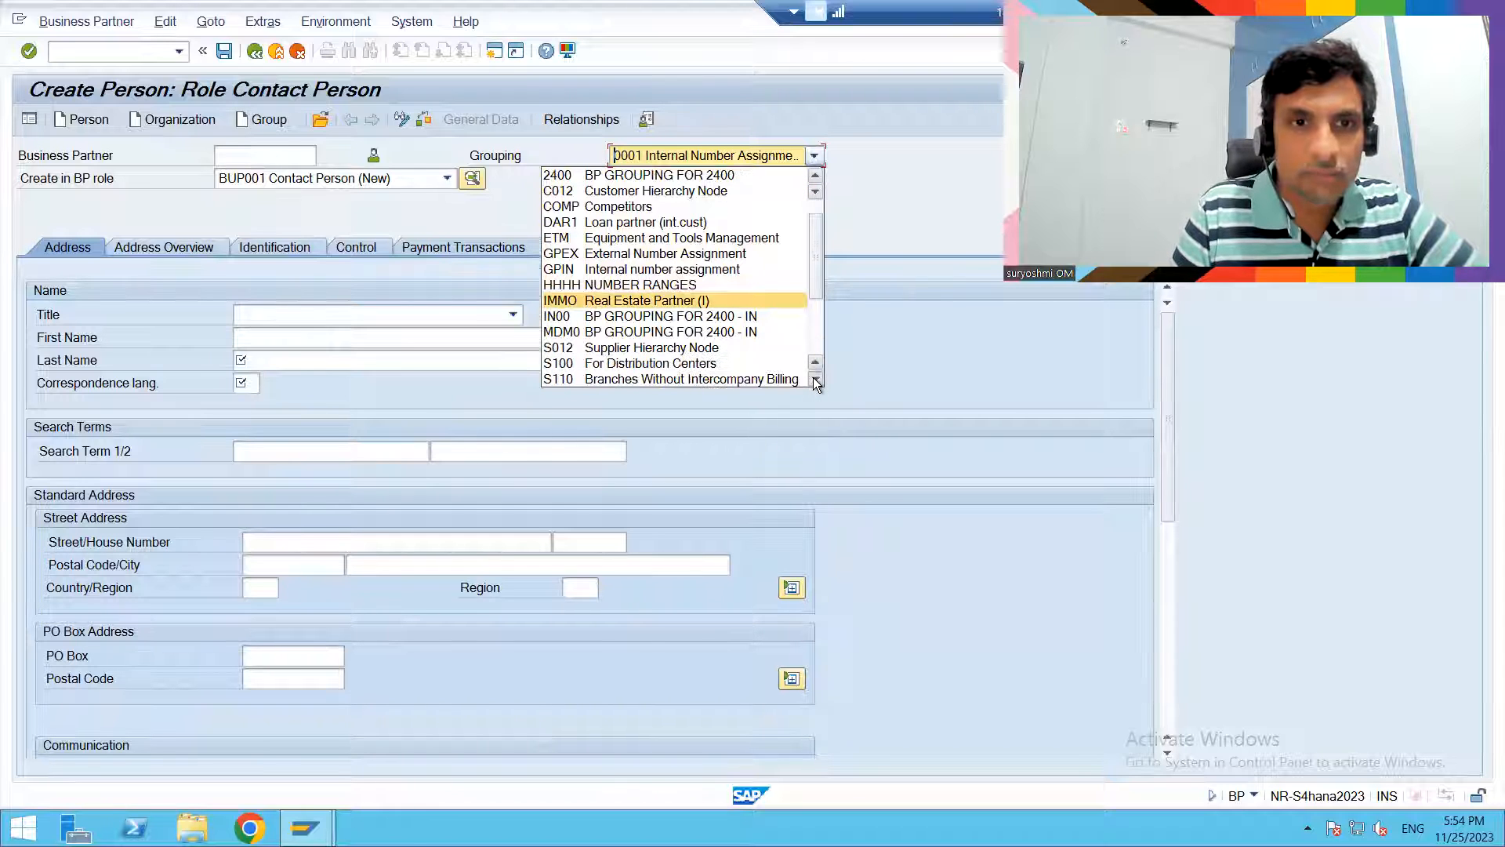
pyautogui.scroll(-4, 816, 382)
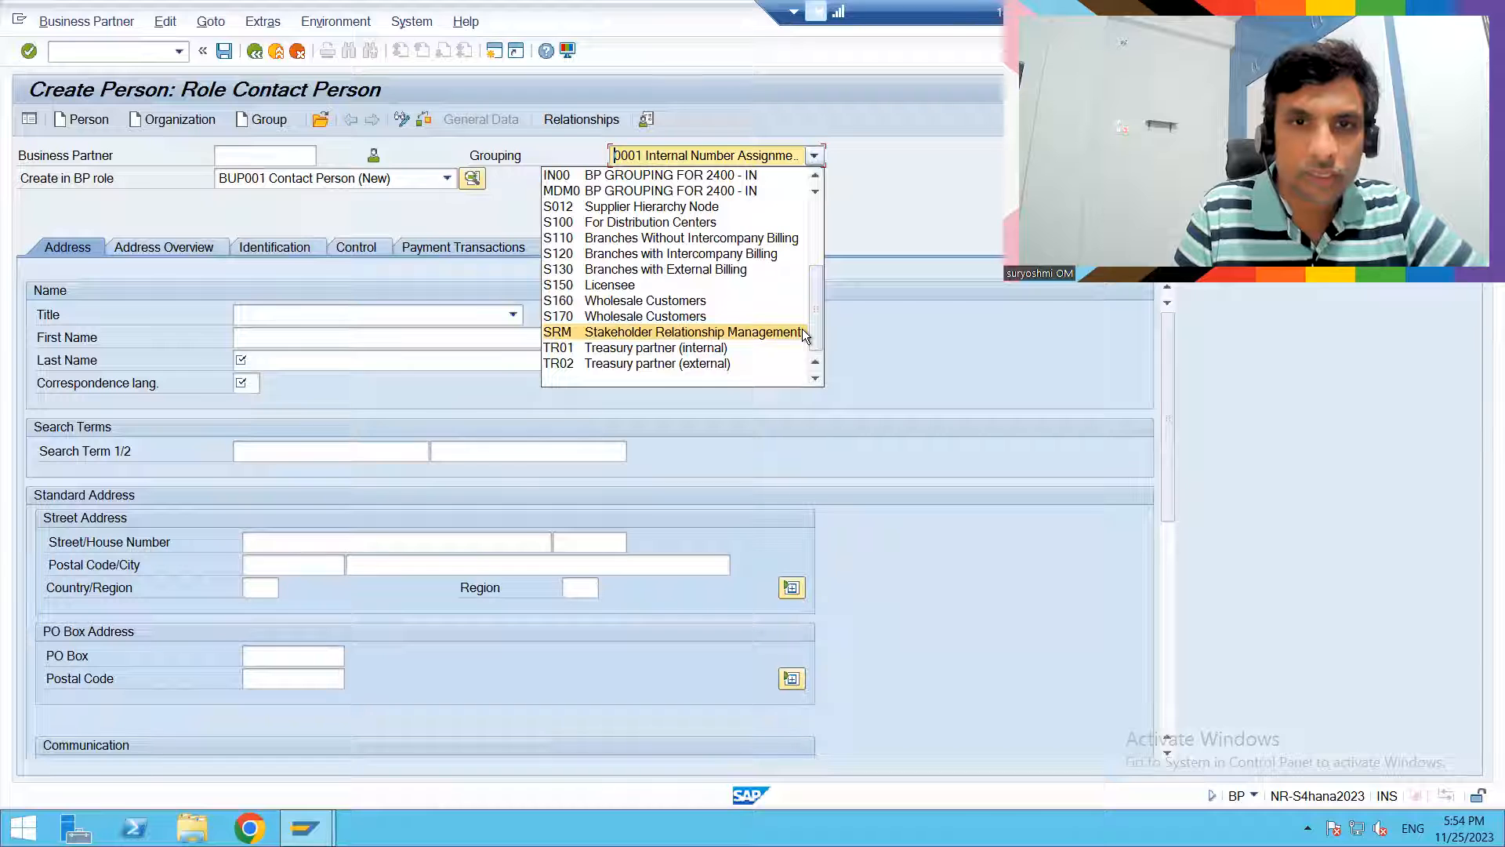
pyautogui.moveTo(816, 328); pyautogui.dragTo(815, 261)
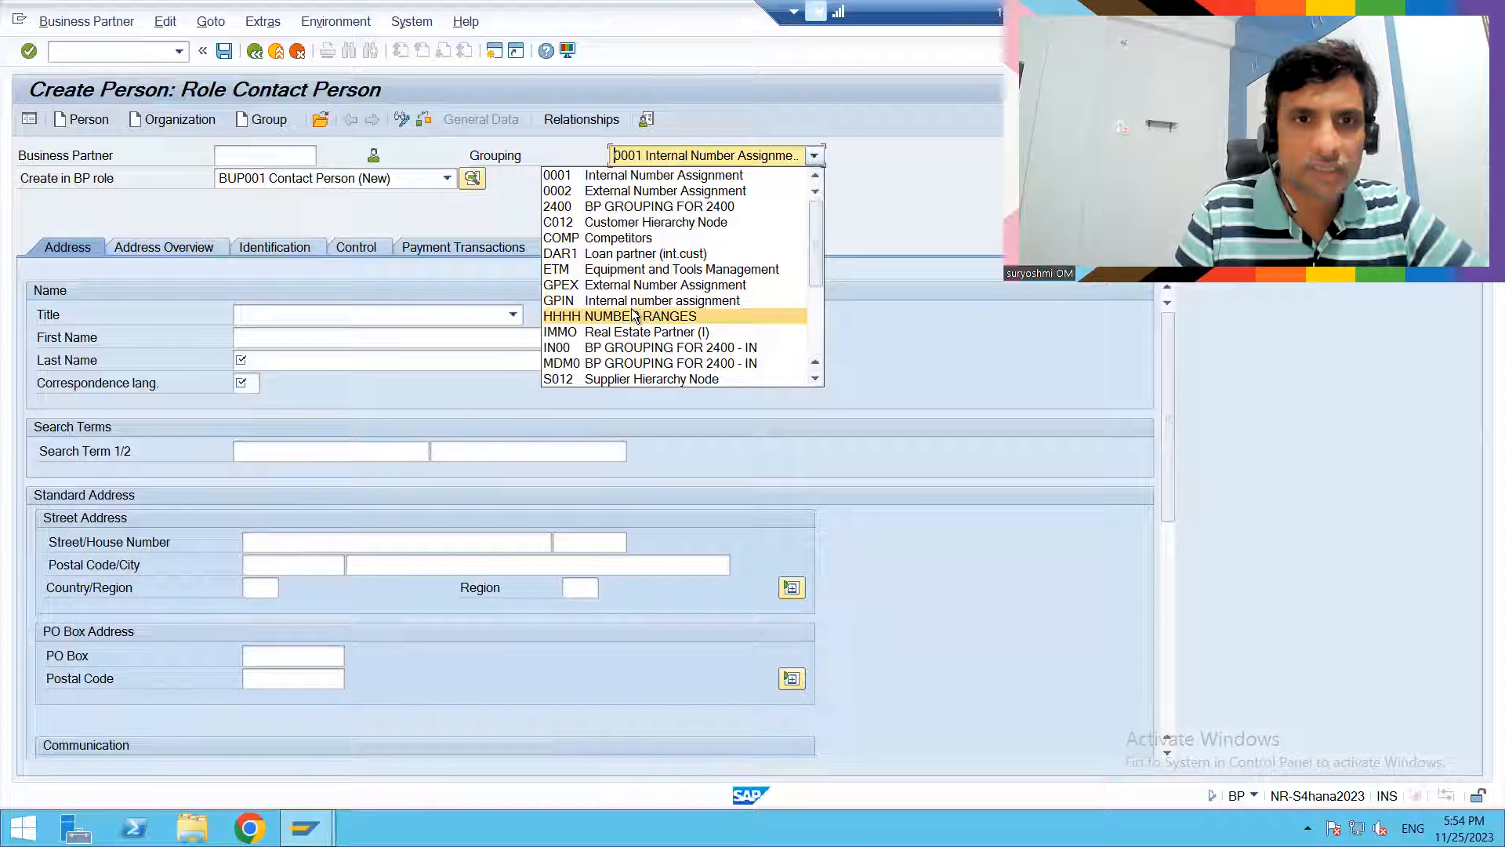
pyautogui.click(600, 175)
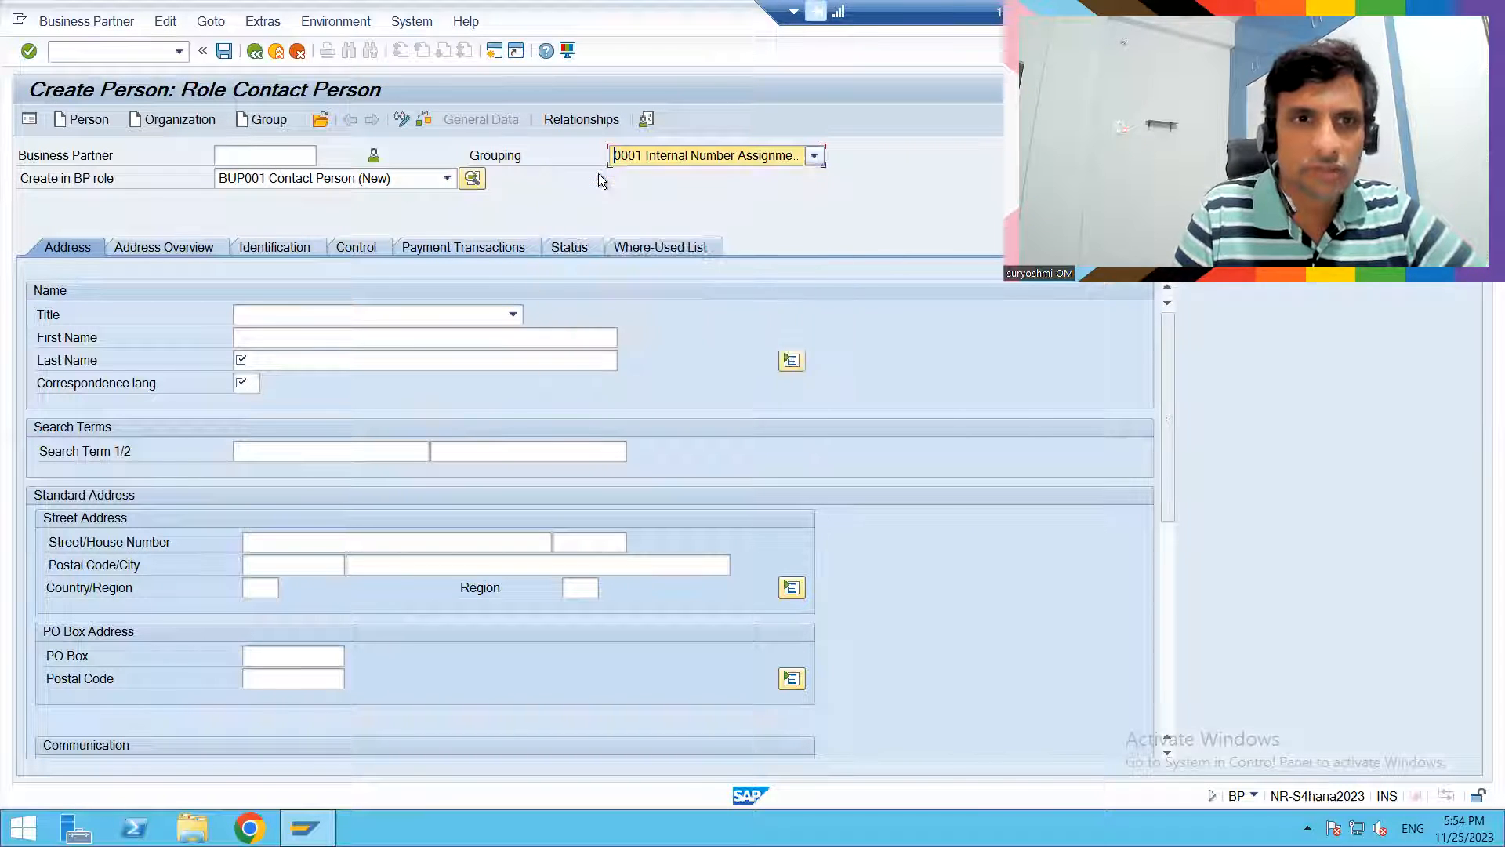
# - Set the title to Mr. and enter the contact person's first and last name
pyautogui.click(420, 311)
pyautogui.click(353, 350)
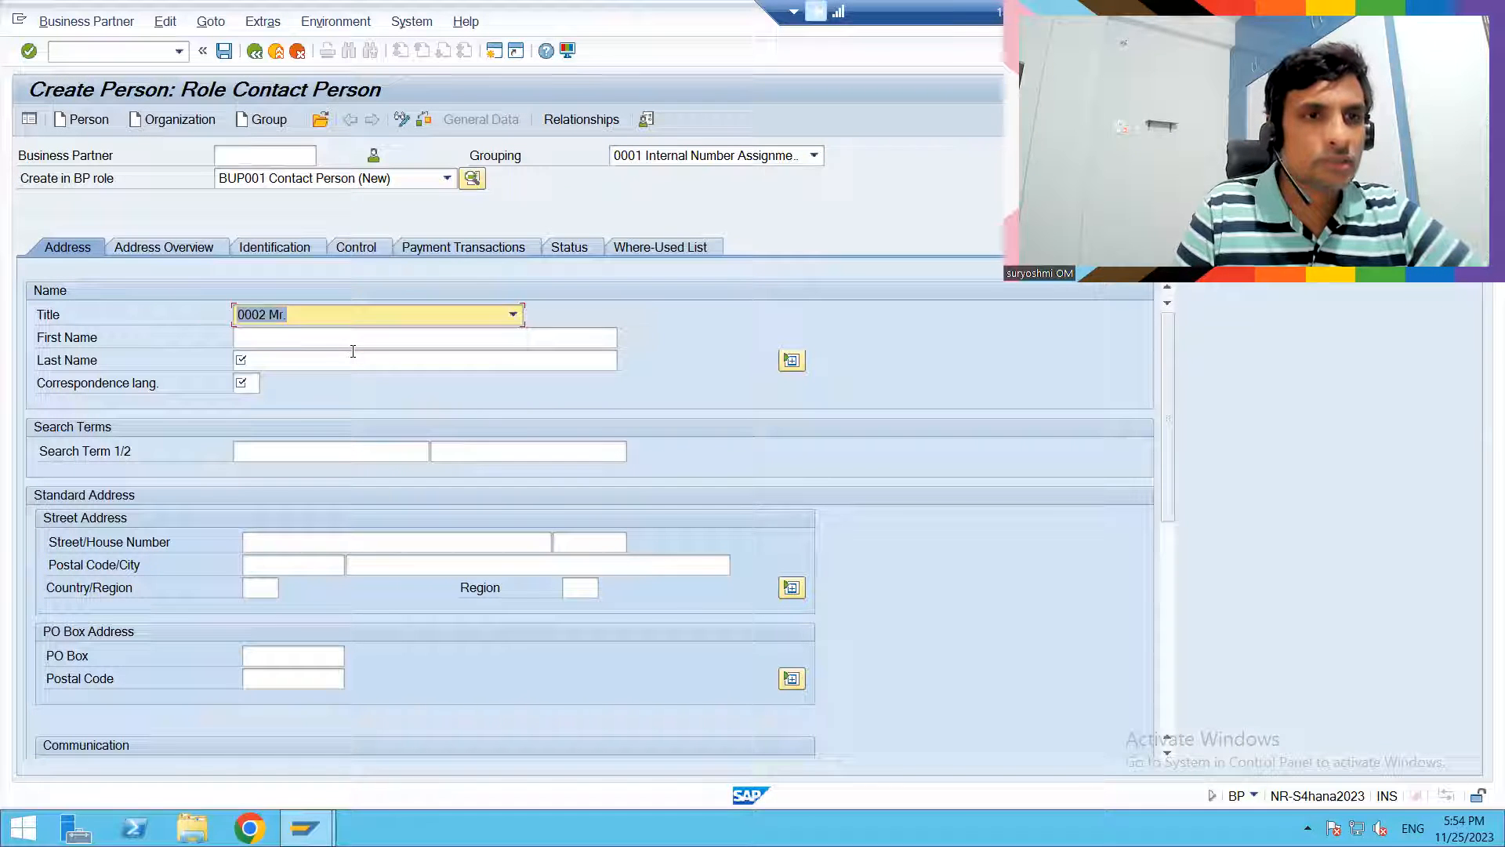
pyautogui.click(328, 341)
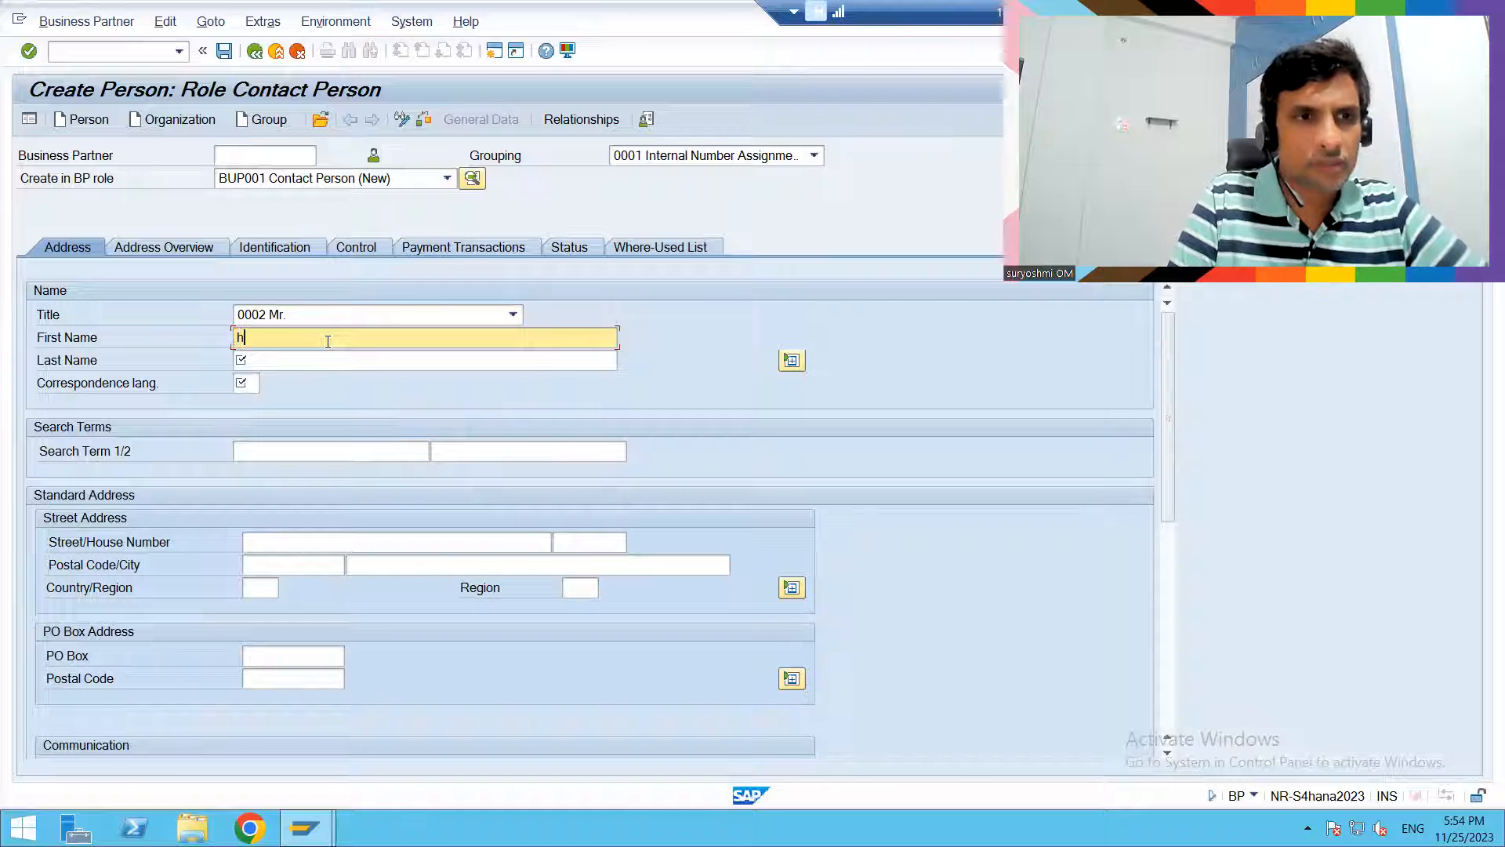
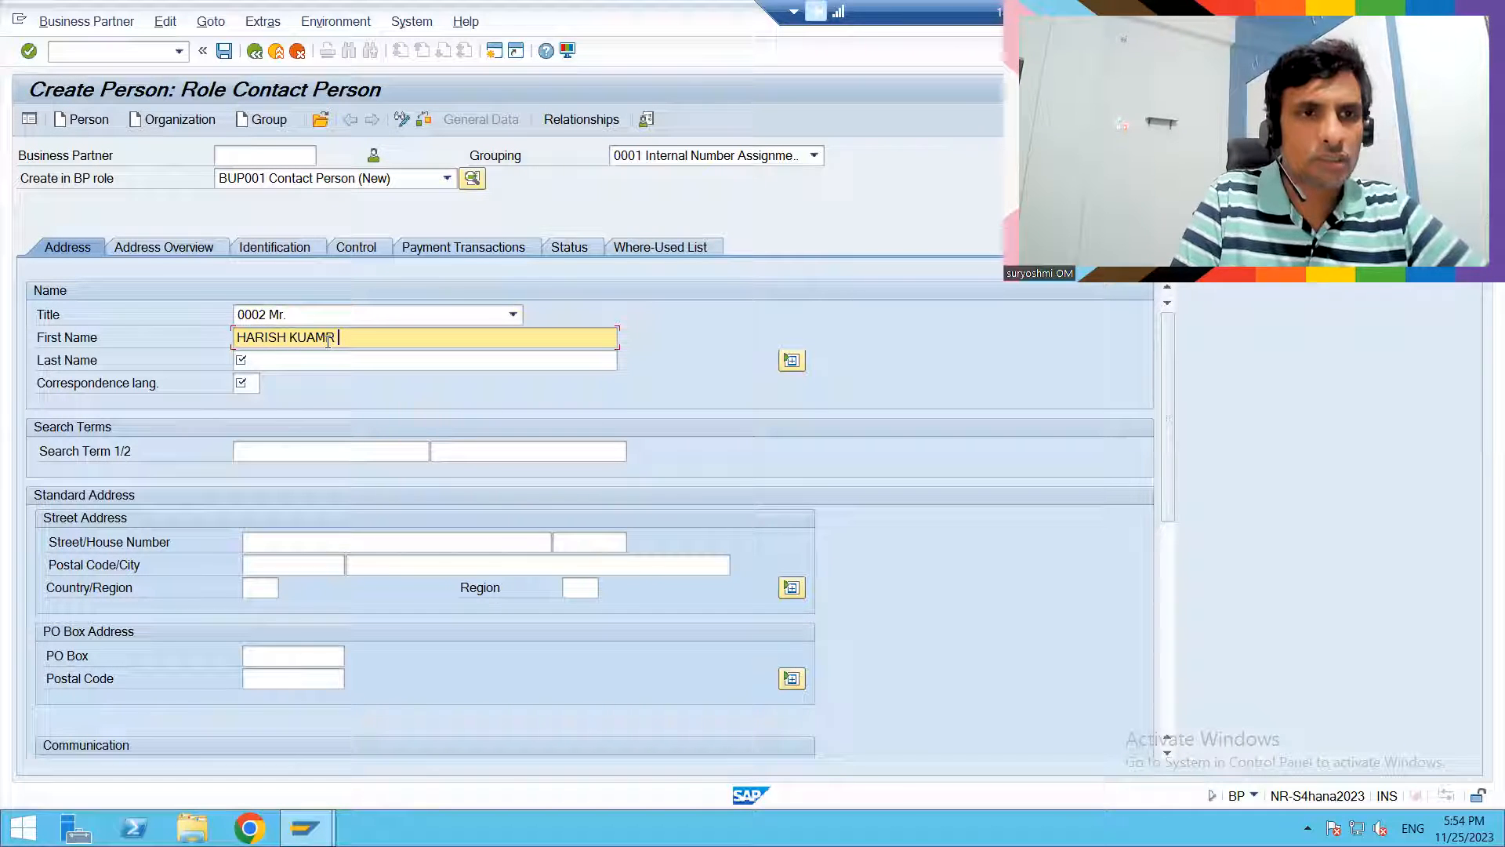
pyautogui.click(292, 359)
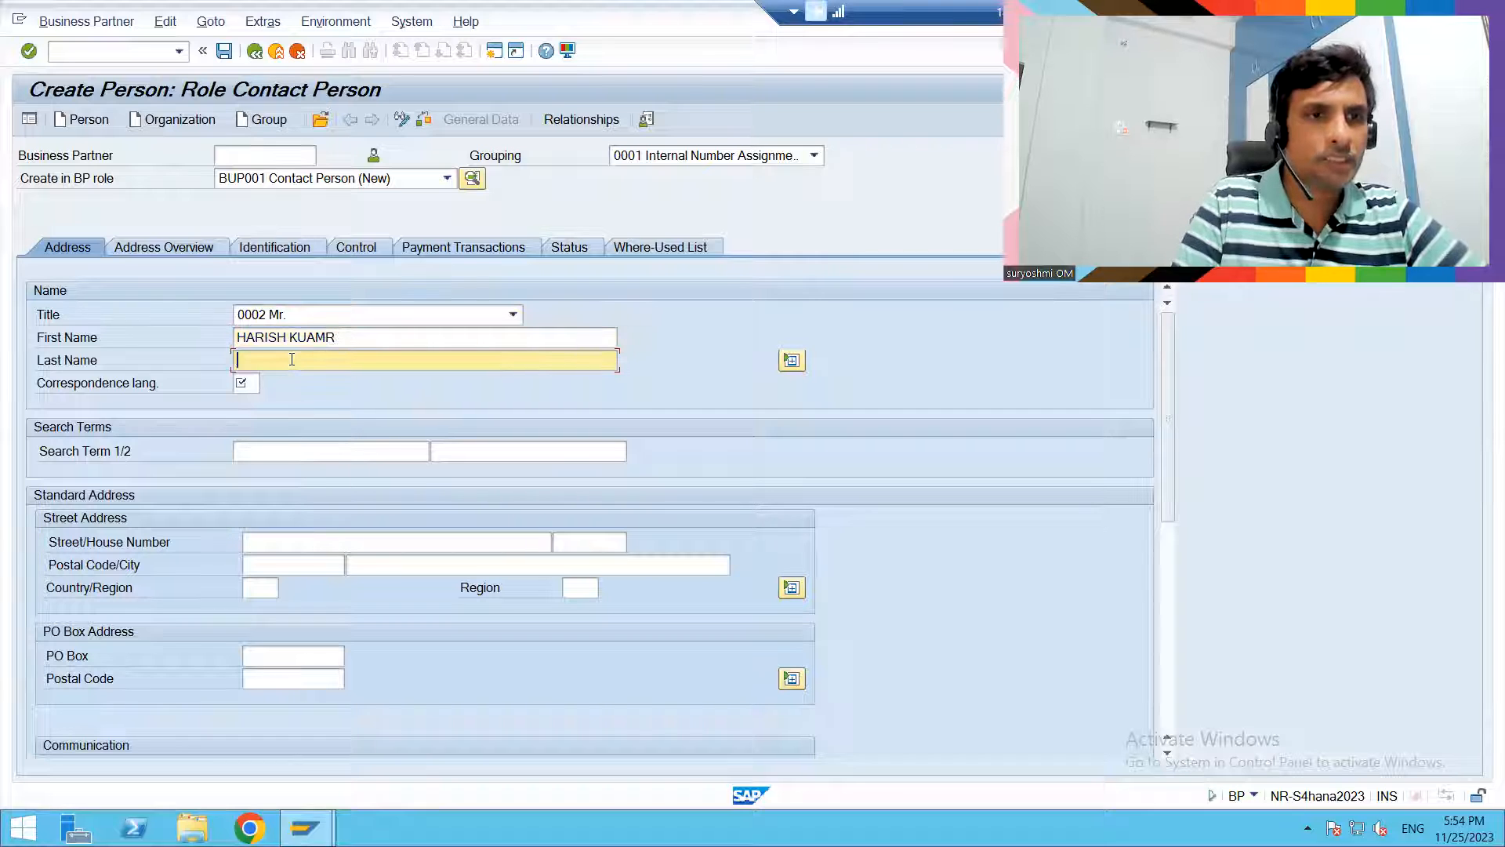
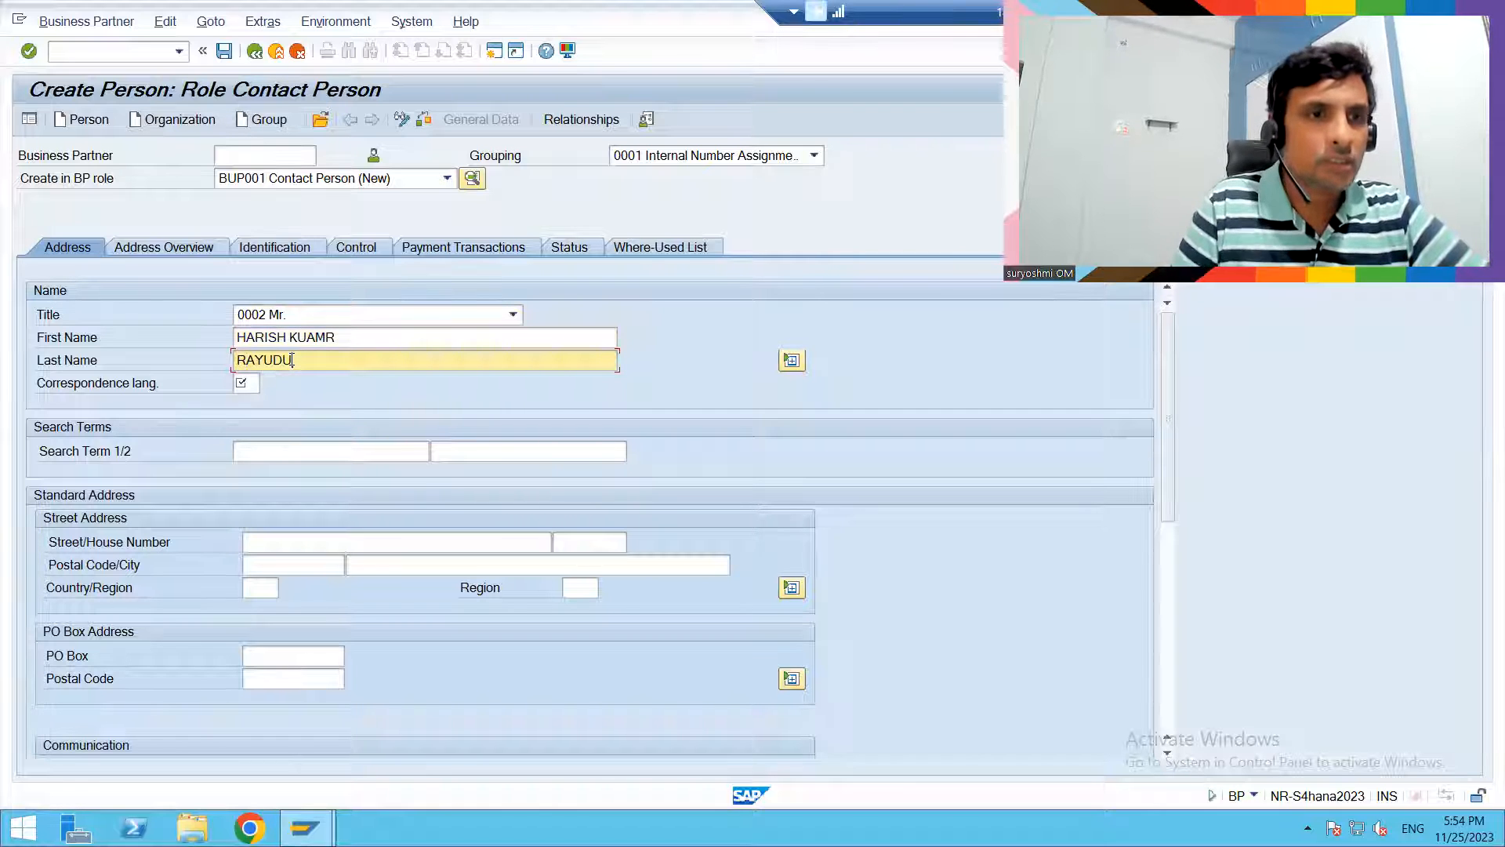
# - Set the correspondence language to EN and enter H001 as the first search term
pyautogui.click(244, 382)
pyautogui.write('EN')
pyautogui.click(236, 447)
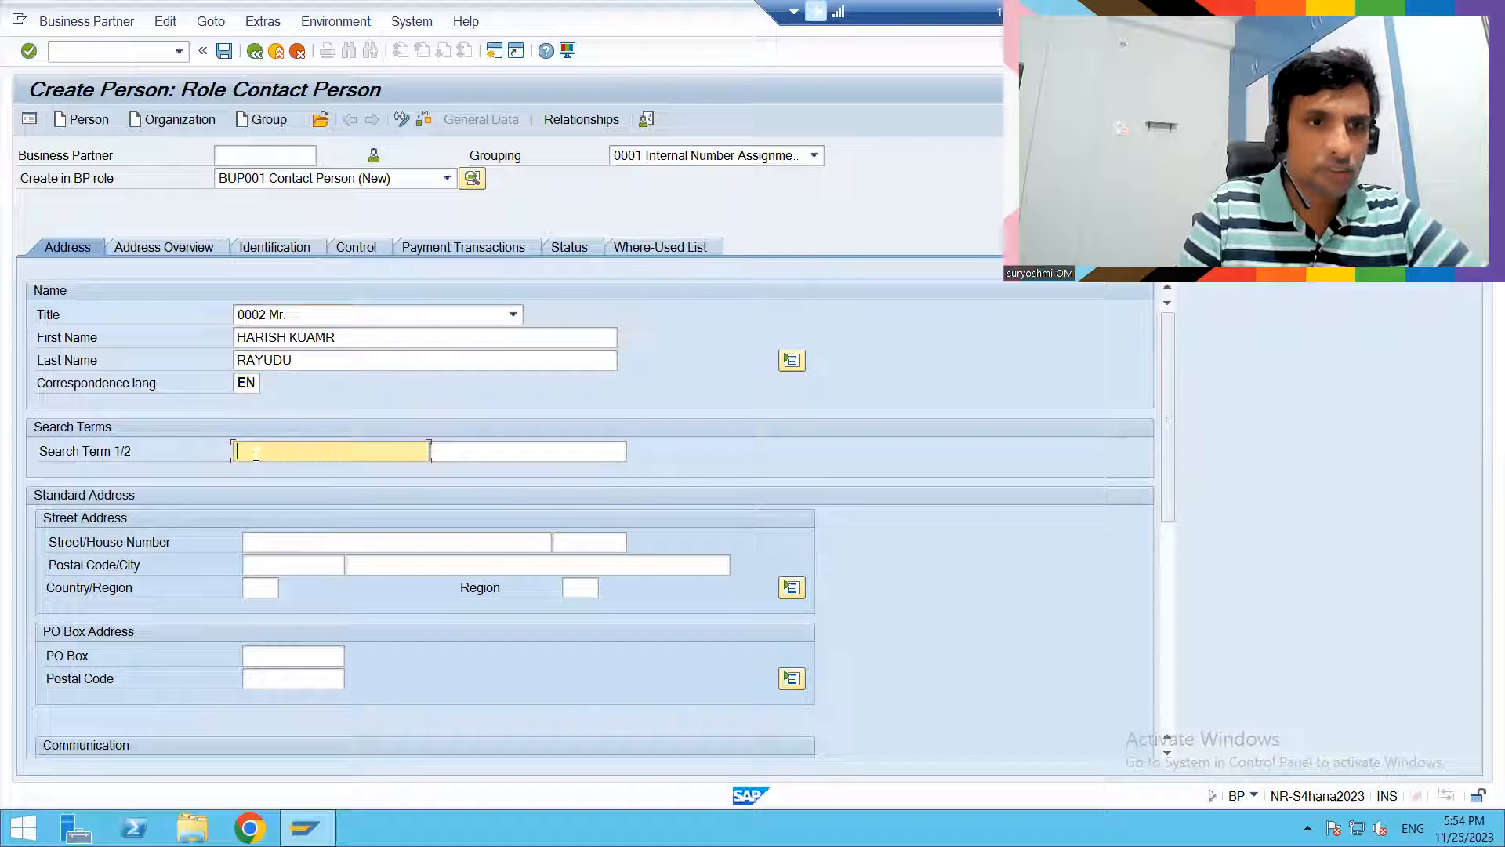
pyautogui.write('H001')
# - Enter the contact person's postal code and city in the standard address
pyautogui.press('Tab')
pyautogui.press('Tab')
pyautogui.press('Tab')
pyautogui.press('Tab')
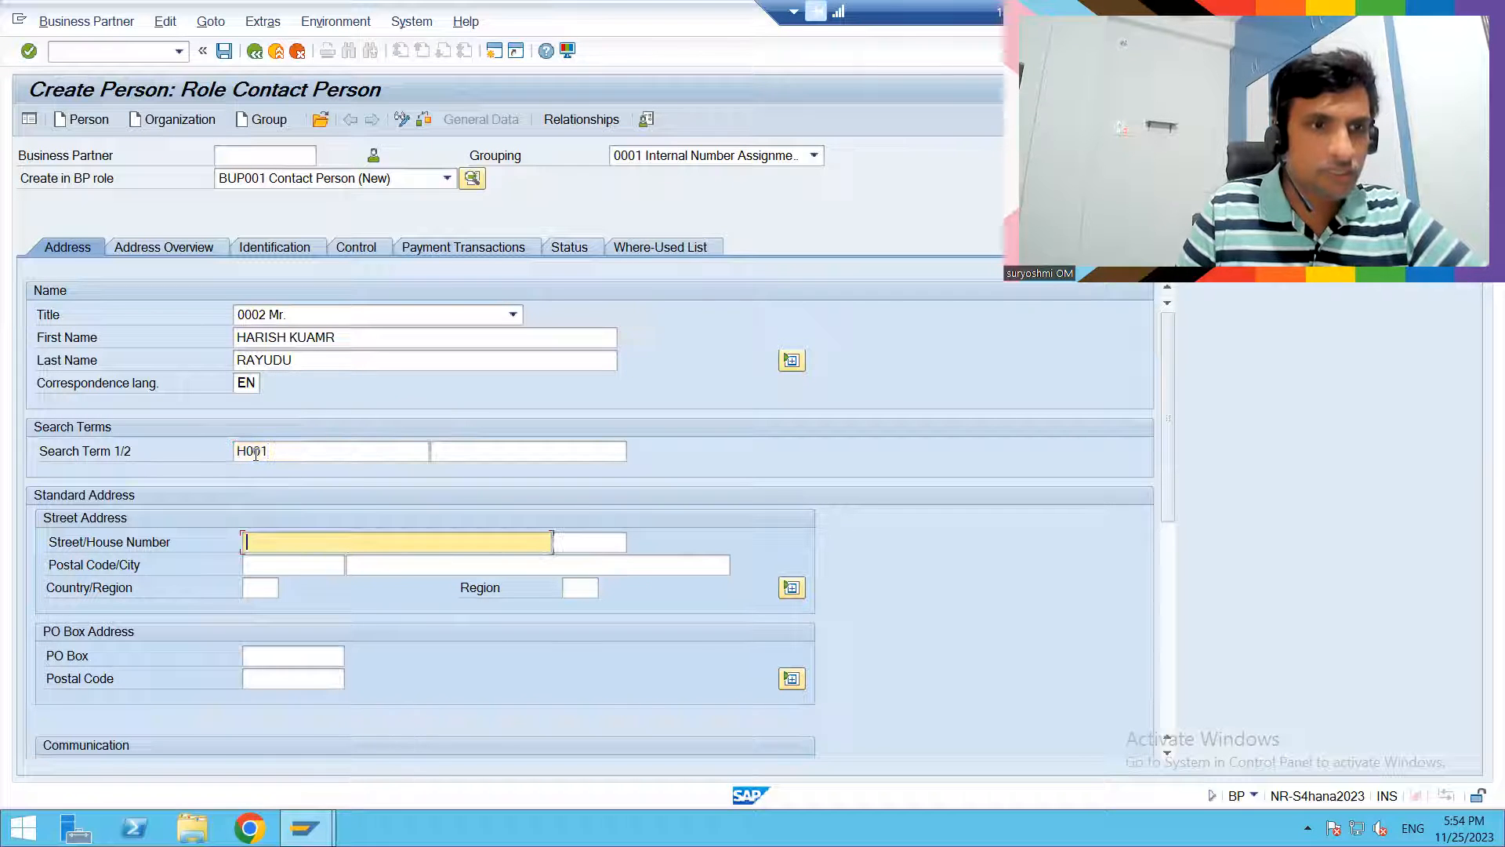
pyautogui.write('533106')
pyautogui.press('Tab')
pyautogui.write('hyderabad')
pyautogui.press('Tab')
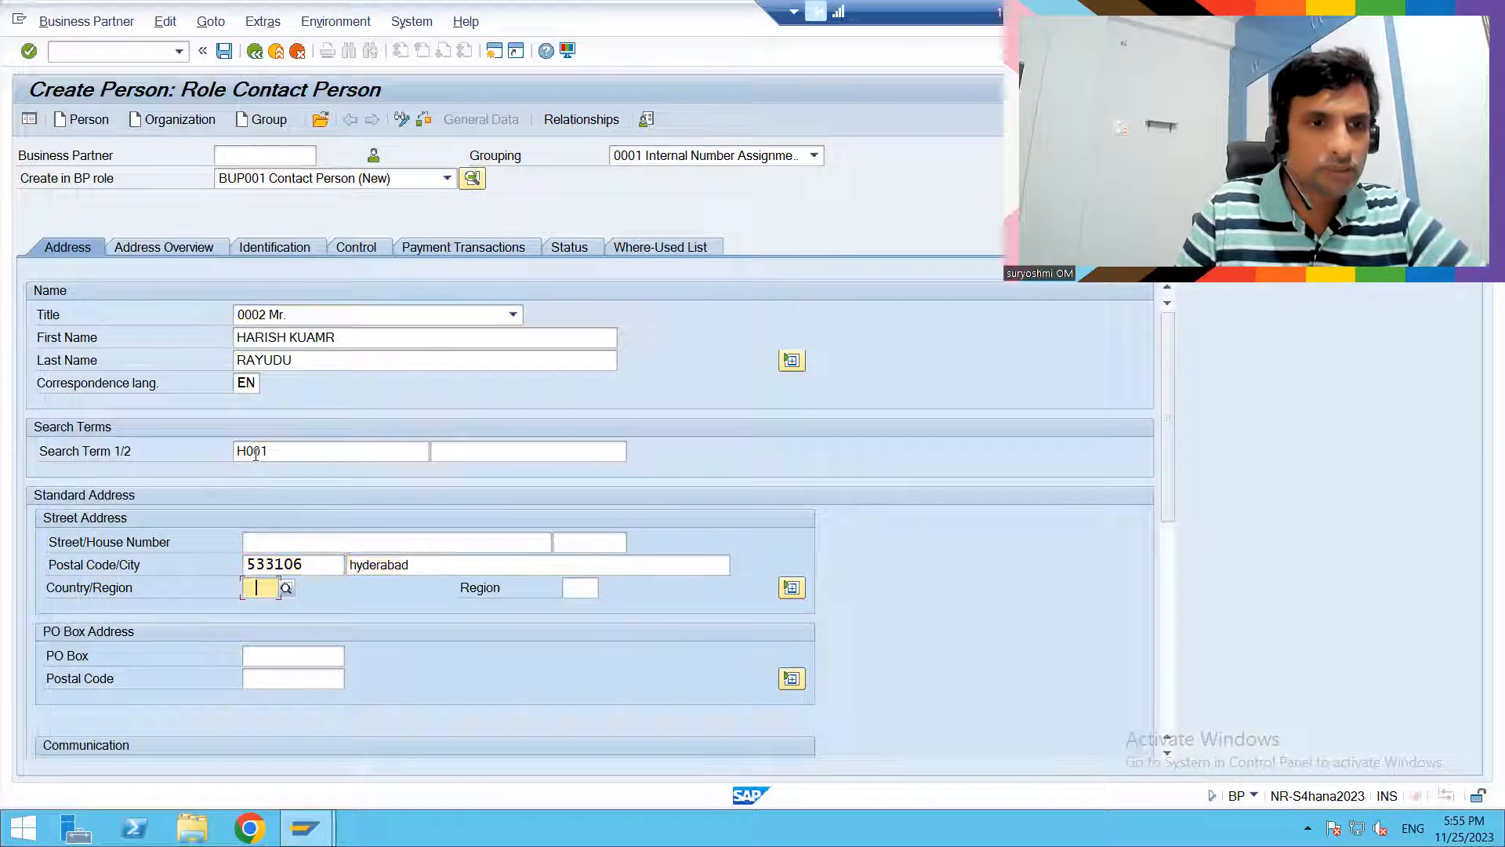
pyautogui.press('Tab')
pyautogui.press('Tab')
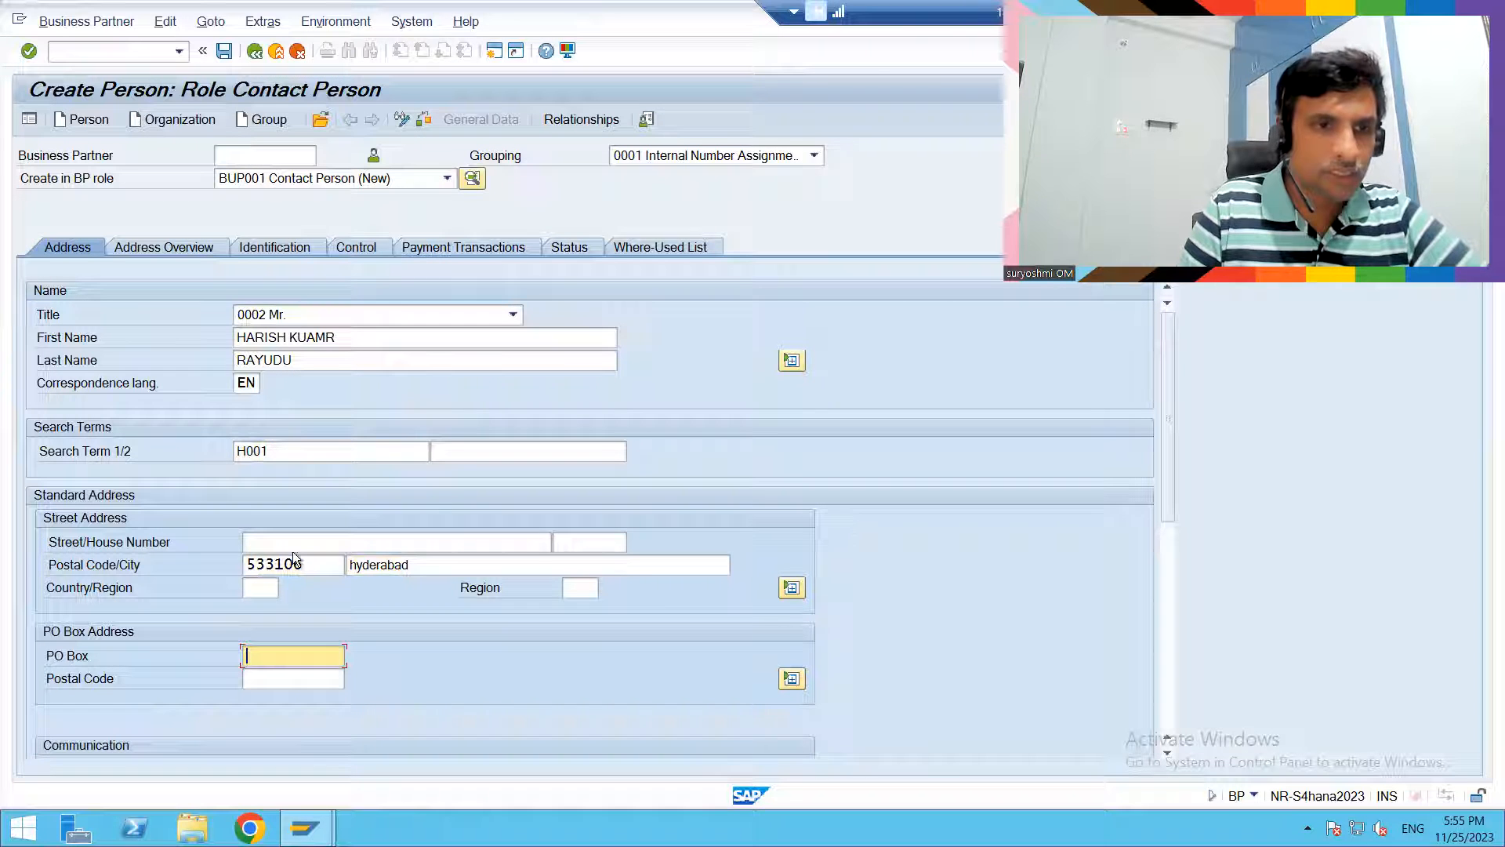
# - Set the standard address country to IN and the region to 36, and validate the entries
pyautogui.click(257, 586)
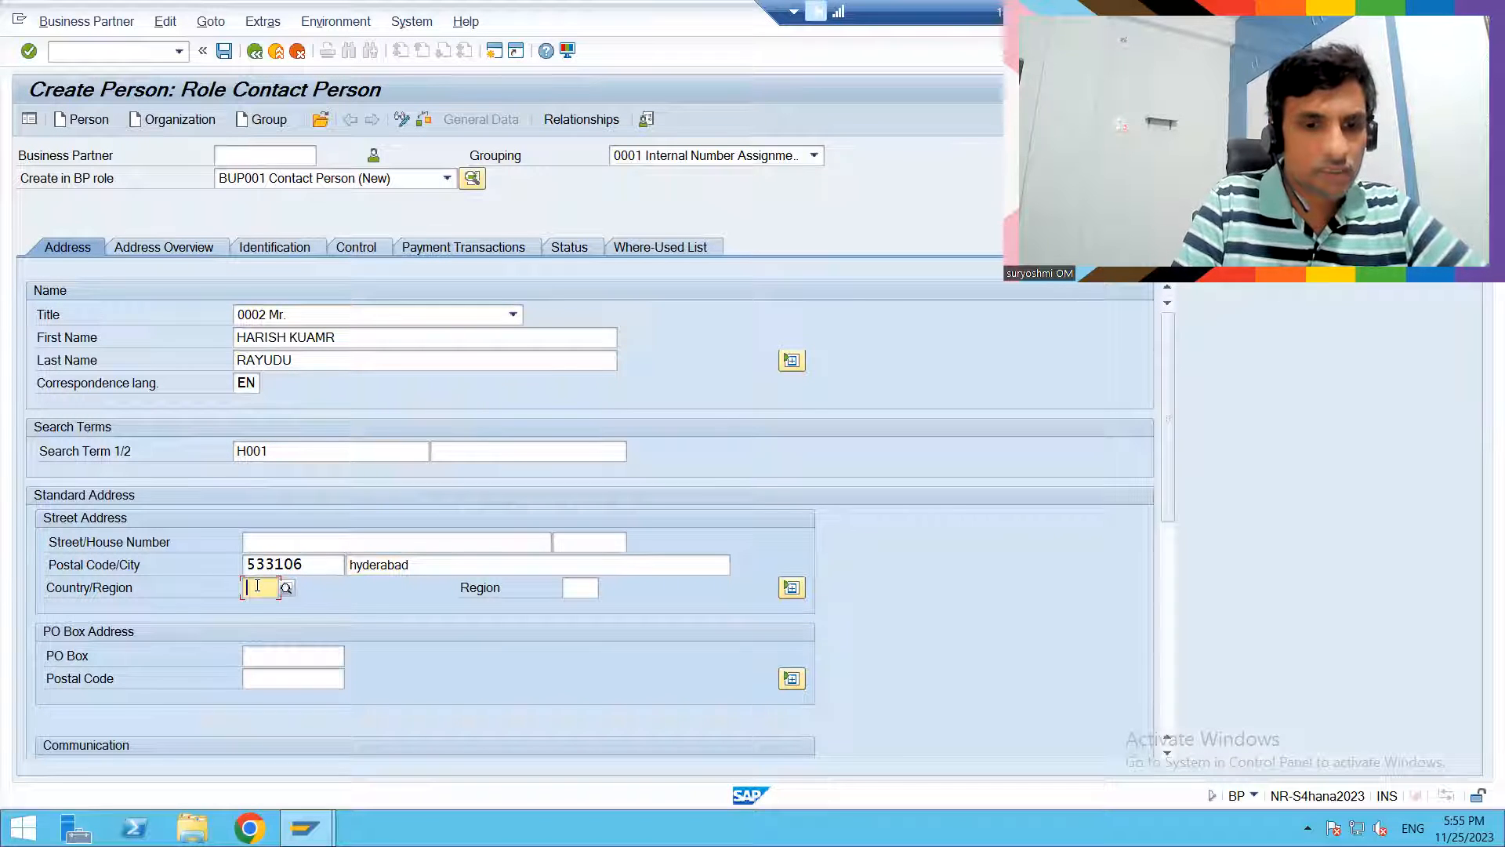
pyautogui.write('IN')
pyautogui.press('Tab')
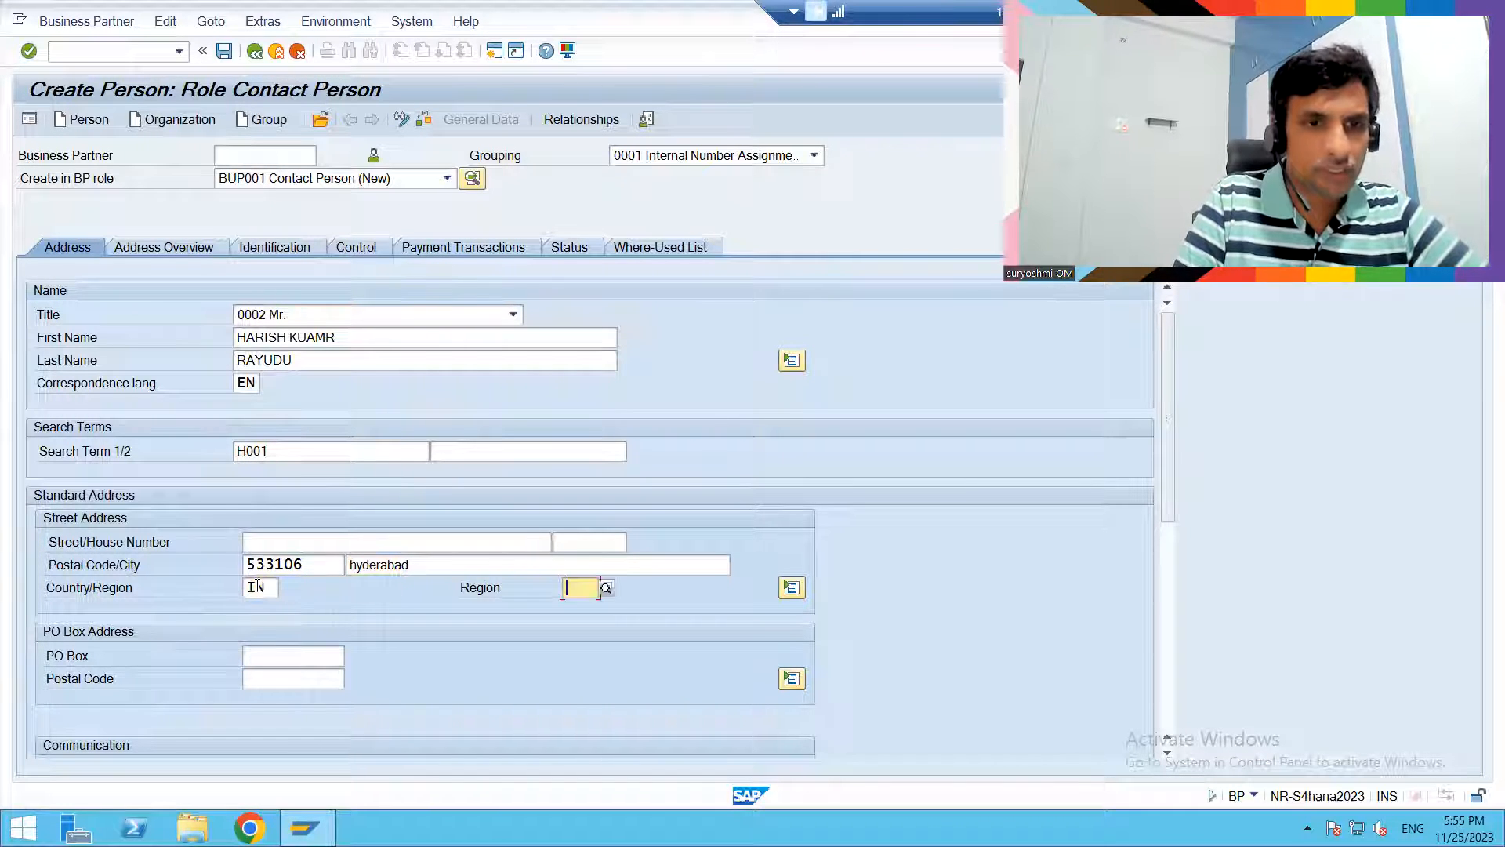
pyautogui.write('EN')
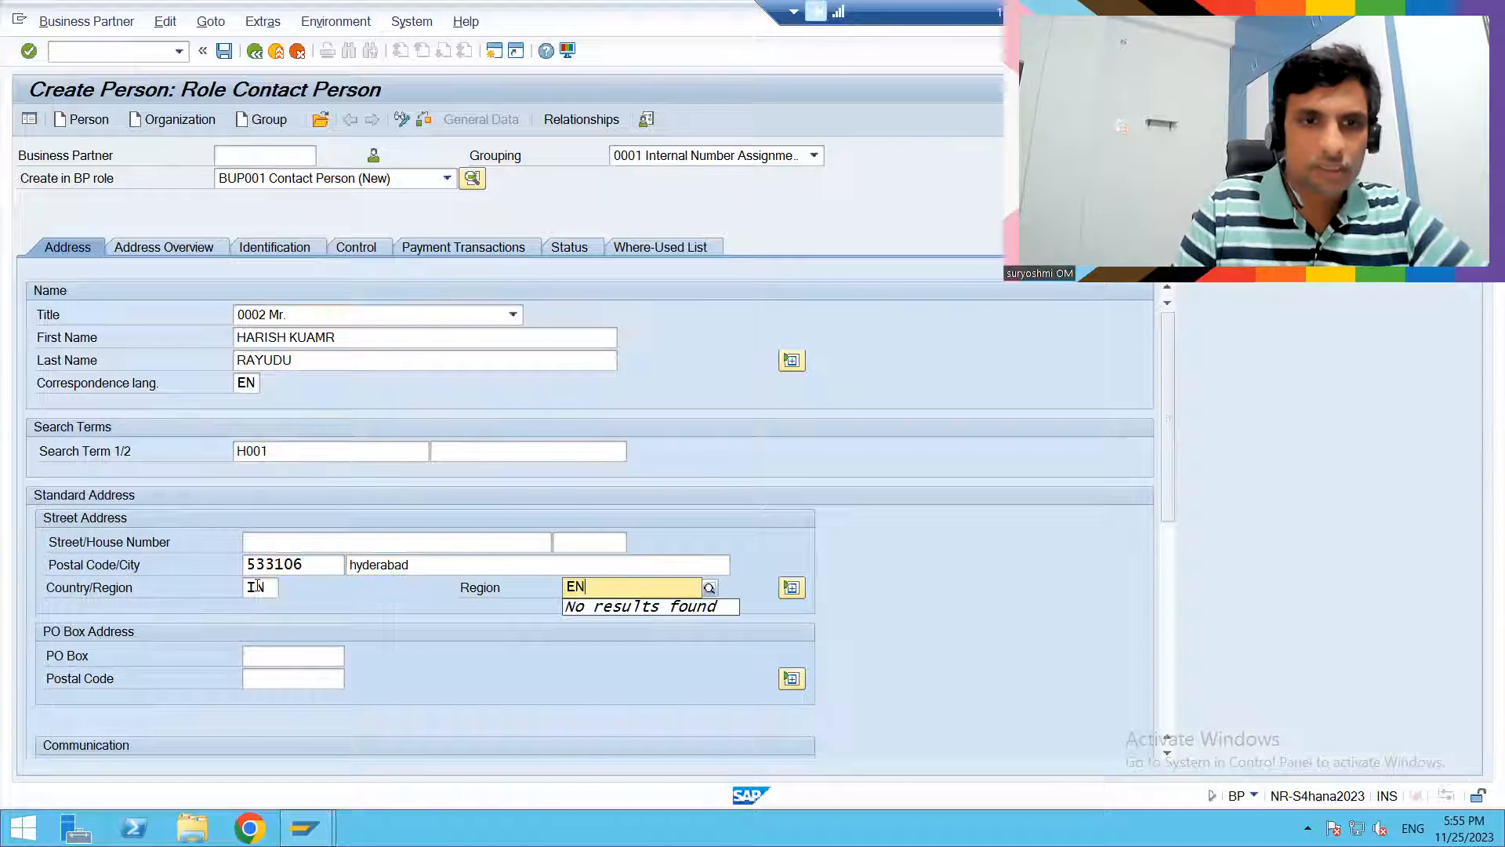
pyautogui.press('BackSpace')
pyautogui.press('BackSpace')
pyautogui.write('36')
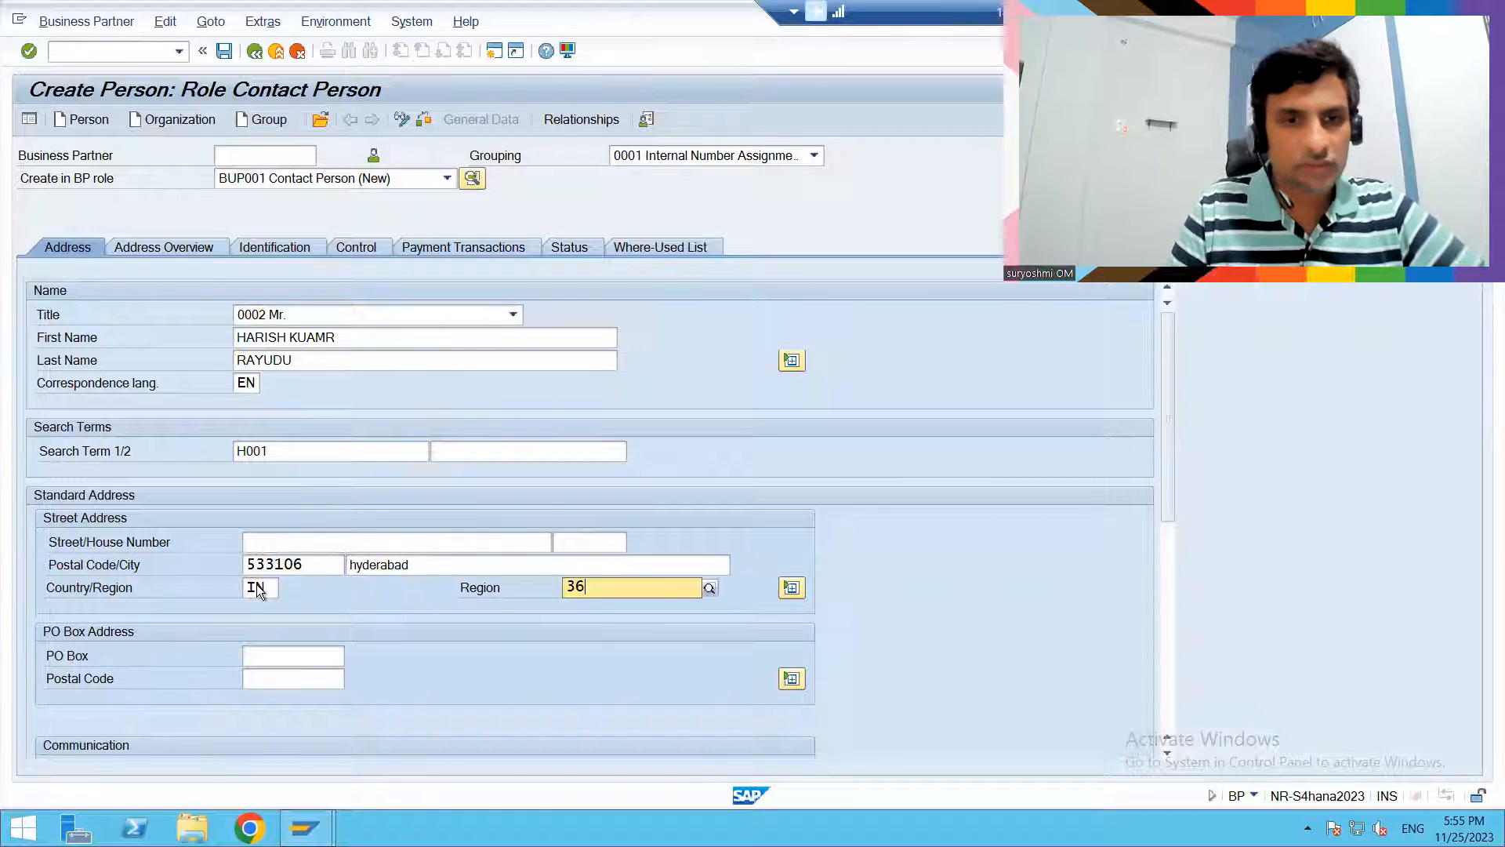
pyautogui.click(264, 589)
pyautogui.press('Return')
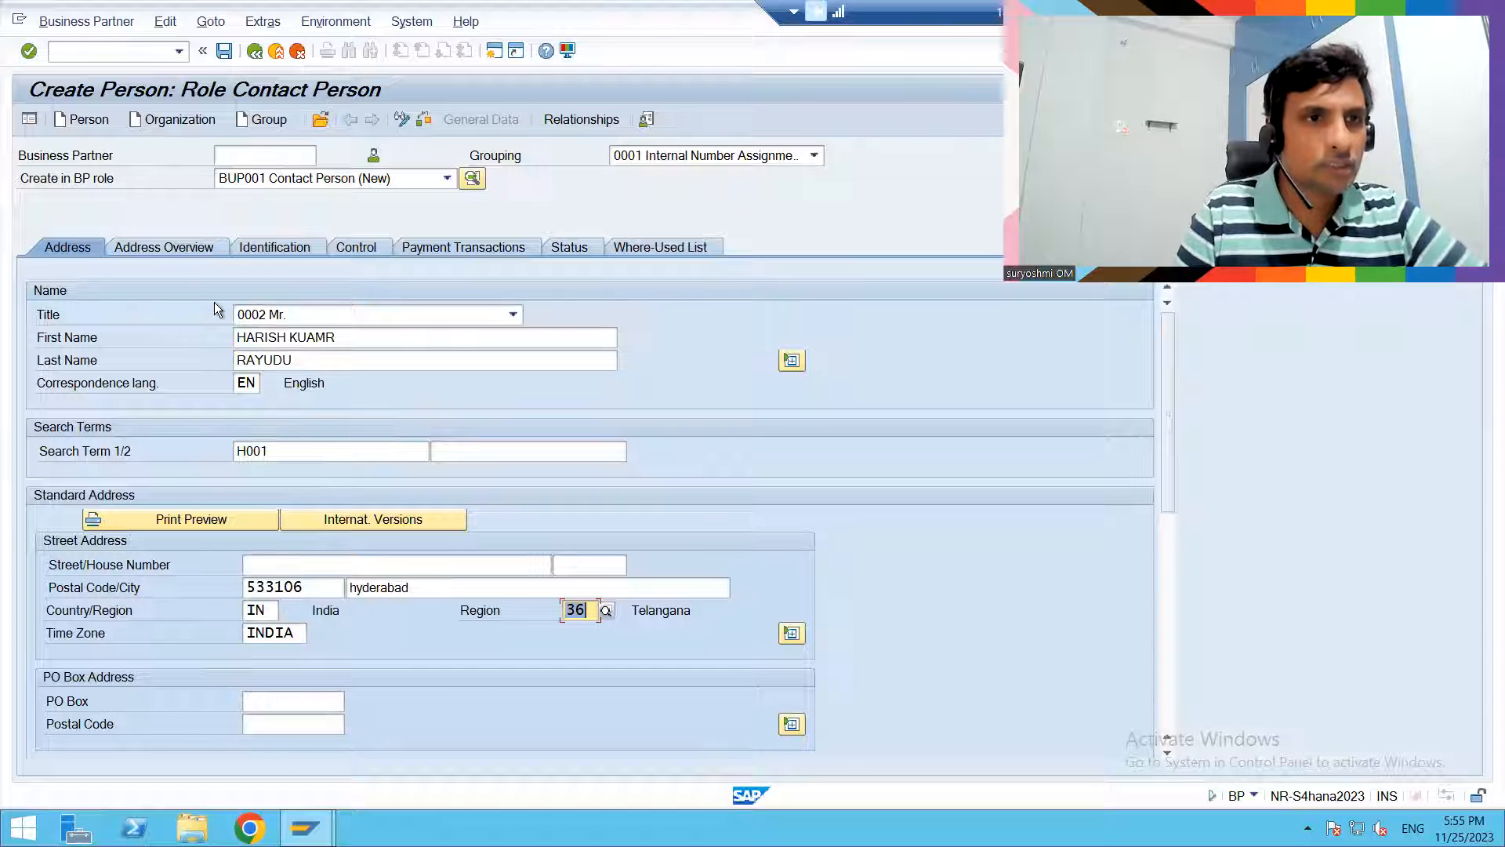
# - Review the new person's address overview, identification, control, payment transactions, status and where-used data
pyautogui.click(159, 248)
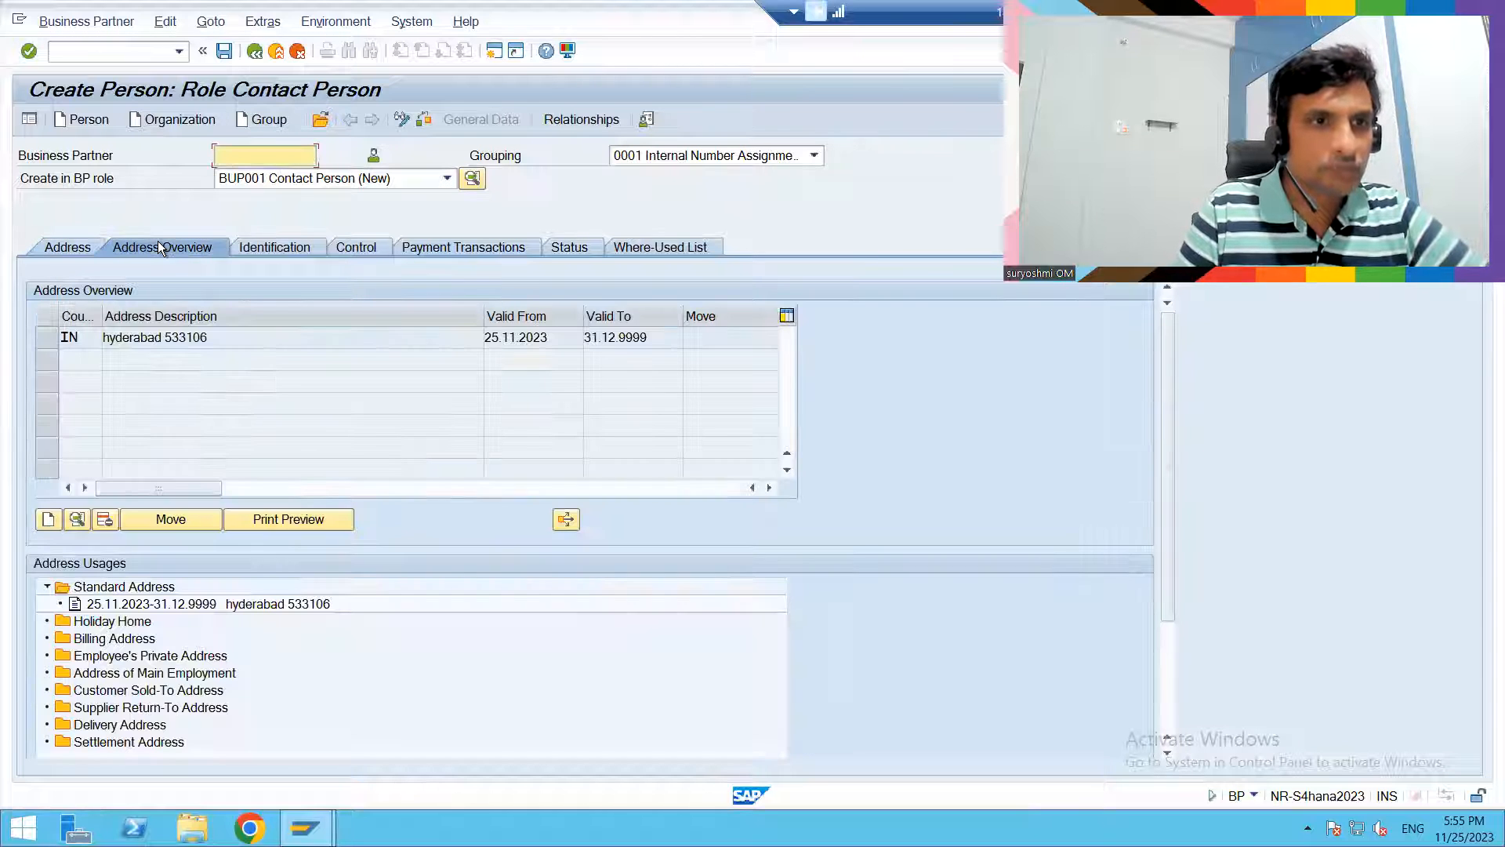
pyautogui.click(267, 247)
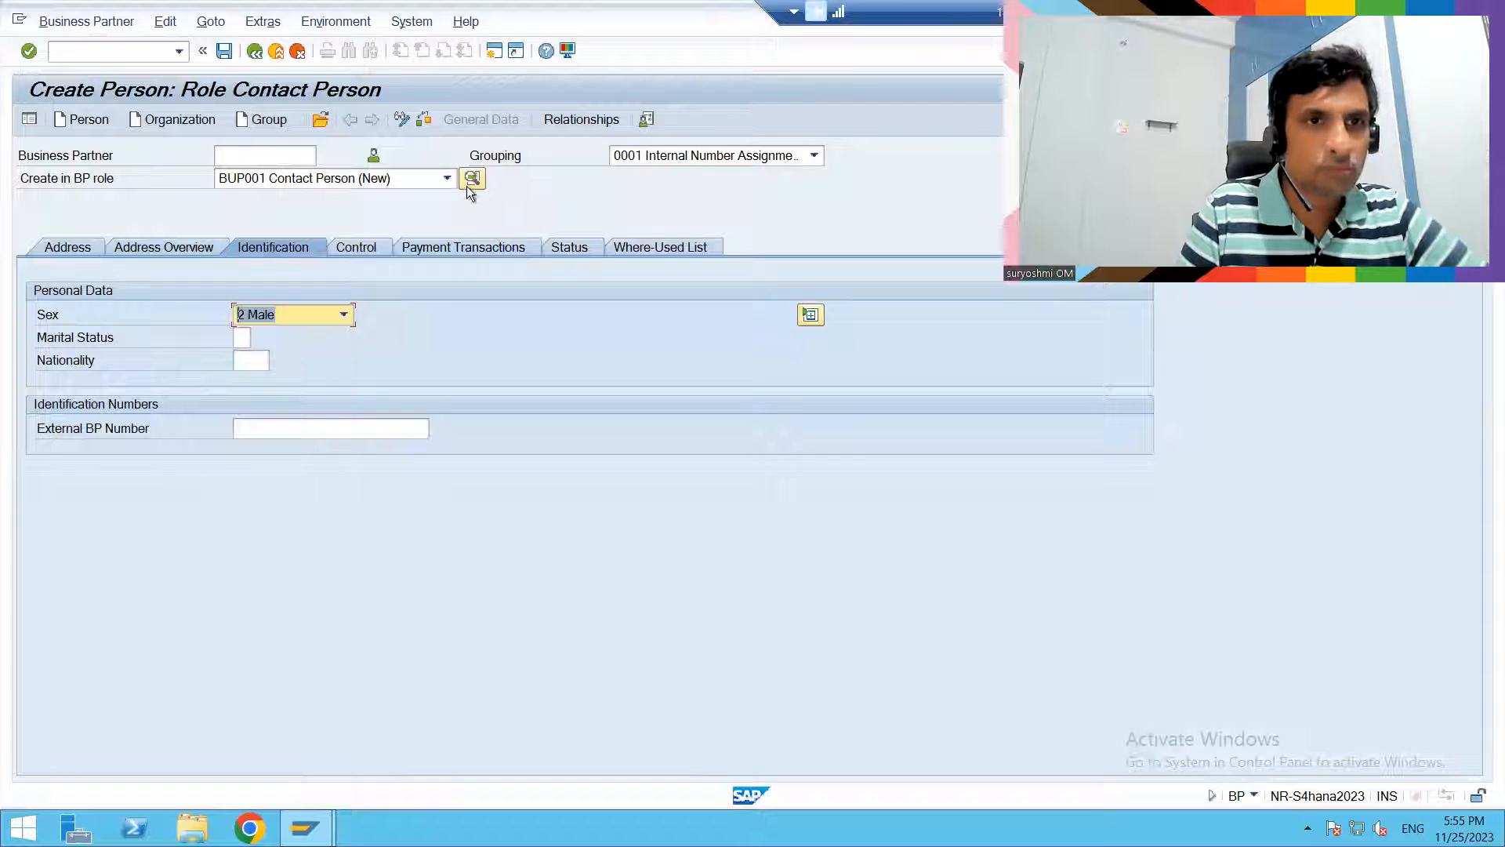
pyautogui.click(349, 242)
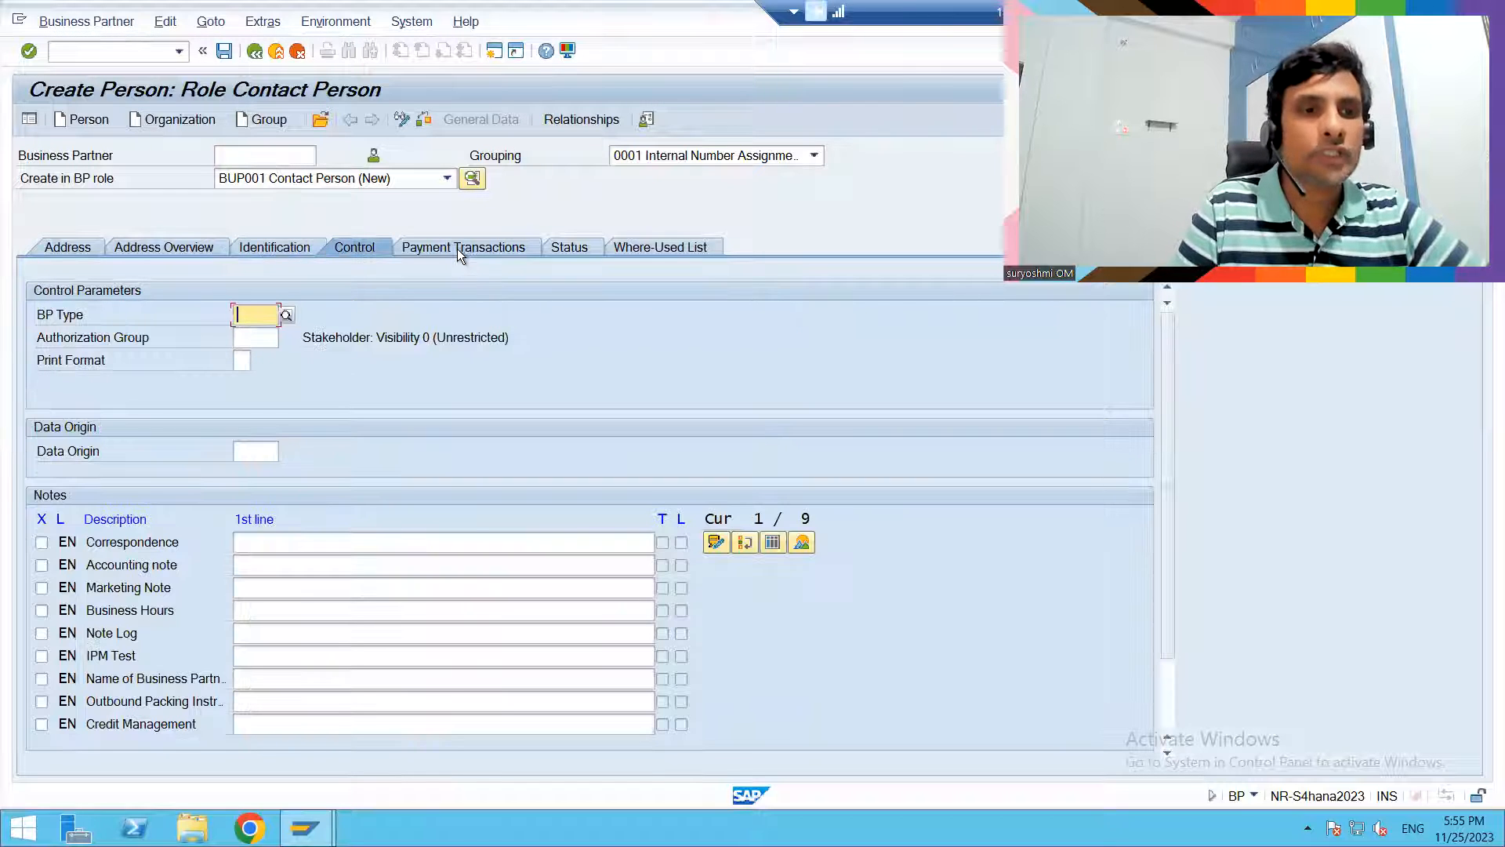
pyautogui.click(458, 247)
pyautogui.click(573, 251)
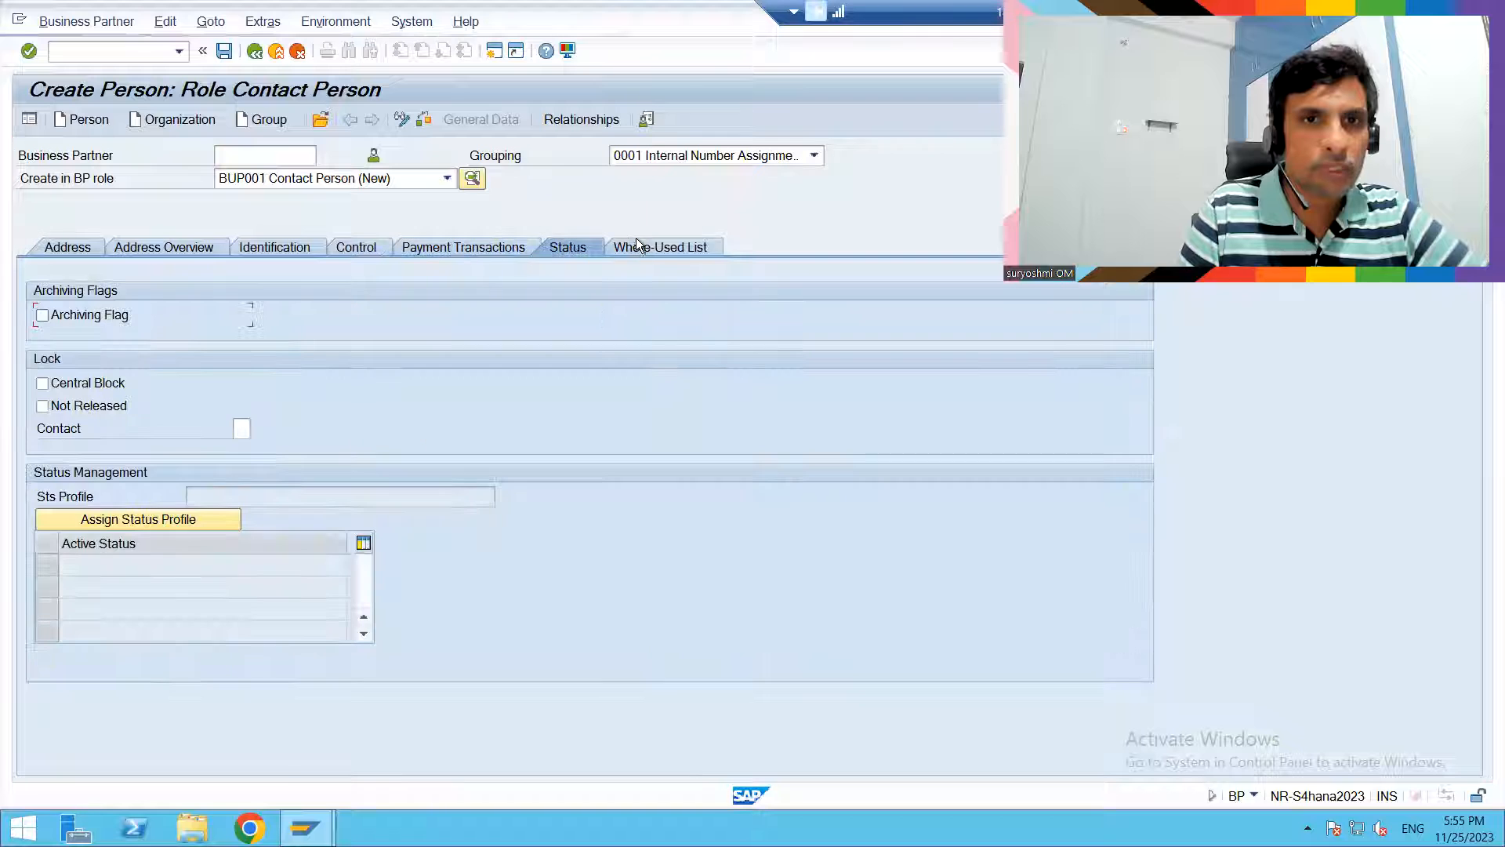
pyautogui.click(670, 243)
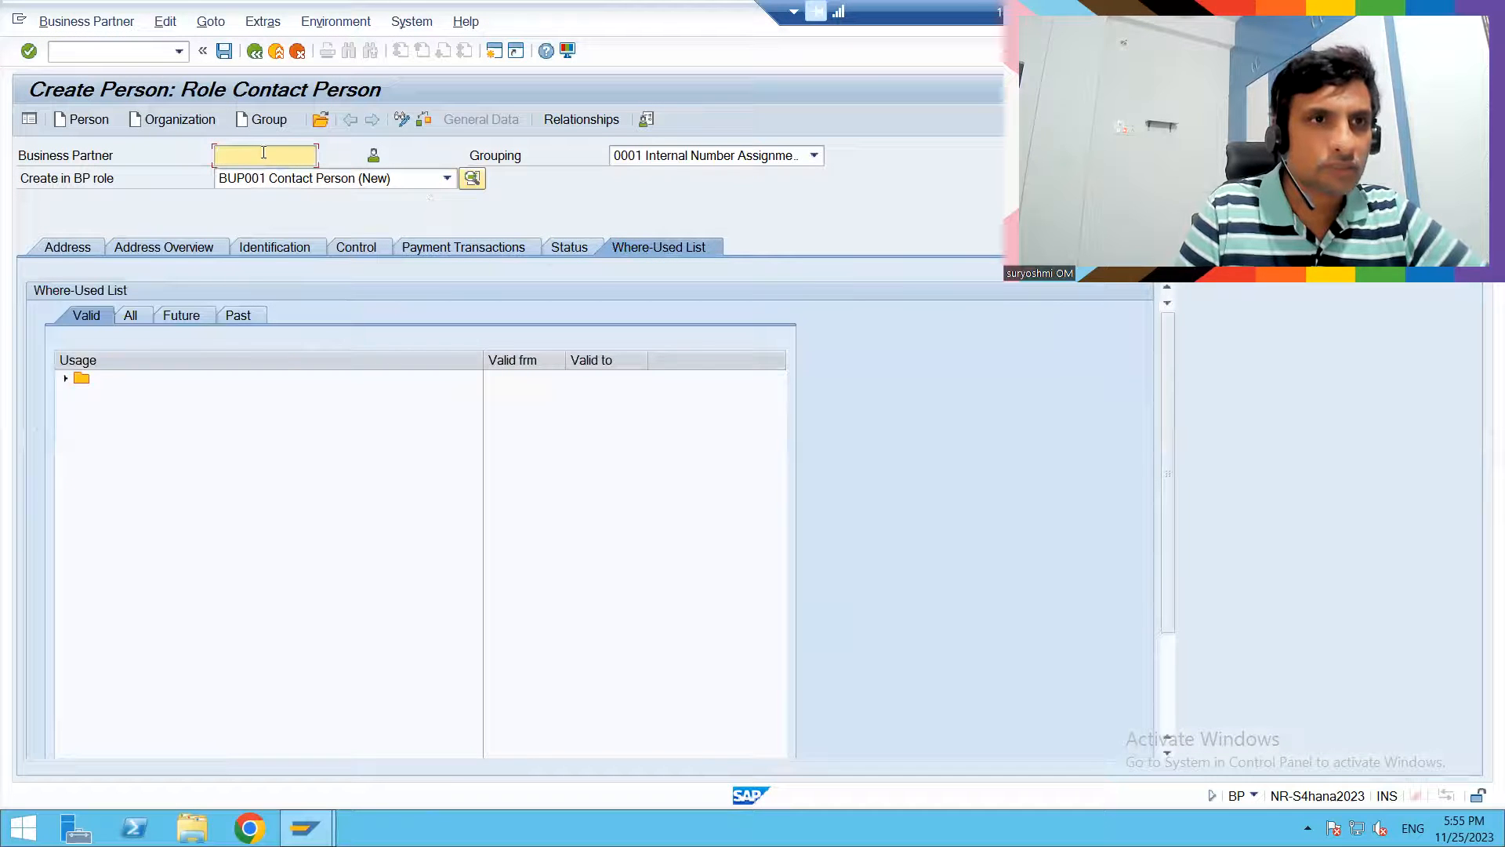
# - Save the contact person business partner and select its entry in the where-used list
pyautogui.click(224, 52)
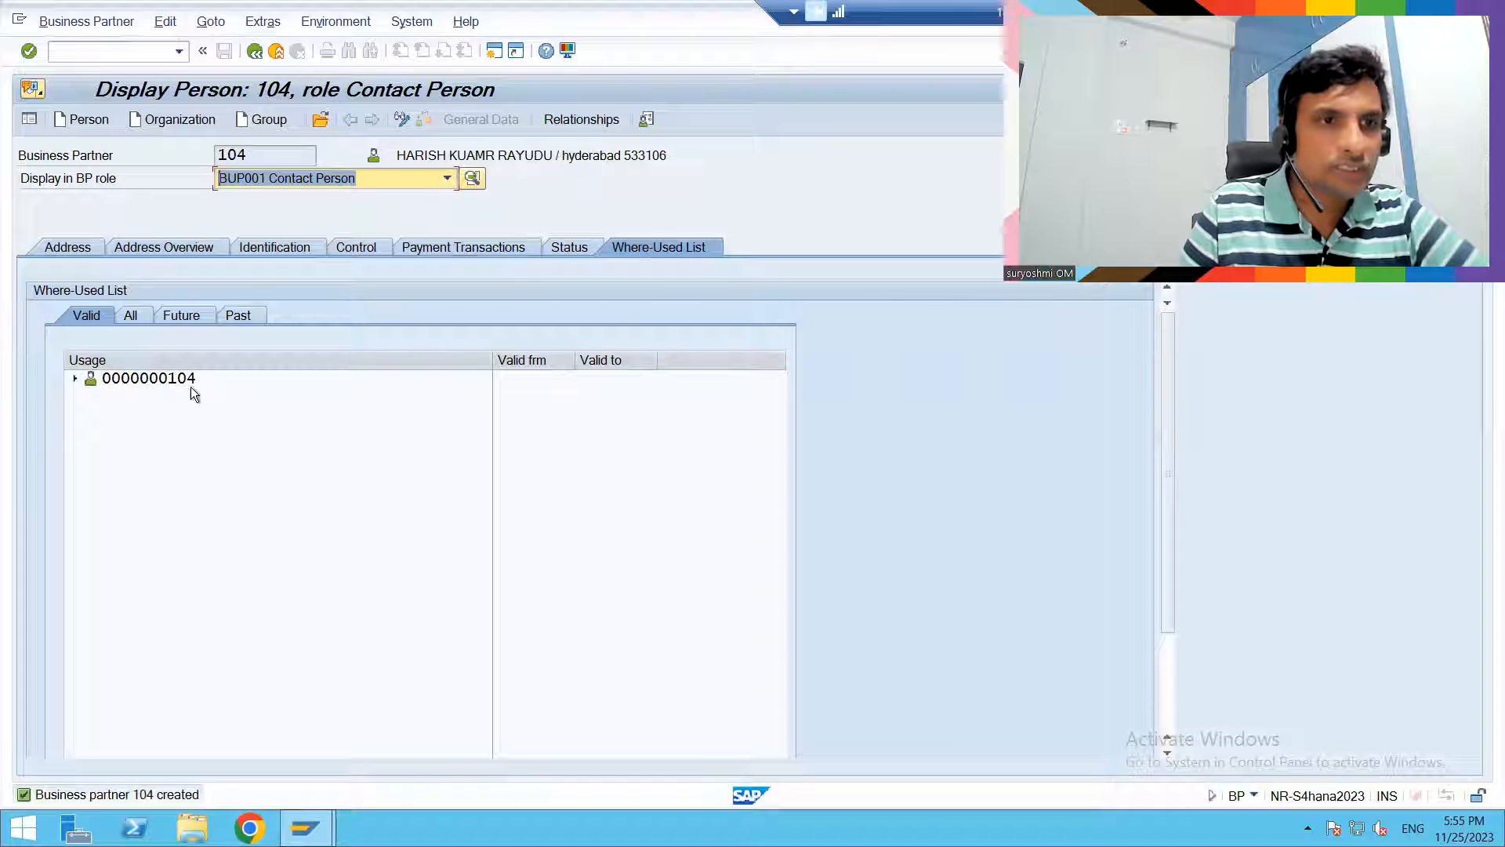
pyautogui.click(173, 378)
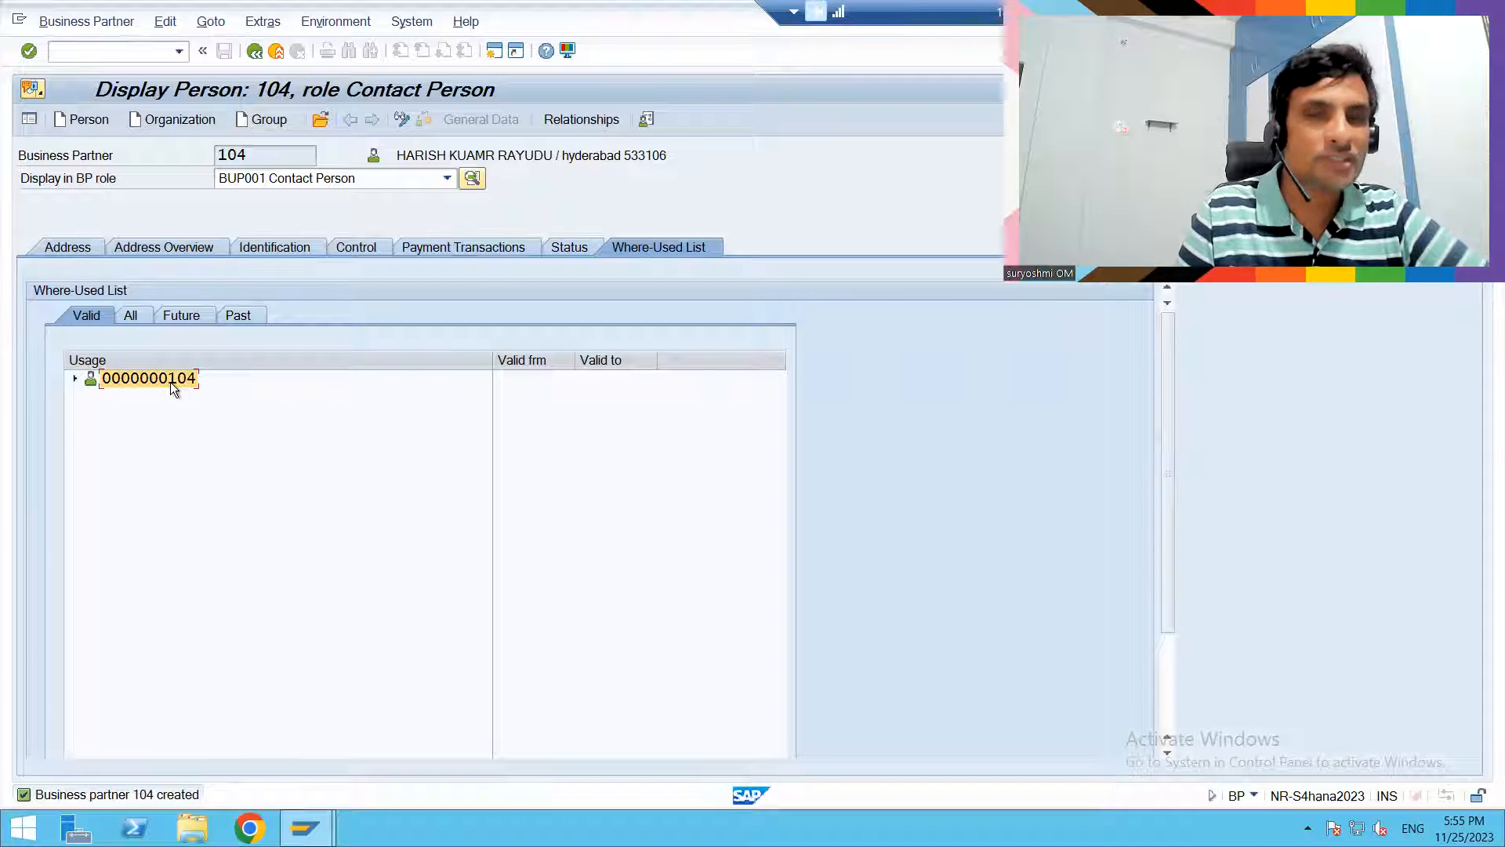
pyautogui.doubleClick(153, 383)
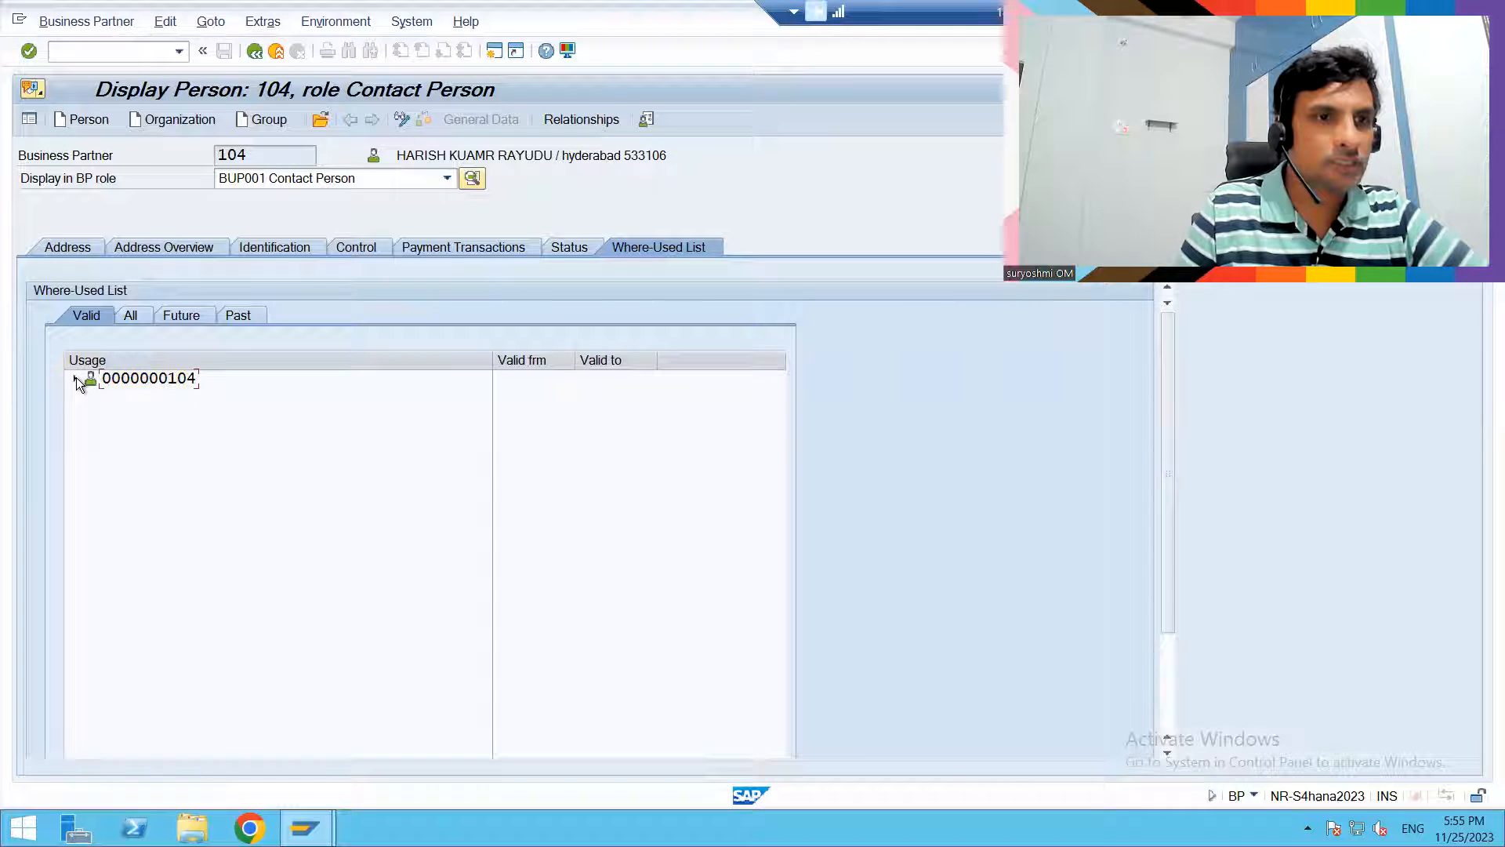
# - Restart business partner maintenance with transaction BP and begin creating a new organization
pyautogui.doubleClick(212, 154)
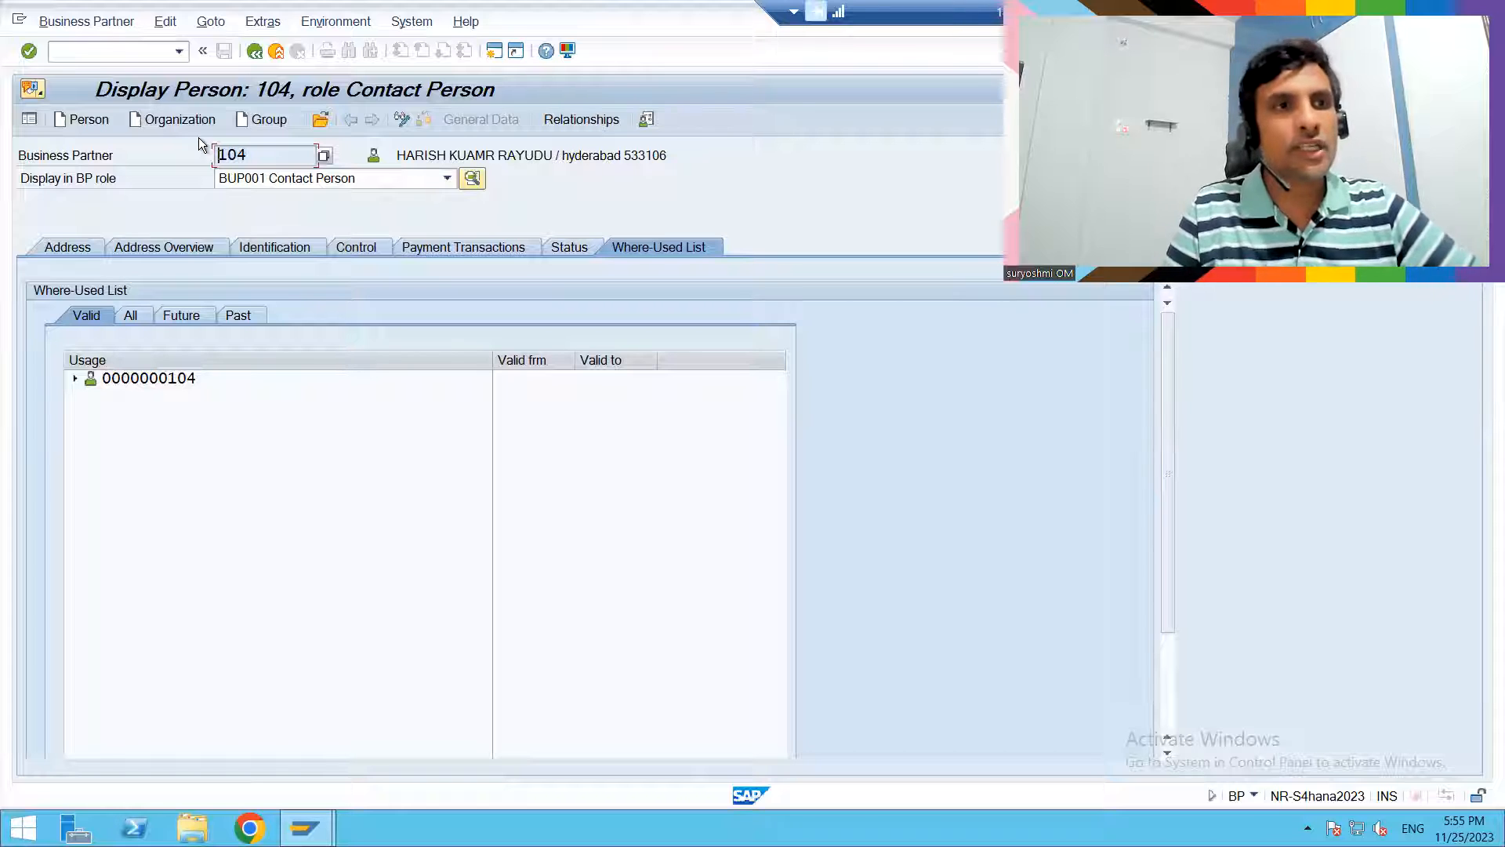
pyautogui.click(110, 51)
pyautogui.write('/NV')
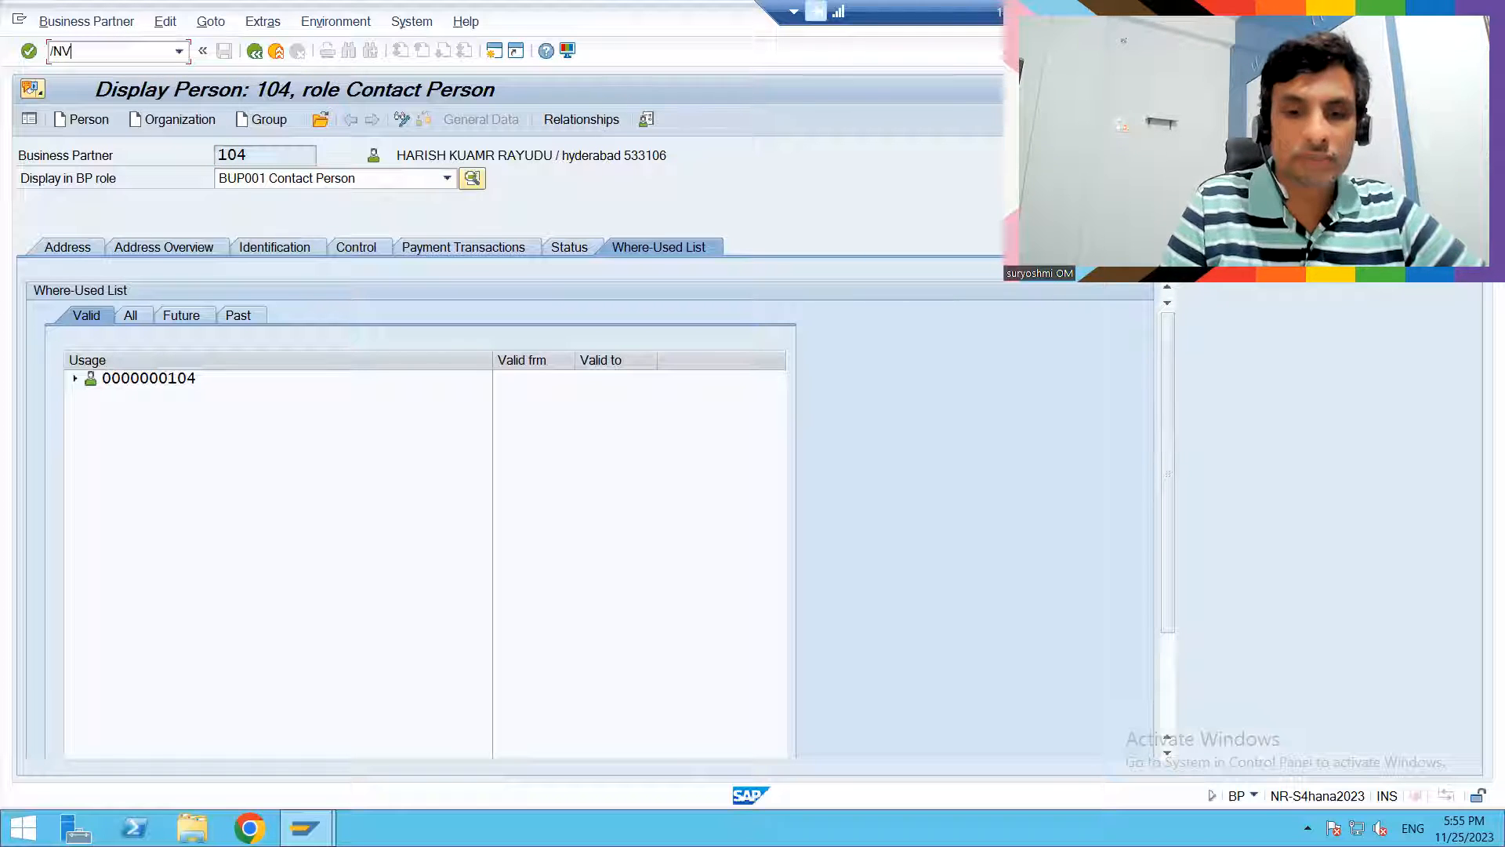
pyautogui.write('B')
pyautogui.press('BackSpace')
pyautogui.write('BP')
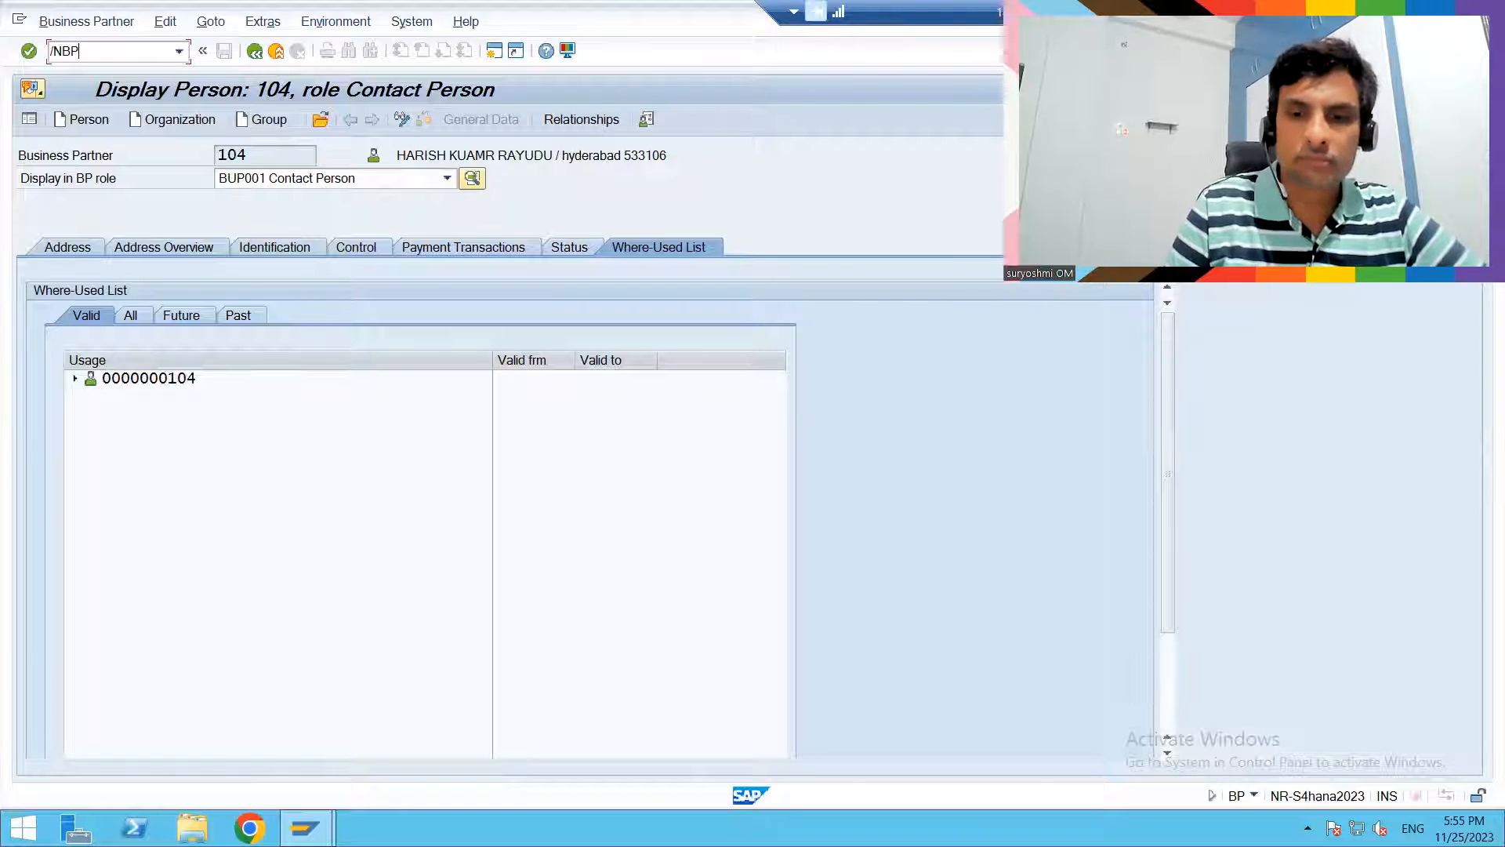
pyautogui.press('Return')
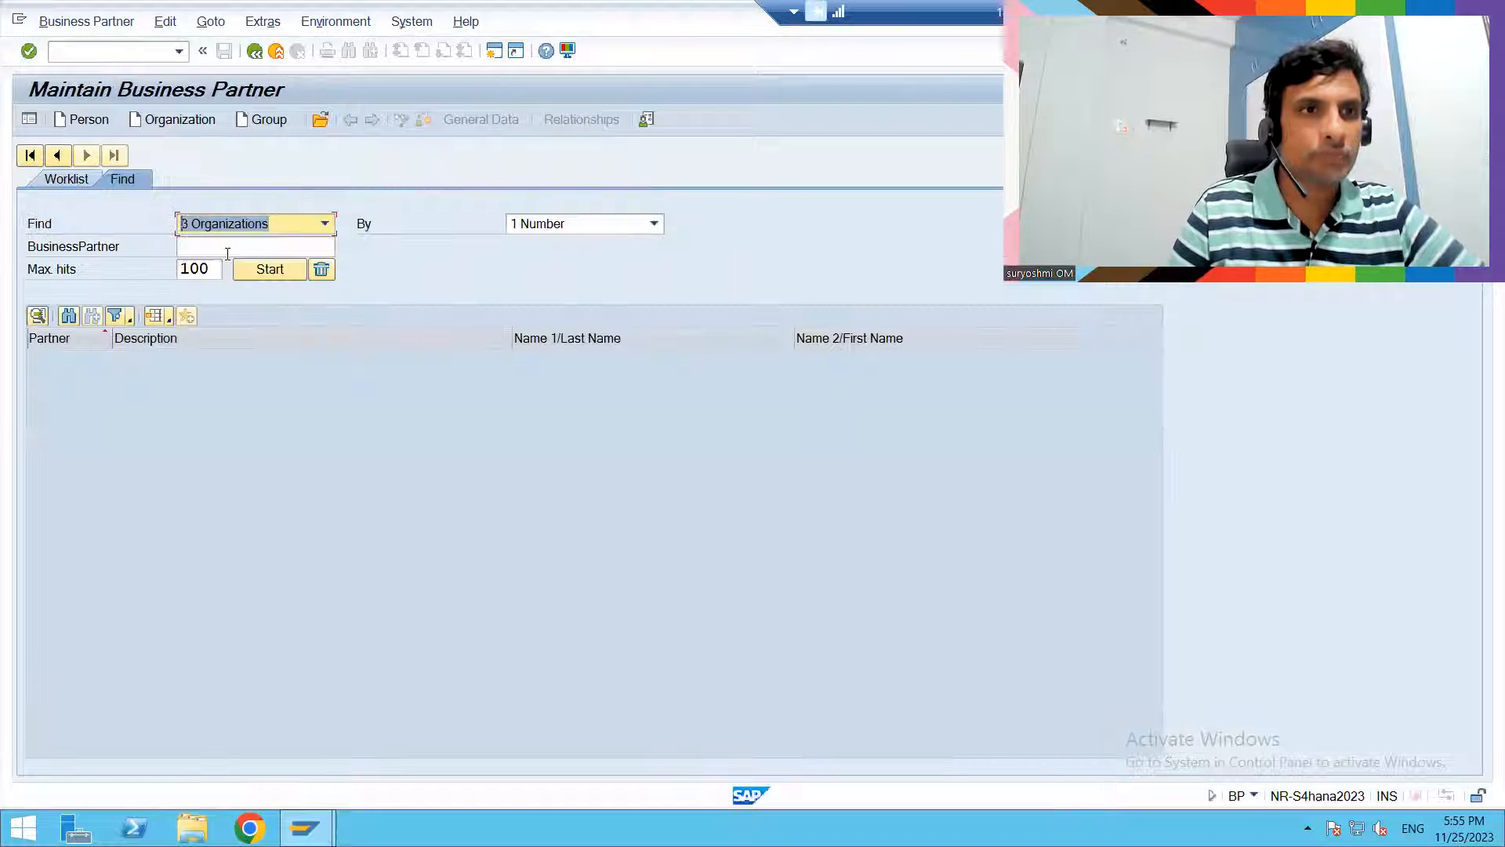
pyautogui.click(175, 122)
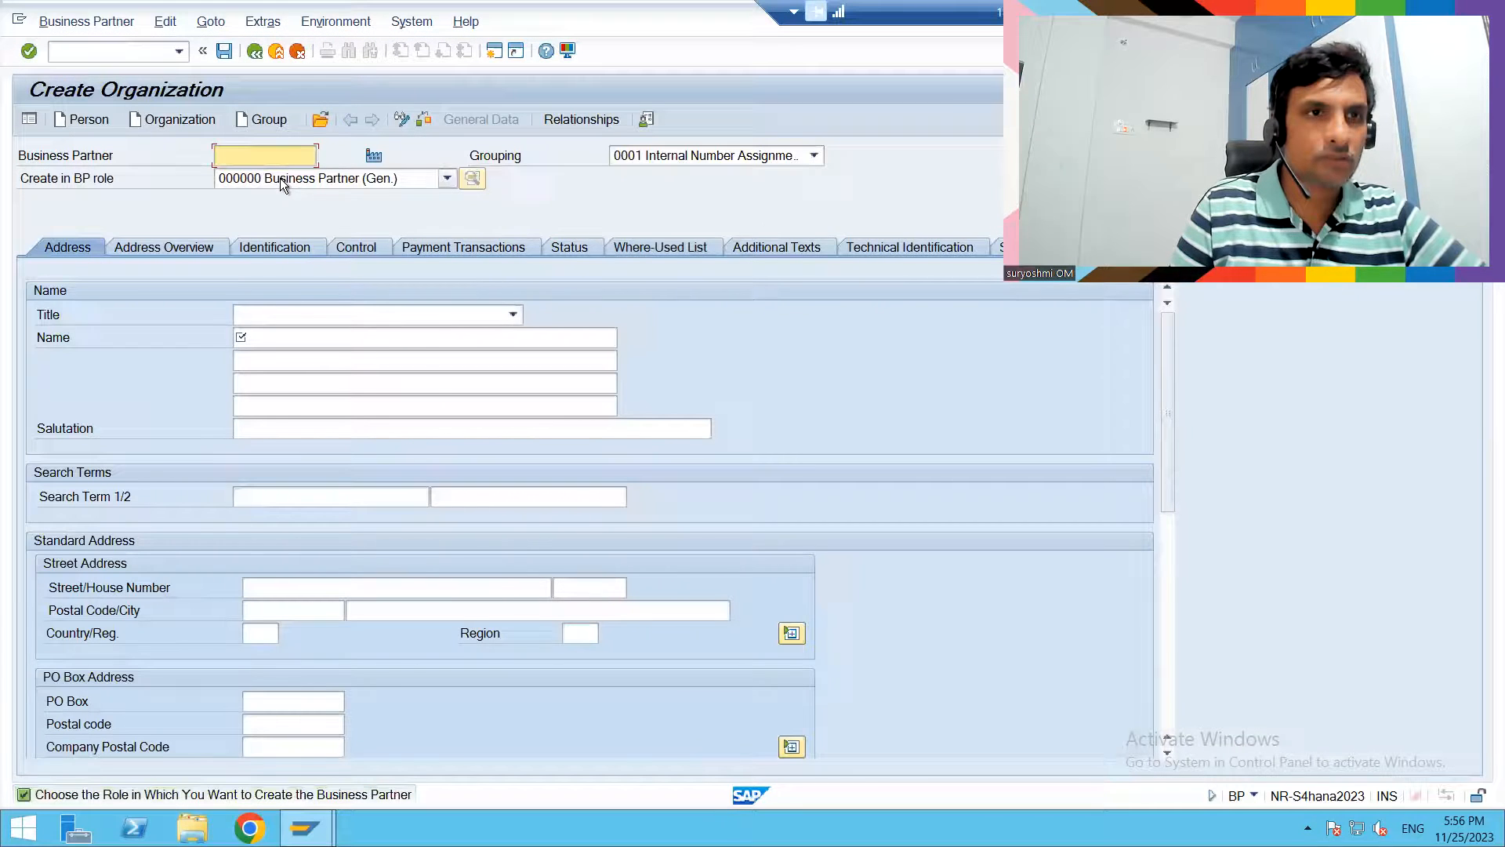
# - Set the organization's title to 0003 Company and its name to BEST INFO SYSTEM INDIA LTD
pyautogui.click(332, 315)
pyautogui.click(313, 334)
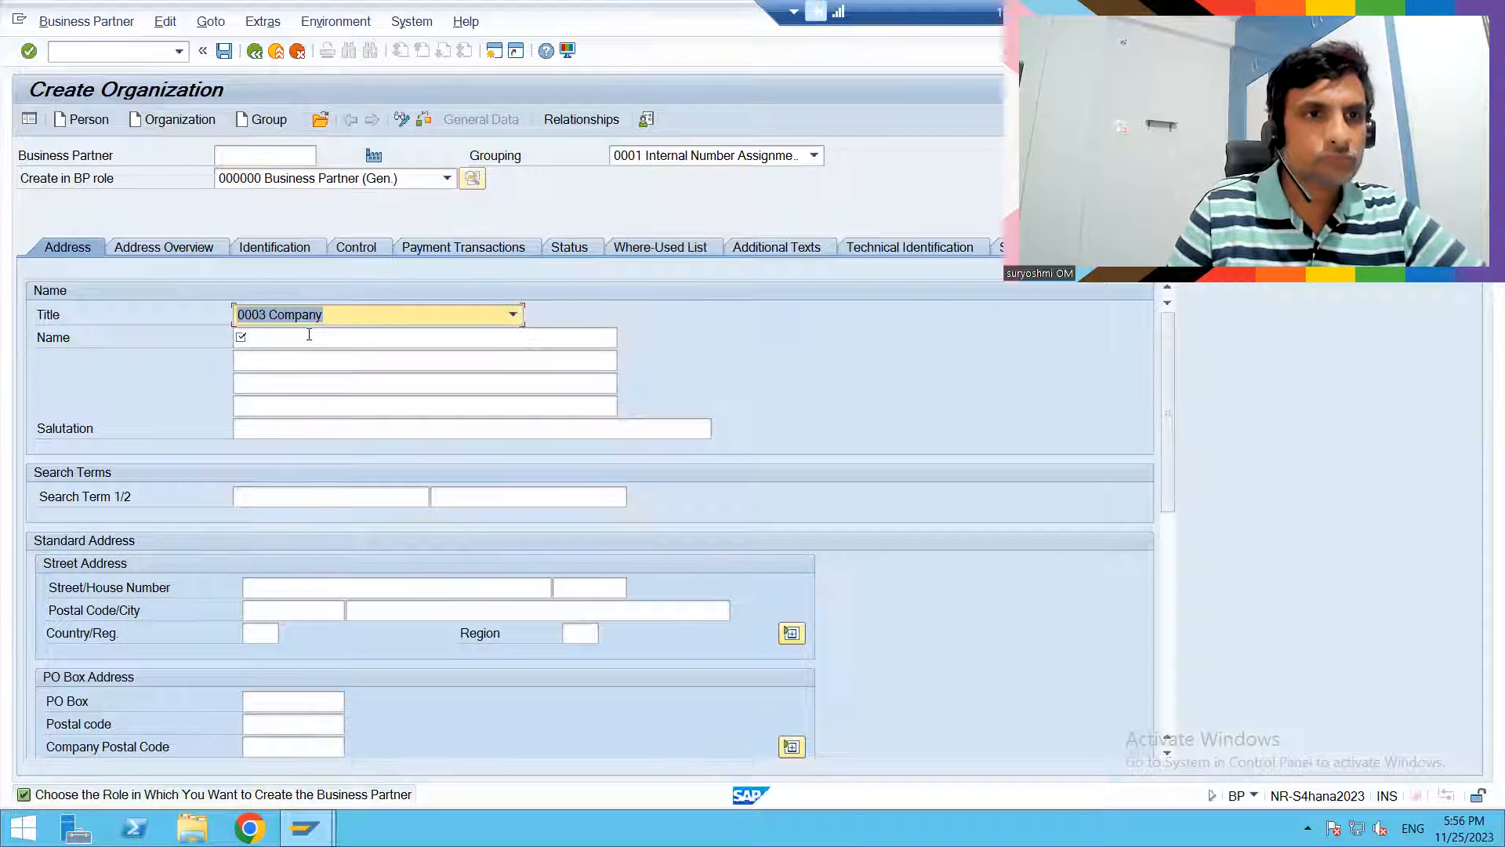
pyautogui.click(302, 337)
pyautogui.write('BEST INFO')
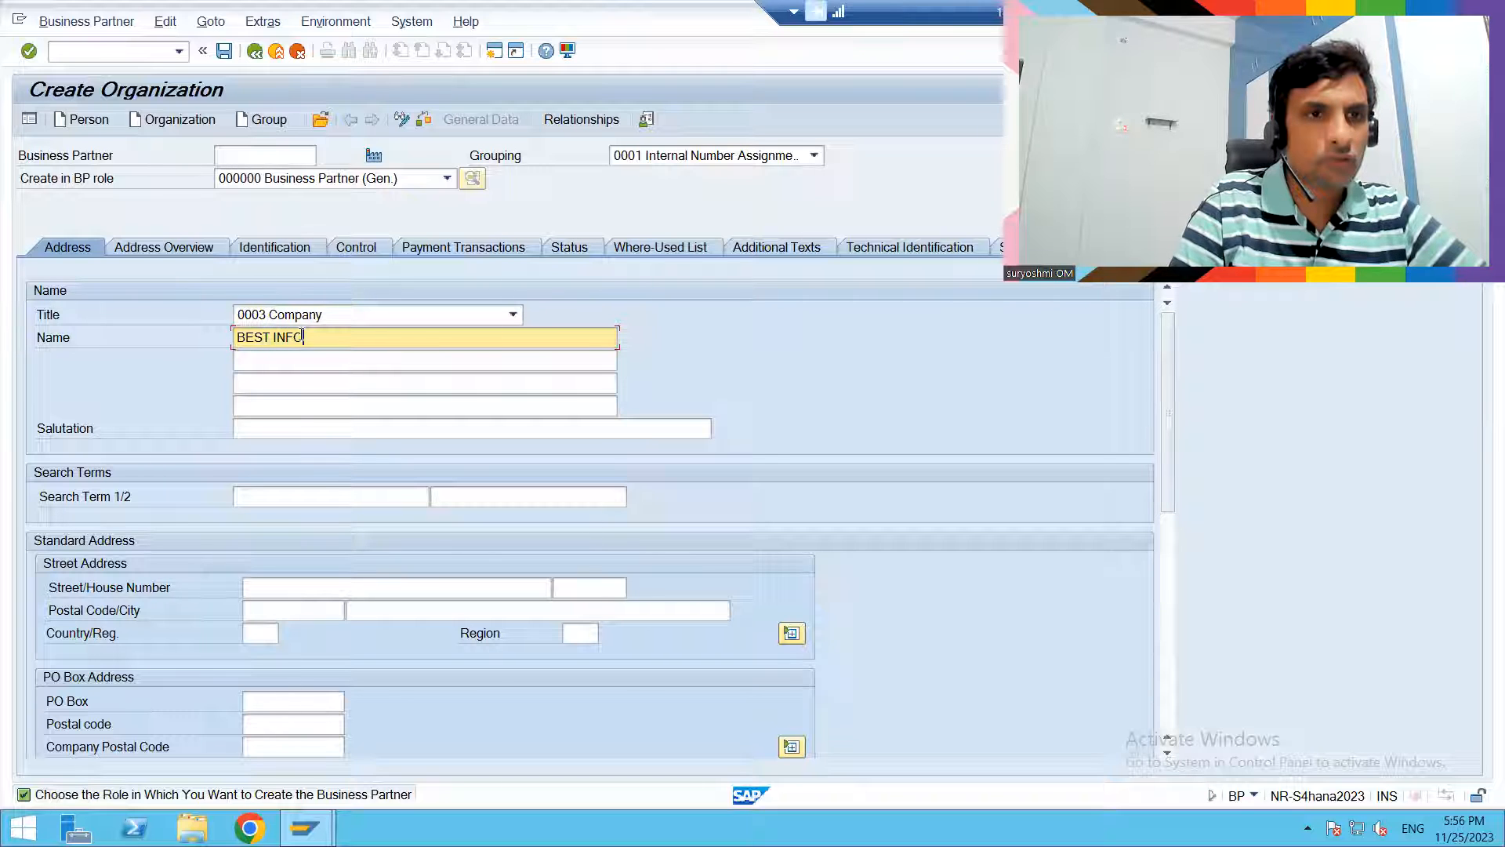
pyautogui.write(' SYSTEM')
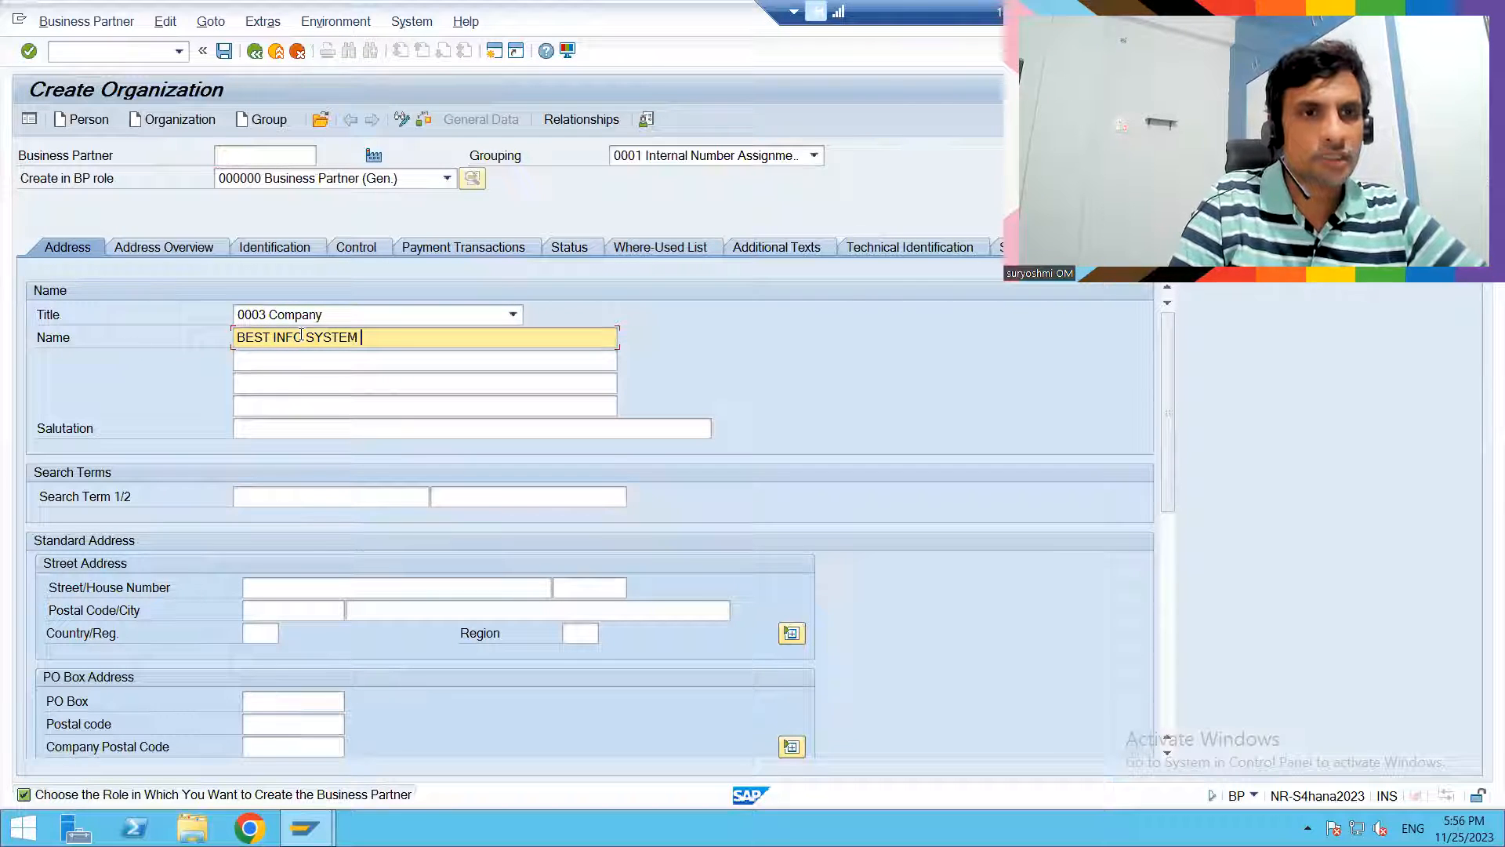
pyautogui.press('BackSpace')
pyautogui.write('USA L')
pyautogui.press('BackSpace')
pyautogui.press('BackSpace')
pyautogui.press('BackSpace')
pyautogui.press('BackSpace')
pyautogui.press('BackSpace')
pyautogui.write('INID')
pyautogui.press('BackSpace')
pyautogui.press('BackSpace')
pyautogui.write('DIA LTD')
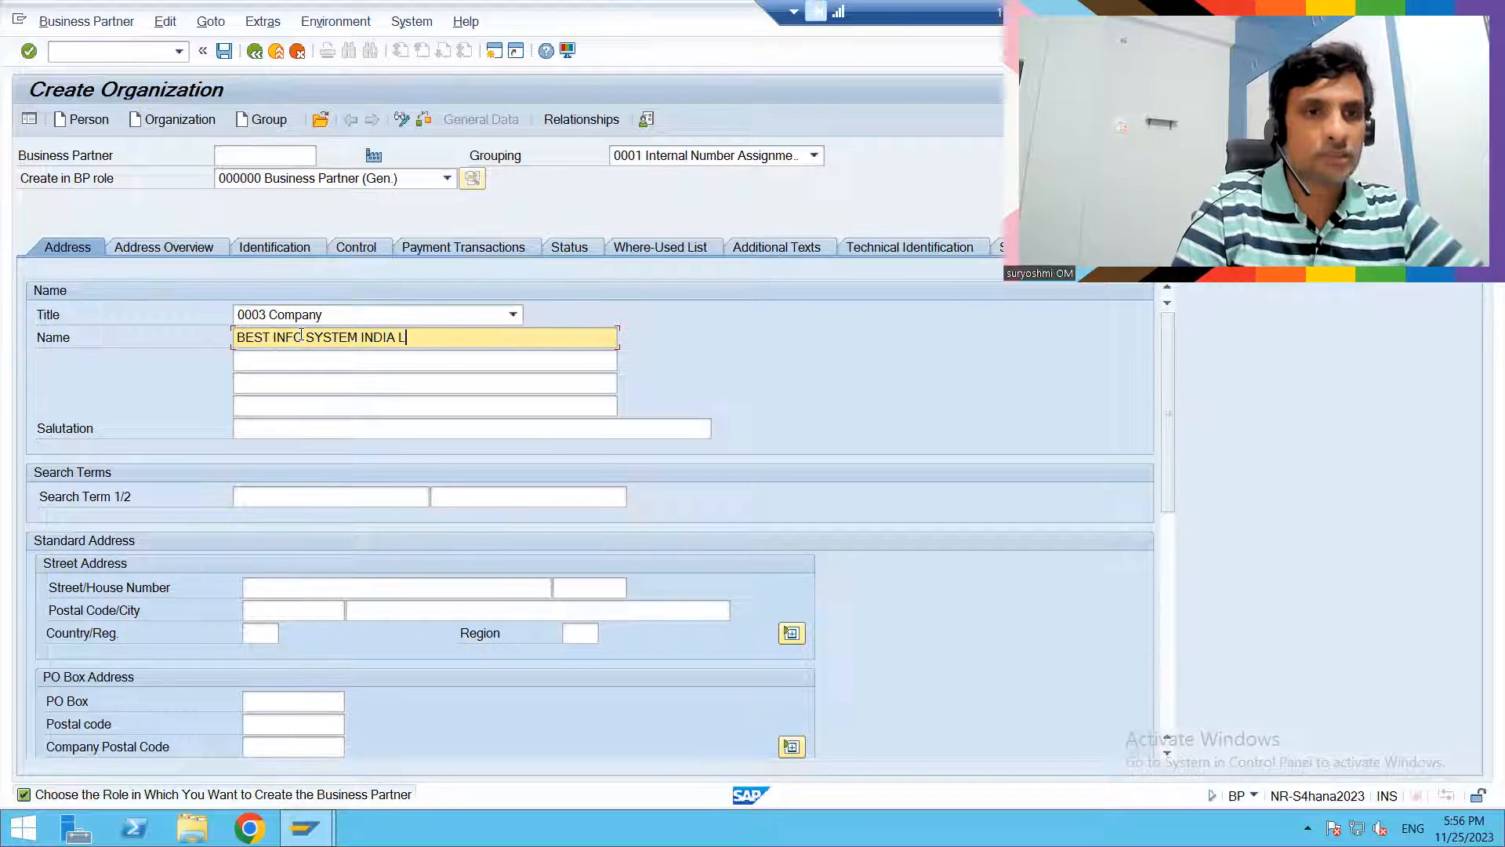
# - Set the organization's grouping to HHHH NUMBER RANGES and its first search term to H001
pyautogui.click(656, 158)
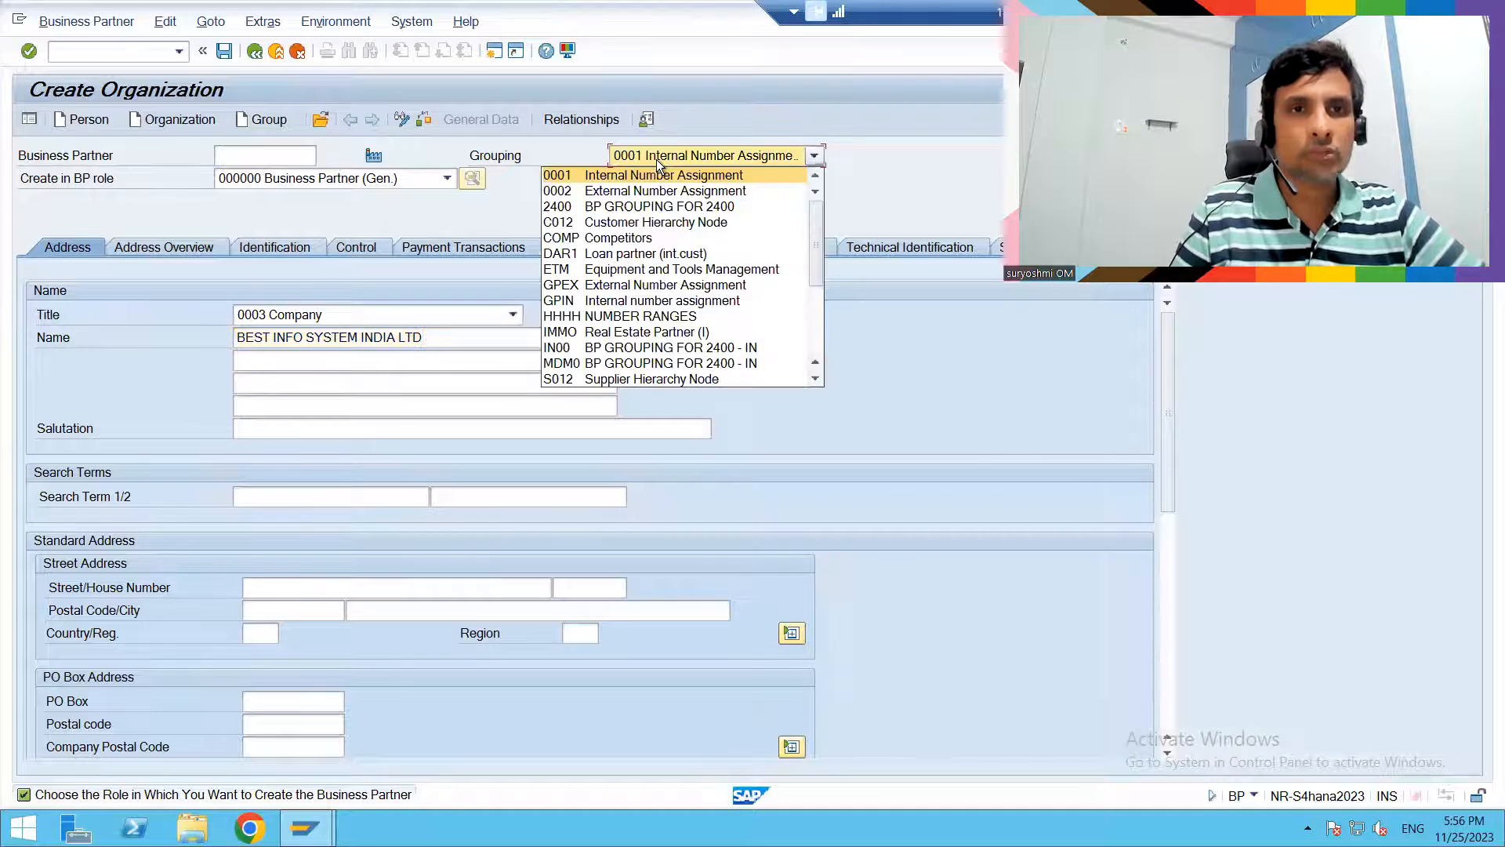
pyautogui.click(591, 312)
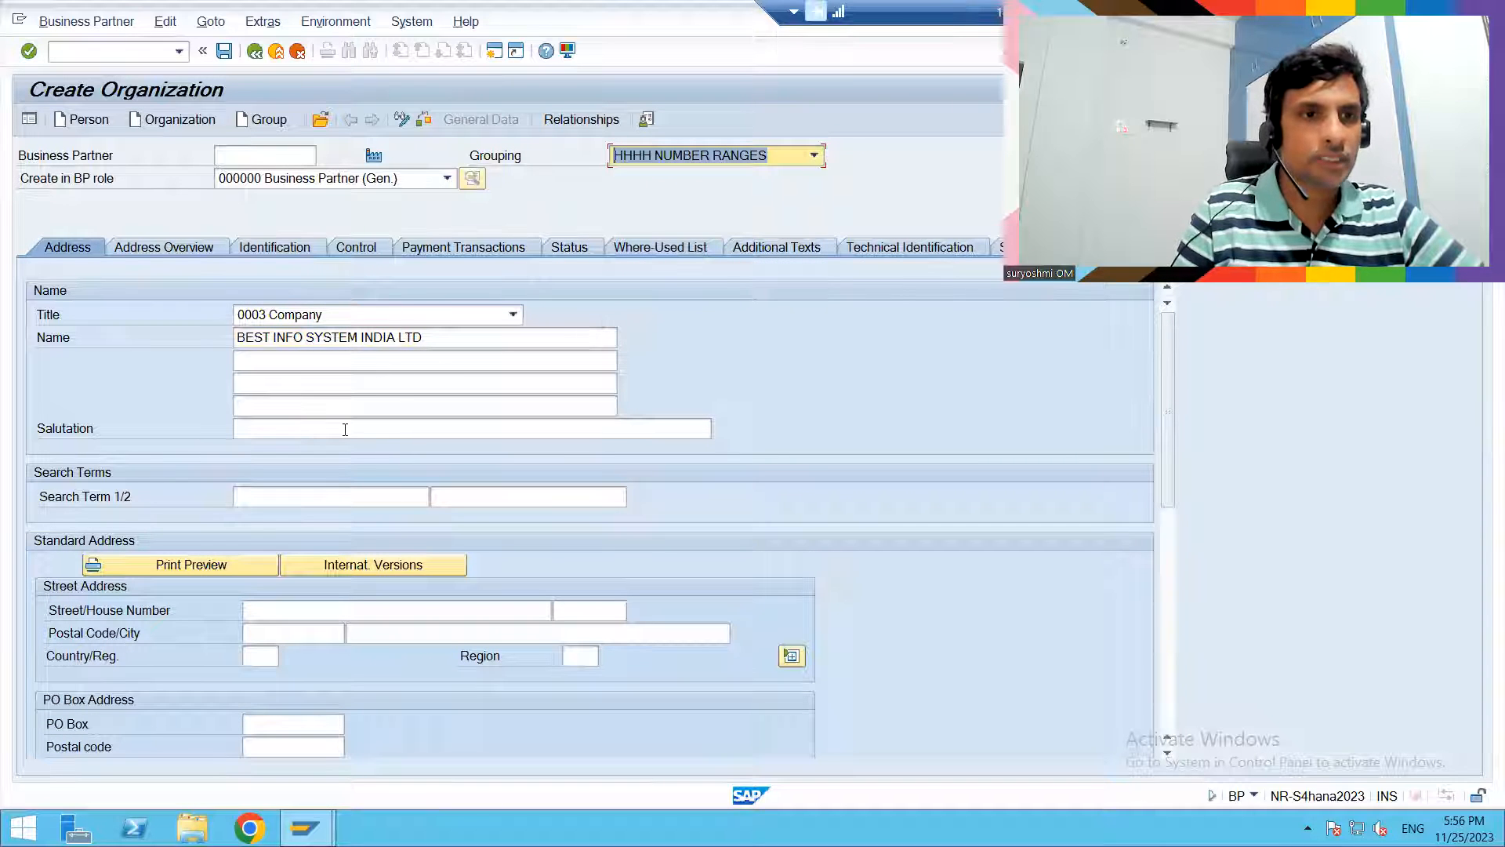
pyautogui.click(298, 494)
pyautogui.write('H001')
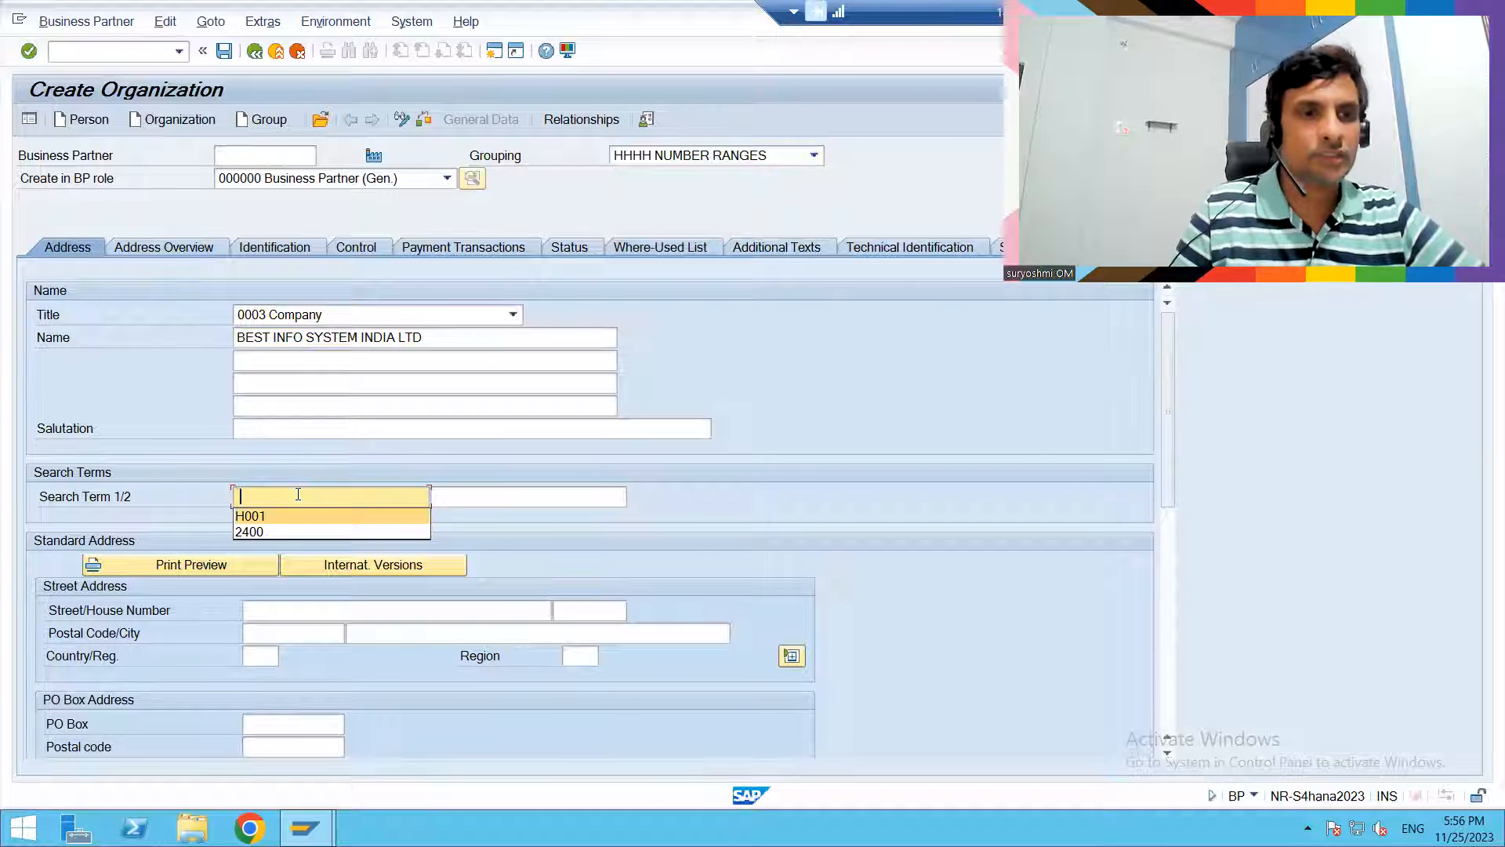
pyautogui.press('Down')
pyautogui.press('Down')
# - Fill in the organization's postal code and city in the street address, and set the country to IN
pyautogui.press('Down')
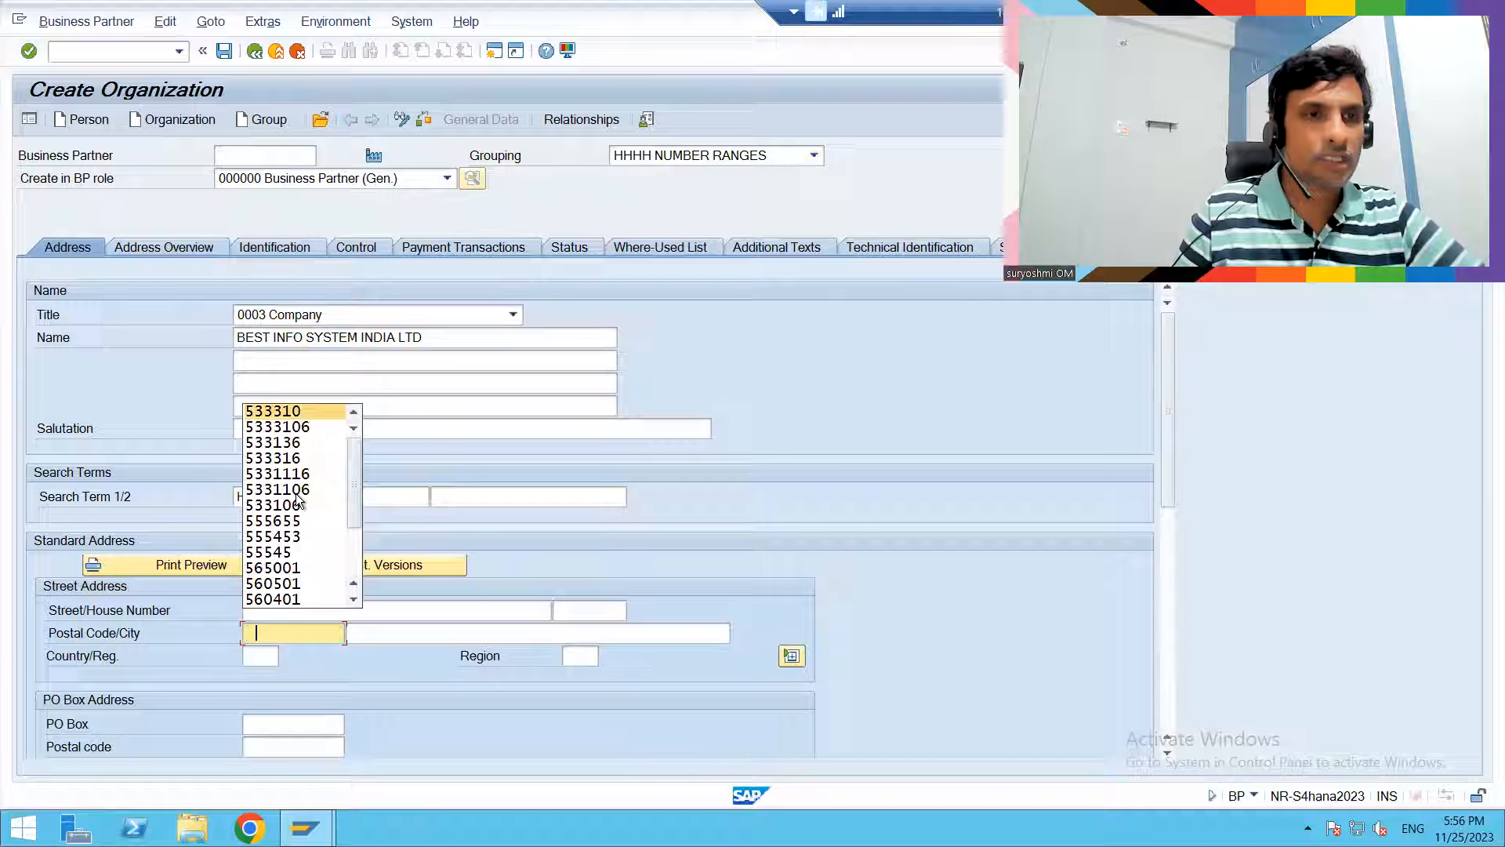
pyautogui.press('Return')
pyautogui.press('Tab')
pyautogui.press('Down')
pyautogui.press('Return')
pyautogui.press('Tab')
# - Set the address region to 01 and the communication language to EN English, and save the organization
pyautogui.press('Down')
pyautogui.press('Return')
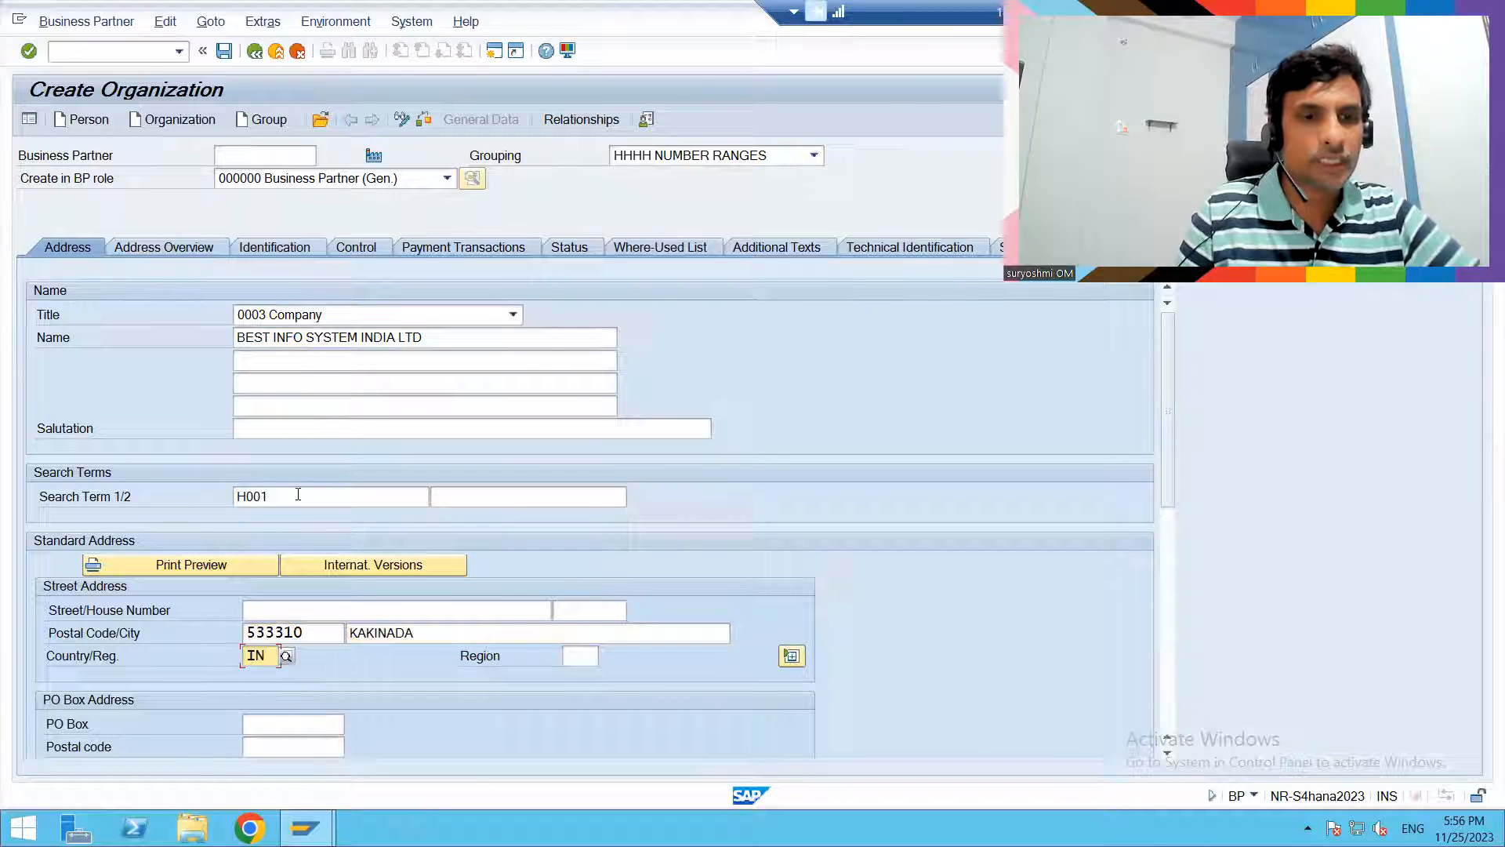
pyautogui.press('Tab')
pyautogui.press('Down')
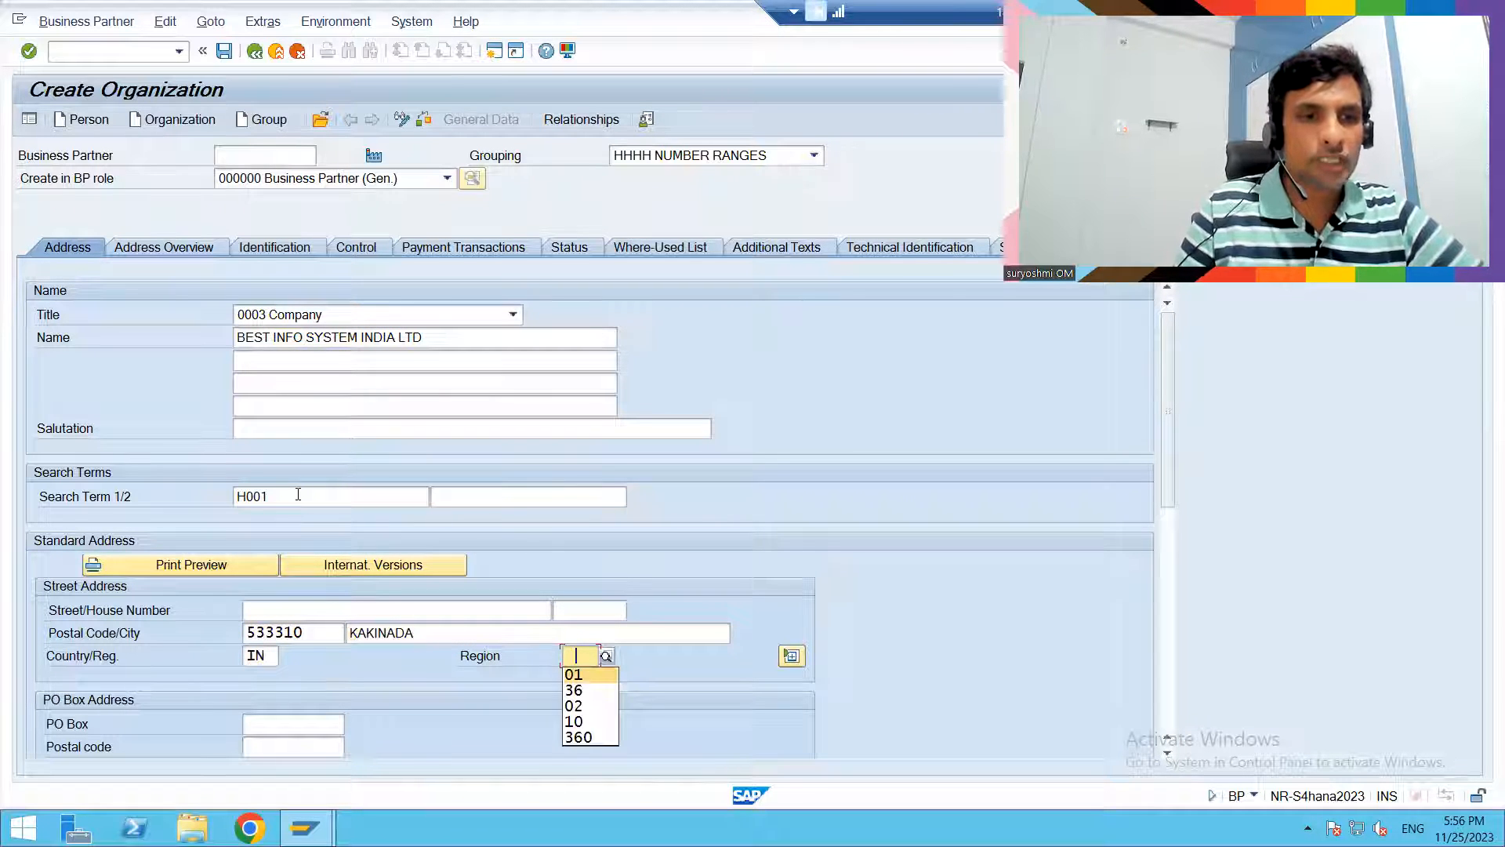
pyautogui.press('Return')
pyautogui.press('Tab')
pyautogui.press('Tab')
pyautogui.press('Tab')
pyautogui.press('Tab')
pyautogui.write('EN')
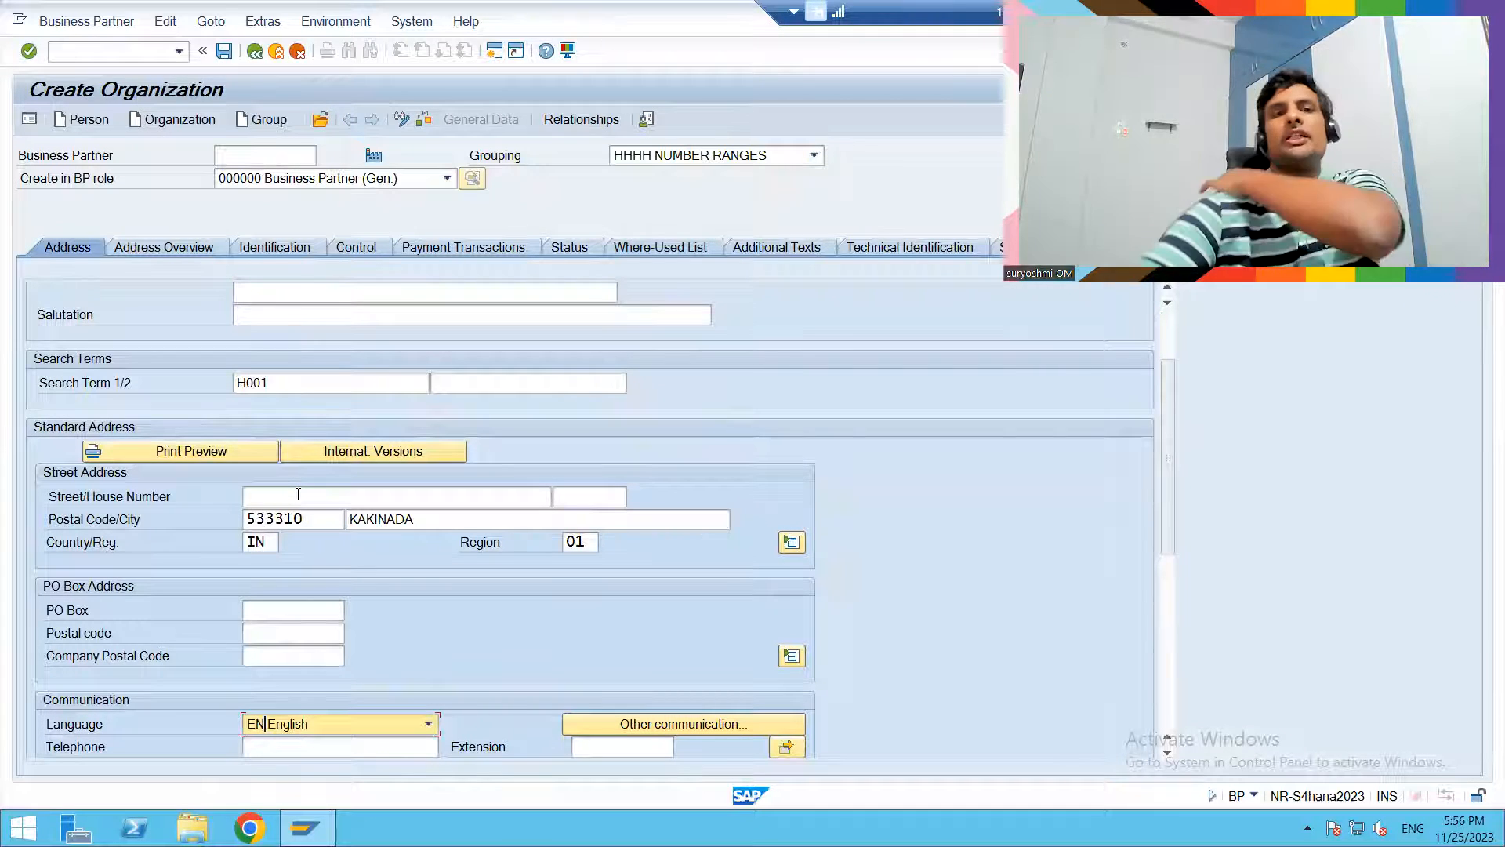
pyautogui.press('Return')
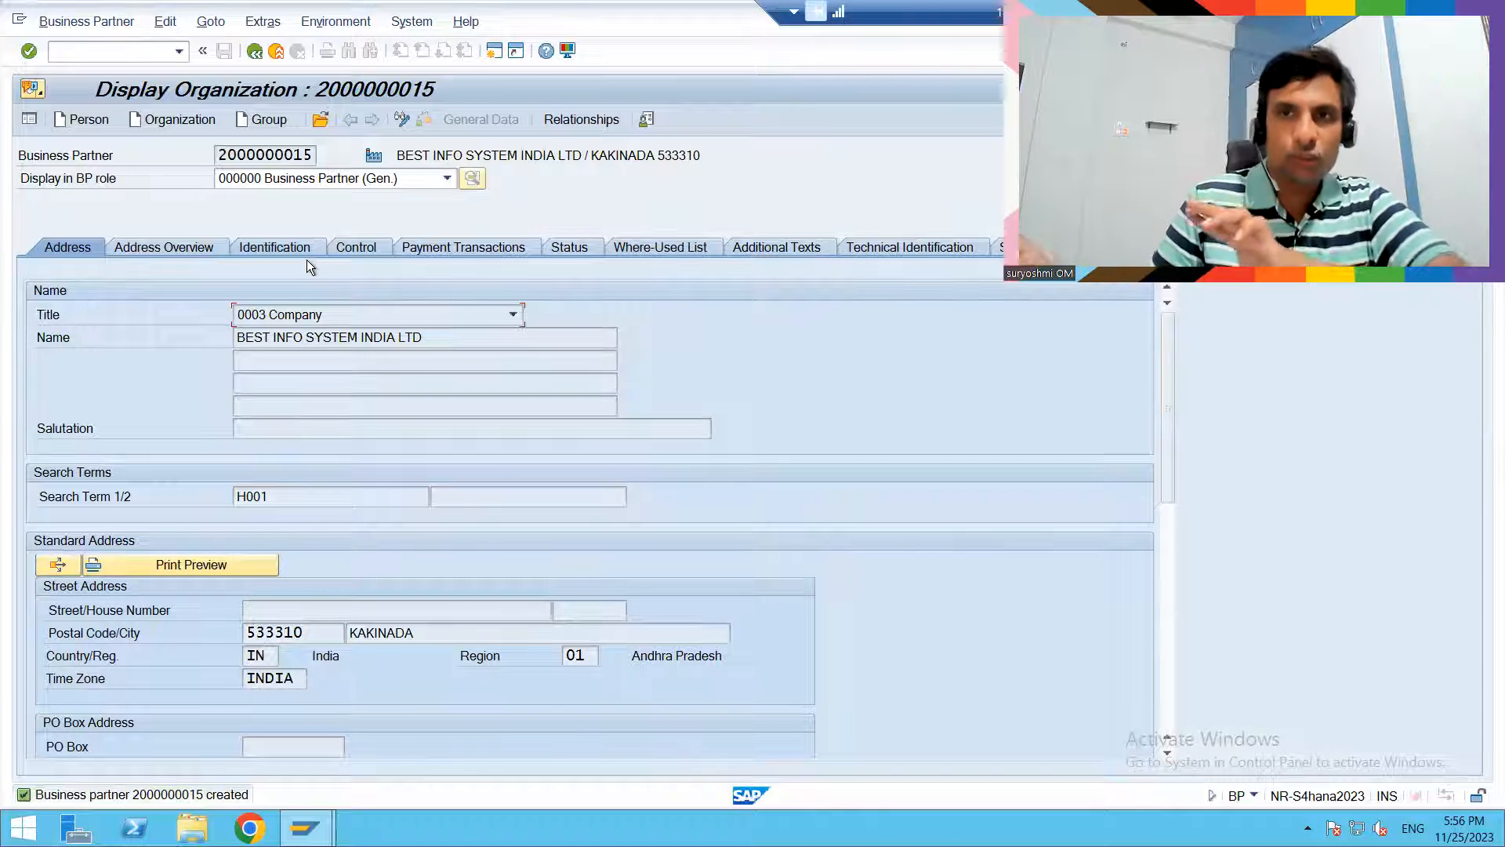
# - Review the business partner roles that can be displayed for the new organization
pyautogui.click(316, 180)
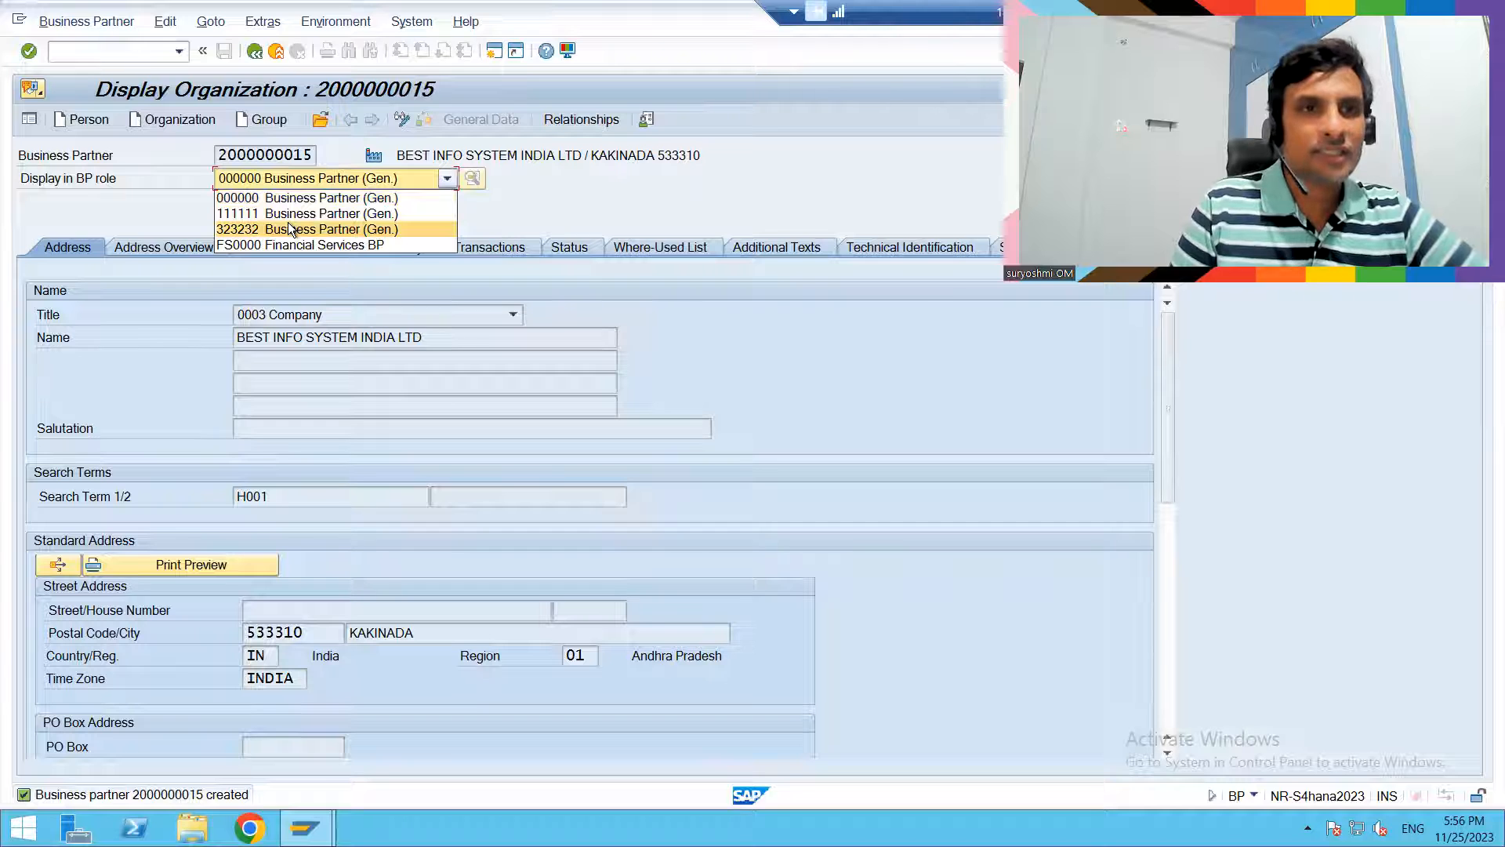
pyautogui.click(298, 197)
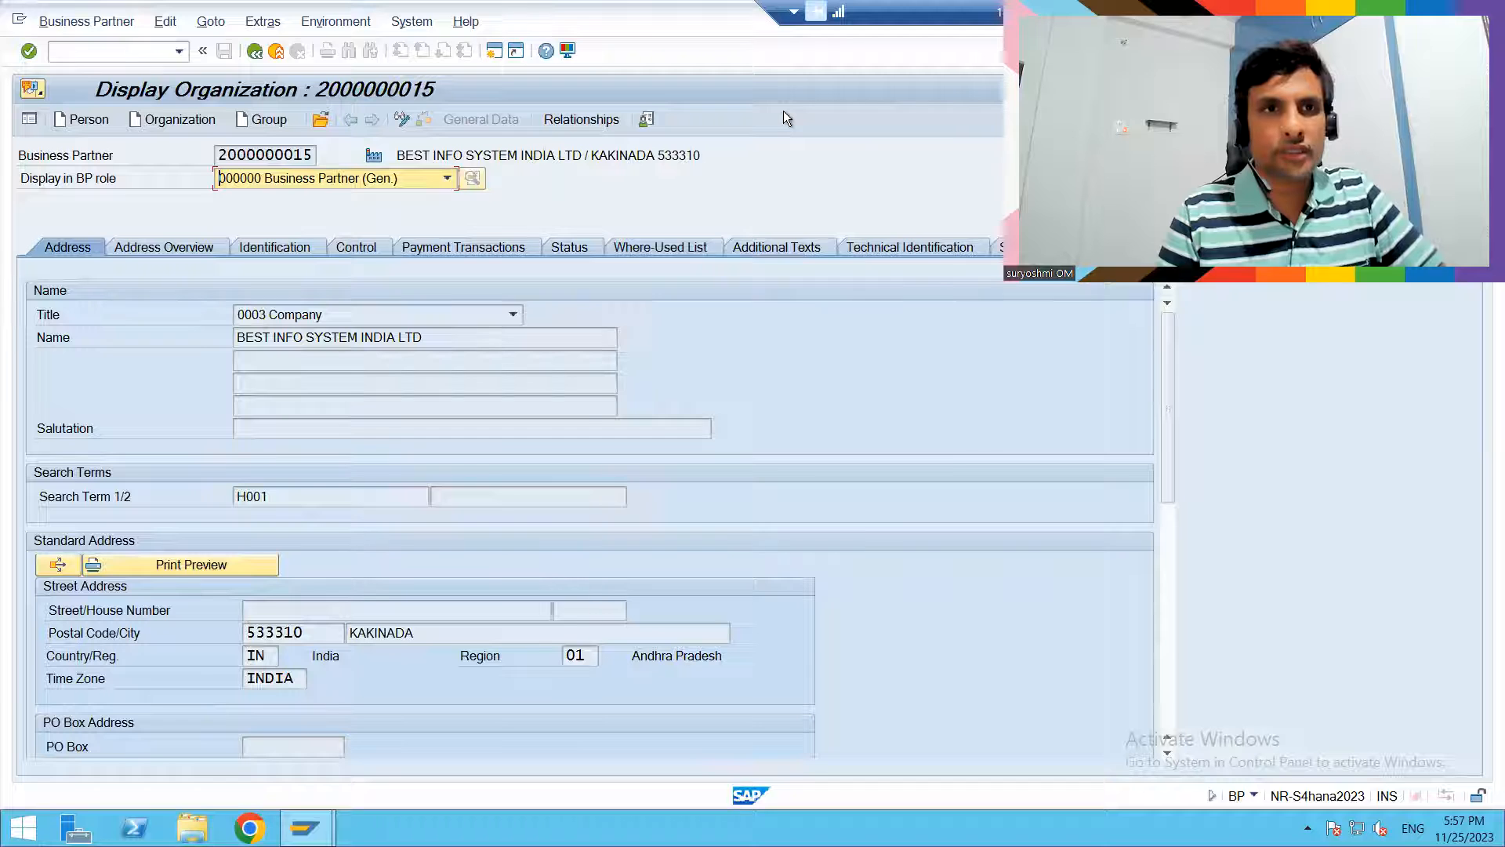
pyautogui.hotkey('alt', 'Tab')
pyautogui.hotkey('alt', 'Tab')
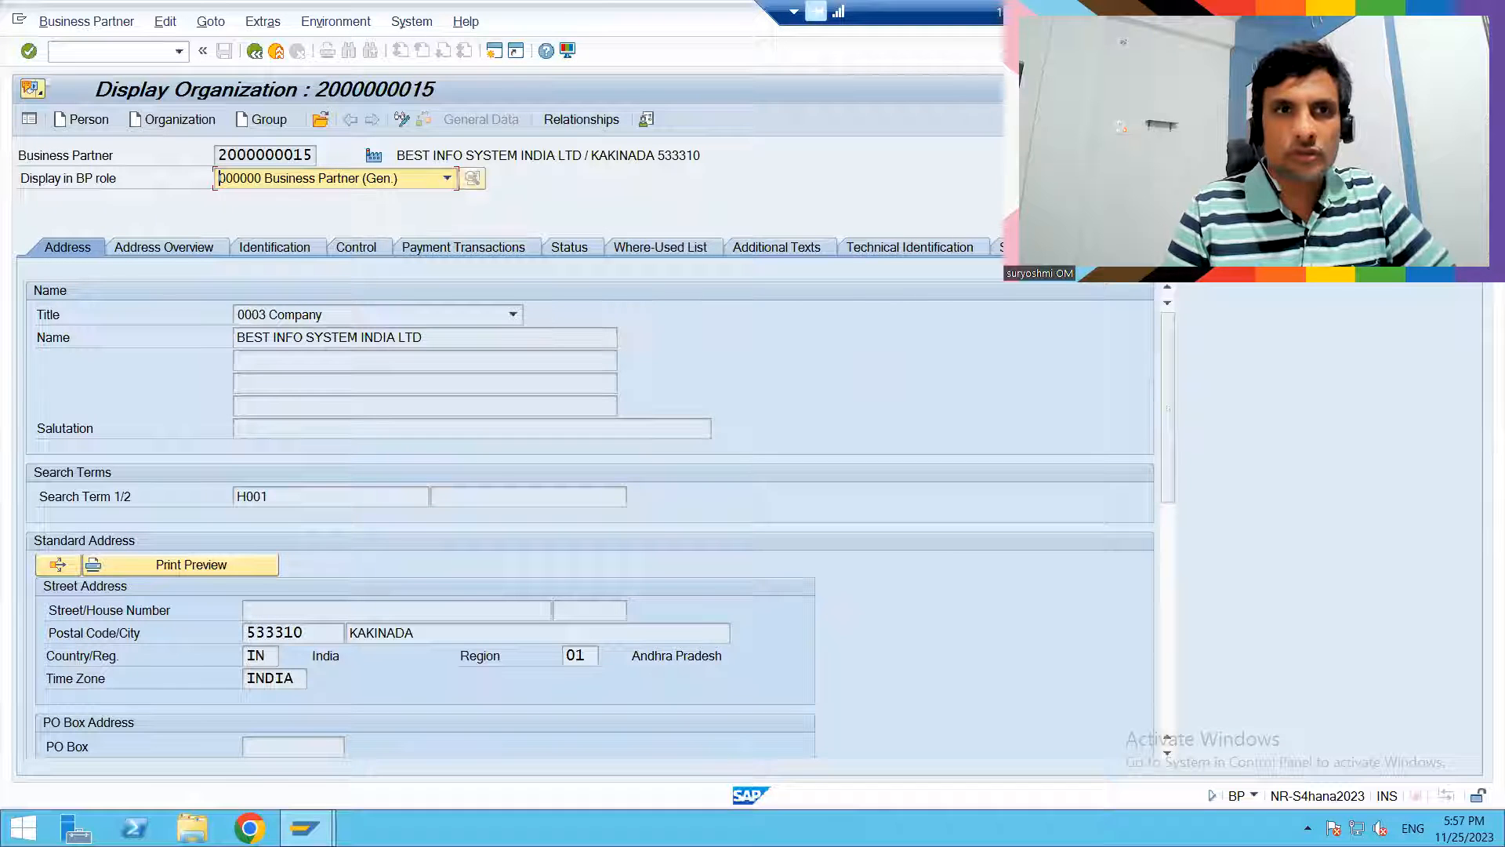
pyautogui.click(399, 176)
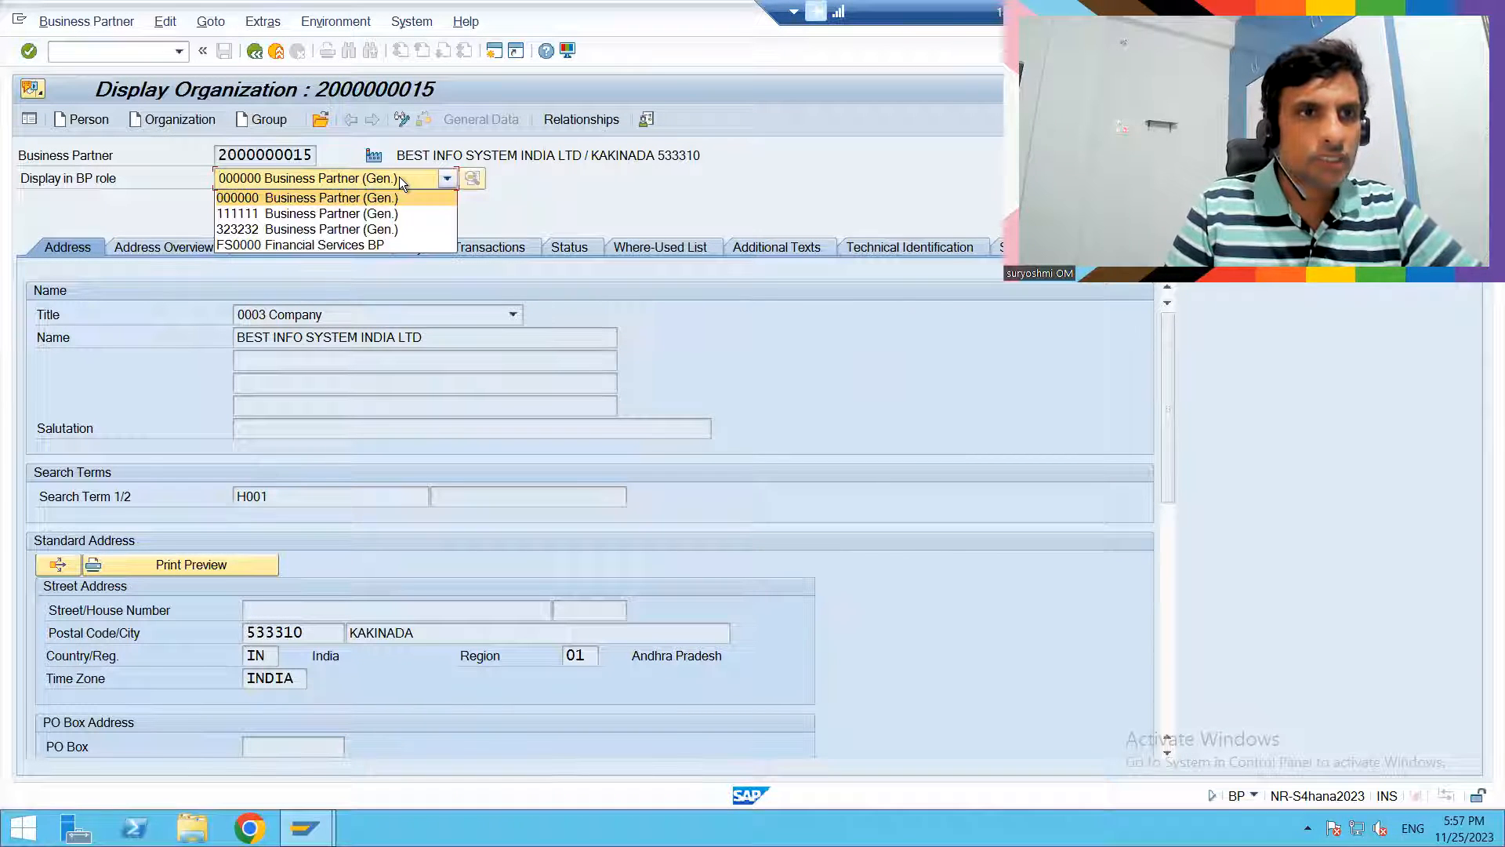
# - Switch the organization to change mode and add the role ZFCU00 FINANCE CUSTOMER
pyautogui.click(406, 120)
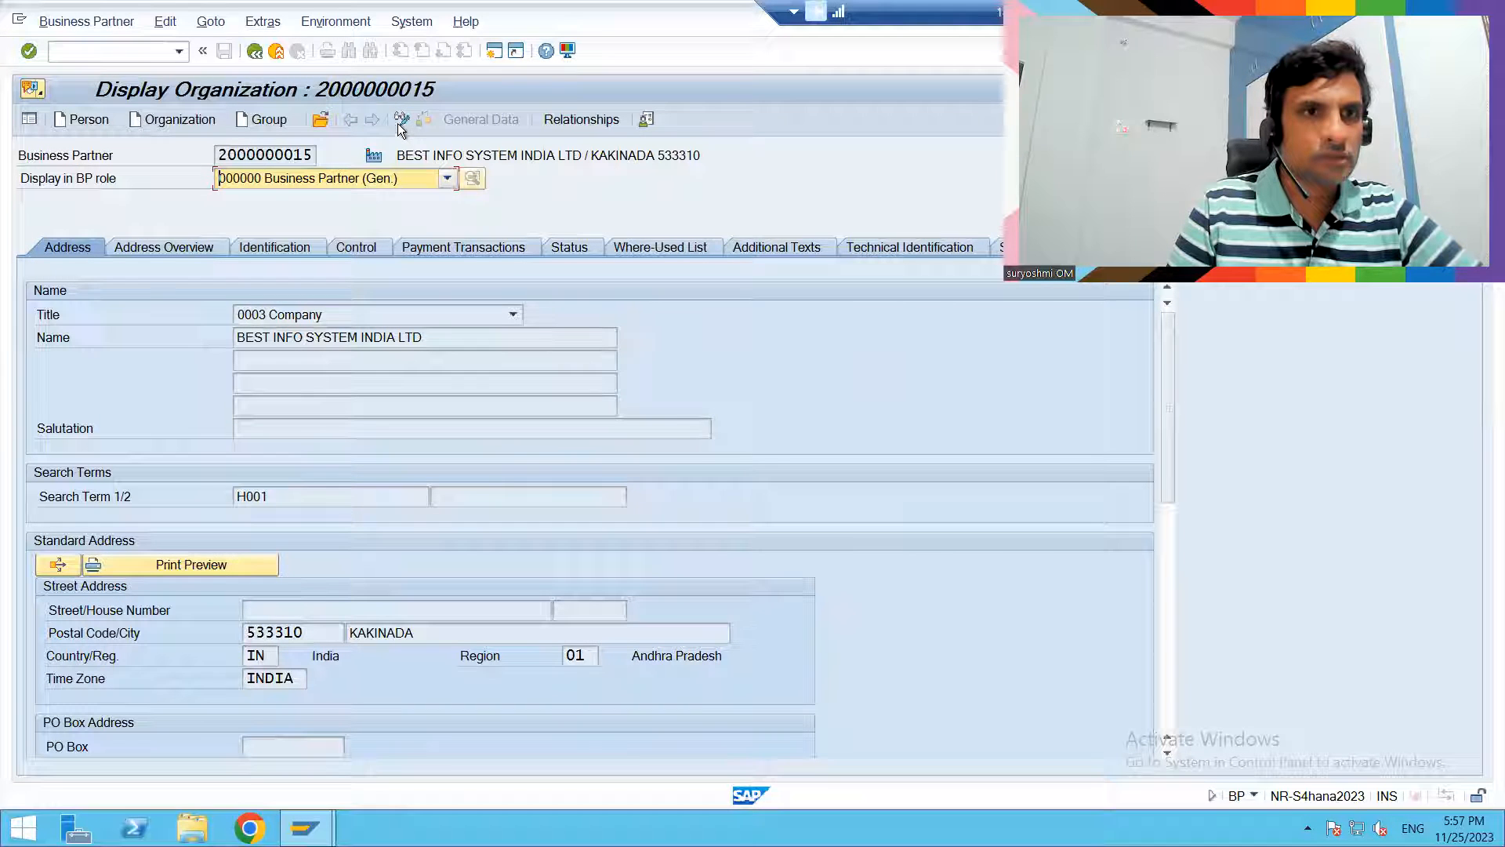
pyautogui.click(399, 124)
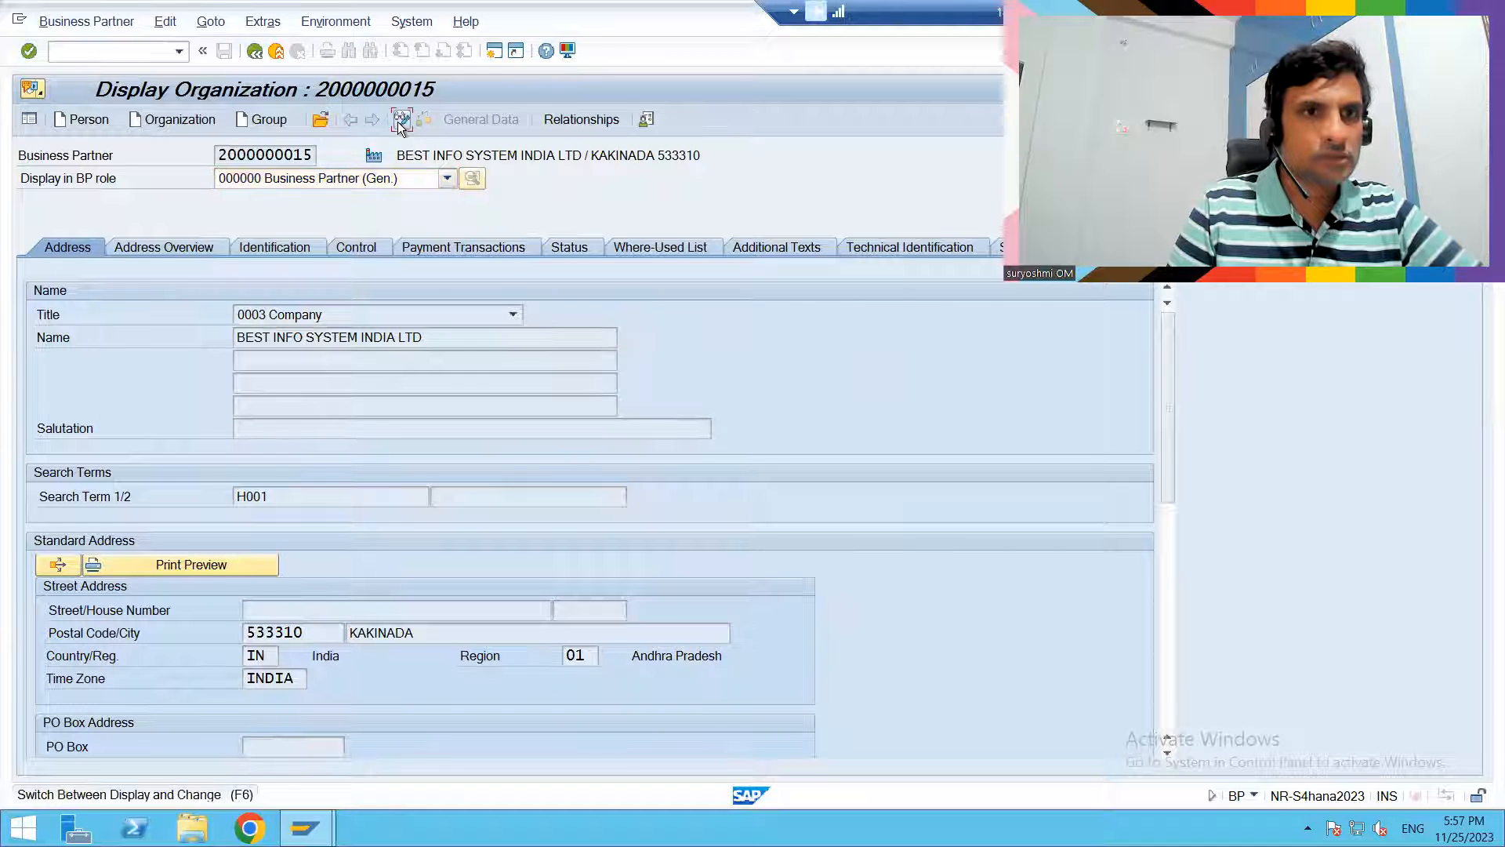
pyautogui.click(308, 182)
pyautogui.press('z')
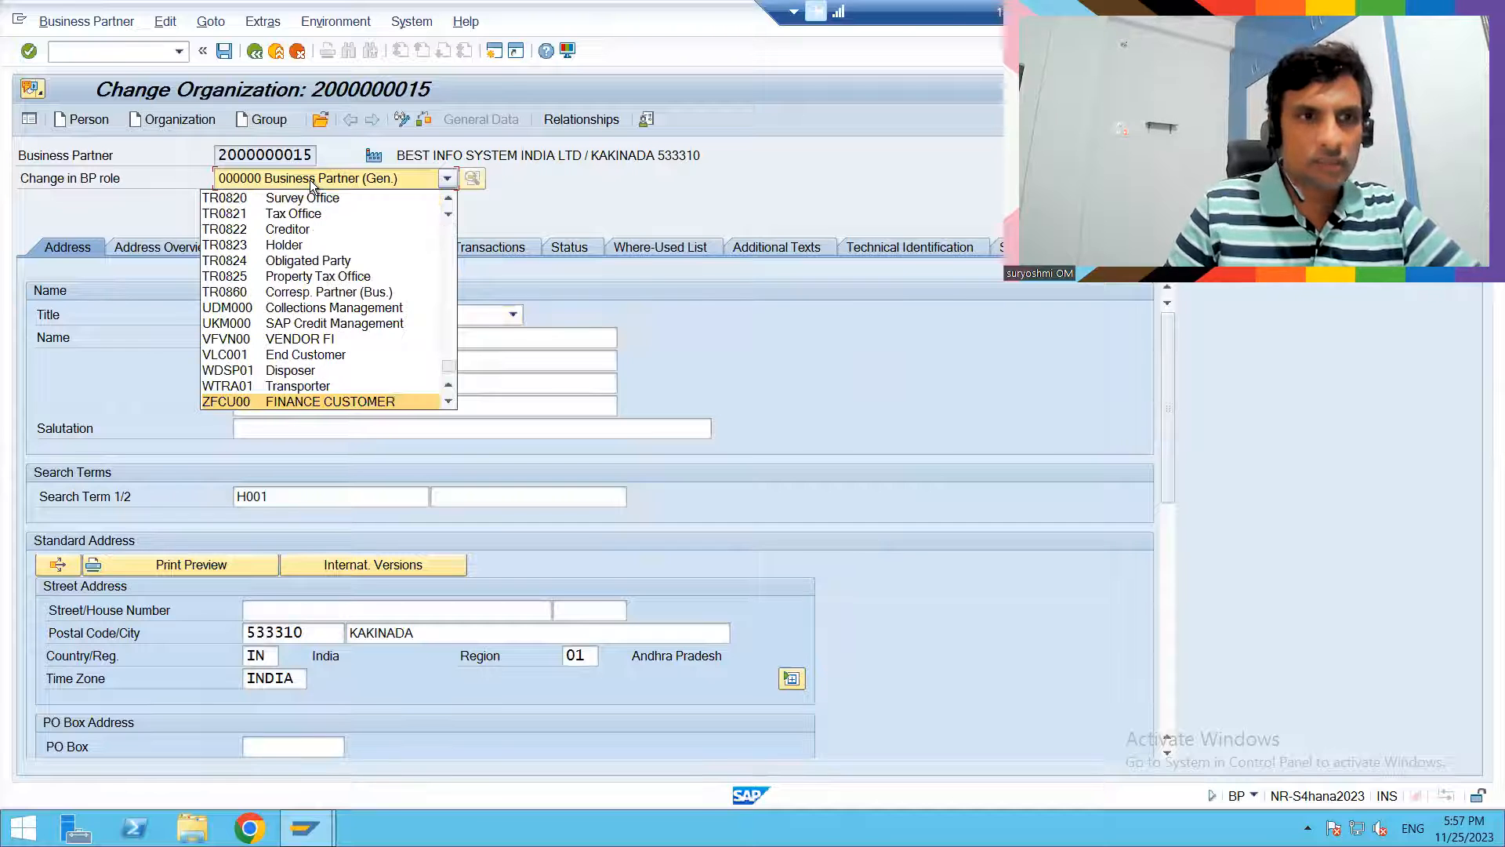
pyautogui.press('Return')
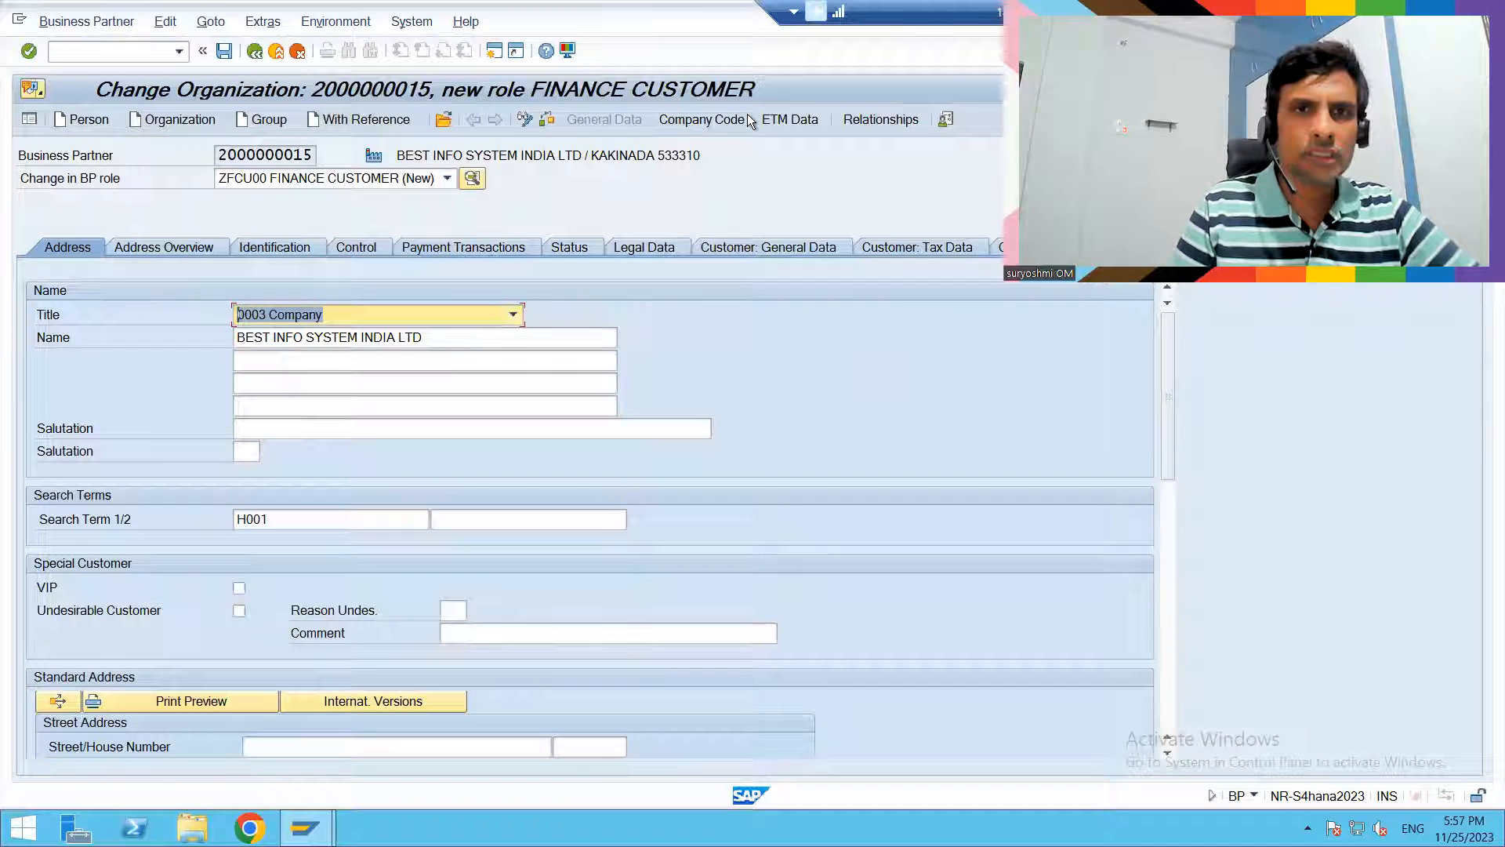
# - Open the finance customer's company code data and enter company code HU01
pyautogui.click(719, 121)
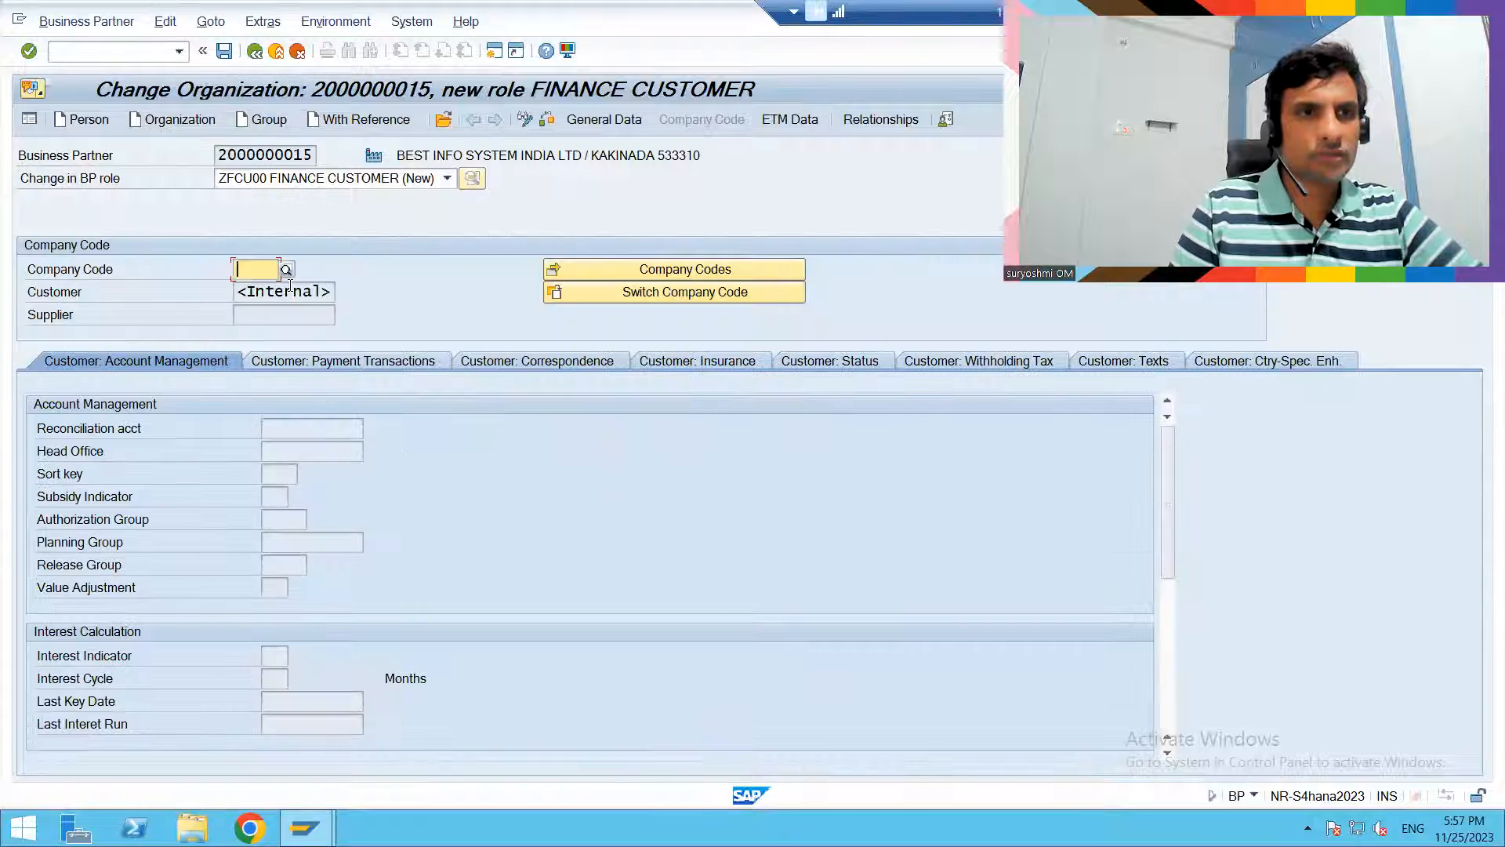
pyautogui.write('HU01')
pyautogui.press('Return')
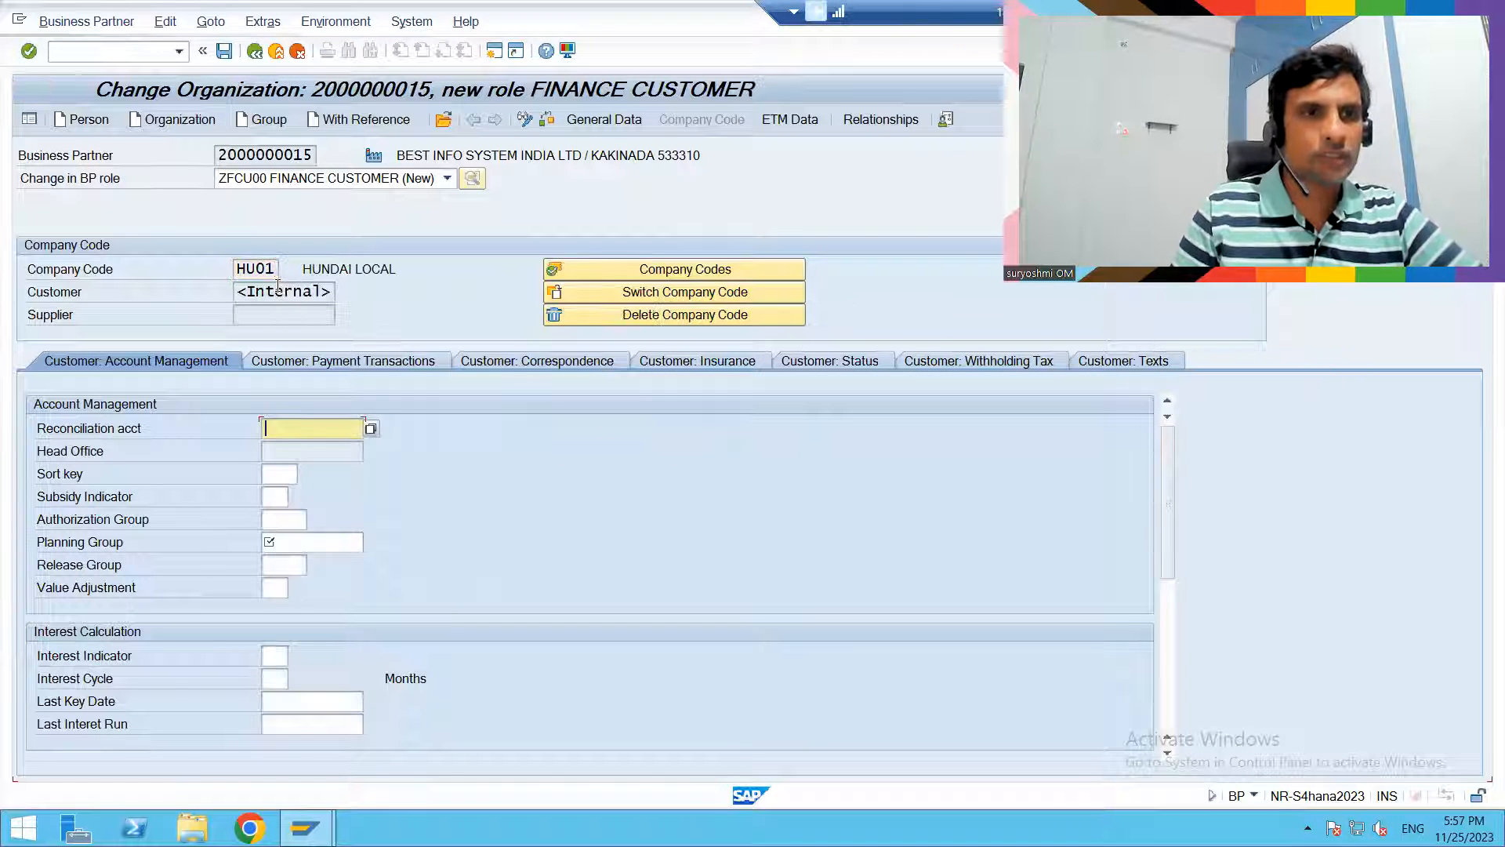
# - Set the customer's reconciliation account to 150000 and the planning group to A1 in account management
pyautogui.write('150000')
pyautogui.press('Down')
pyautogui.press('Return')
pyautogui.press('Tab')
pyautogui.press('Tab')
pyautogui.press('Tab')
pyautogui.press('Tab')
pyautogui.write('A1')
pyautogui.press('Return')
# - Set the customer's payment method to L for automatic payment transactions and save the finance customer role
pyautogui.click(301, 354)
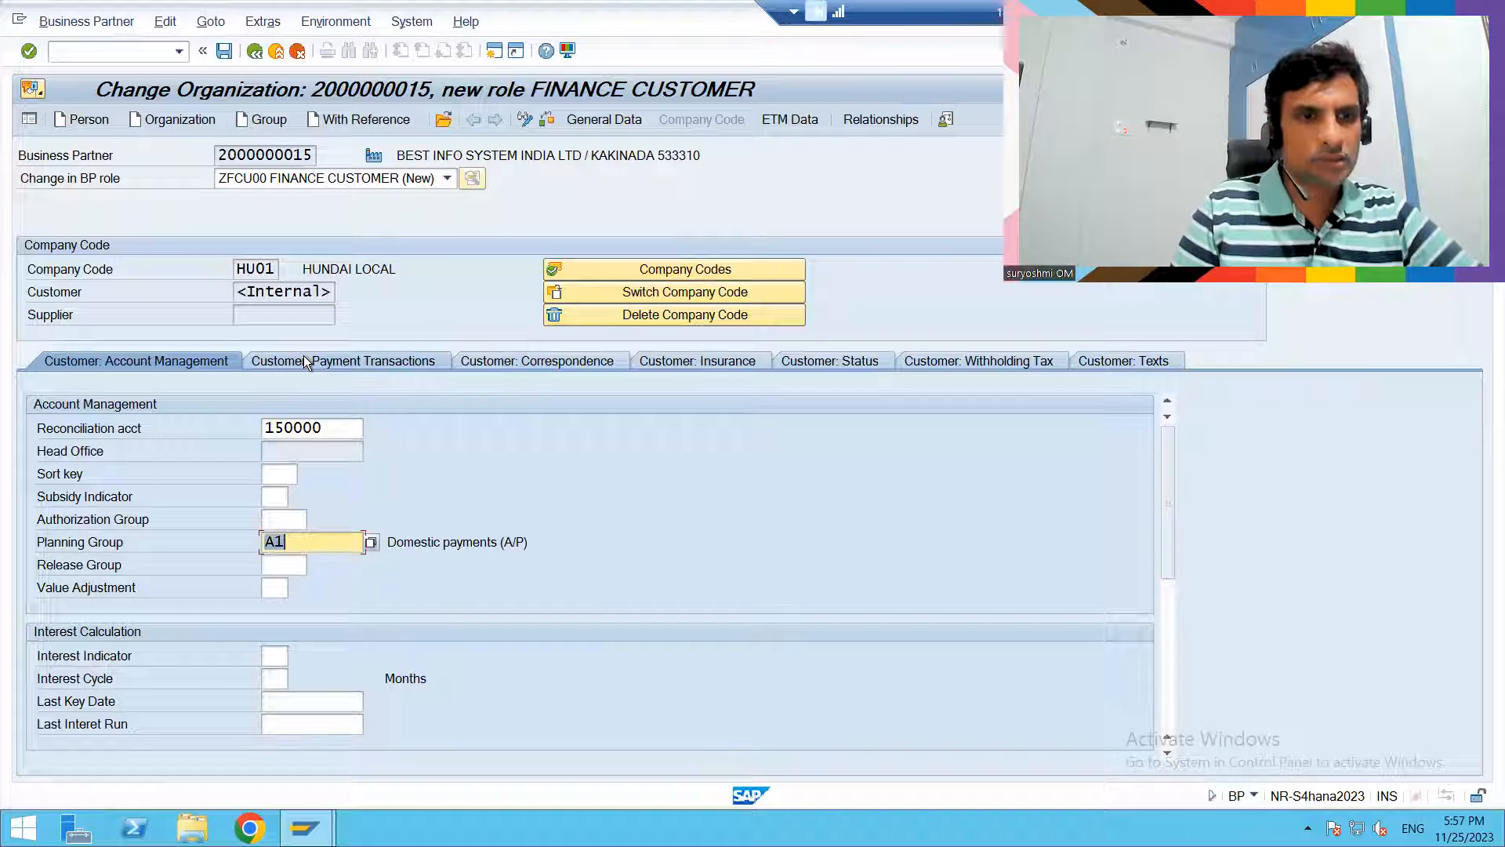
pyautogui.click(282, 610)
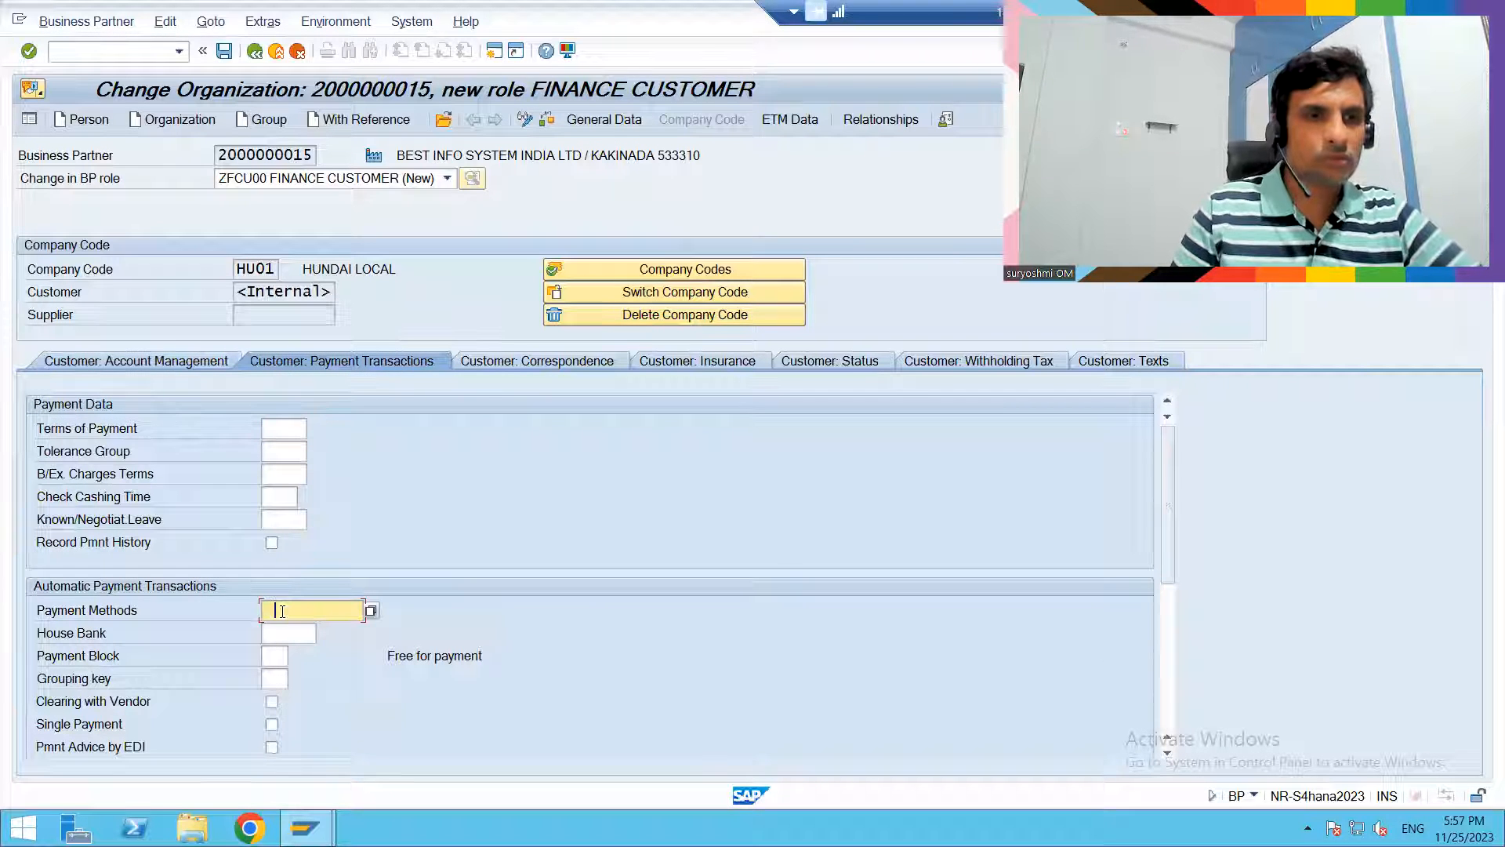
pyautogui.press('Return')
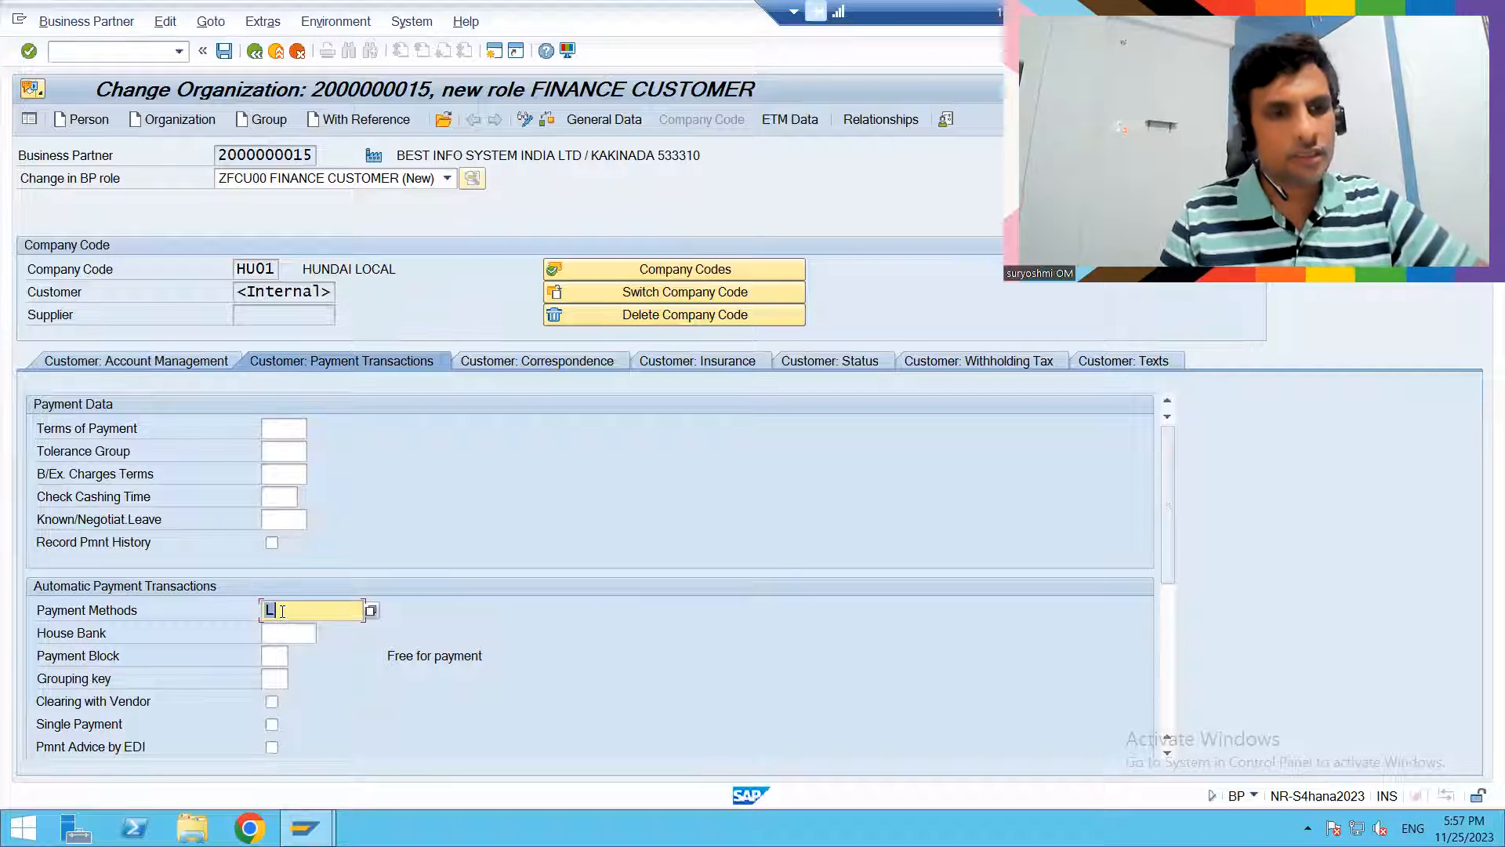
pyautogui.press('Return')
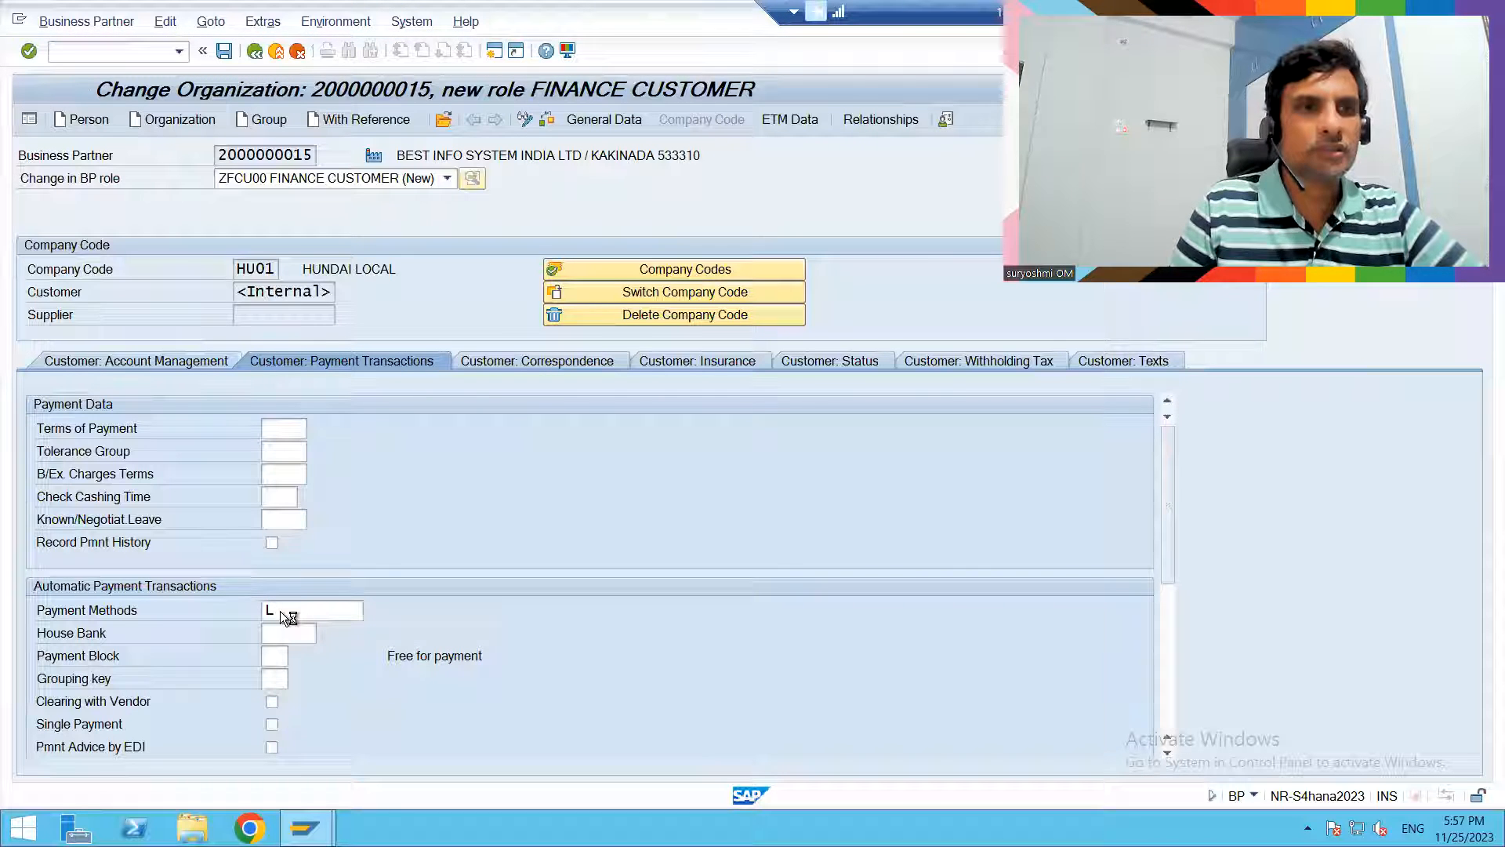
pyautogui.hotkey('ctrl', 's')
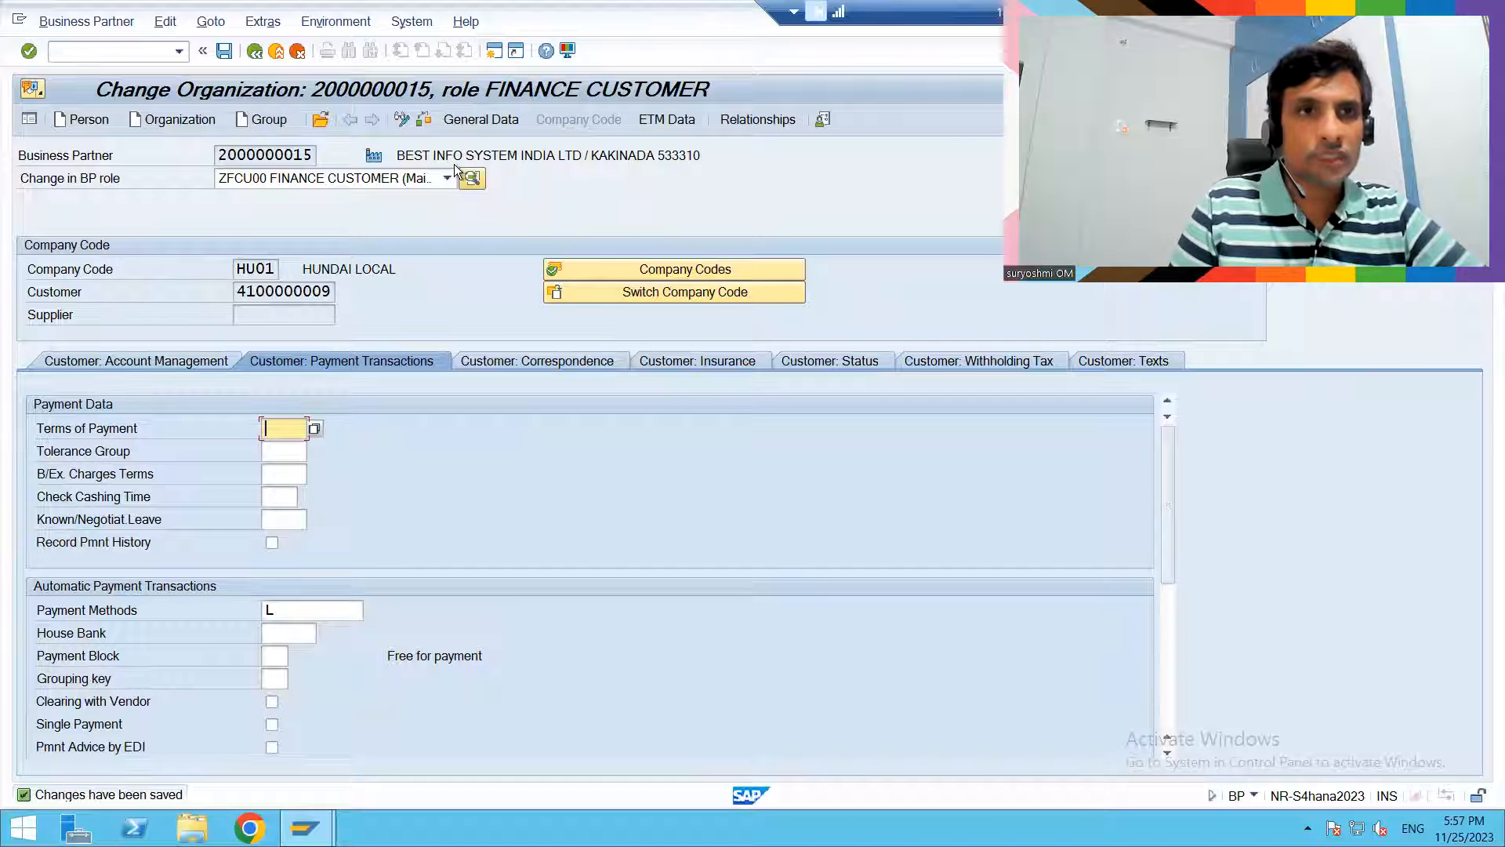
# - Add the role ZSCU01 CUSTOMER SALES to the organization and open its sales and distribution data
pyautogui.click(331, 176)
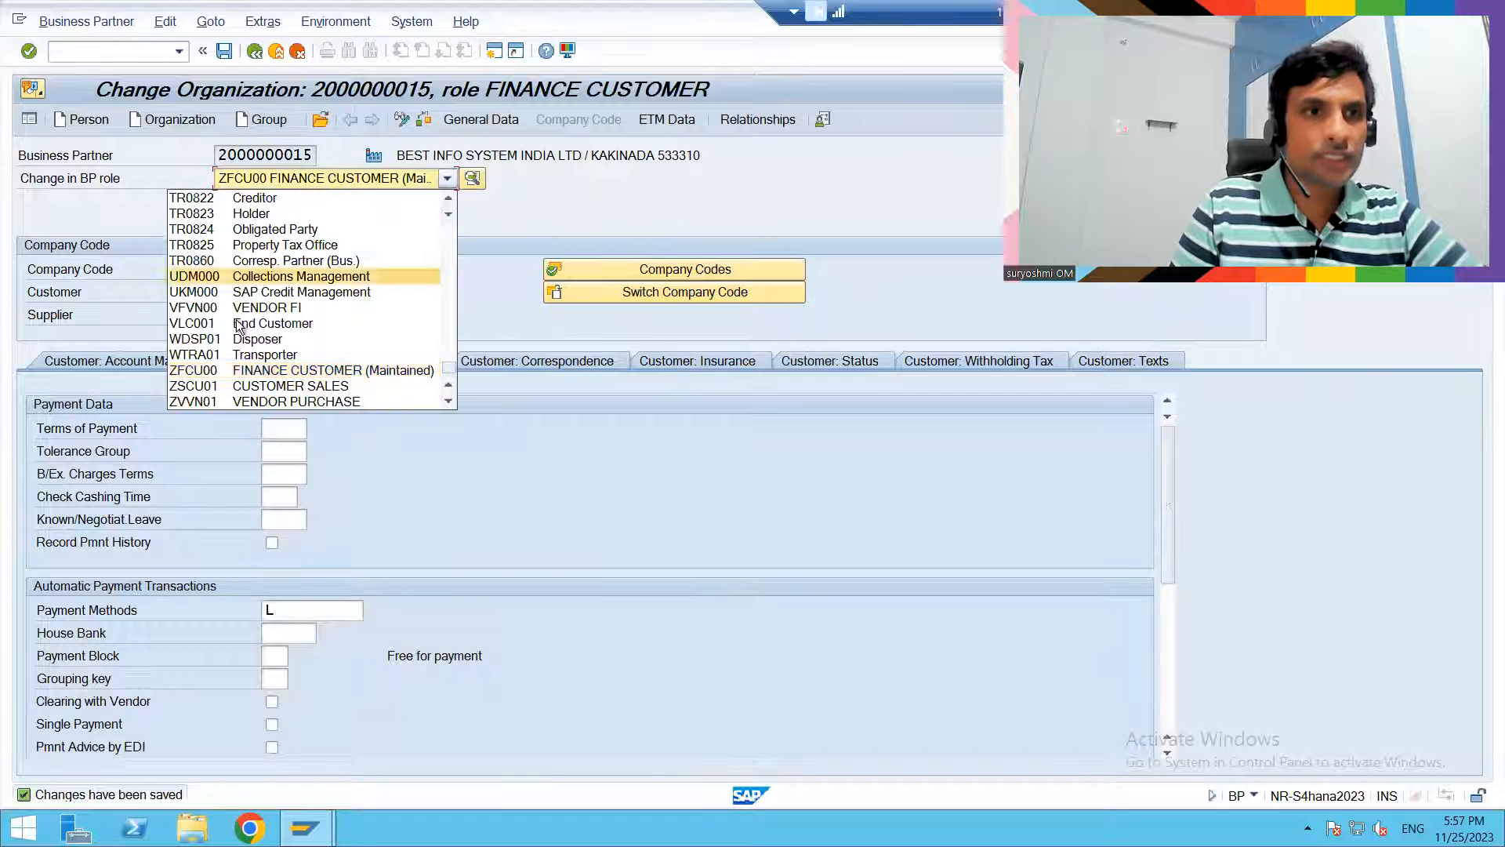
pyautogui.click(242, 385)
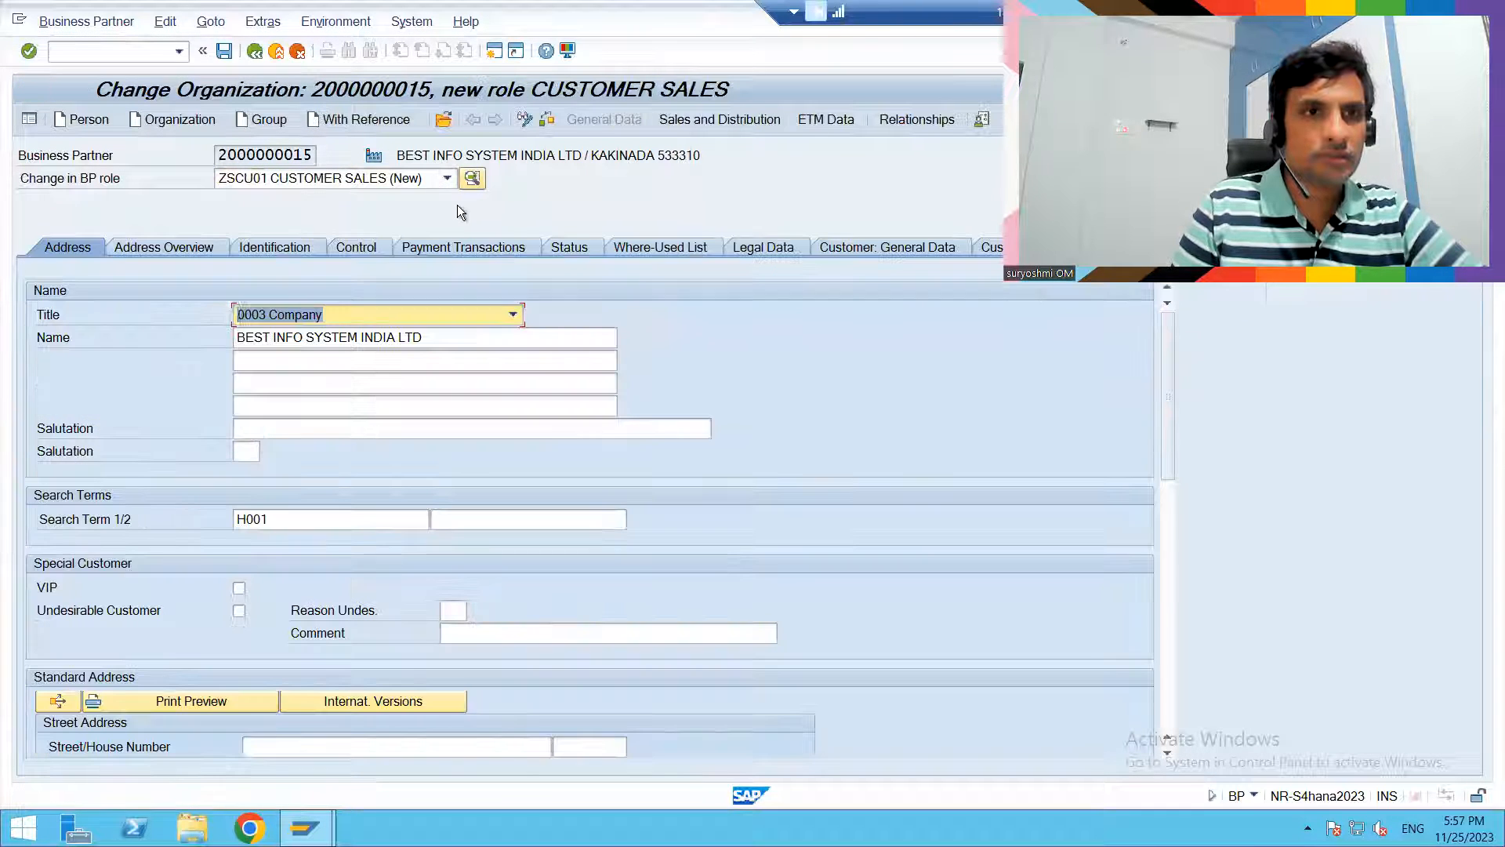
pyautogui.click(719, 119)
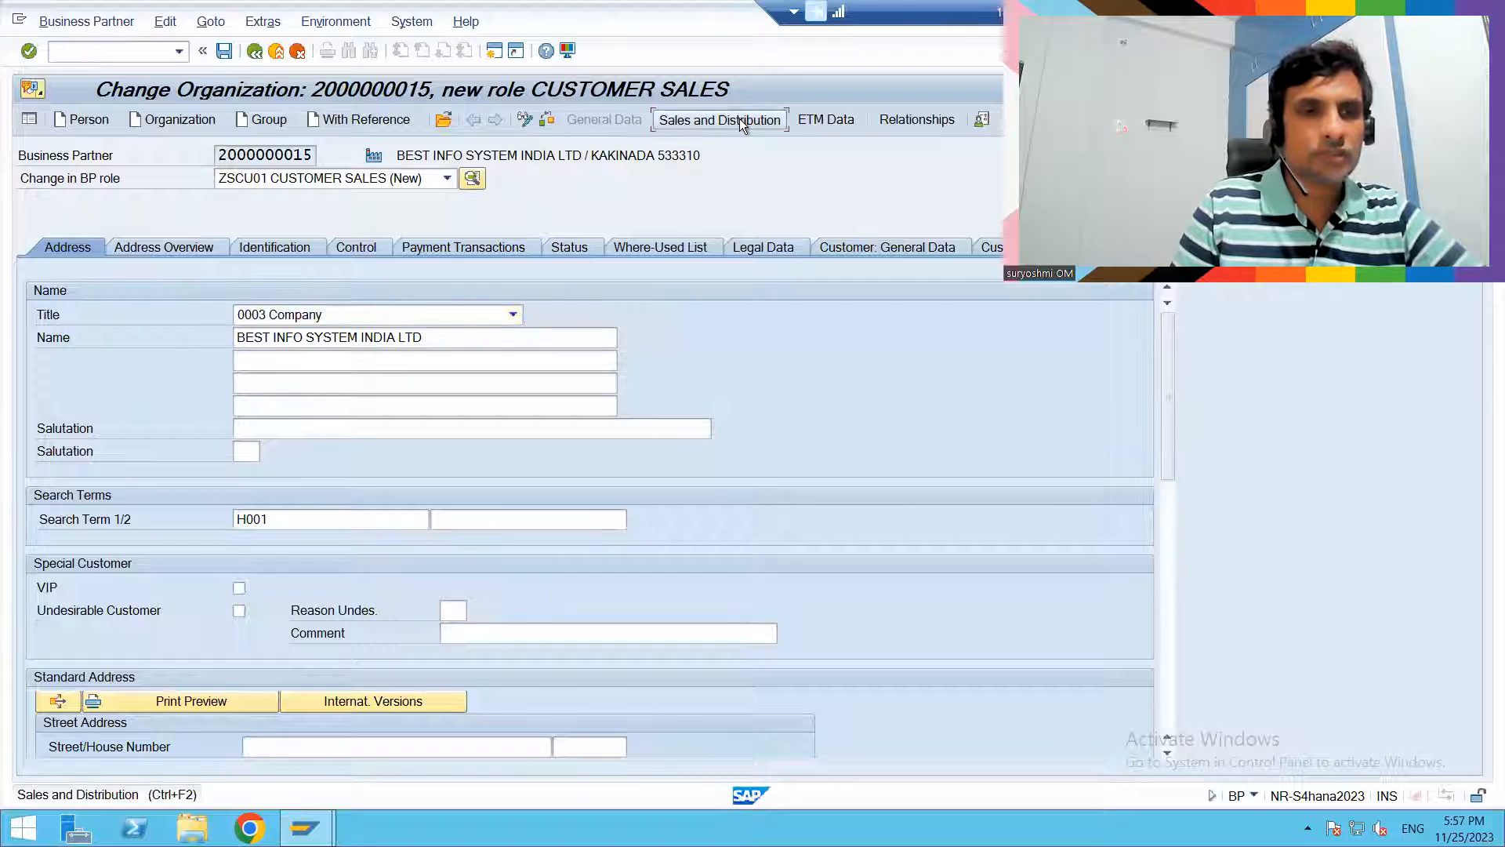
# - Enter the customer's sales area with sales organization HUS1, distribution channel H1 and division HH
pyautogui.write('HUS1')
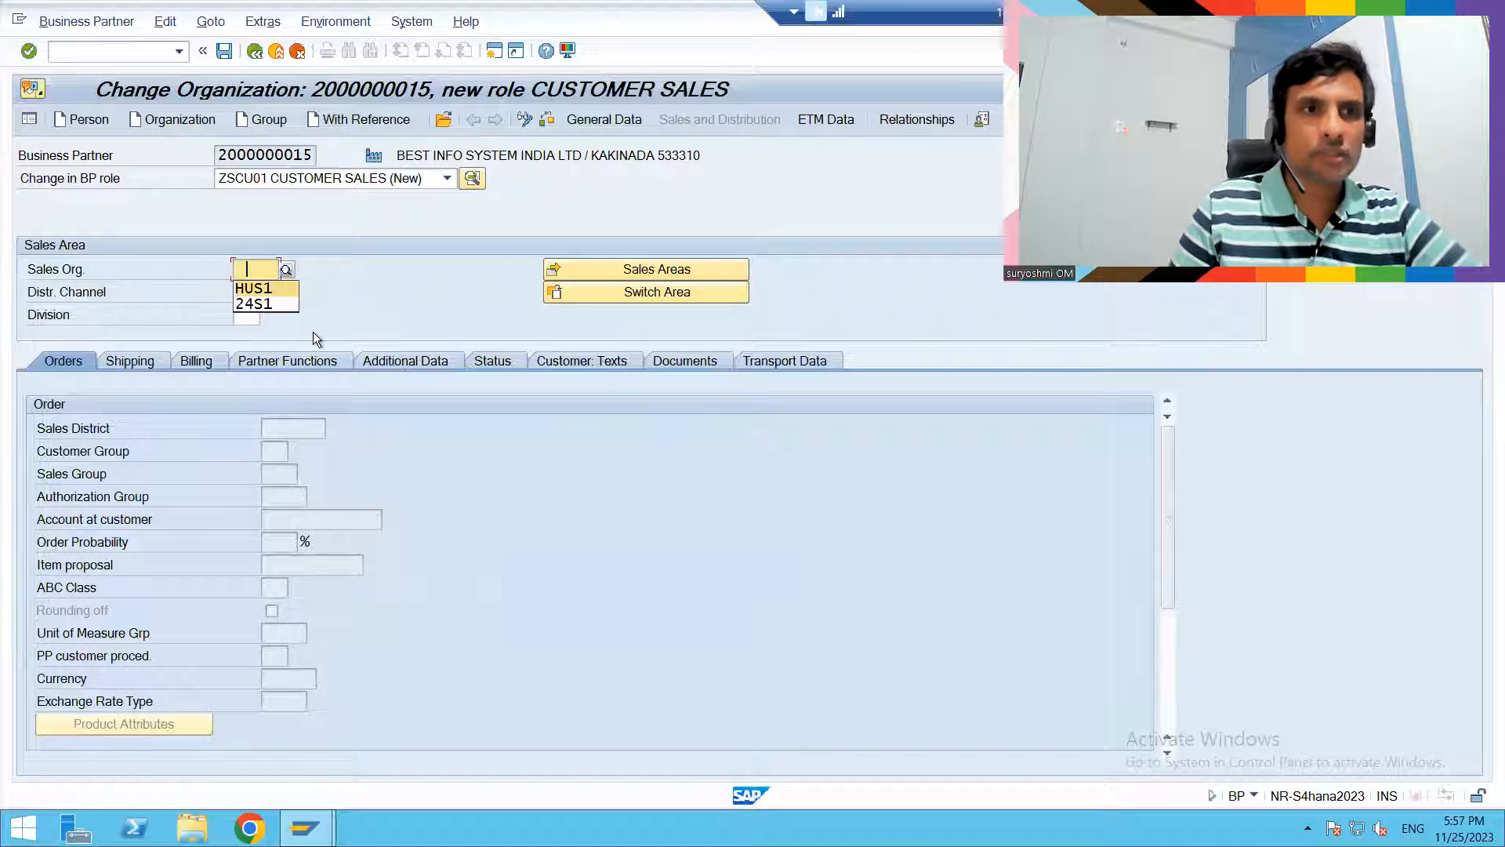
pyautogui.press('Tab')
pyautogui.write('H1')
pyautogui.press('Tab')
pyautogui.write('HH')
pyautogui.press('Return')
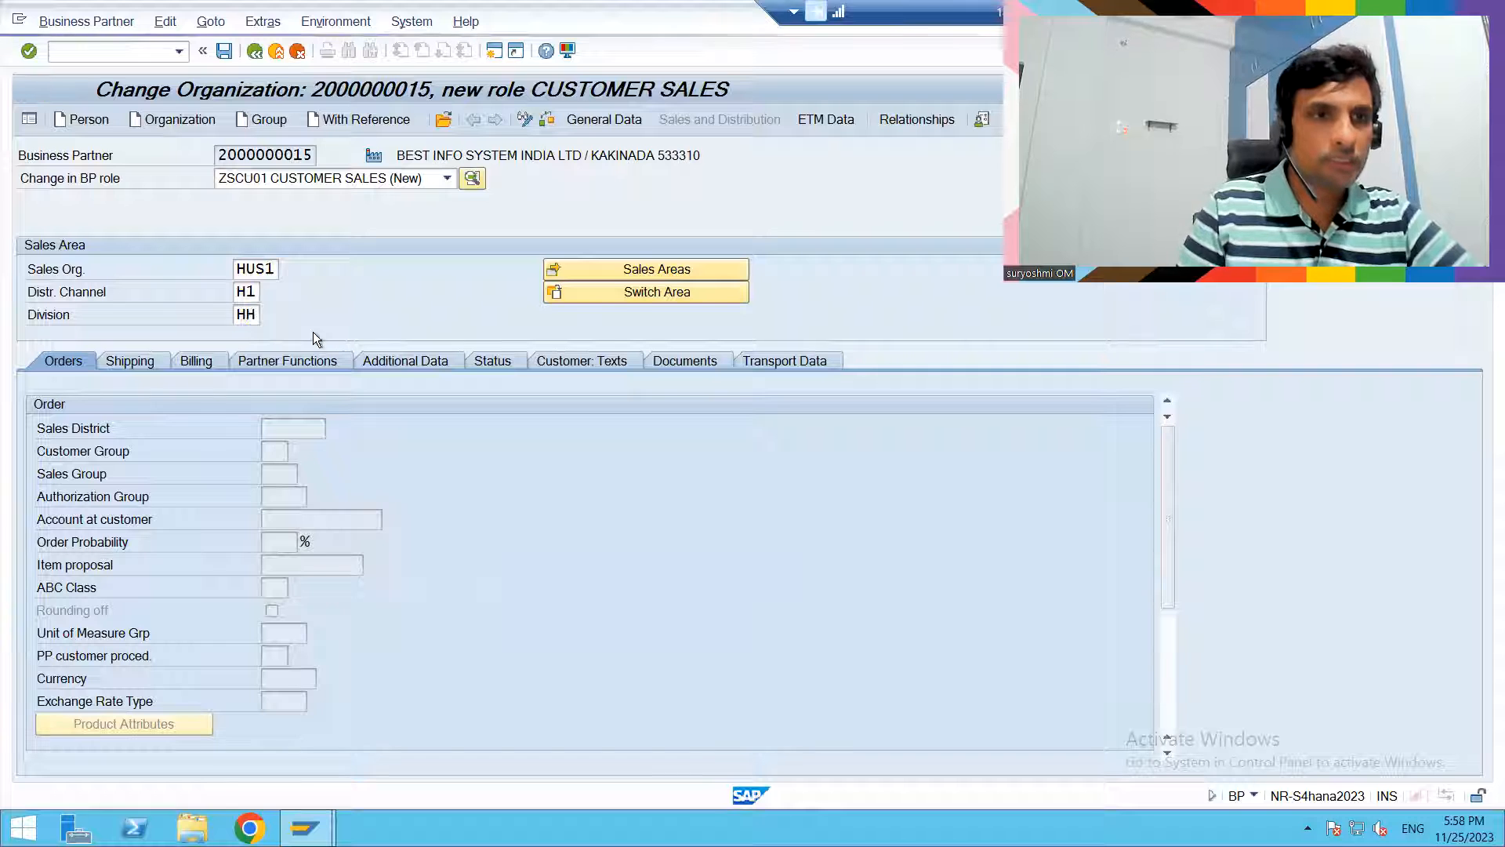
# - Set the sales district to NORTH and fill in the customer group in the order data
pyautogui.click(308, 428)
pyautogui.write('NORTH')
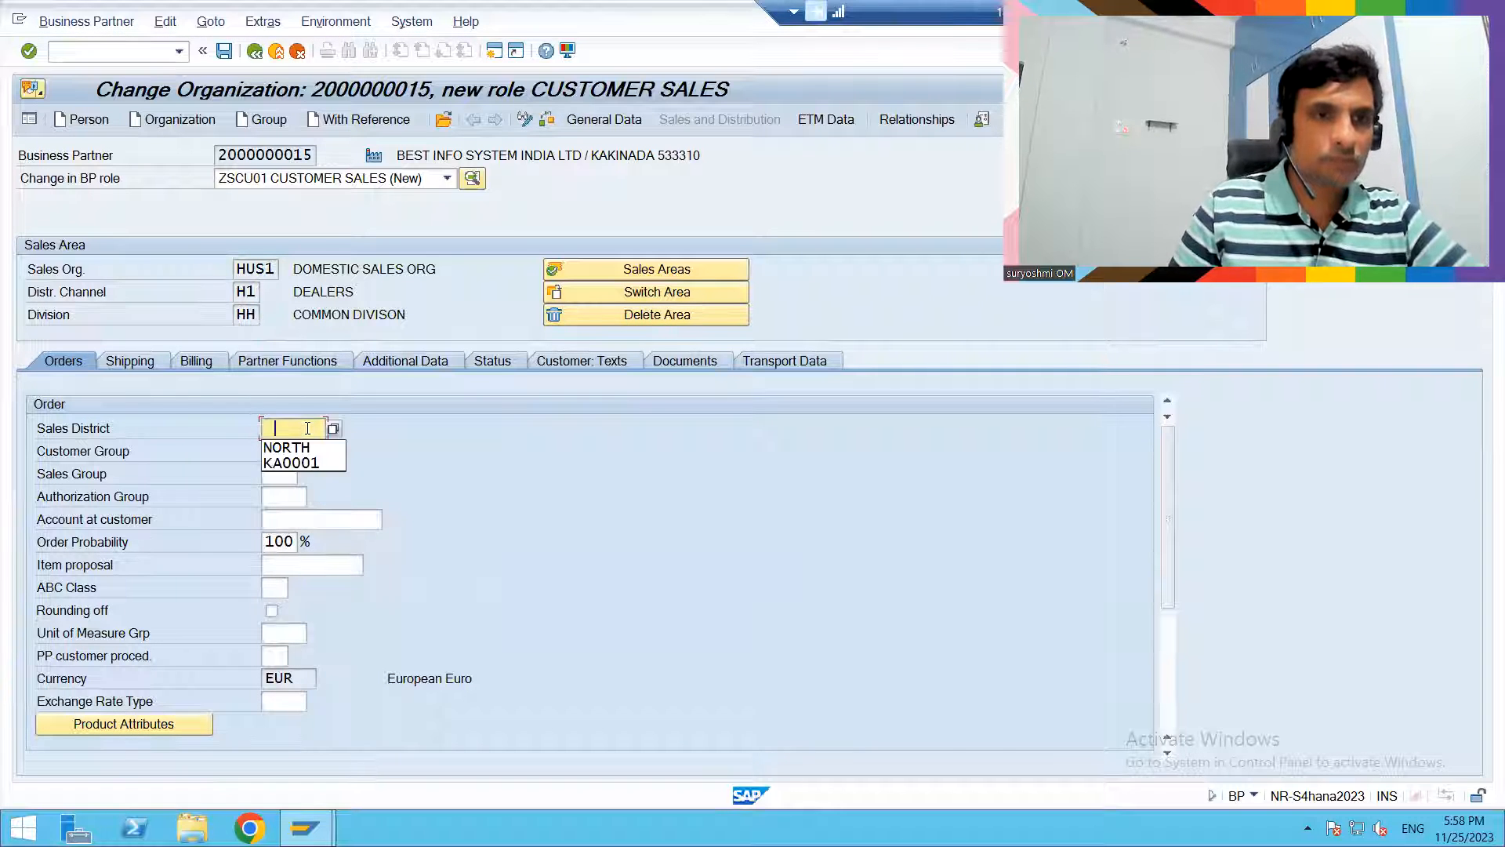
pyautogui.press('Tab')
pyautogui.press('Down')
pyautogui.press('Return')
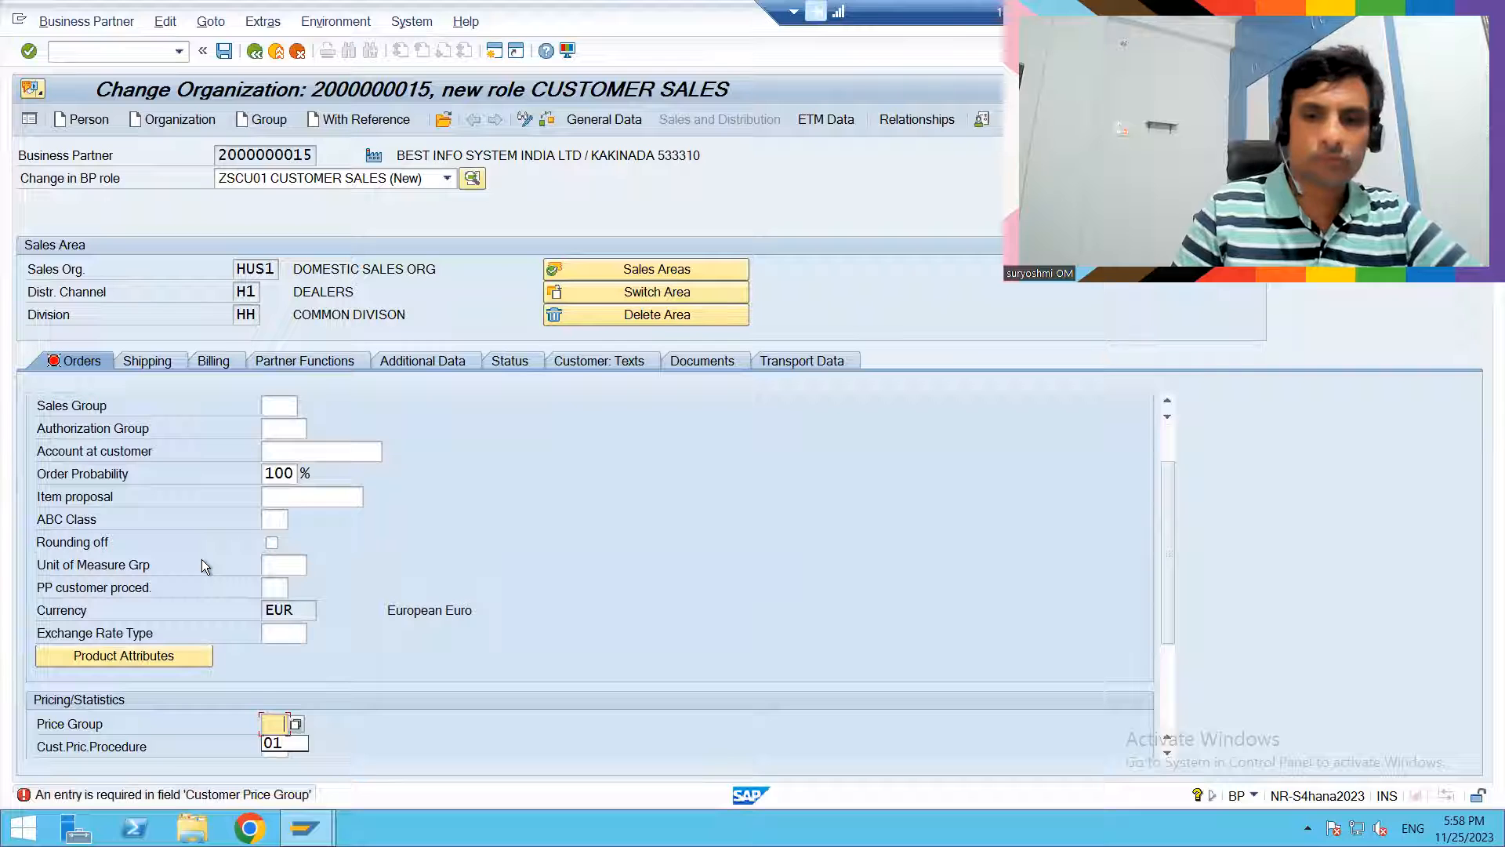
# - Set the price group to 01 Bulk buyer and the customer pricing procedure to 1 Standard
pyautogui.press('Return')
pyautogui.press('Tab')
pyautogui.press('Down')
pyautogui.press('Return')
pyautogui.press('Return')
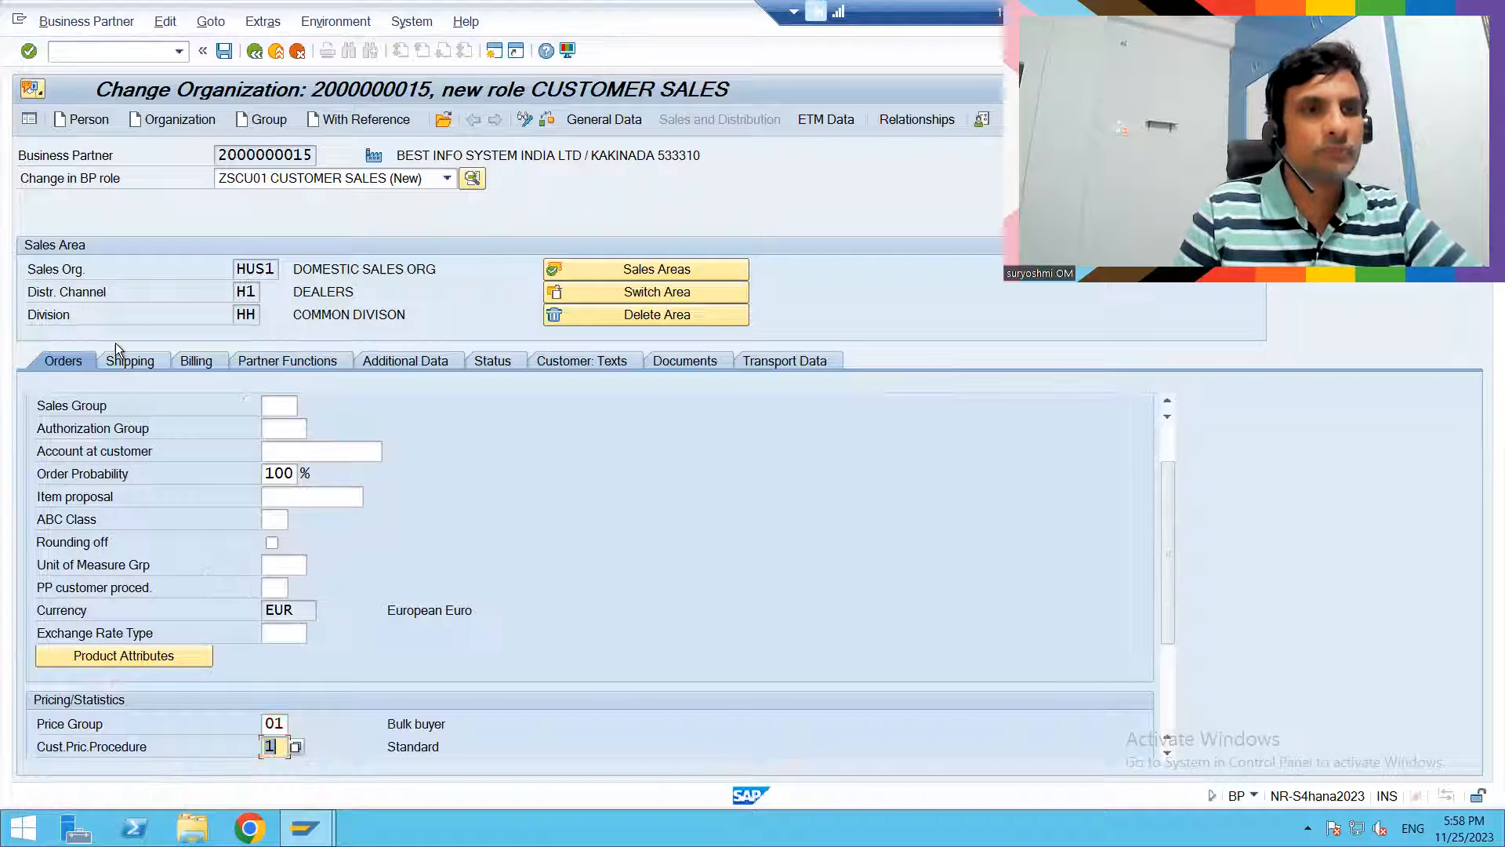
# - Fill in the shipping data with delivering plant HUP1, shipping conditions 02 Pick up and delivery priority 1
pyautogui.click(121, 360)
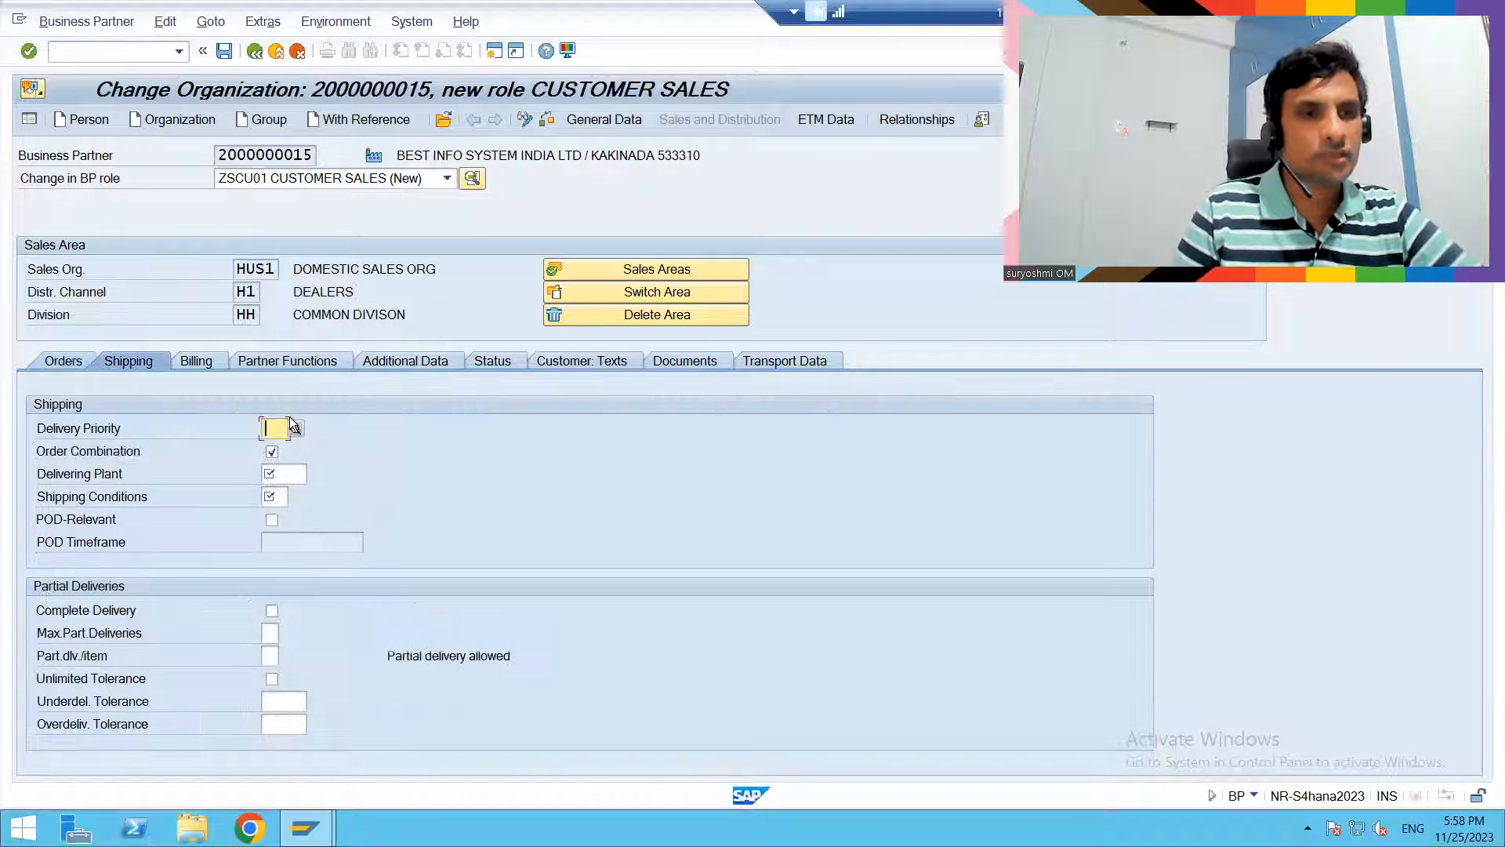
pyautogui.click(282, 476)
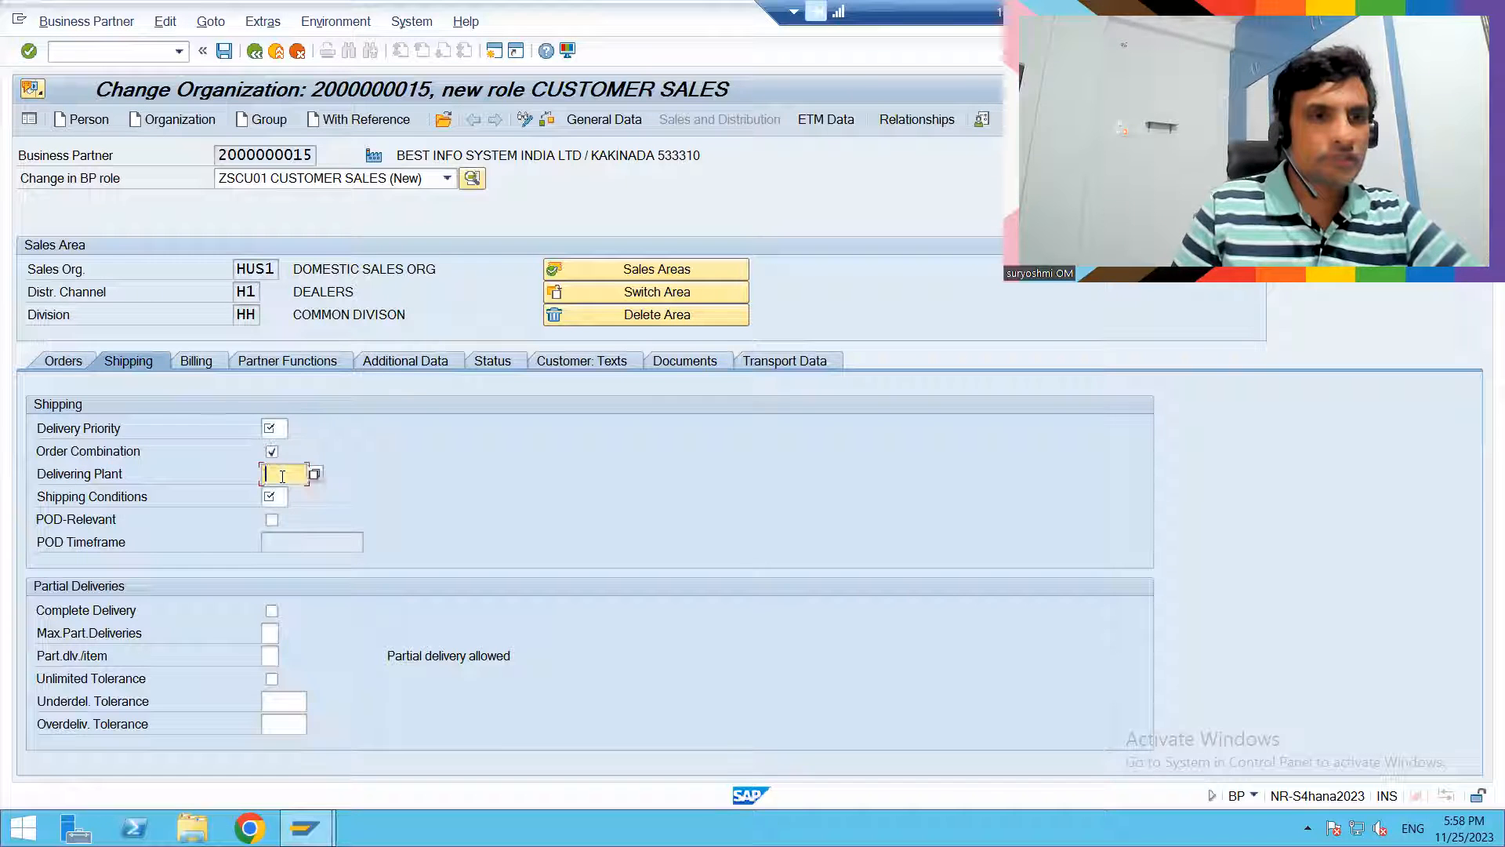
pyautogui.press('Down')
pyautogui.press('Return')
pyautogui.press('Tab')
pyautogui.press('Down')
pyautogui.press('Return')
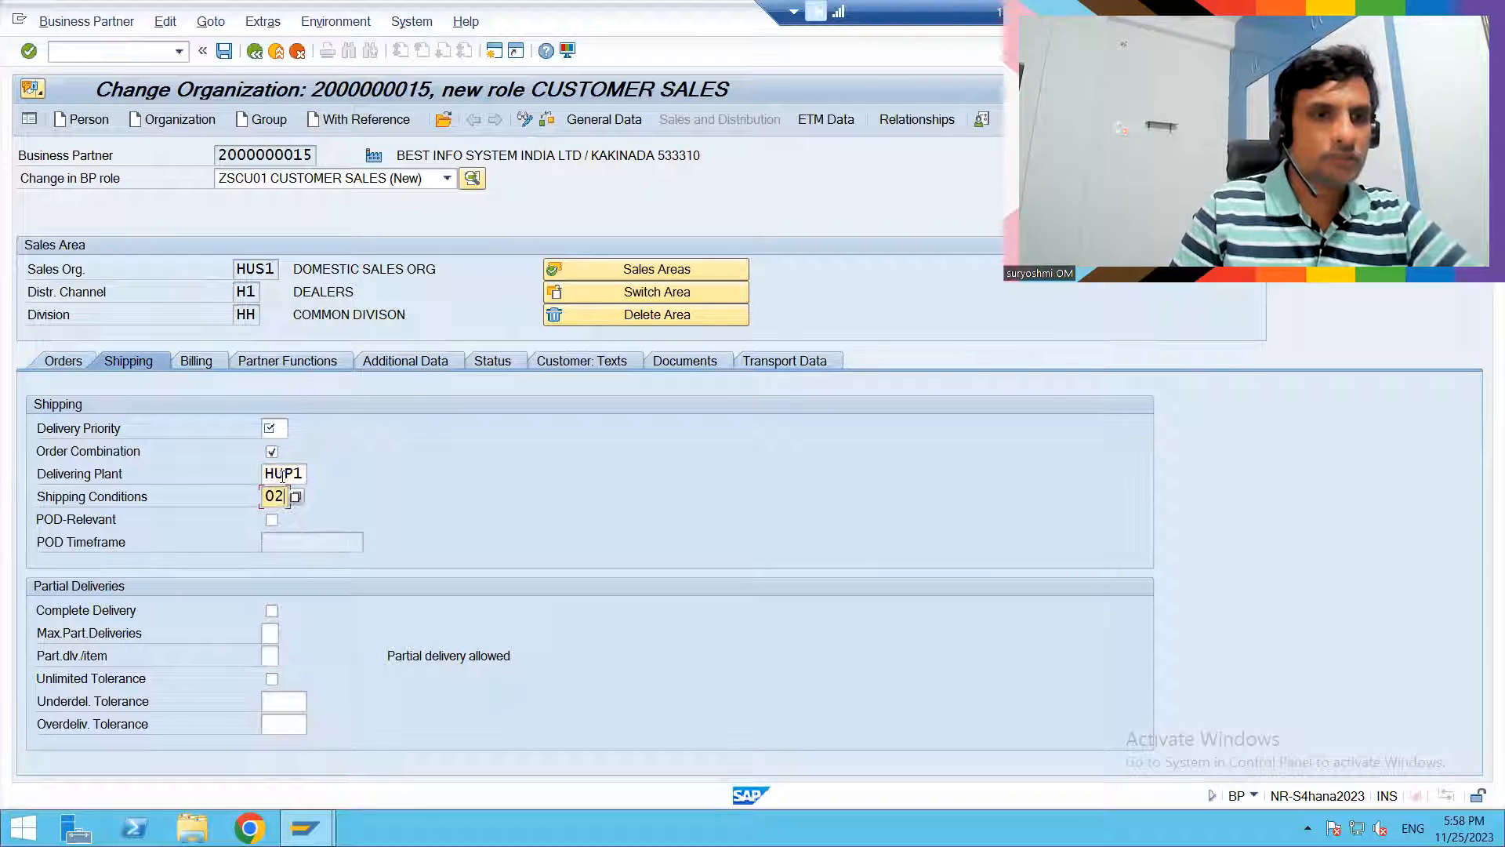
pyautogui.click(274, 425)
pyautogui.press('Down')
pyautogui.press('Return')
pyautogui.press('Return')
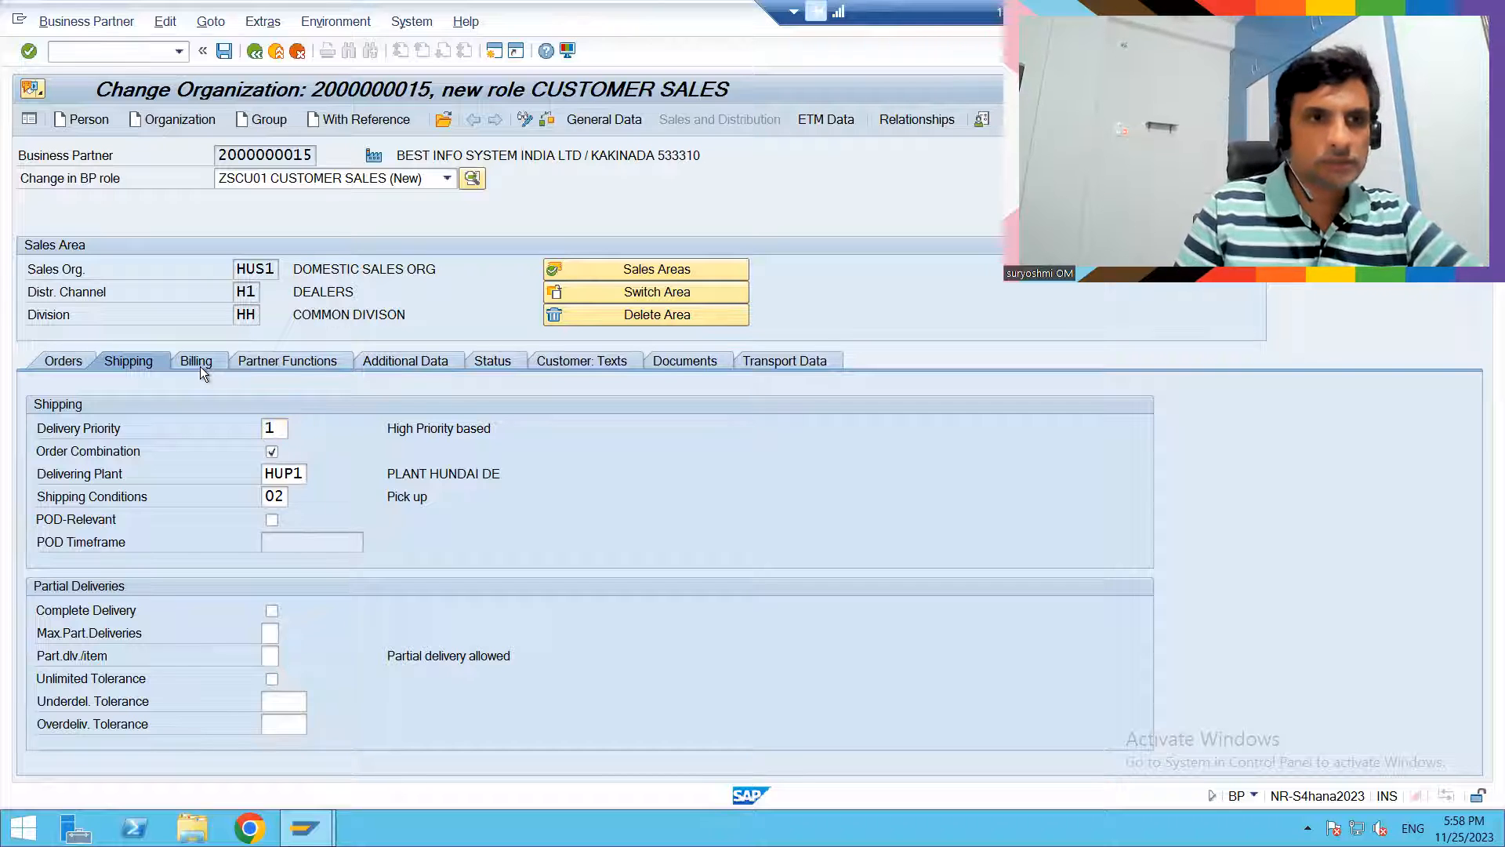
# - Enable rebate and pricing in the billing data, and set invoicing dates and invoice list schedule to 01
pyautogui.click(200, 365)
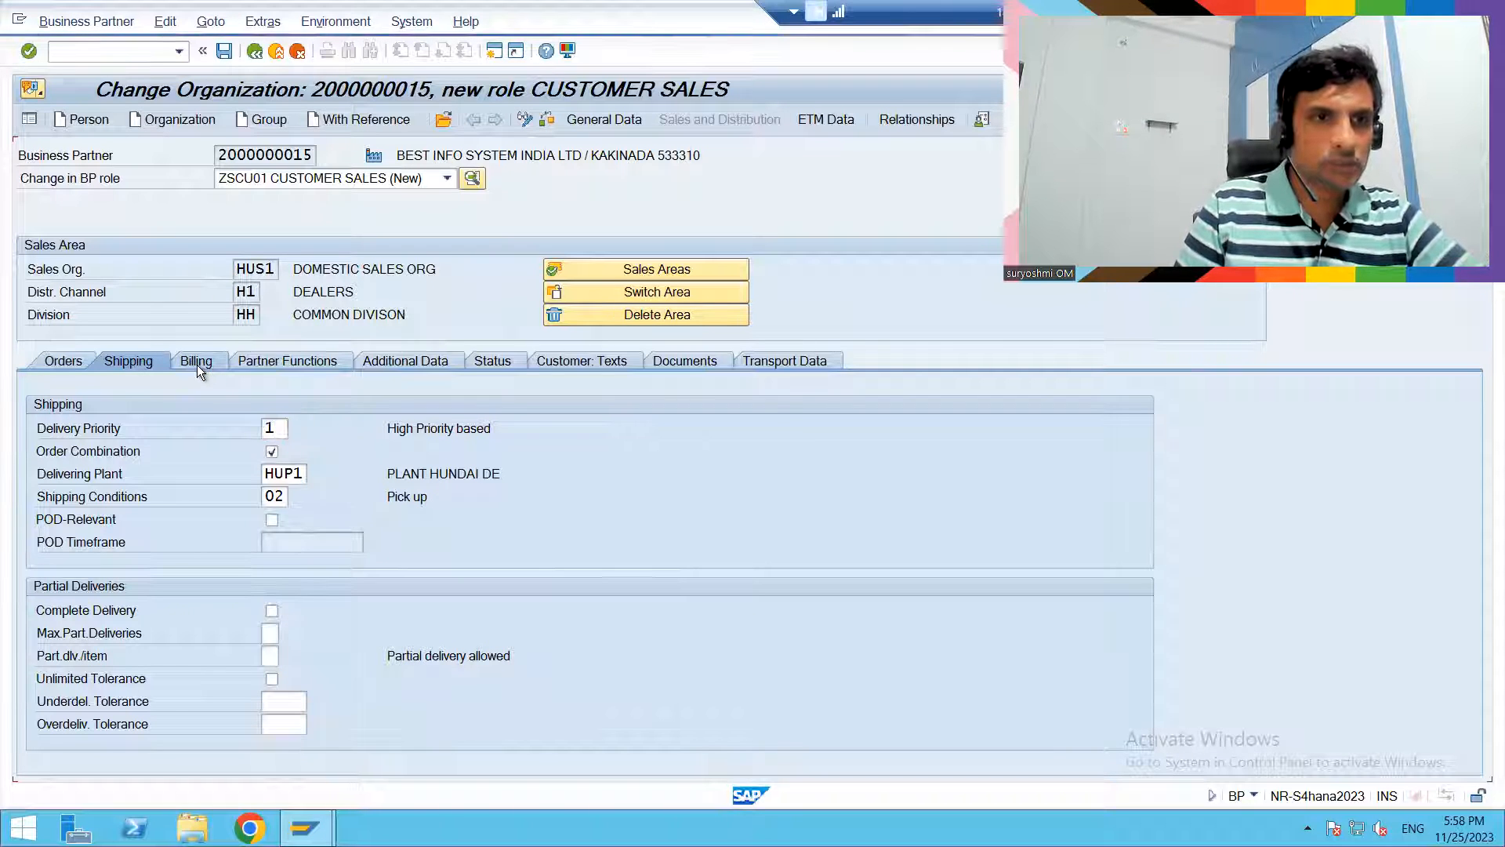
pyautogui.click(271, 453)
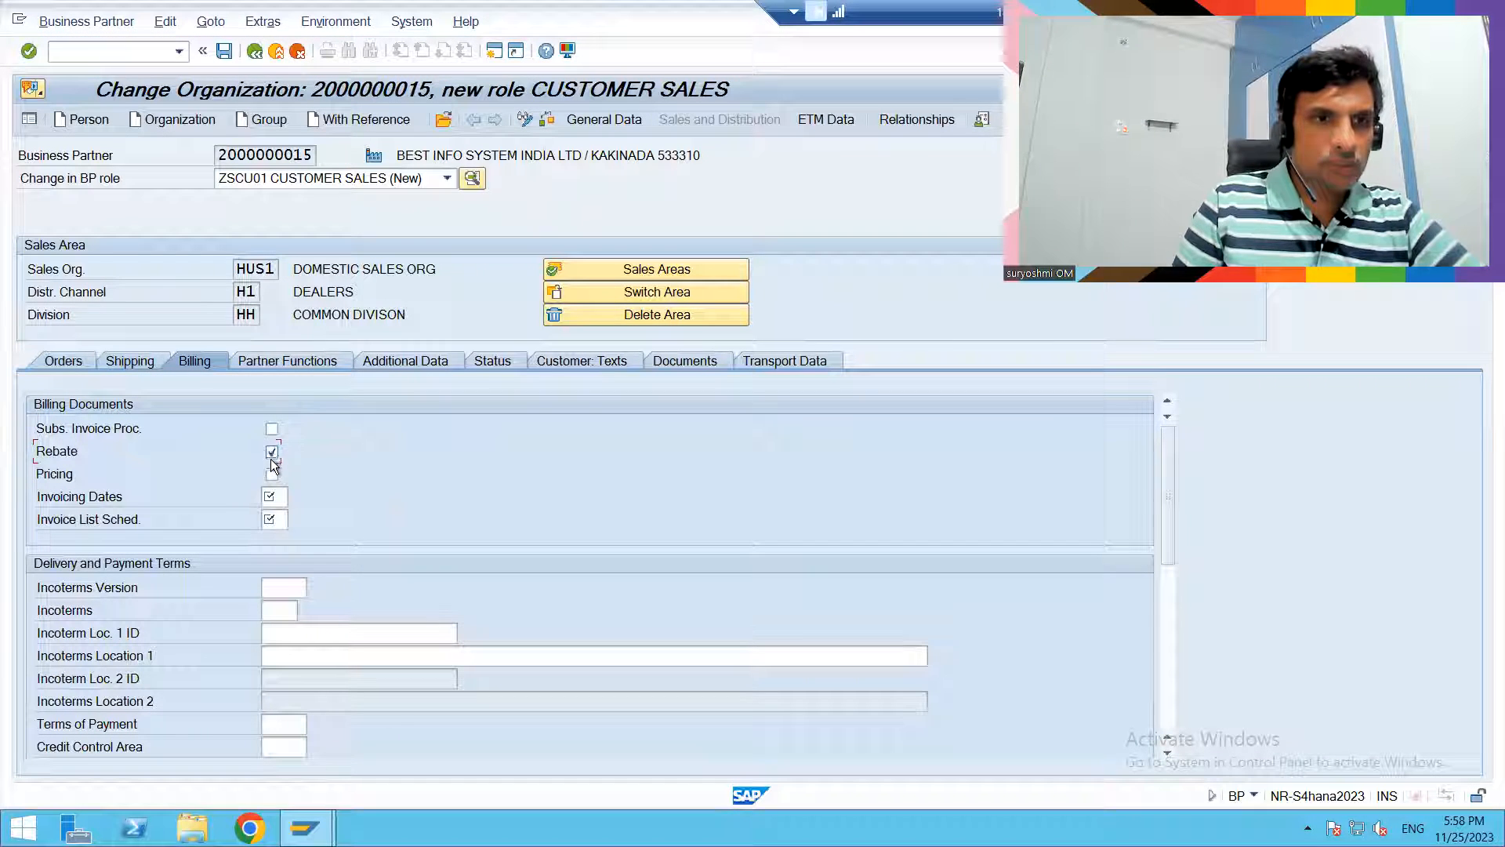
pyautogui.click(271, 496)
pyautogui.write('01')
pyautogui.click(271, 519)
pyautogui.write('01')
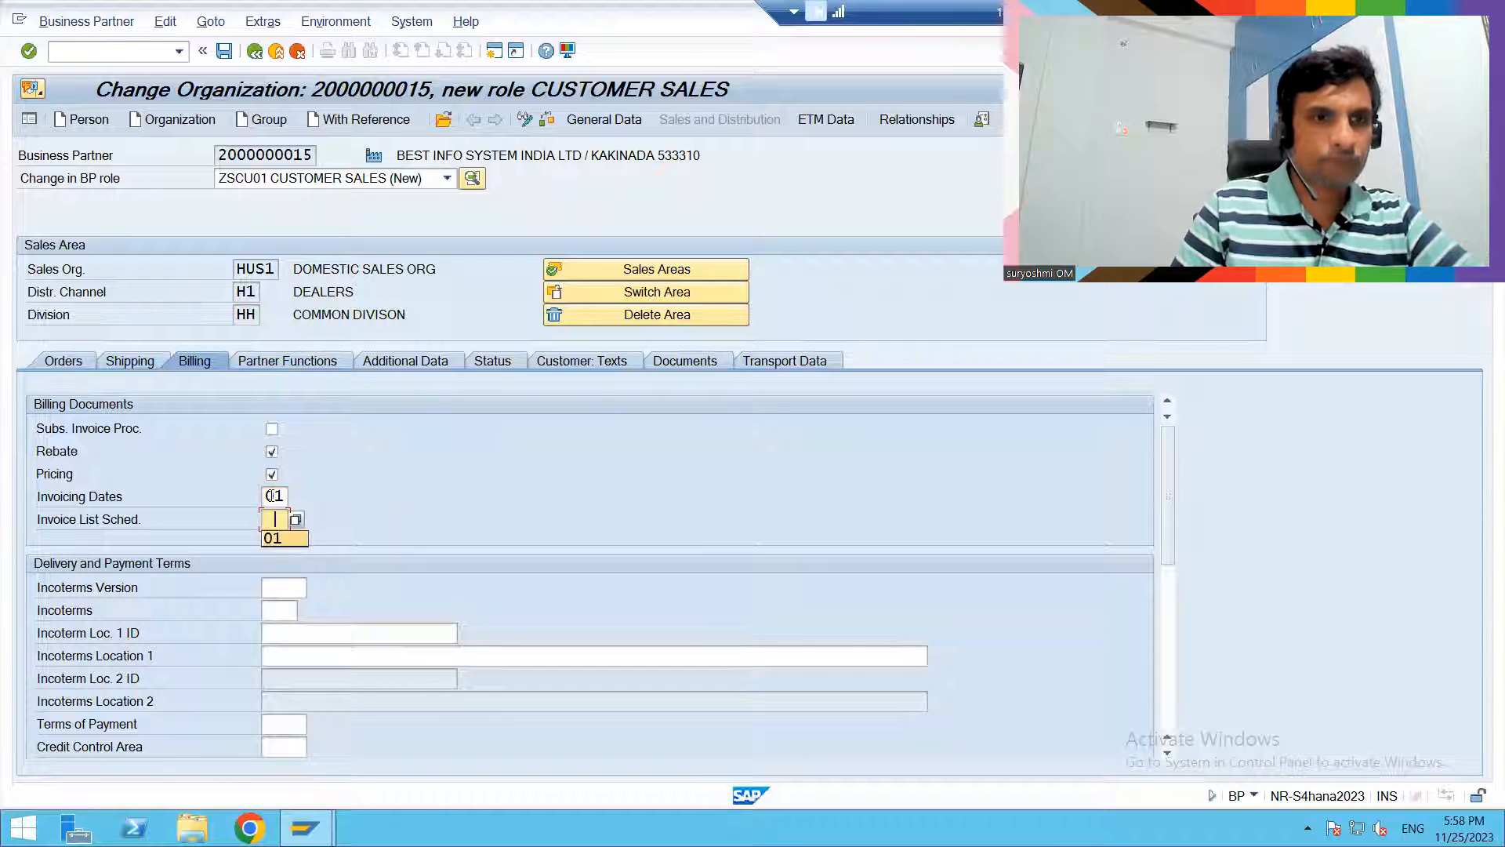
pyautogui.press('Return')
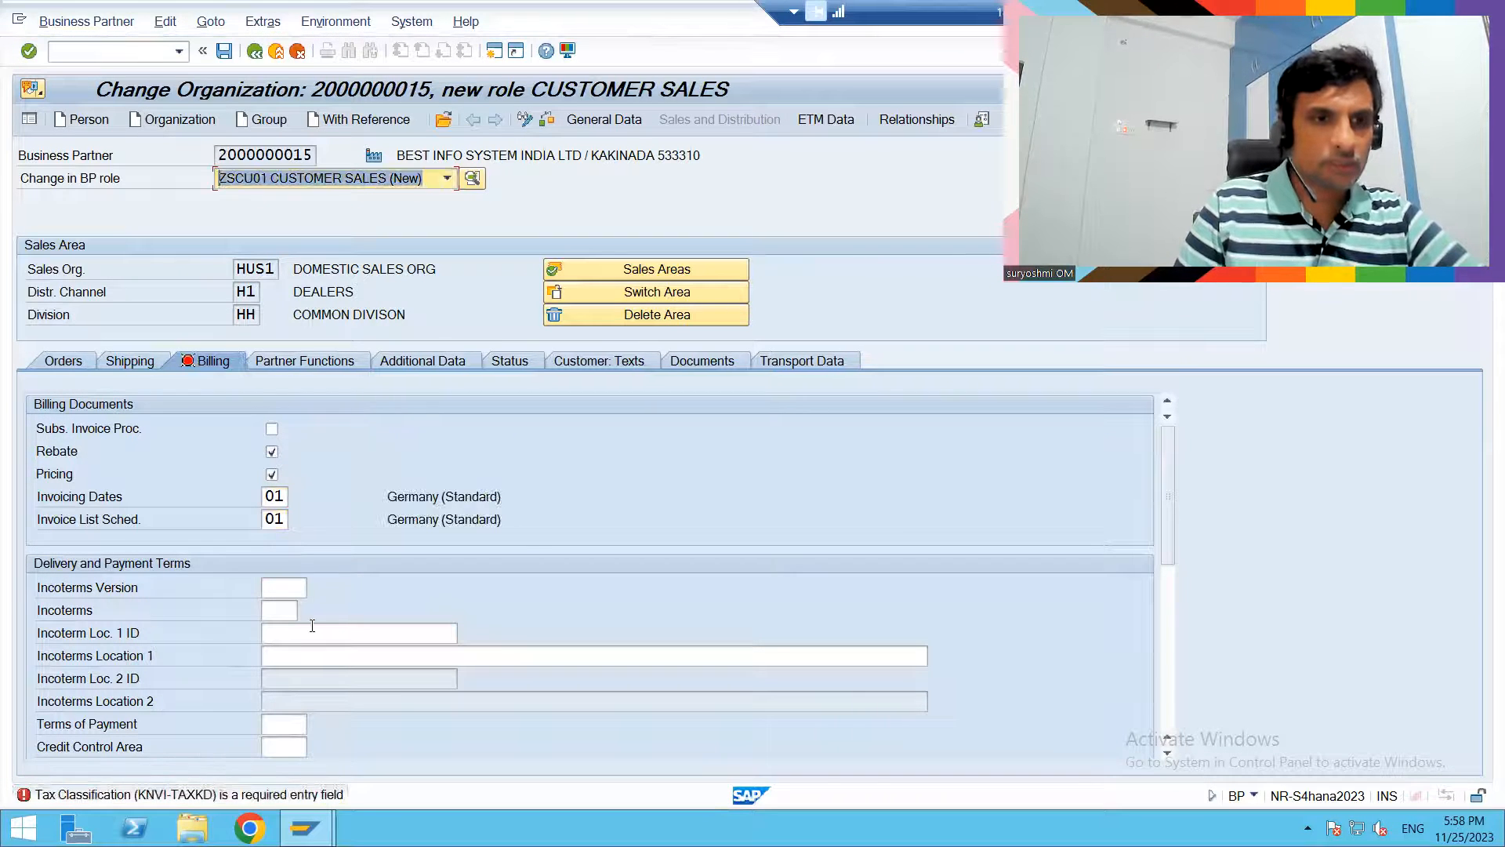
# - Set the German MWST output tax classification to 0 Tax Exempt and save the customer sales role
pyautogui.click(1164, 718)
pyautogui.click(549, 566)
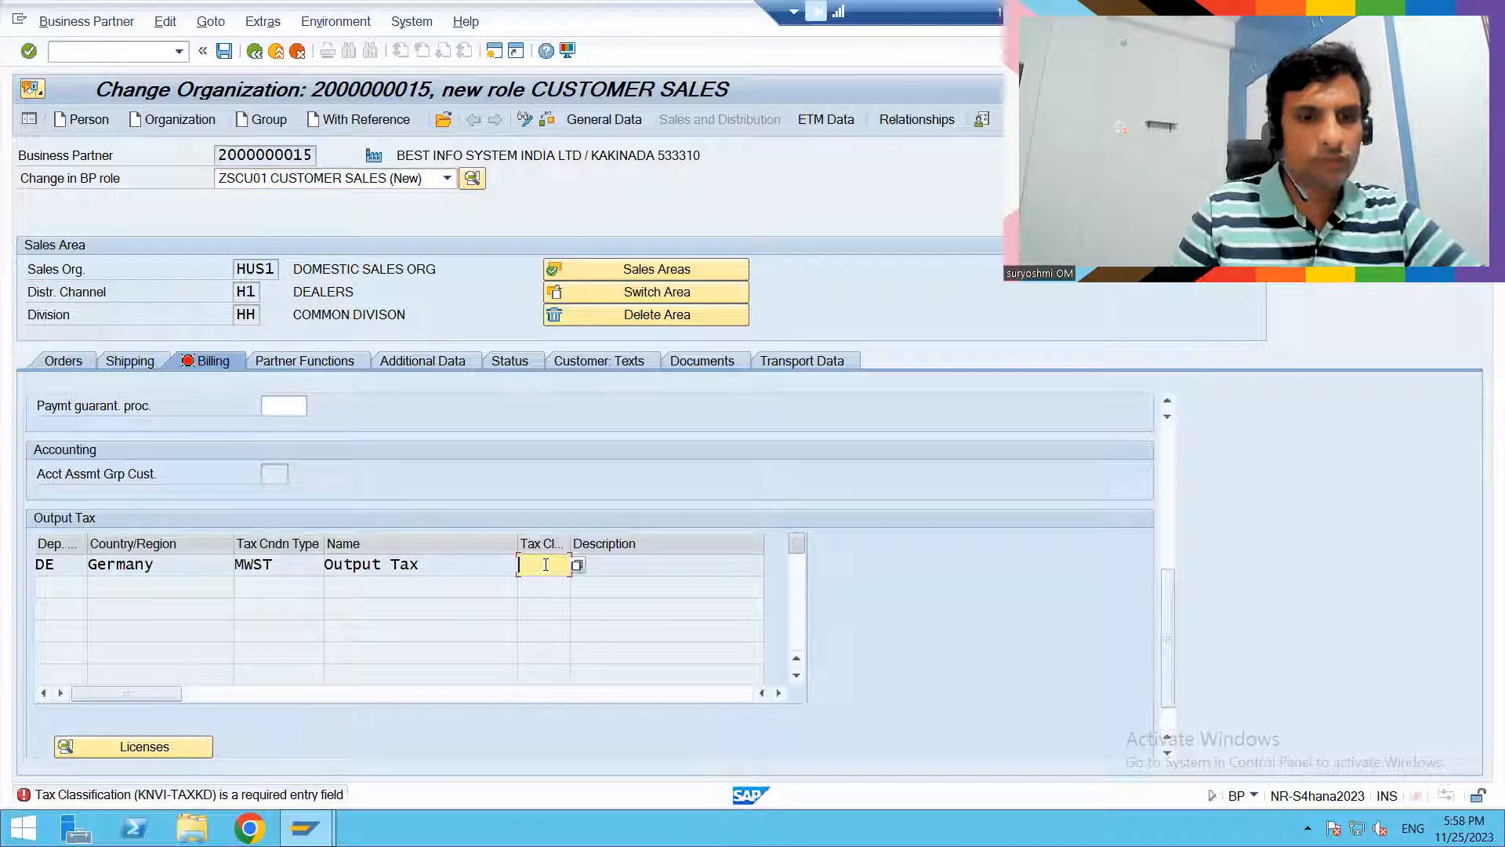
pyautogui.write('0')
pyautogui.press('Return')
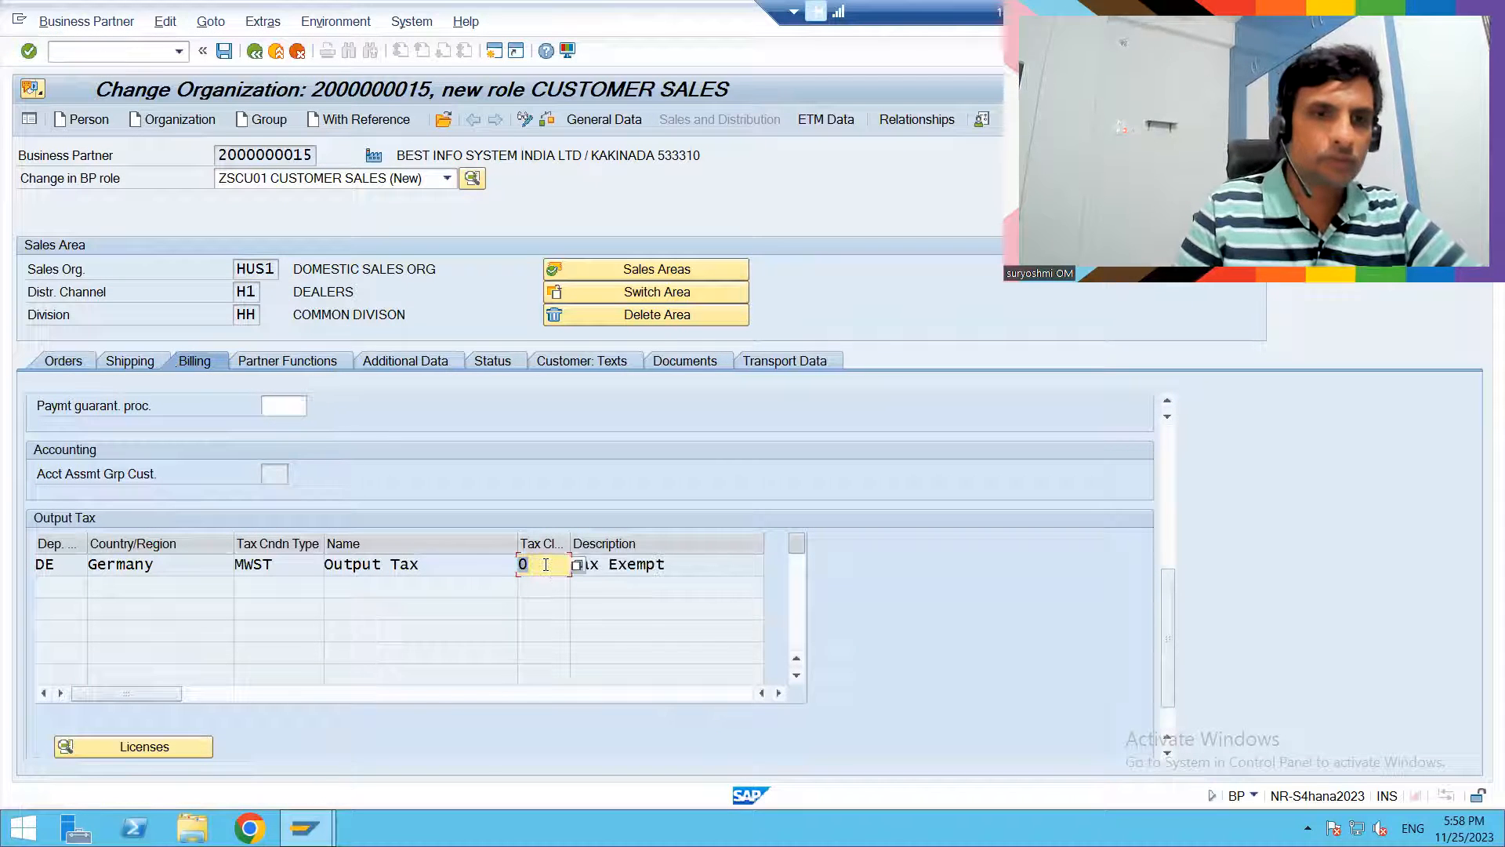
pyautogui.click(224, 51)
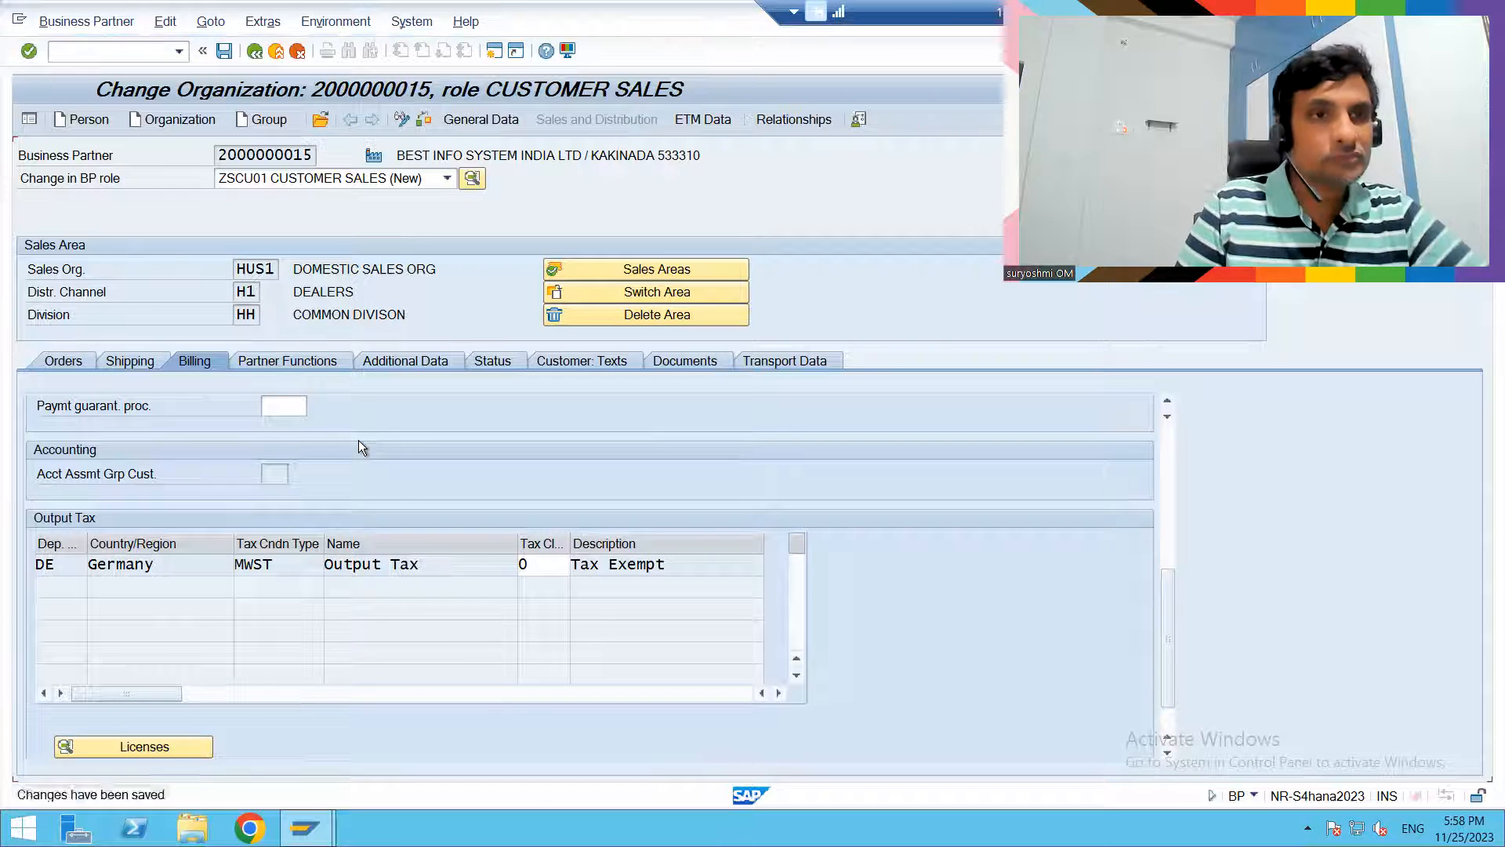
# - Check the organization's partner functions and open its relationships with the search criteria expanded
pyautogui.click(305, 360)
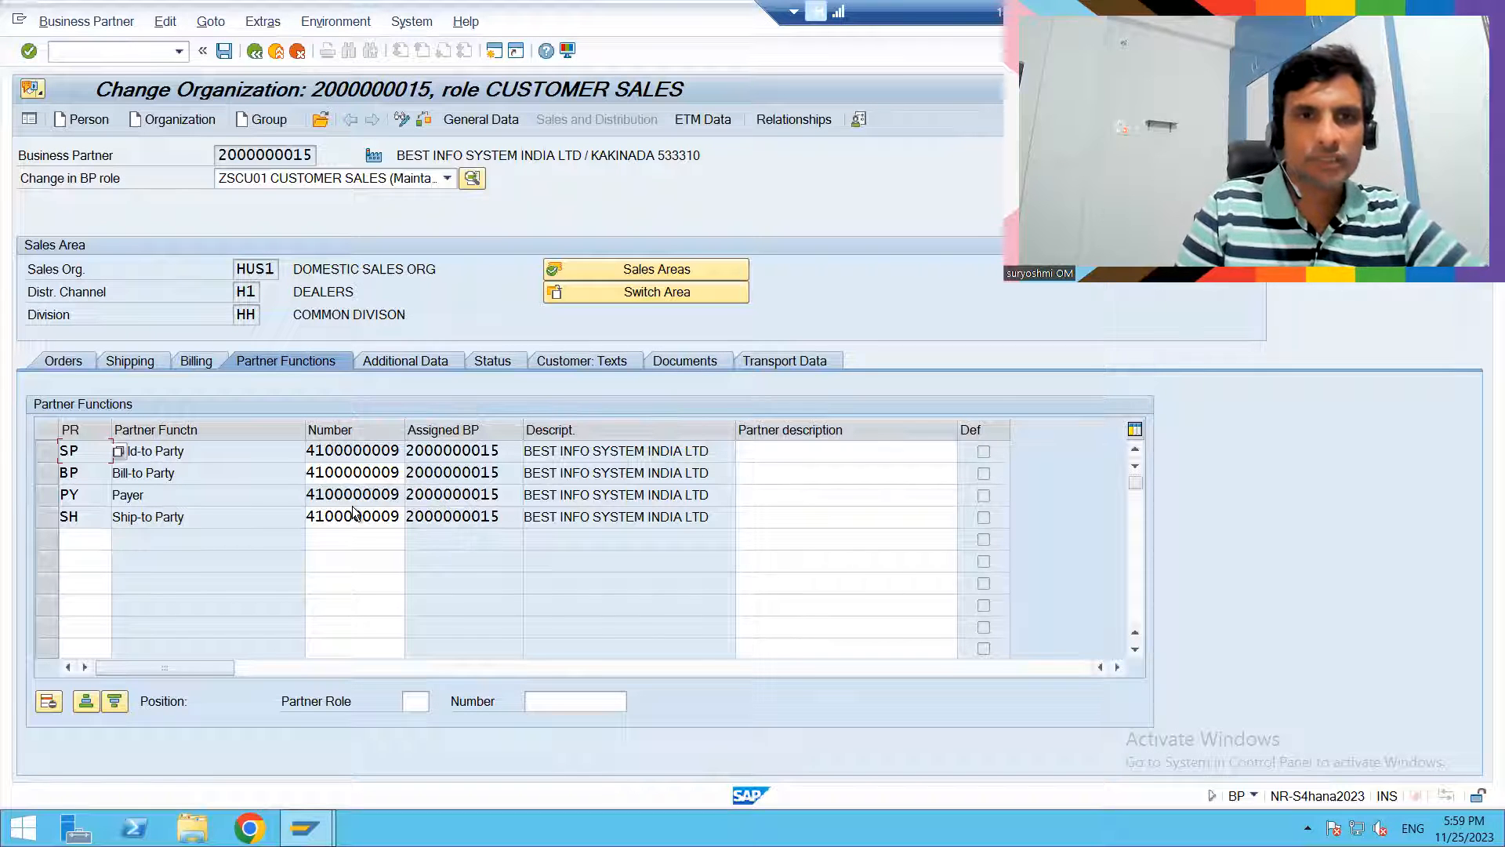
pyautogui.click(776, 120)
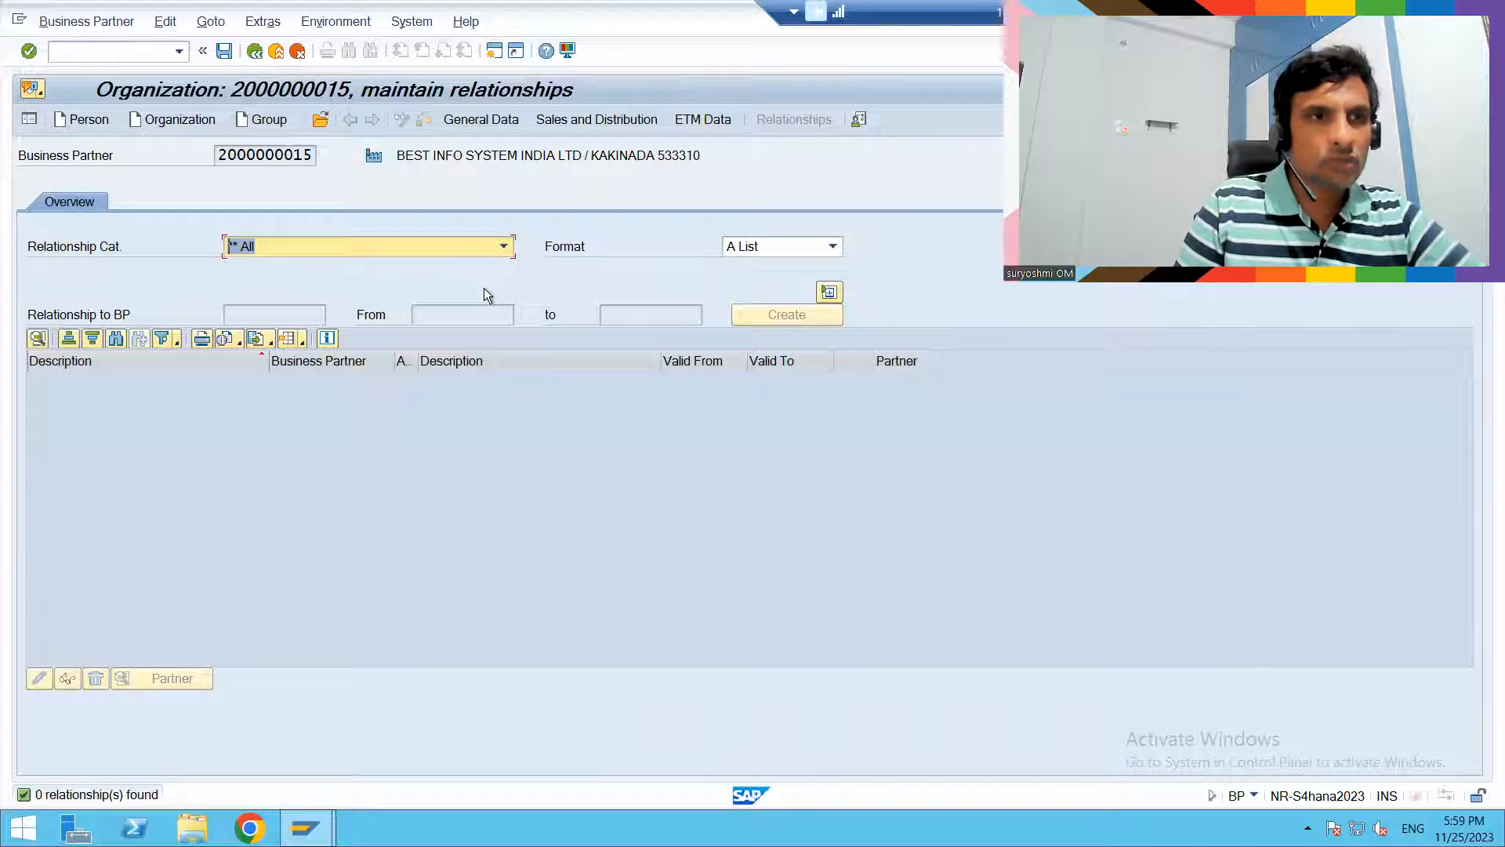
pyautogui.press('Return')
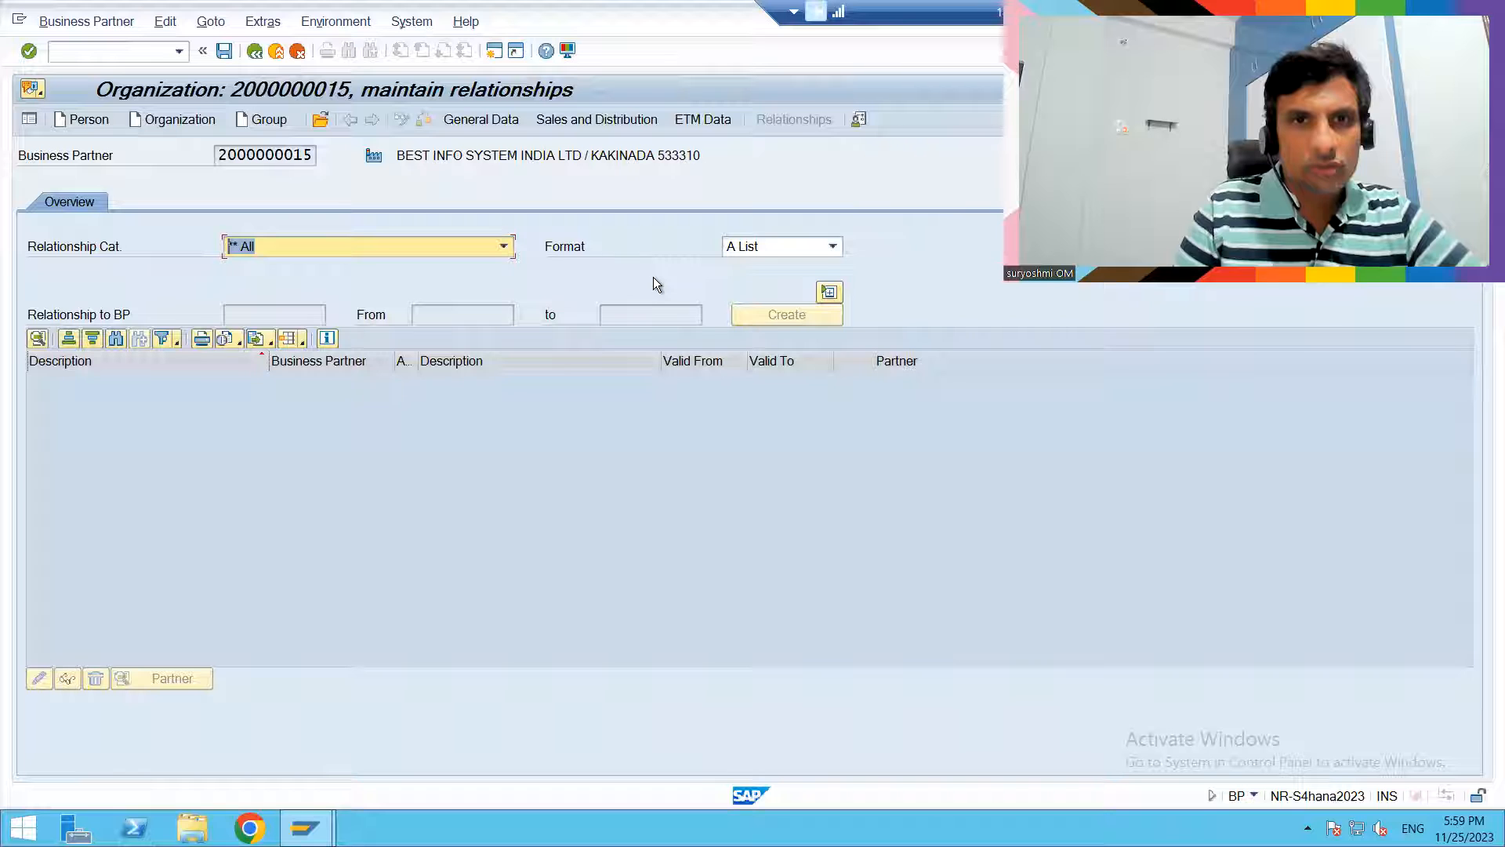
pyautogui.click(825, 295)
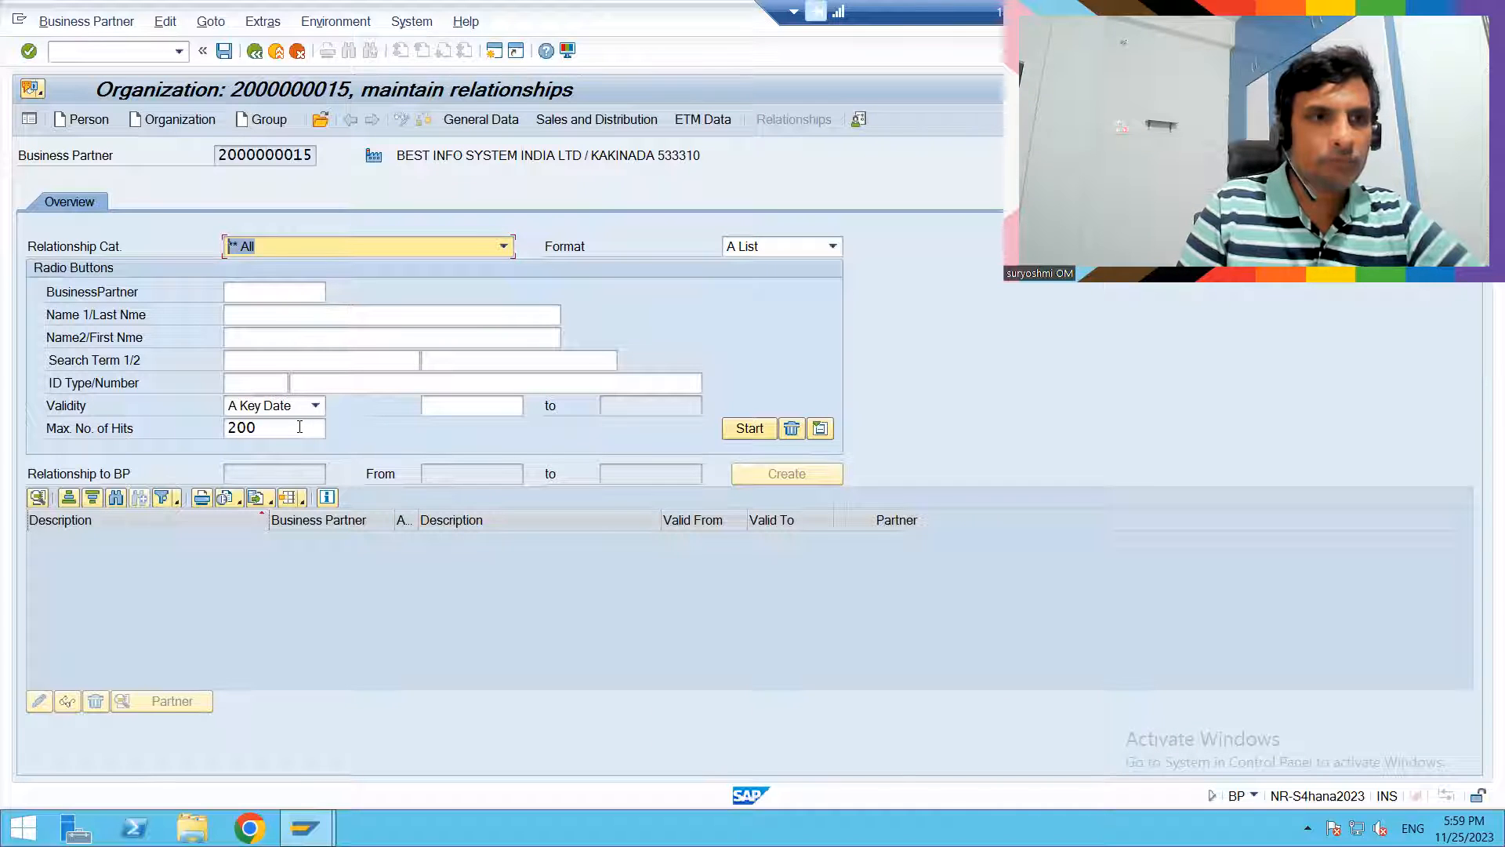
pyautogui.click(264, 292)
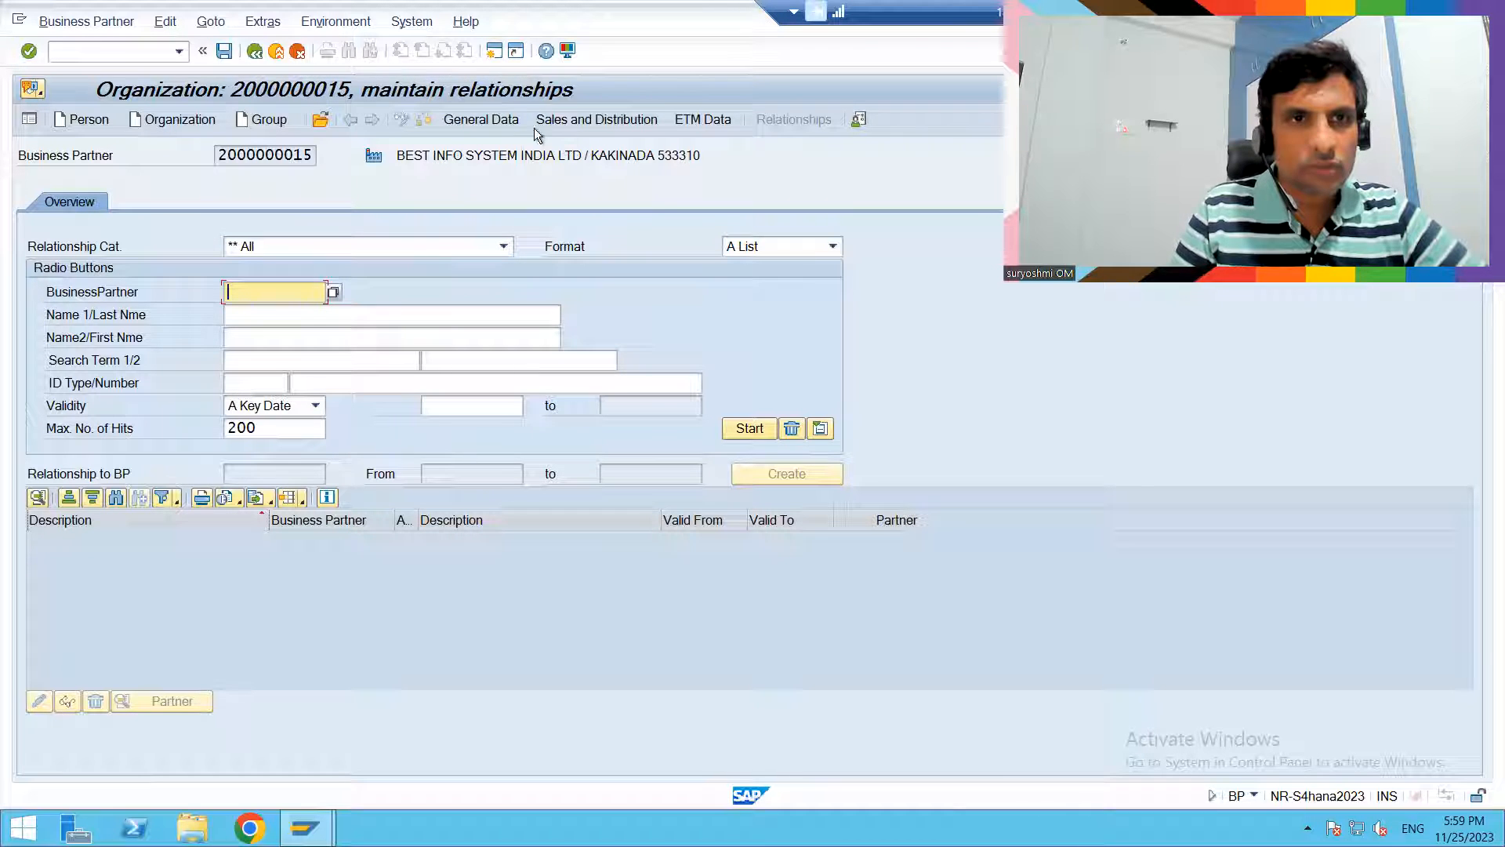
# - Search the organization's relationships, first without criteria and again by business partner number
pyautogui.click(488, 121)
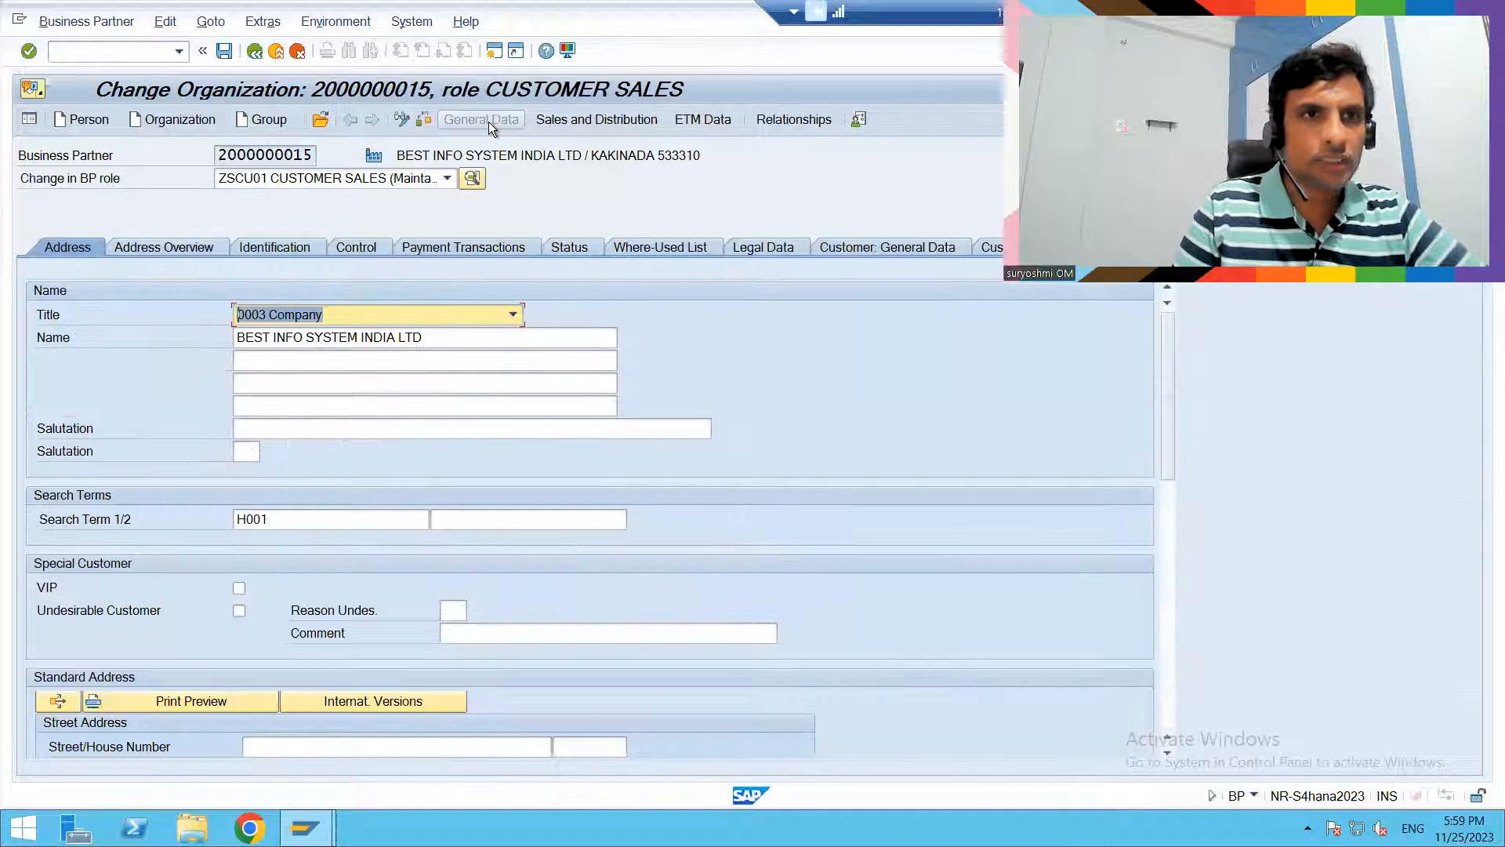
pyautogui.click(778, 118)
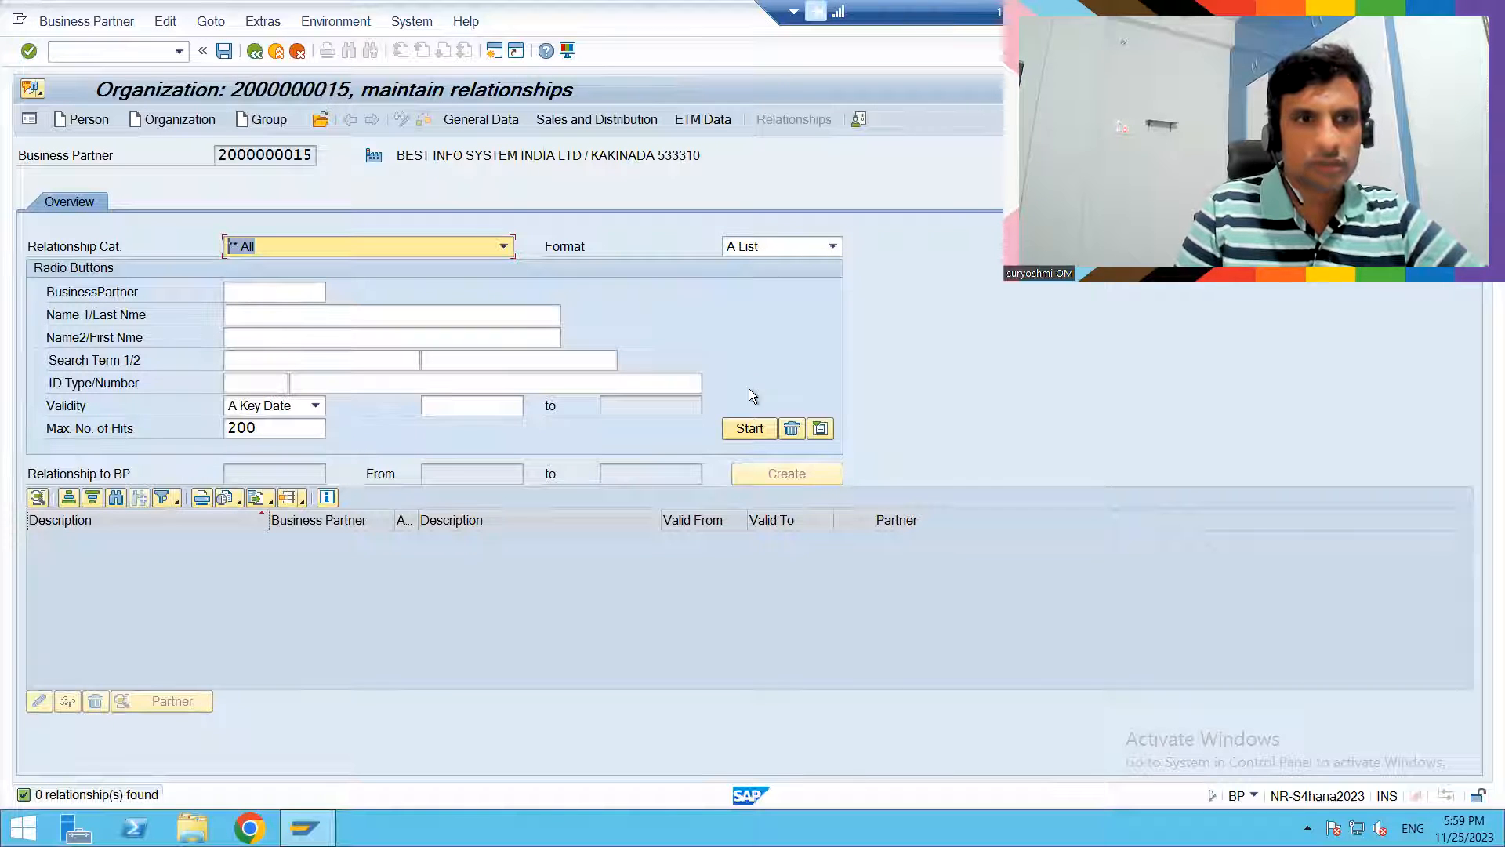
pyautogui.click(754, 430)
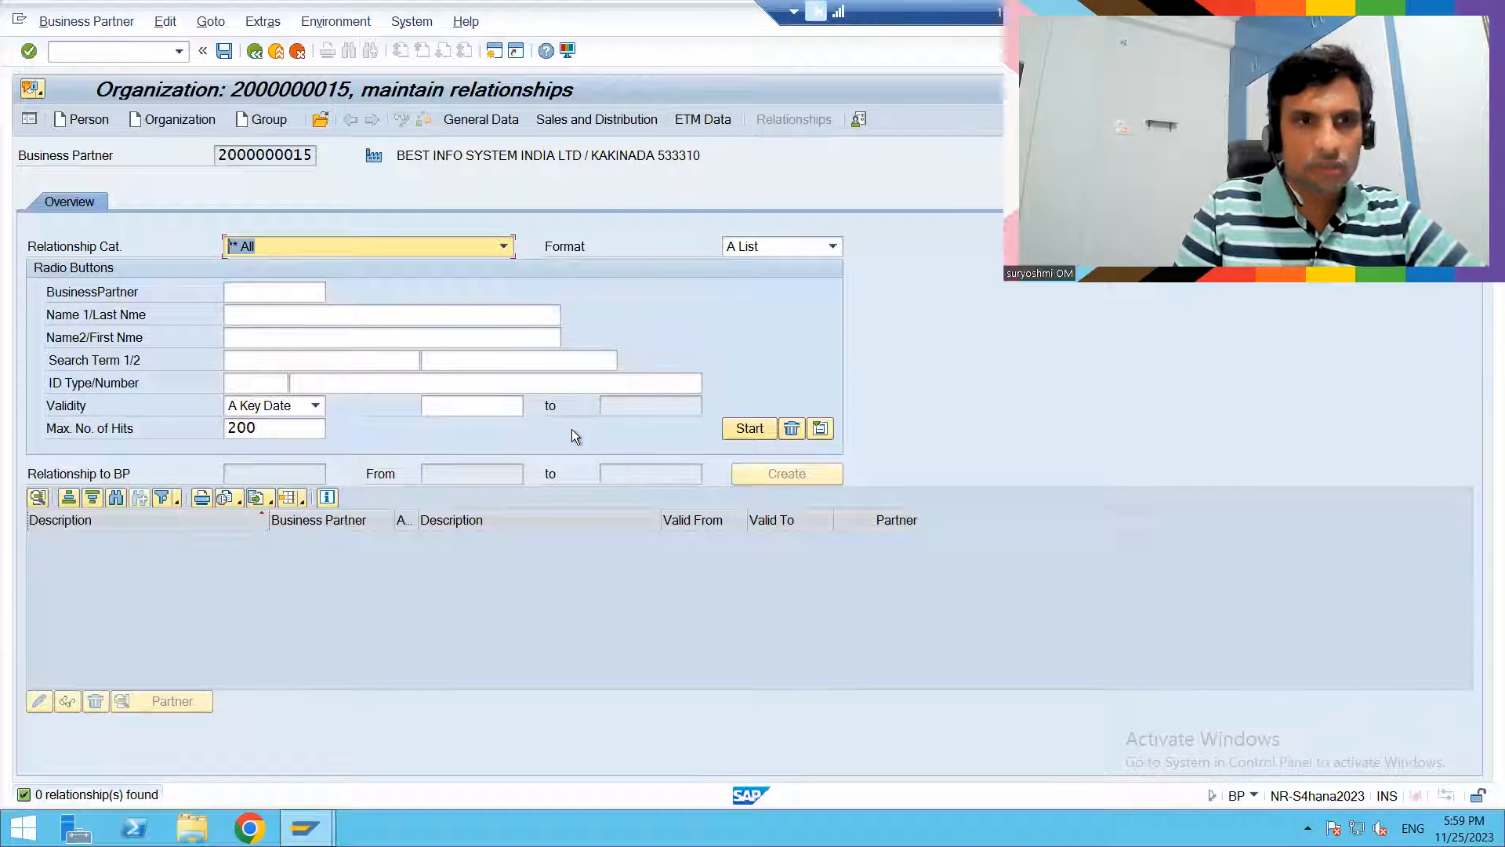
pyautogui.click(275, 295)
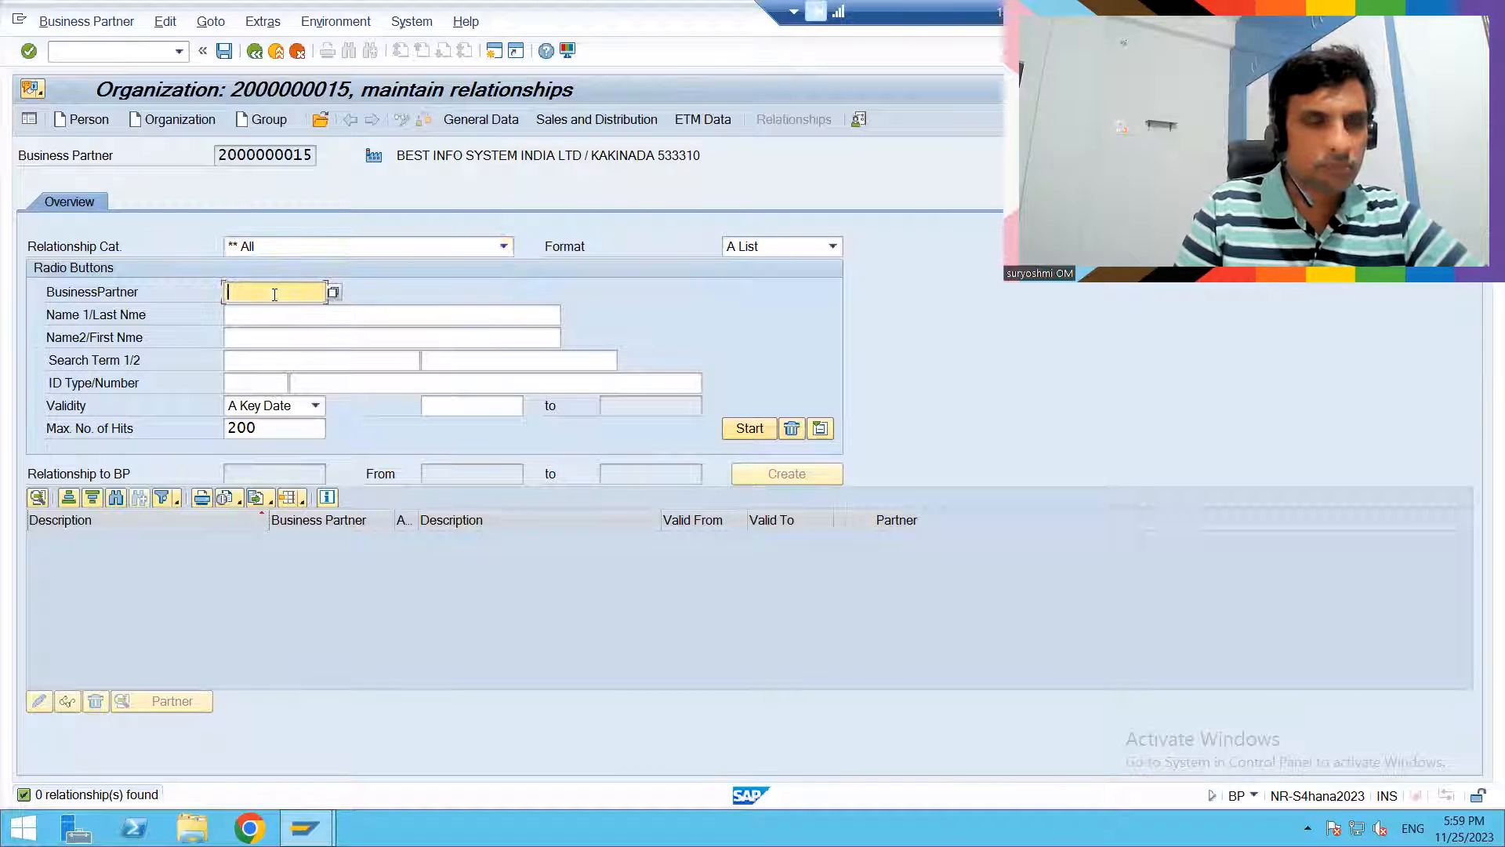
pyautogui.write('104')
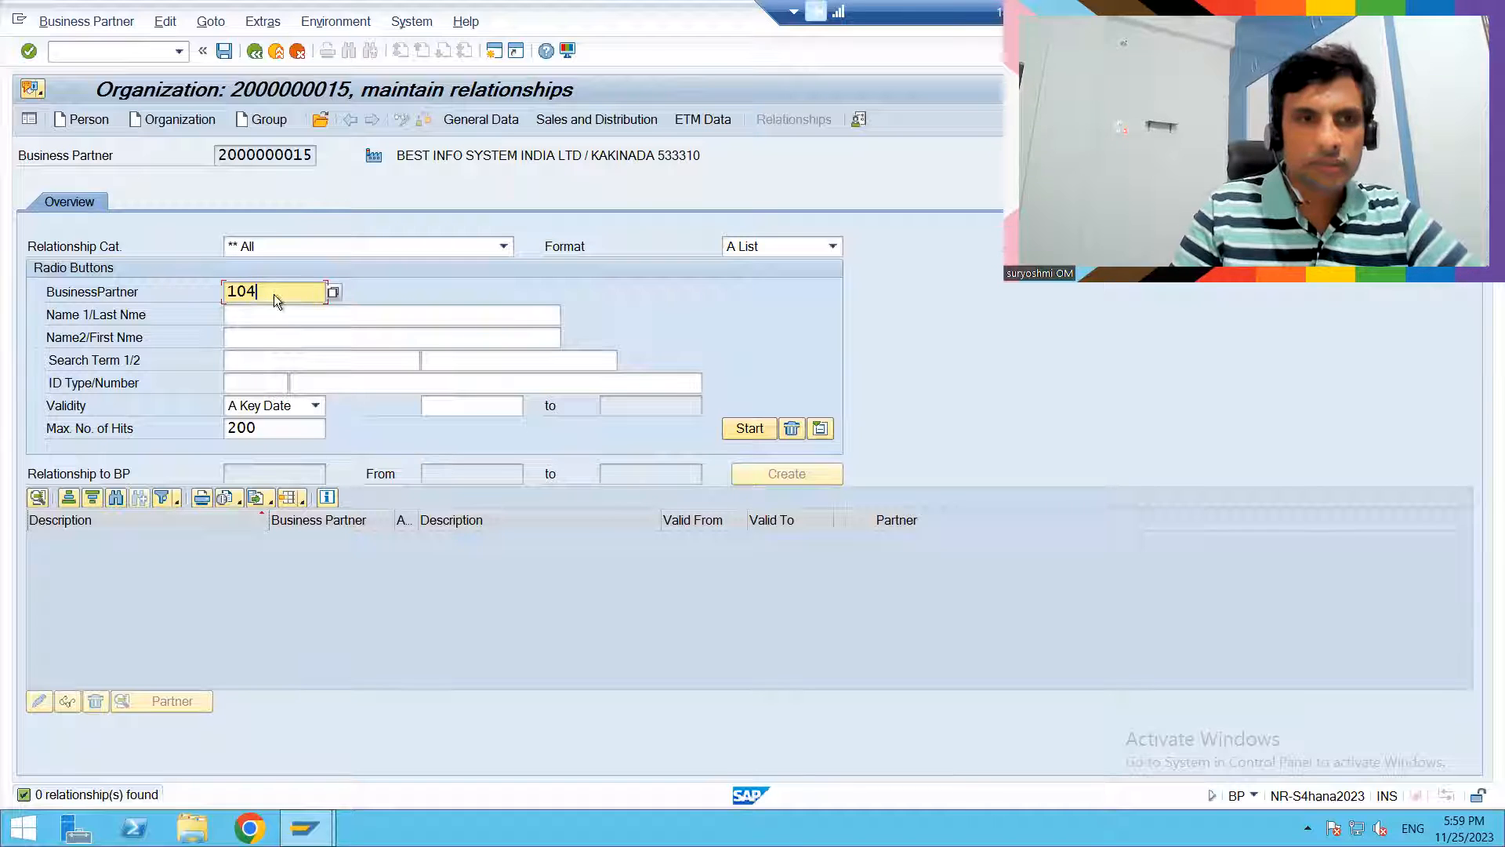
pyautogui.press('Return')
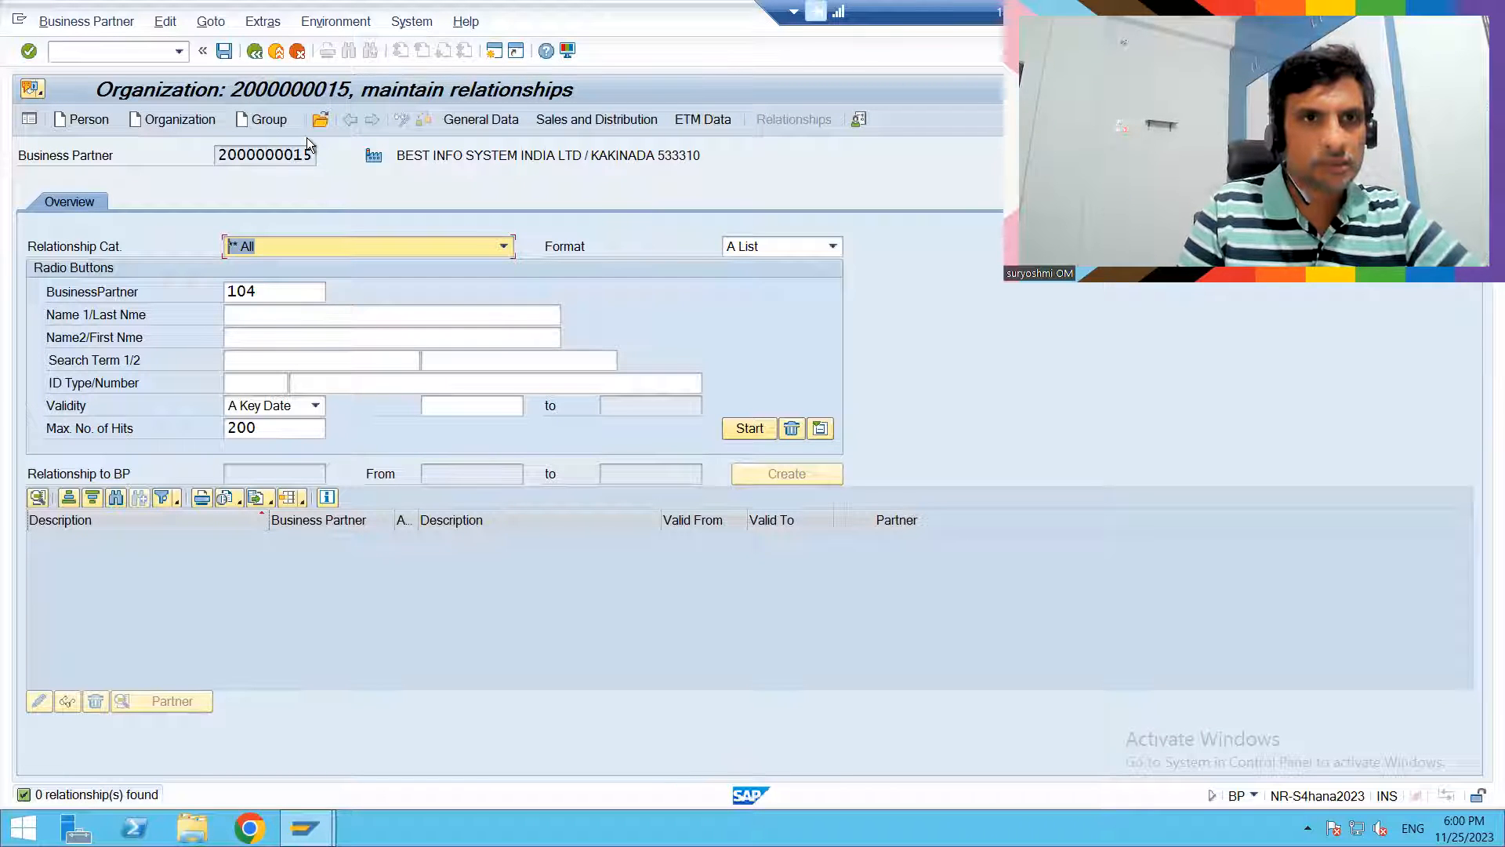
# - Restart the BP transaction, find BEST INFO SYSTEM INDIA LTD among the organizations and open its relationships
pyautogui.click(134, 48)
pyautogui.write('/NBP')
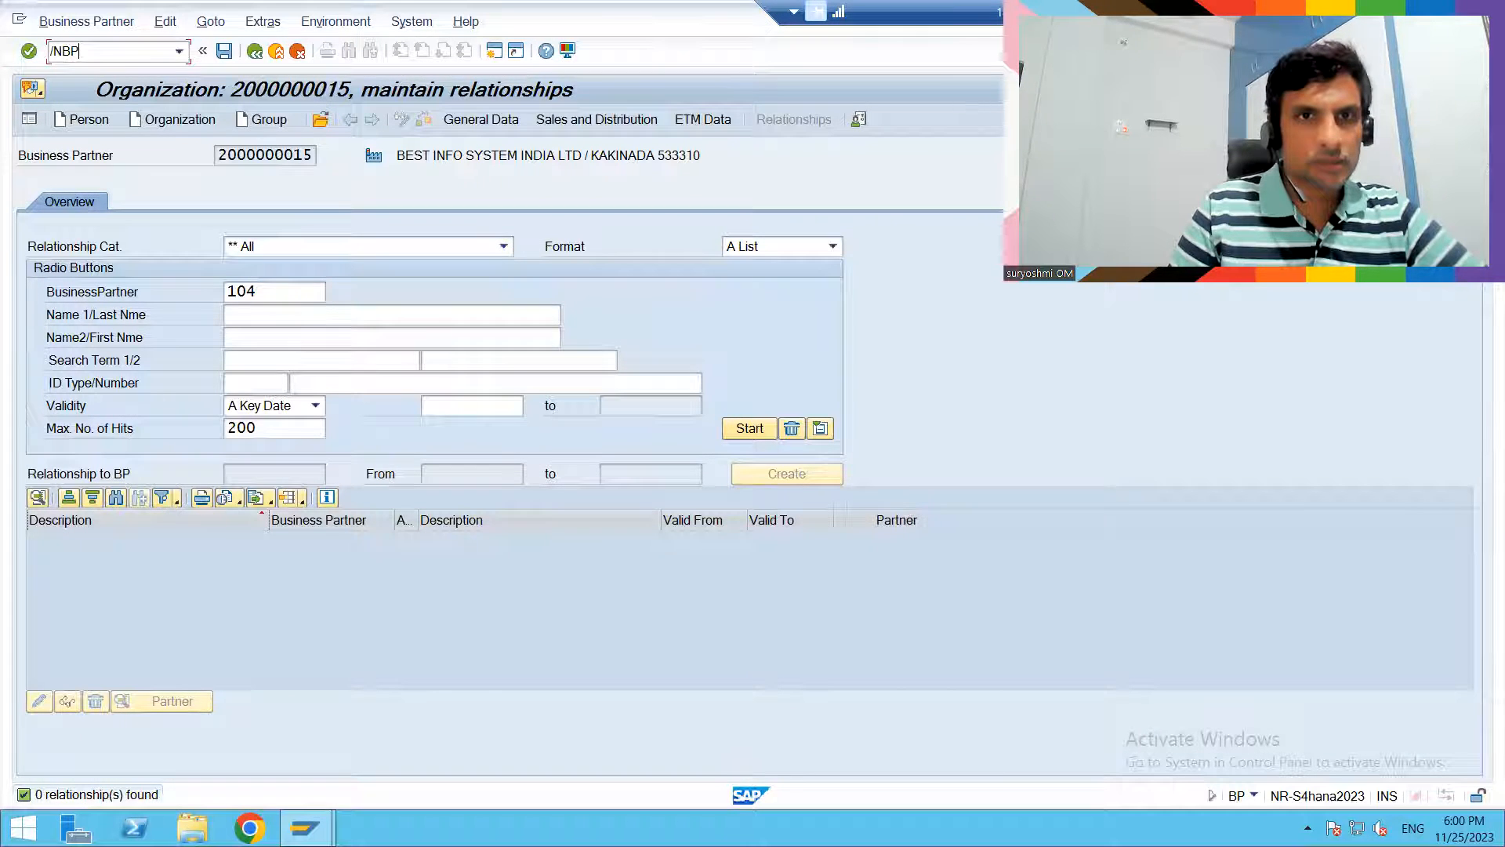
pyautogui.press('Return')
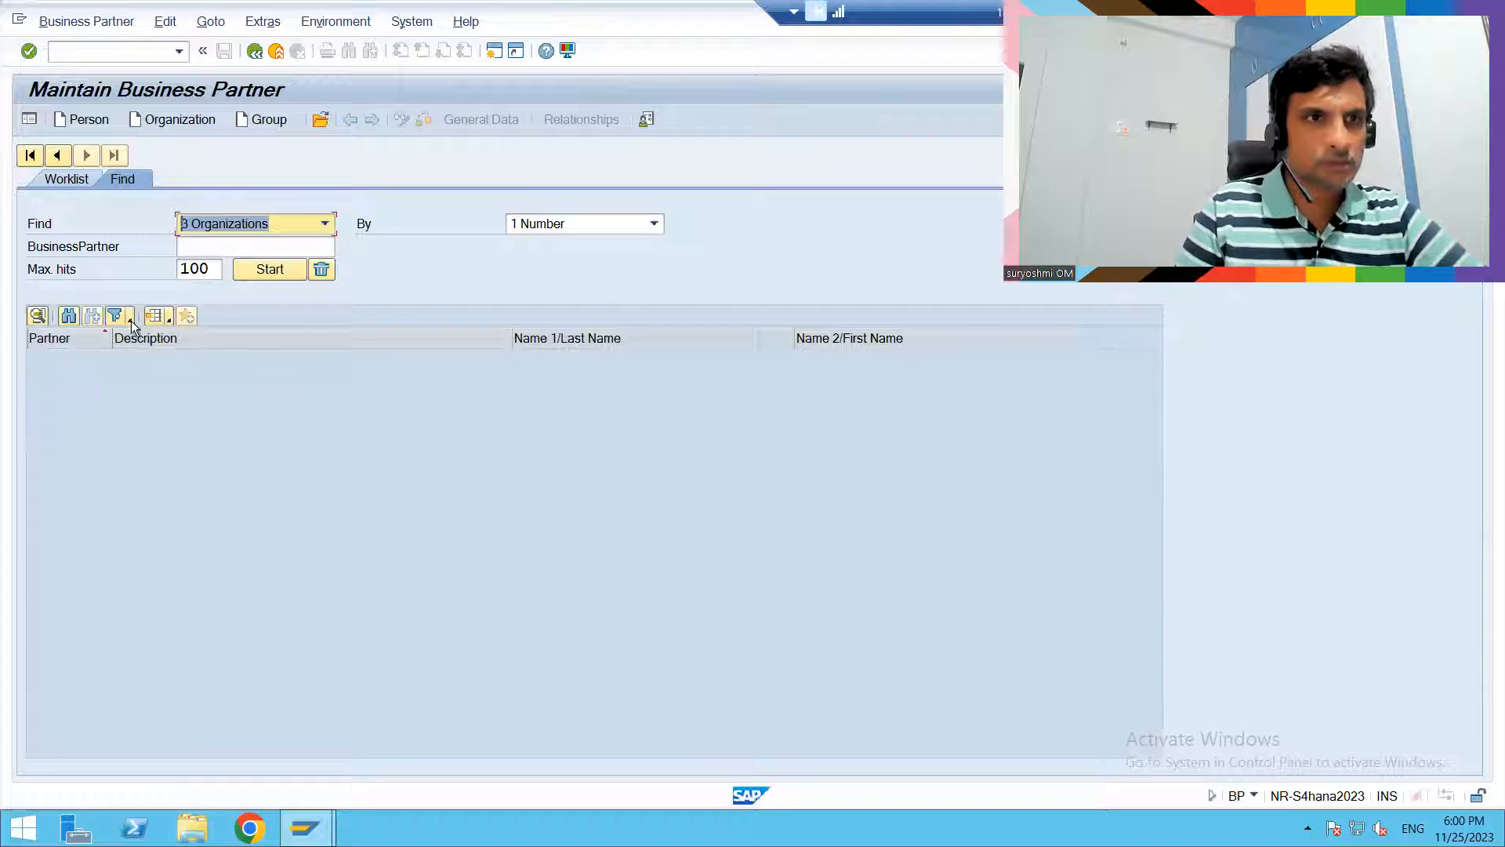
pyautogui.click(256, 271)
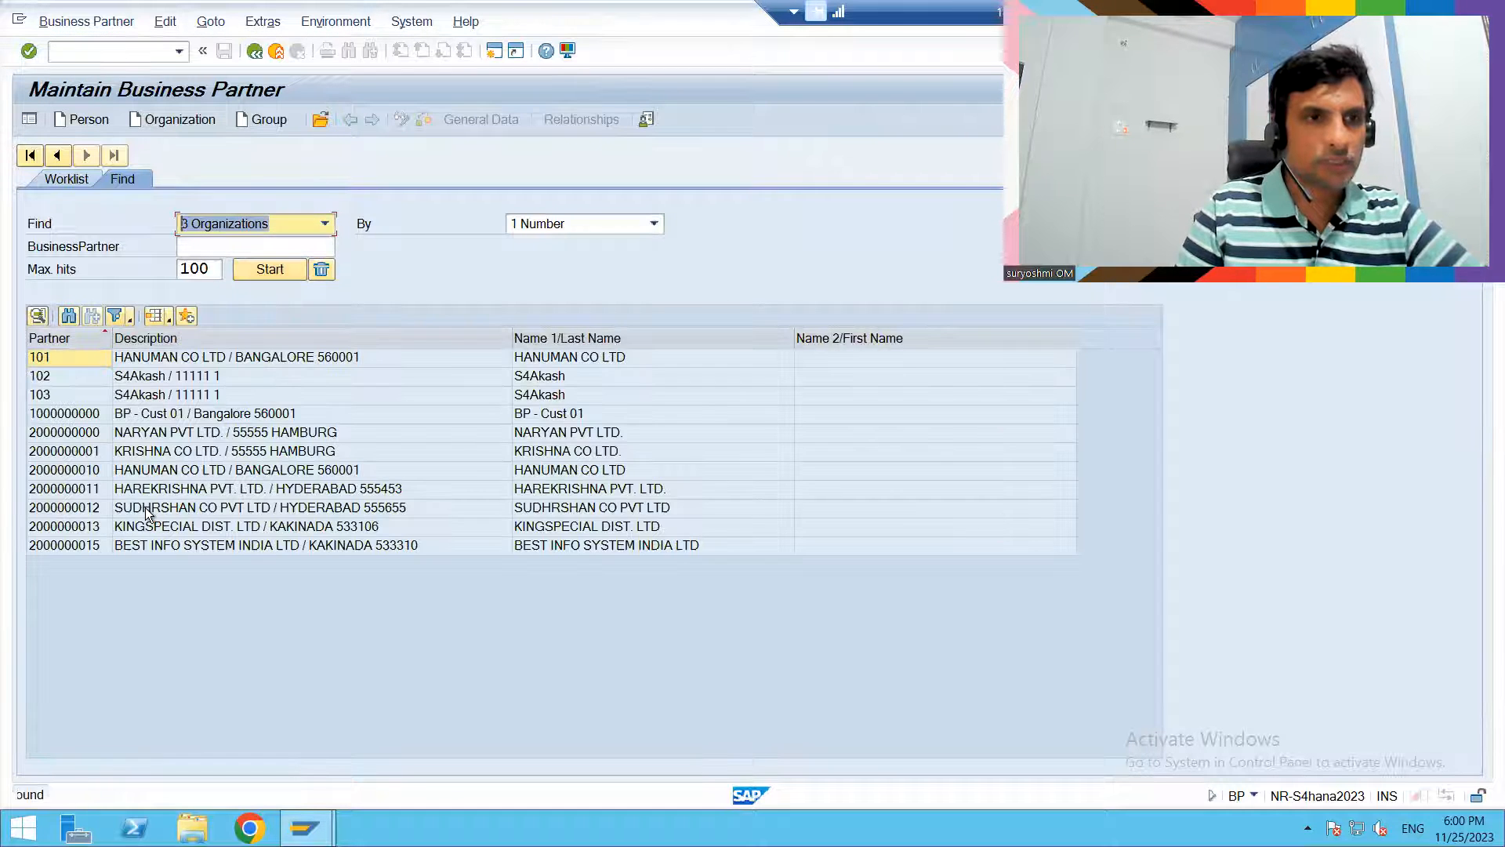
pyautogui.doubleClick(77, 549)
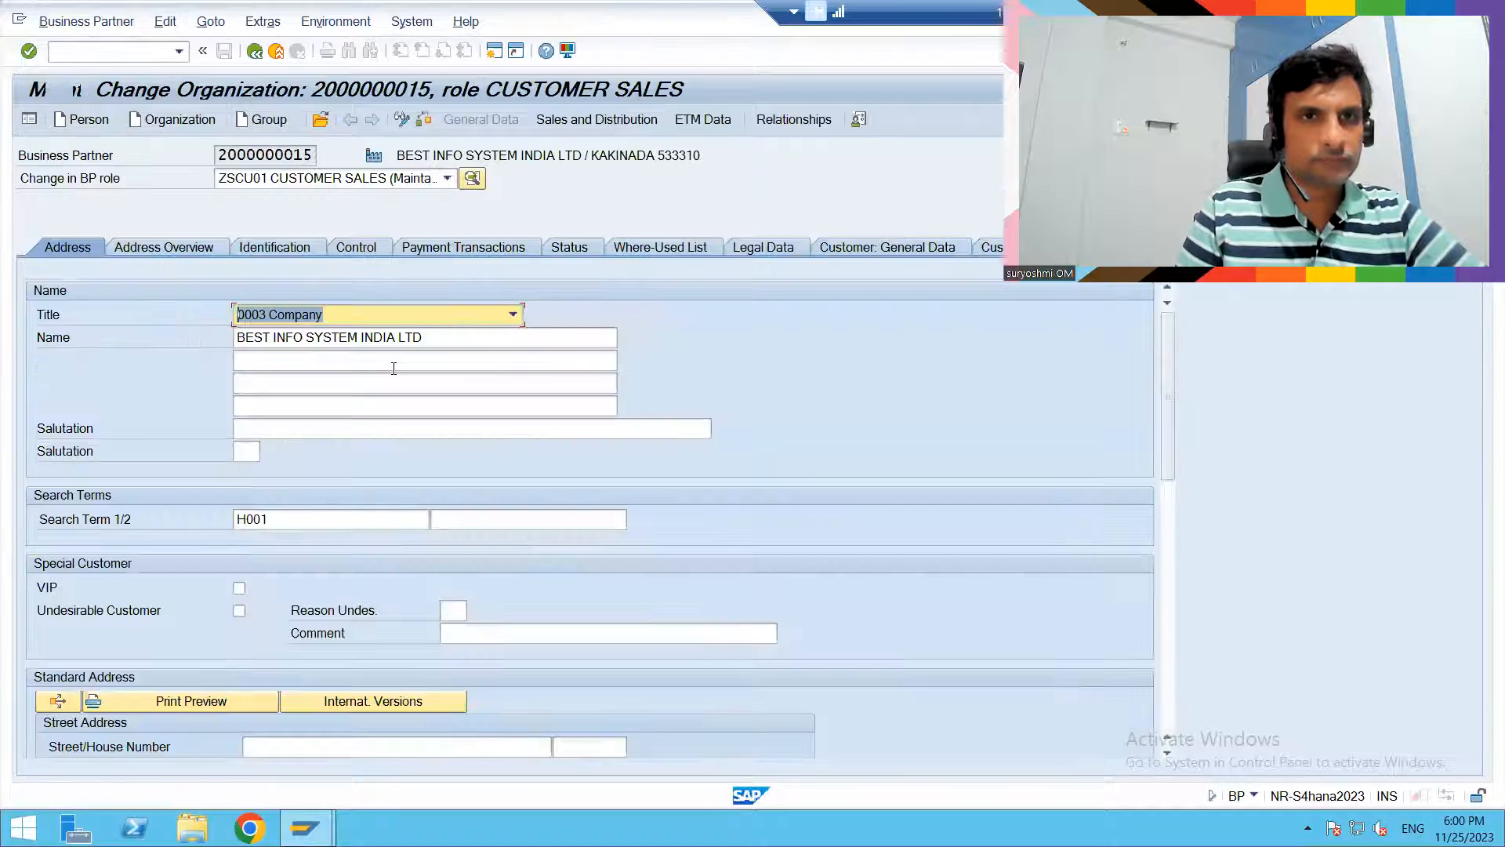
pyautogui.click(793, 119)
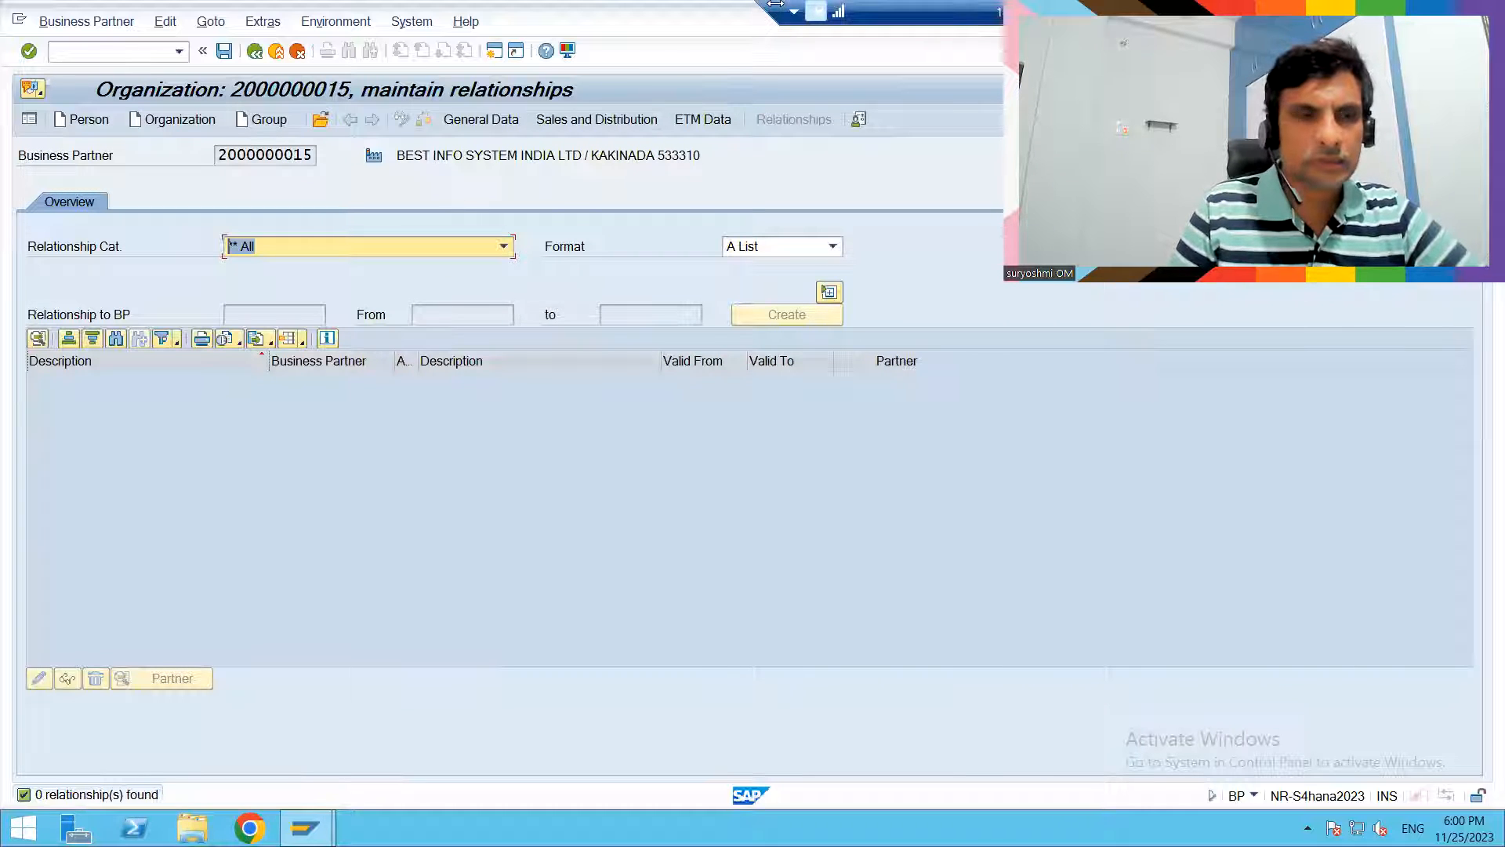
# - Look through the available relationship categories for the organization, including FBUR001 Has Contact Person
pyautogui.hotkey('alt', 'Tab')
pyautogui.click(886, 46)
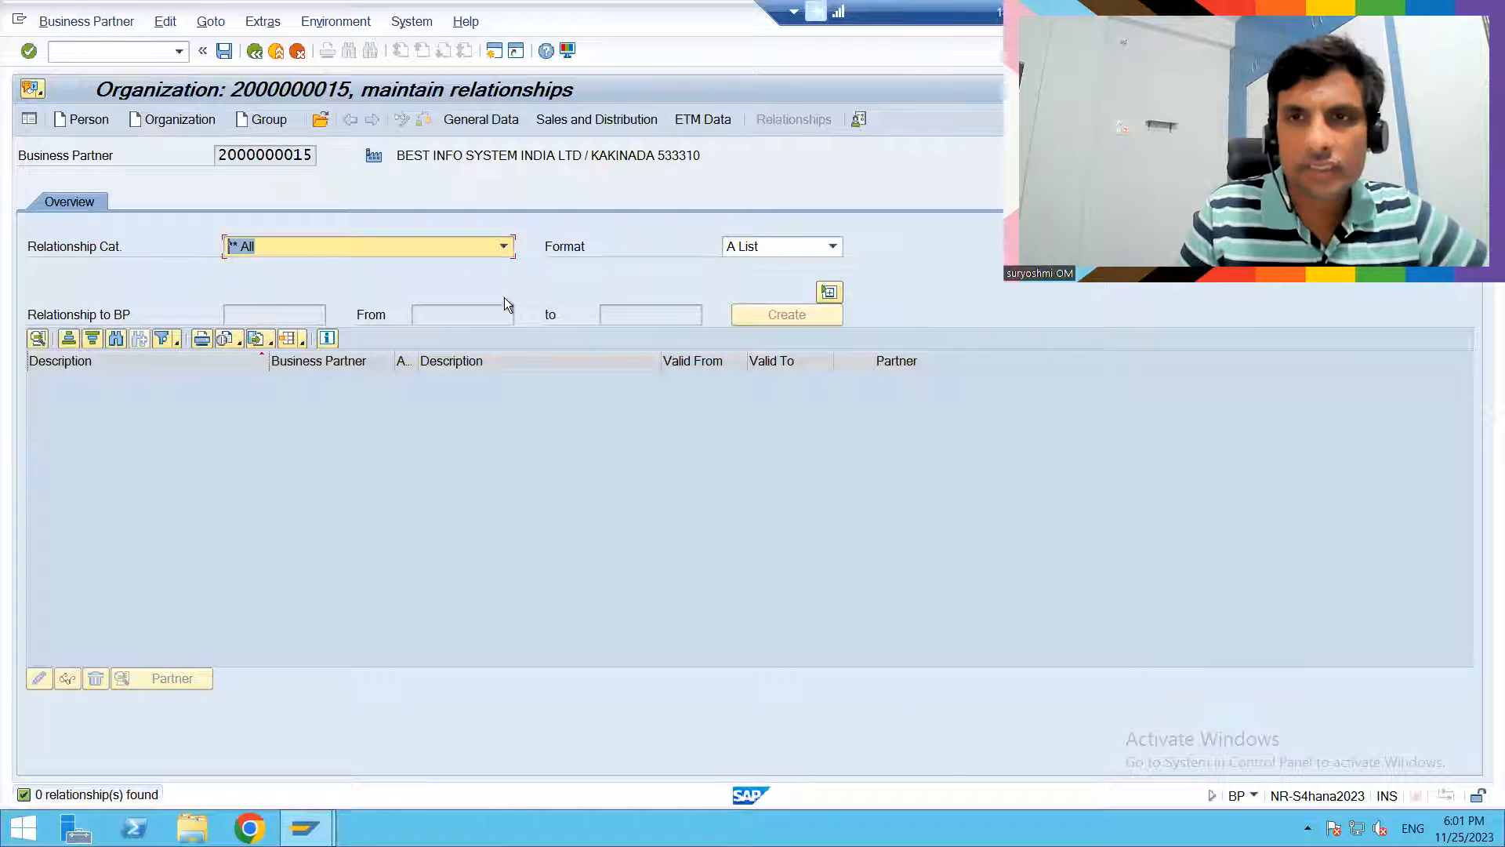
pyautogui.click(505, 247)
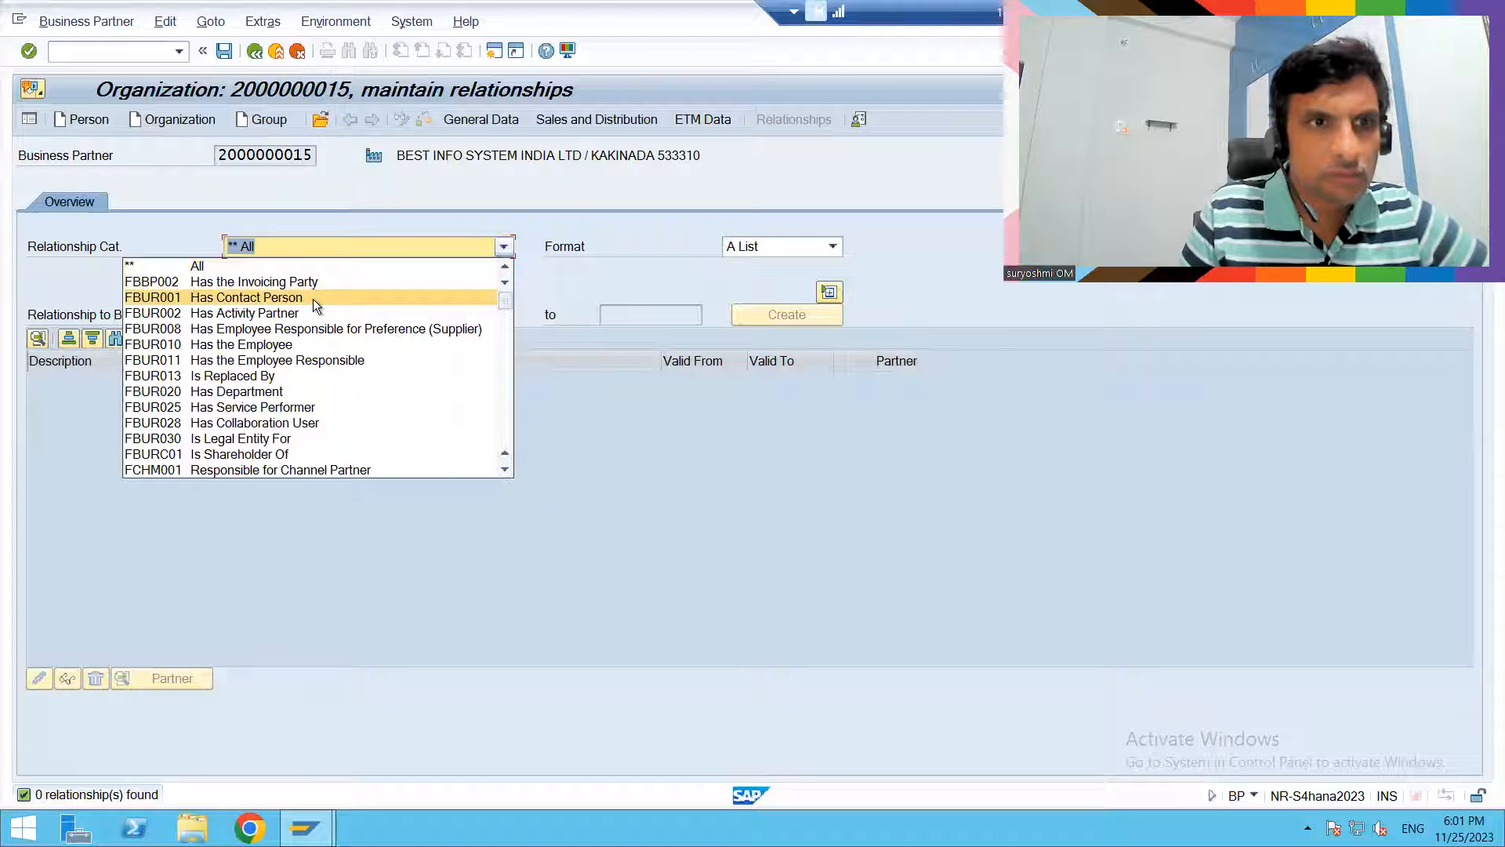
pyautogui.click(913, 209)
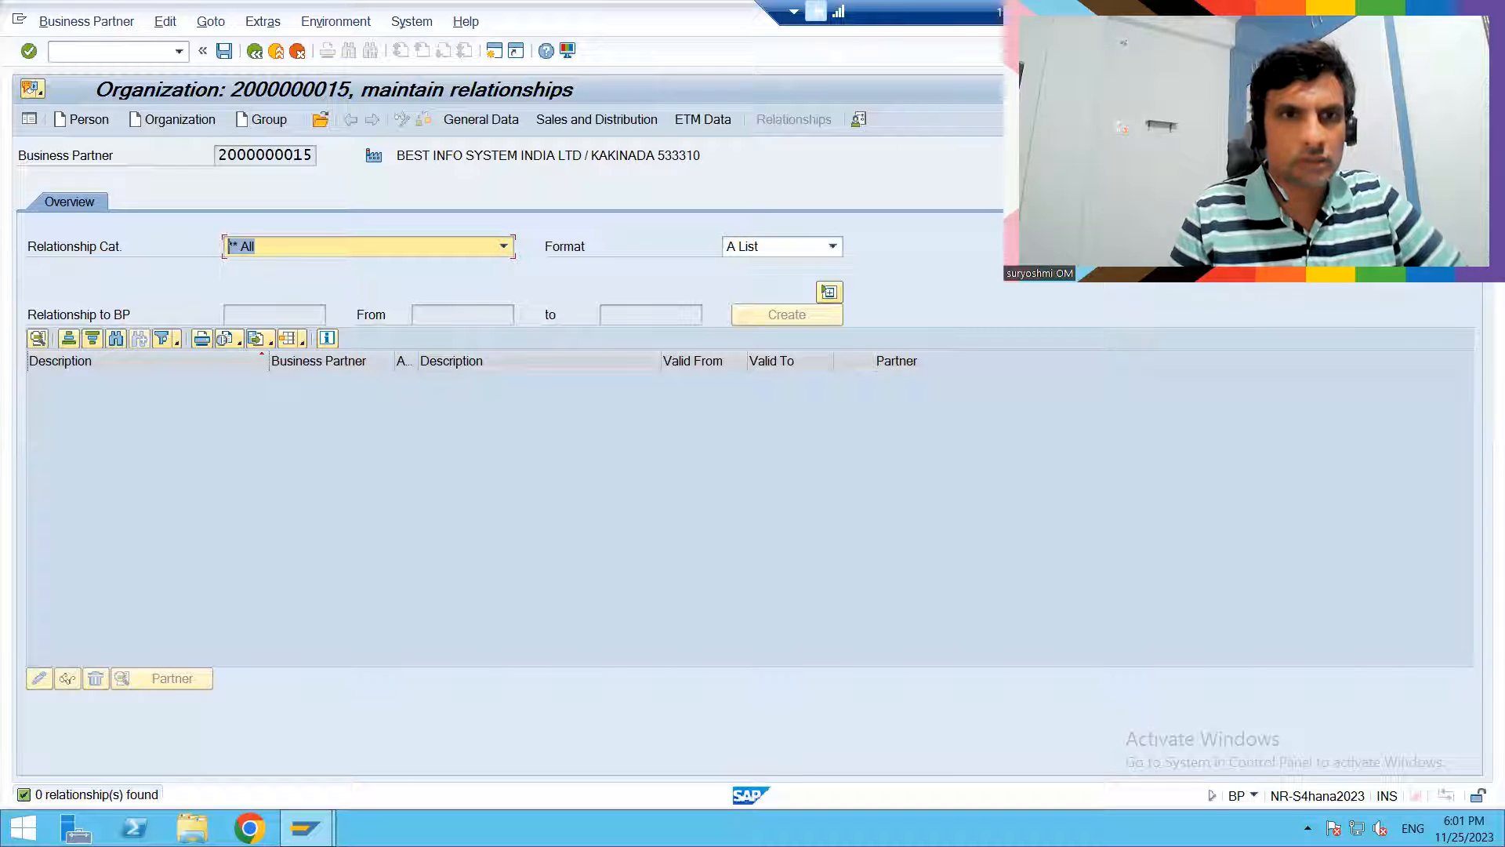
# - Look through the relationship categories and set the organization's relationship category to FBUR001 Has Contact Person
pyautogui.click(383, 248)
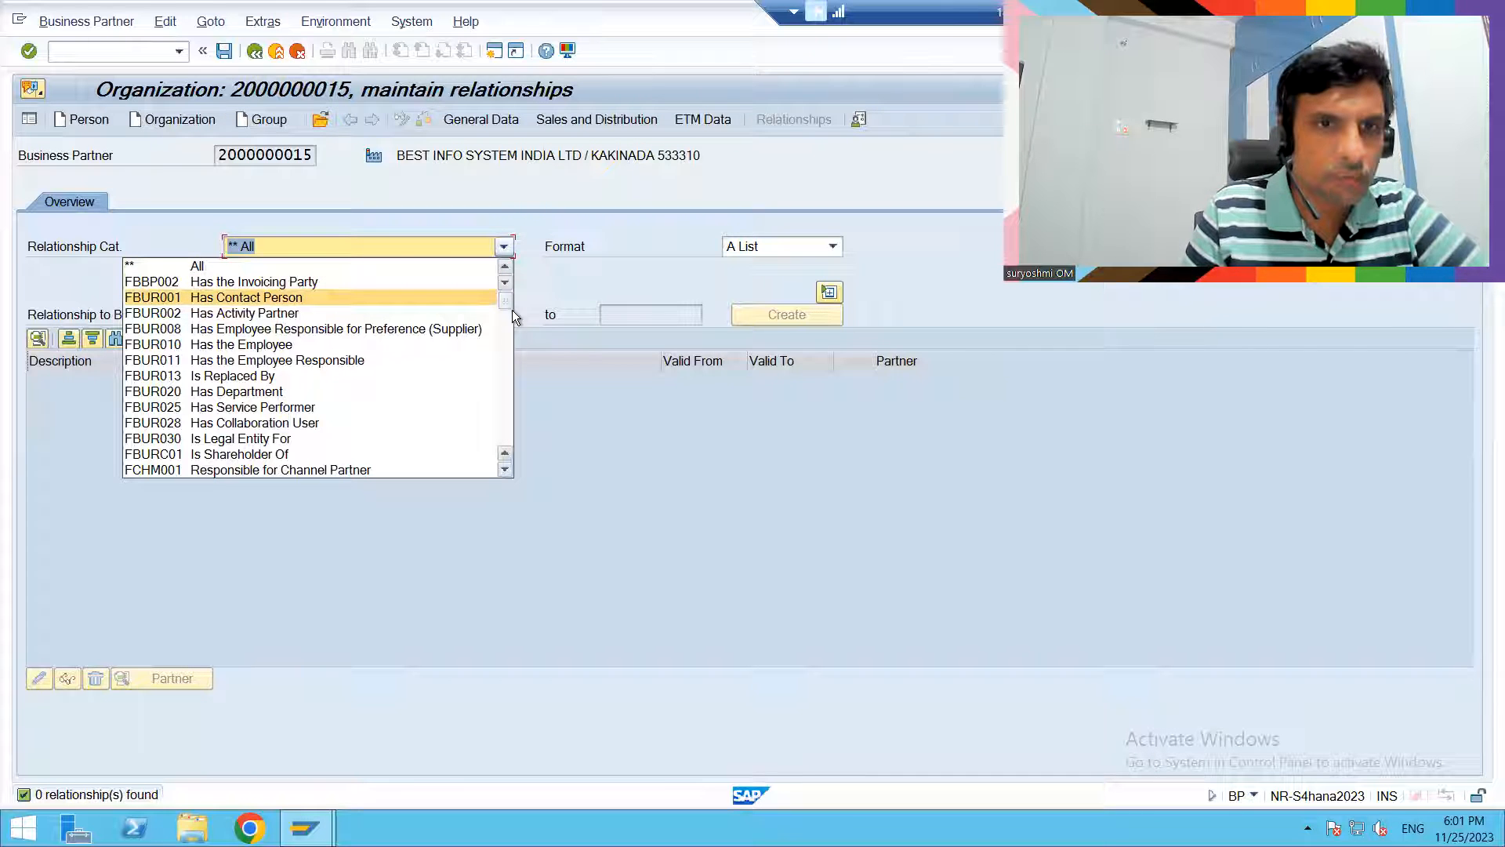
pyautogui.click(506, 384)
pyautogui.click(506, 384)
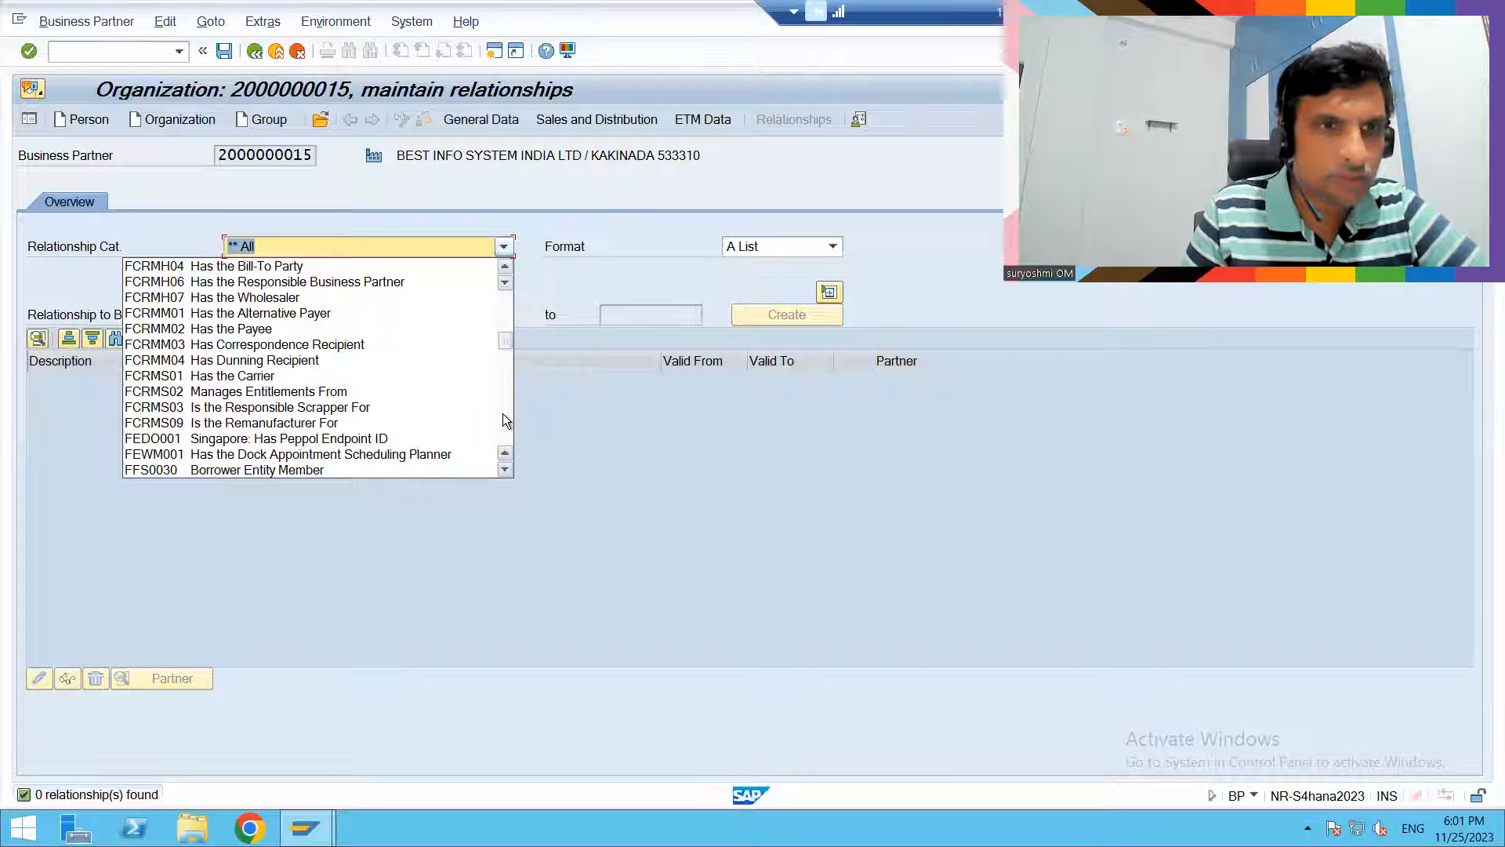
pyautogui.click(502, 414)
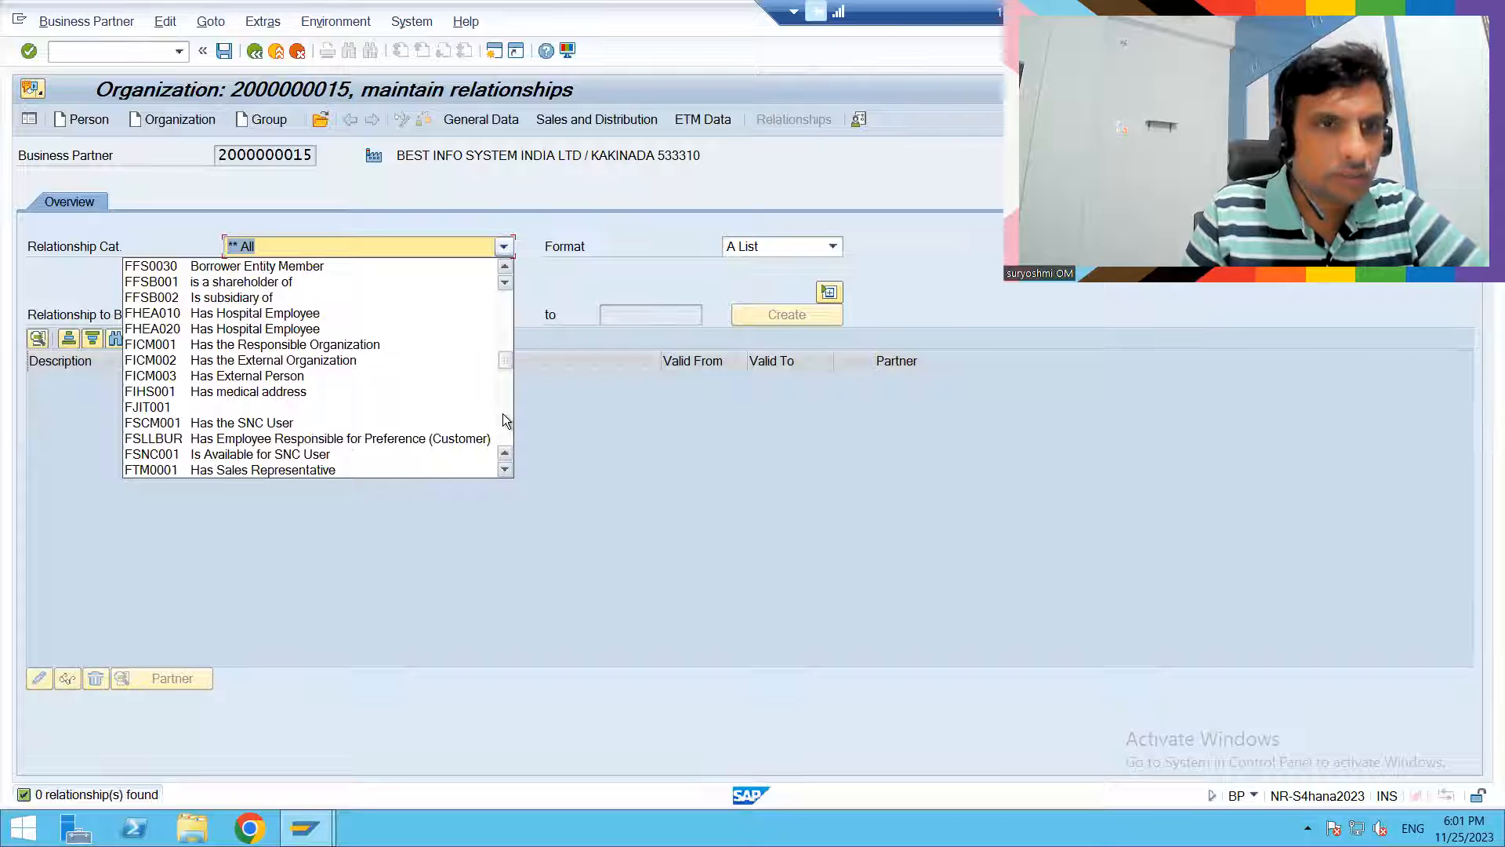
pyautogui.click(503, 414)
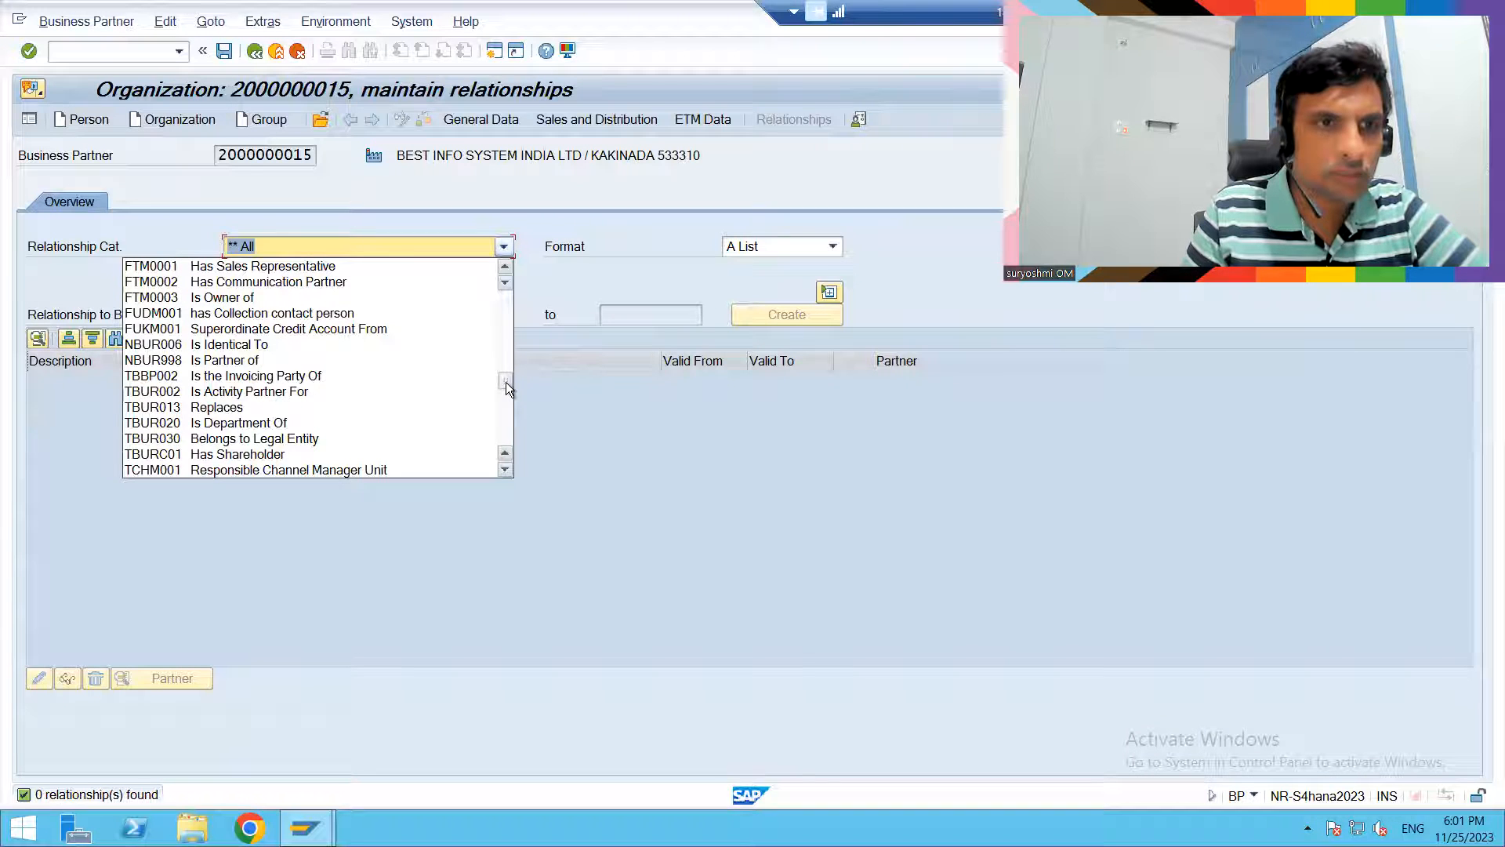
pyautogui.moveTo(506, 378); pyautogui.dragTo(507, 271)
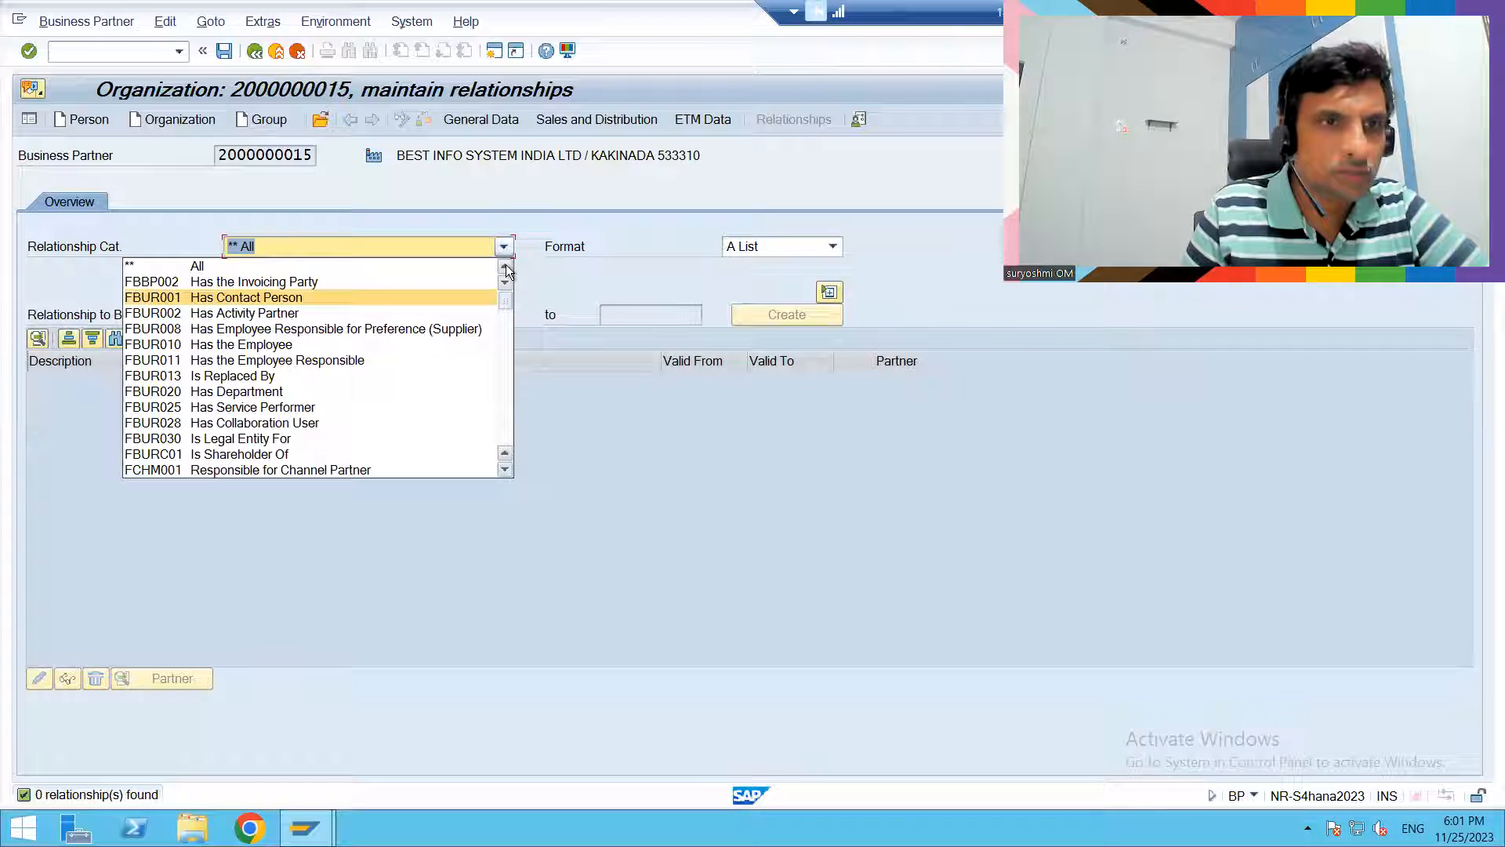
pyautogui.click(313, 298)
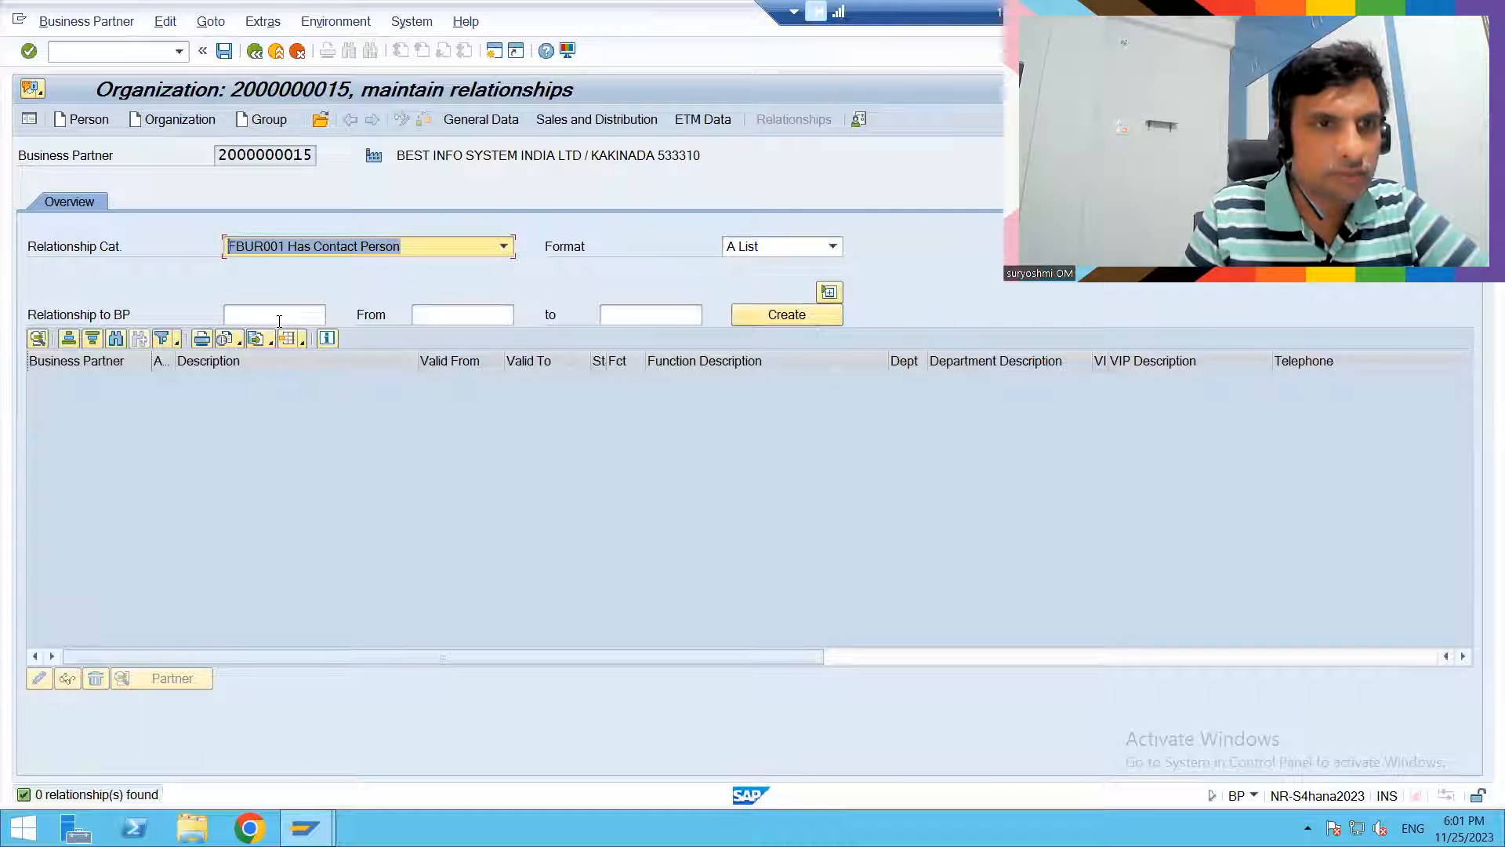
# - Enter the contact person's business partner number as the related partner and open the creation of the contact person relationship
pyautogui.click(279, 315)
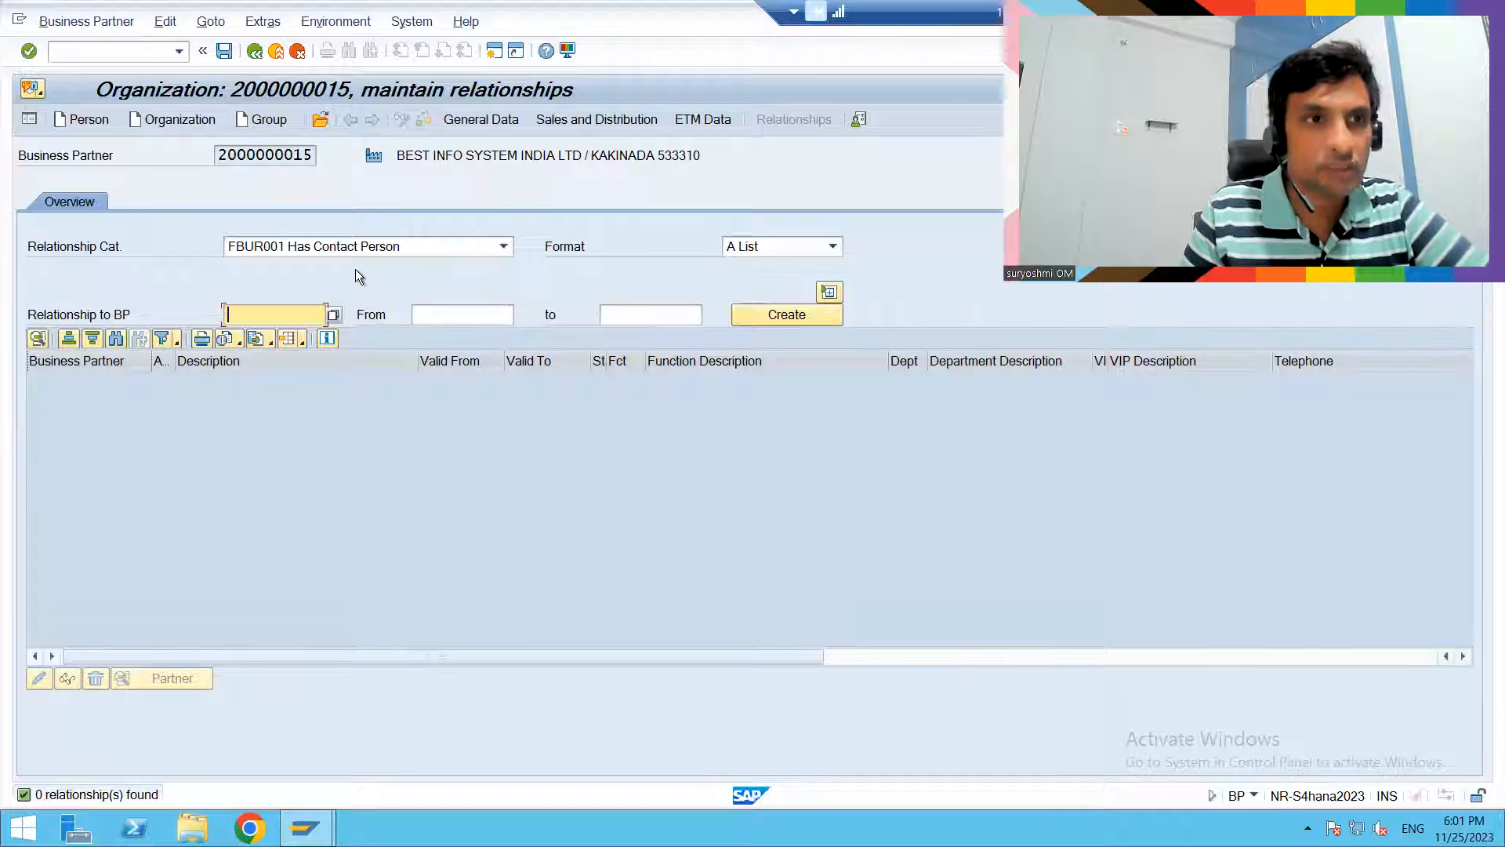
pyautogui.write('1040')
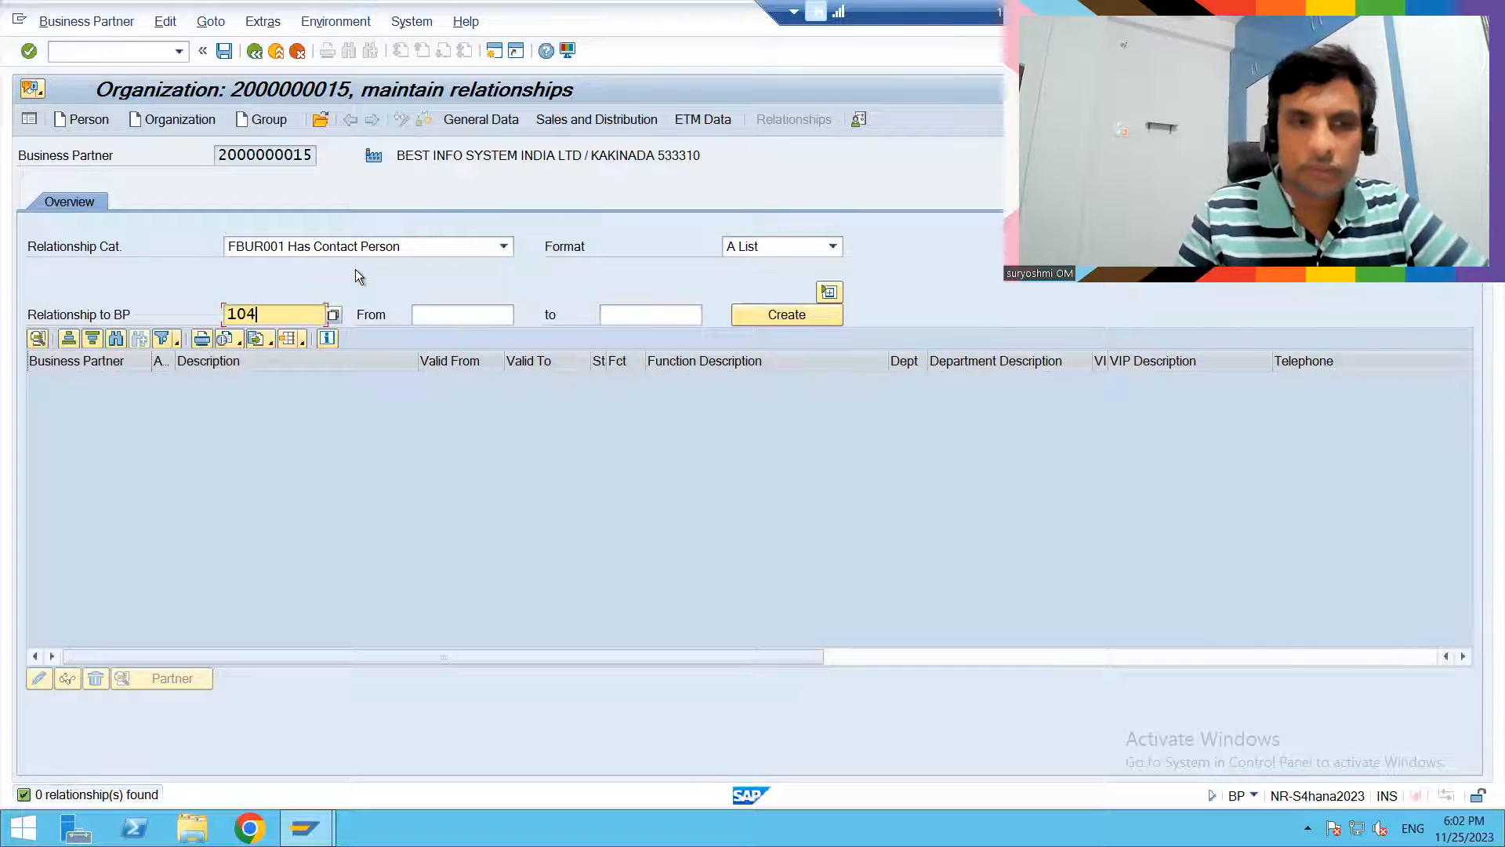
pyautogui.press('Return')
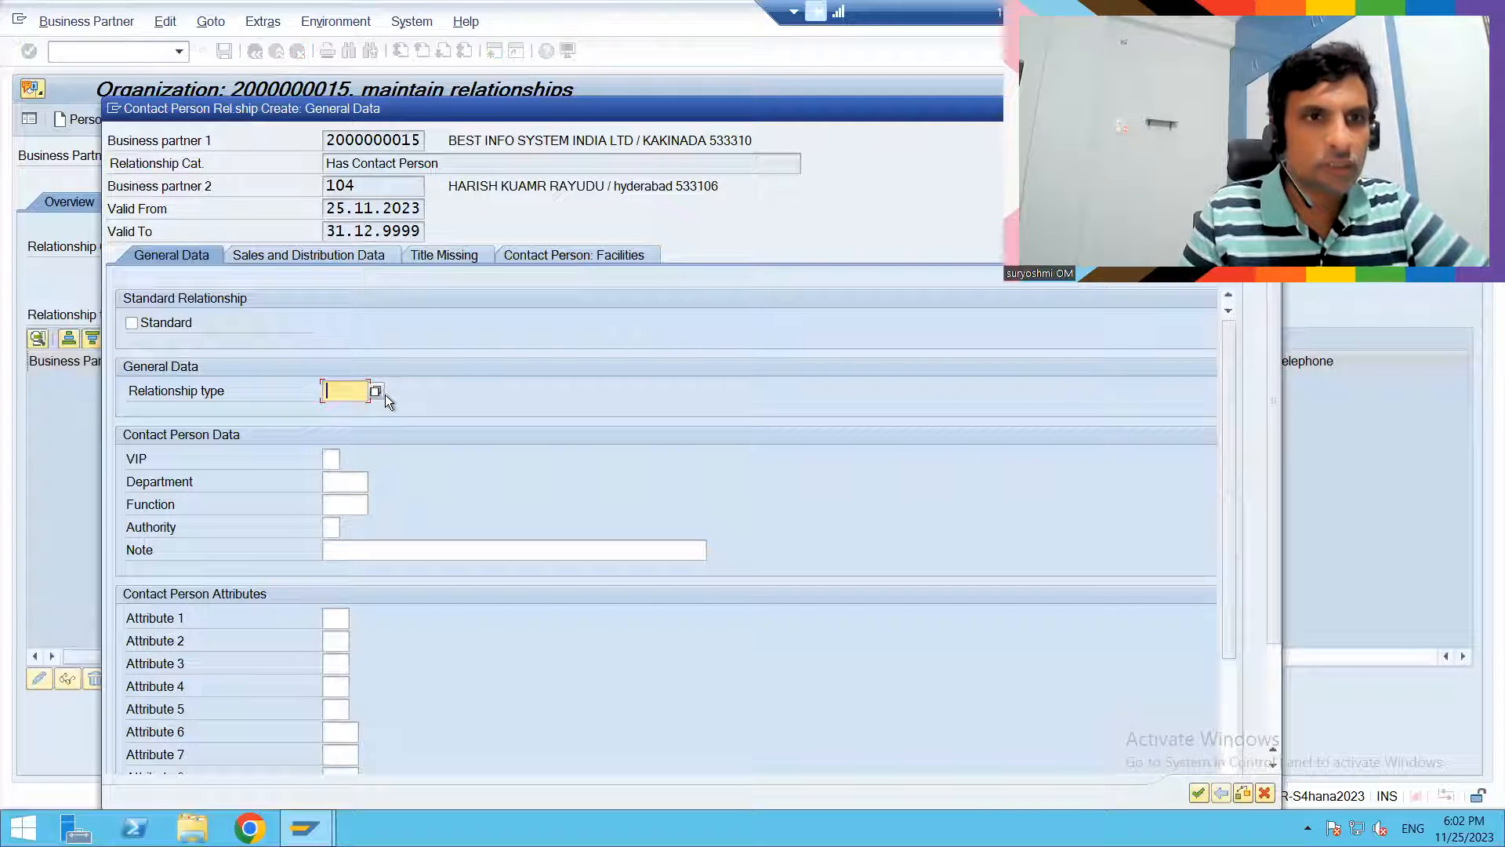
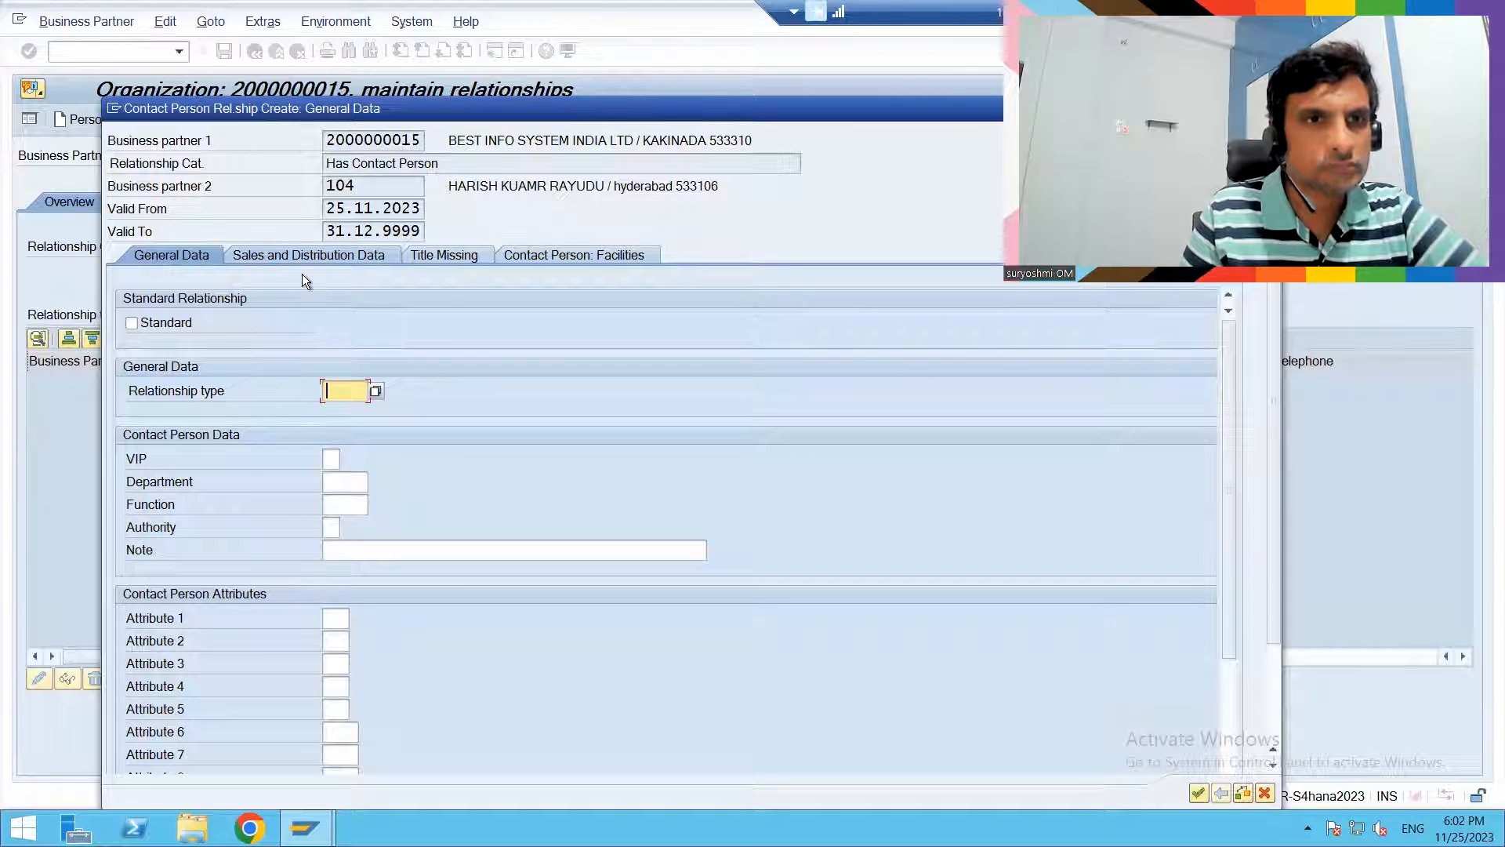
# - Set the contact person's VIP level to 2 Top Level and the department to Z002 commericals in the relationship data
pyautogui.click(373, 391)
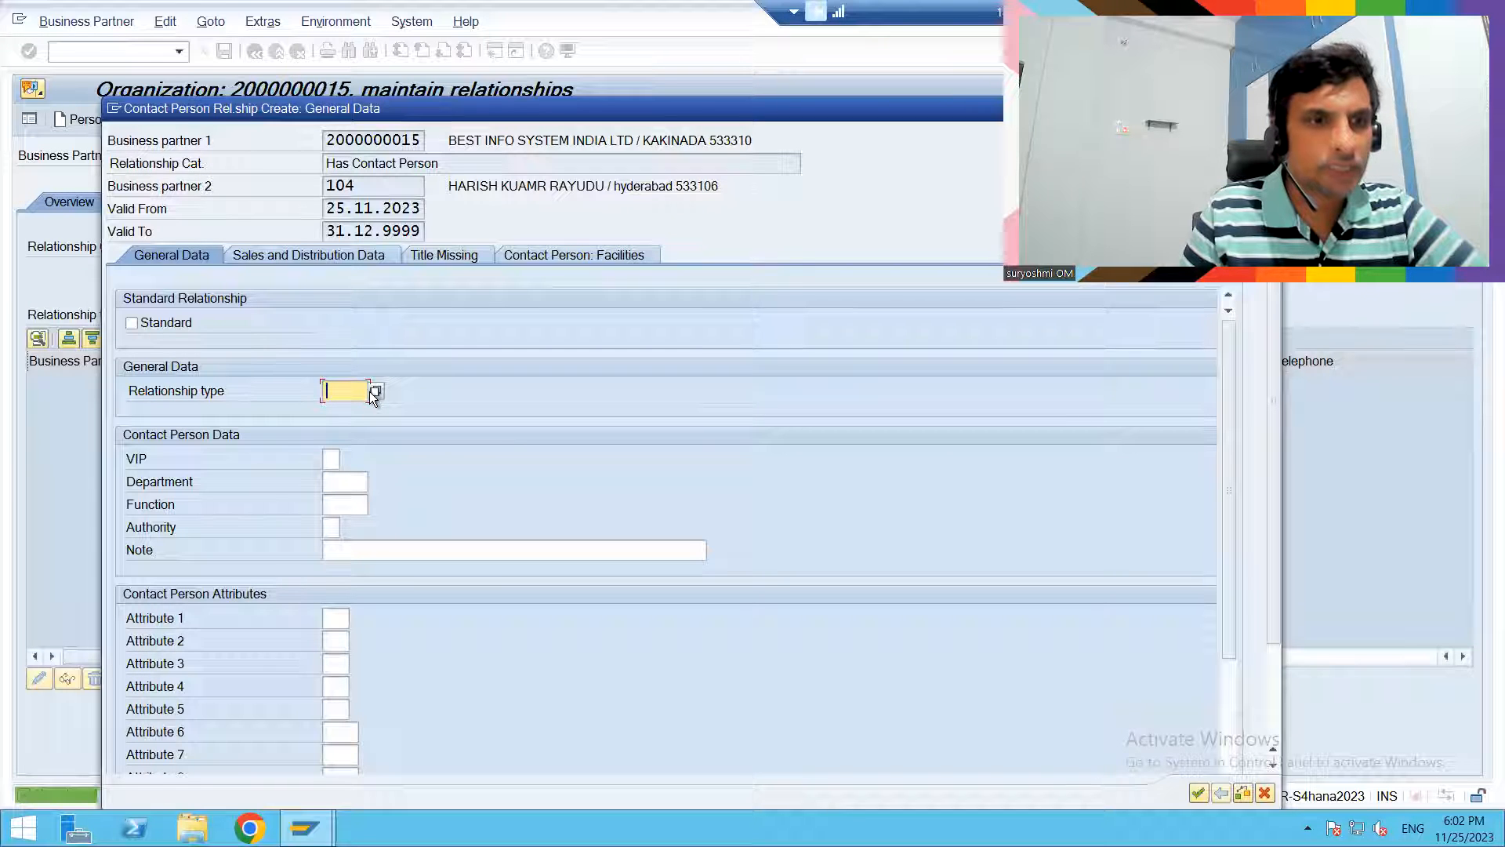
pyautogui.click(330, 460)
pyautogui.click(349, 463)
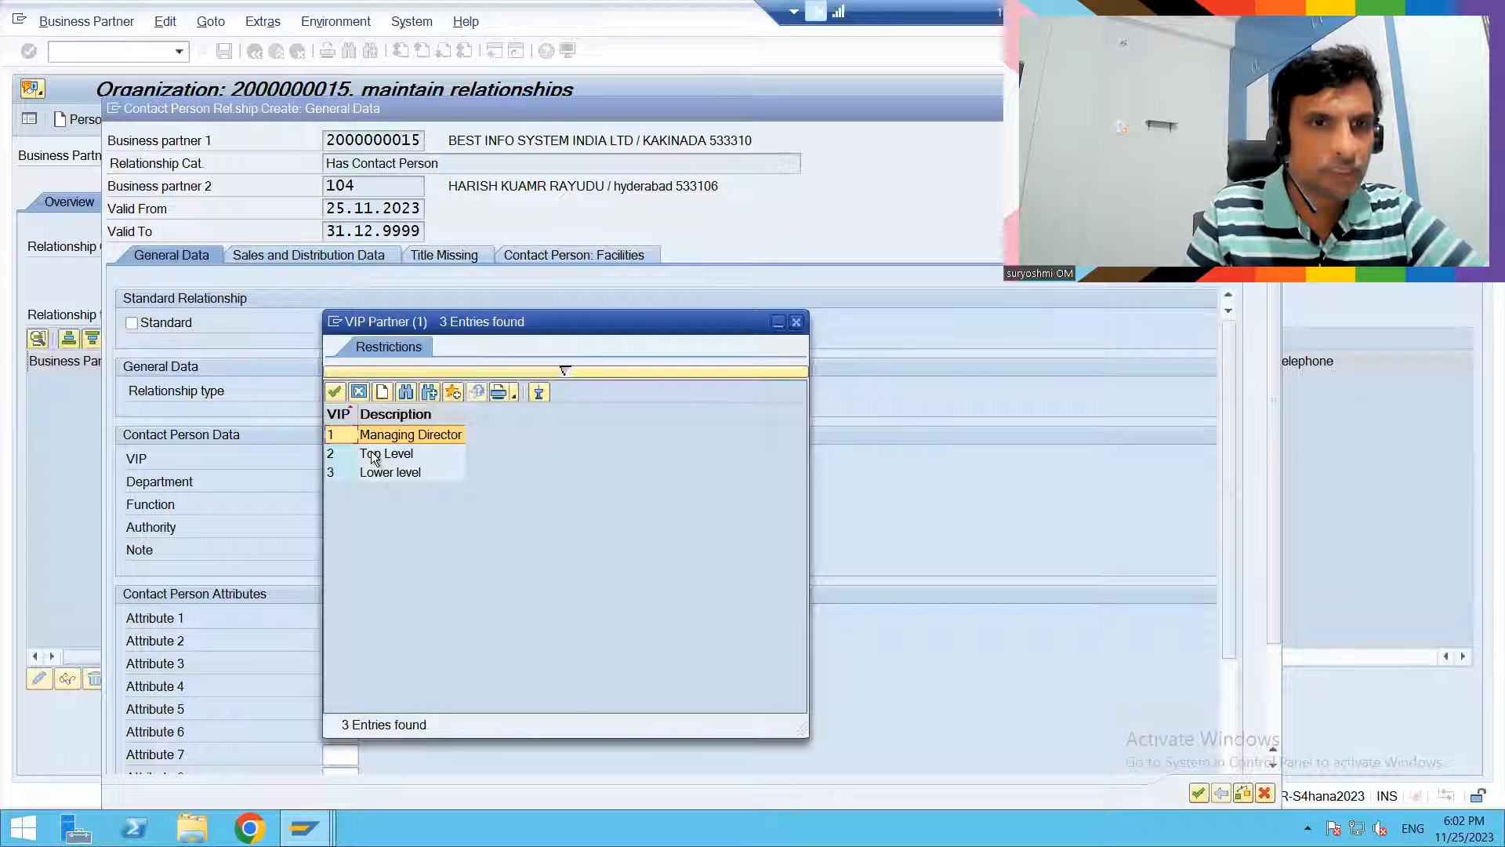
pyautogui.doubleClick(375, 455)
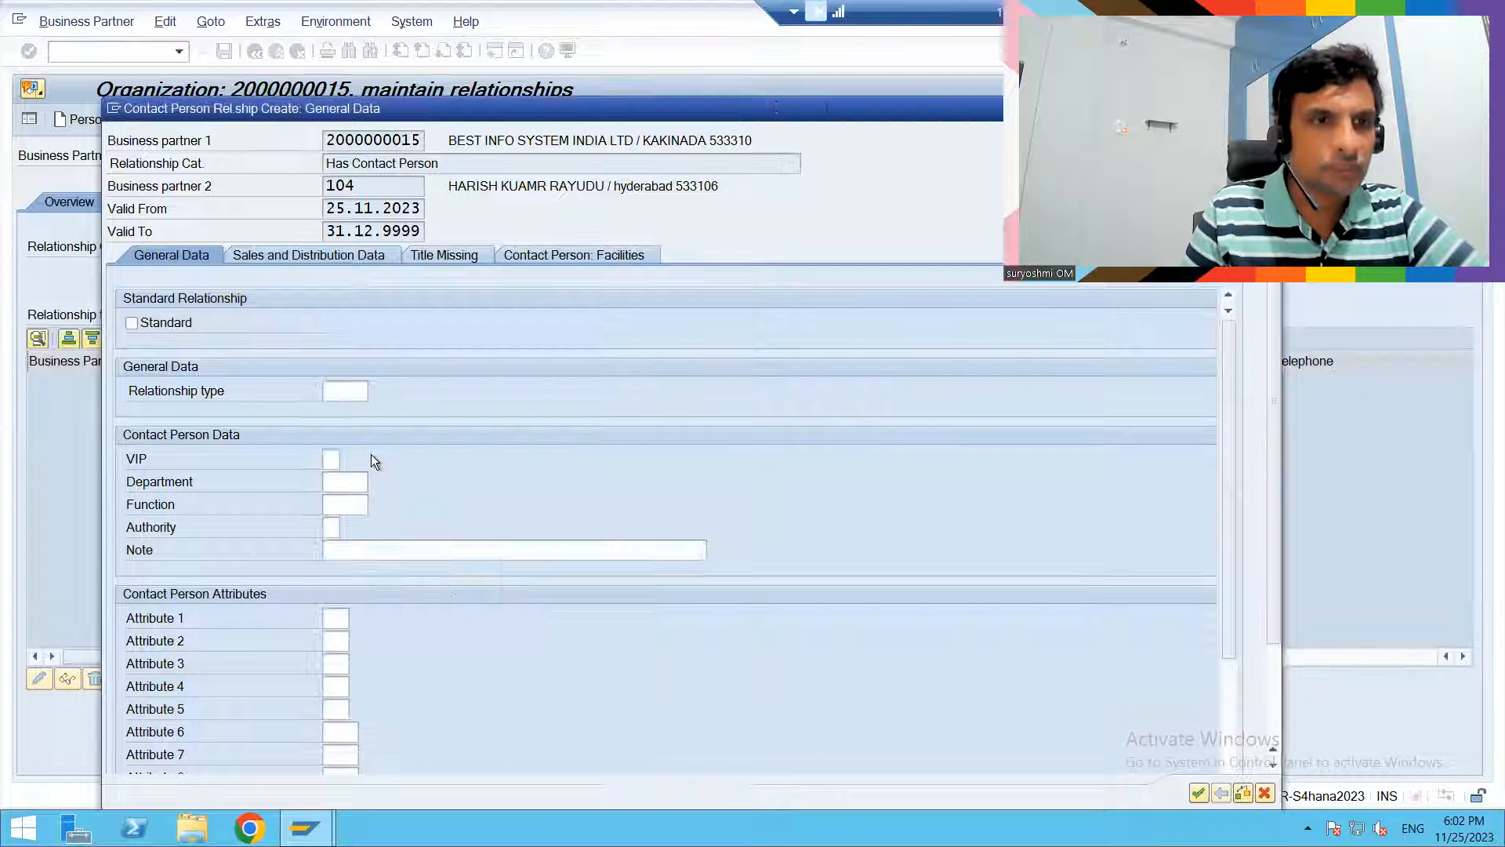
pyautogui.click(341, 484)
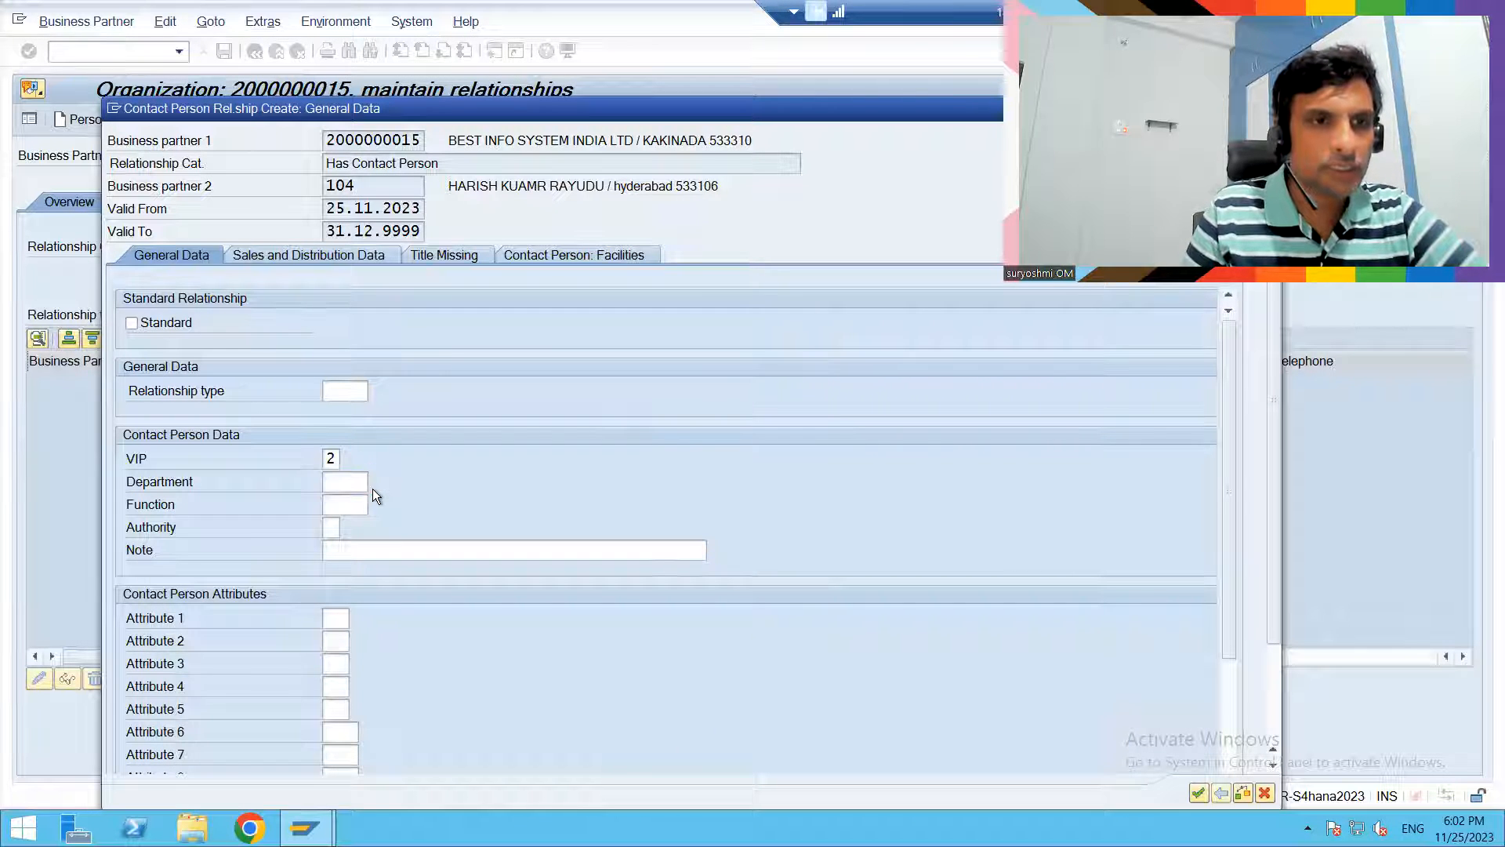
pyautogui.click(373, 487)
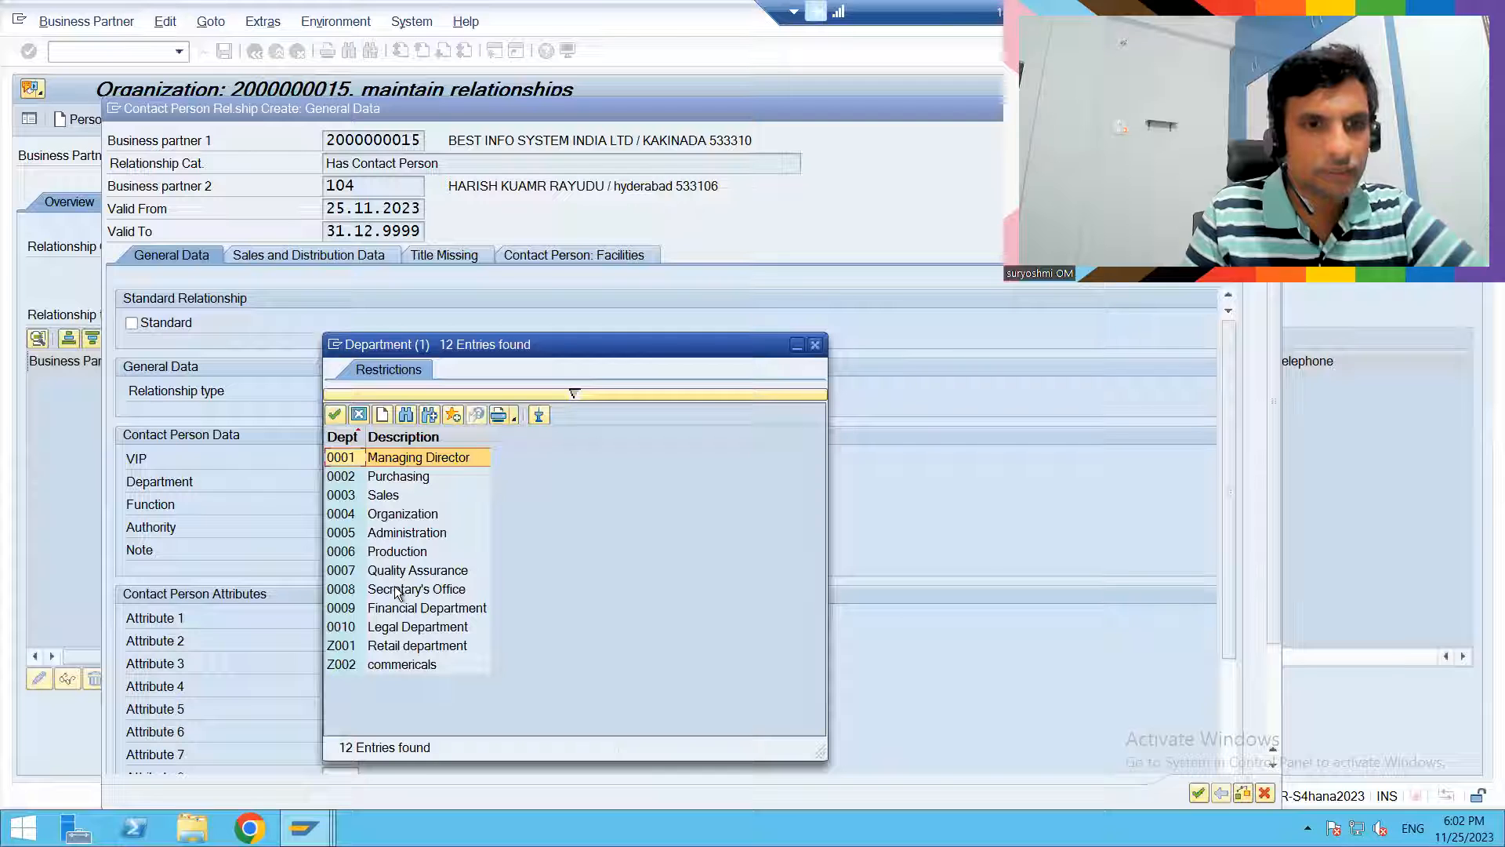
pyautogui.doubleClick(337, 662)
# - Set the function to Z001 Store GM and the authority to 8 Final decision maker, and apply the contact person relationship
pyautogui.click(365, 506)
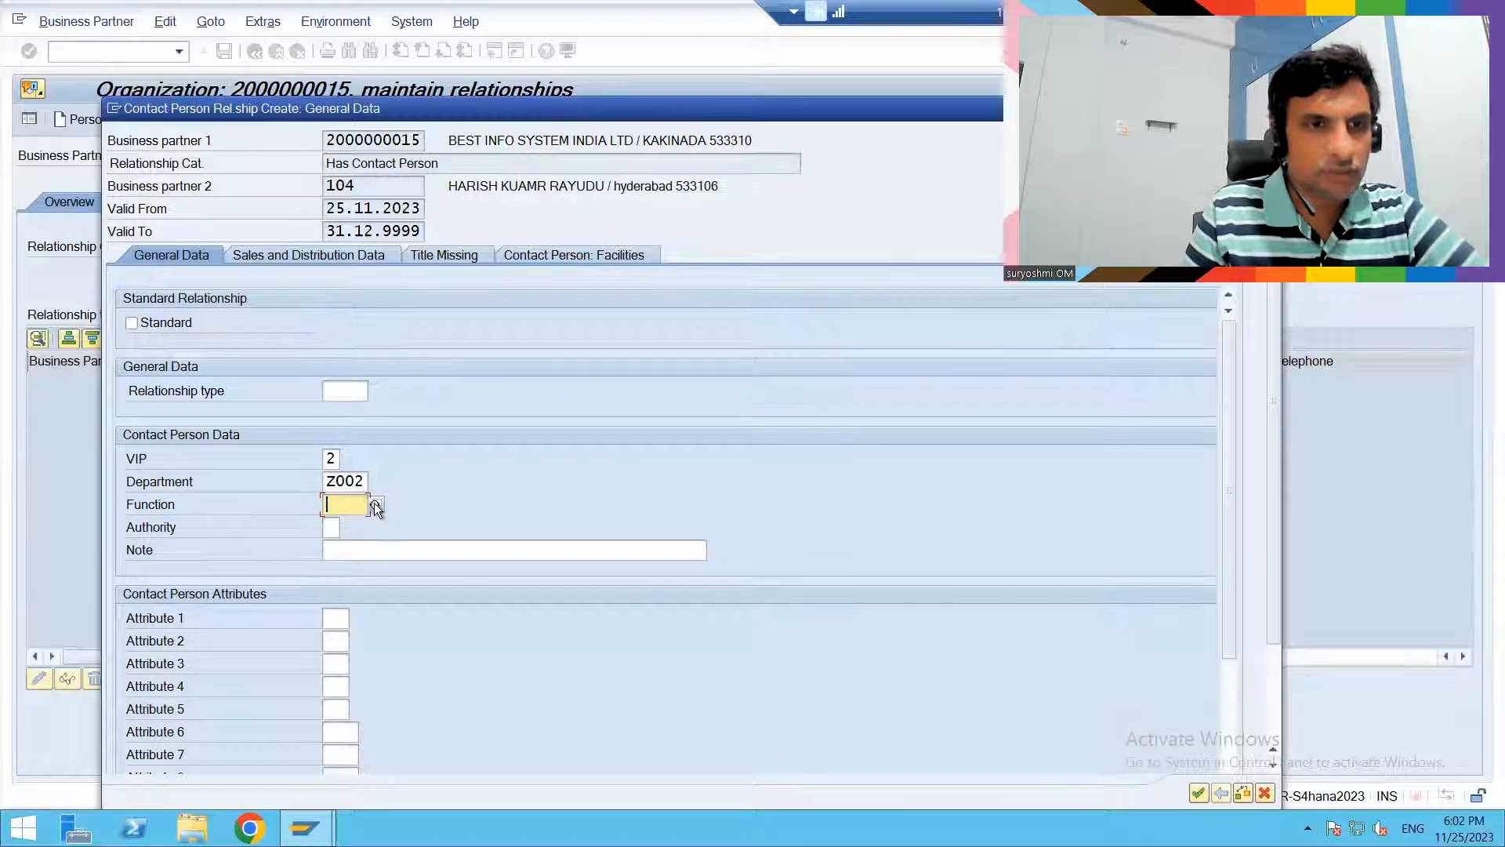
pyautogui.click(377, 505)
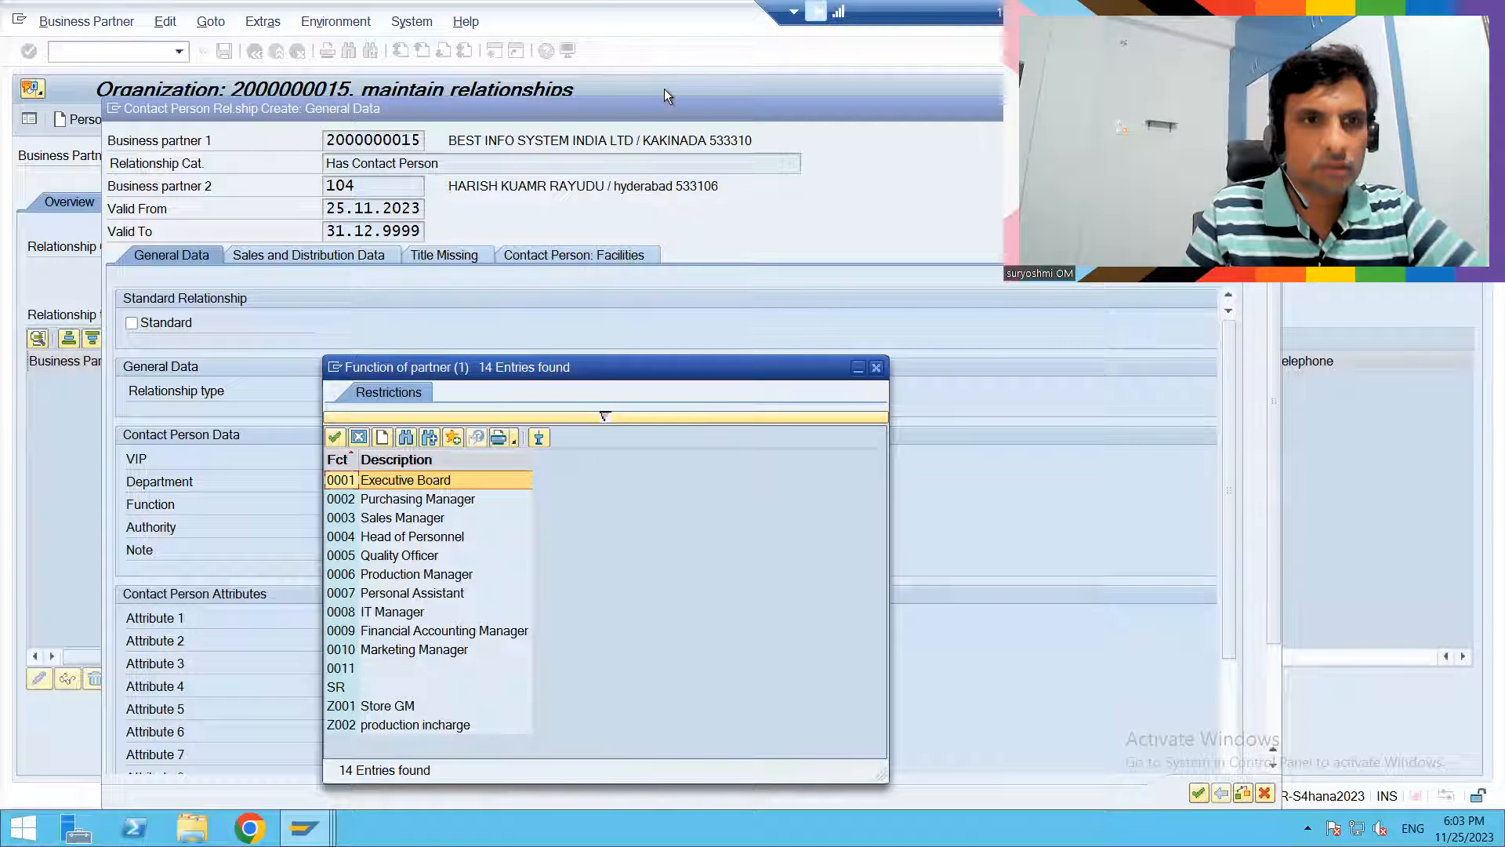
pyautogui.doubleClick(374, 711)
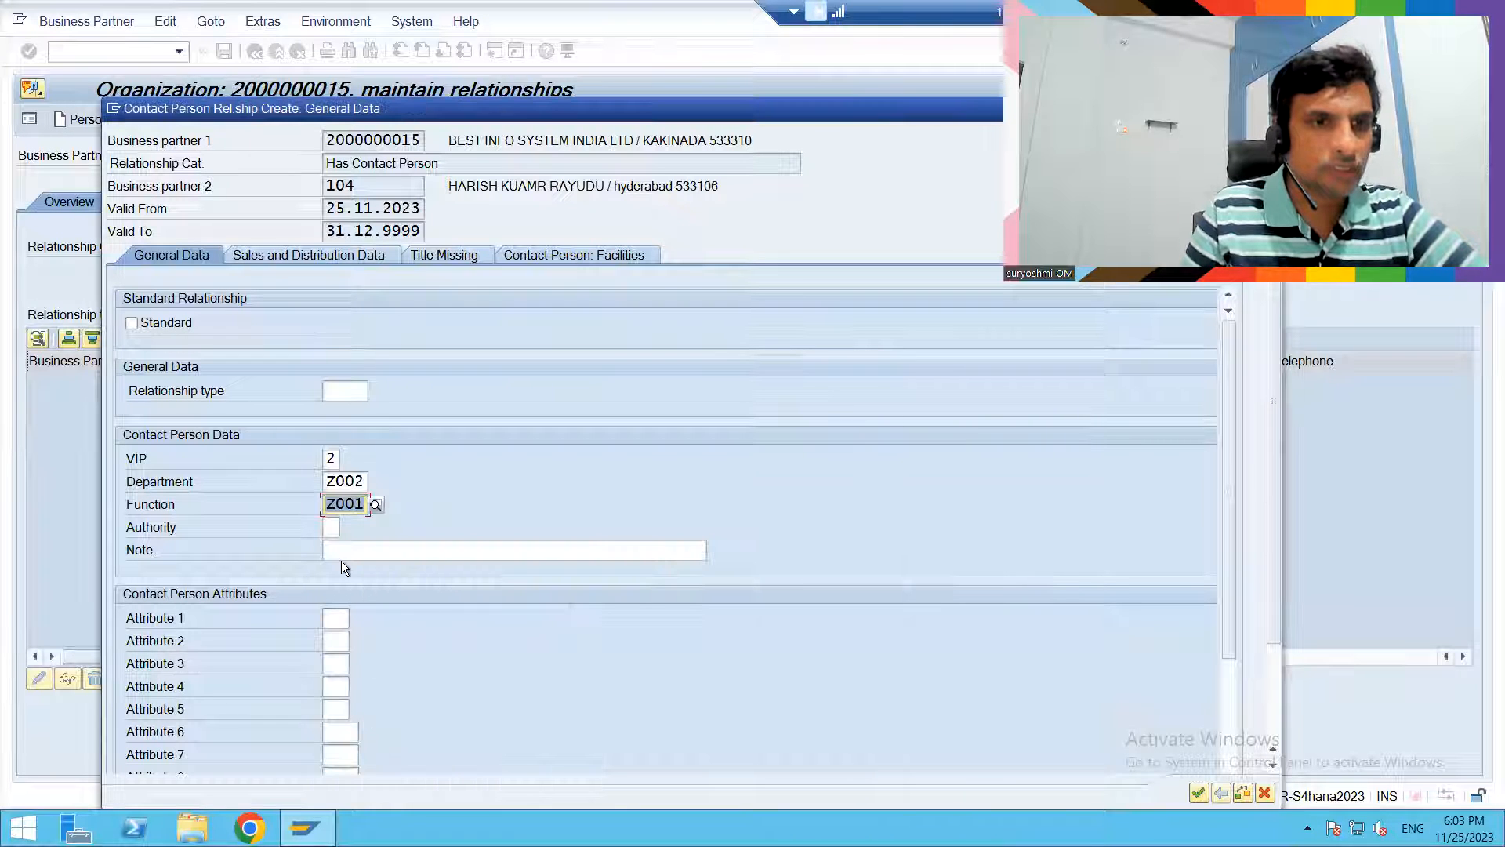
pyautogui.click(329, 527)
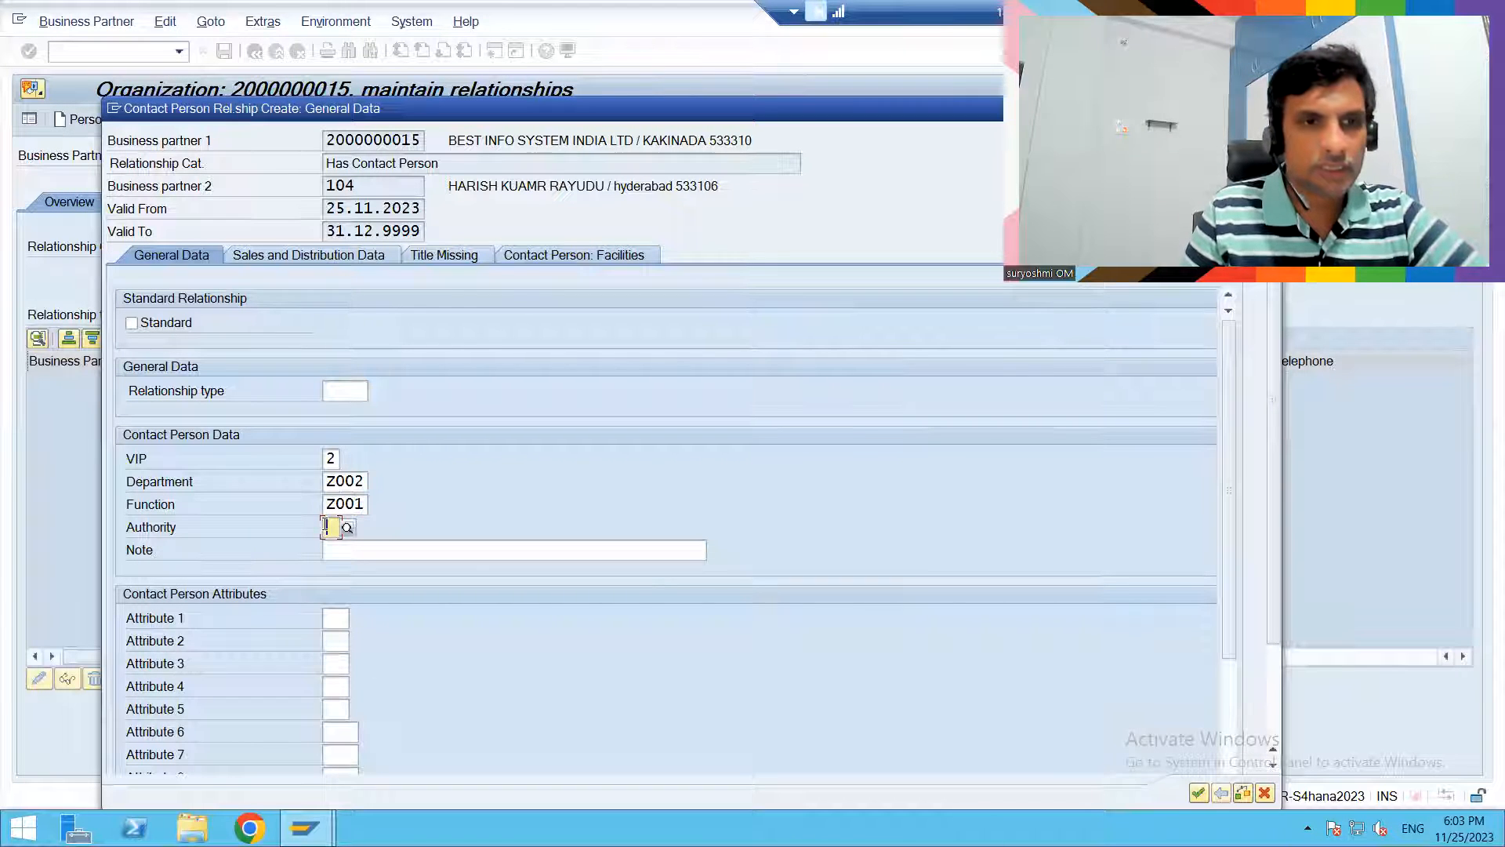
pyautogui.click(347, 527)
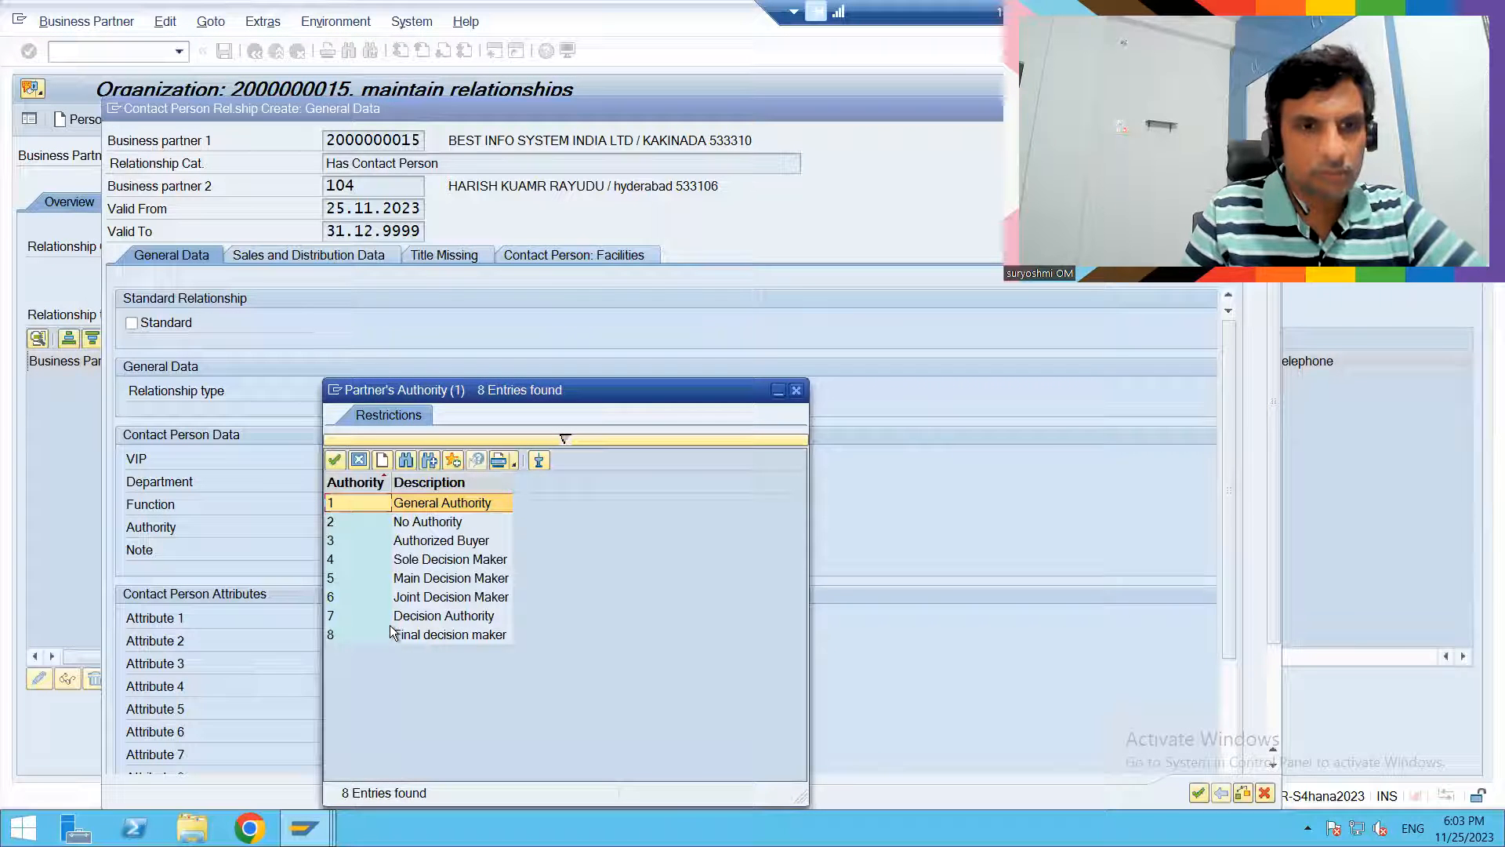
pyautogui.doubleClick(391, 632)
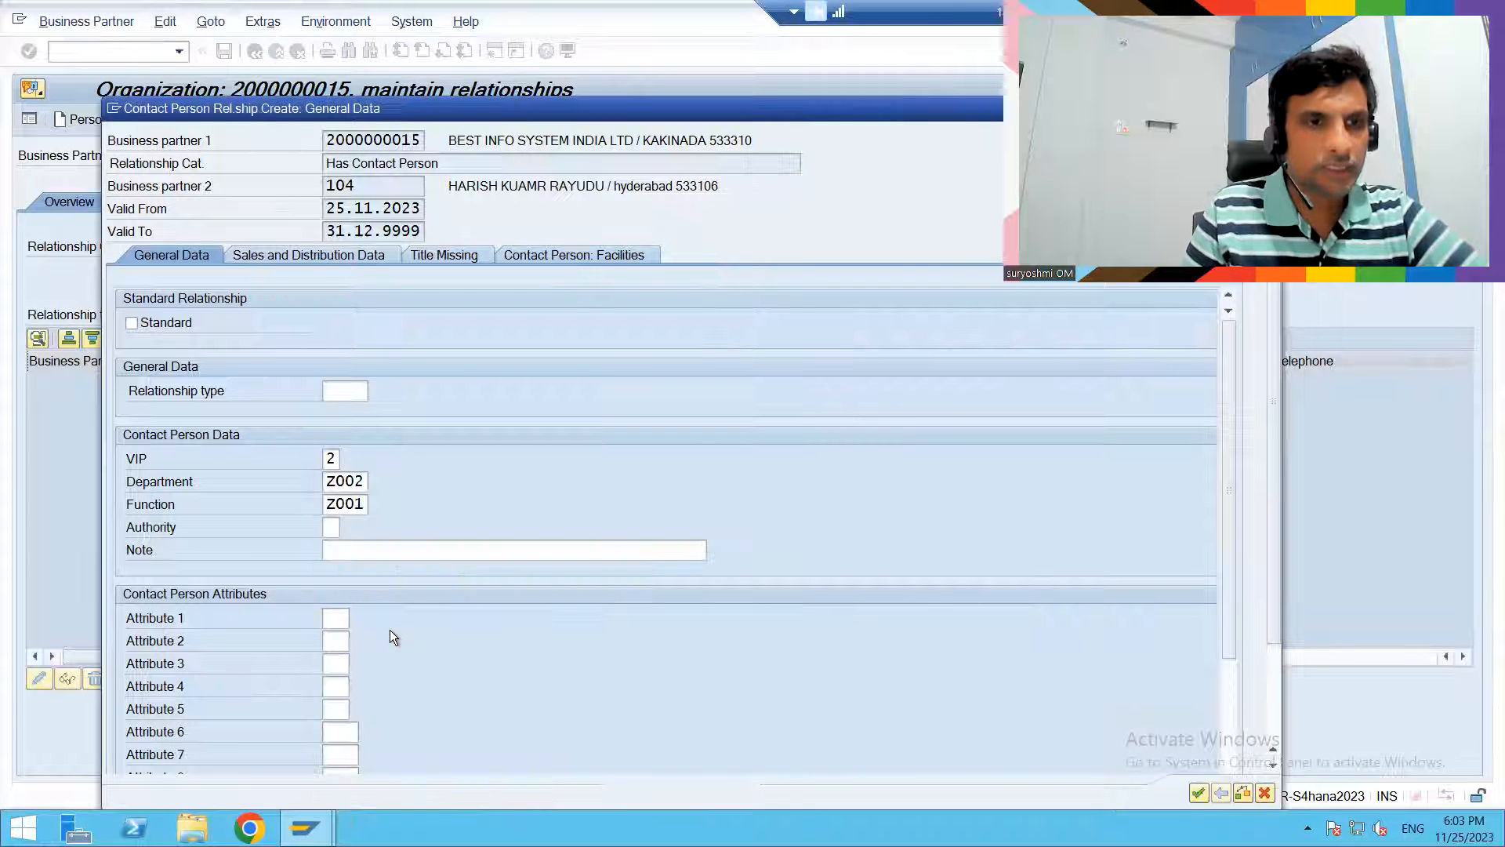
pyautogui.click(406, 542)
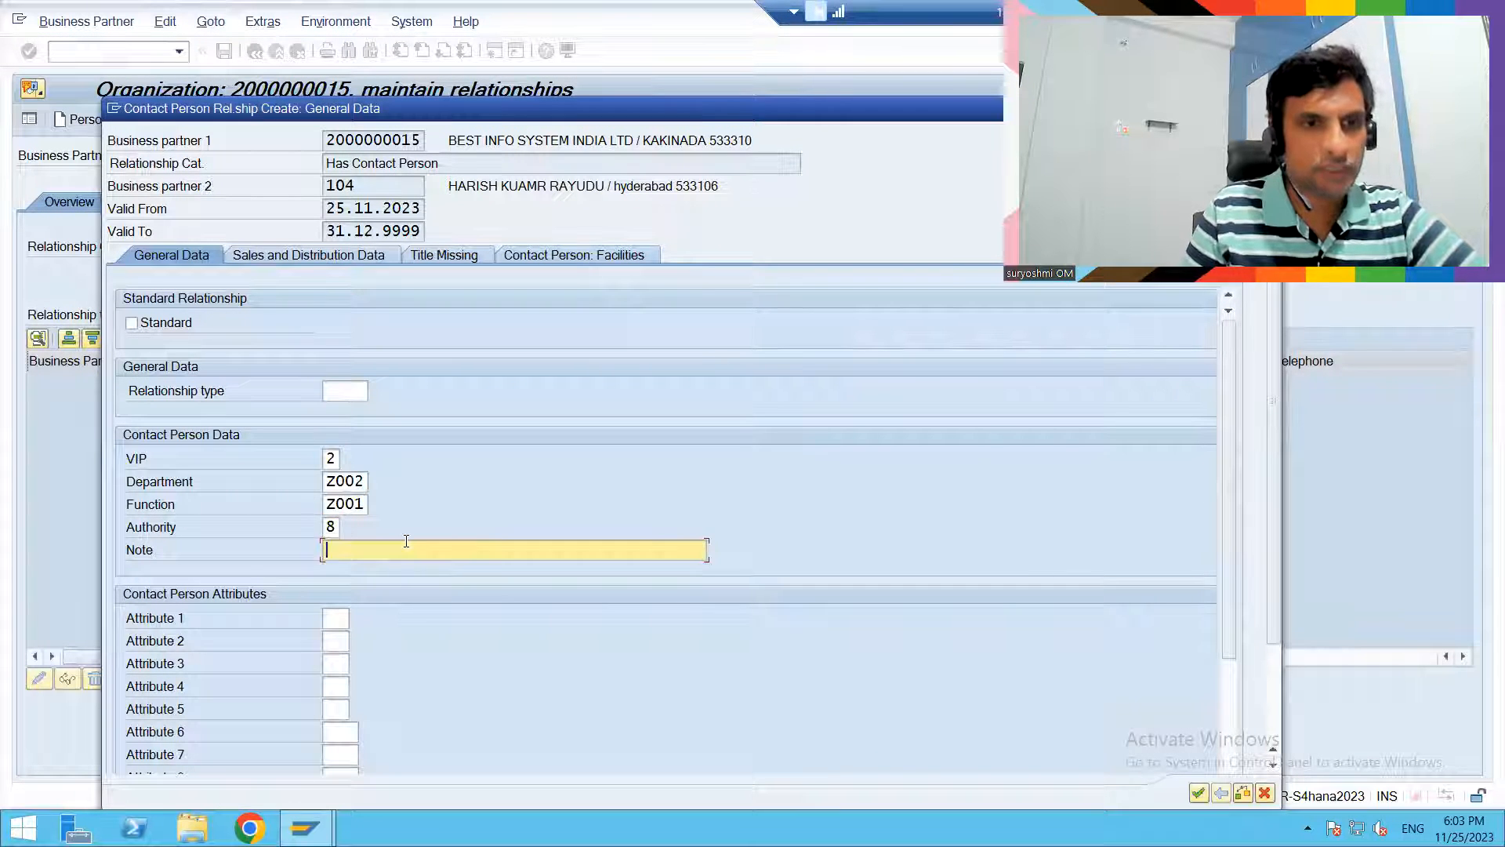
pyautogui.press('Return')
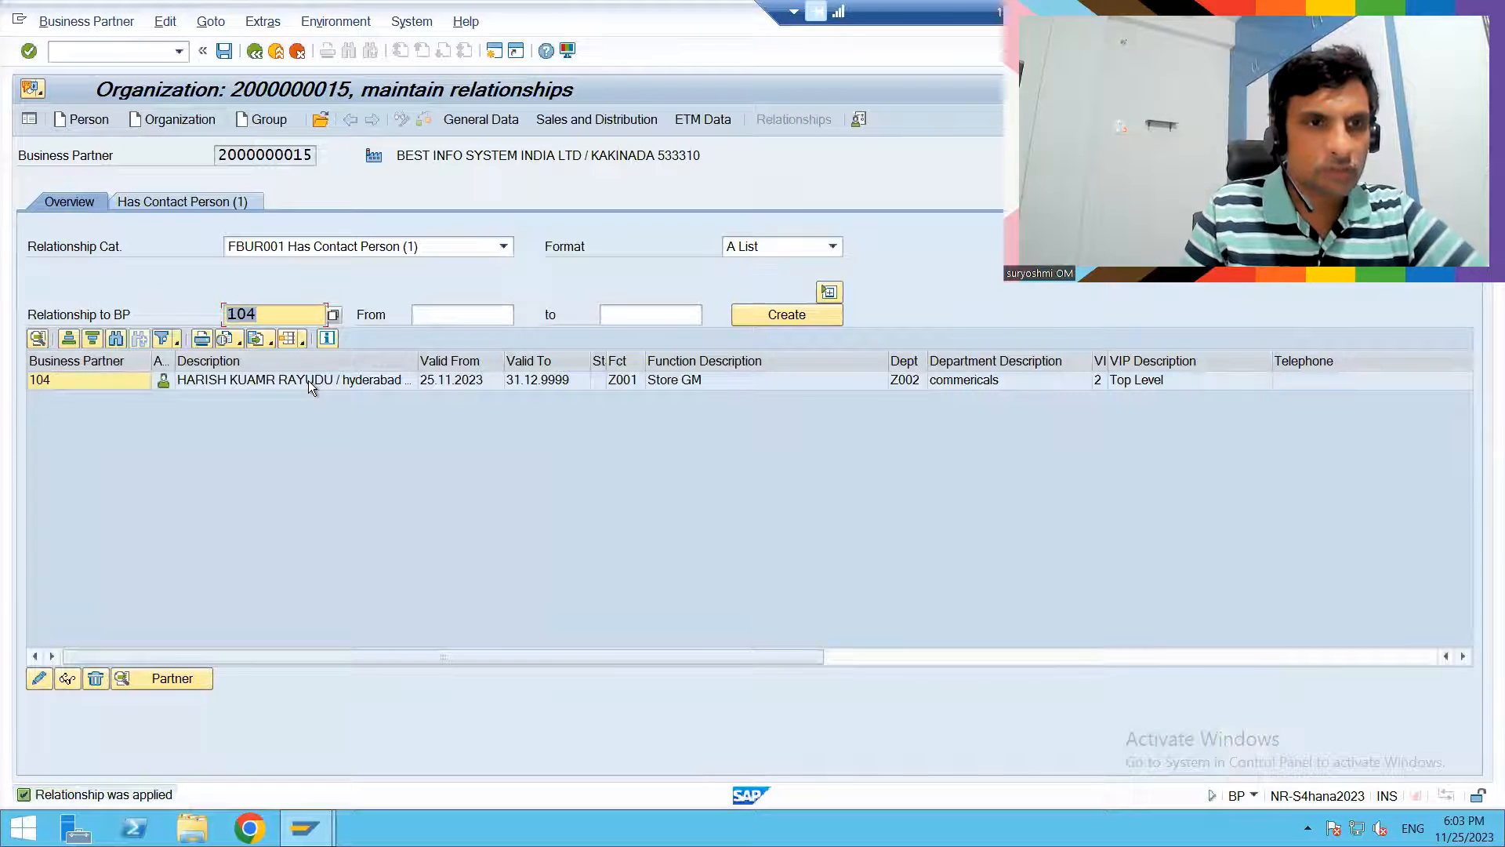
# - Check the details of the new contact person relationship and save the organization's changes
pyautogui.doubleClick(308, 379)
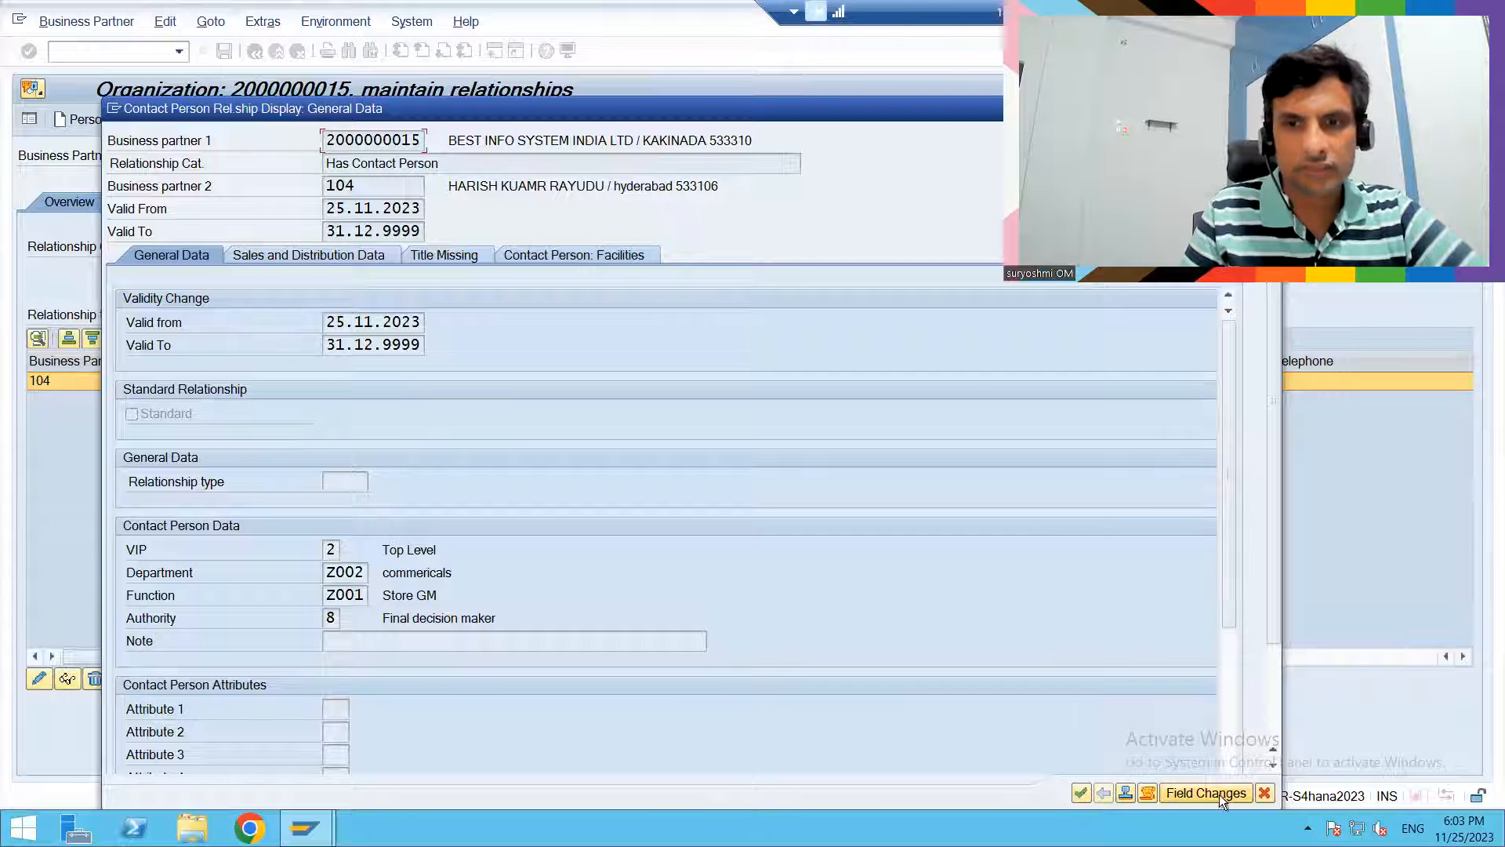
pyautogui.click(1075, 797)
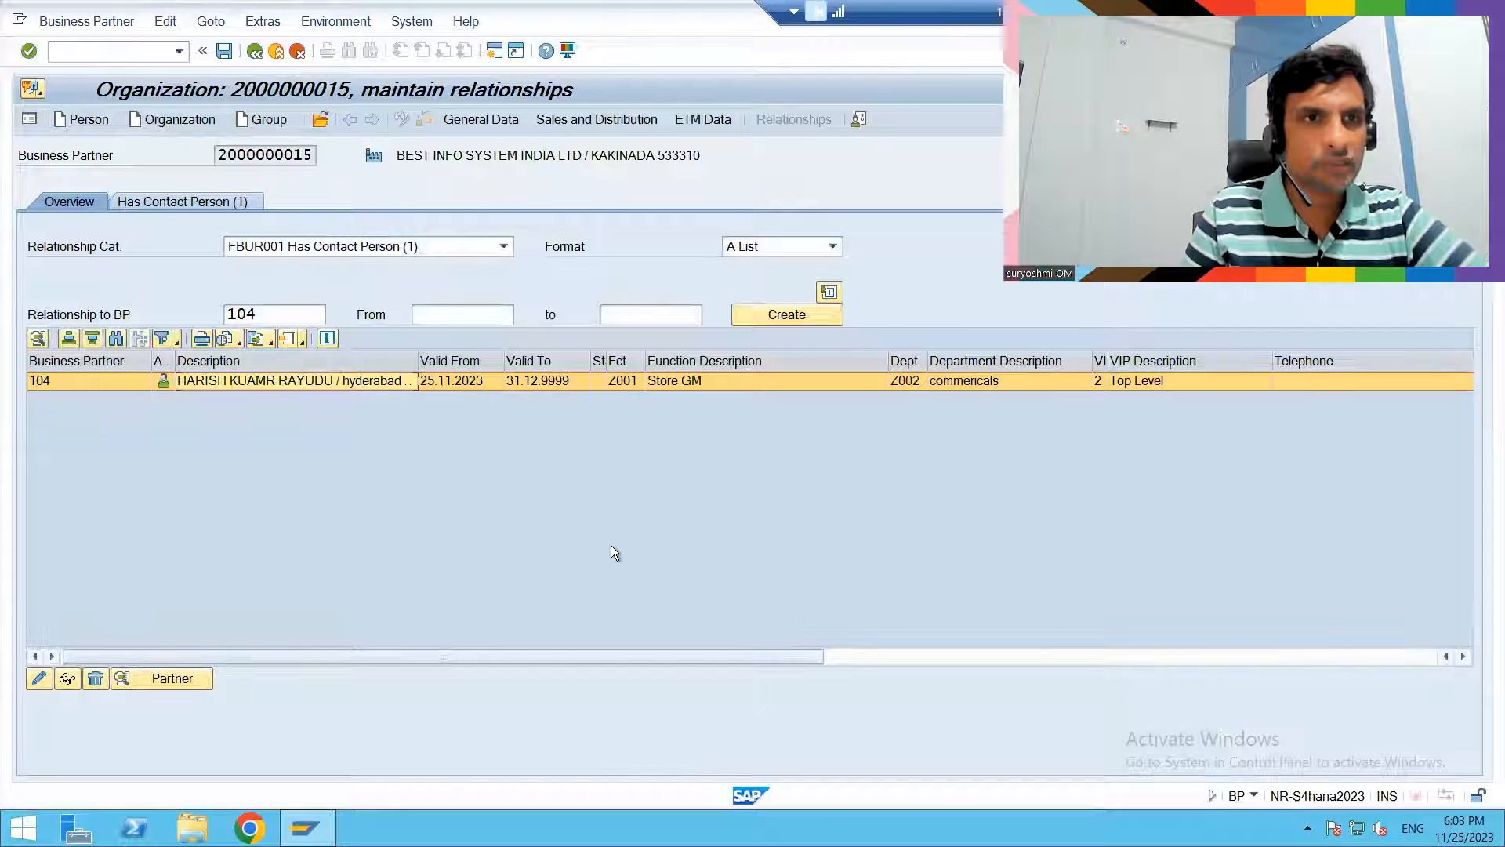
pyautogui.click(224, 50)
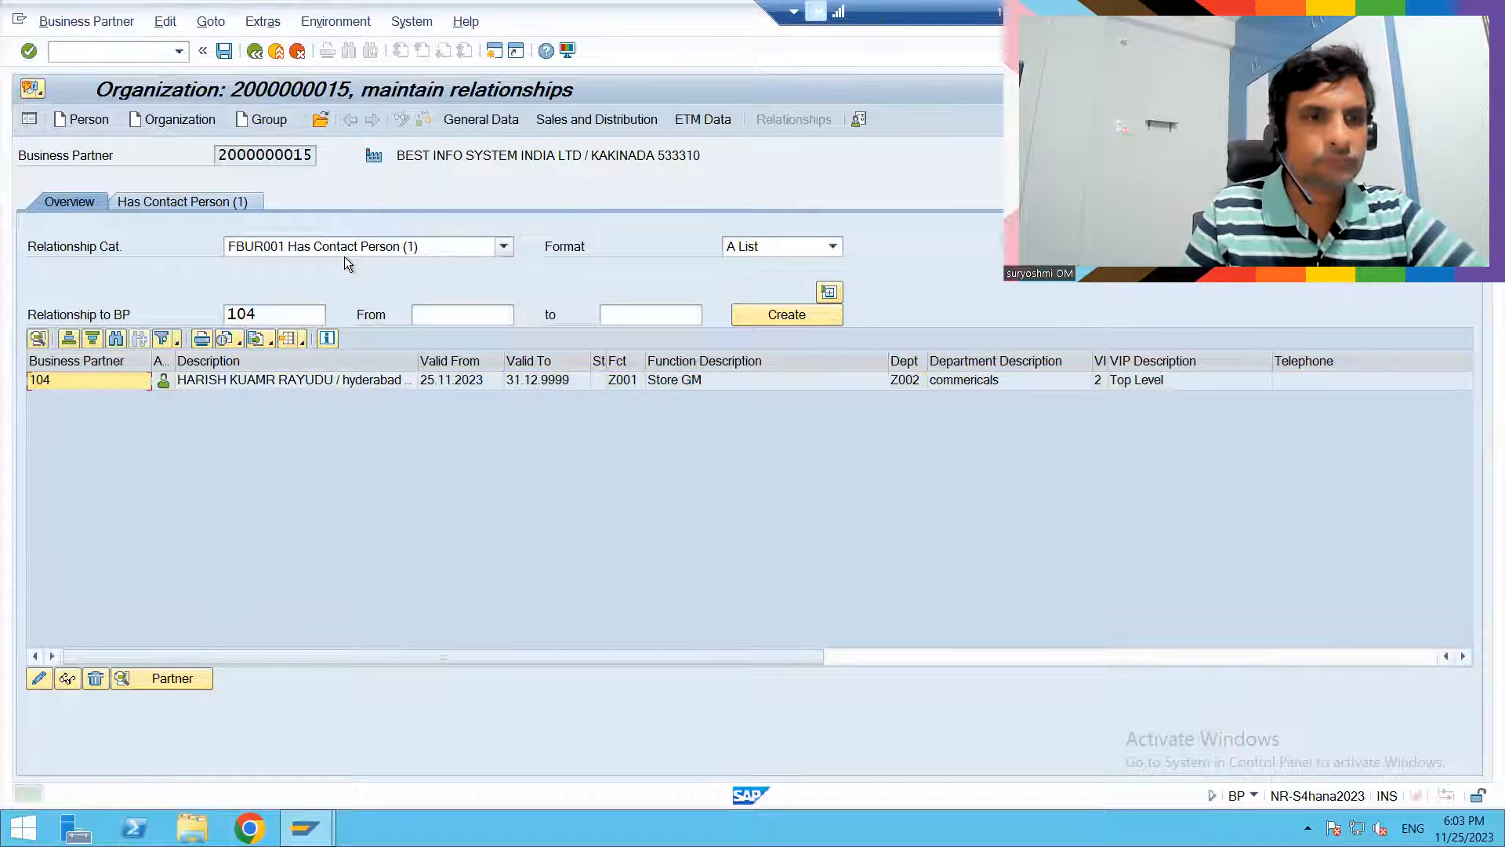
pyautogui.click(224, 382)
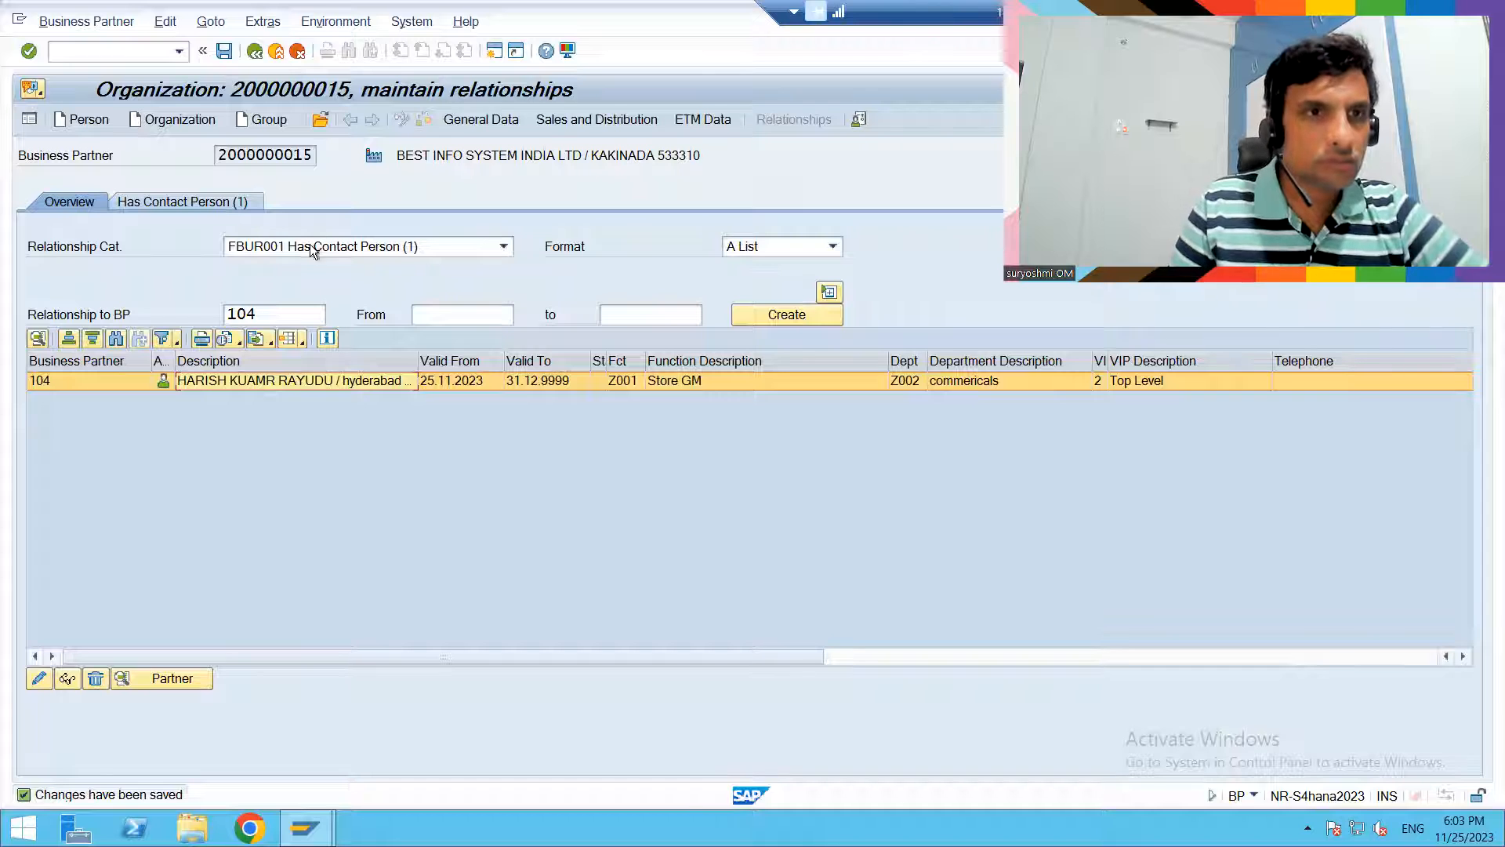
# - Change the organization's relationship category to FBUR011 Has the Employee Responsible and try to create that relationship with the same contact person
pyautogui.click(464, 122)
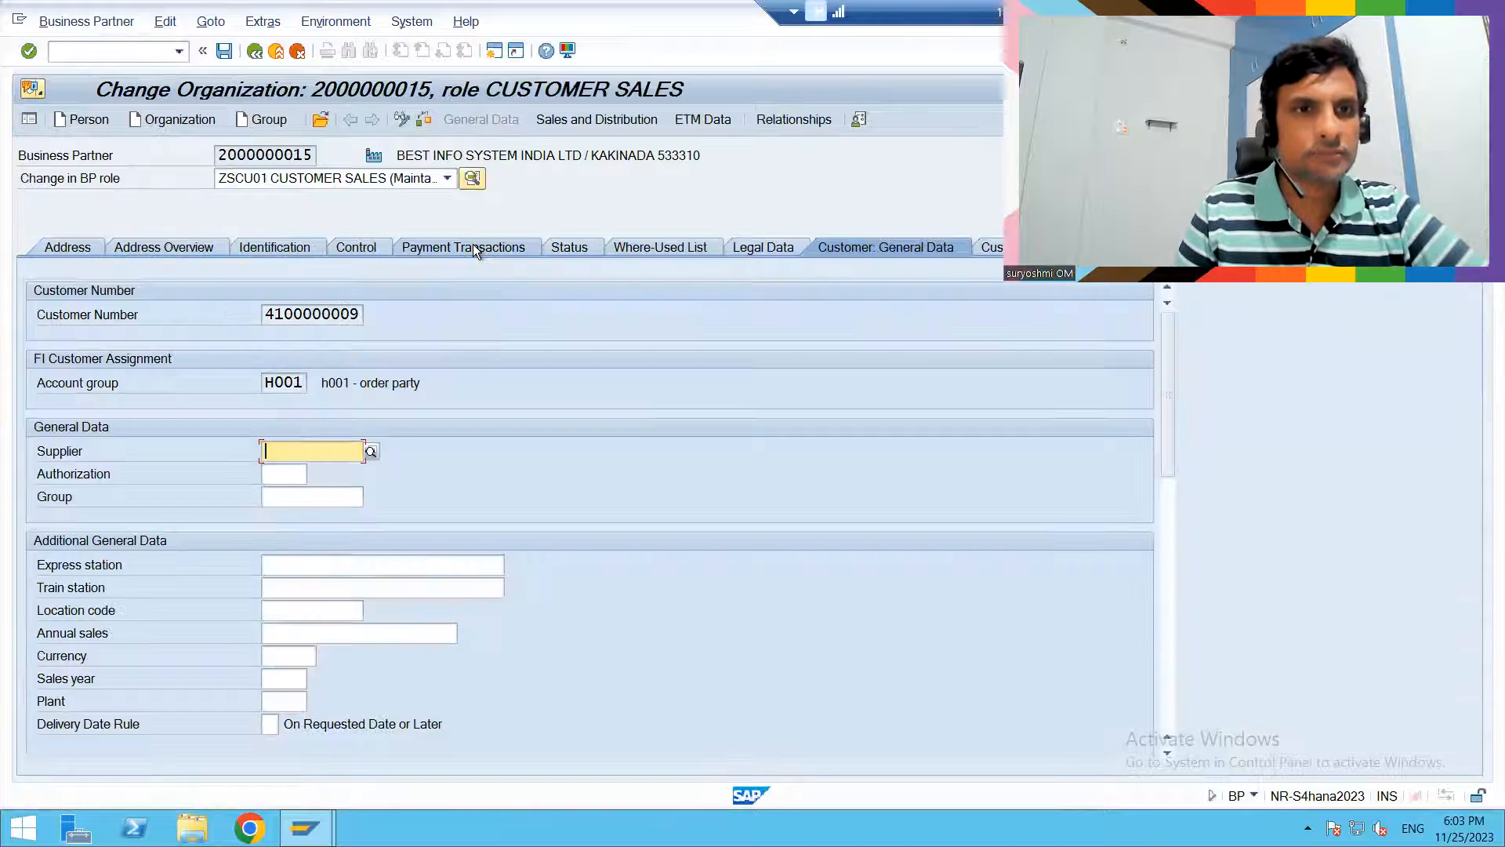
pyautogui.click(799, 120)
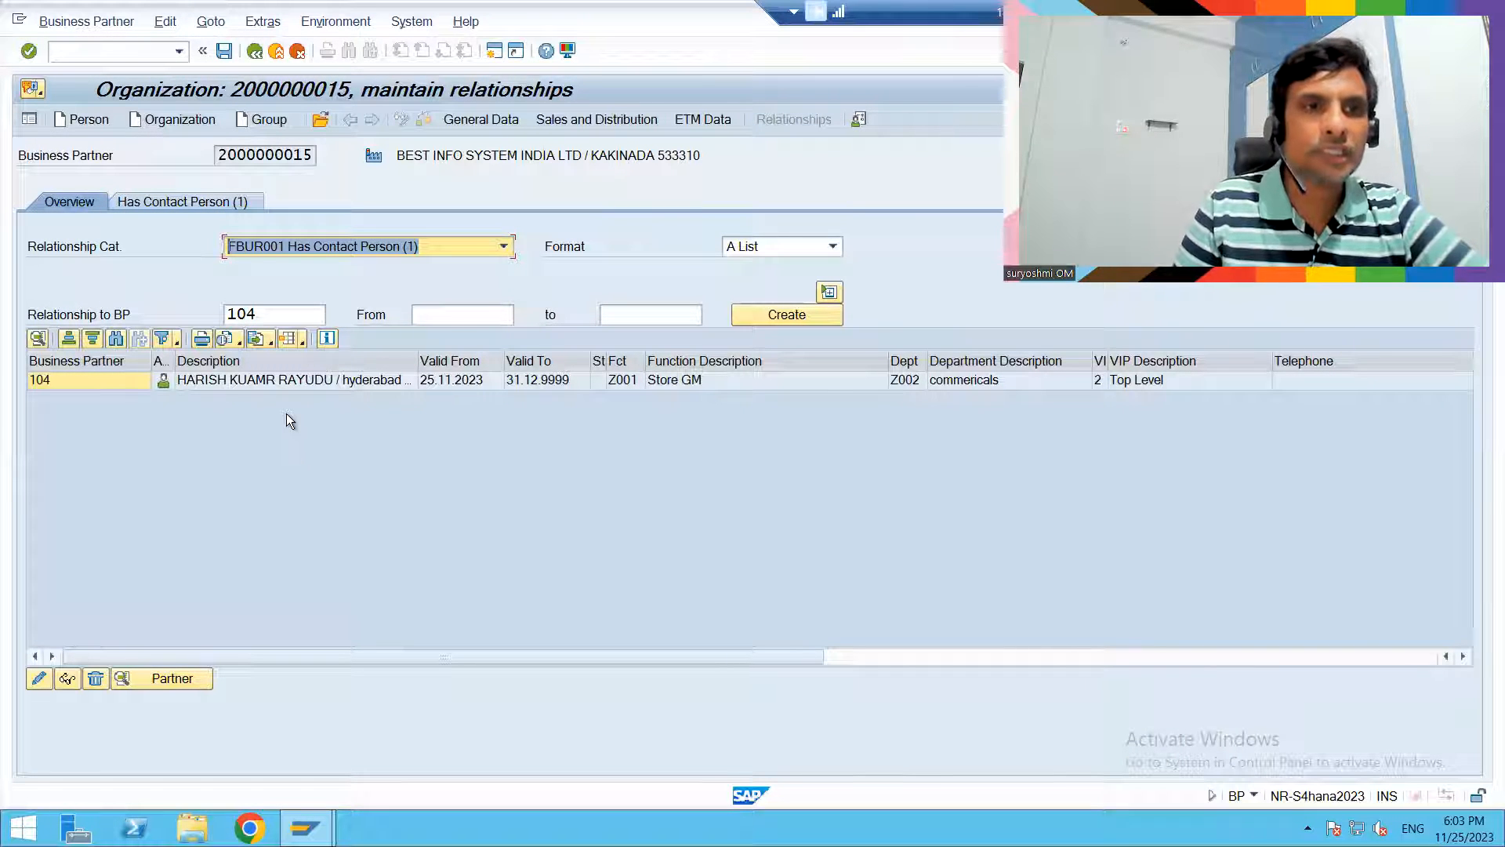
pyautogui.click(374, 245)
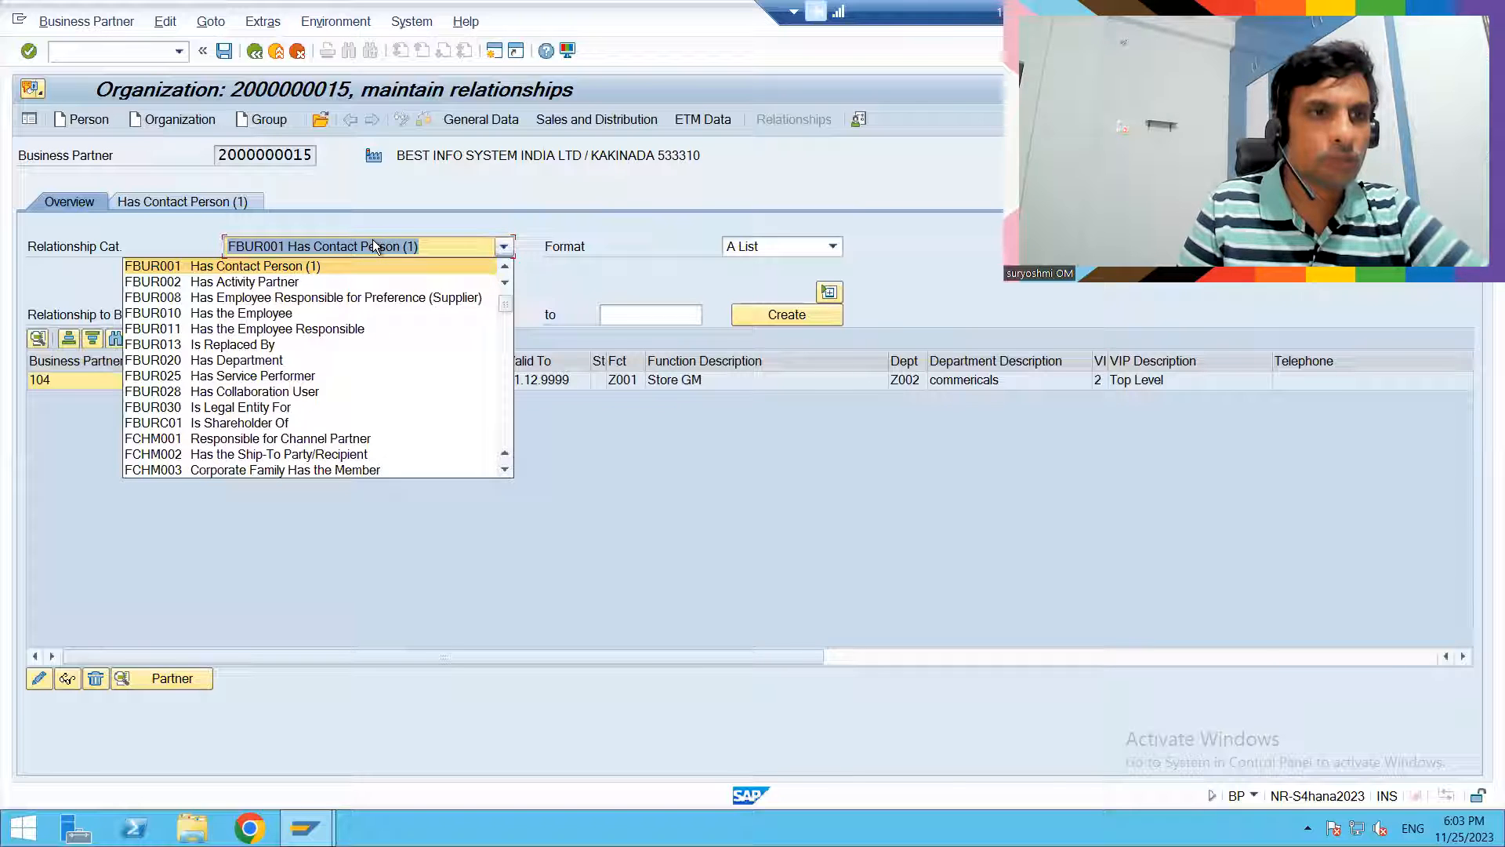
pyautogui.click(232, 332)
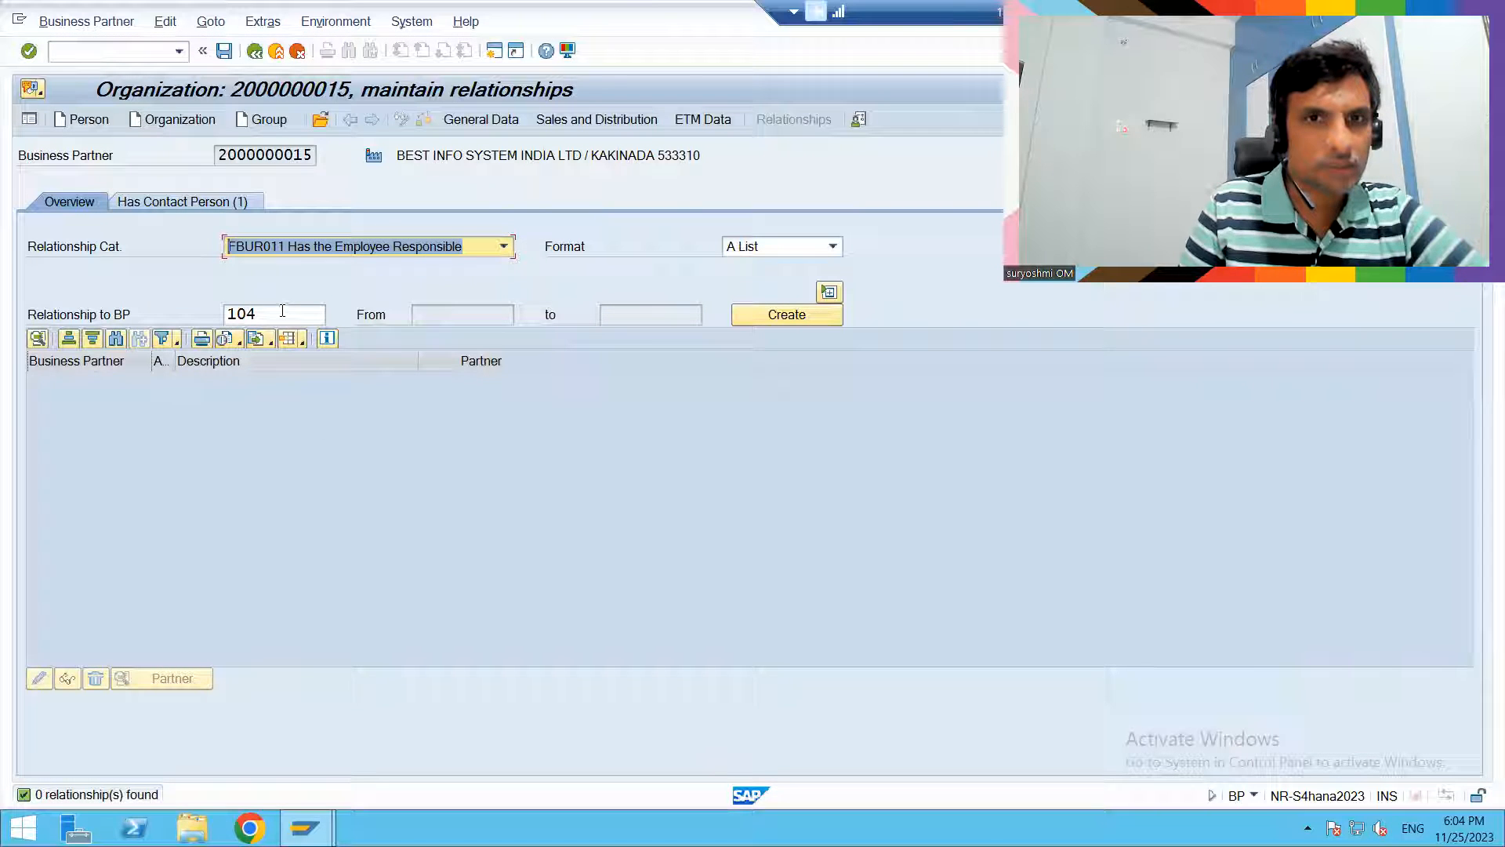
pyautogui.click(750, 322)
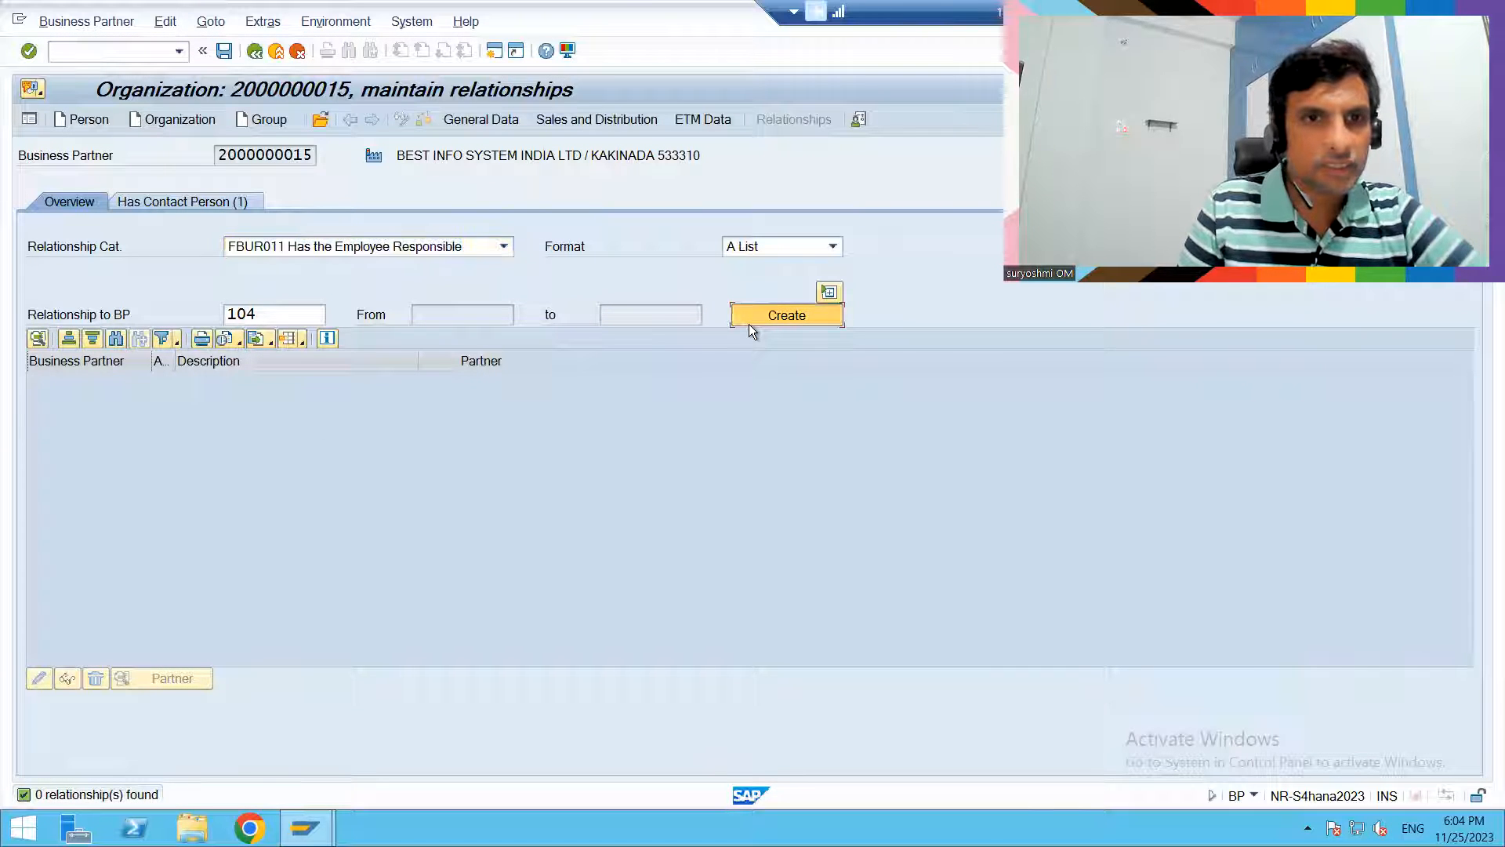
# - Replace the related partner with NARYAN PVT LTD. from the ZSCU01 customers and try to create the employee responsible relationship
pyautogui.doubleClick(289, 315)
pyautogui.write('1')
pyautogui.press('BackSpace')
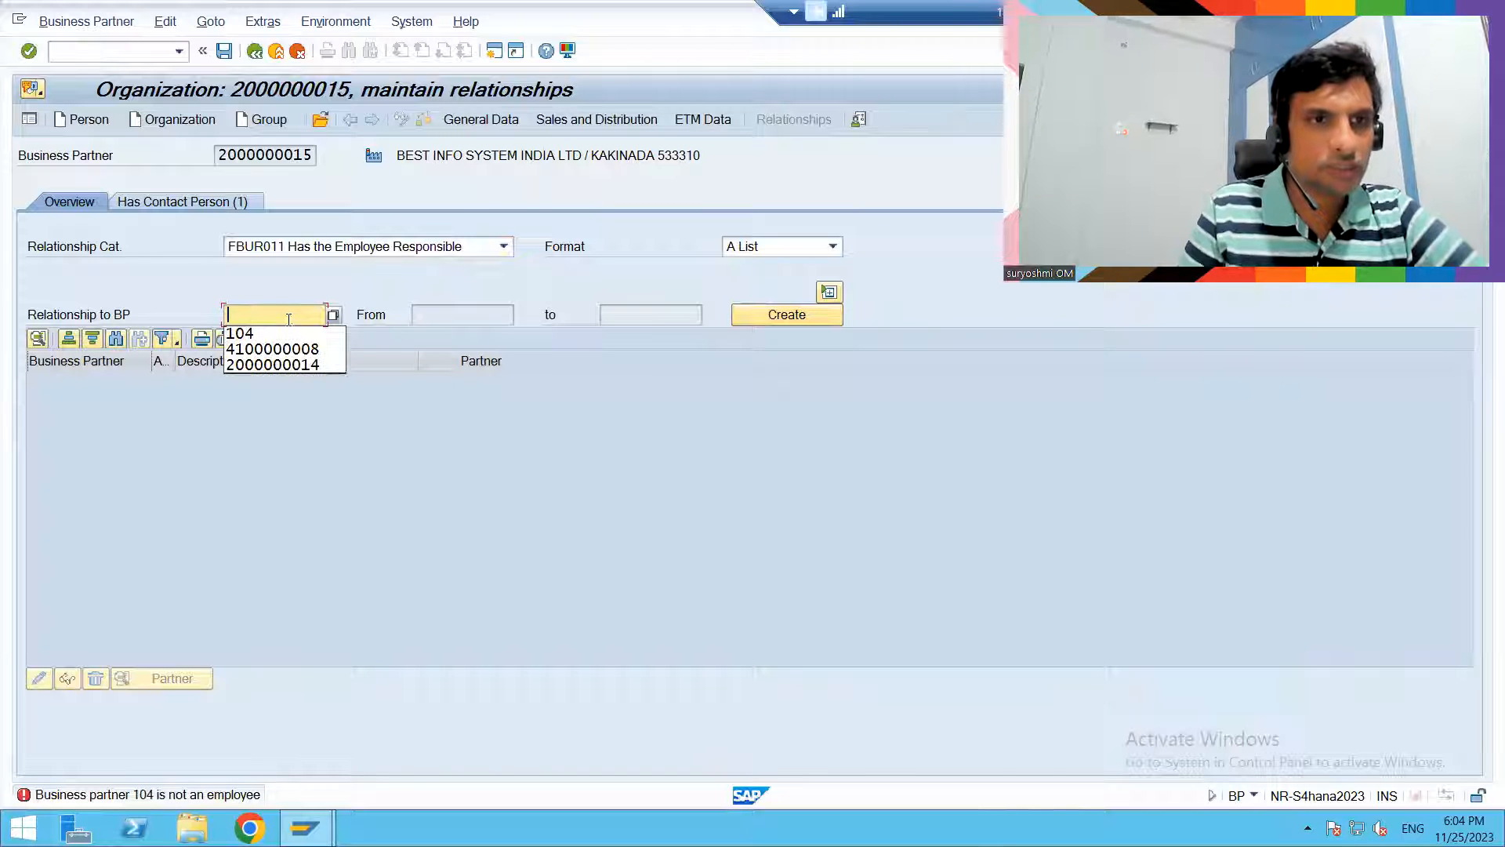
pyautogui.click(488, 436)
pyautogui.click(770, 314)
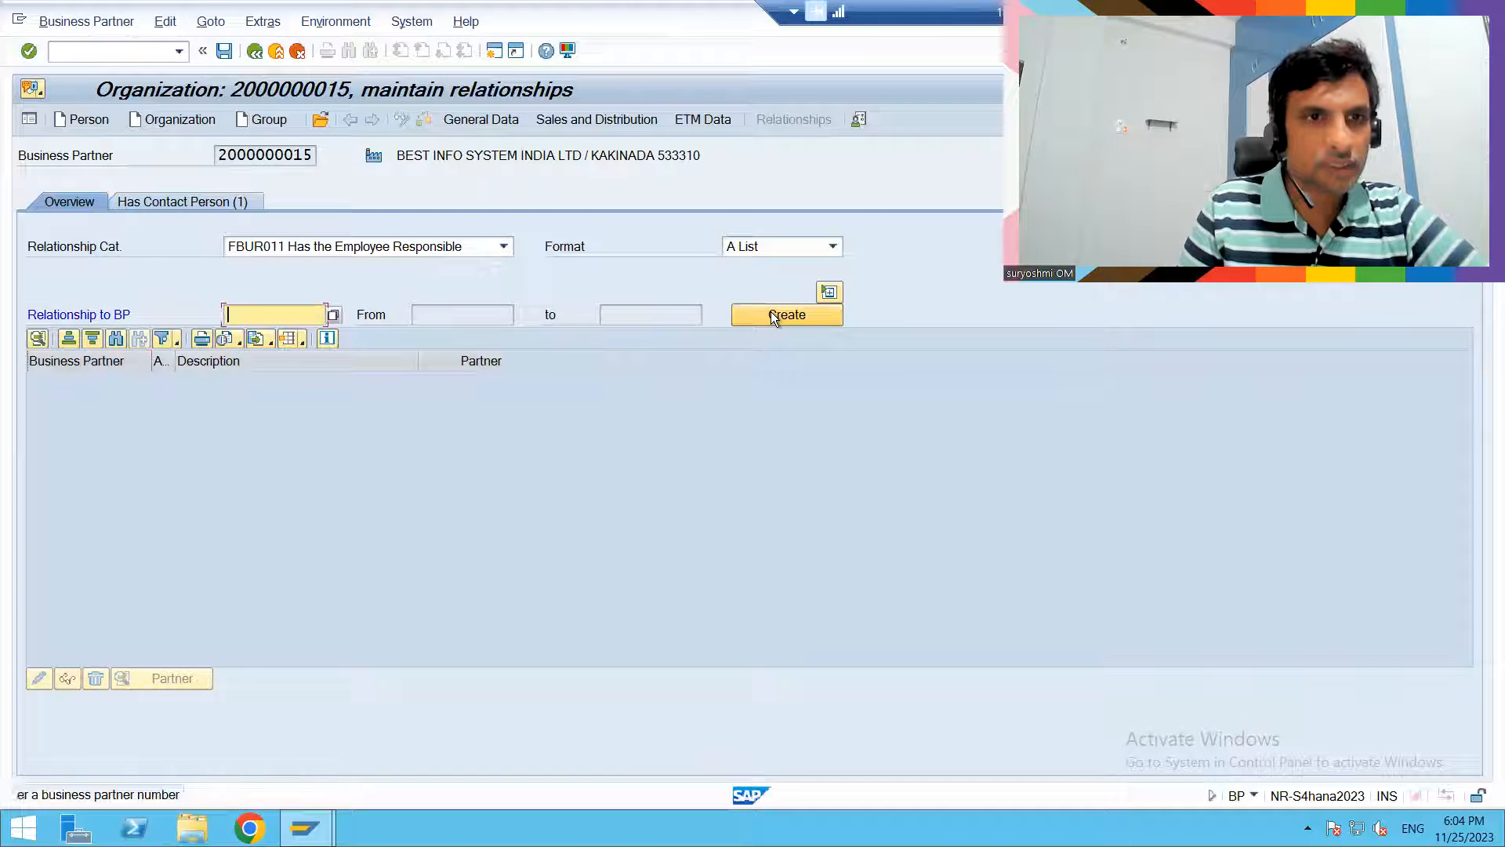
pyautogui.click(332, 314)
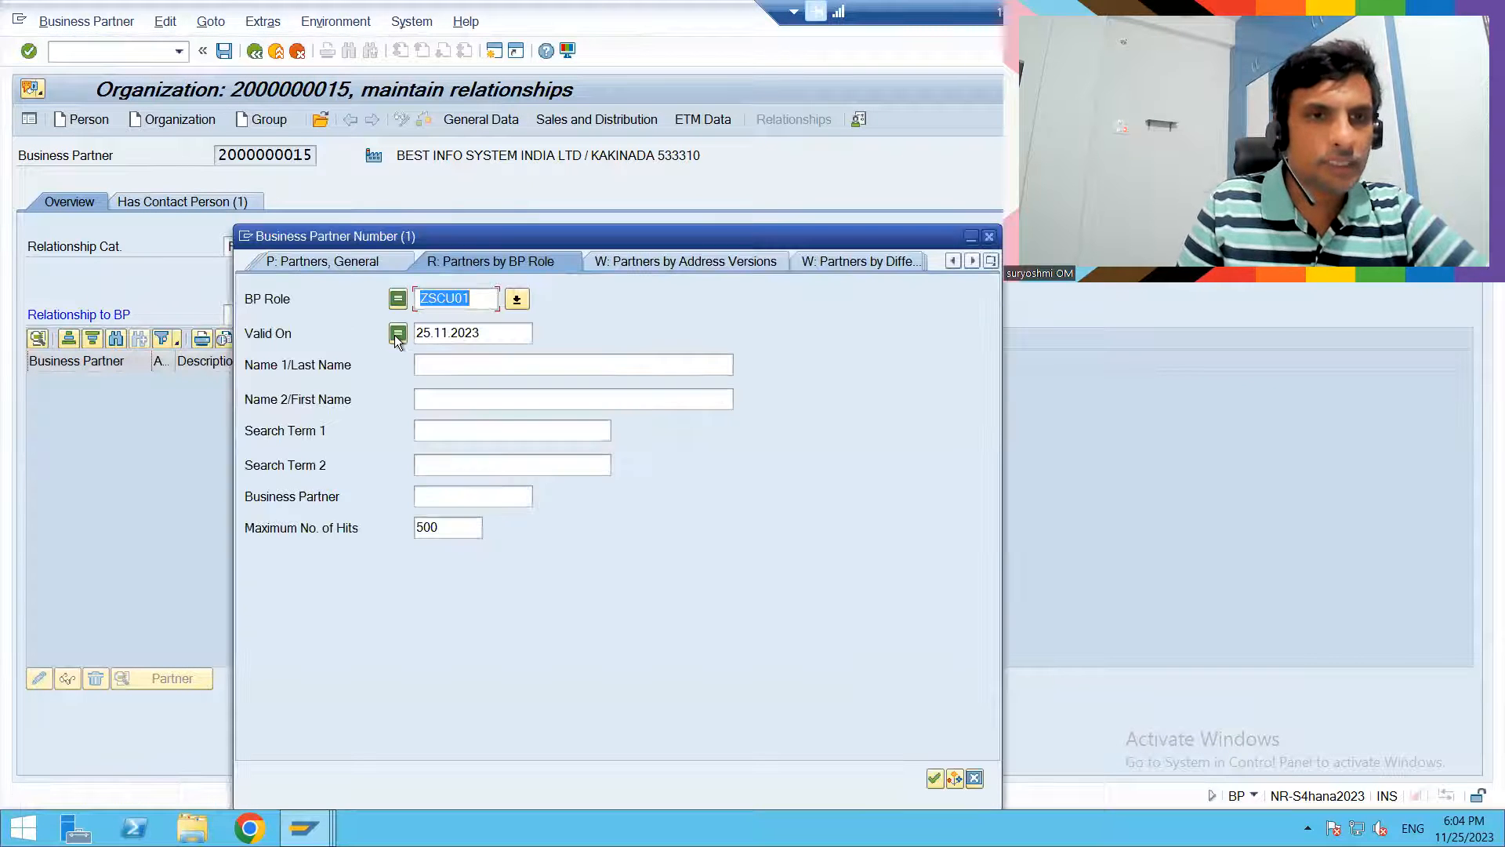
pyautogui.click(934, 778)
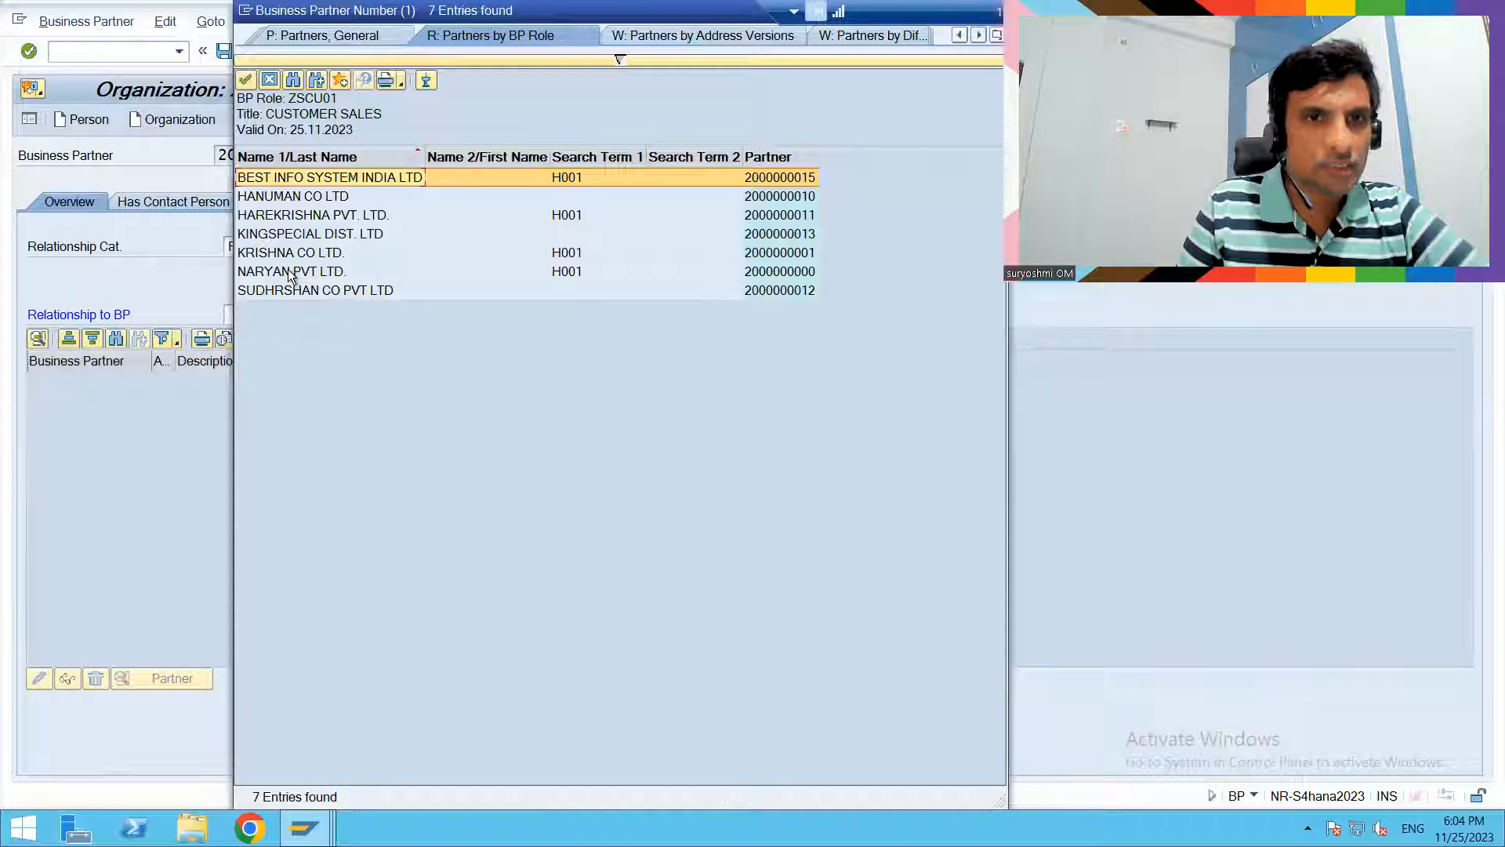
pyautogui.doubleClick(292, 273)
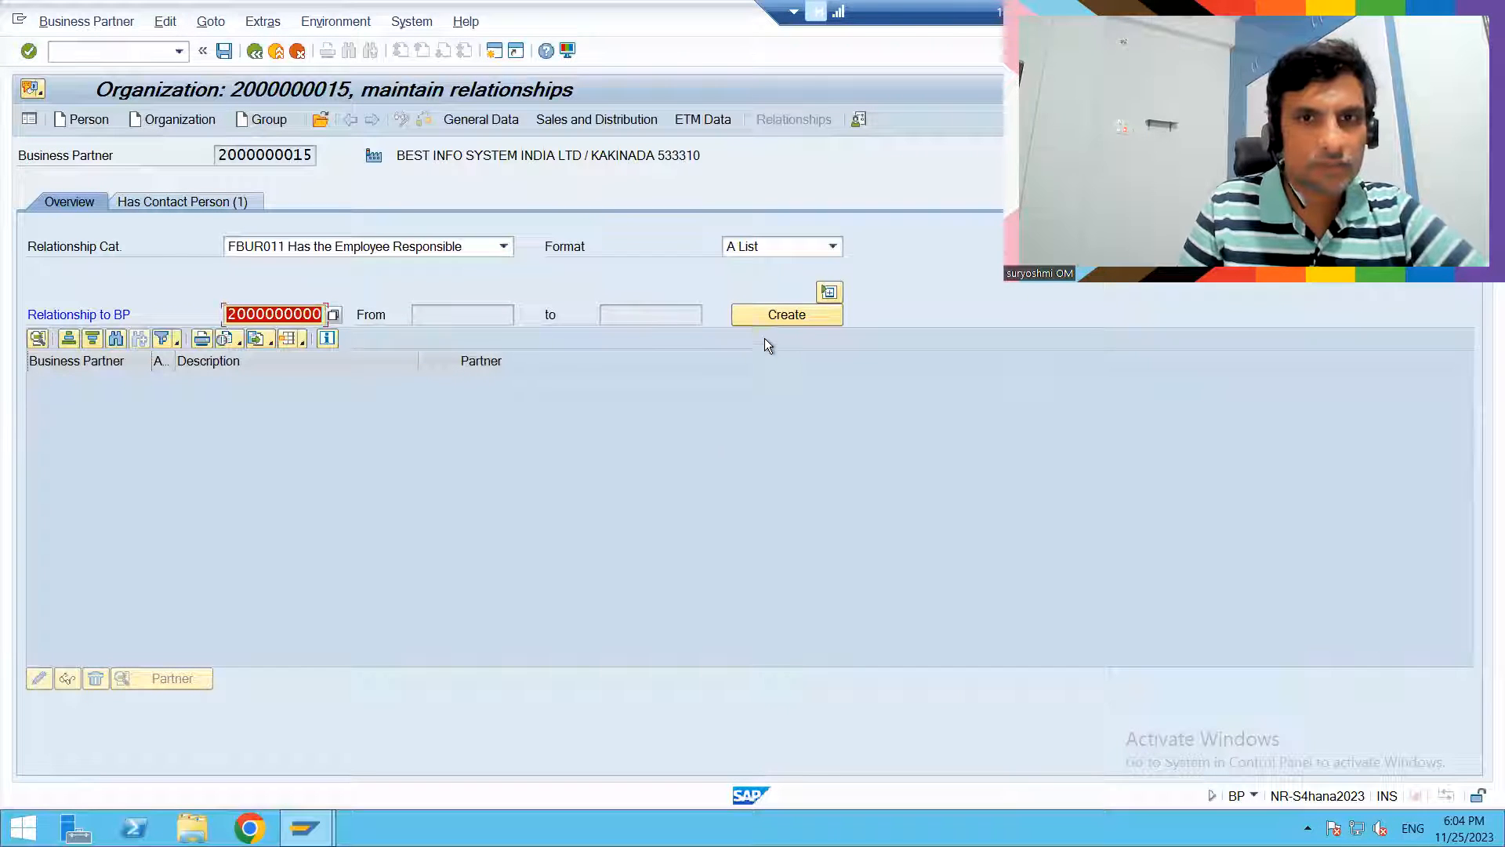
pyautogui.click(764, 314)
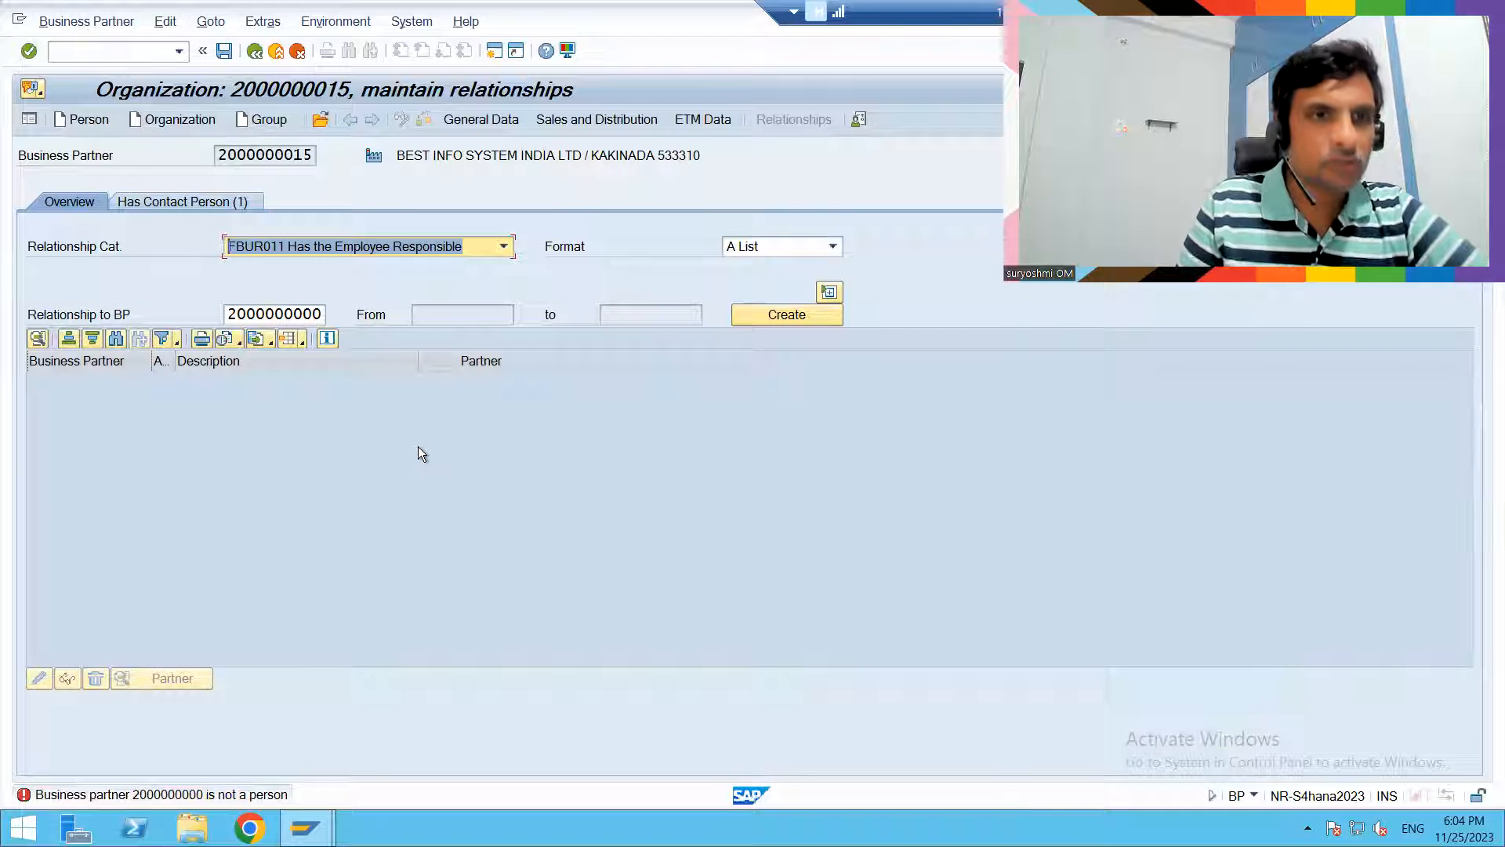
# - Search the business partners by the BP role BUP001 Contact Person for another related partner
pyautogui.click(284, 315)
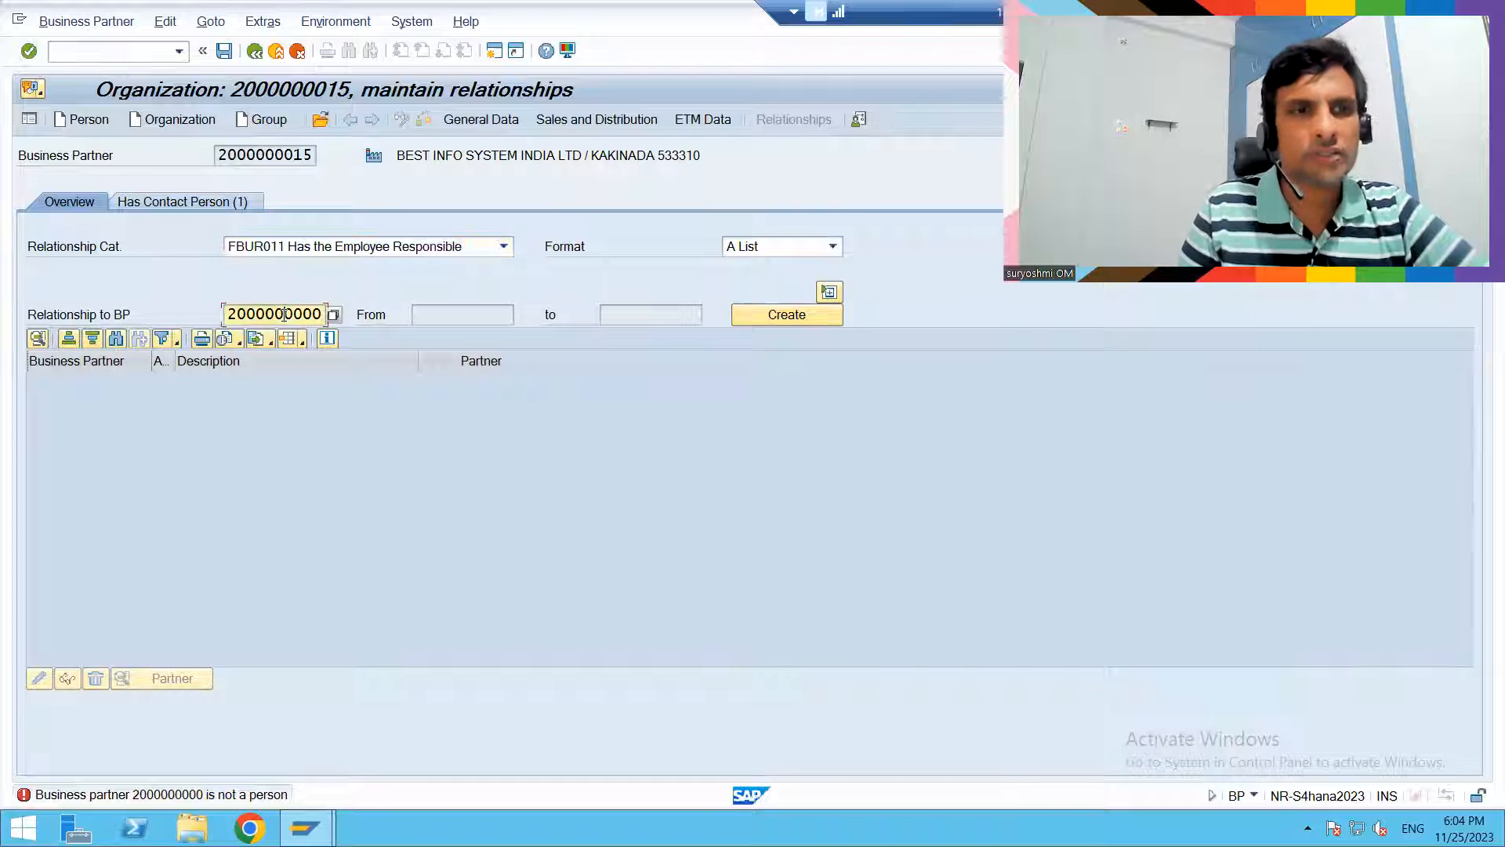
pyautogui.click(230, 314)
pyautogui.click(382, 378)
pyautogui.press('F4')
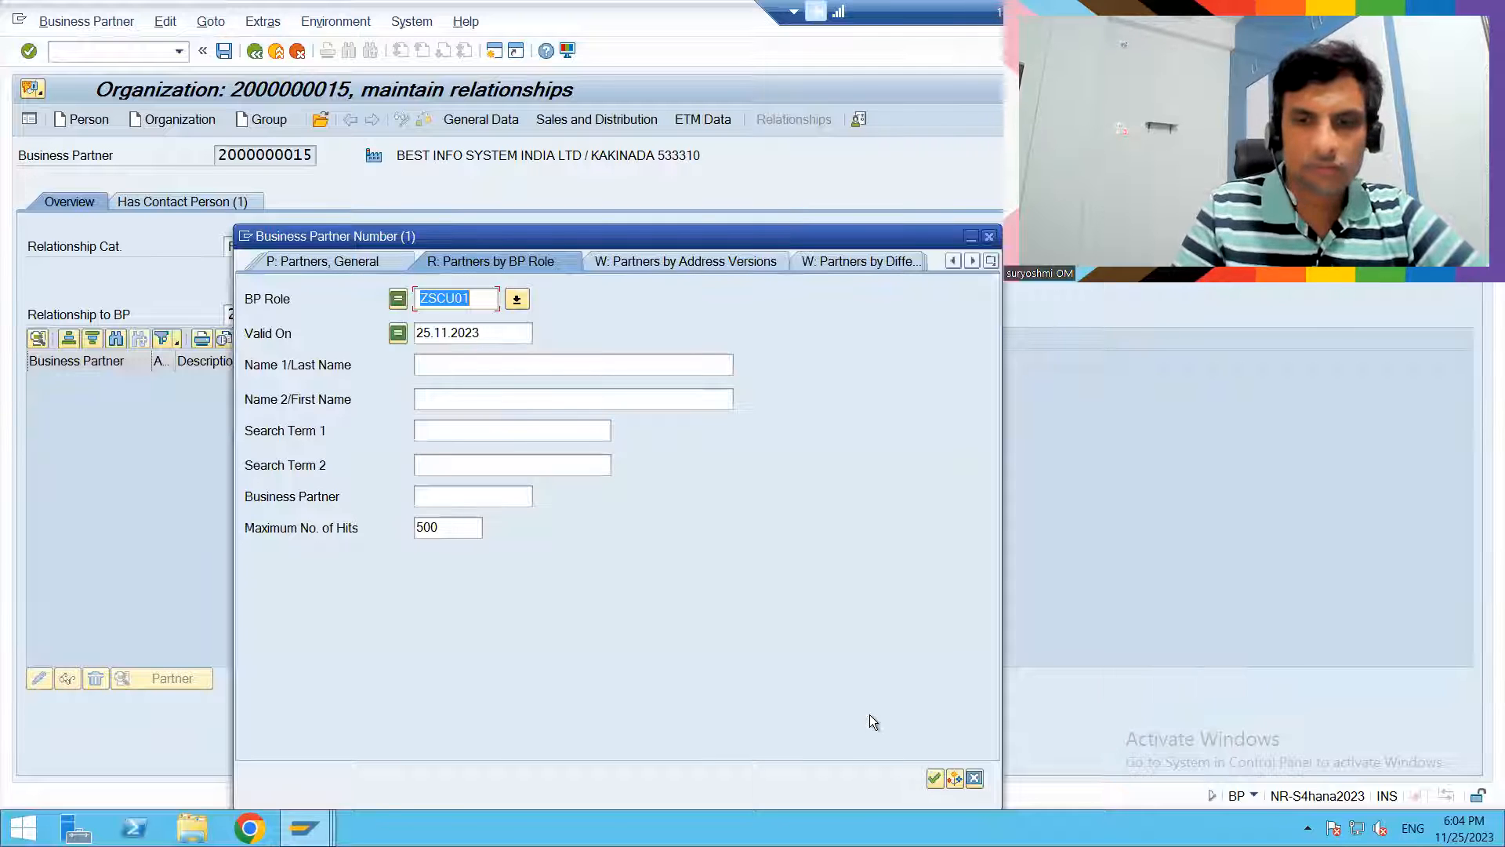
pyautogui.press('Delete')
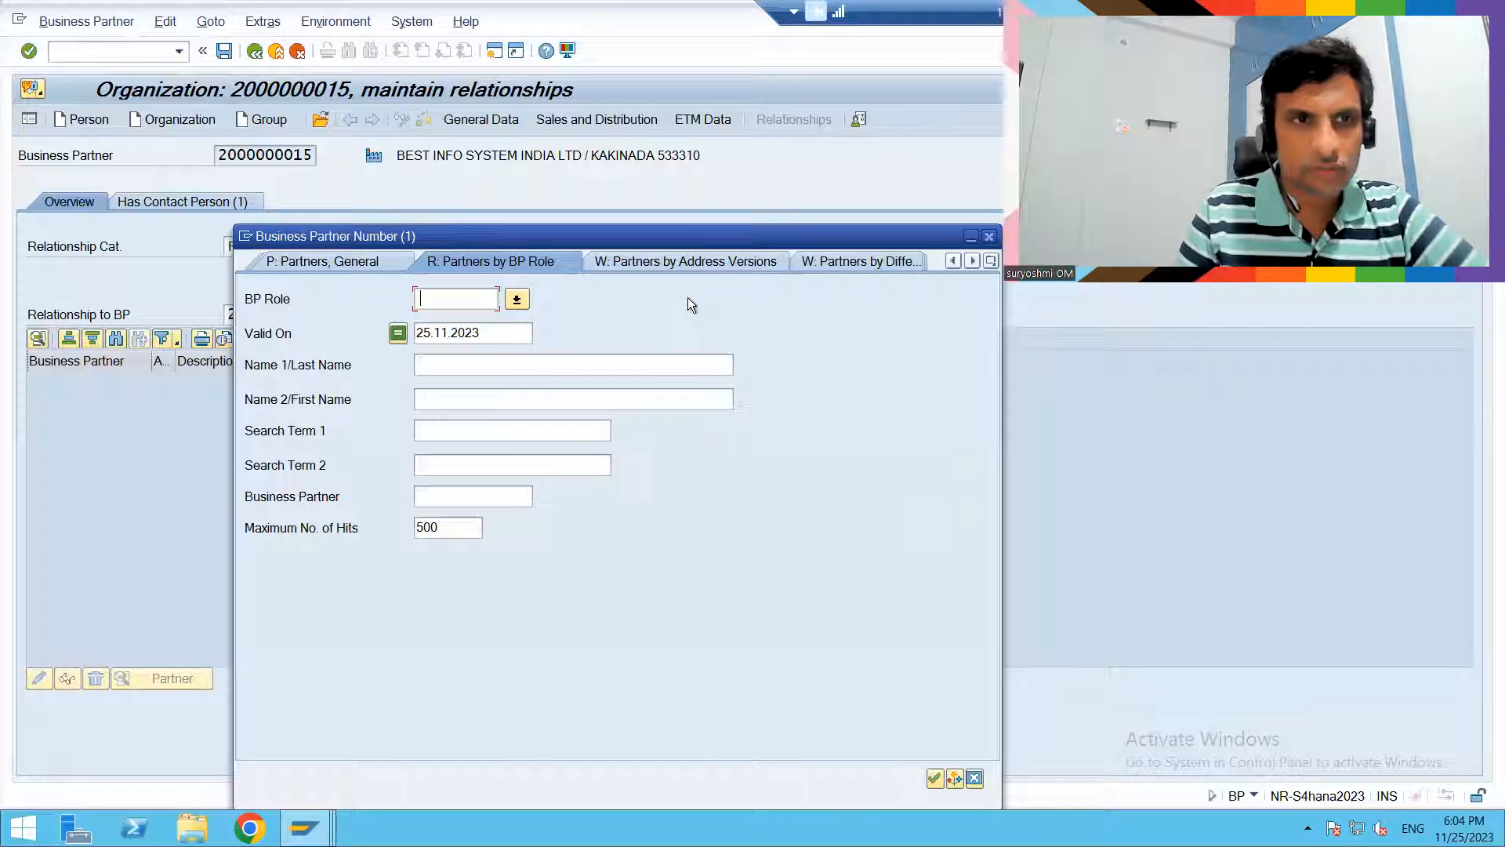
pyautogui.click(932, 780)
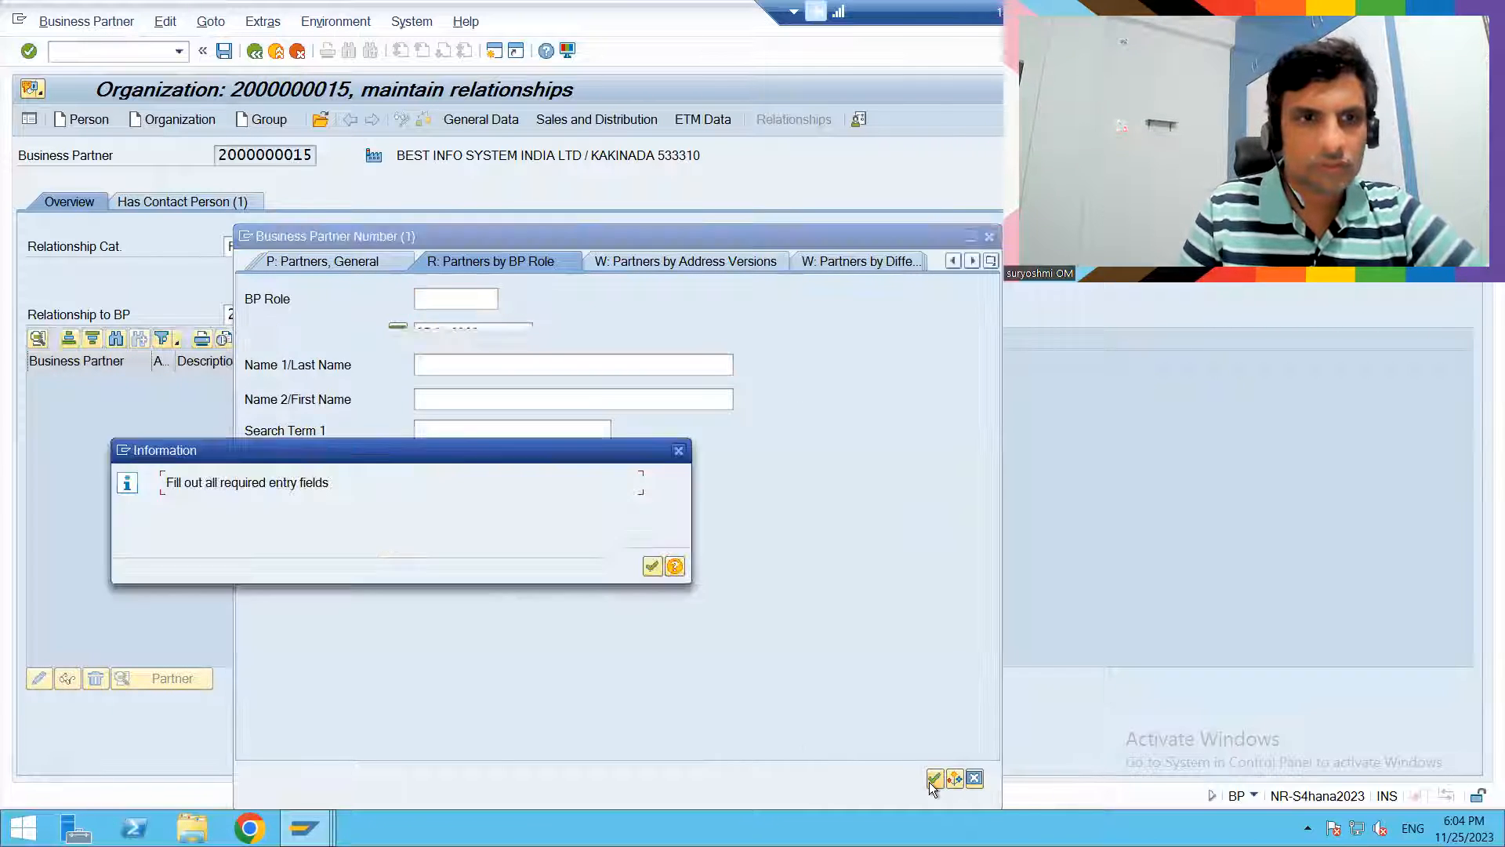
pyautogui.click(651, 566)
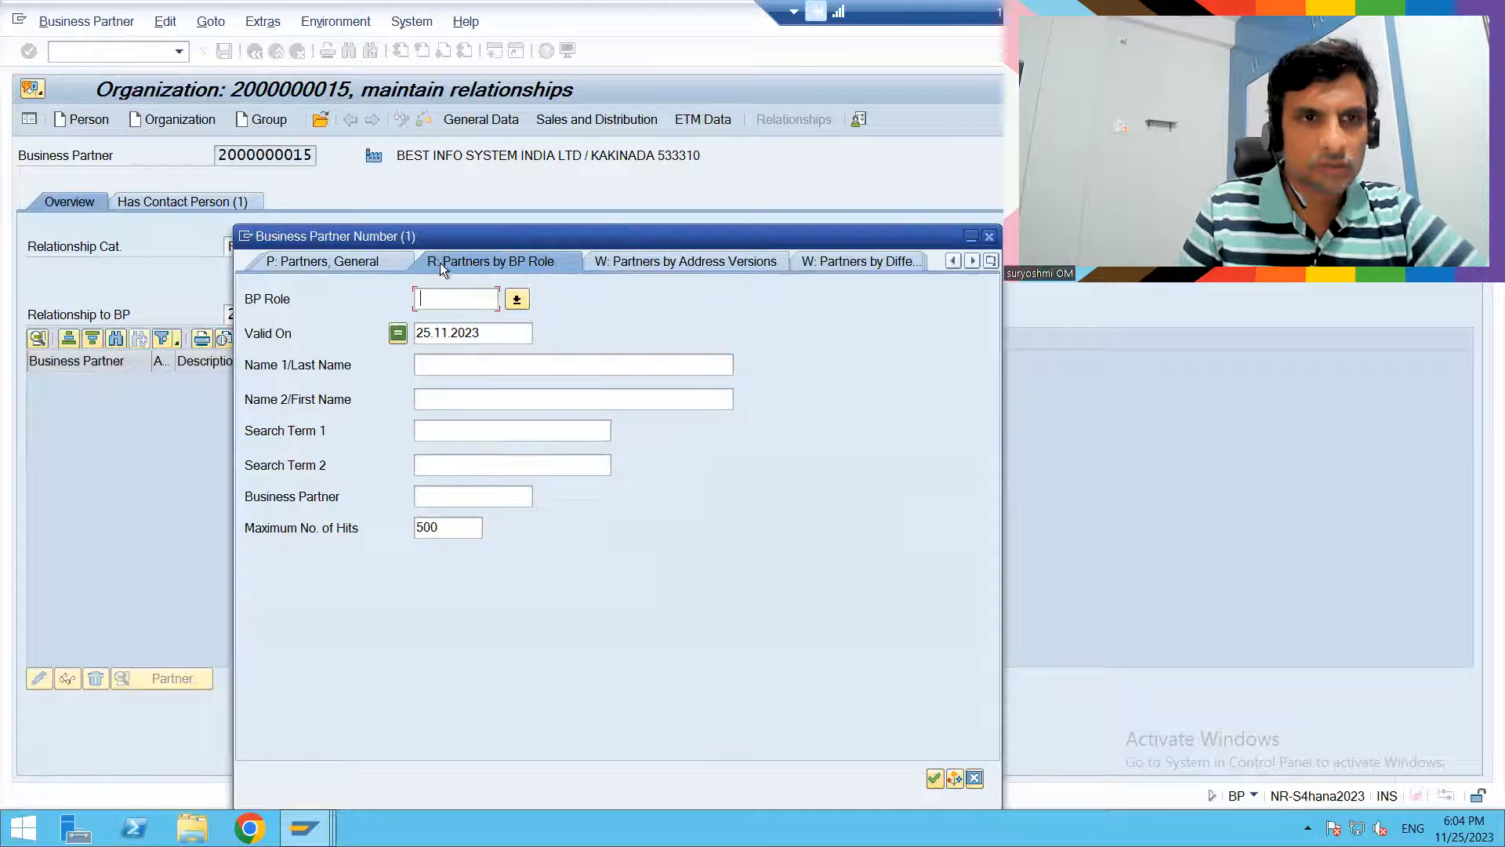
pyautogui.click(520, 298)
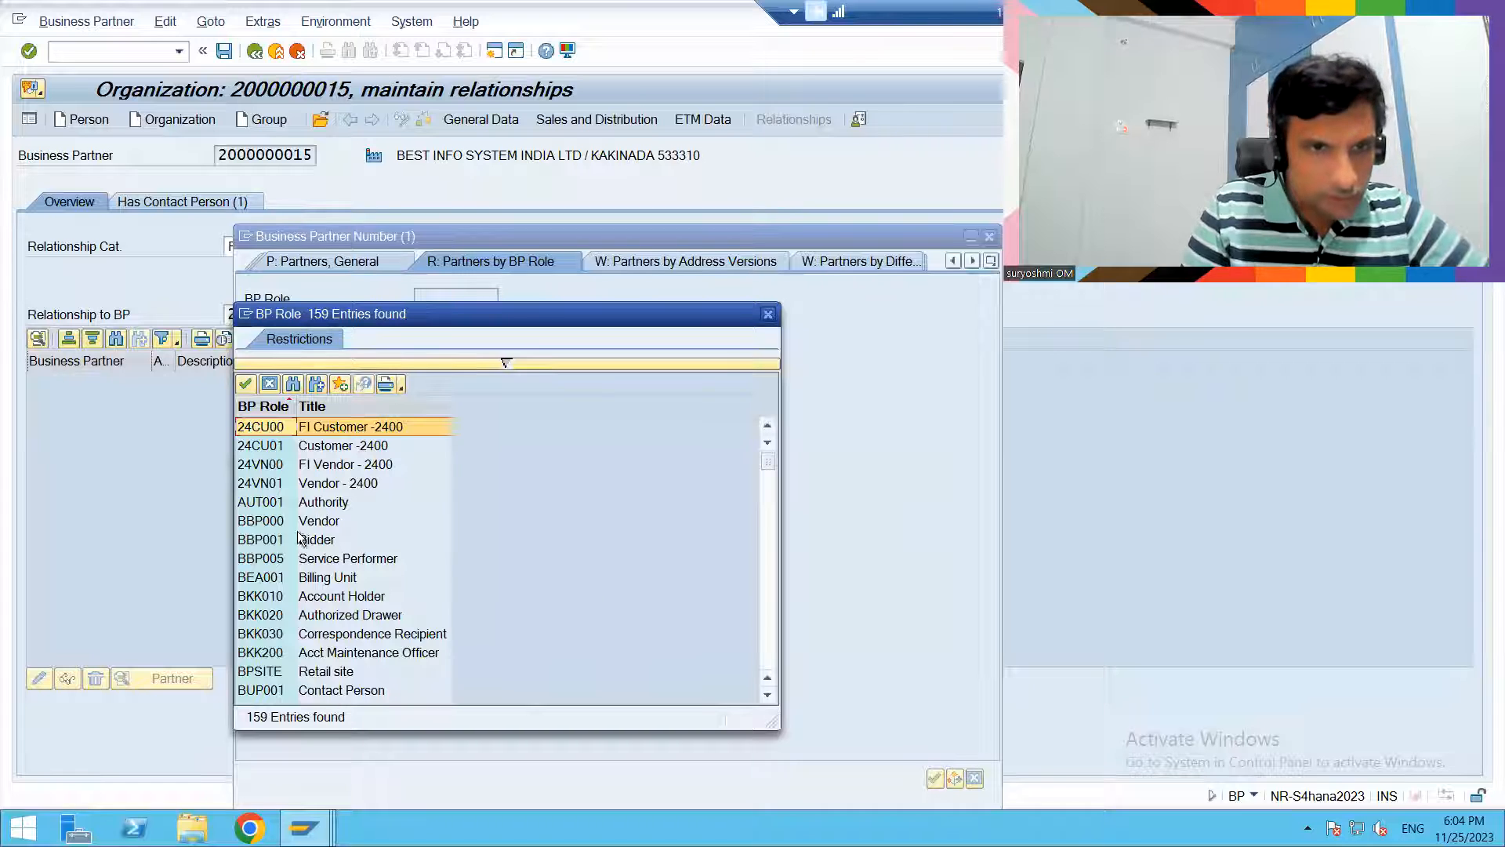
pyautogui.doubleClick(360, 687)
pyautogui.click(934, 781)
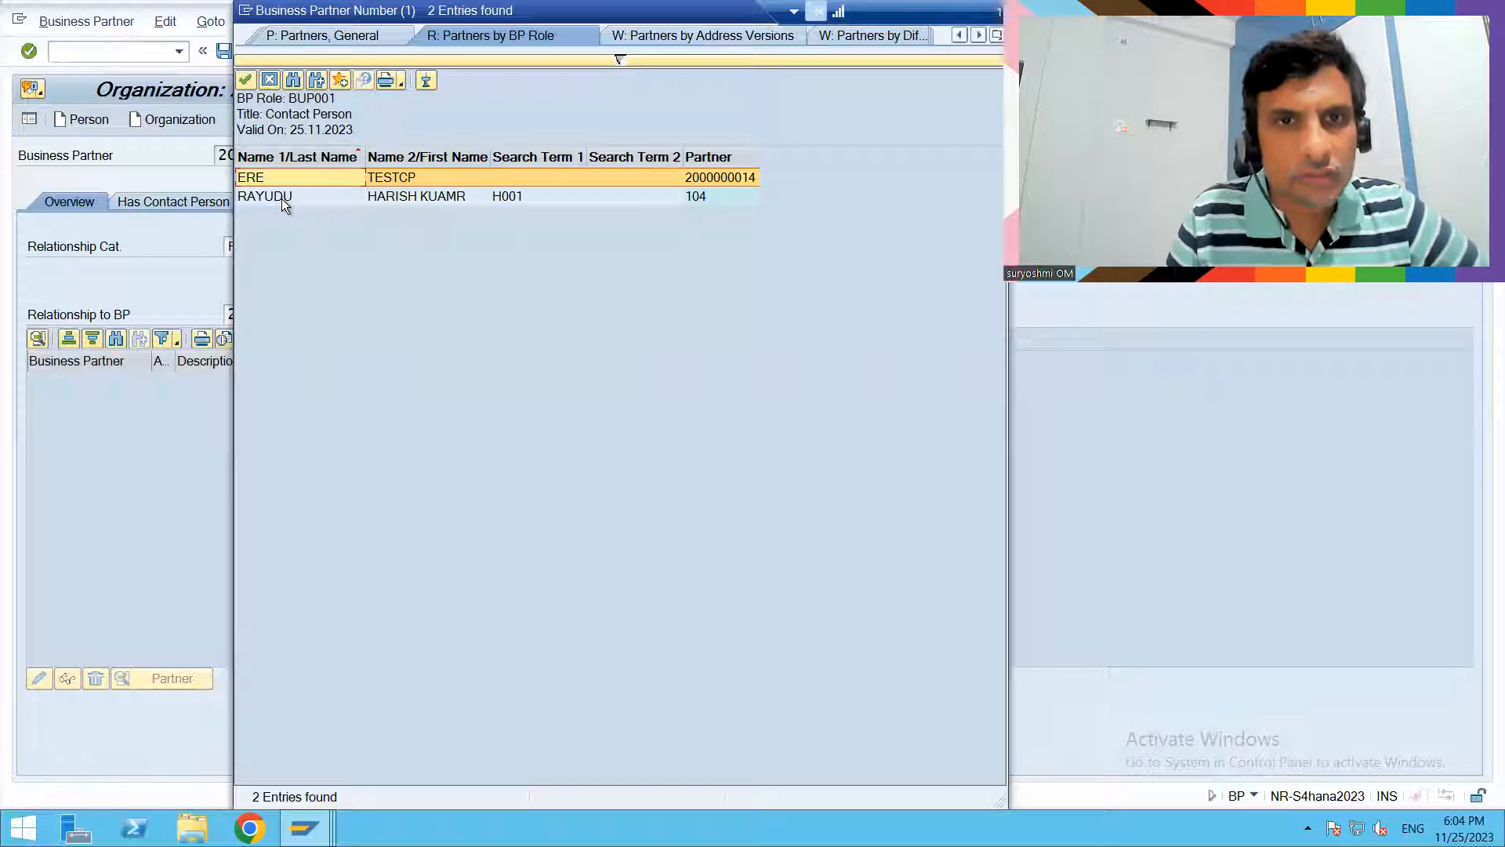
# - Choose the first listed contact person as the related partner and try to create the employee responsible relationship
pyautogui.doubleClick(281, 177)
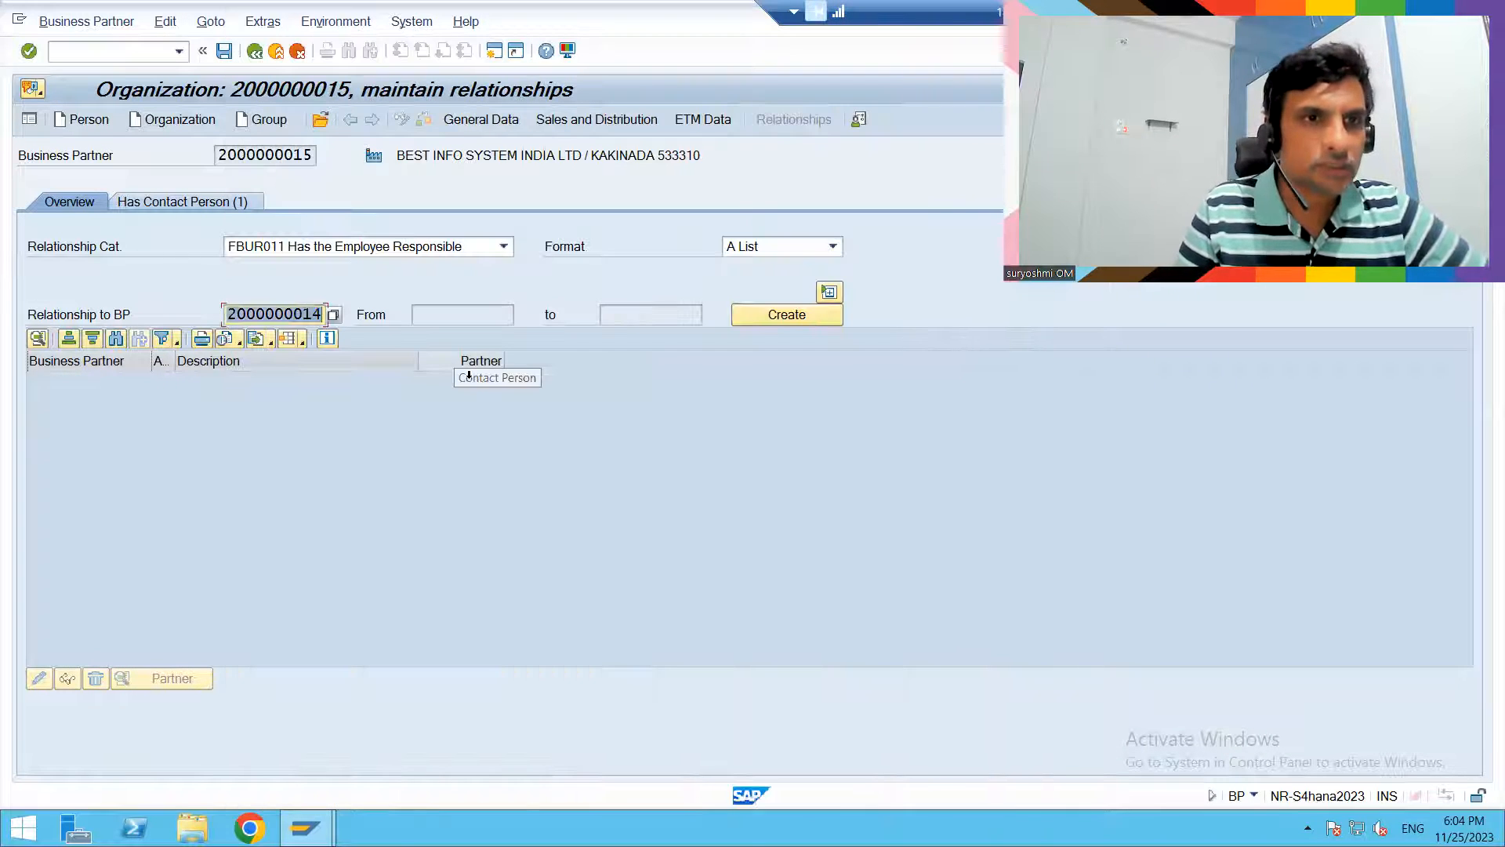
pyautogui.press('Return')
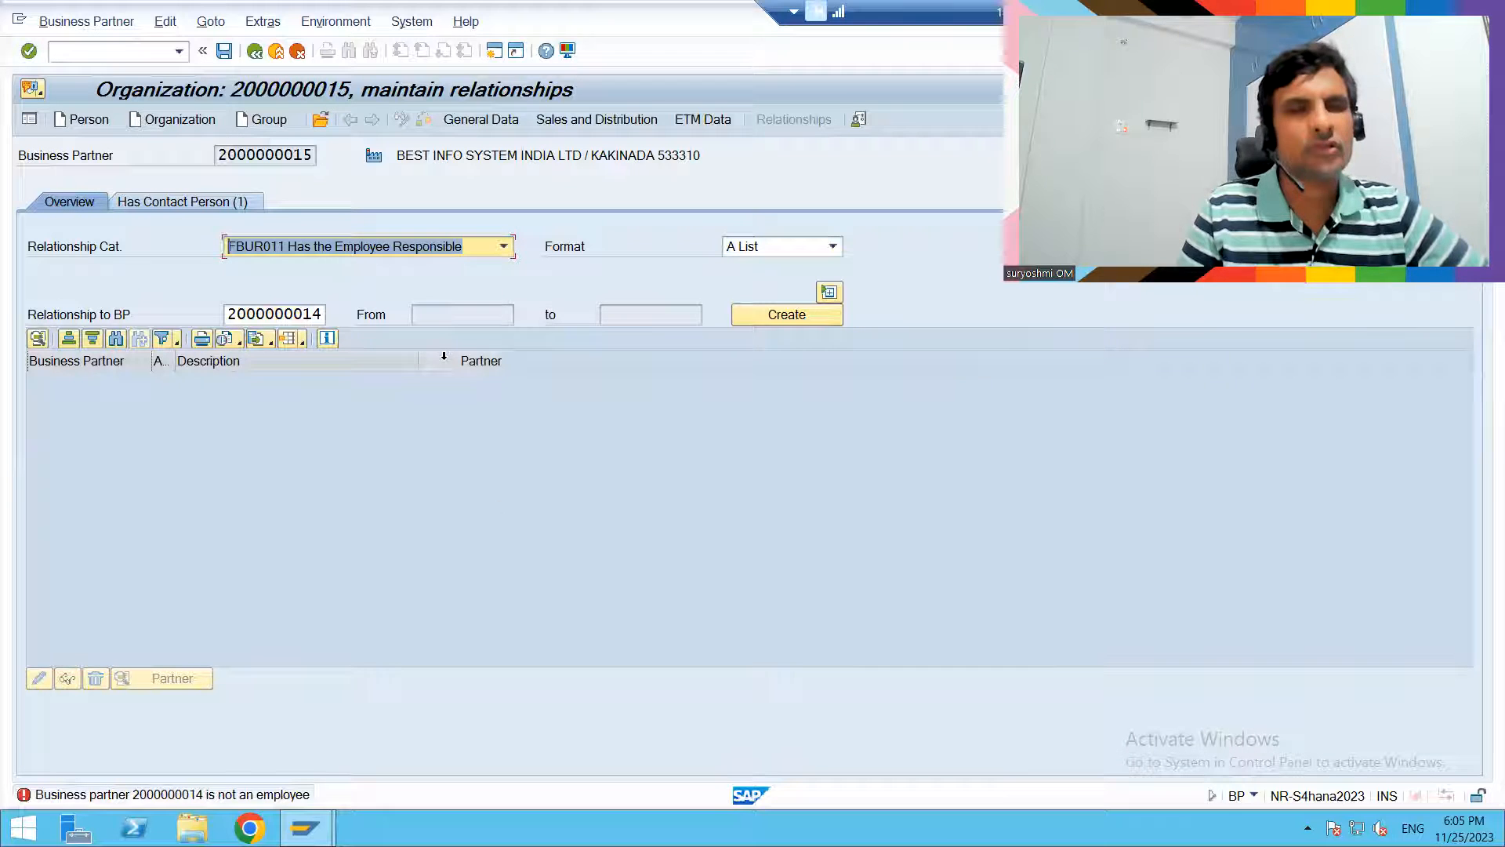
pyautogui.click(794, 310)
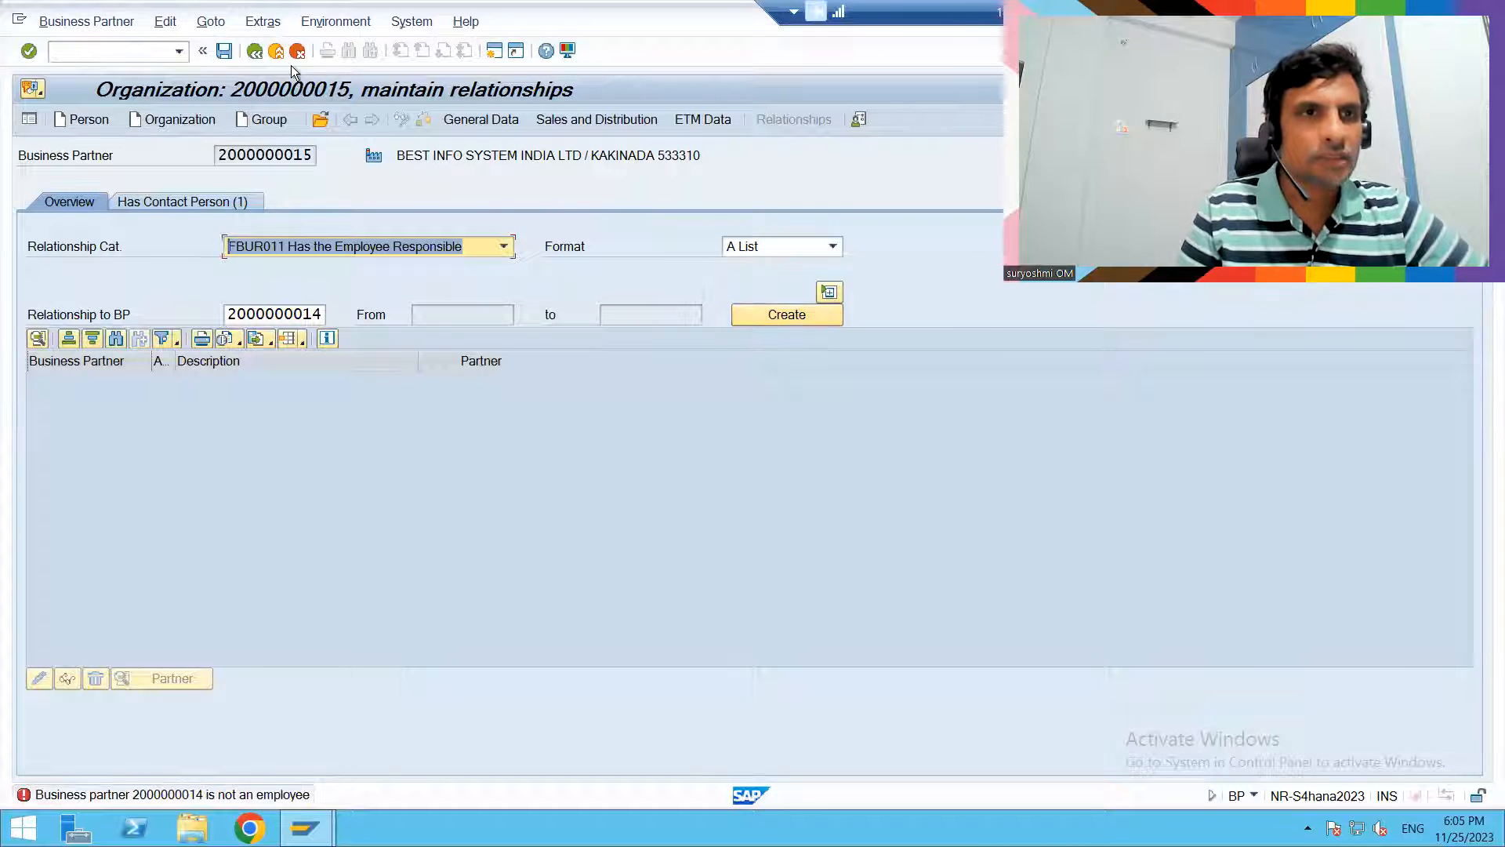
# - Change the relationship category to FBUR001 Has Contact Person and start creating that relationship with the chosen partner
pyautogui.click(398, 243)
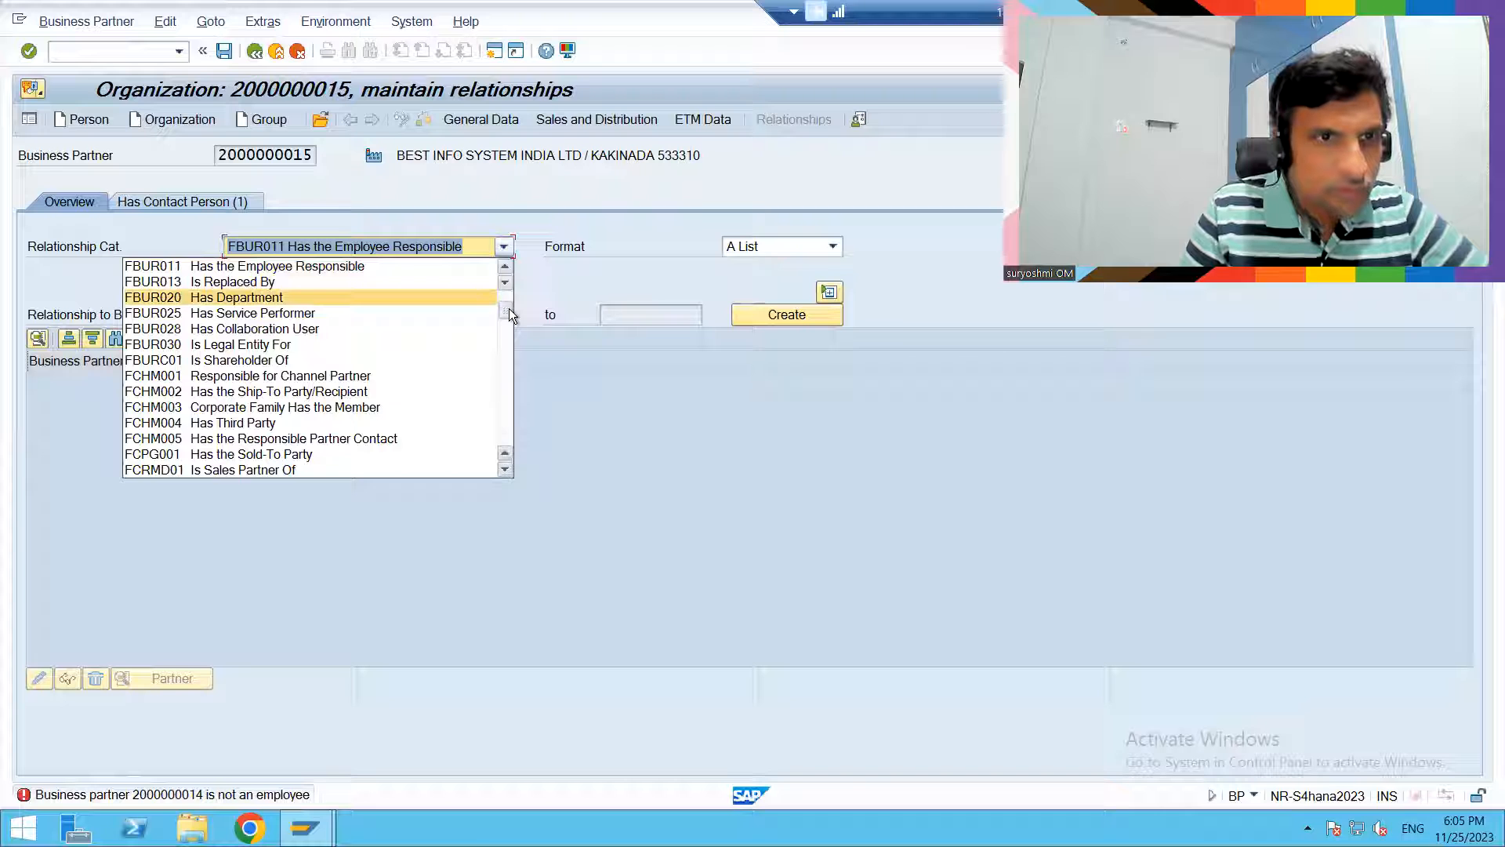
pyautogui.scroll(2, 510, 290)
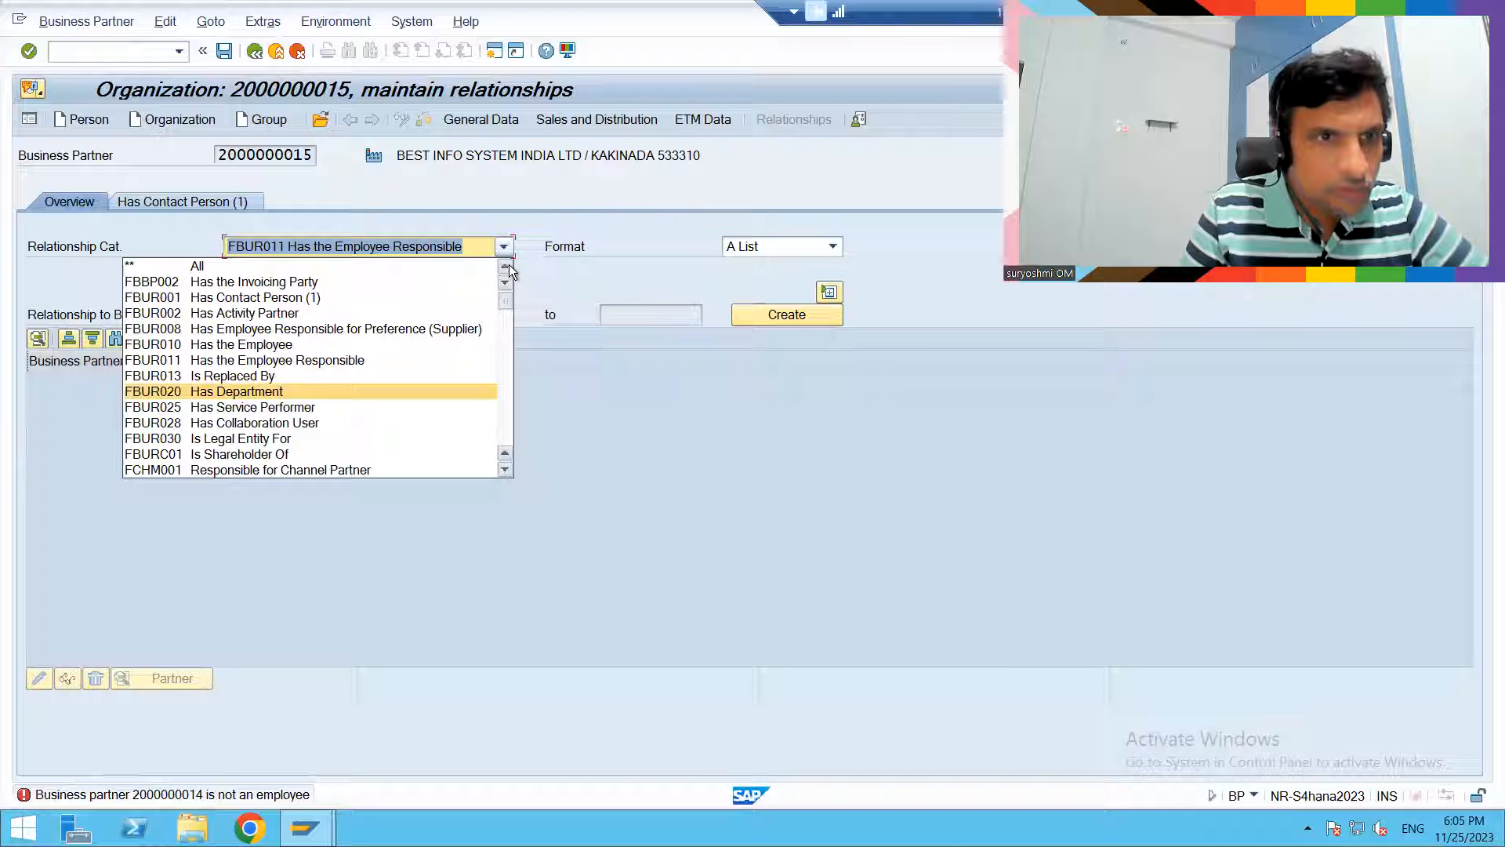
pyautogui.click(347, 297)
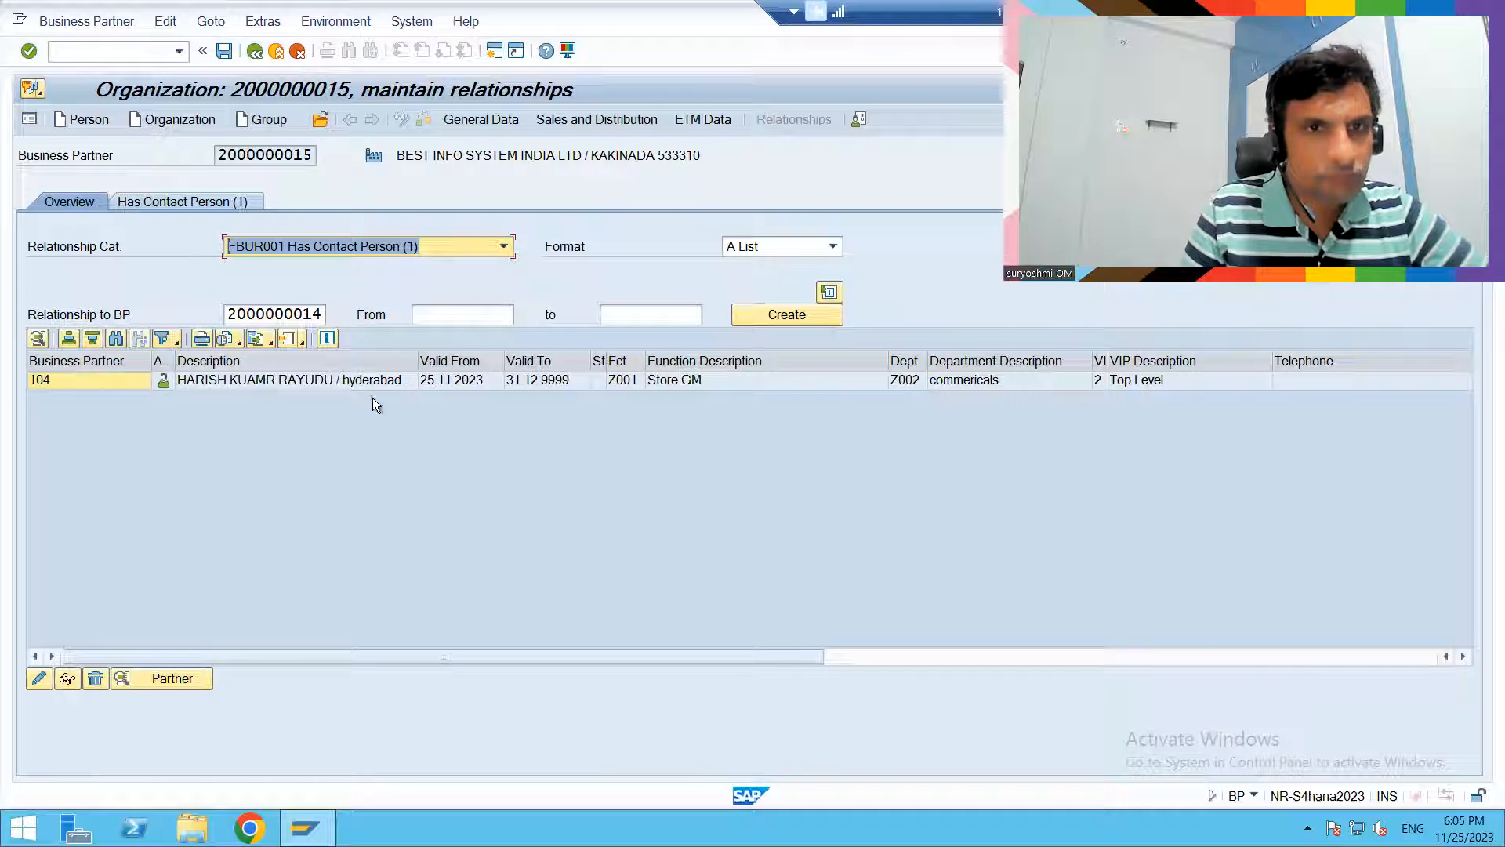
pyautogui.click(761, 313)
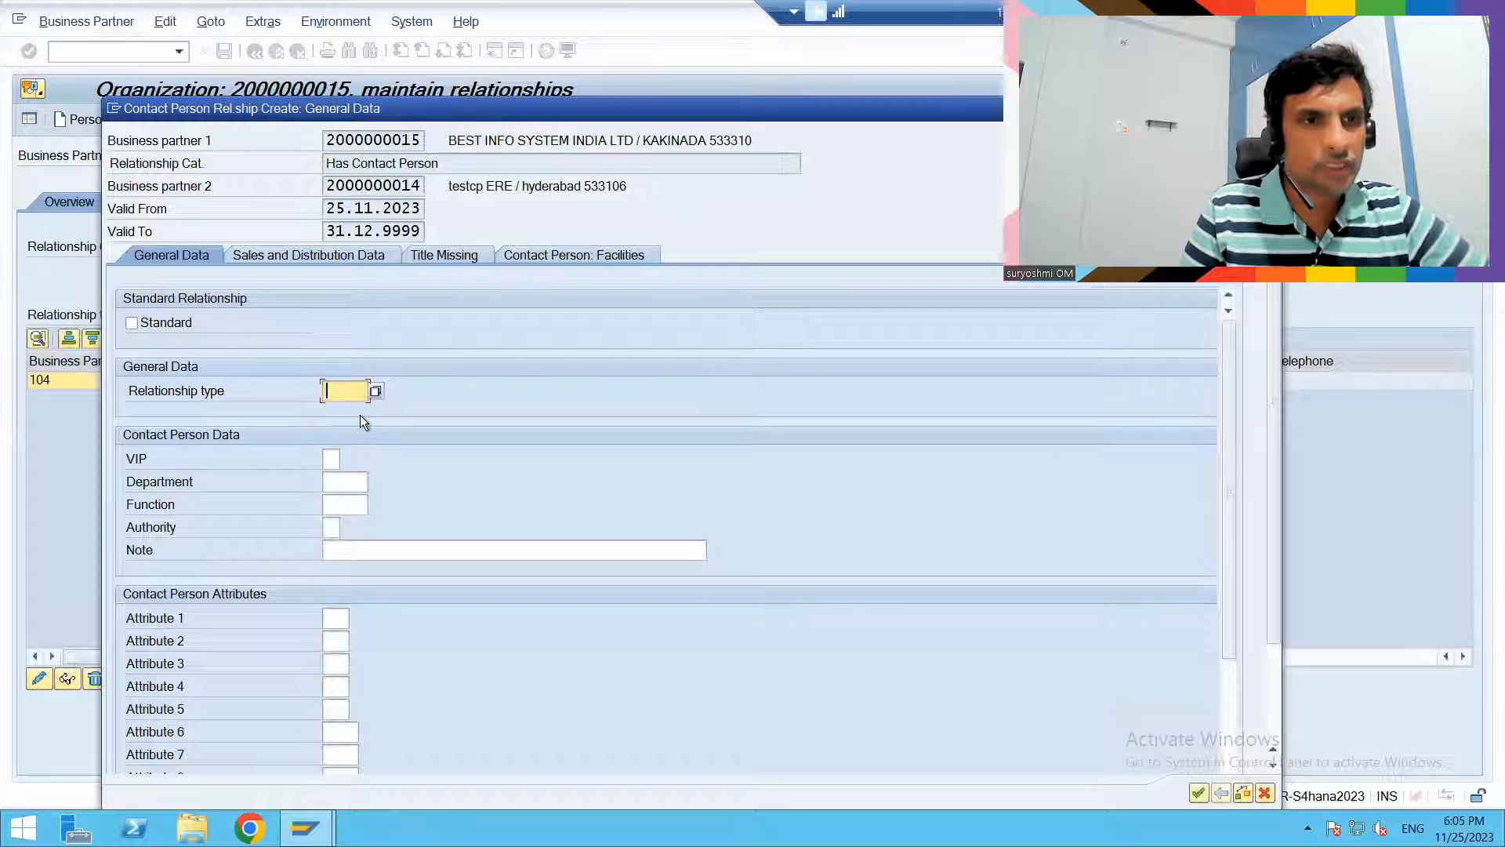
# - Set VIP to 2 and the department to Z001 for the new contact person relationship
pyautogui.click(331, 457)
pyautogui.press('Down')
pyautogui.press('Return')
pyautogui.press('Tab')
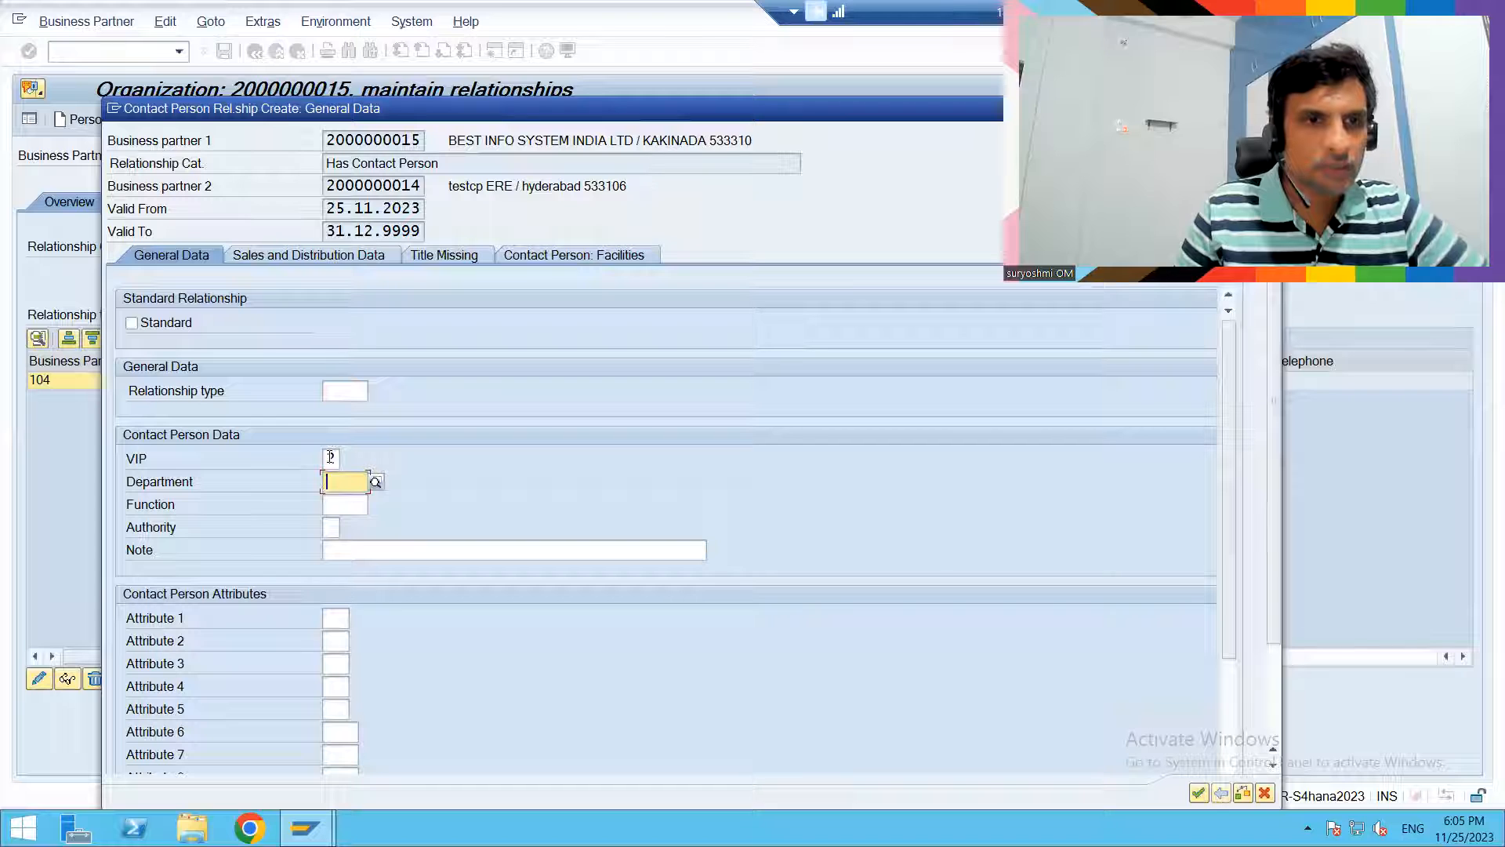
pyautogui.press('Down')
pyautogui.press('Return')
pyautogui.press('BackSpace')
pyautogui.write('1')
# - Set the contact person's function to Z001, apply the relationship and save the organization's changes
pyautogui.press('Tab')
pyautogui.press('Down')
pyautogui.press('Down')
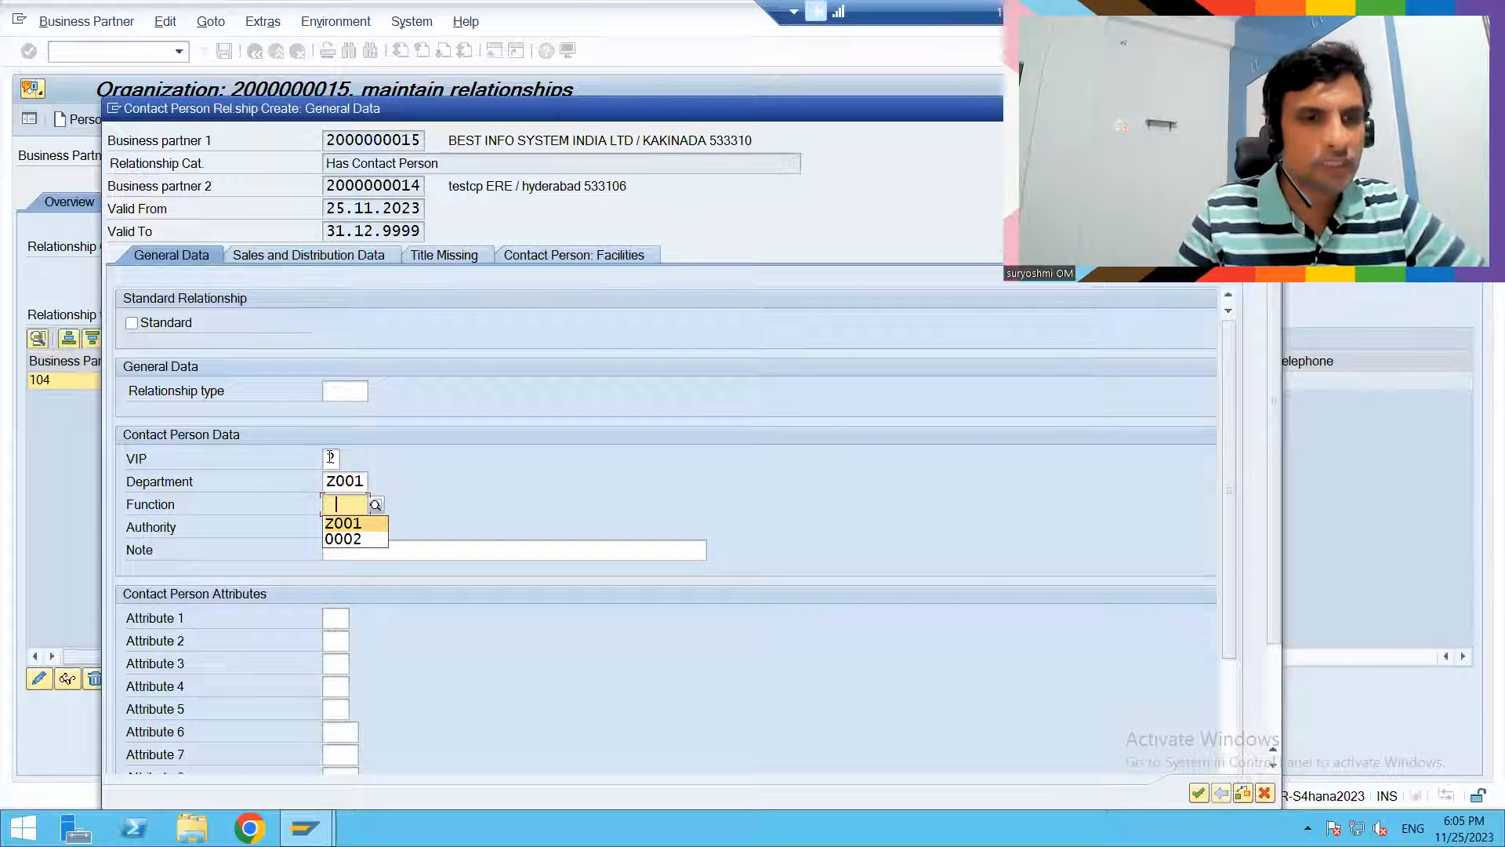
pyautogui.press('Return')
pyautogui.press('Tab')
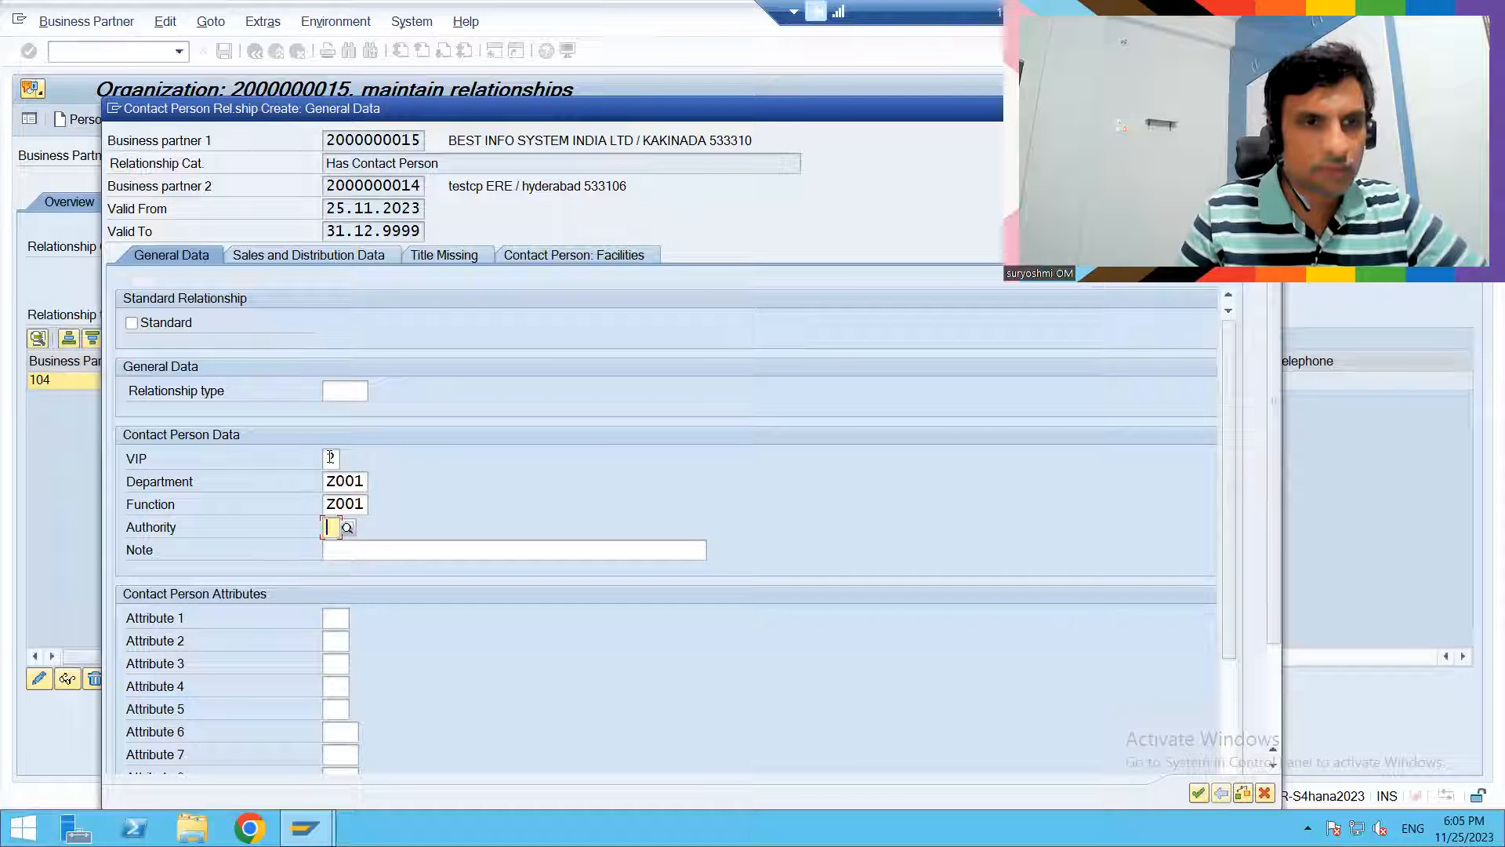
pyautogui.click(331, 458)
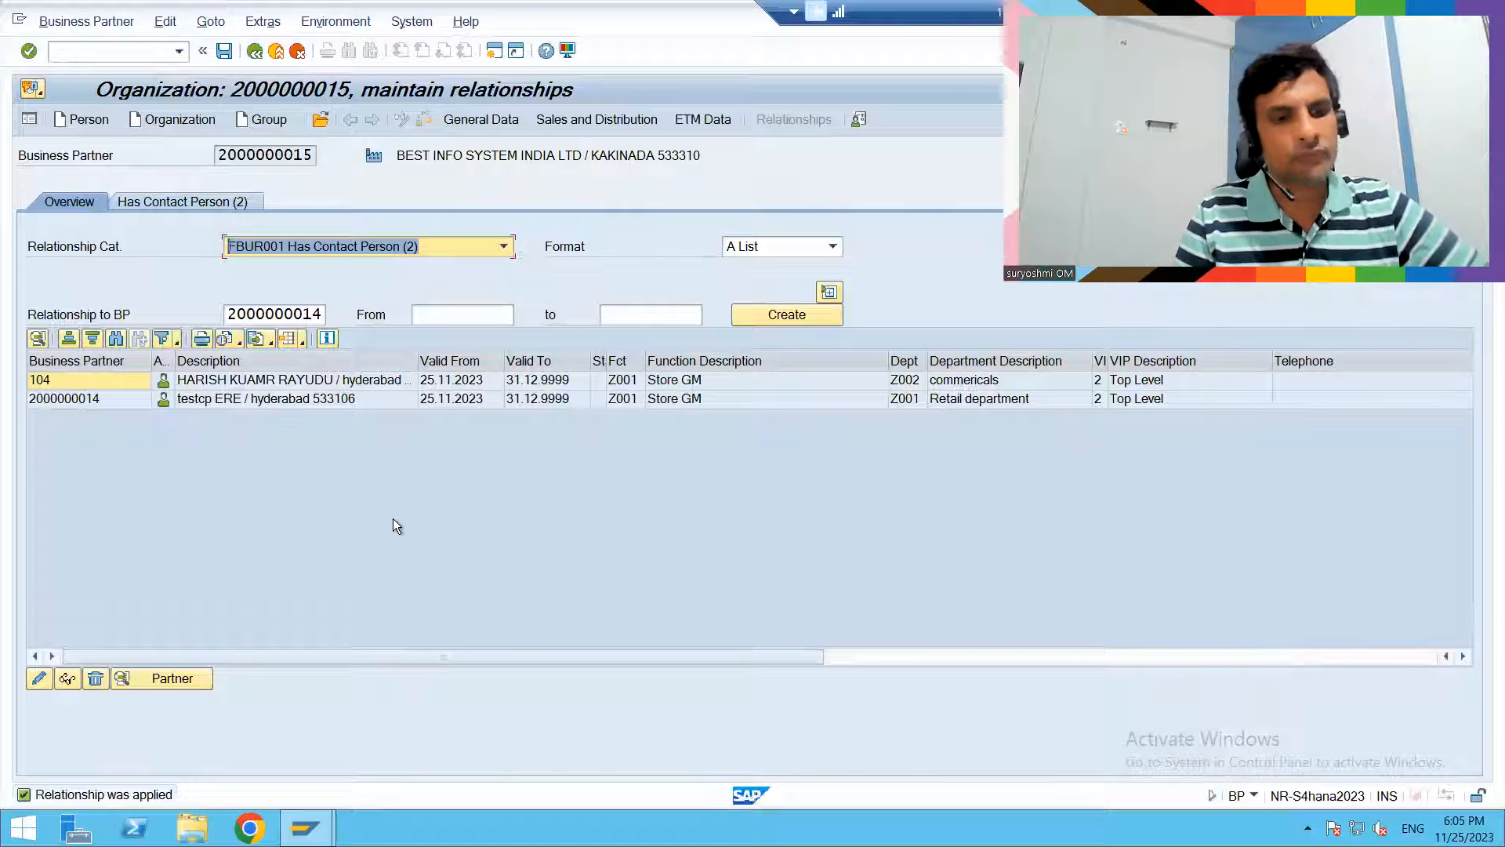
pyautogui.hotkey('ctrl', 's')
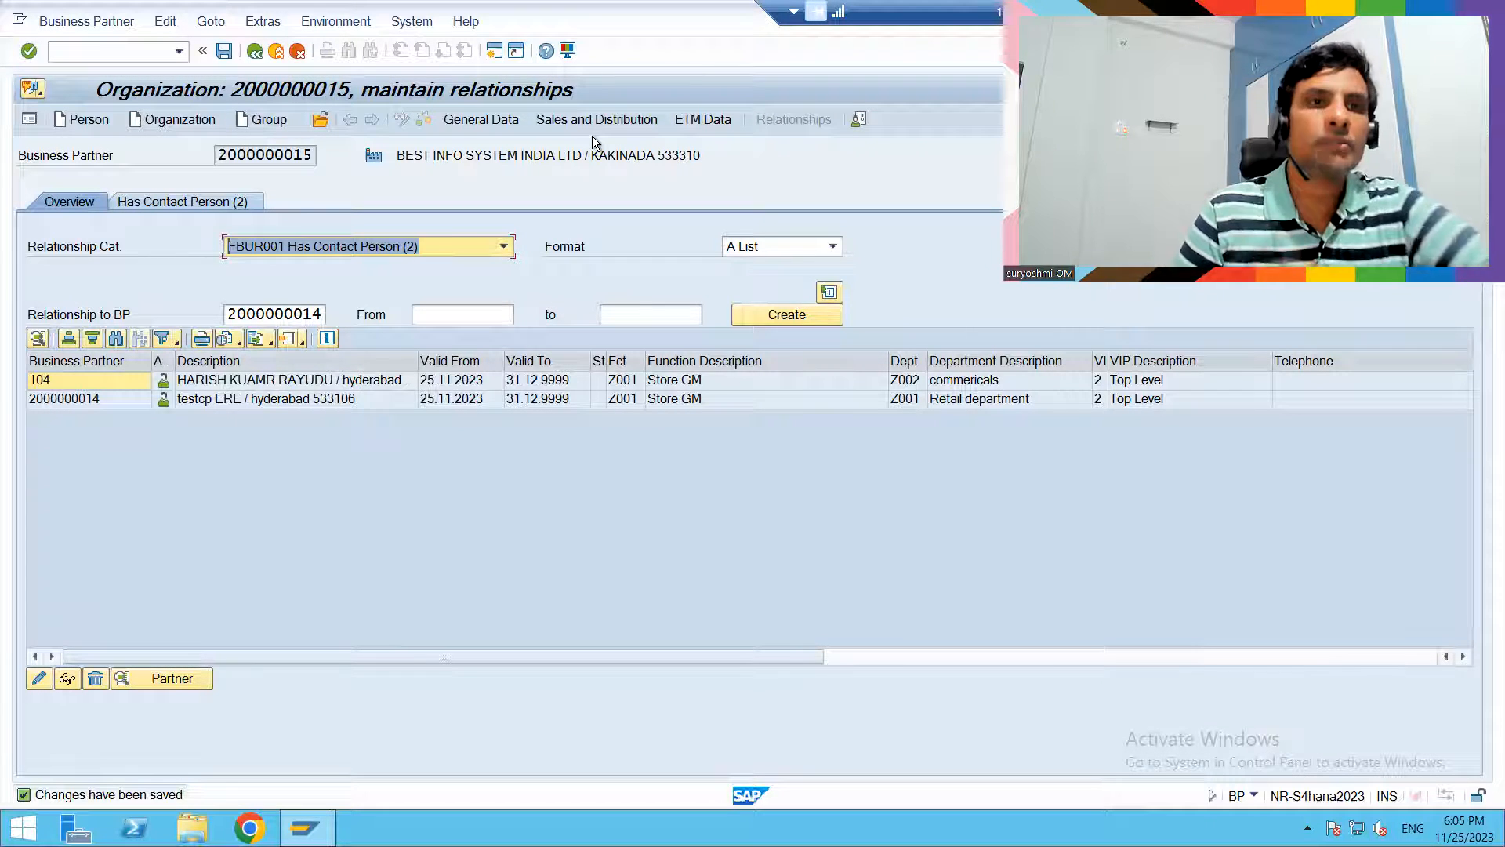
# - View the organization's general data in the customer sales role and leave business partner maintenance
pyautogui.click(573, 124)
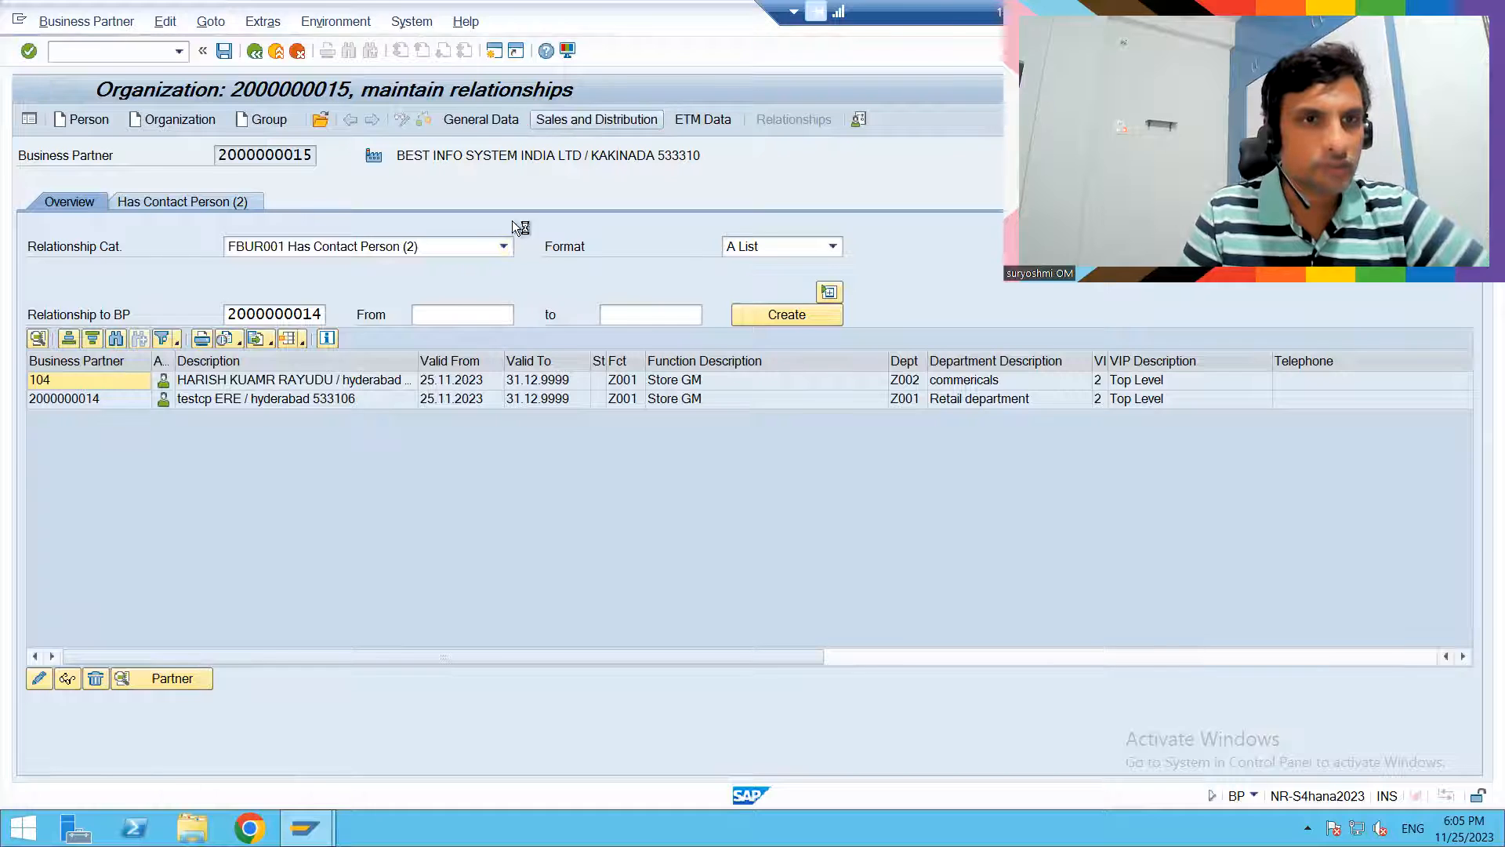
pyautogui.click(462, 120)
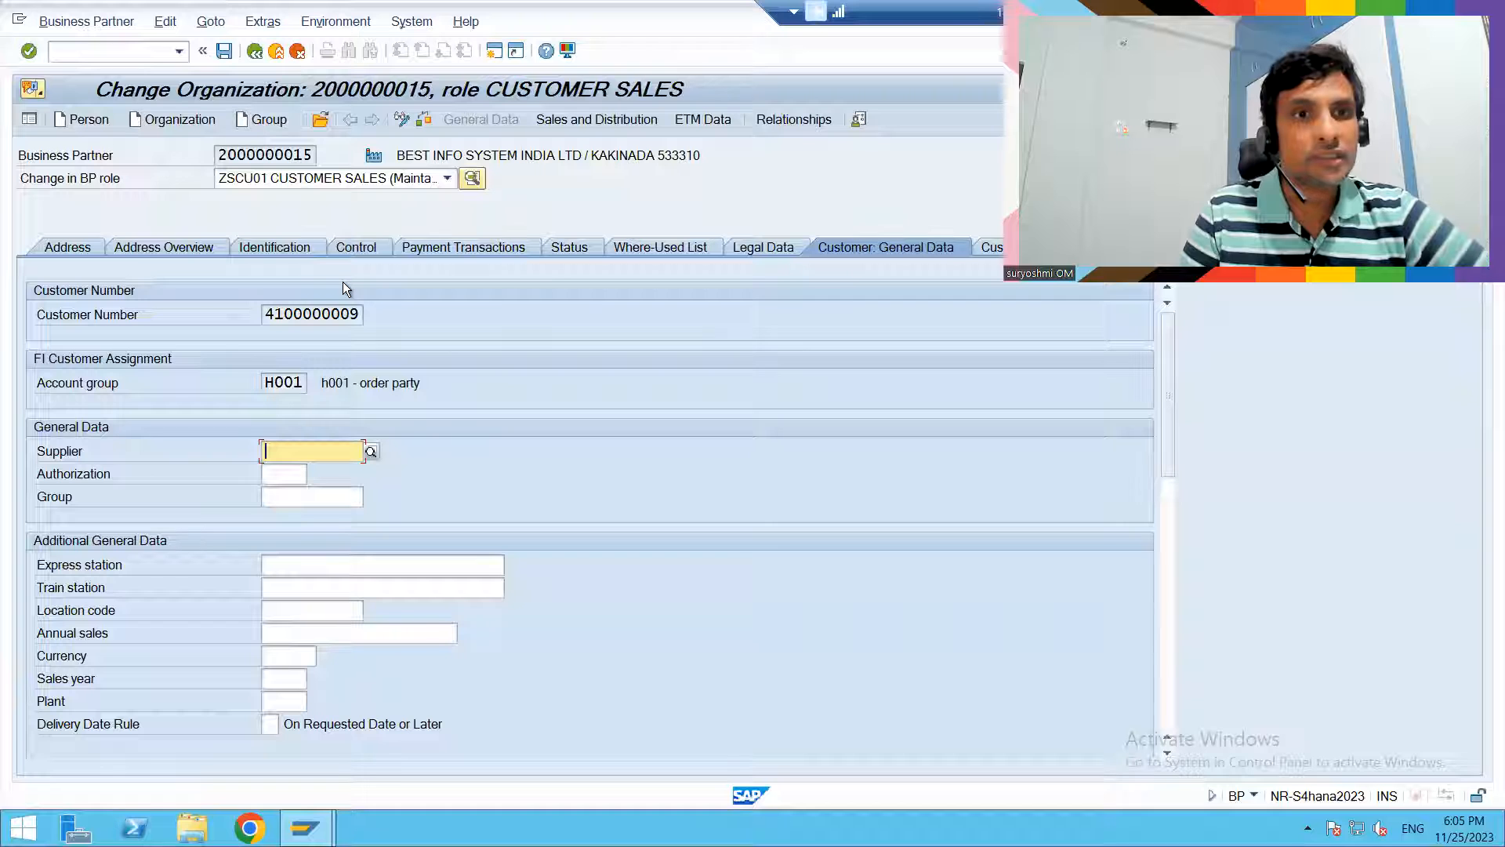
pyautogui.click(275, 52)
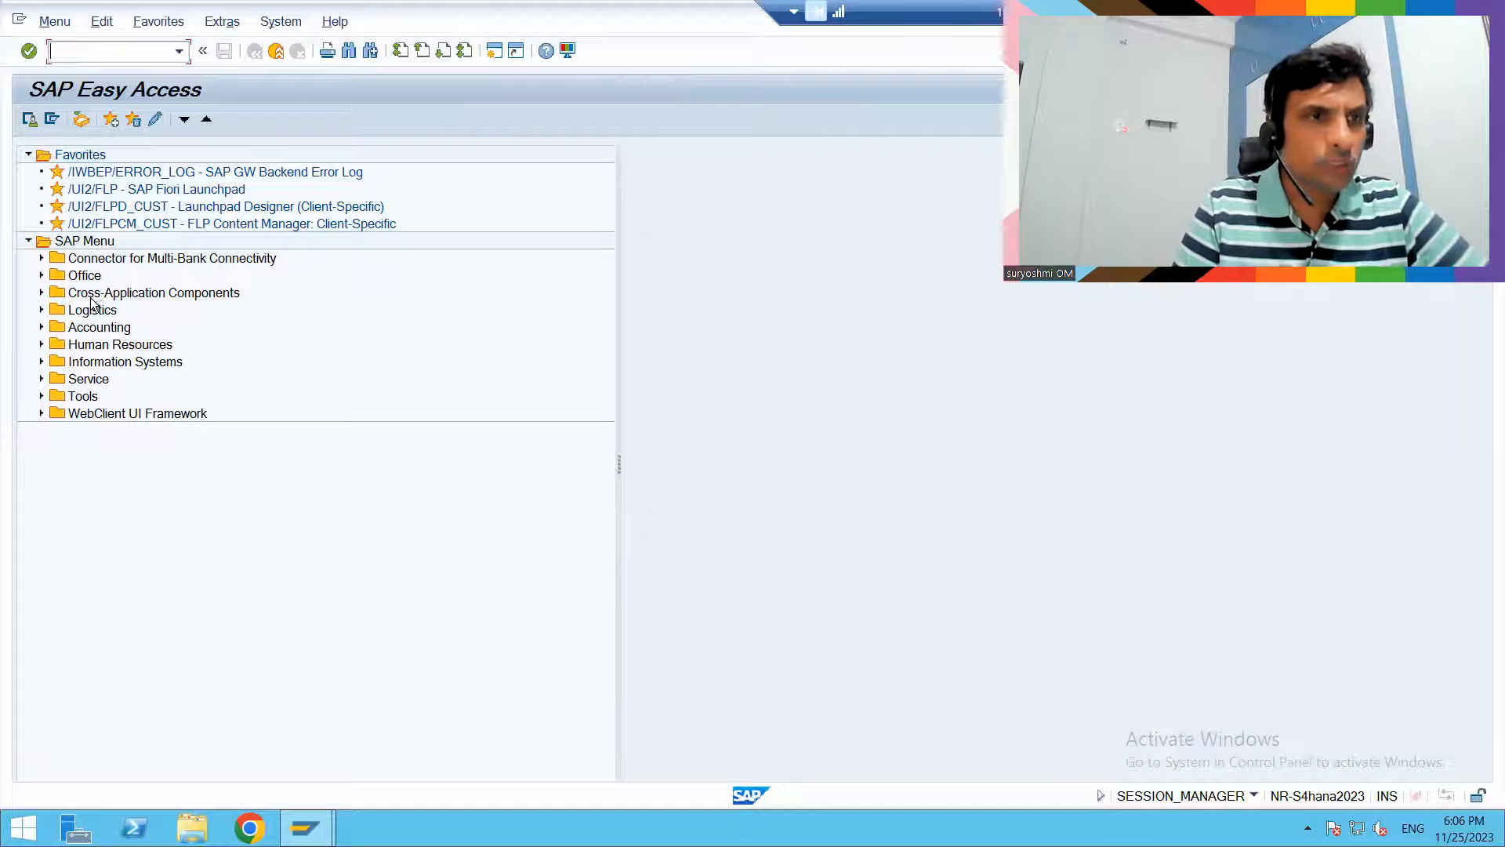
# - Find the Contact Person transactions in the Sales and Distribution business partner master data, open VAP1 - Create and go back
pyautogui.click(42, 311)
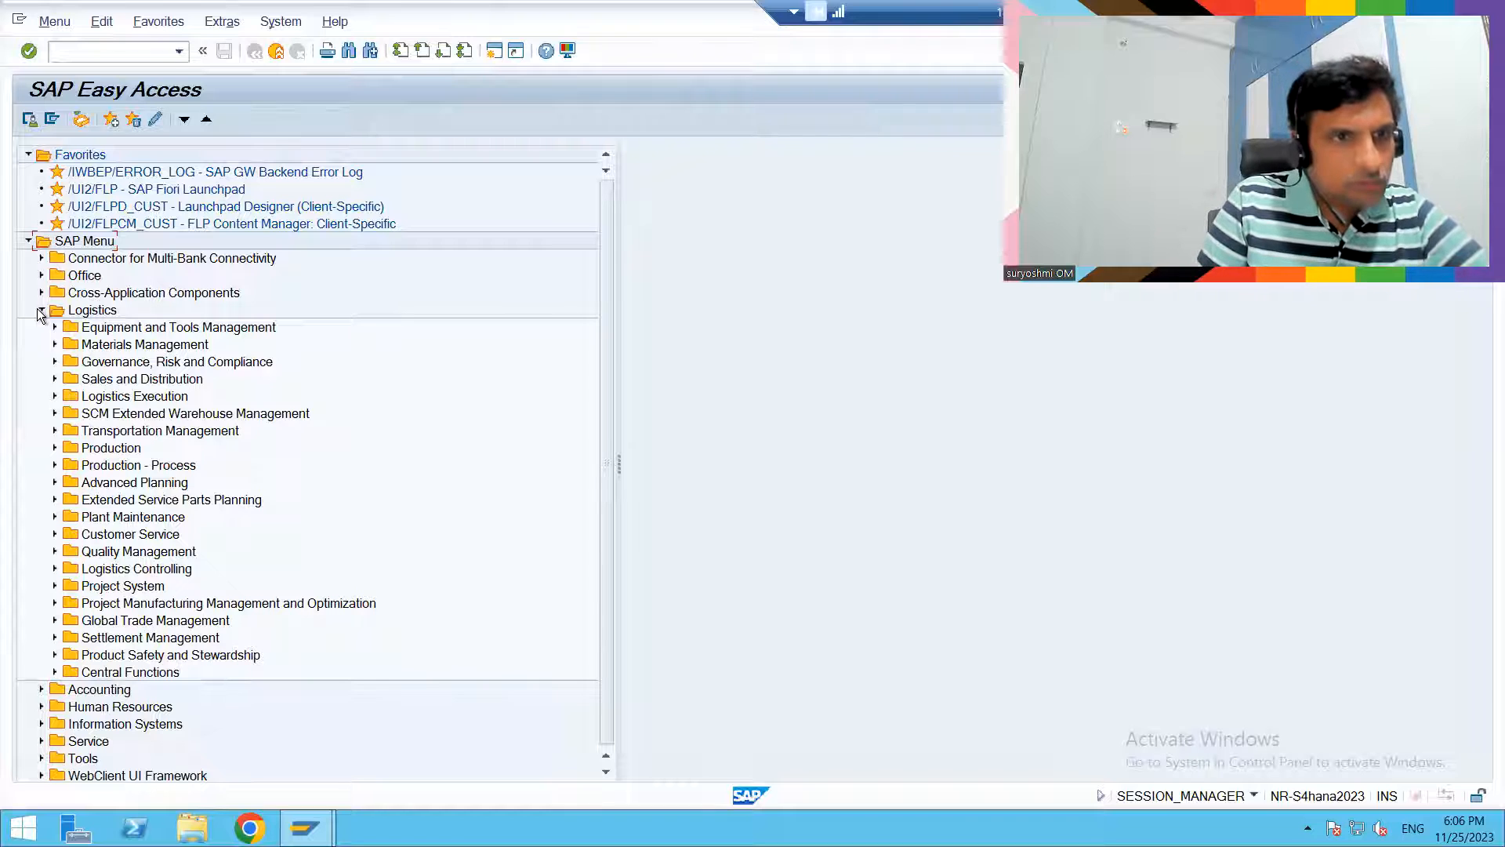
pyautogui.click(55, 345)
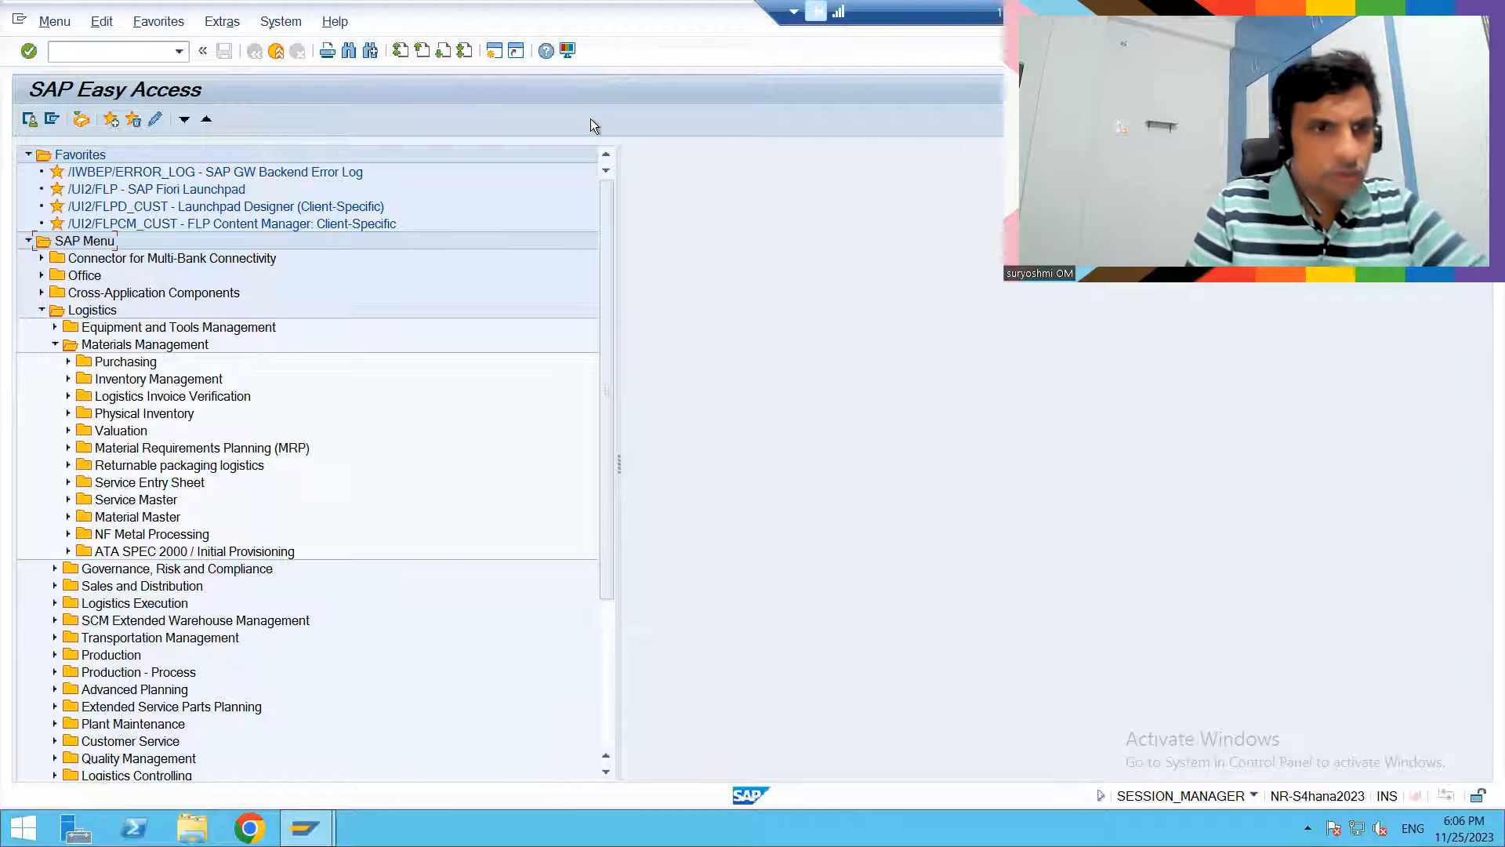
pyautogui.hotkey('alt', 'Tab')
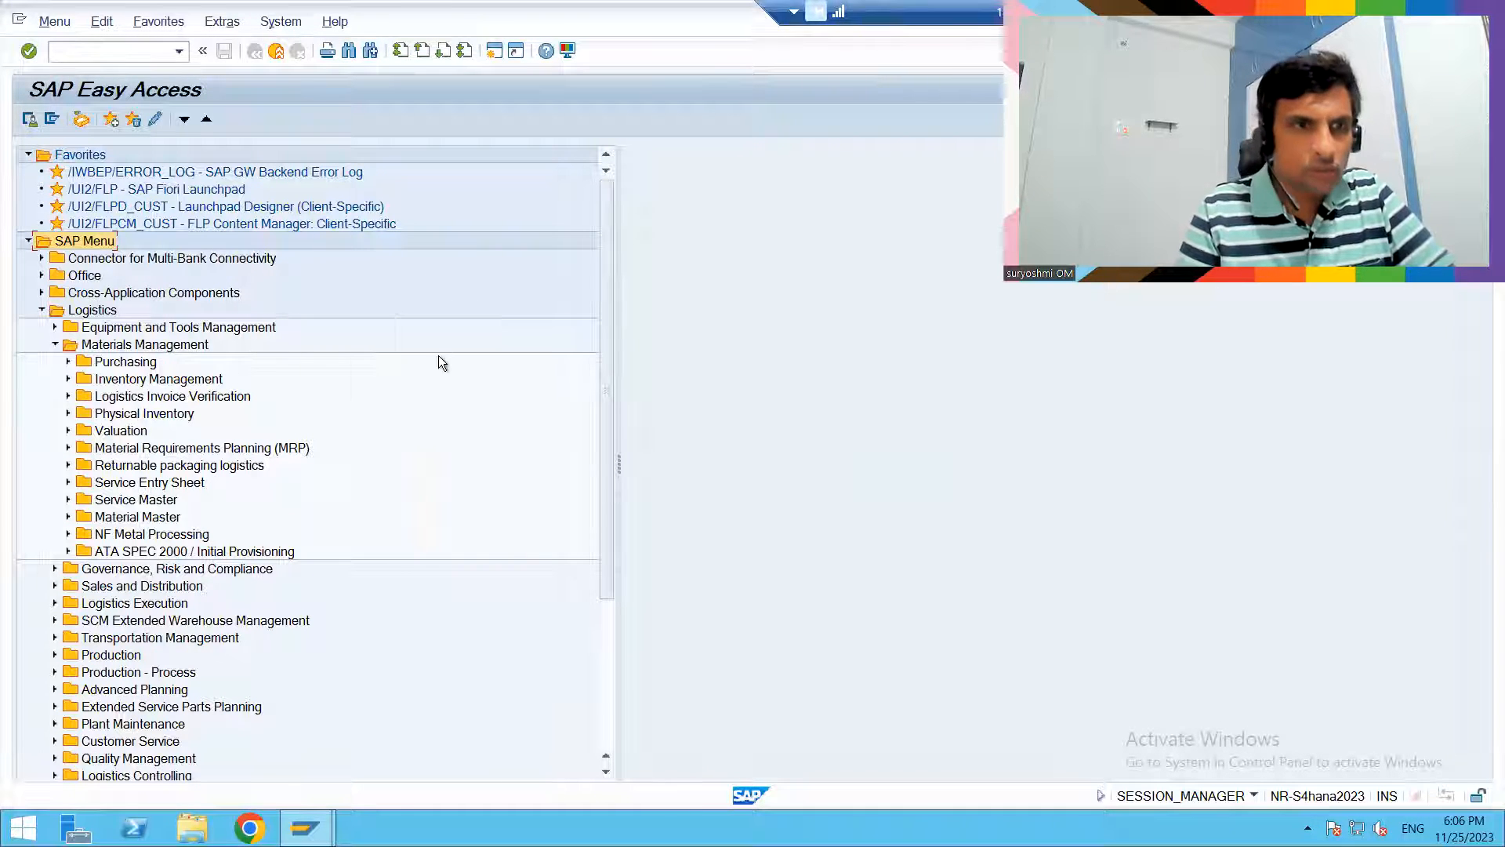
pyautogui.click(54, 586)
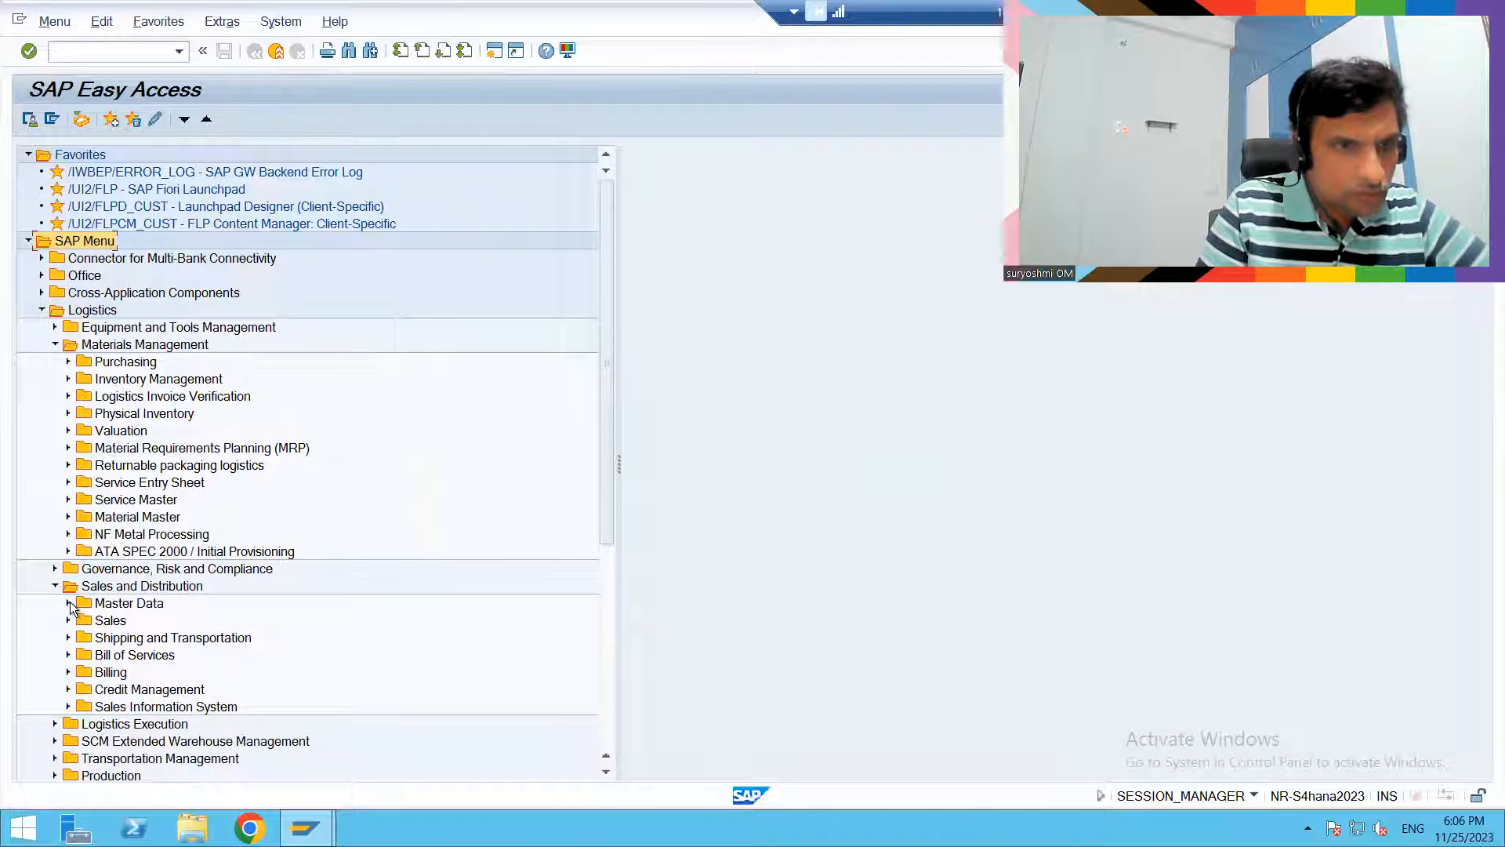
pyautogui.click(68, 603)
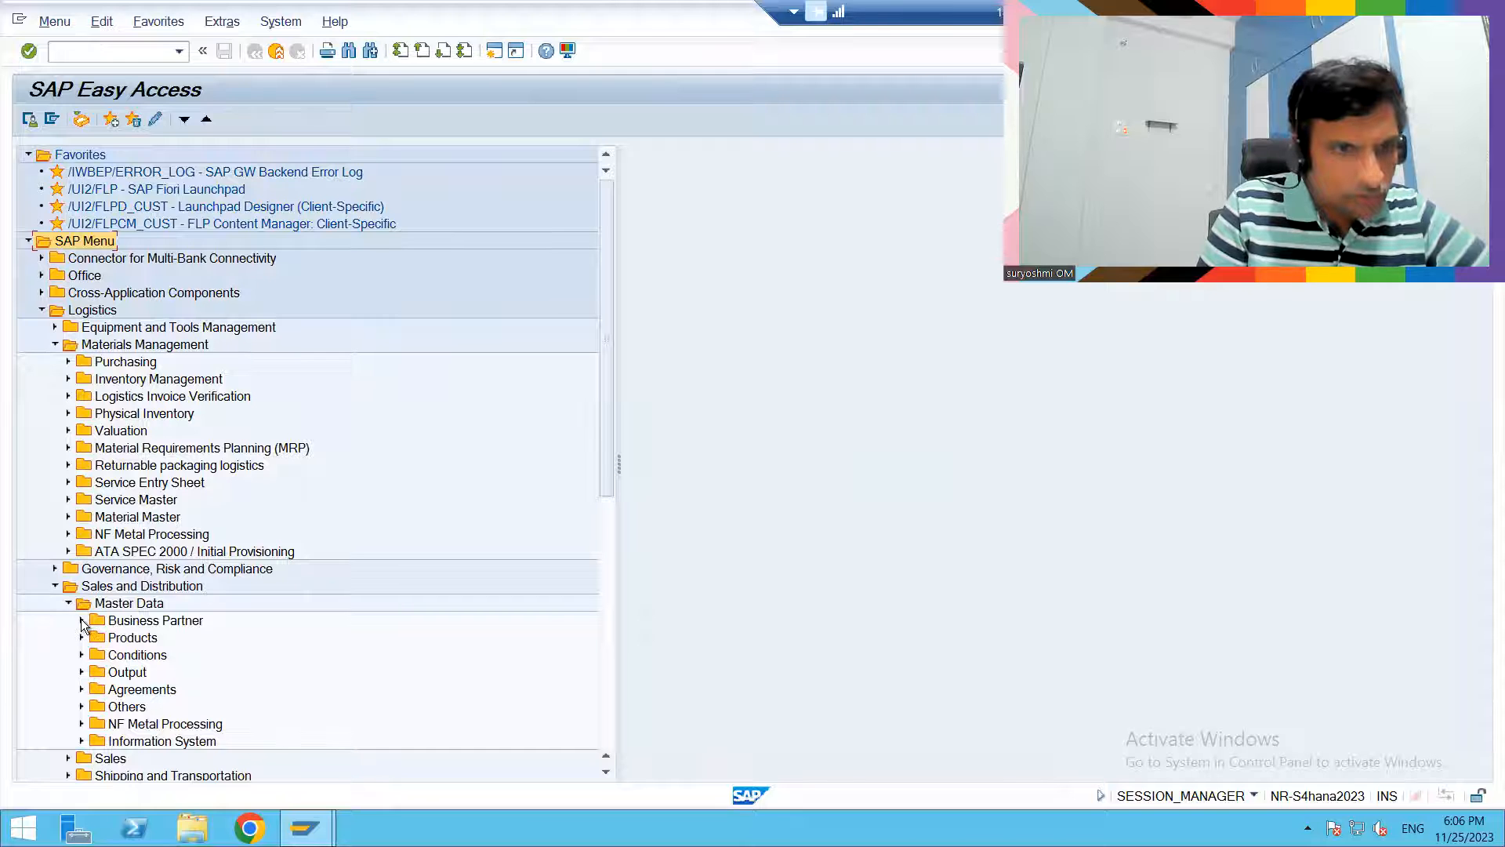
pyautogui.click(83, 620)
pyautogui.click(94, 621)
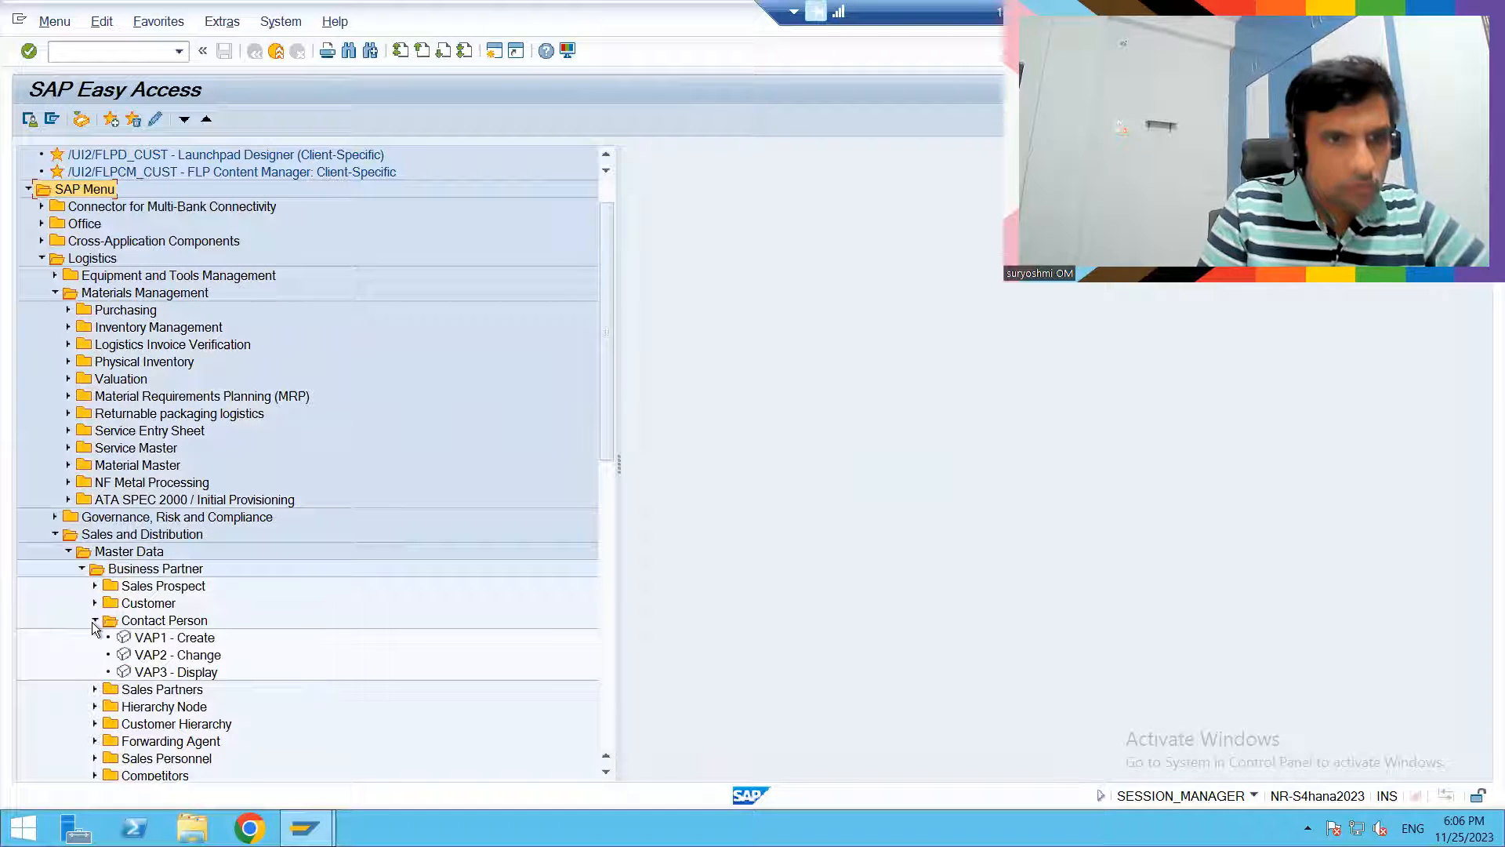
pyautogui.click(173, 640)
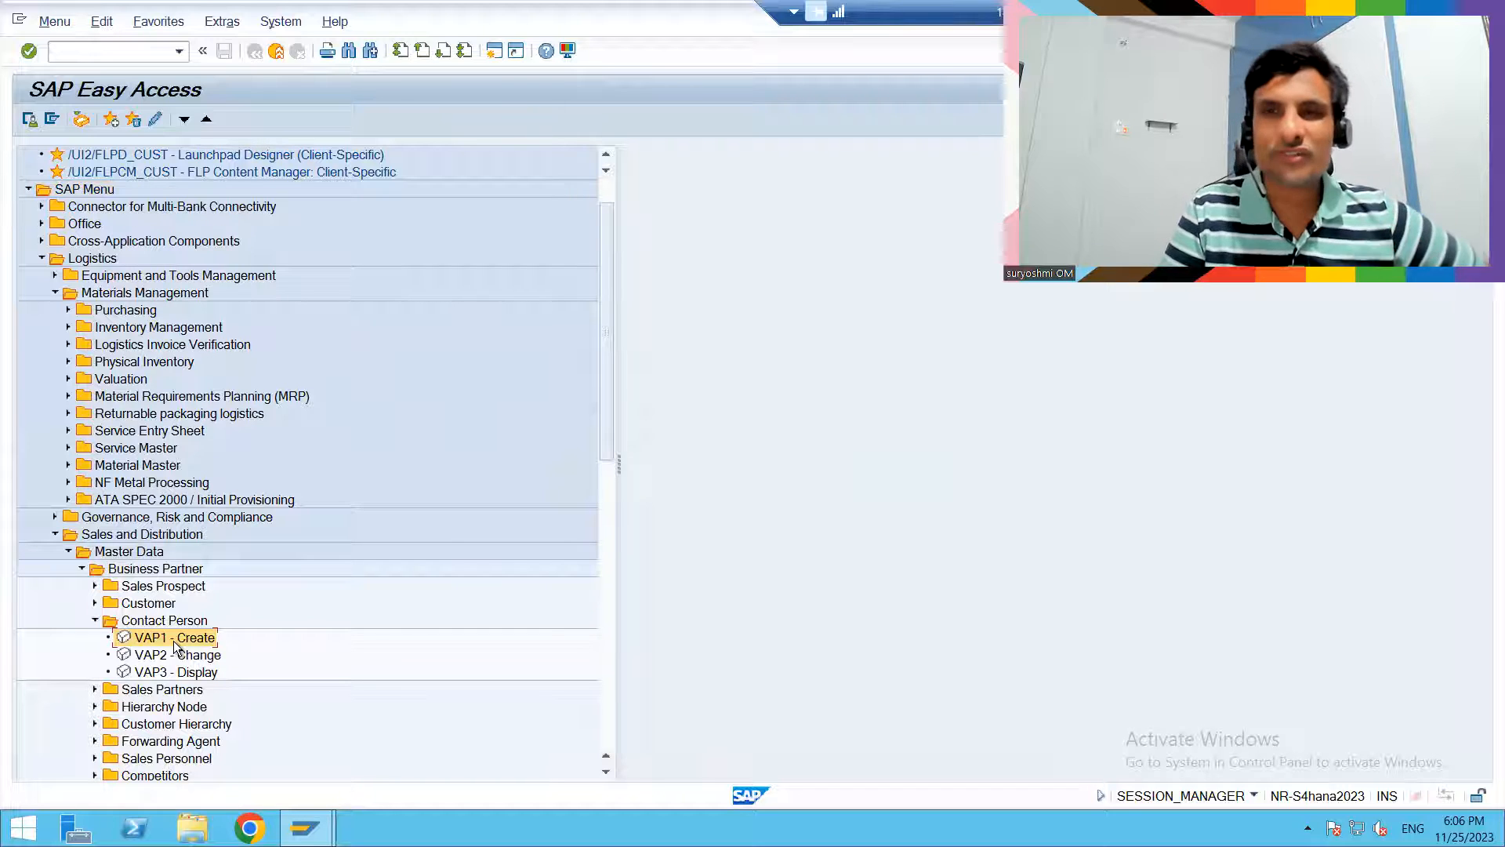
pyautogui.doubleClick(173, 638)
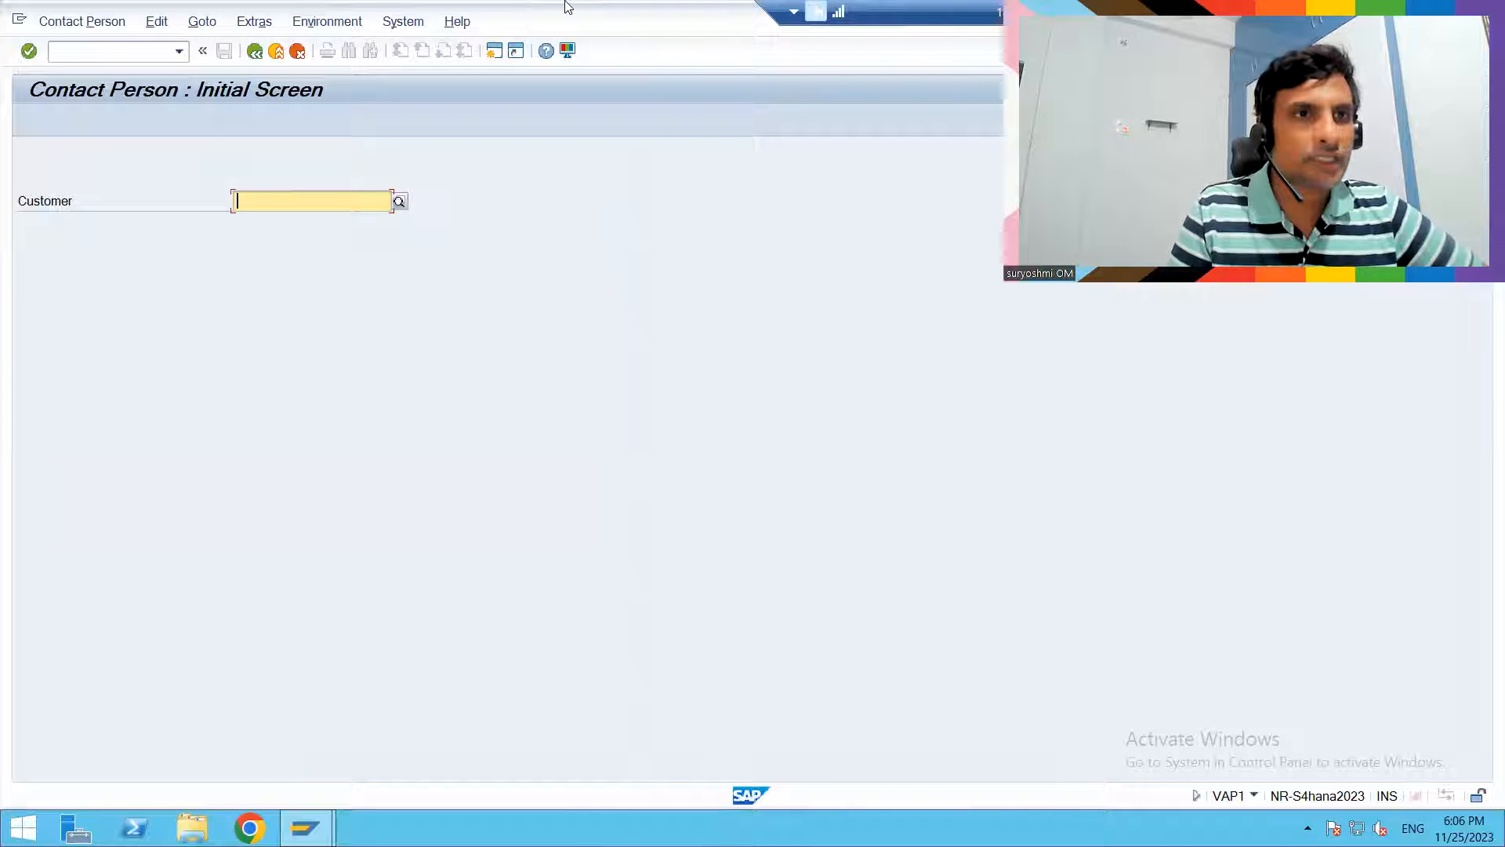
pyautogui.click(256, 52)
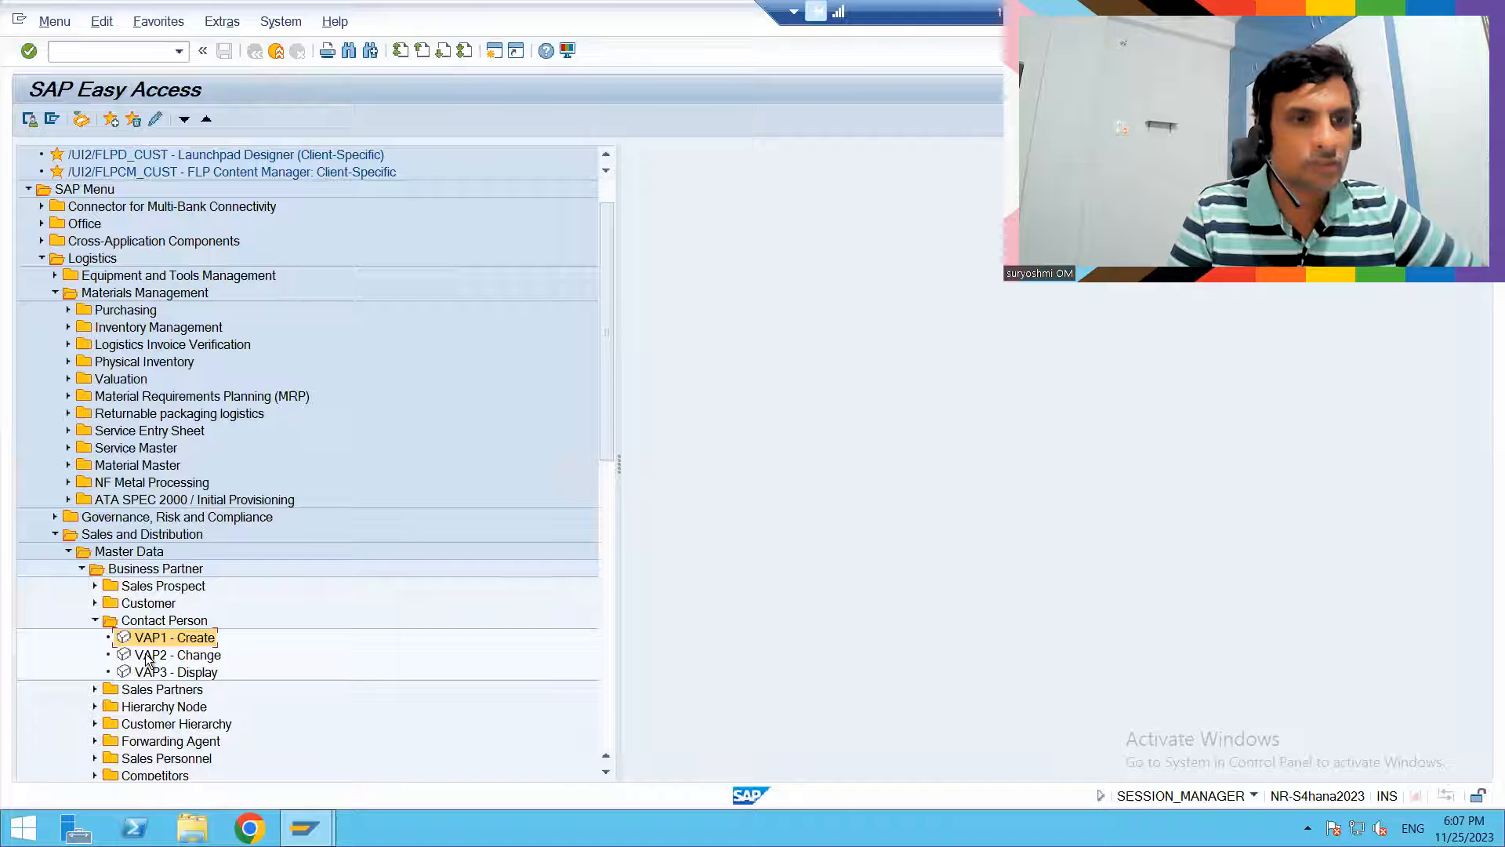
# - Open VAP2 - Change, try to load the first related contact person by partner number, and go back
pyautogui.doubleClick(146, 655)
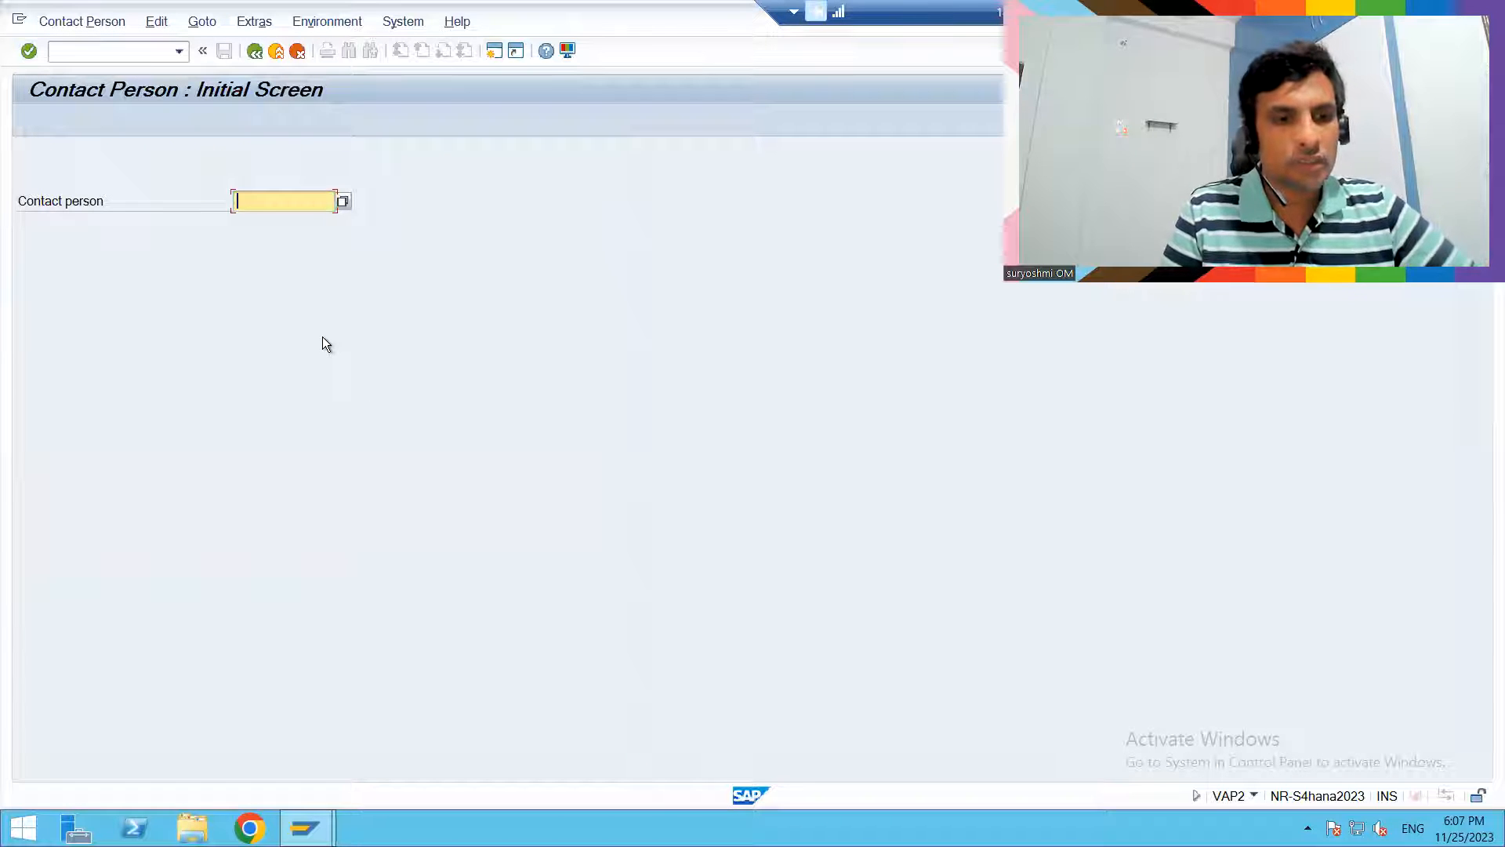
pyautogui.write('104')
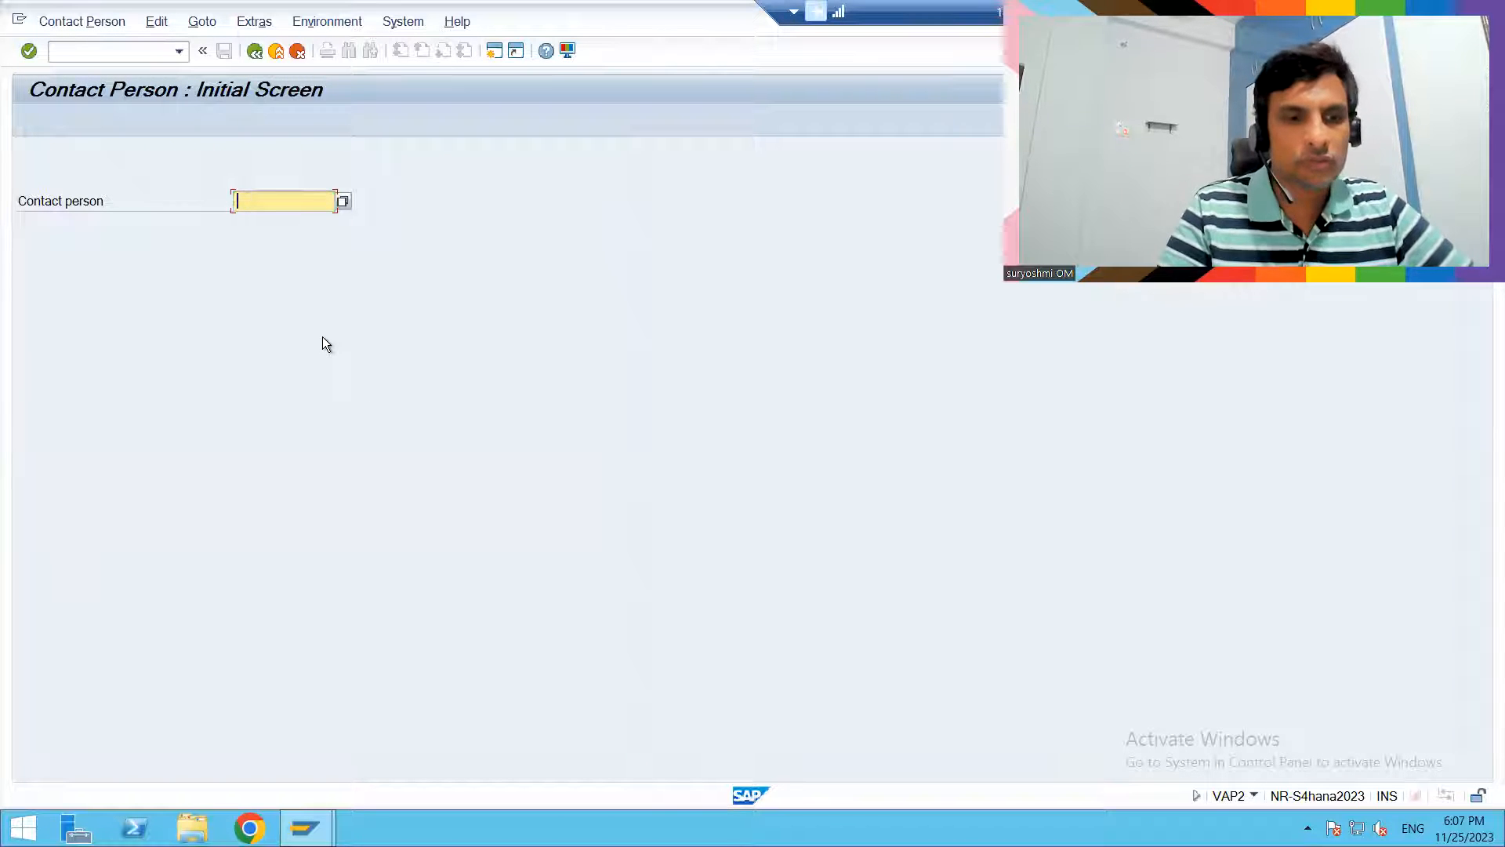
pyautogui.press('Return')
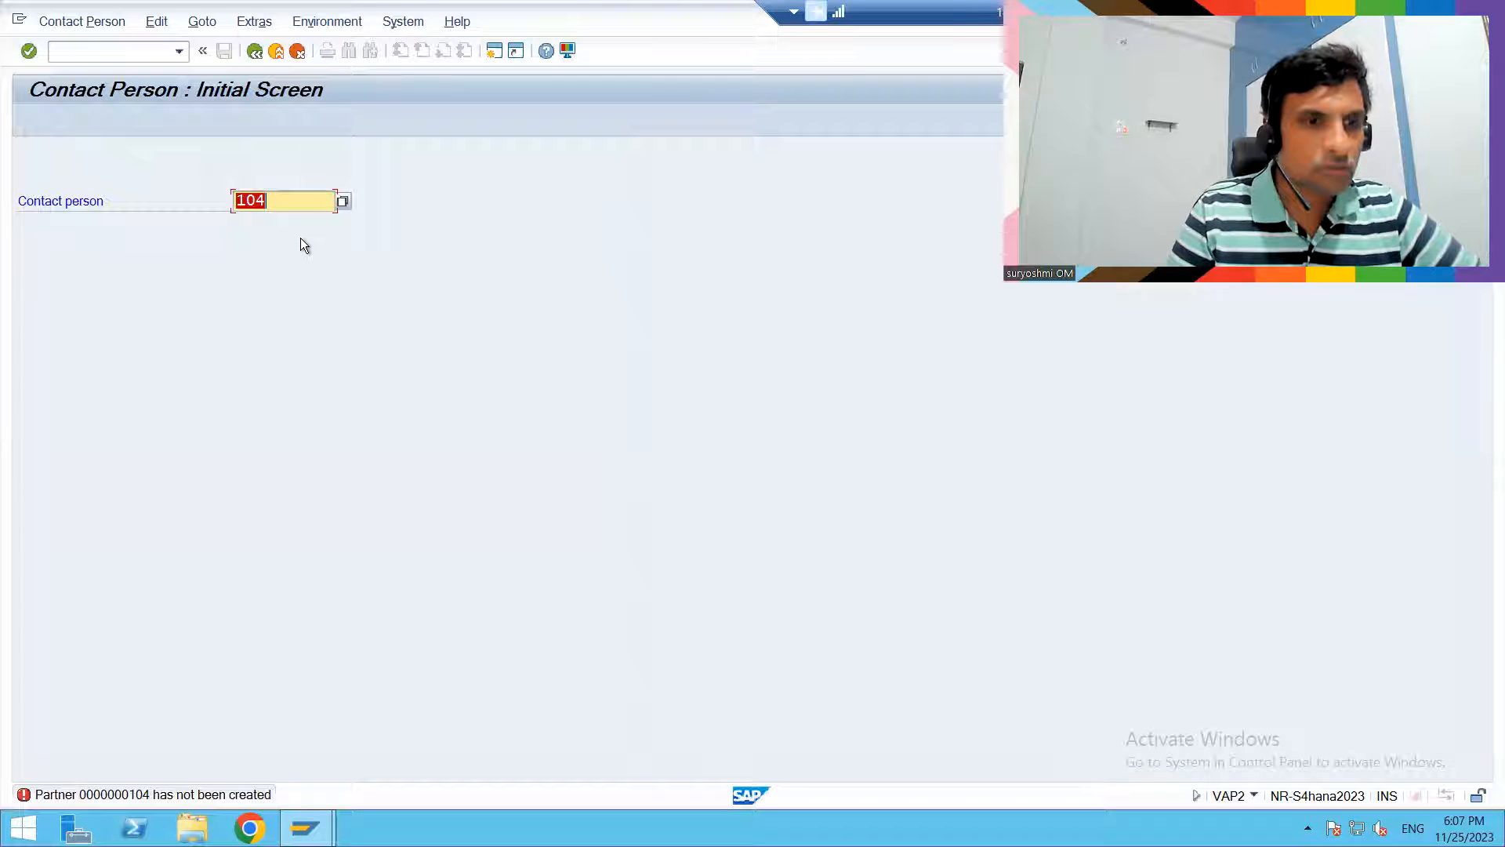
pyautogui.click(253, 50)
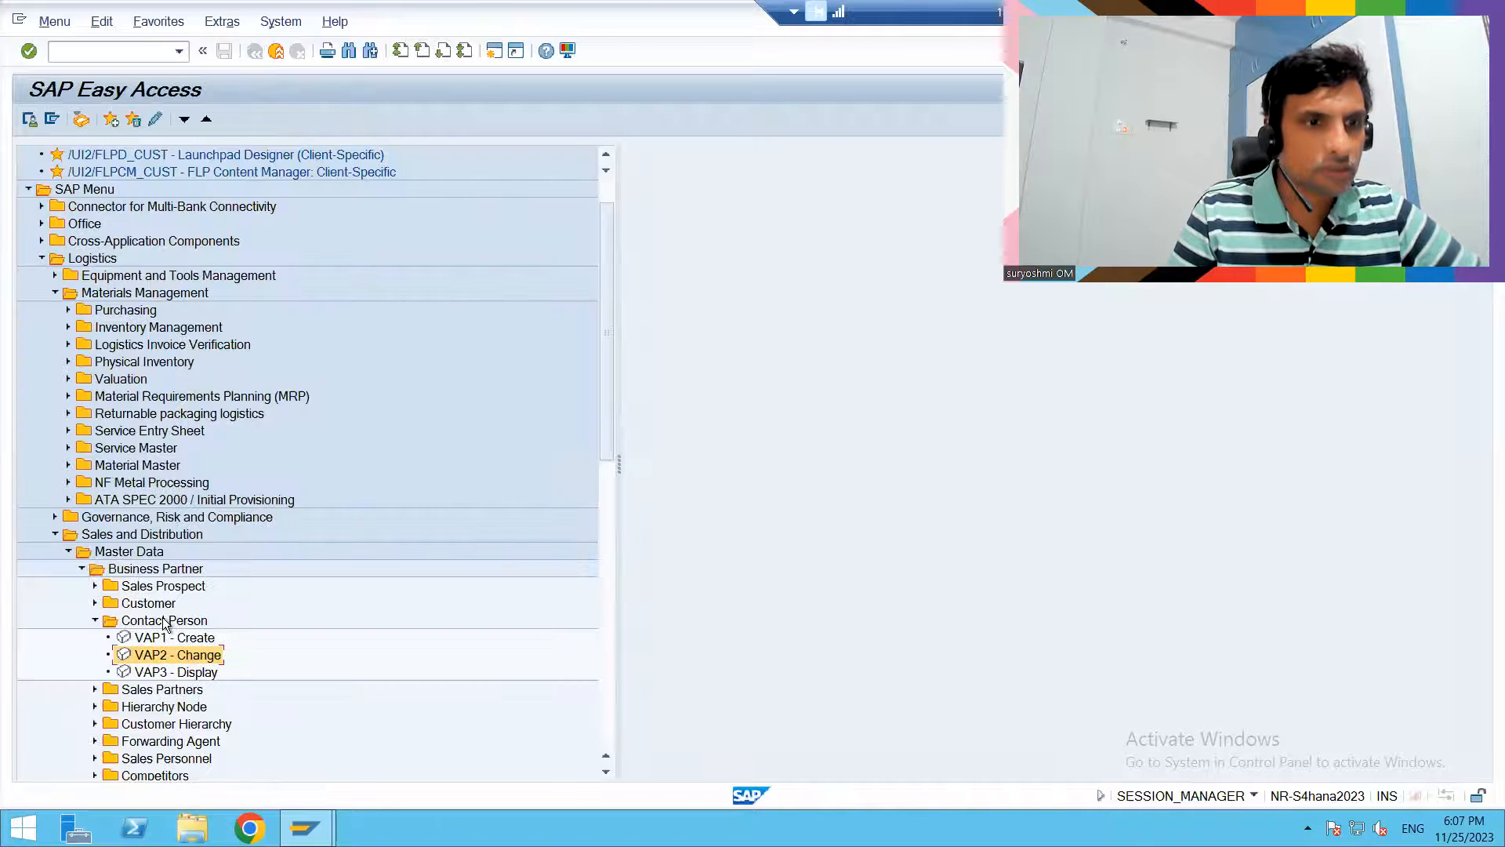
# - Open VAP3 - Display, search for all contact persons without restrictions, and go back
pyautogui.doubleClick(150, 674)
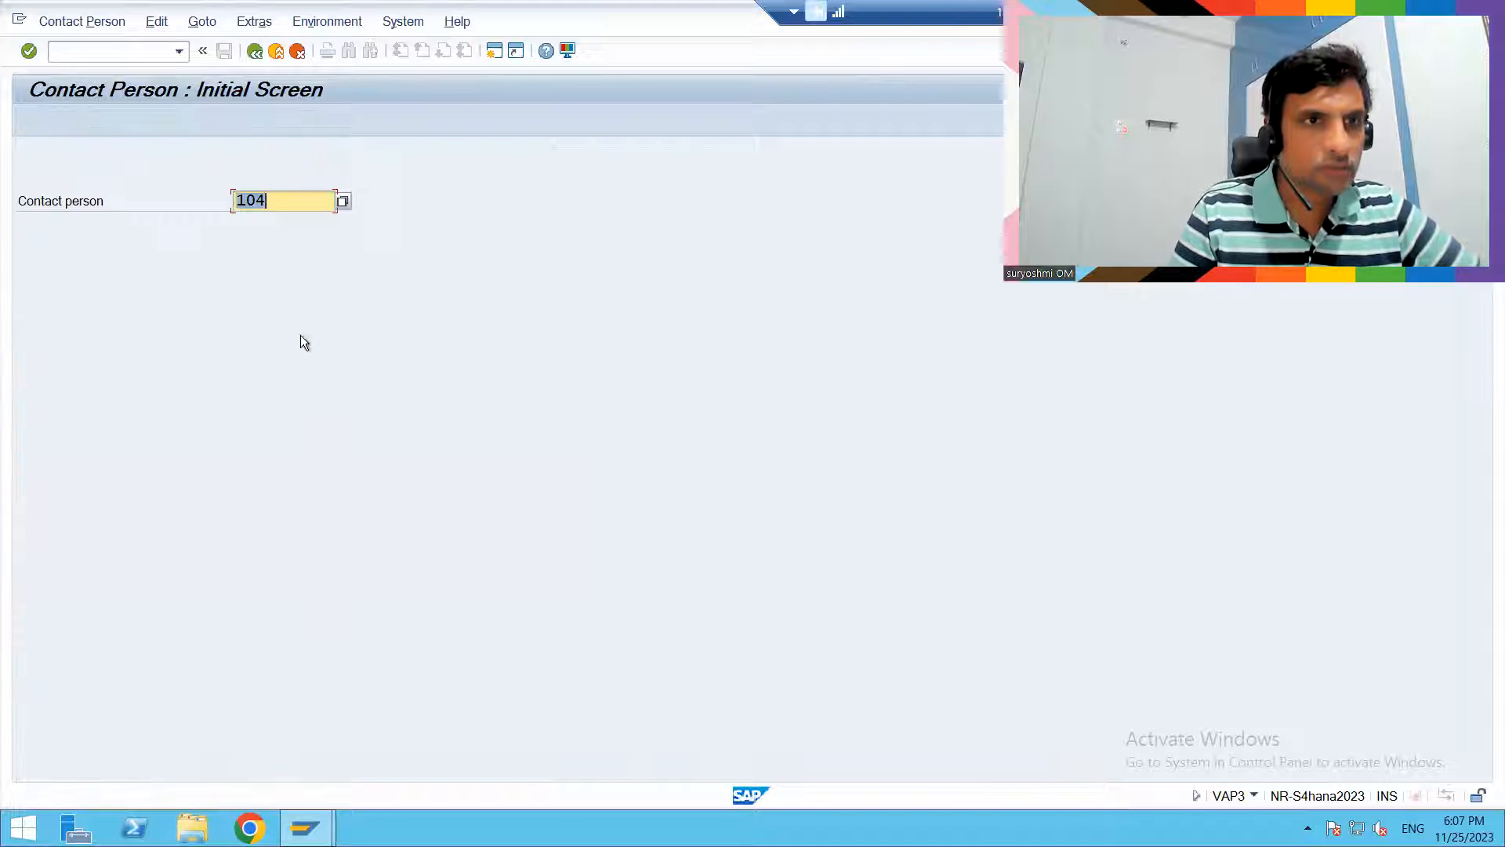
pyautogui.click(342, 202)
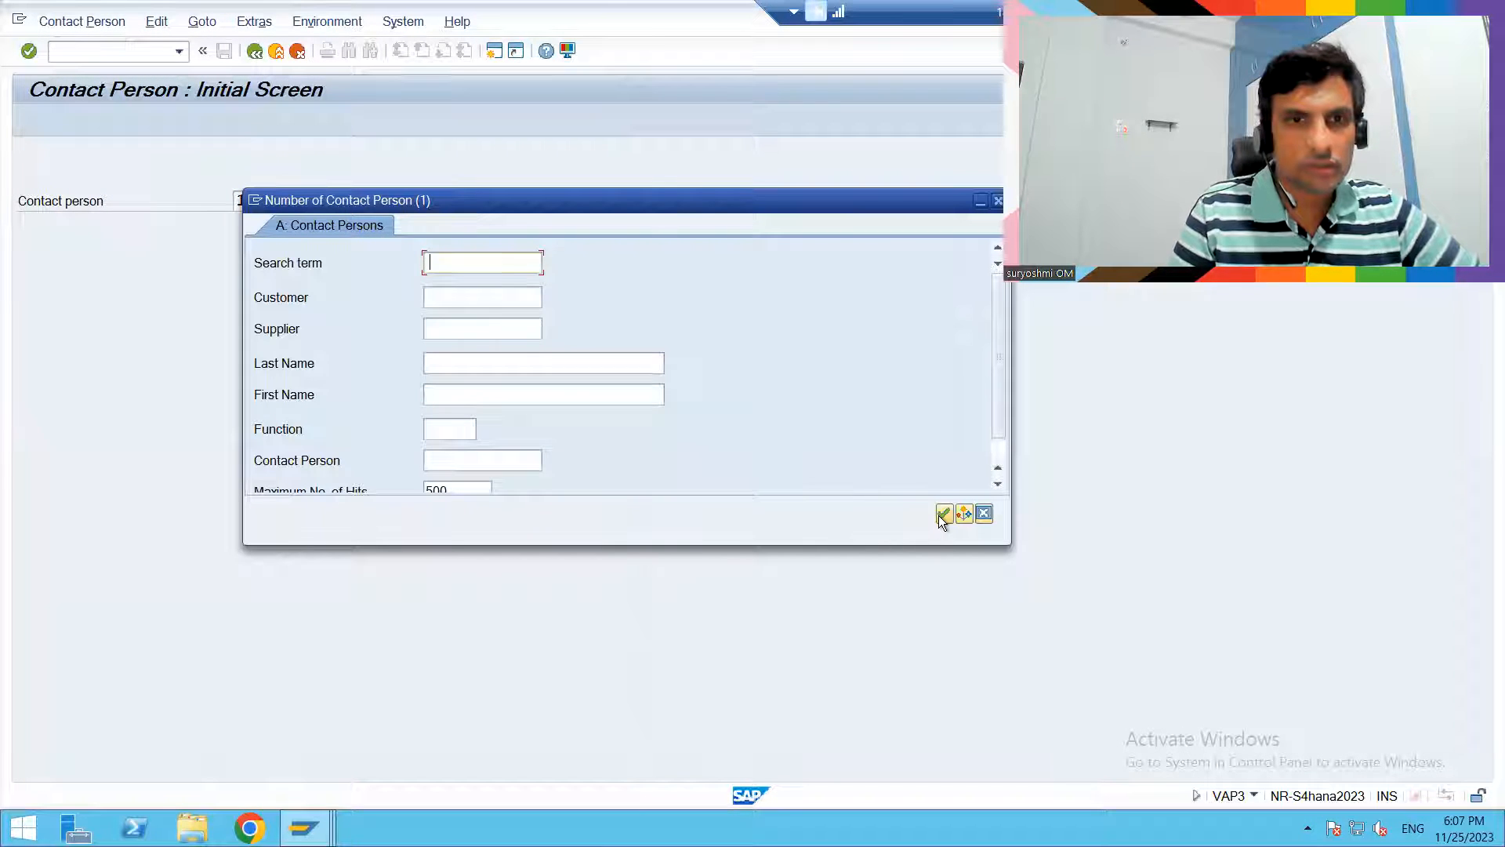
pyautogui.click(944, 513)
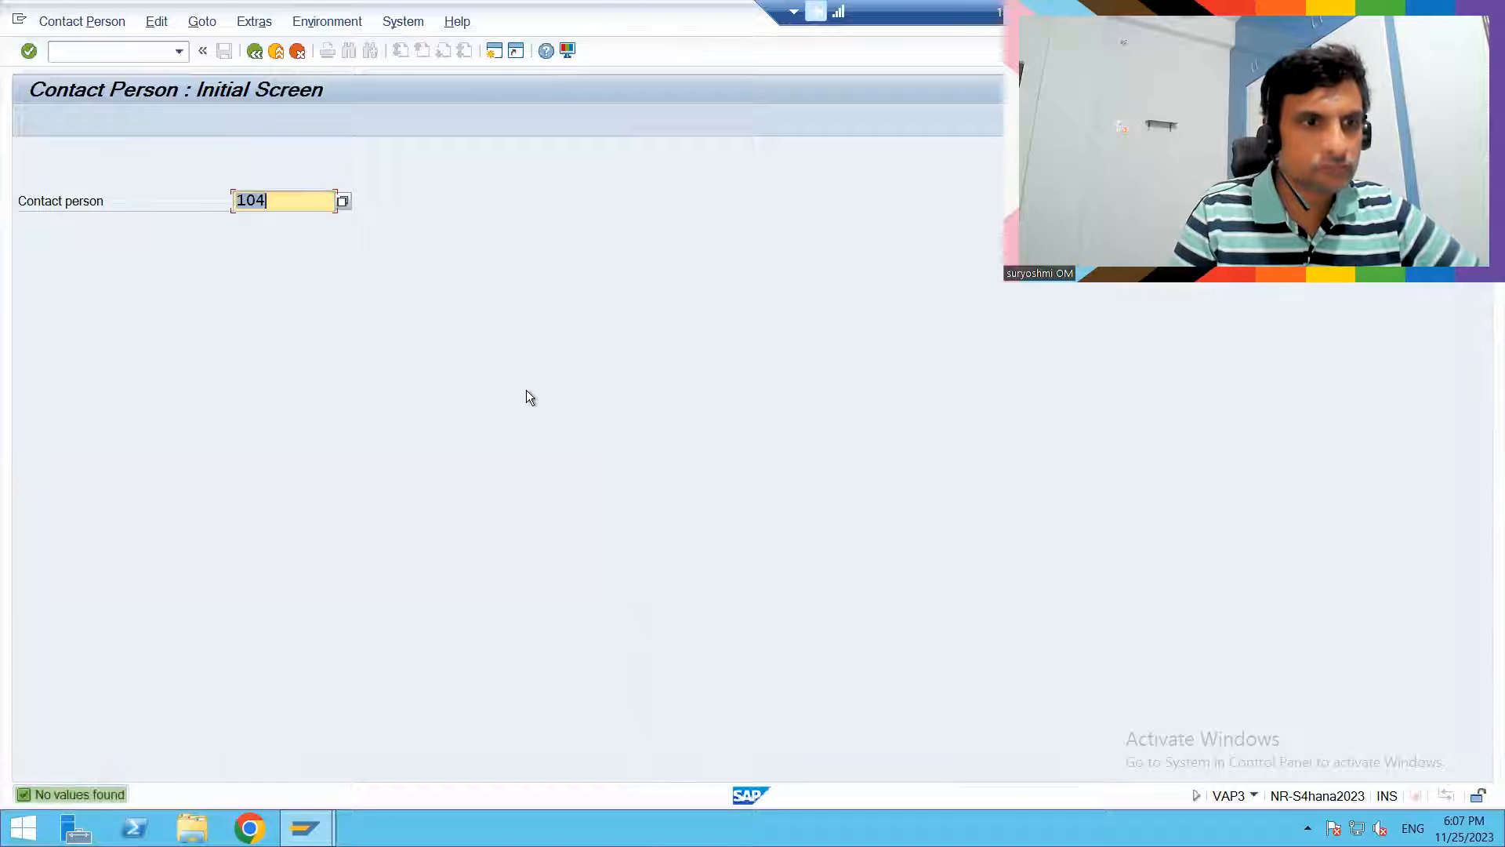
pyautogui.click(260, 55)
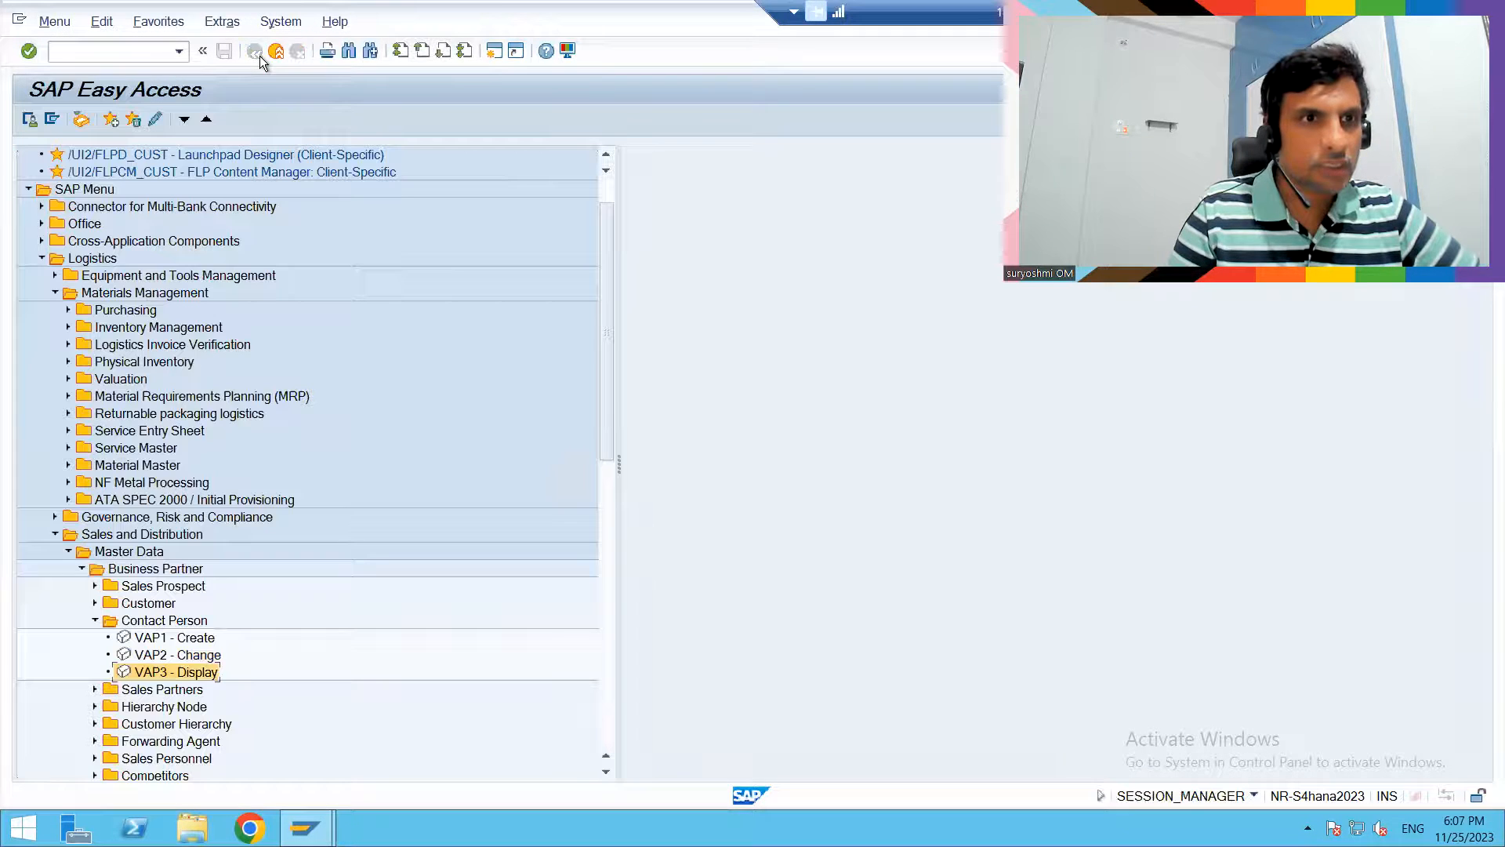
# - Open VAP1 - Create for customer BEST INFO SYSTEM INDIA LTD, view its contact person relationships, and go back
pyautogui.doubleClick(157, 640)
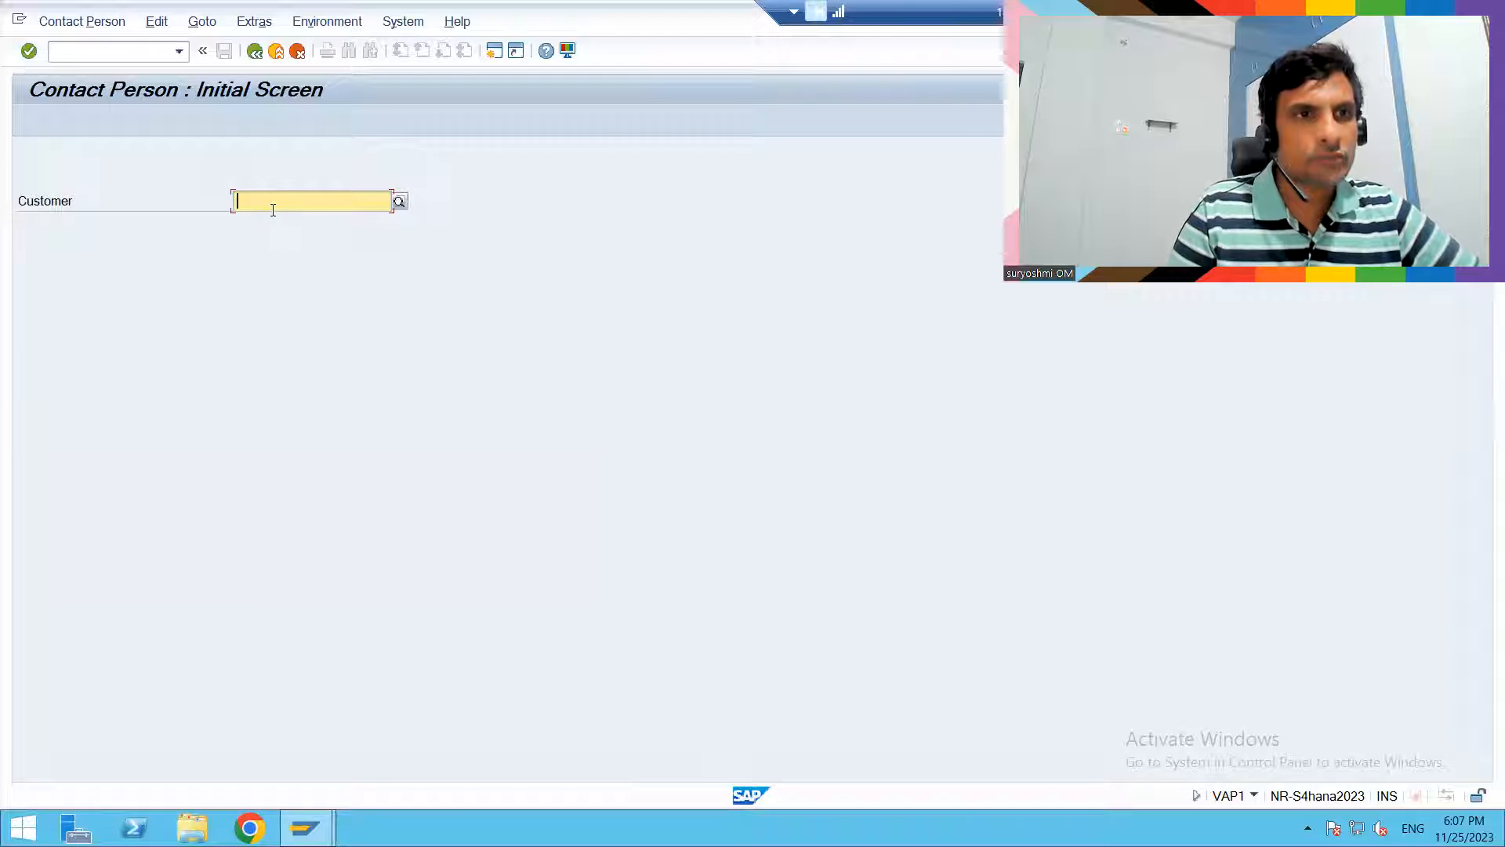
pyautogui.click(275, 200)
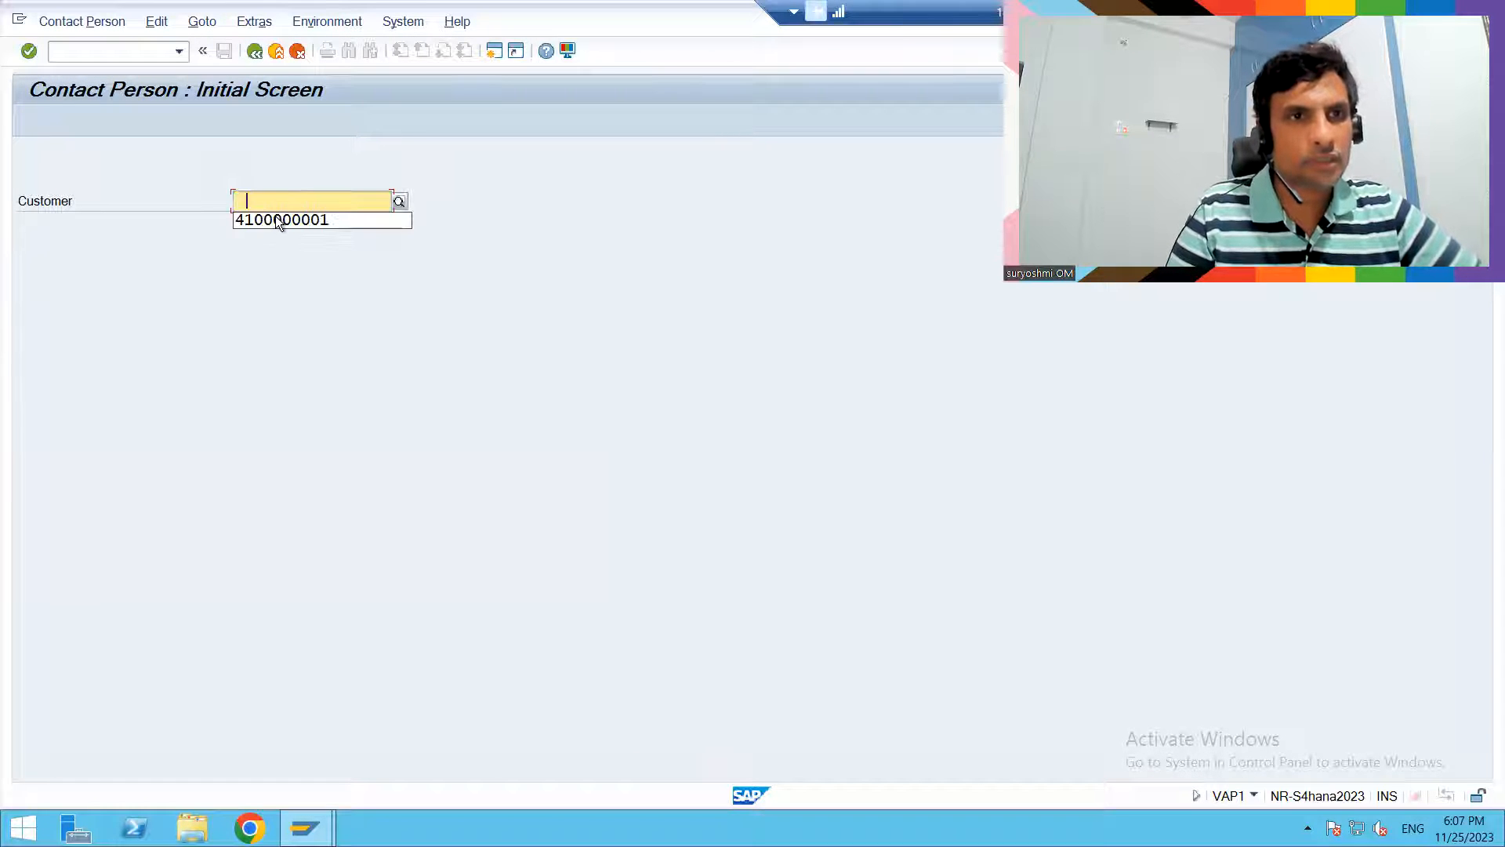
pyautogui.click(275, 223)
pyautogui.press('BackSpace')
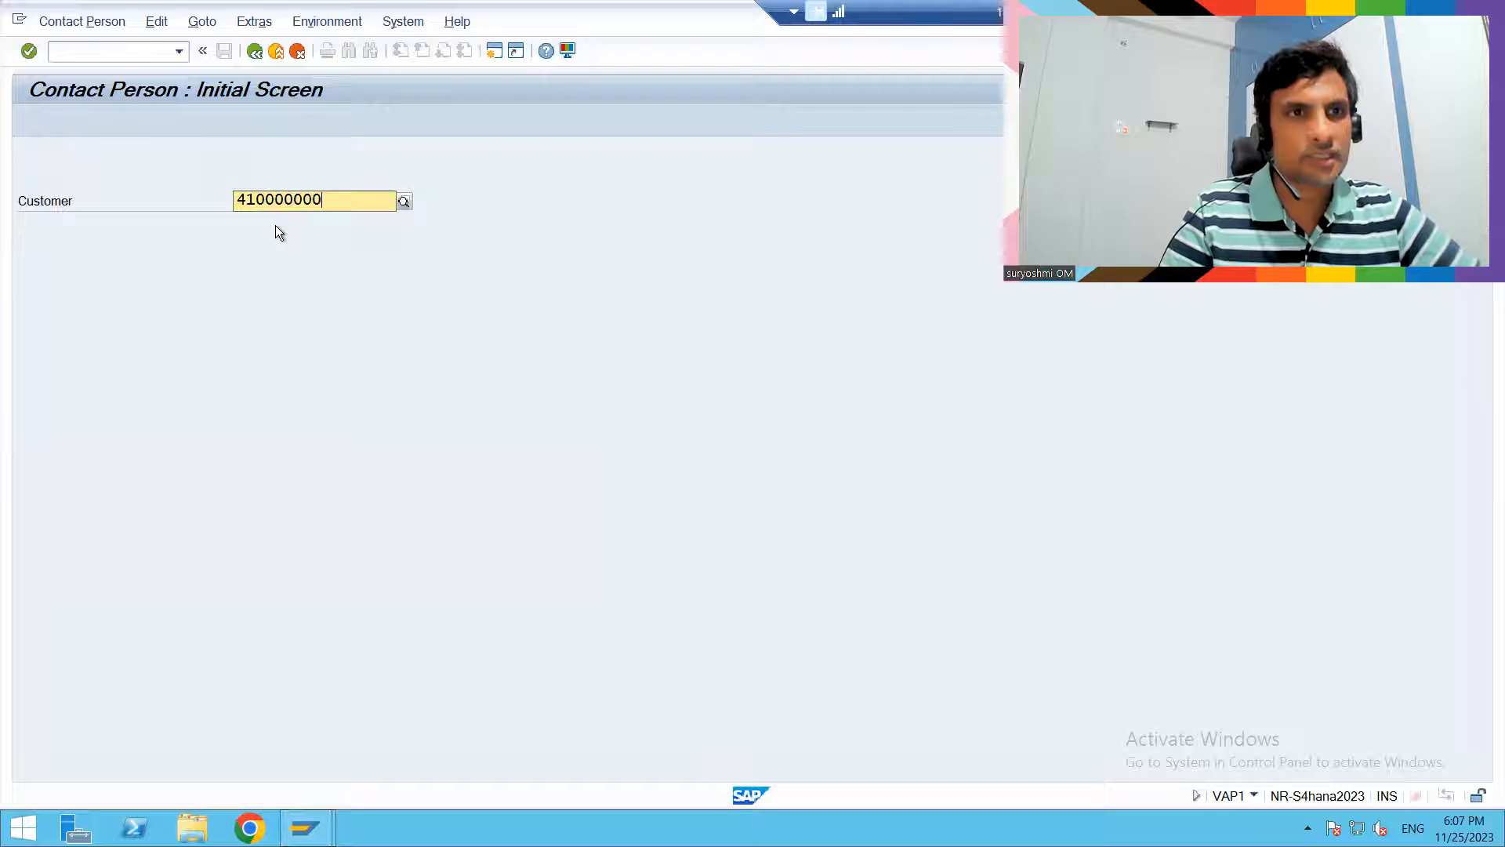
pyautogui.write('14')
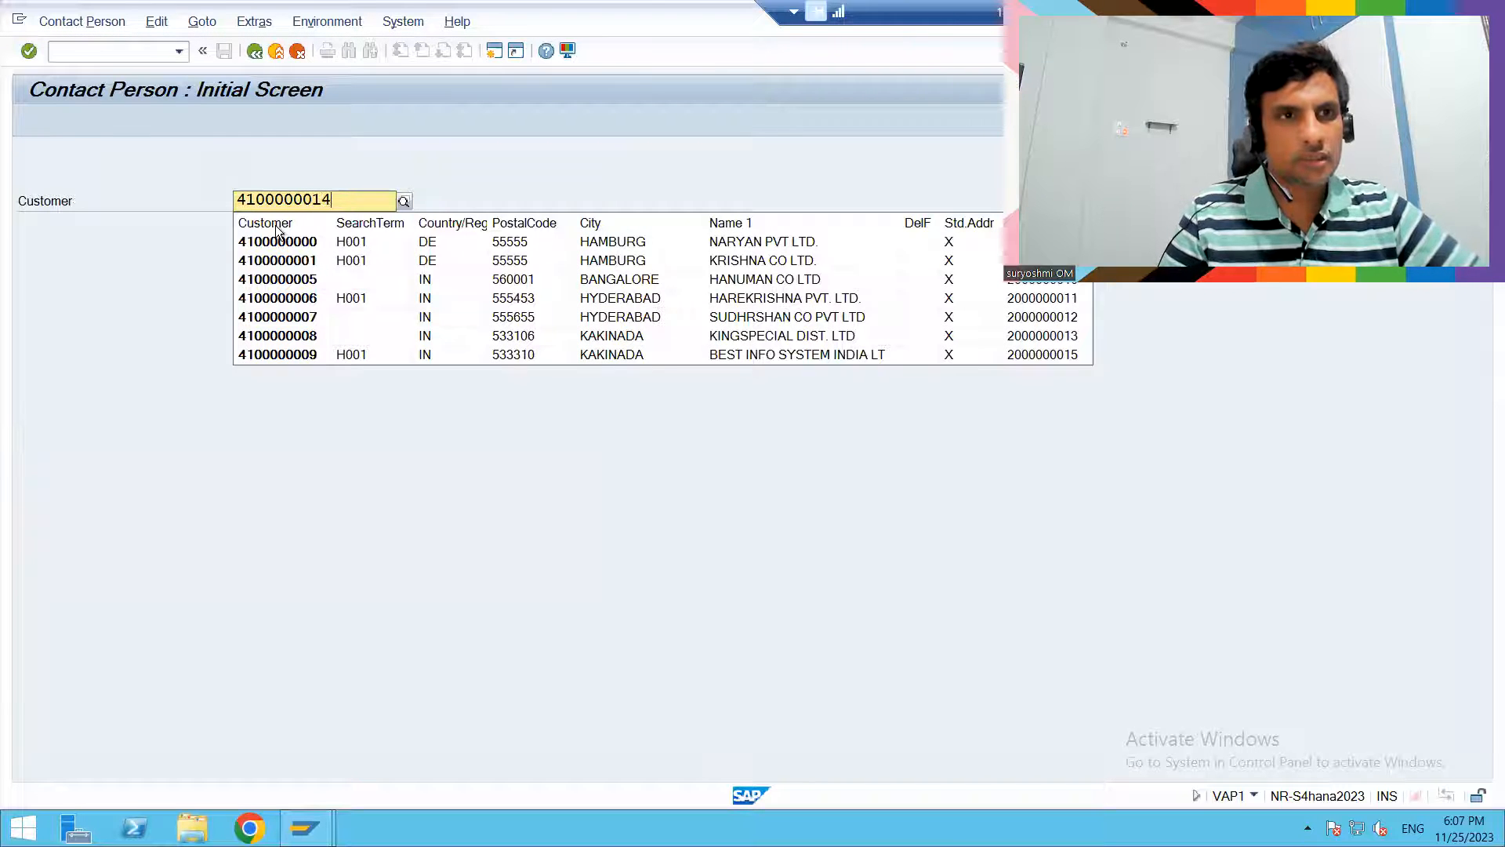
pyautogui.press('BackSpace')
pyautogui.write('5')
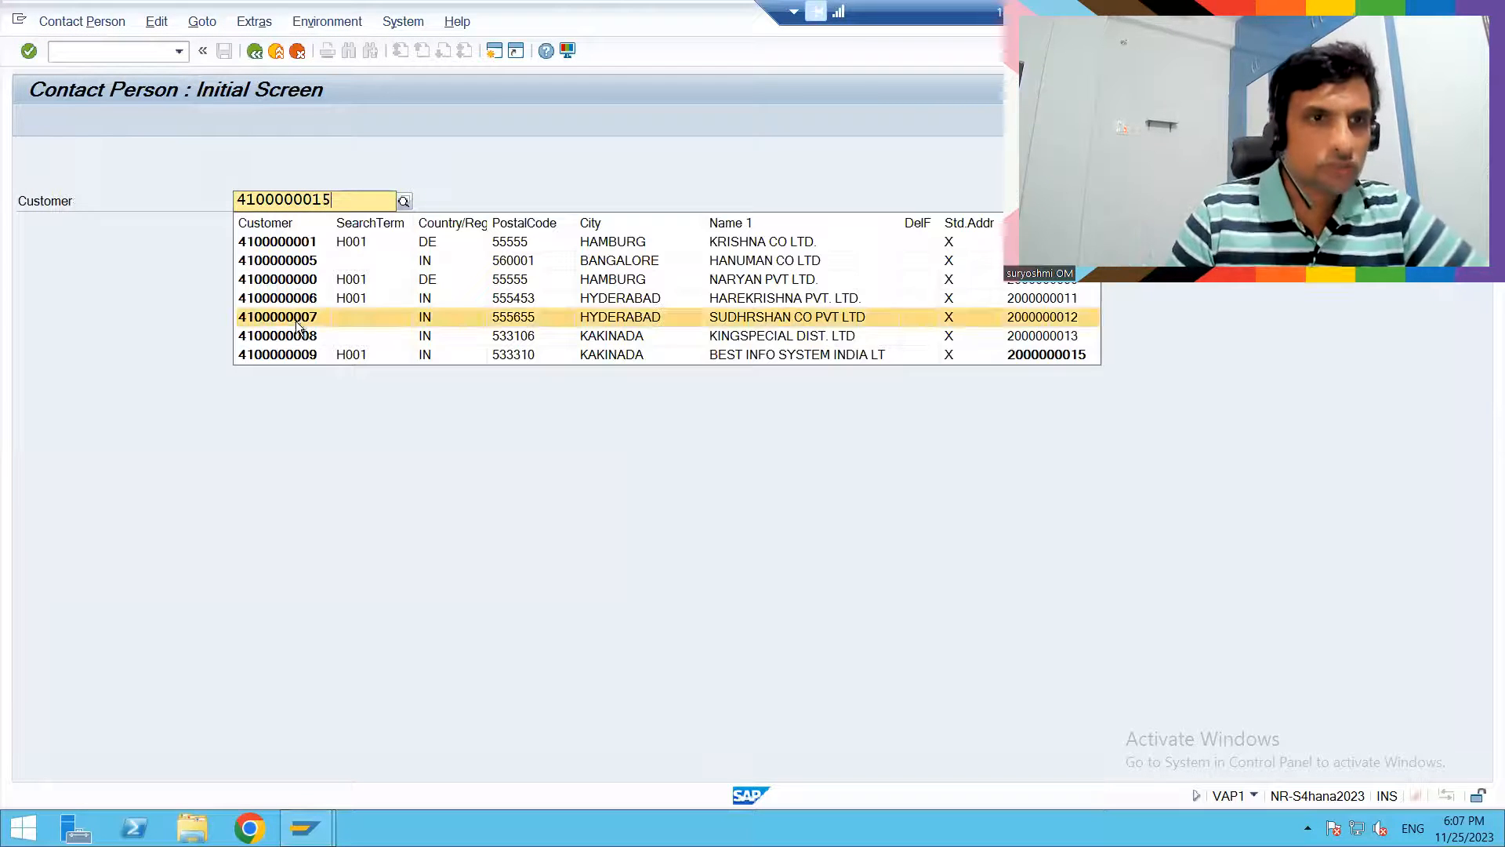
pyautogui.click(294, 357)
pyautogui.press('Return')
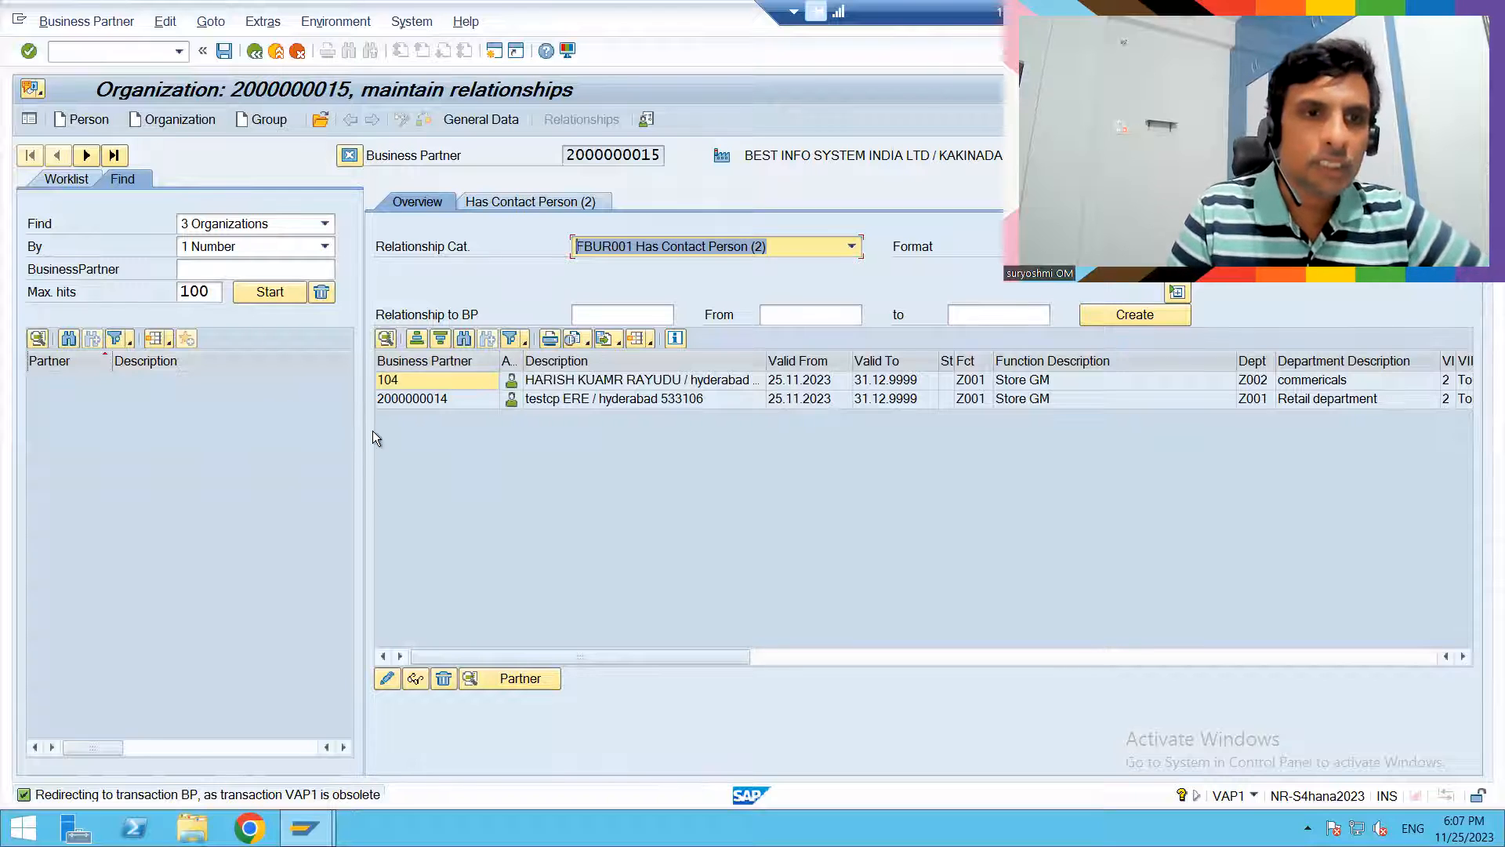
pyautogui.click(254, 55)
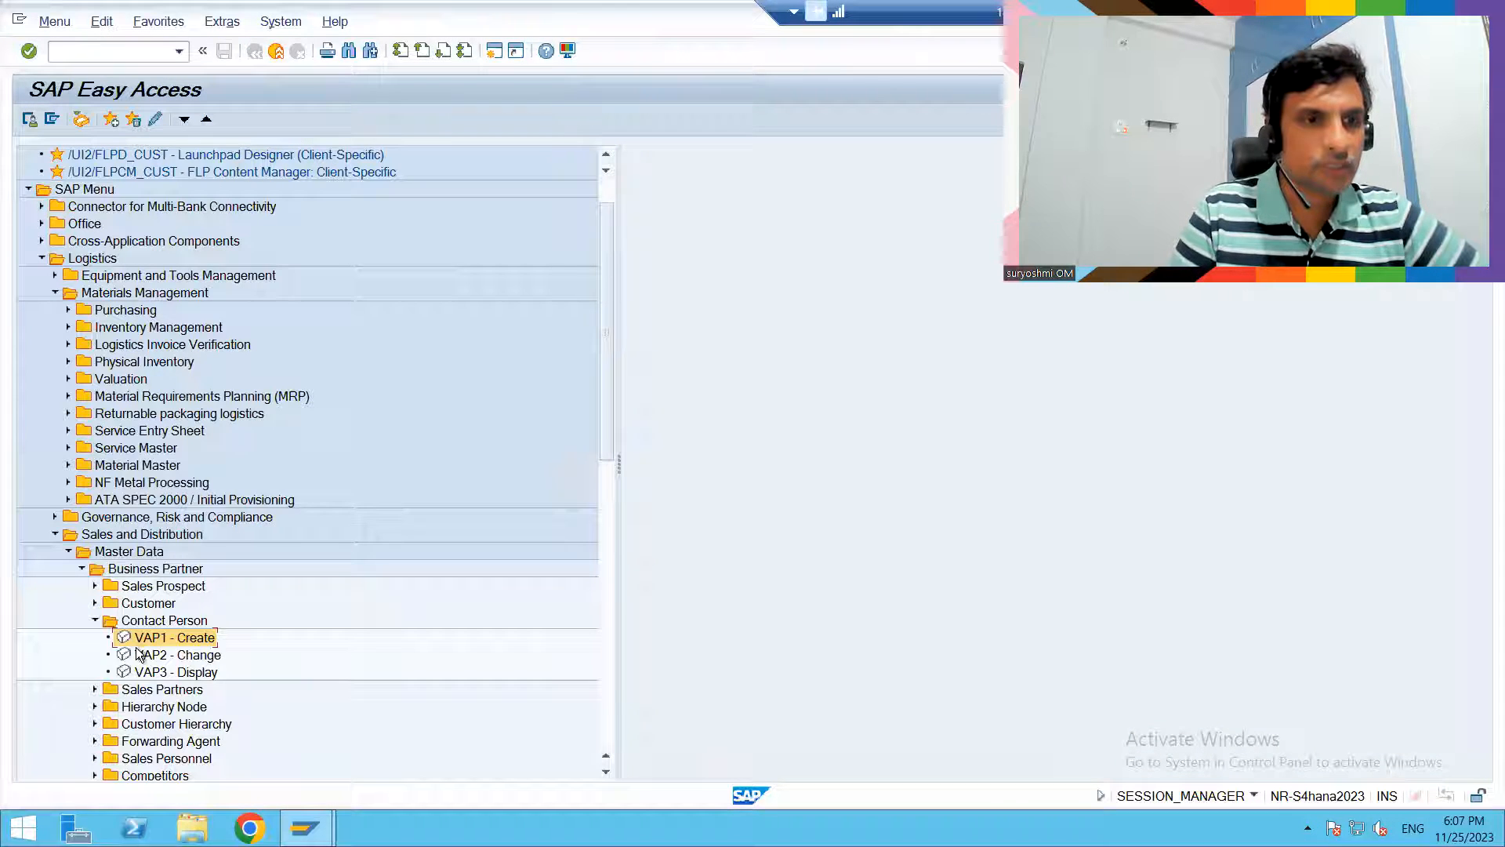
# - Open VAP1 - Create again and load customer SUDHRSHAN CO PVT LTD by its customer number
pyautogui.doubleClick(134, 637)
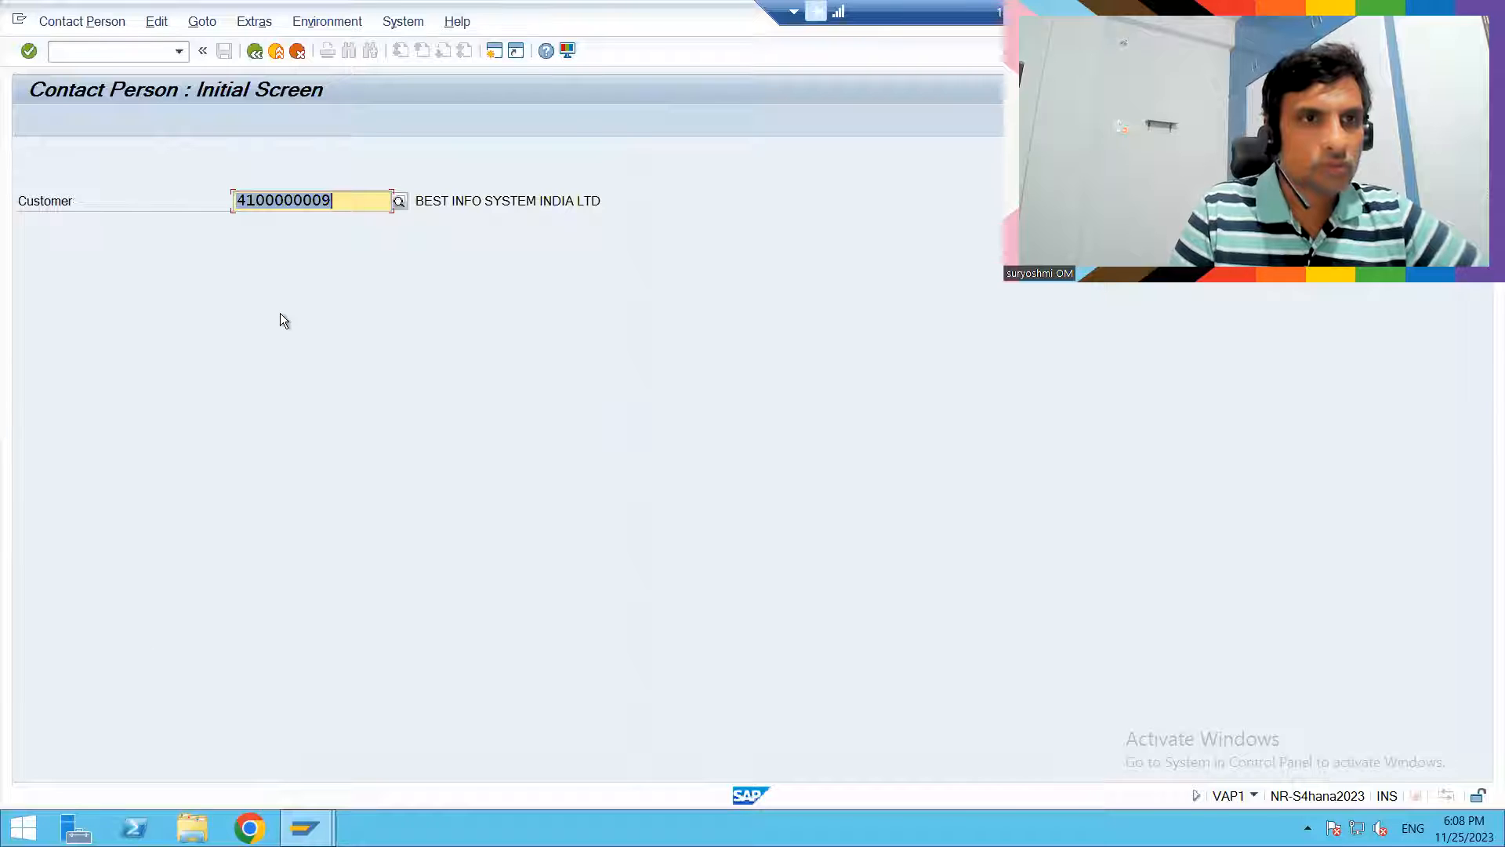
pyautogui.click(345, 196)
pyautogui.press('BackSpace')
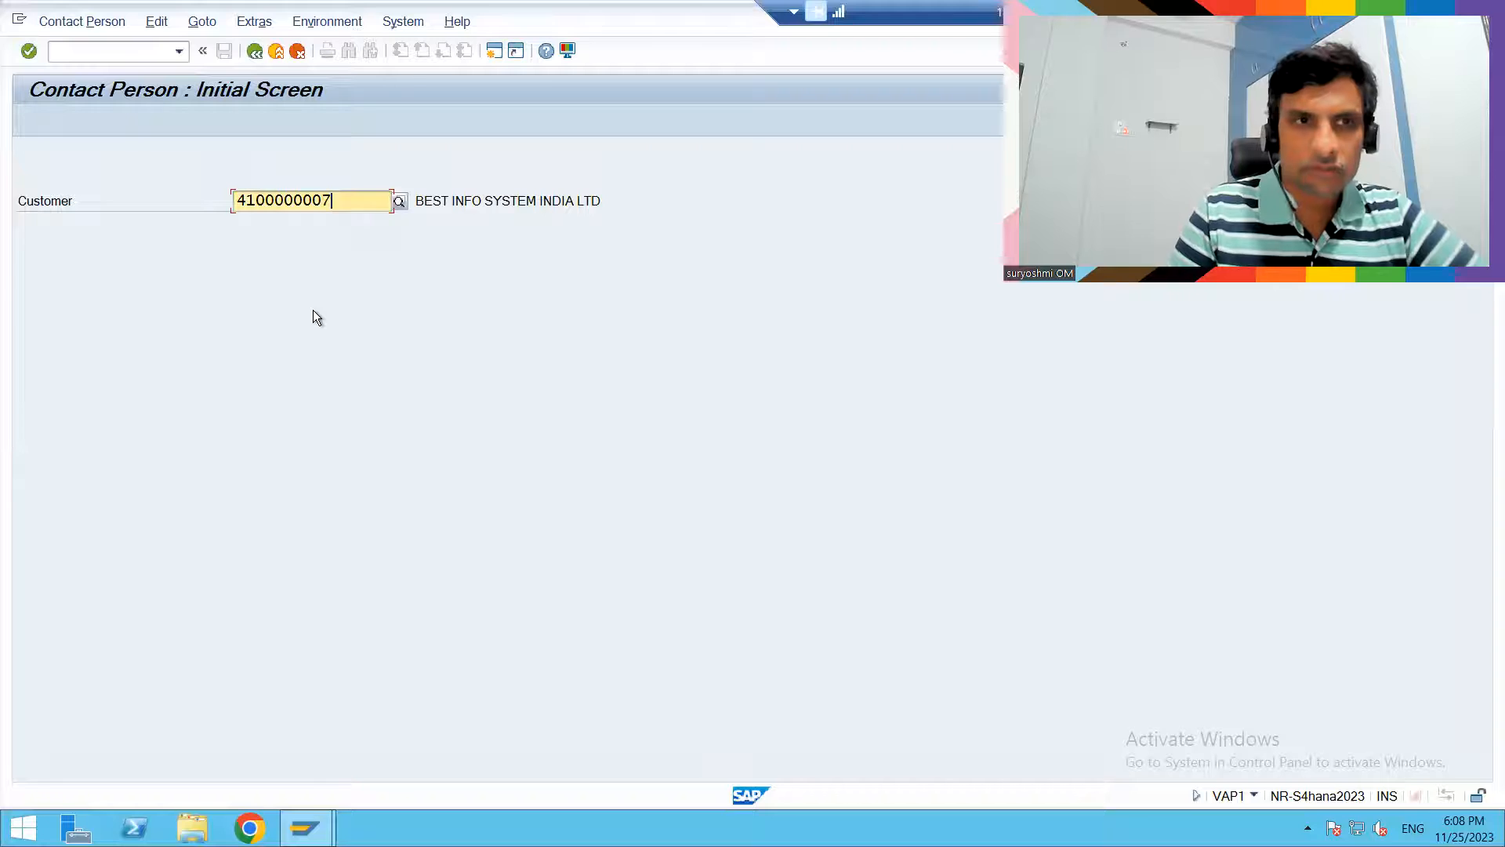
pyautogui.press('Return')
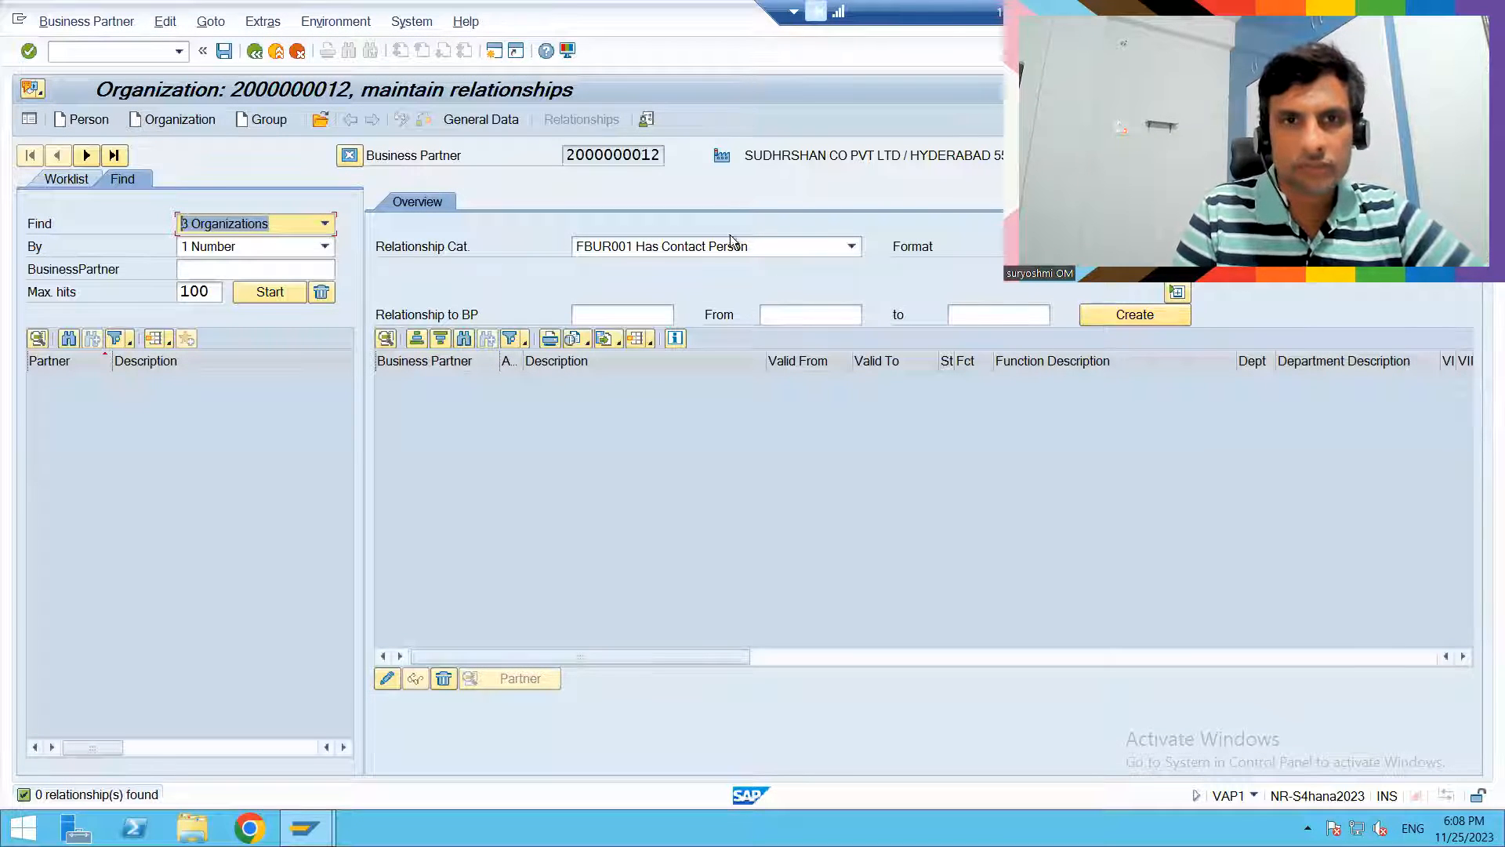
# - Relate the existing contact person to SUDHRSHAN CO PVT LTD as Has Contact Person with VIP 2 and department Z001, save, and go back
pyautogui.click(773, 246)
pyautogui.click(773, 245)
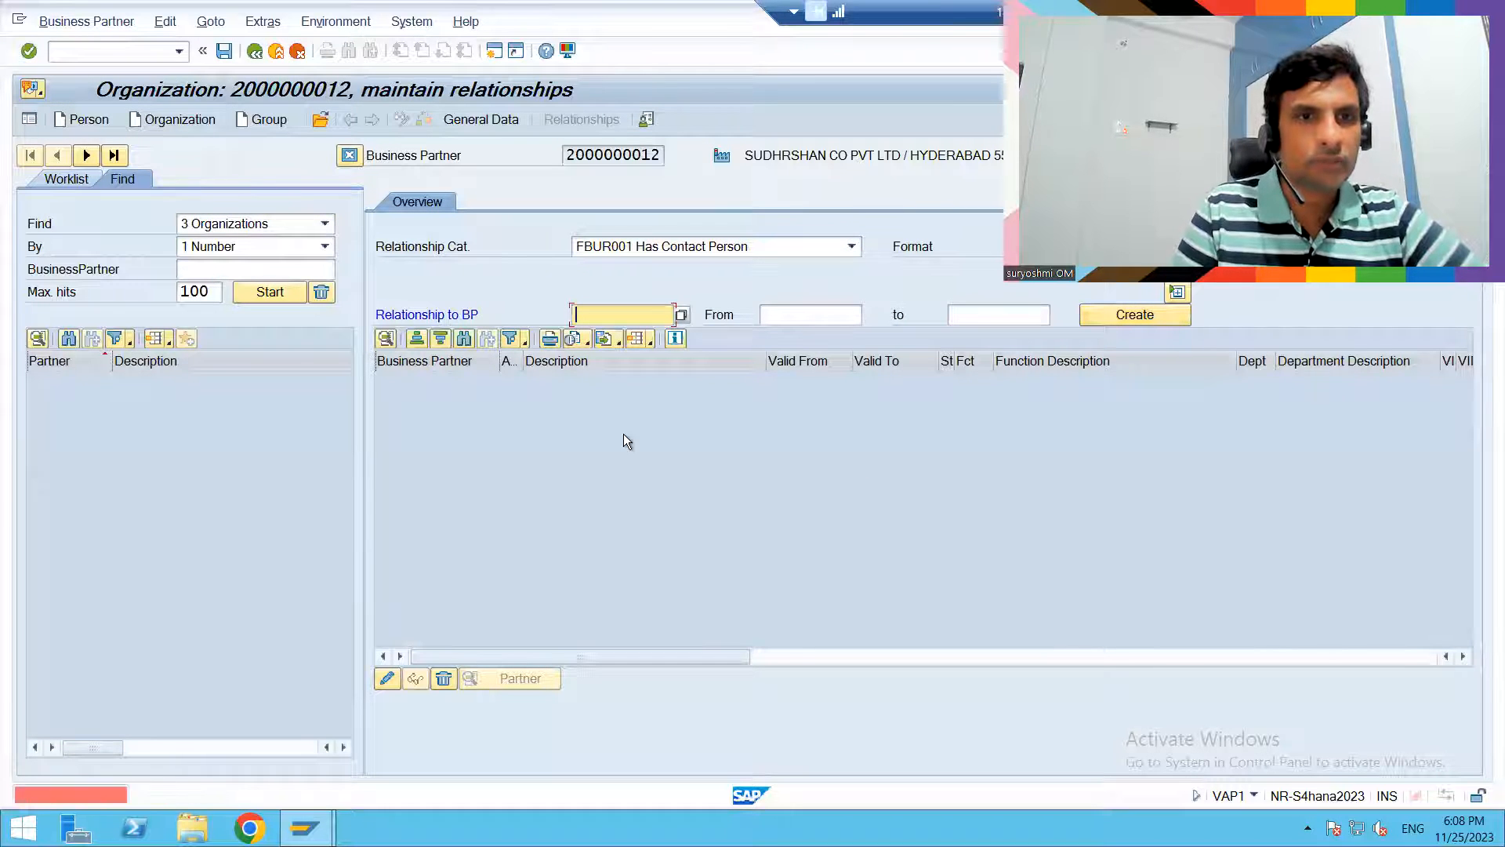
pyautogui.write('104')
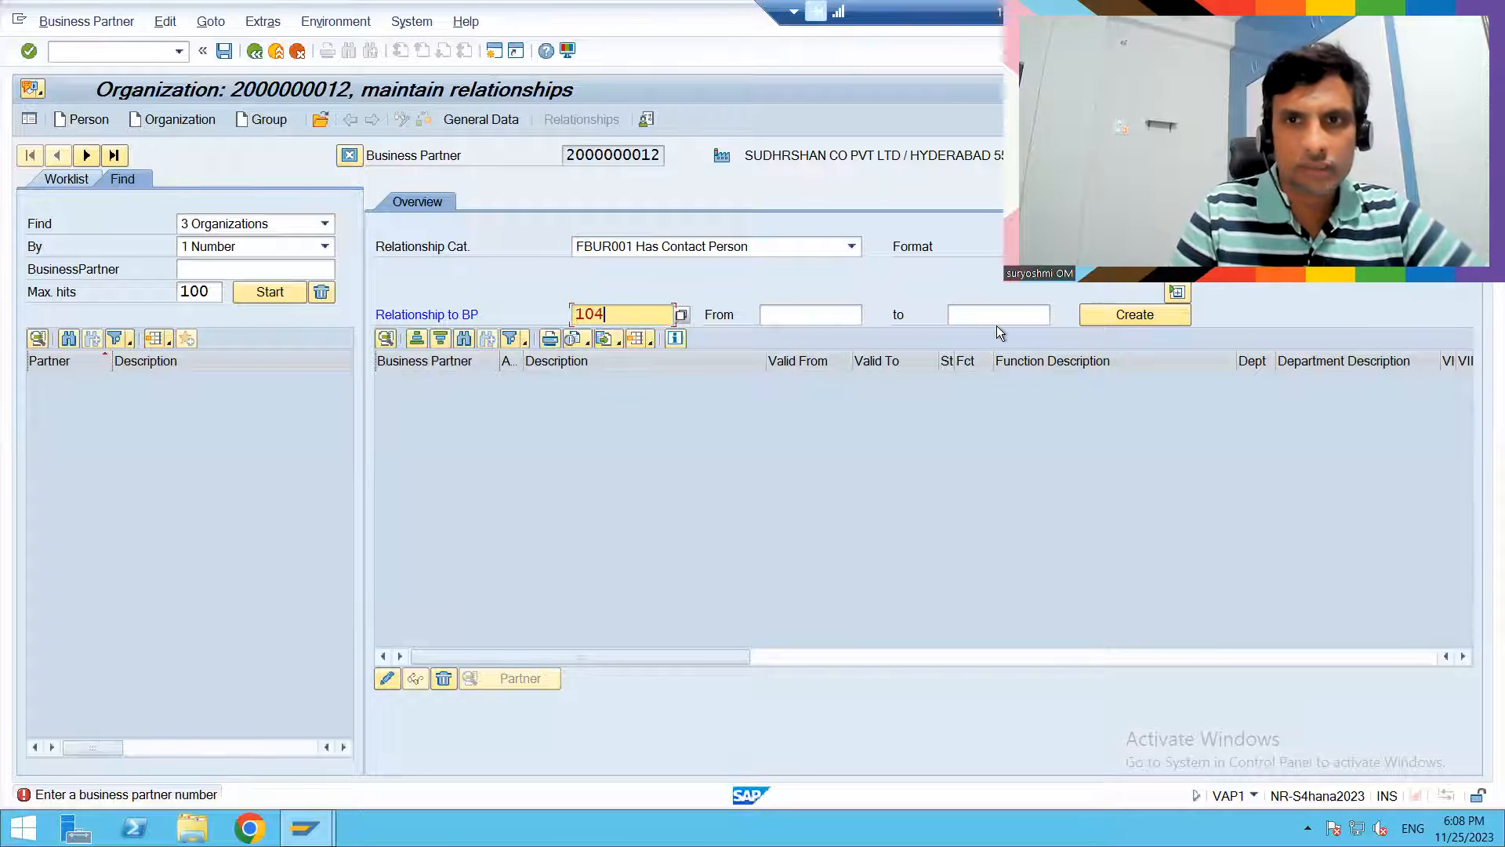
pyautogui.click(1108, 313)
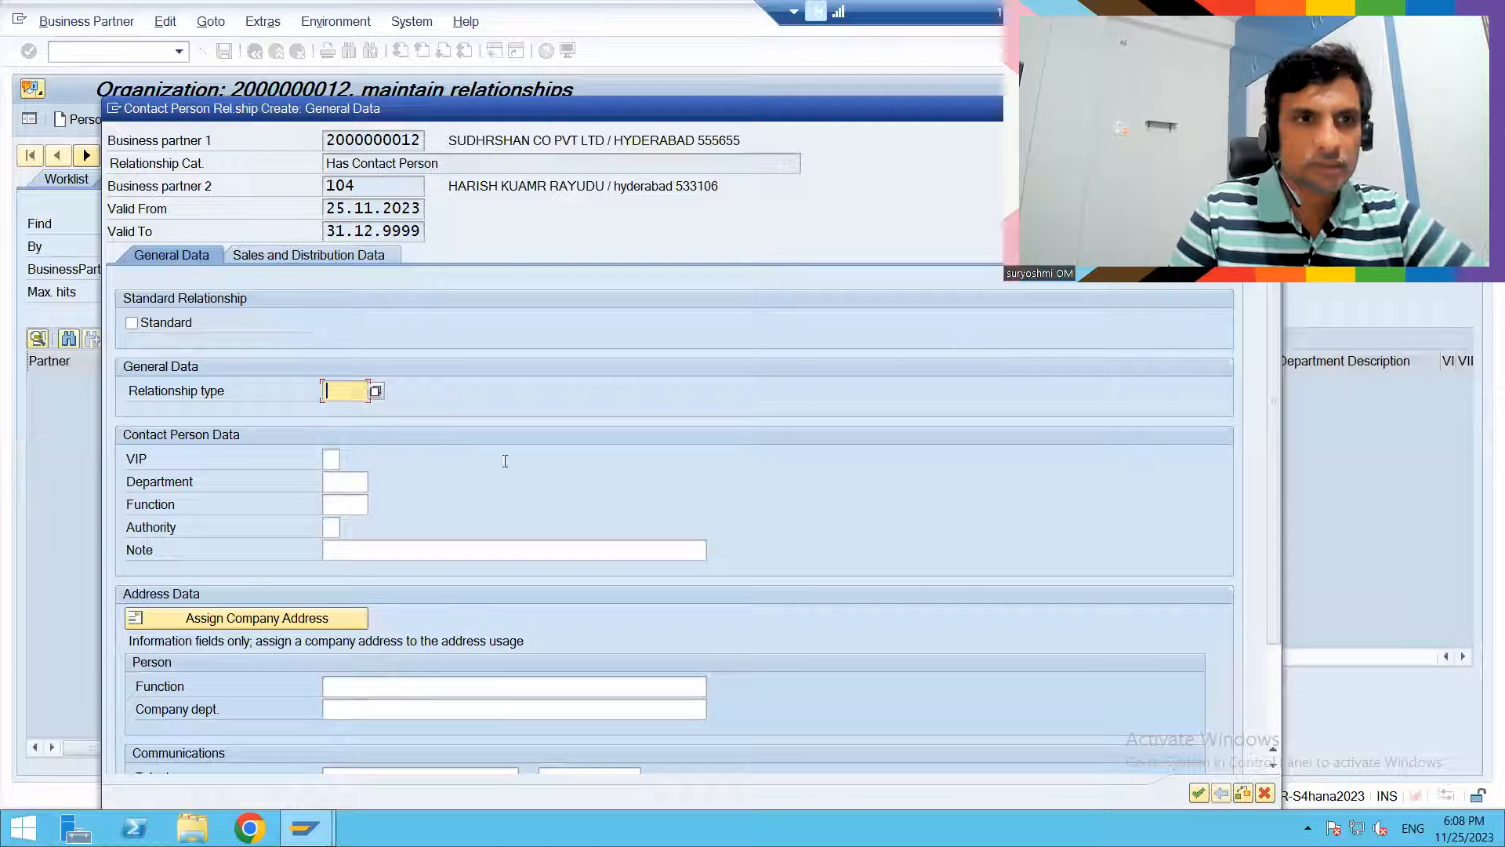
pyautogui.click(330, 460)
pyautogui.write('2')
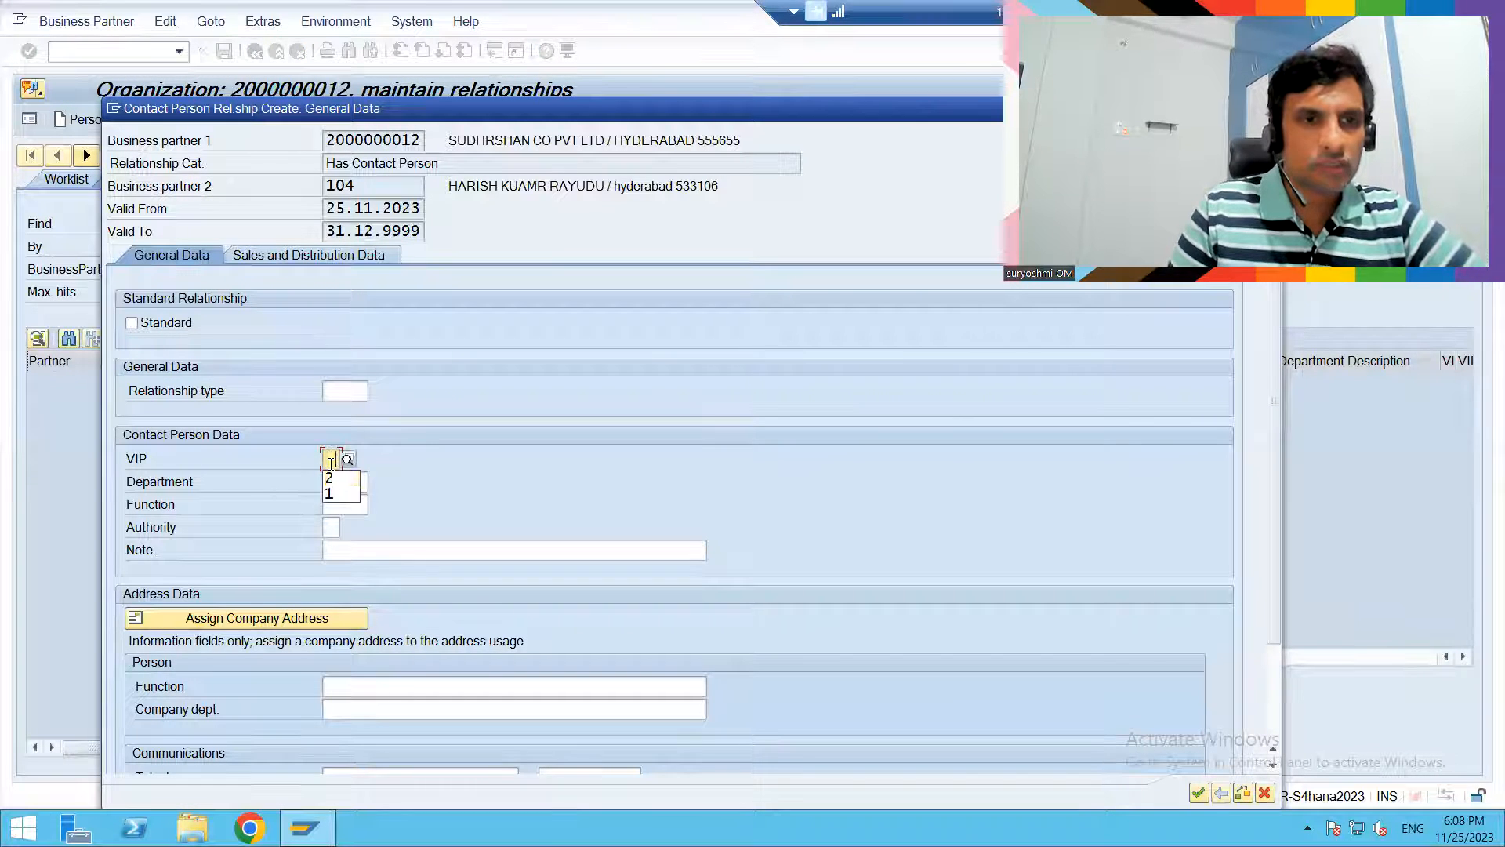
pyautogui.press('Tab')
pyautogui.press('Return')
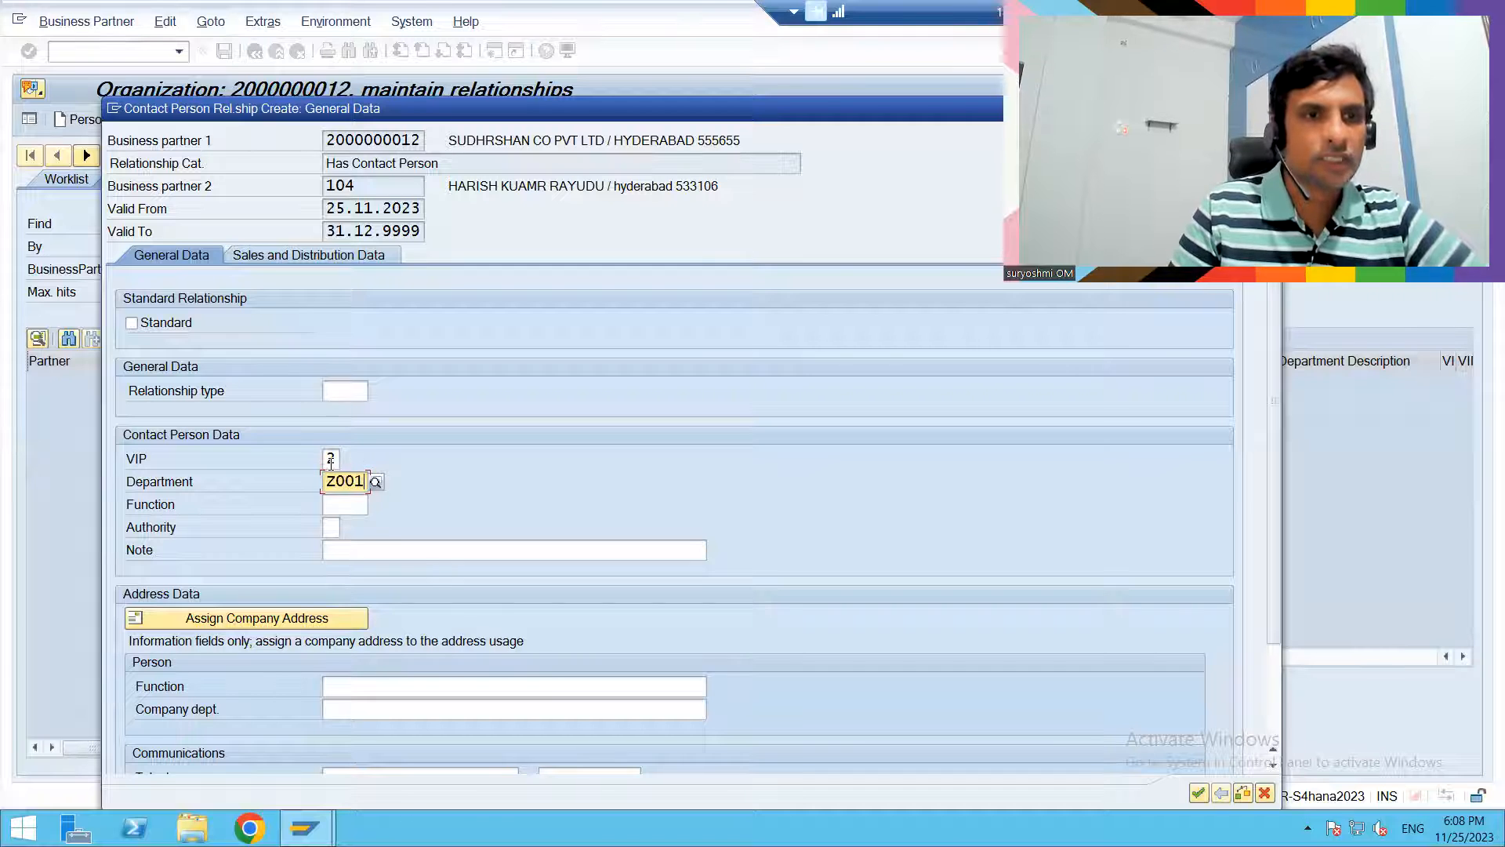
pyautogui.press('Return')
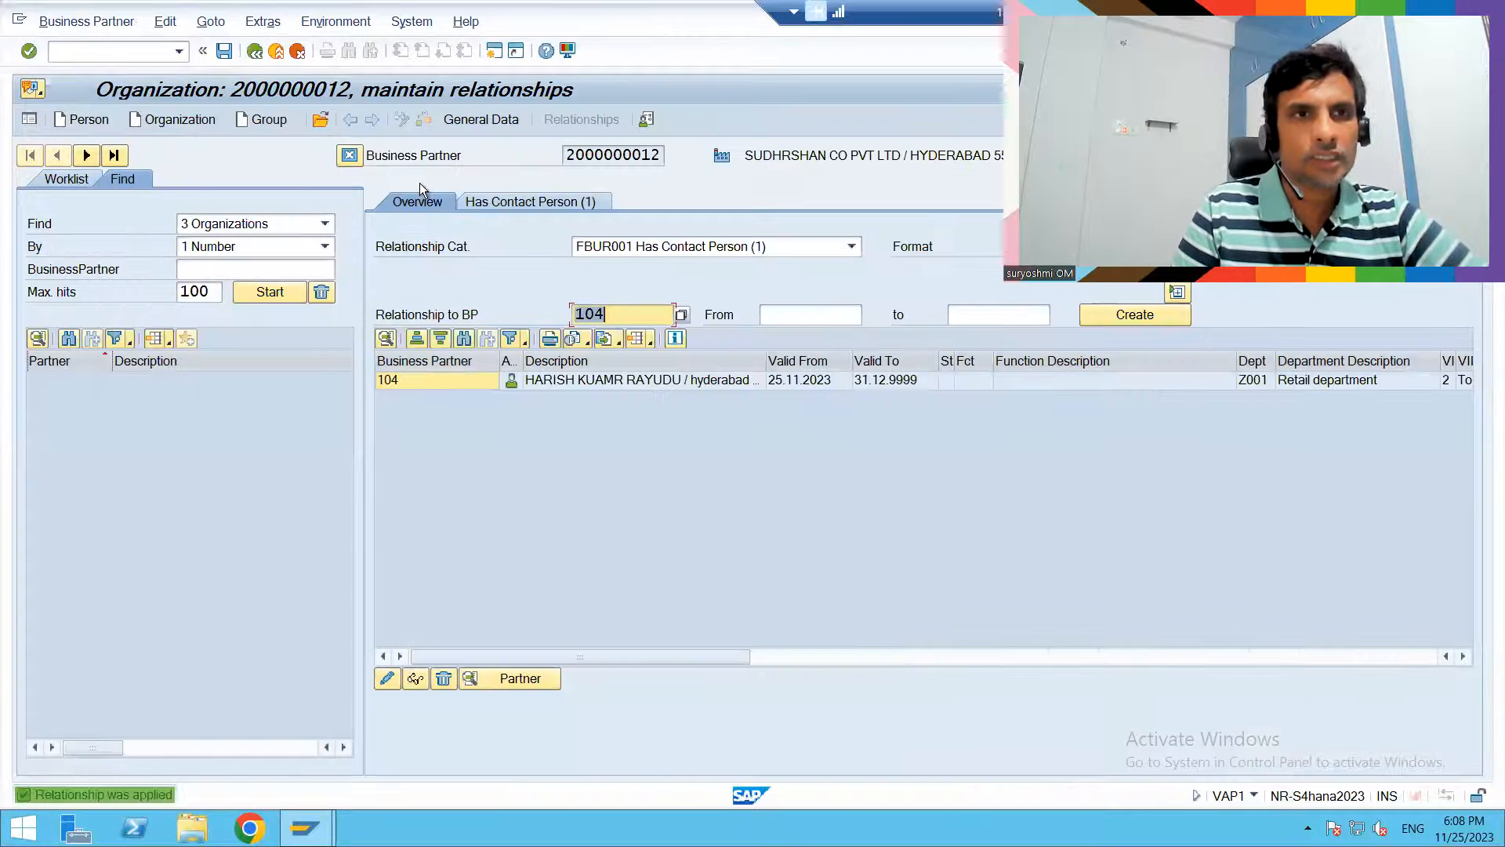
pyautogui.click(225, 51)
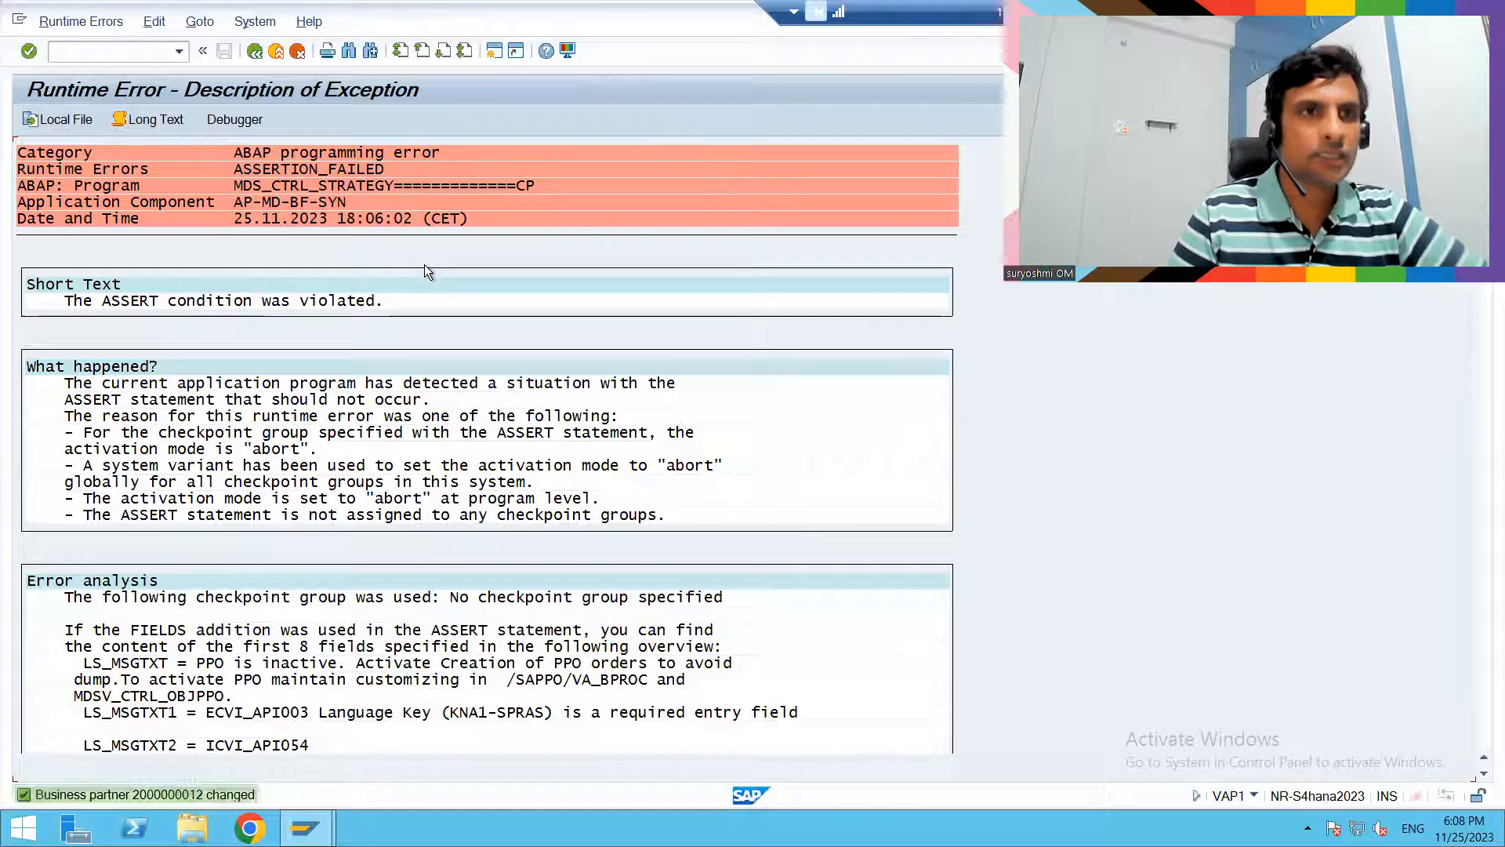
pyautogui.click(258, 52)
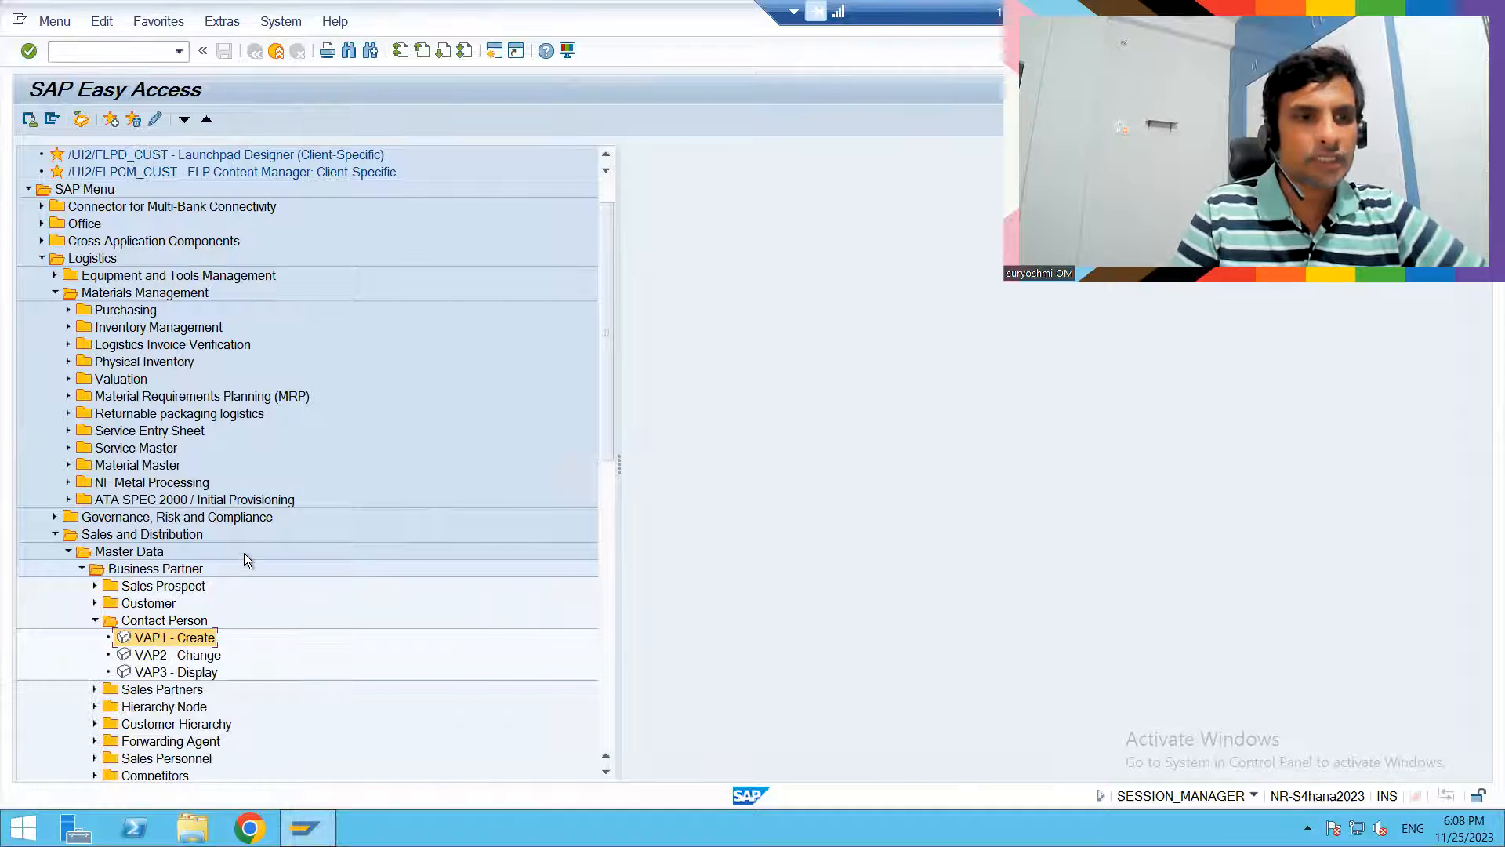
# - Open VAP3 - Display, try to load the prefilled contact person number, and clear the field
pyautogui.doubleClick(144, 671)
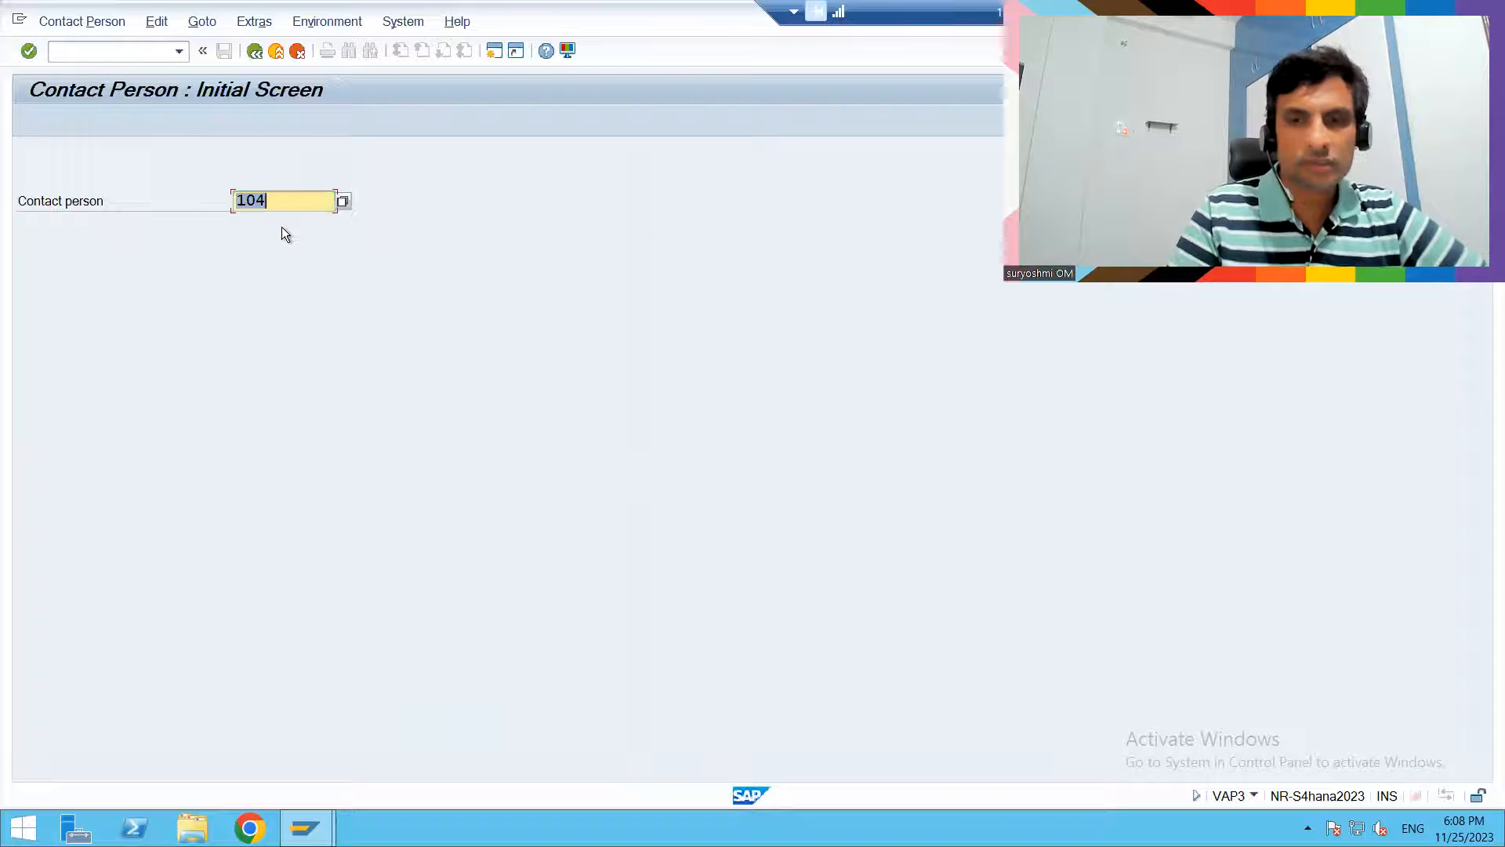
pyautogui.press('Return')
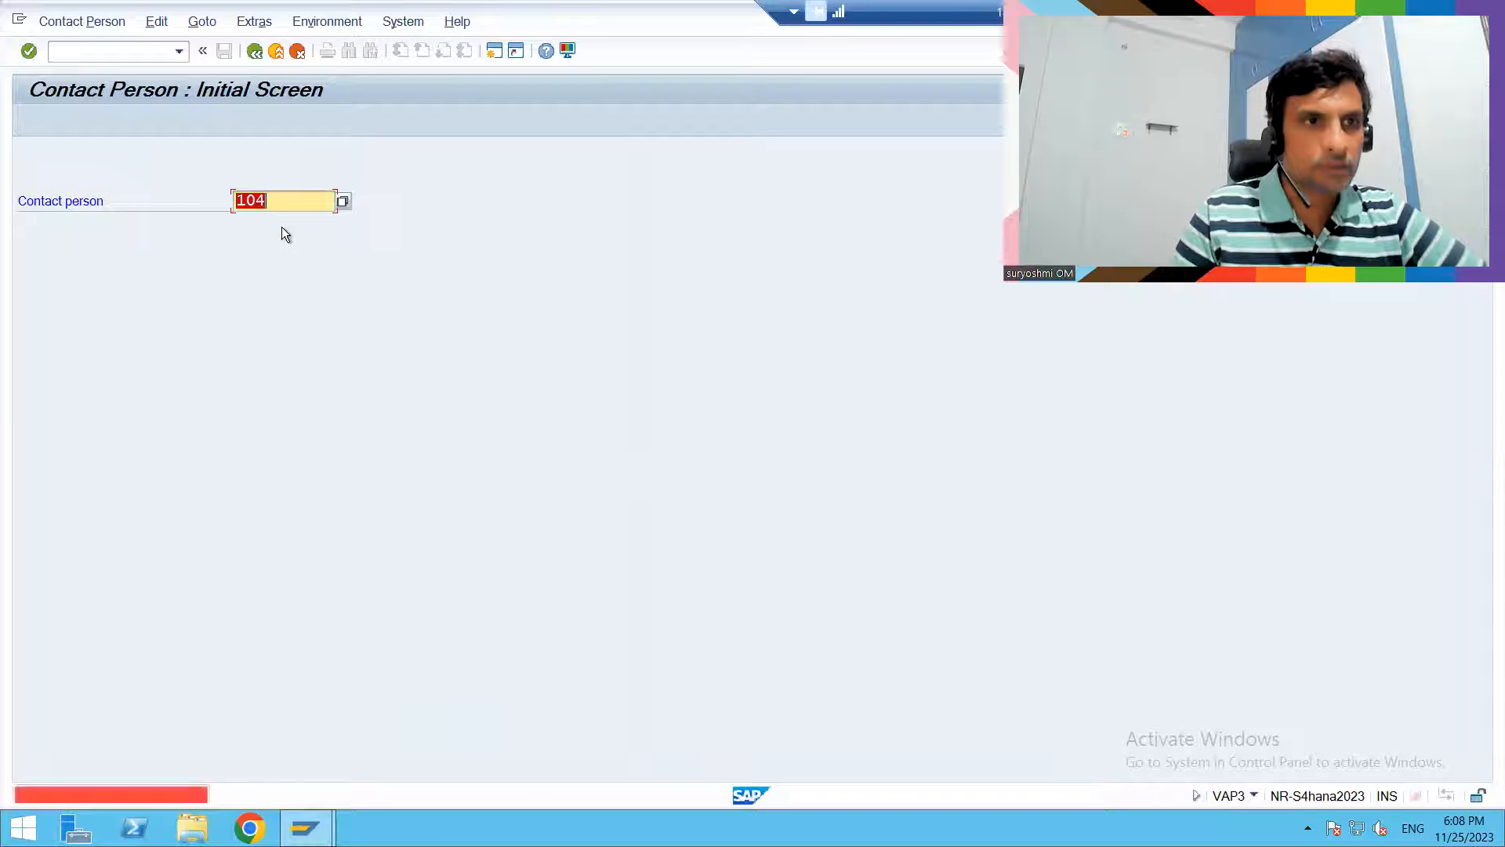
pyautogui.click(279, 194)
pyautogui.press('BackSpace')
pyautogui.press('BackSpace')
pyautogui.press('BackSpace')
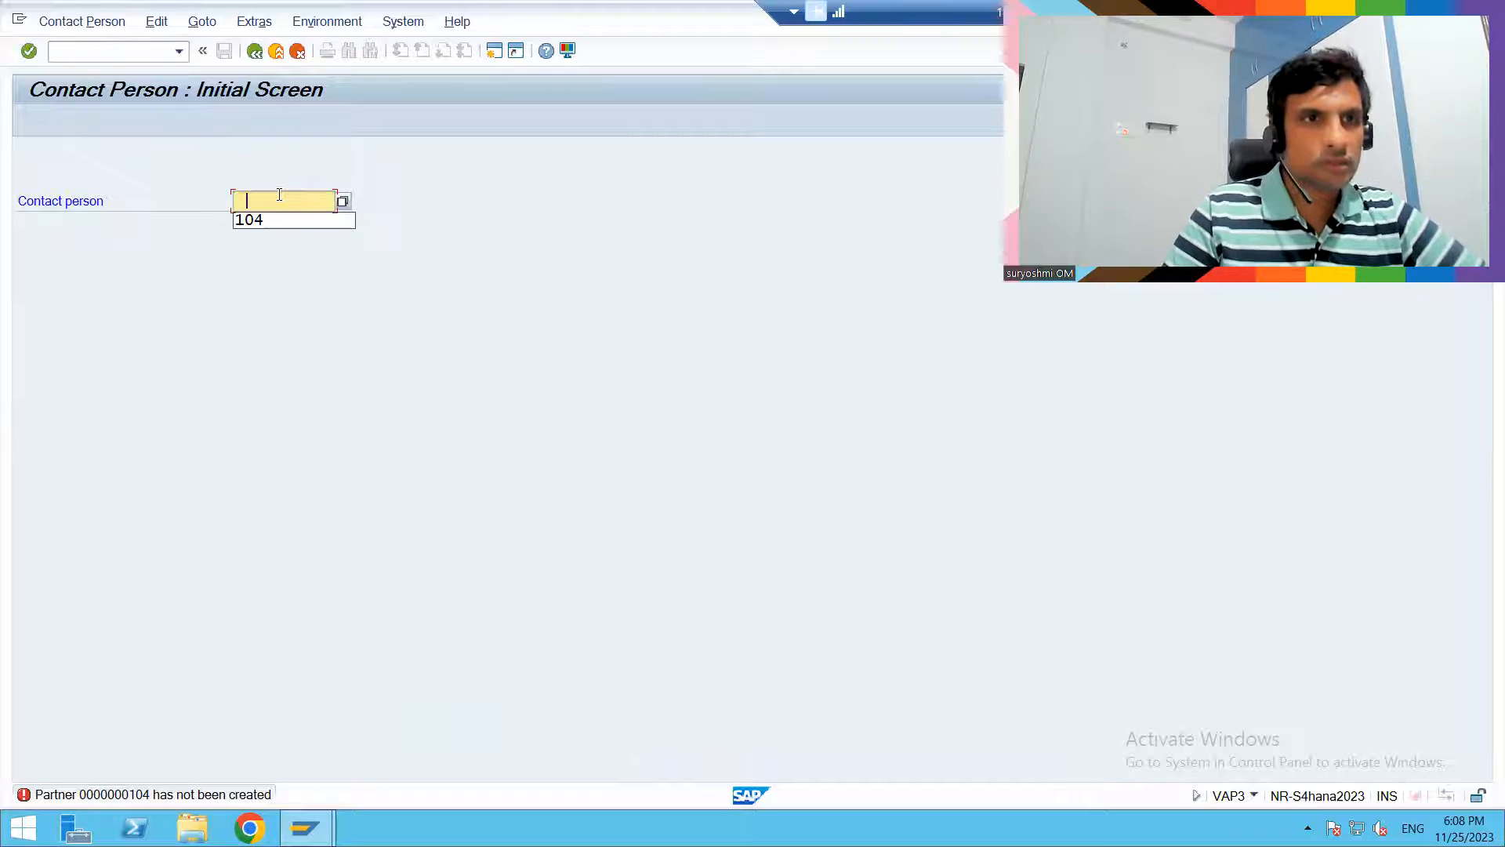
pyautogui.press('BackSpace')
# - Search for contact persons by two different customer numbers, and repeat the search without a customer restriction
pyautogui.click(342, 202)
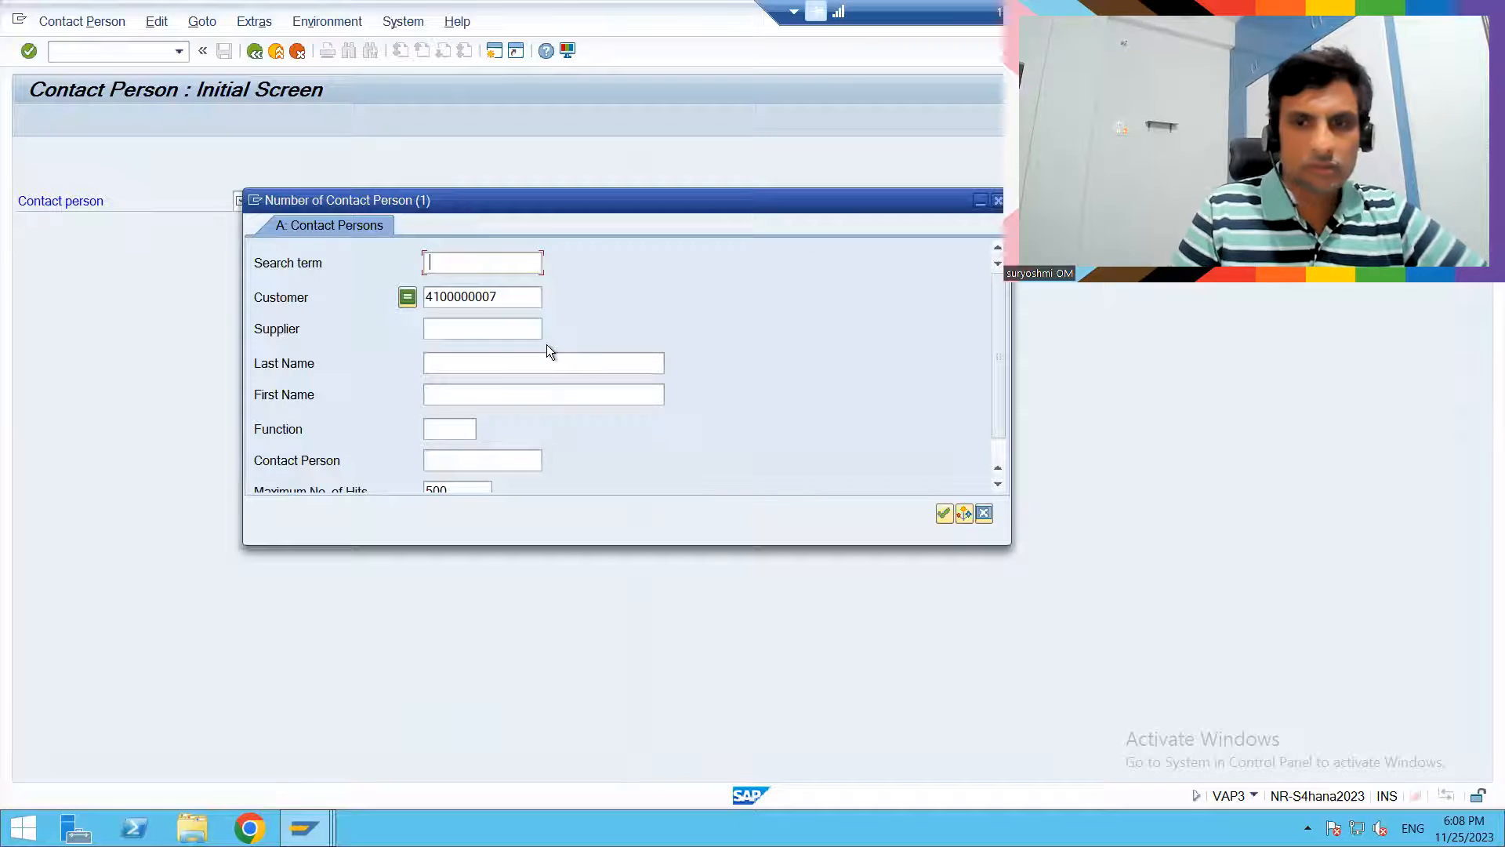
pyautogui.click(511, 295)
pyautogui.press('BackSpace')
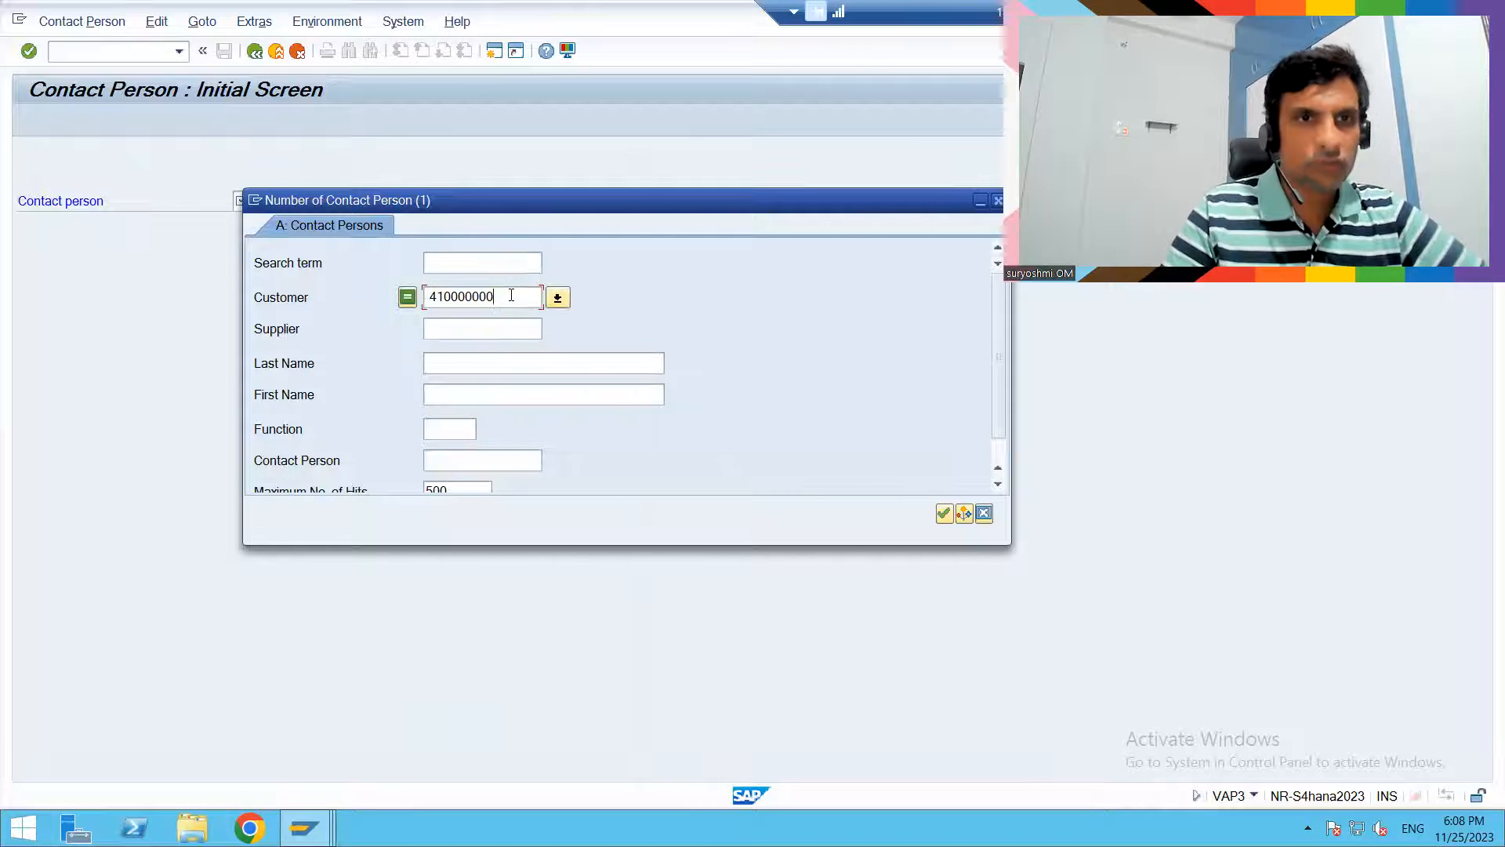
pyautogui.write('15')
pyautogui.press('Return')
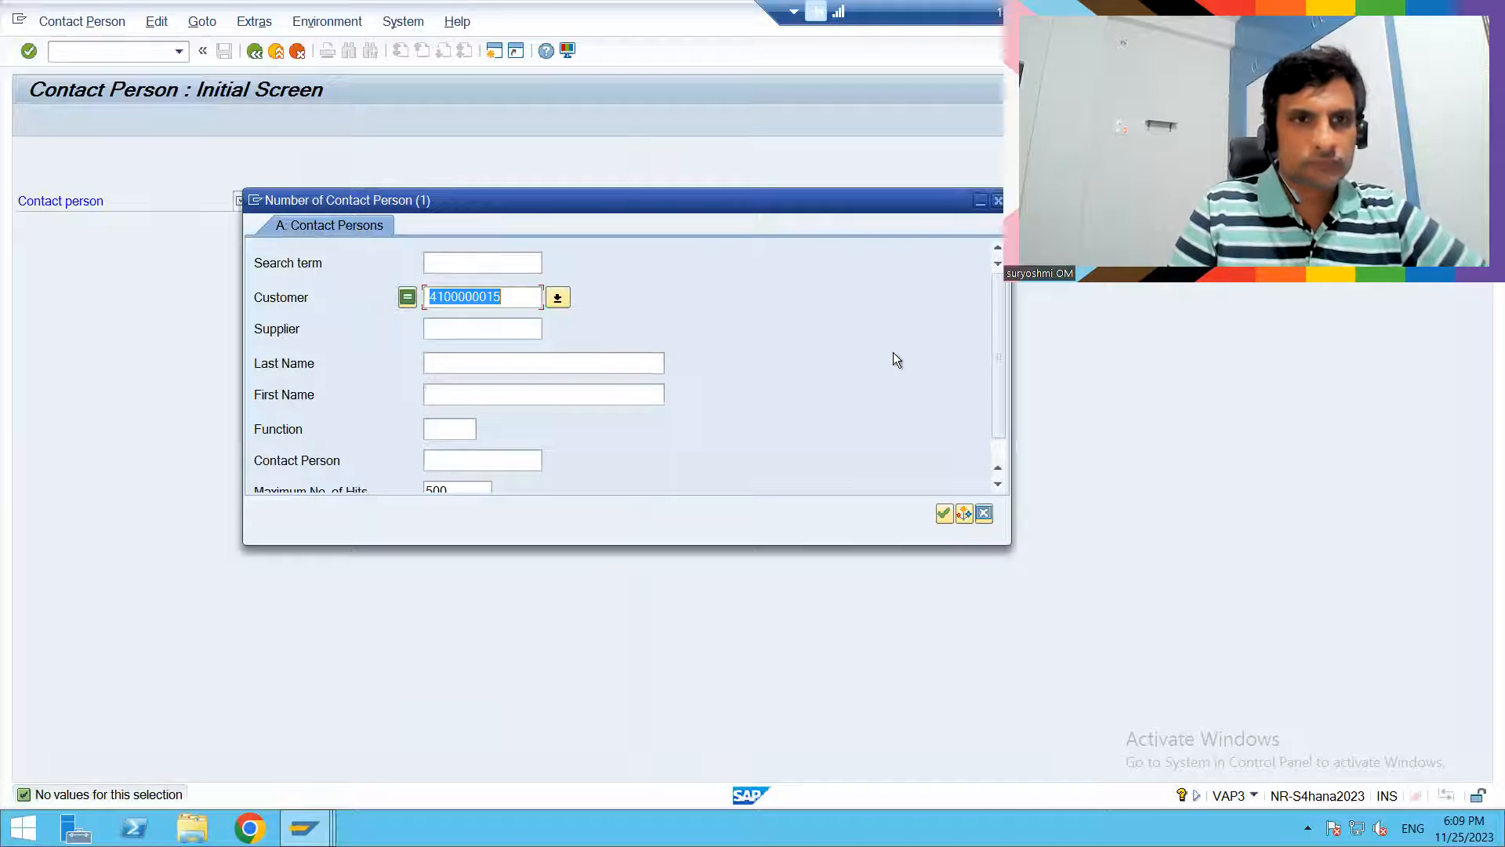
pyautogui.click(521, 301)
pyautogui.press('BackSpace')
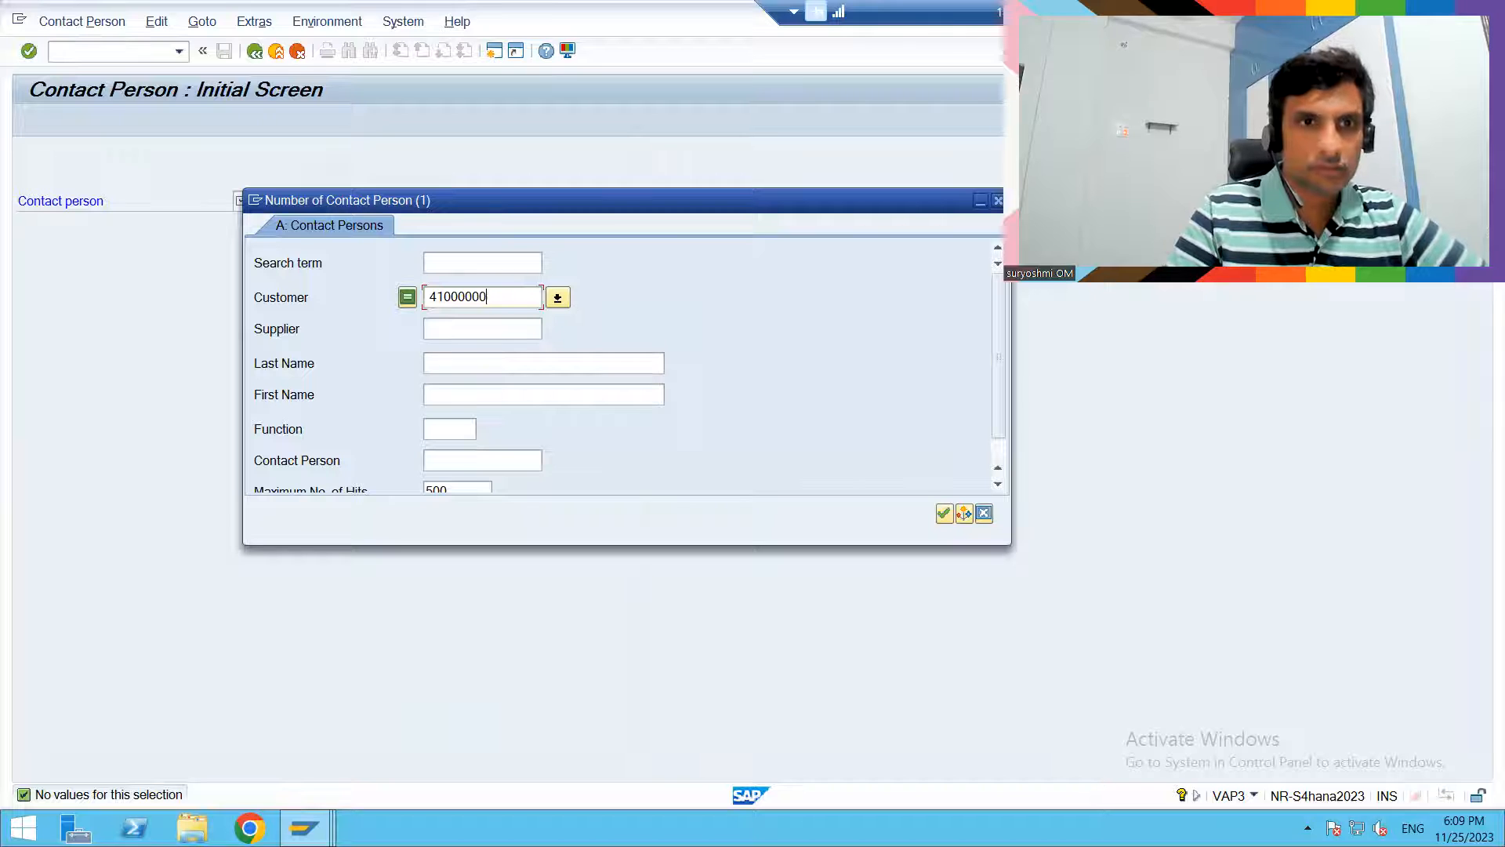
pyautogui.press('Return')
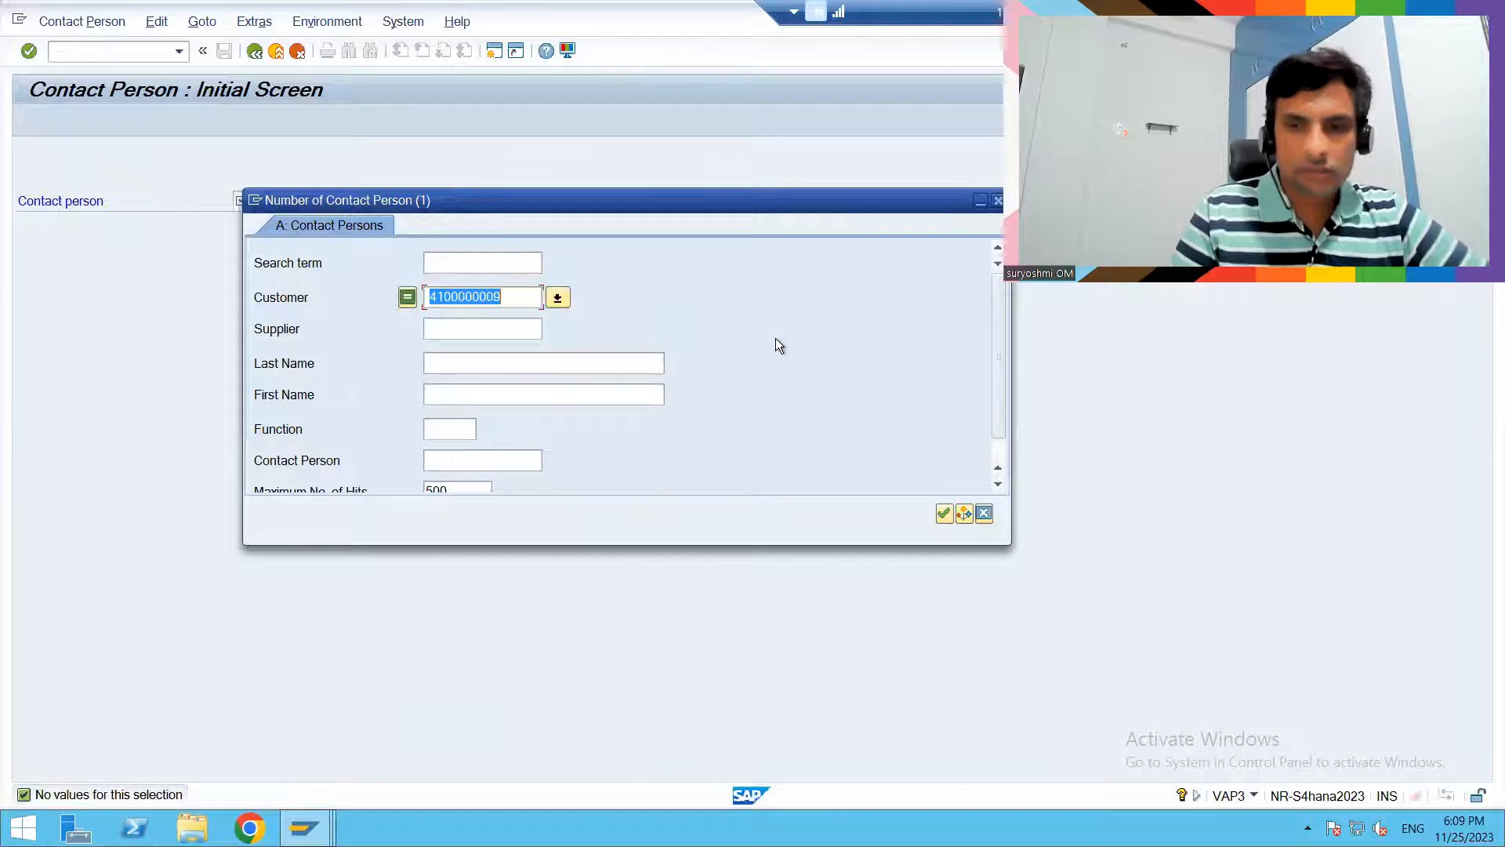
pyautogui.press('BackSpace')
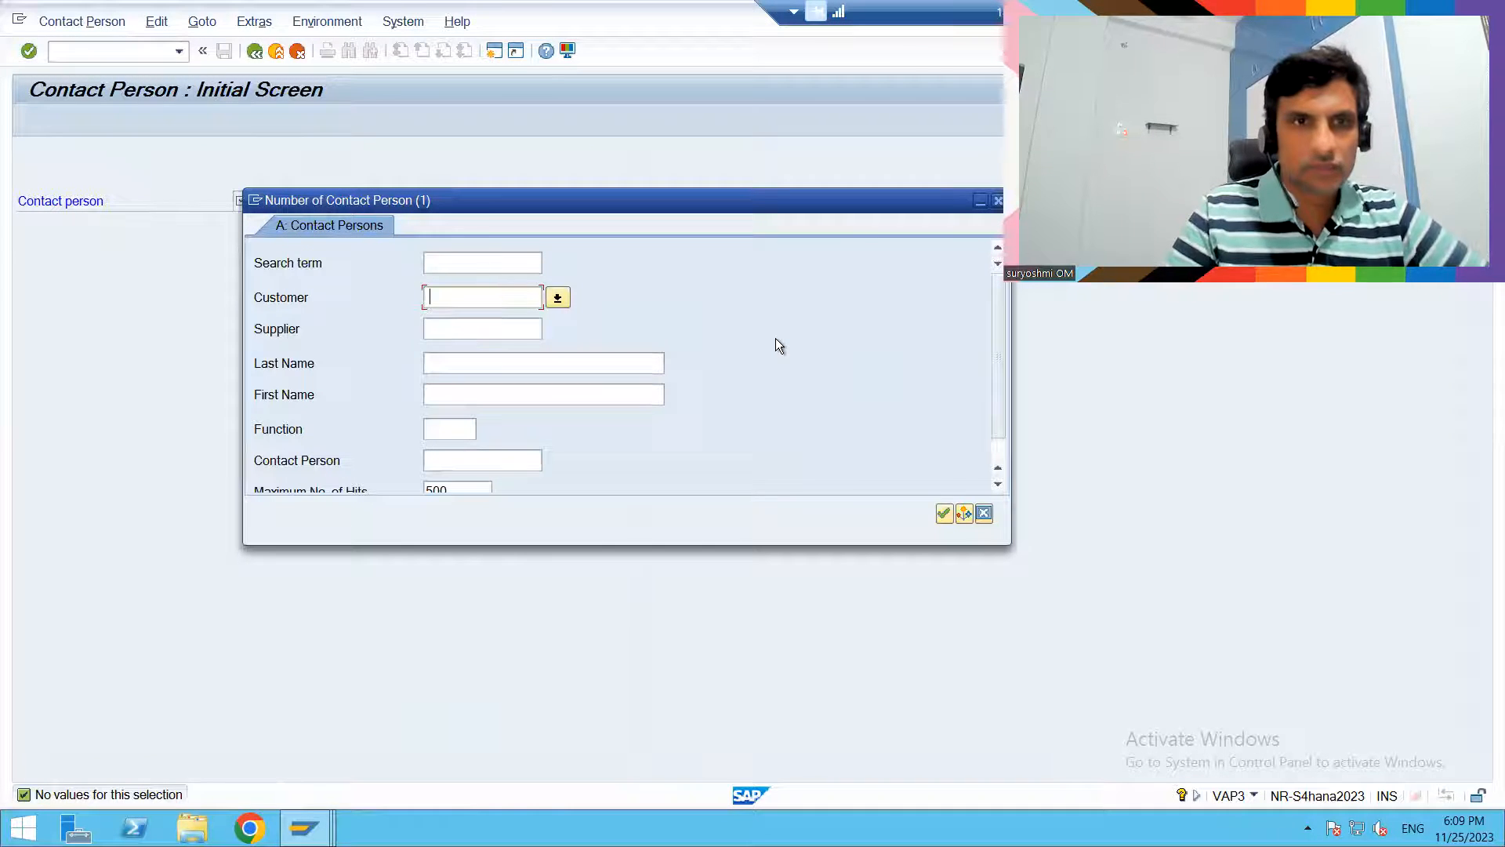
pyautogui.click(944, 511)
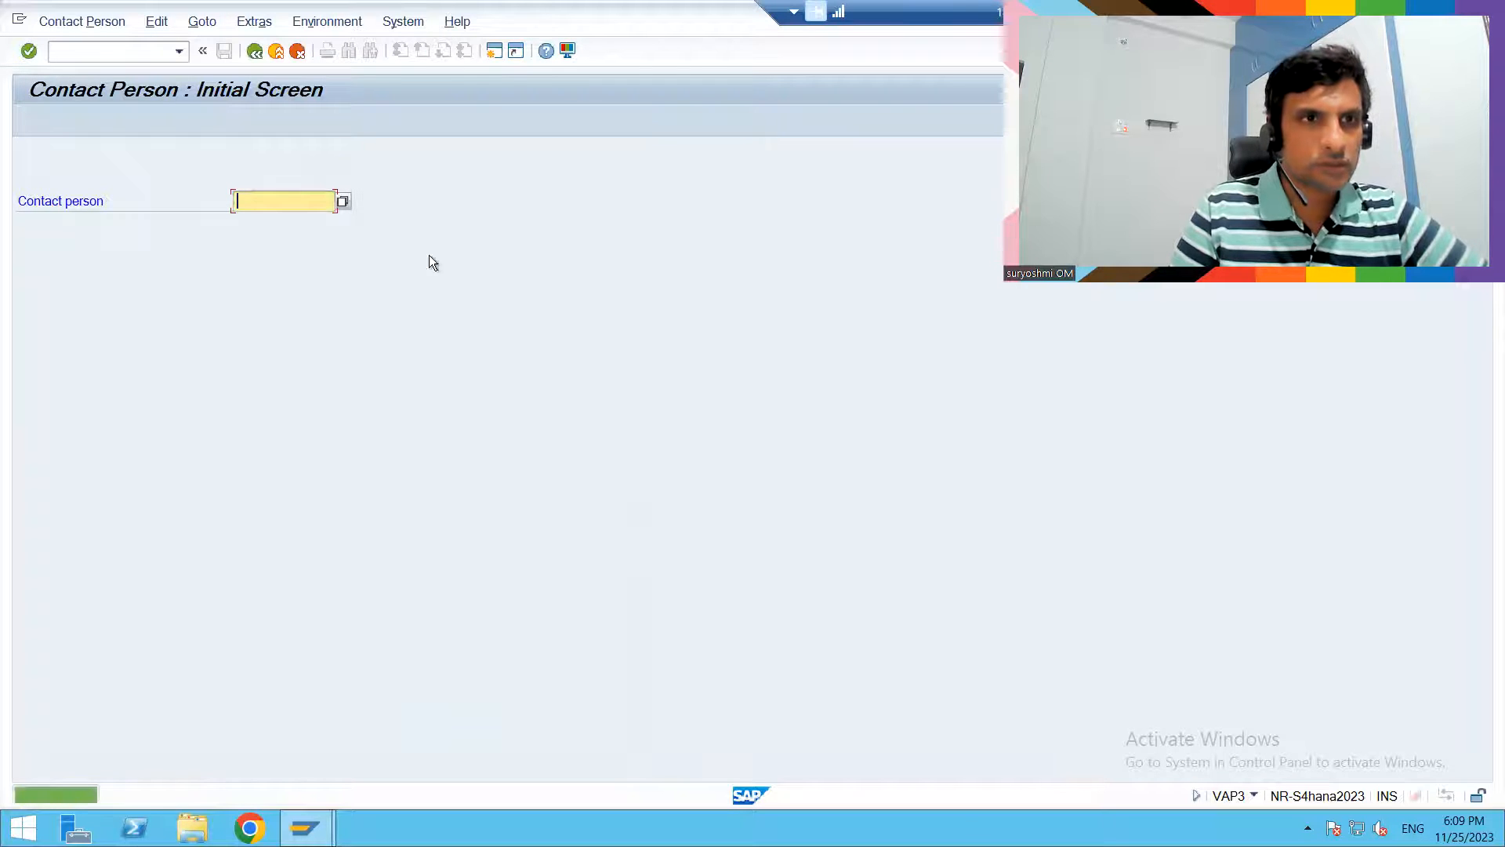
# - Review the restriction fields in the contact person search, close it, and leave VAP3
pyautogui.click(342, 202)
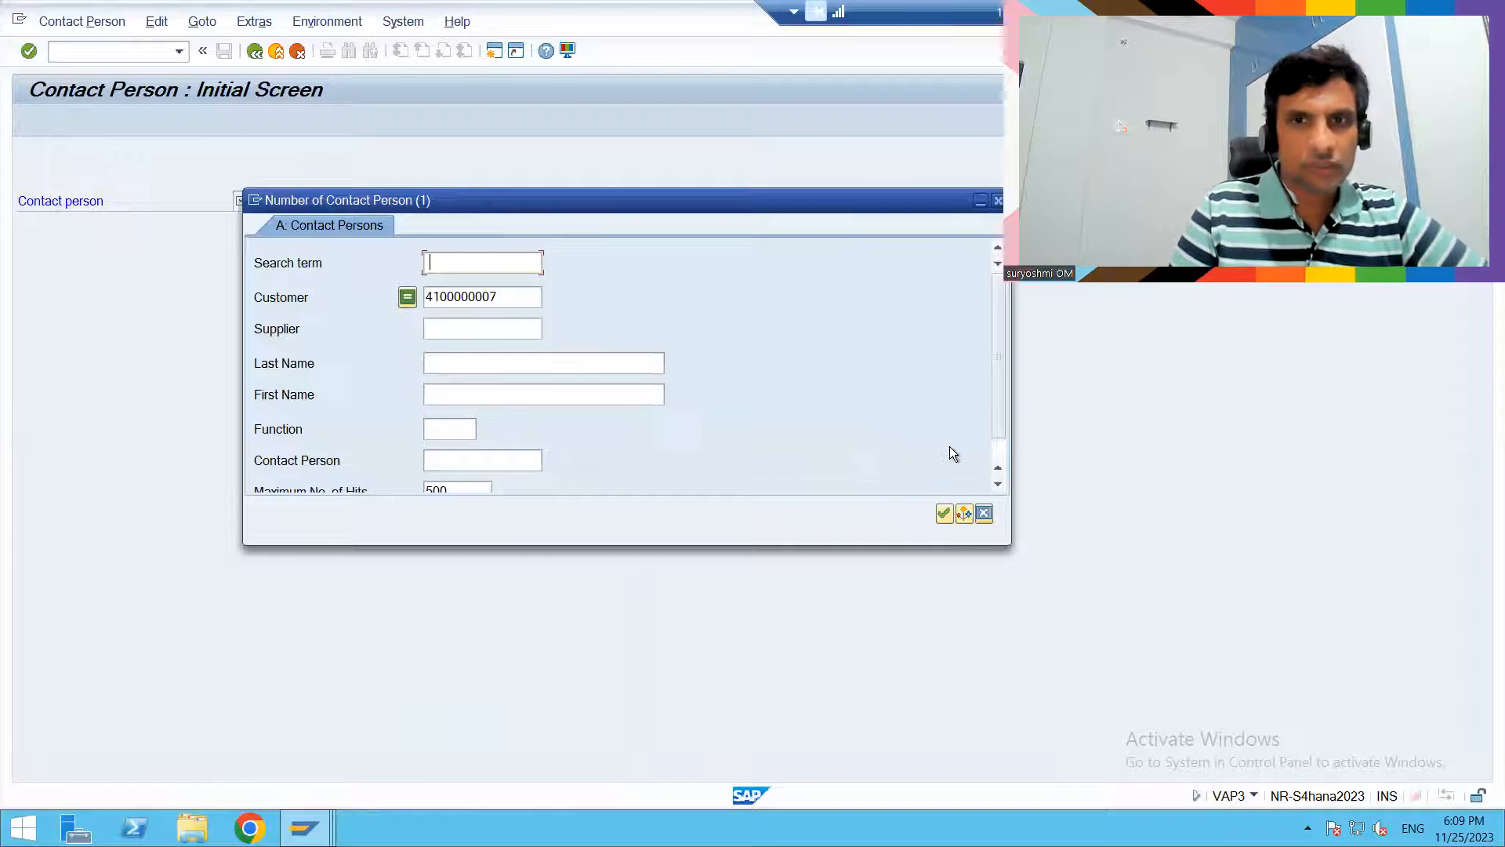
pyautogui.click(999, 457)
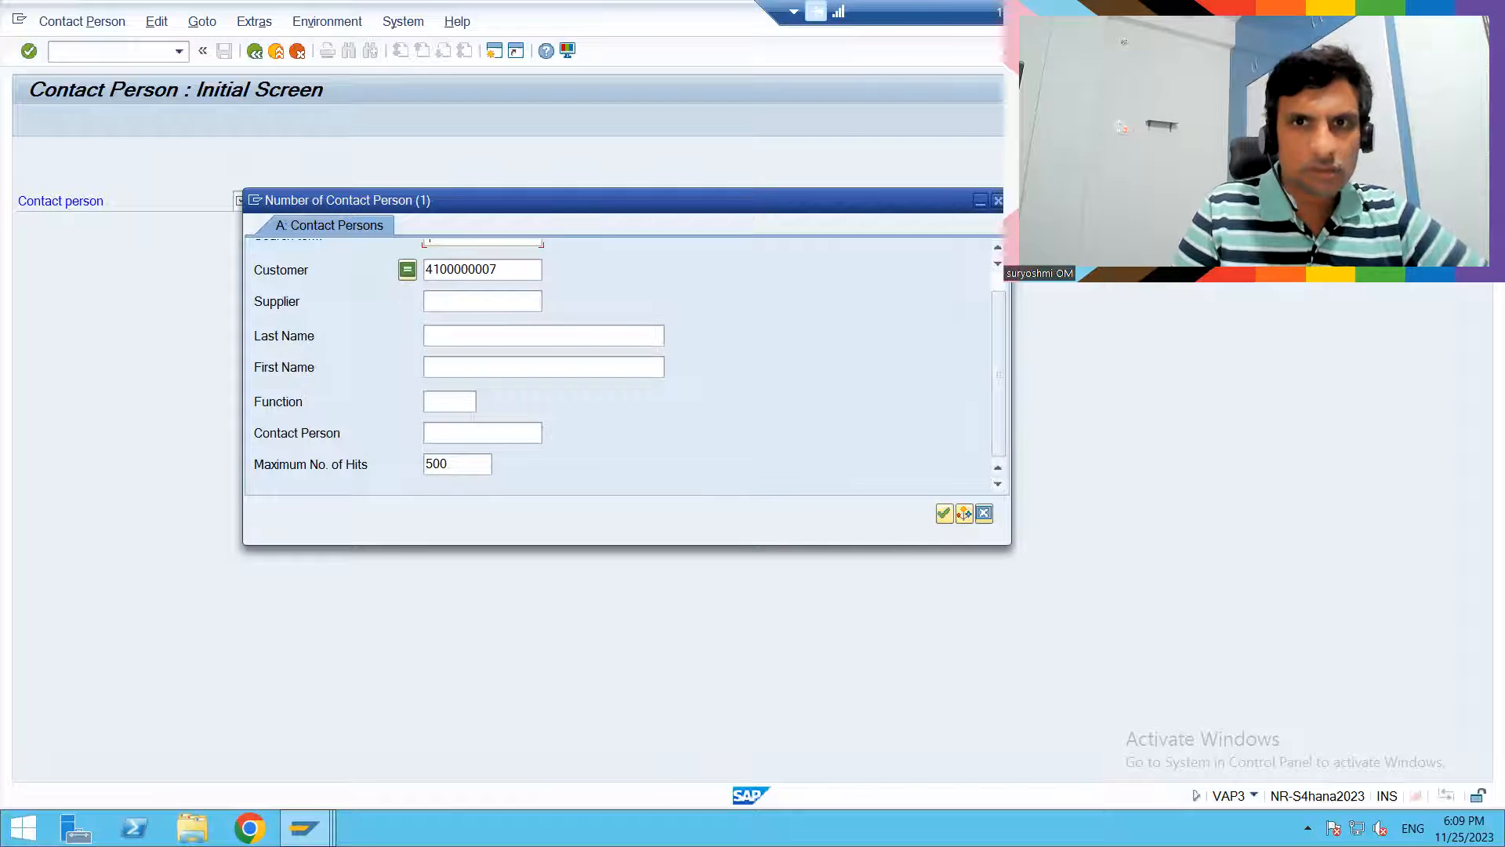
pyautogui.click(998, 201)
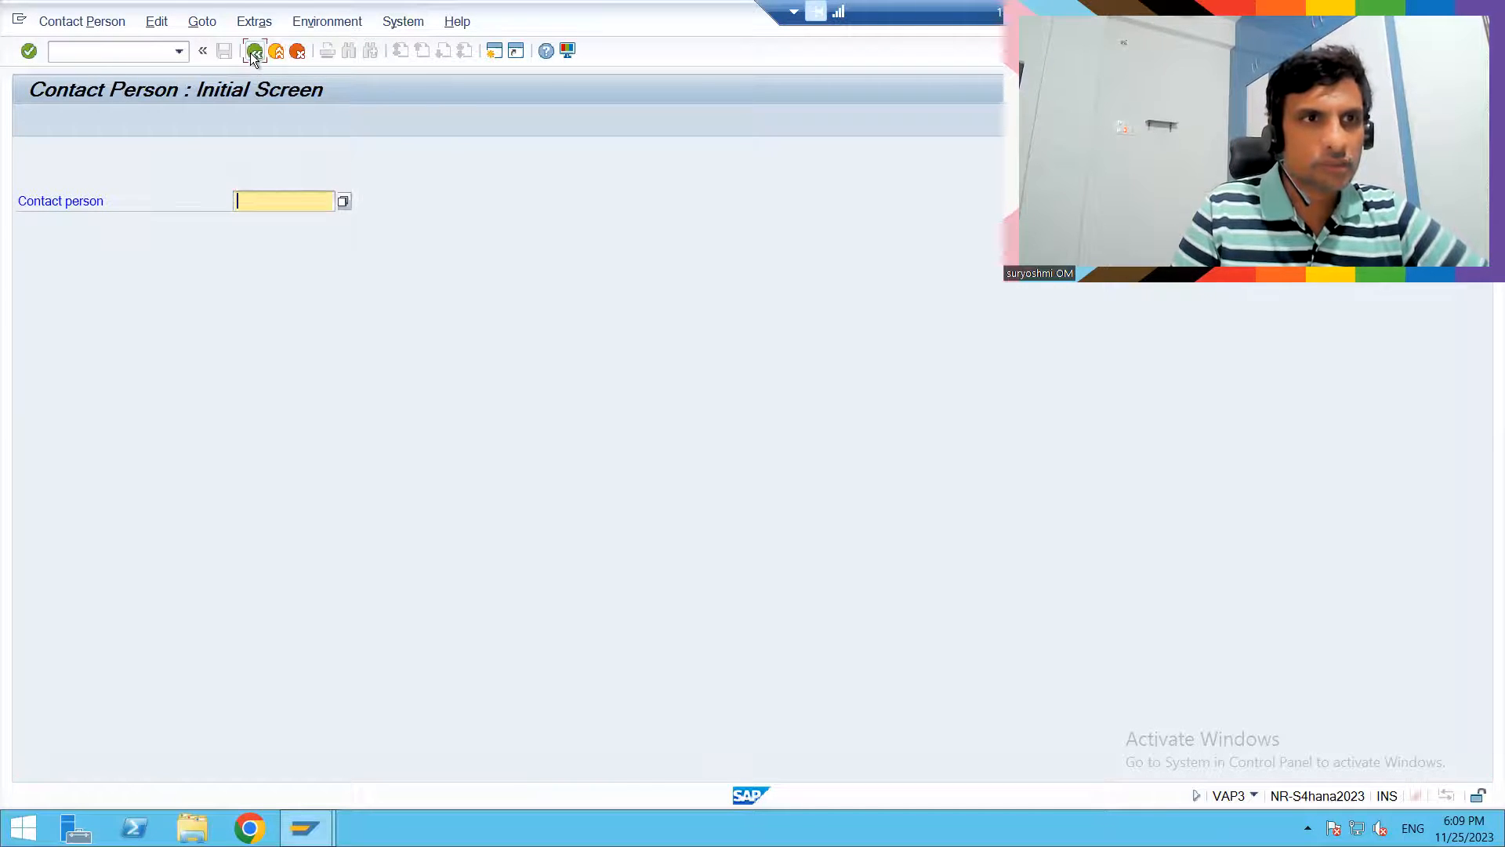
pyautogui.click(253, 52)
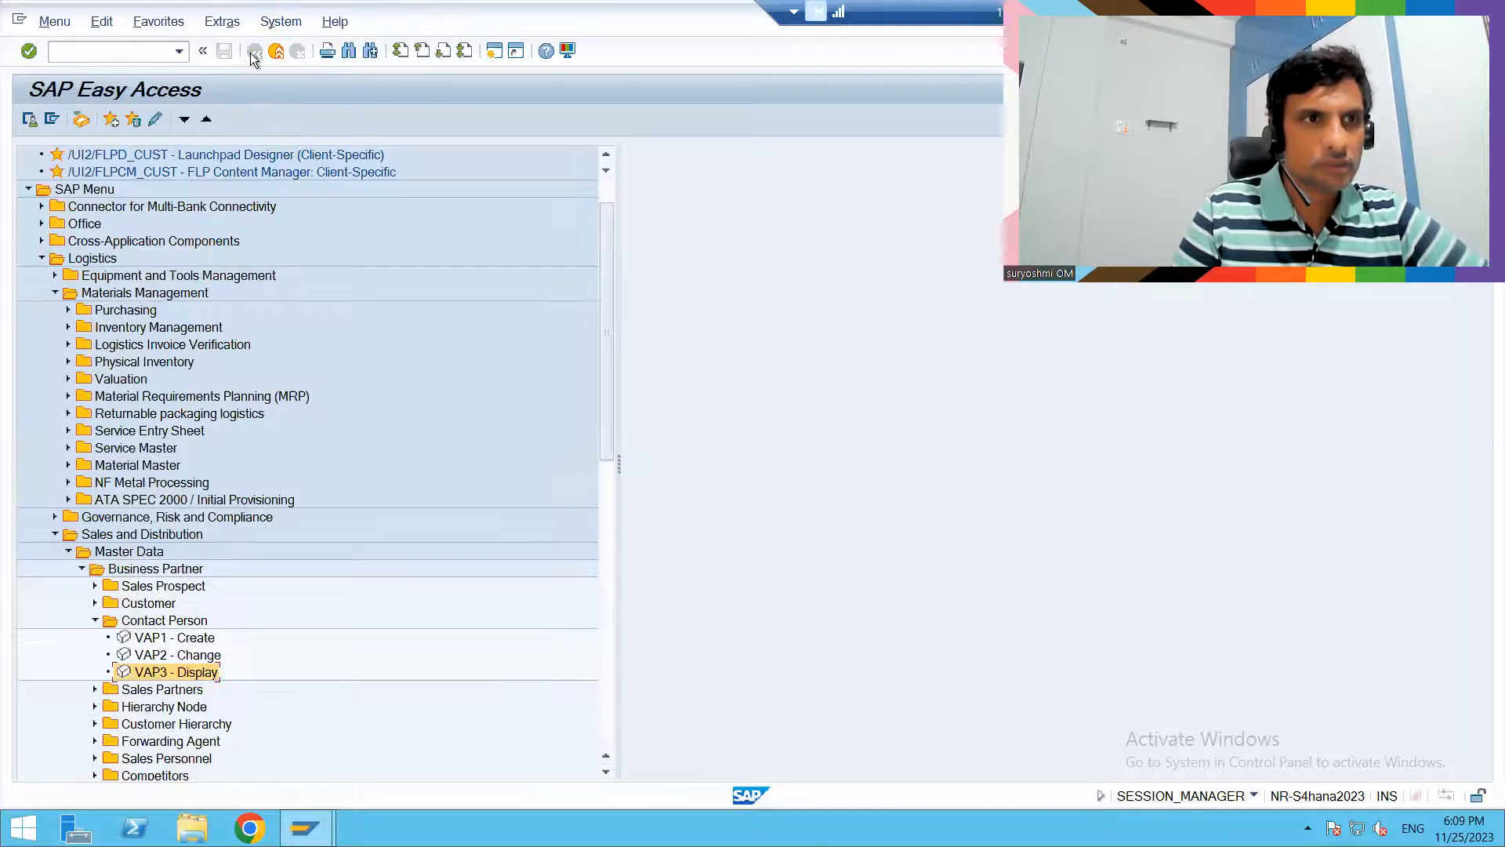
# - Open VAP2 - Change, try to load the prefilled contact person number, and clear the field
pyautogui.doubleClick(134, 656)
pyautogui.press('Return')
pyautogui.press('BackSpace')
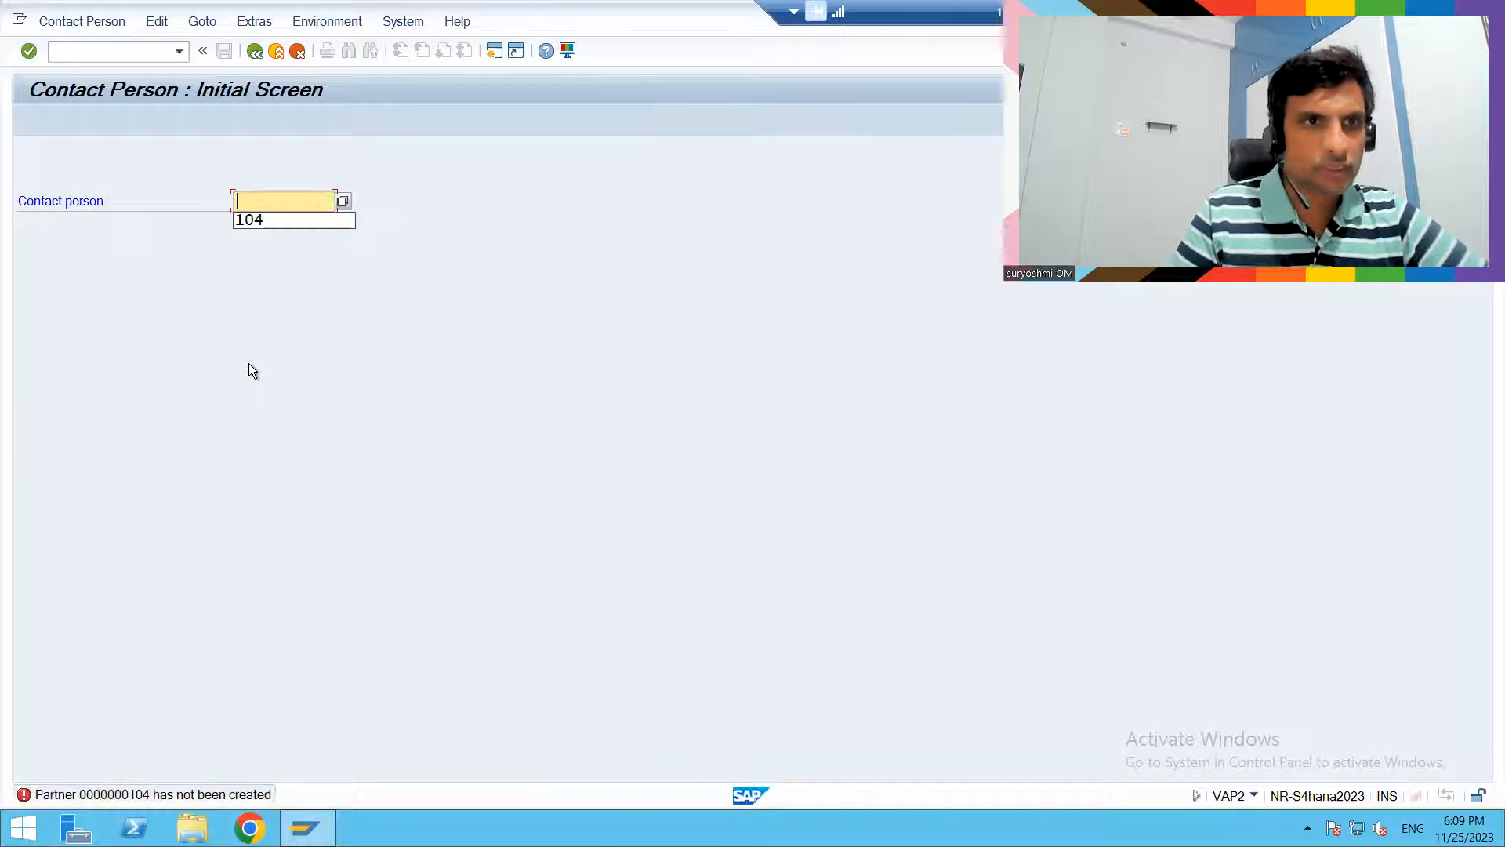
# - Open the contact person search in VAP2, clear the customer restriction, and run the search
pyautogui.press('F4')
pyautogui.click(344, 202)
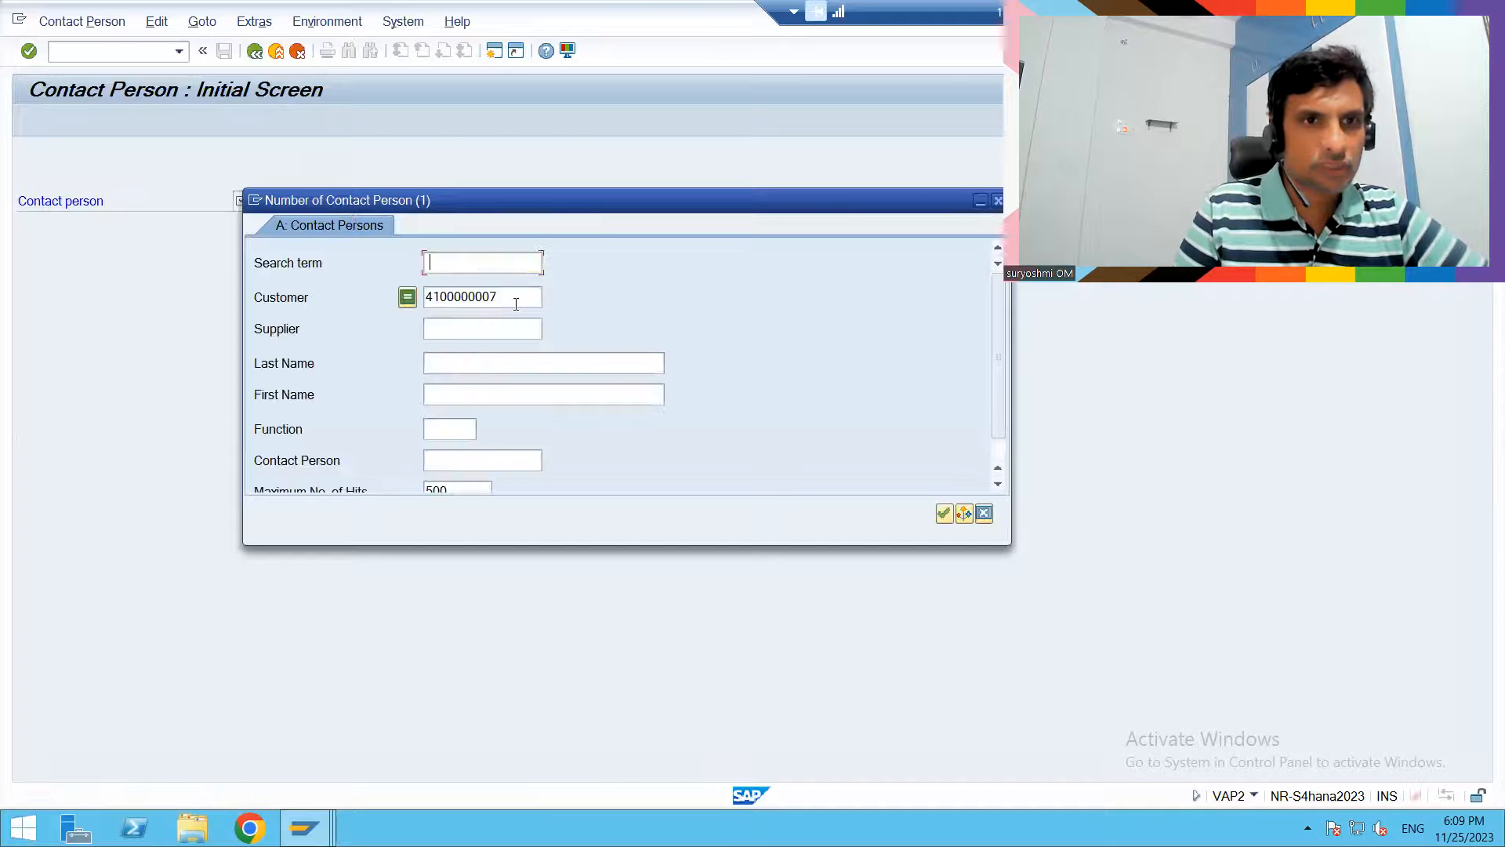
pyautogui.click(516, 298)
pyautogui.press('BackSpace')
pyautogui.press('BackSpace')
pyautogui.press('BackSpace')
pyautogui.press('BackSpace')
pyautogui.press('BackSpace')
pyautogui.press('BackSpace')
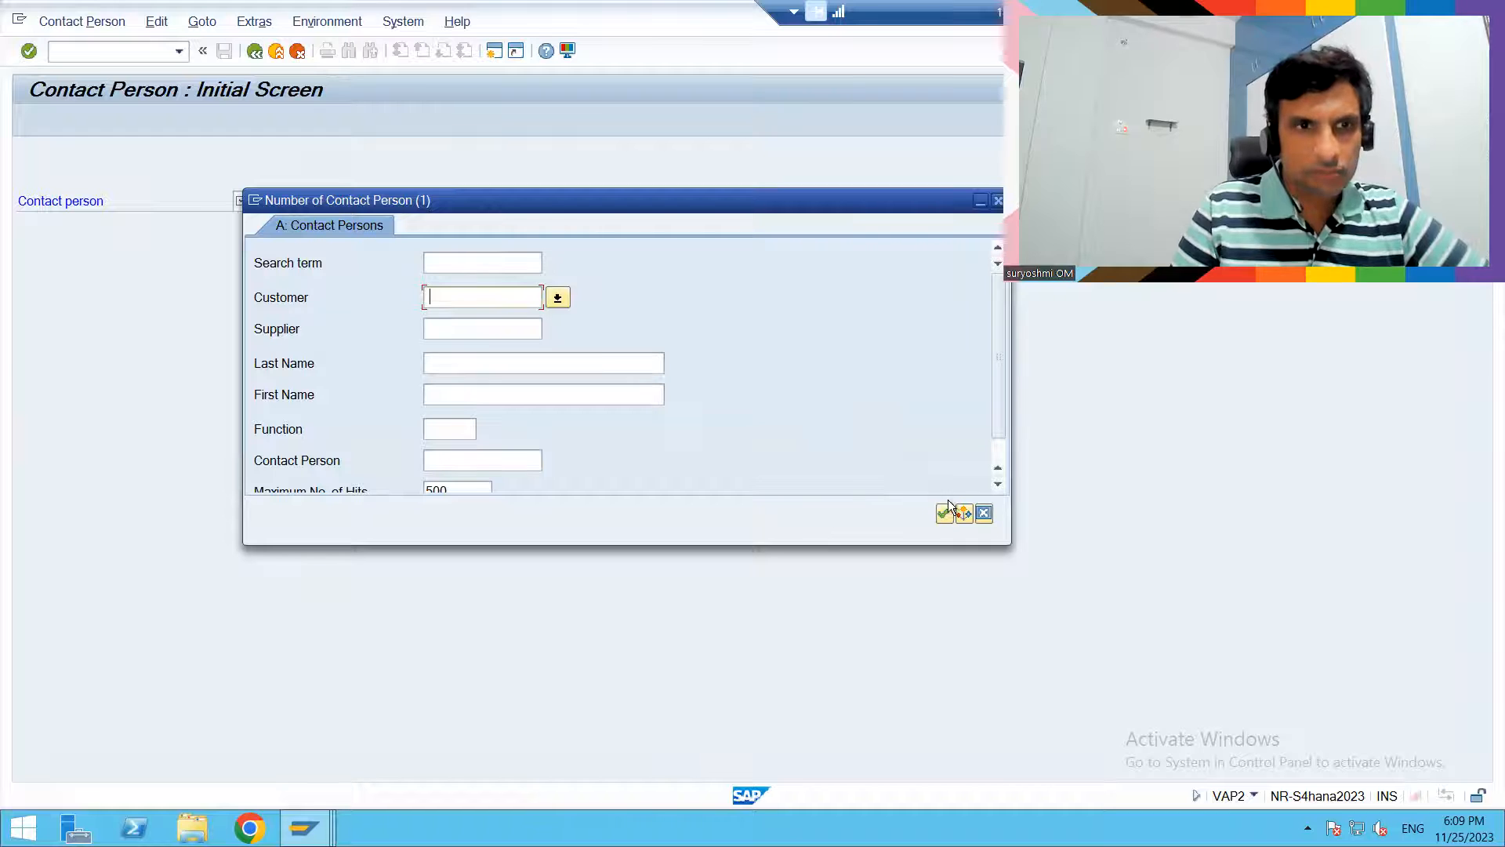
pyautogui.scroll(-1, 1005, 446)
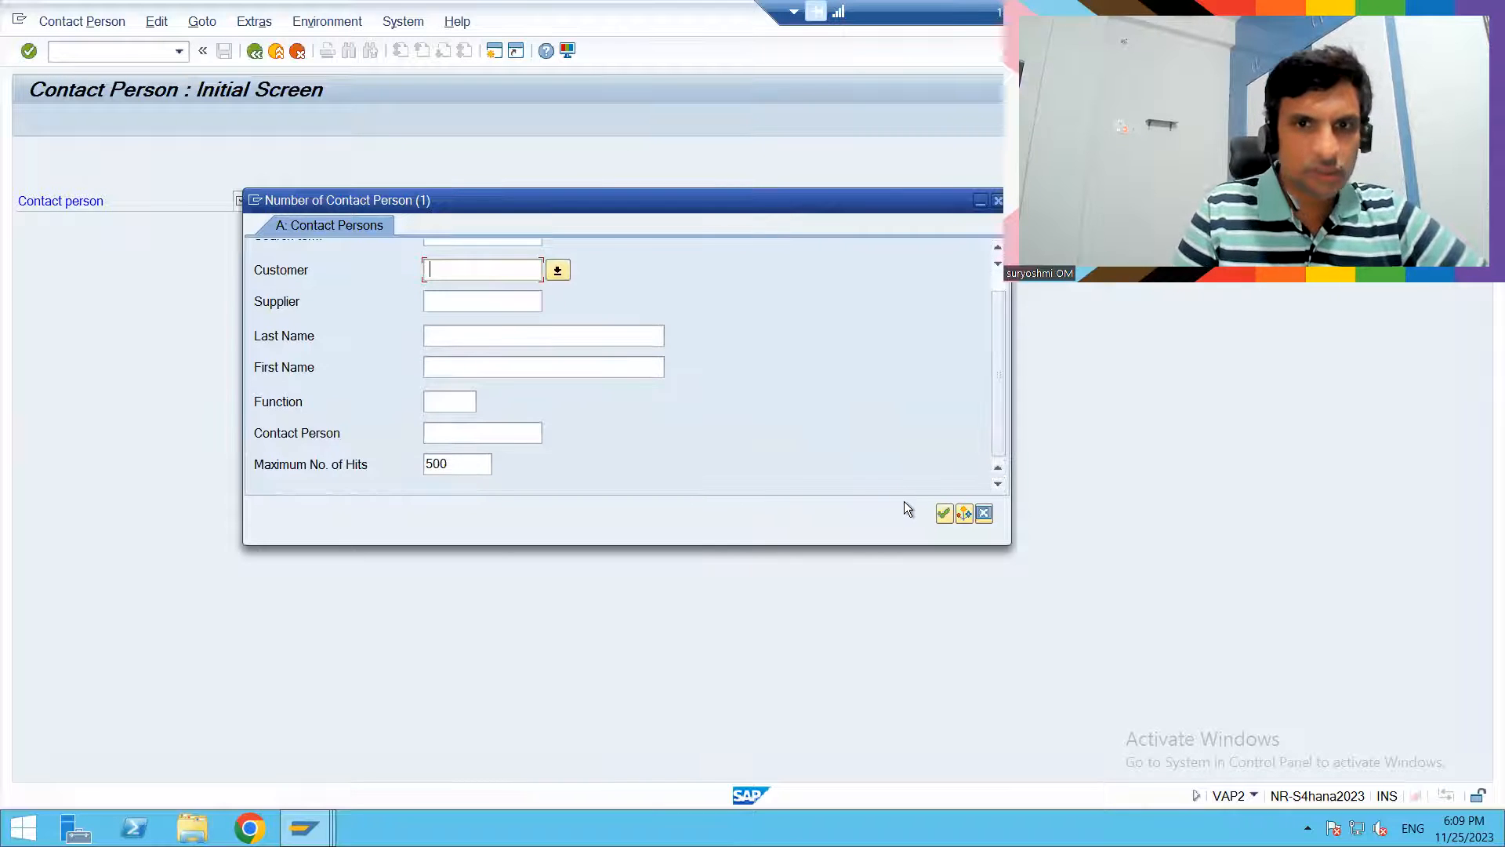
pyautogui.click(943, 511)
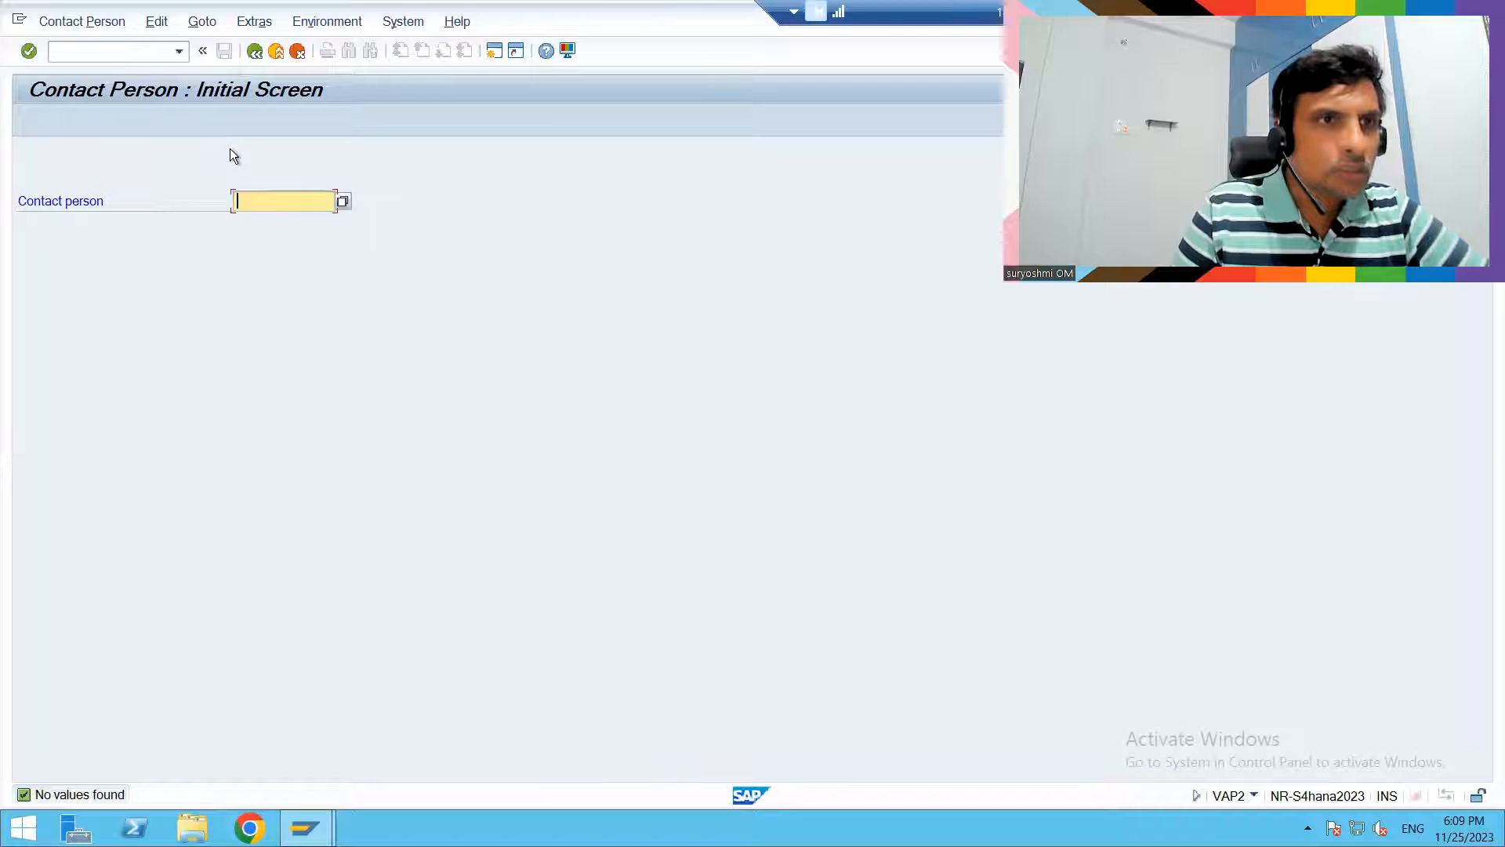
# - Reopen the contact person search and run it with a different customer number
pyautogui.click(345, 203)
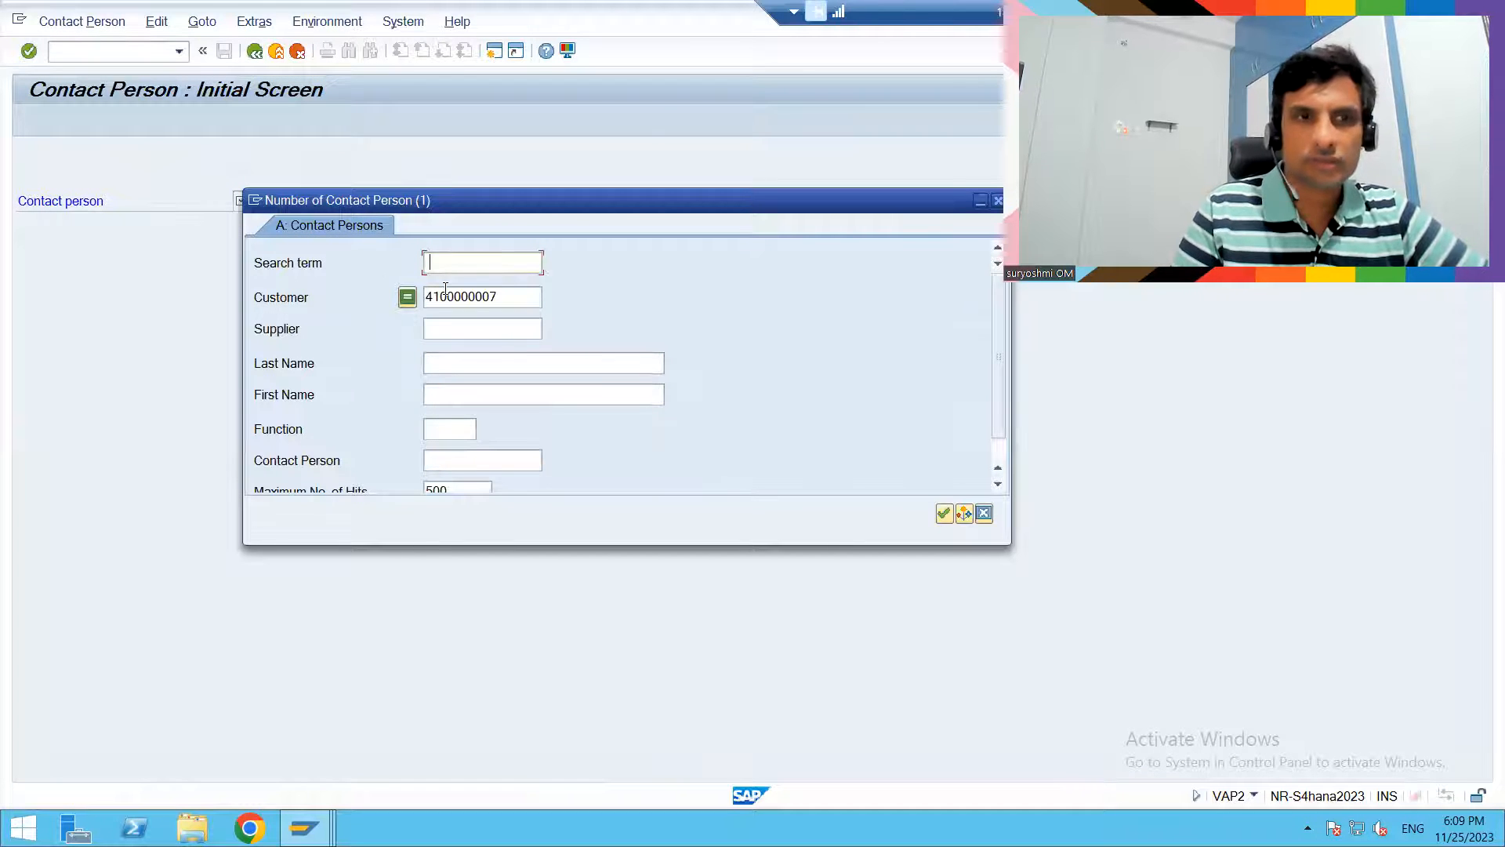
pyautogui.click(499, 297)
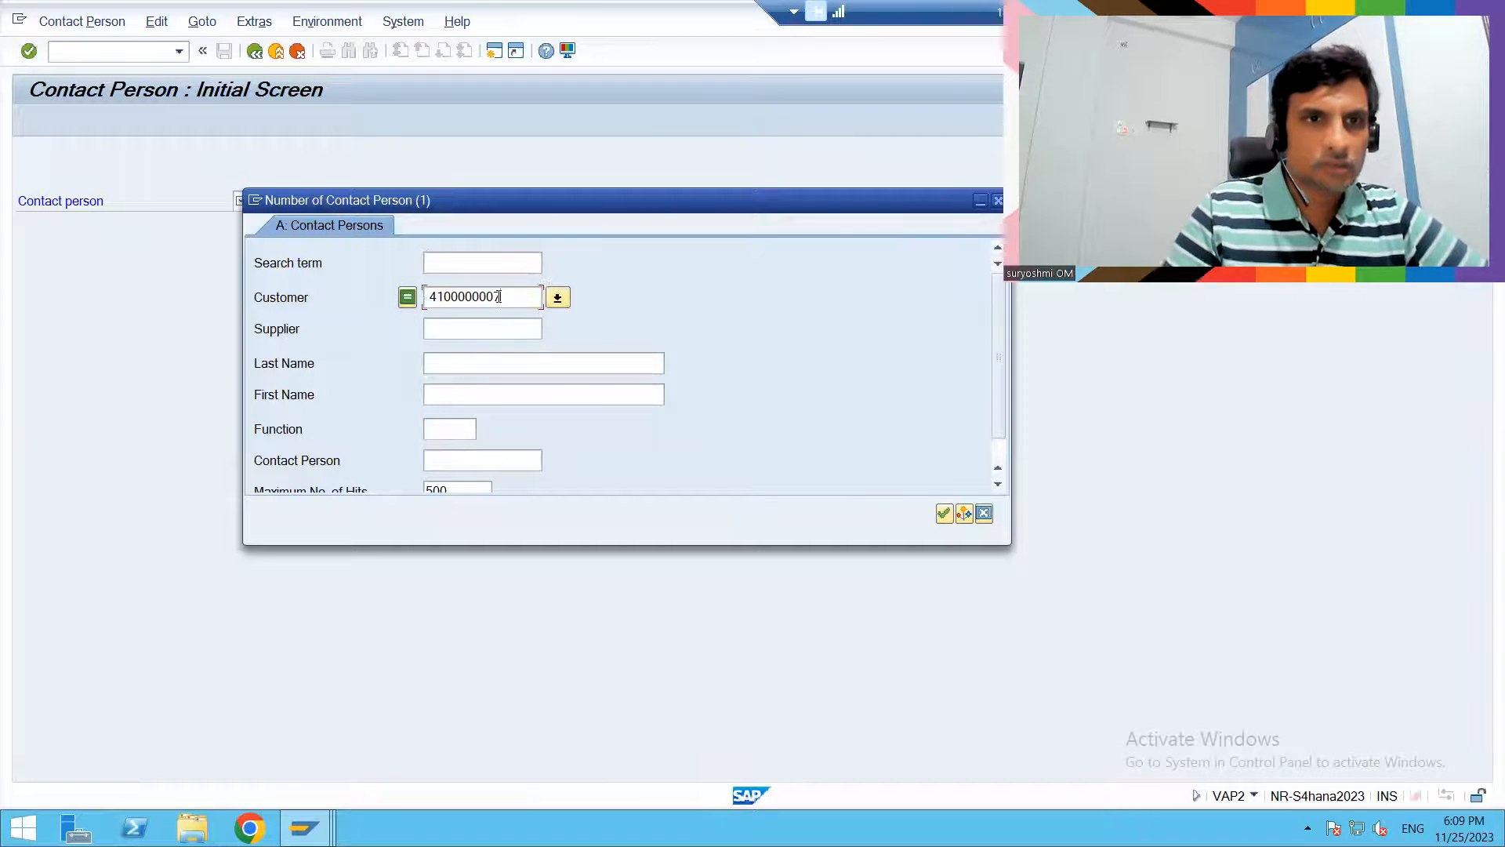
pyautogui.press('BackSpace')
pyautogui.write('9')
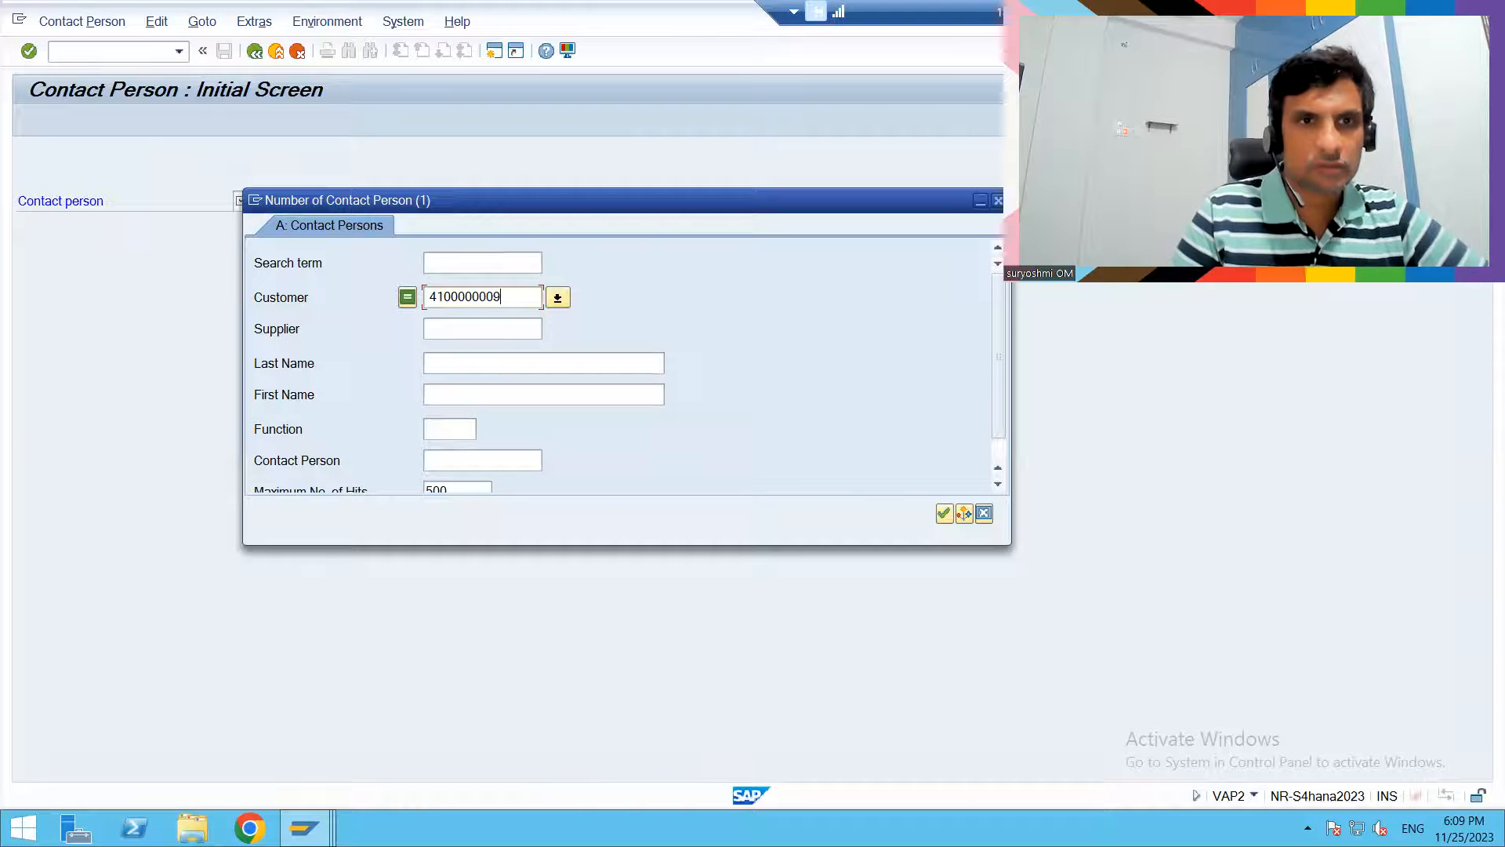
pyautogui.click(946, 516)
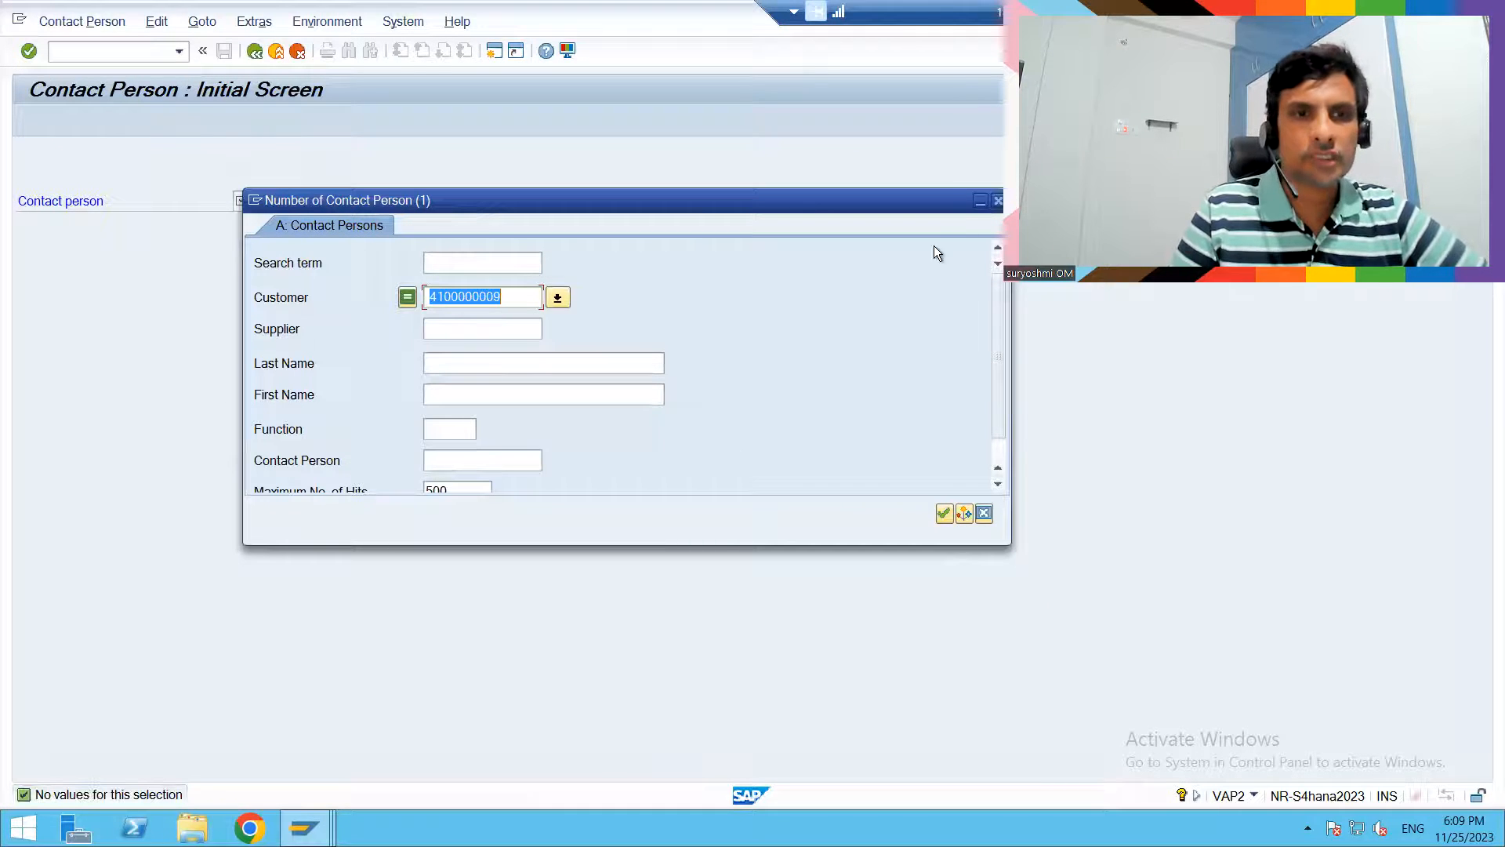
# - Clear the customer restriction, search by the contact person number instead, and leave VAP2
pyautogui.press('Delete')
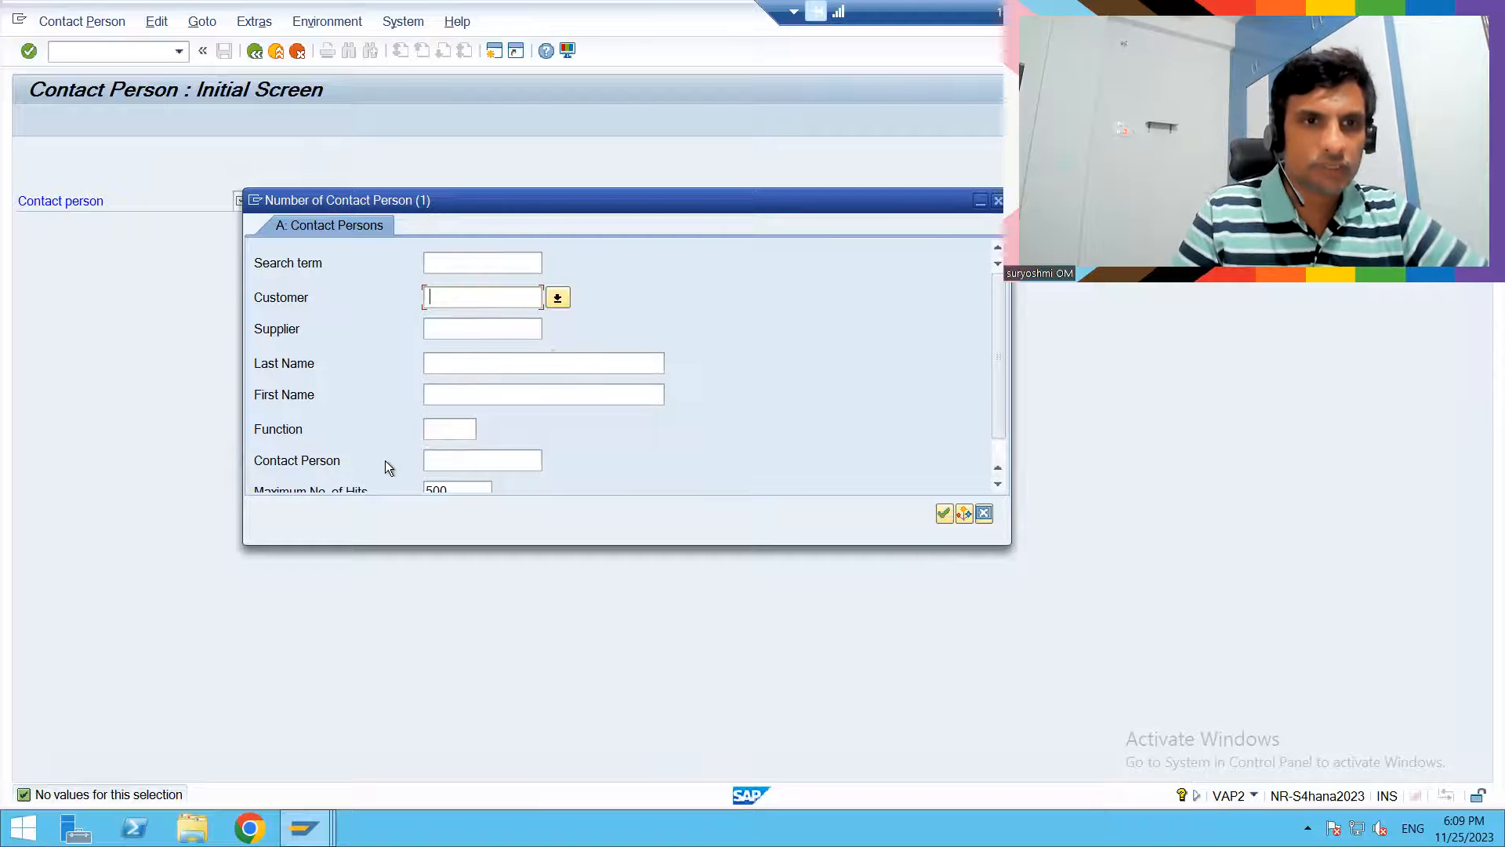
pyautogui.click(438, 462)
pyautogui.write('104')
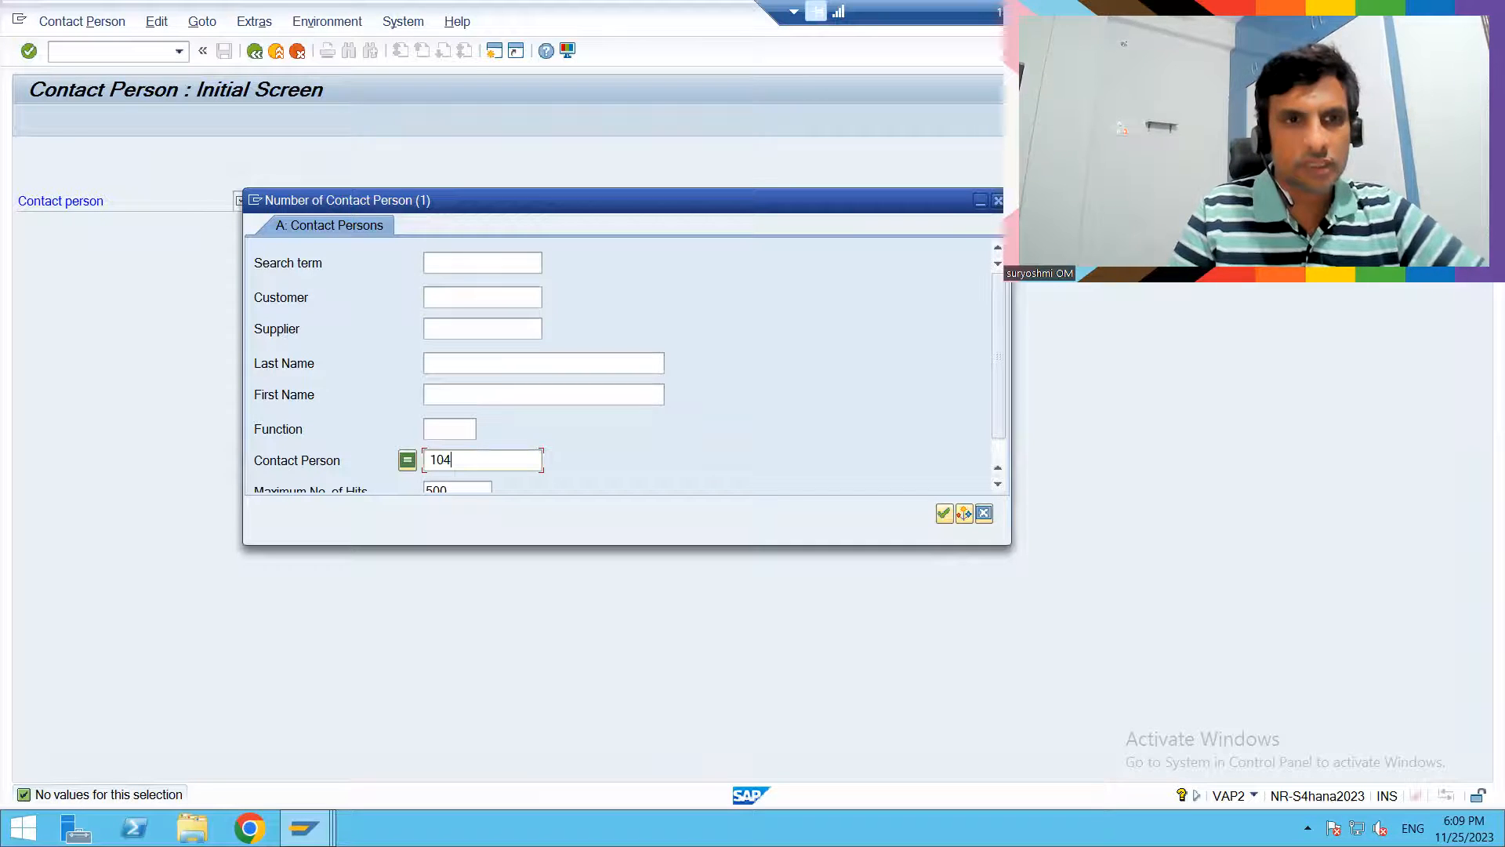
pyautogui.click(945, 513)
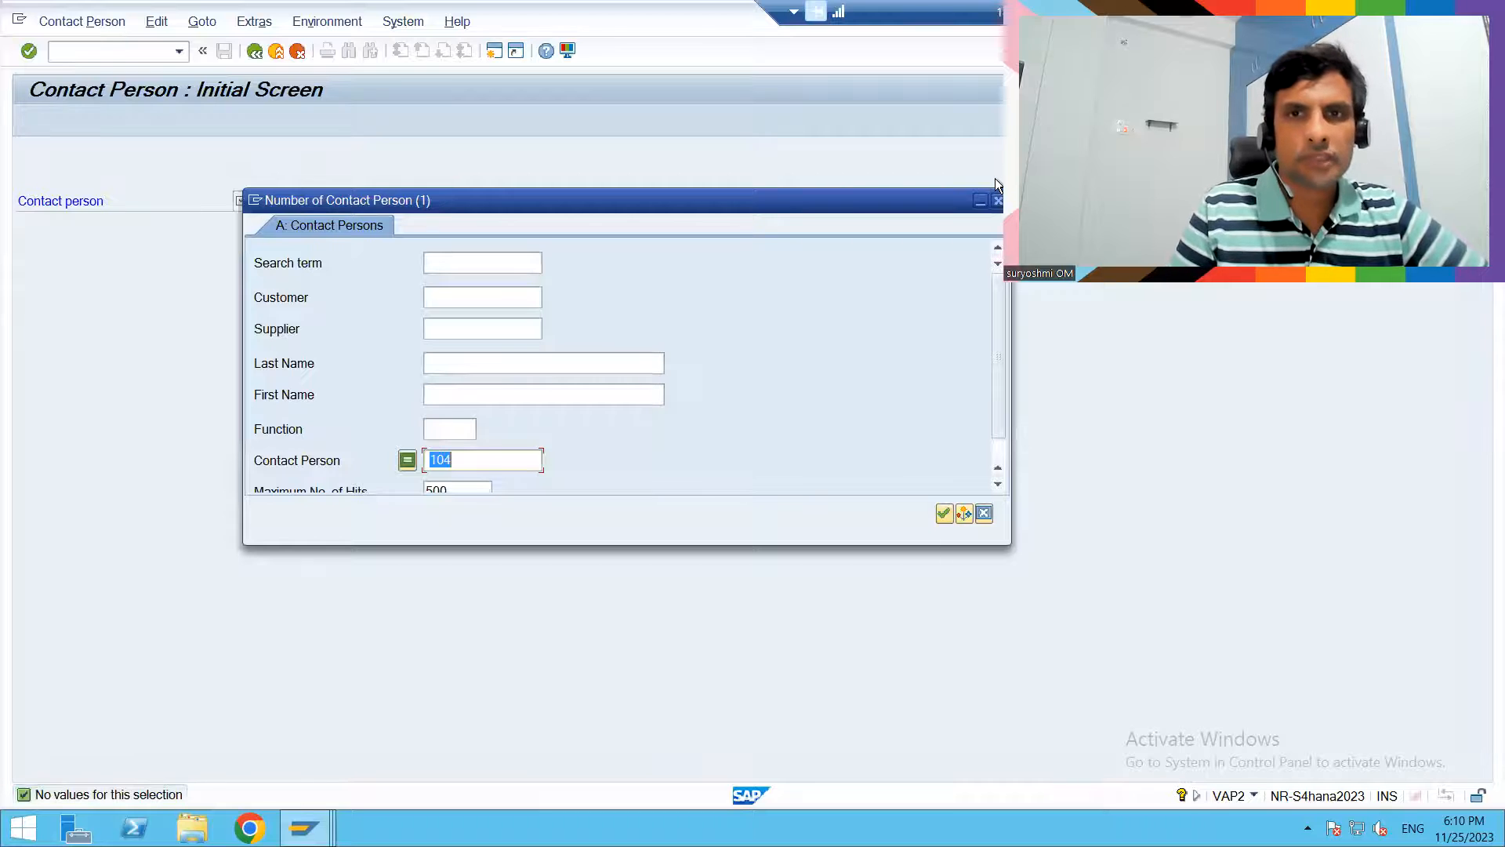
pyautogui.click(998, 203)
pyautogui.click(255, 51)
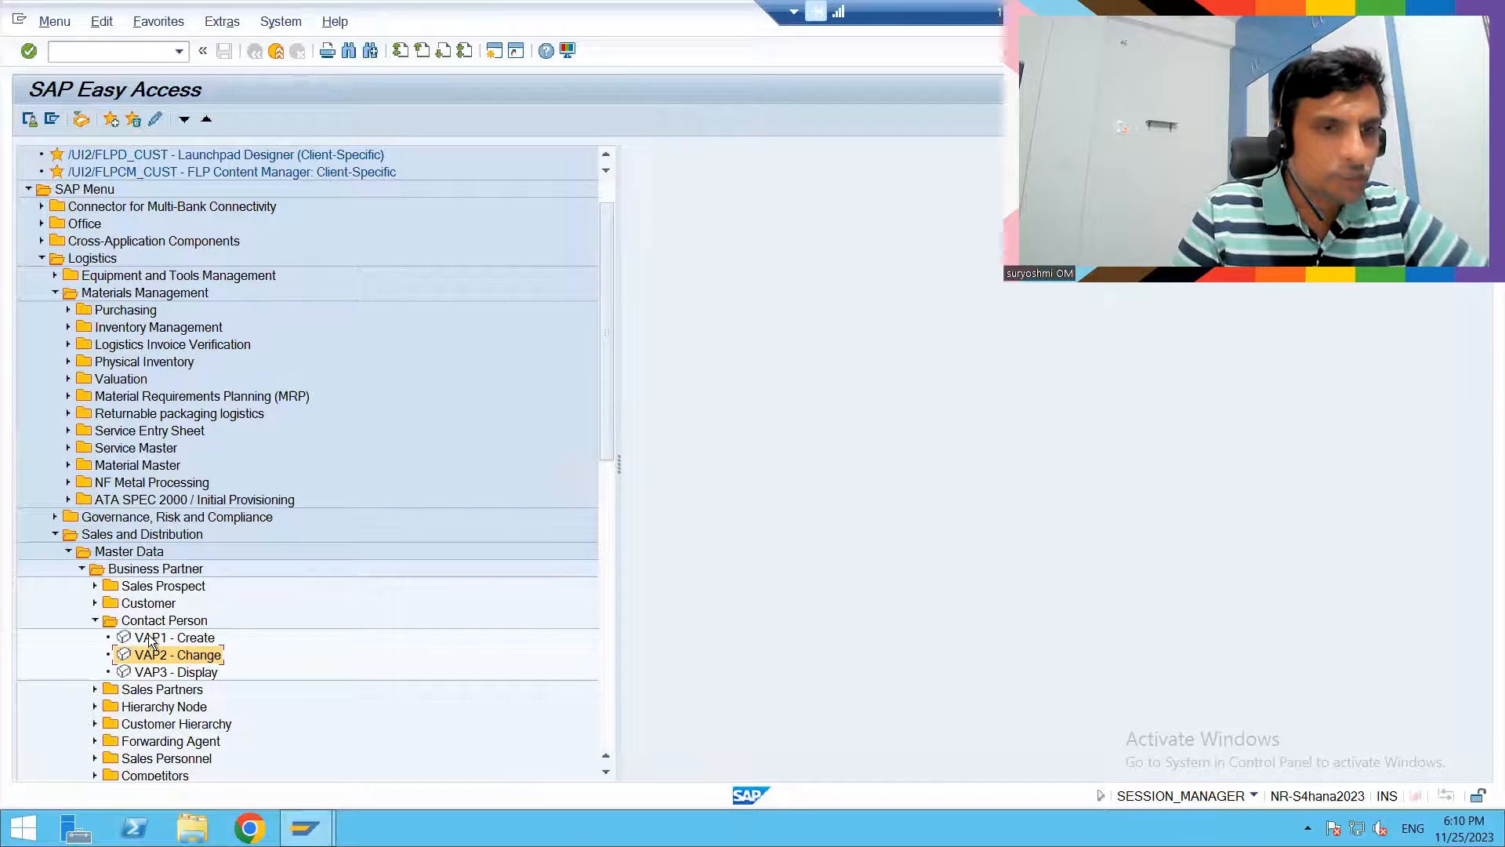
# - Open VAP1 - Create, load a different customer number, and return to SAP Easy Access
pyautogui.doubleClick(147, 638)
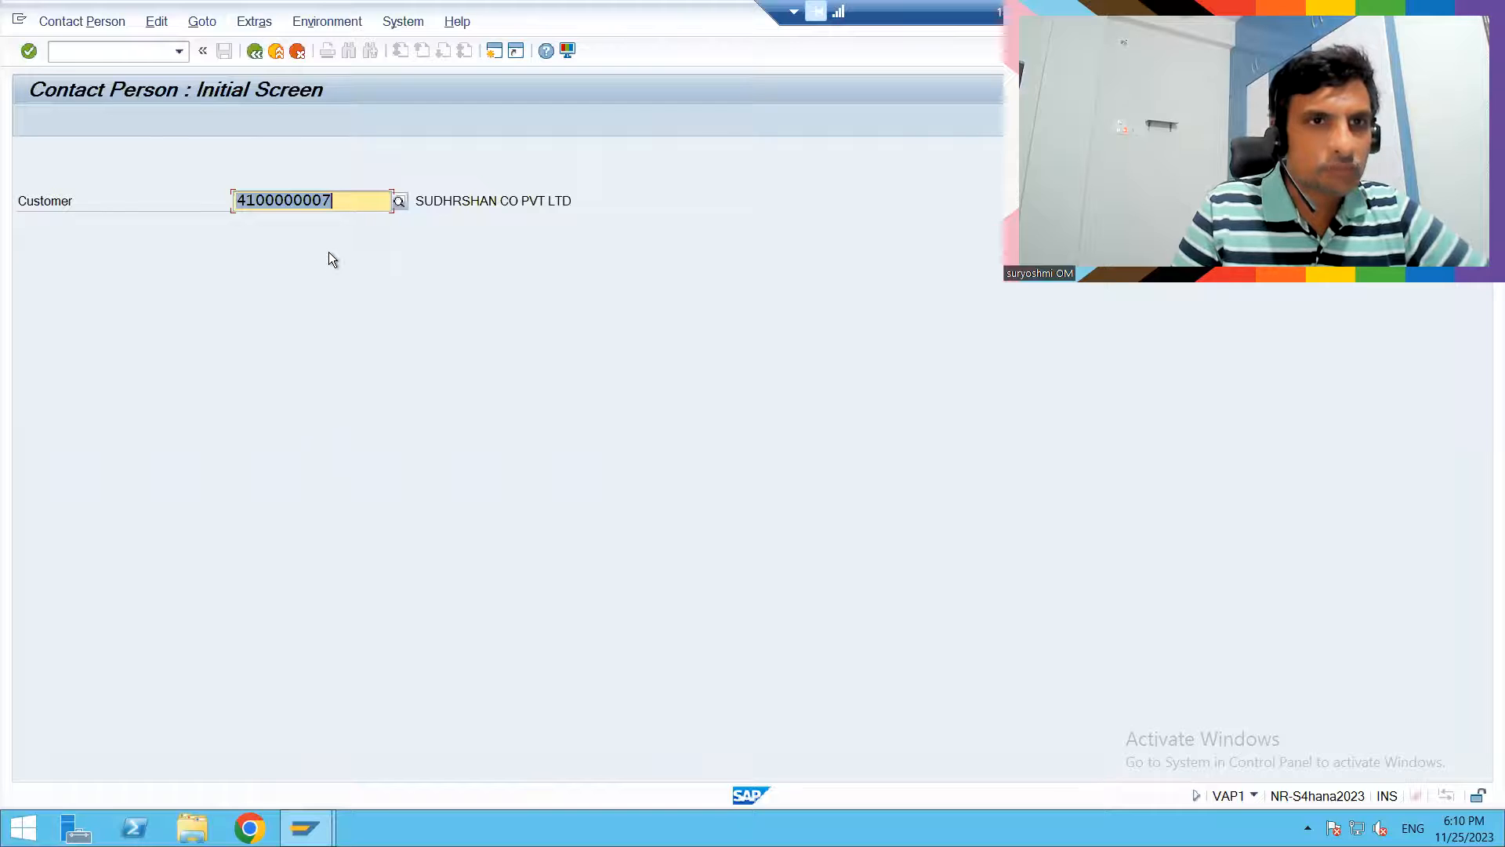
pyautogui.click(337, 202)
pyautogui.press('BackSpace')
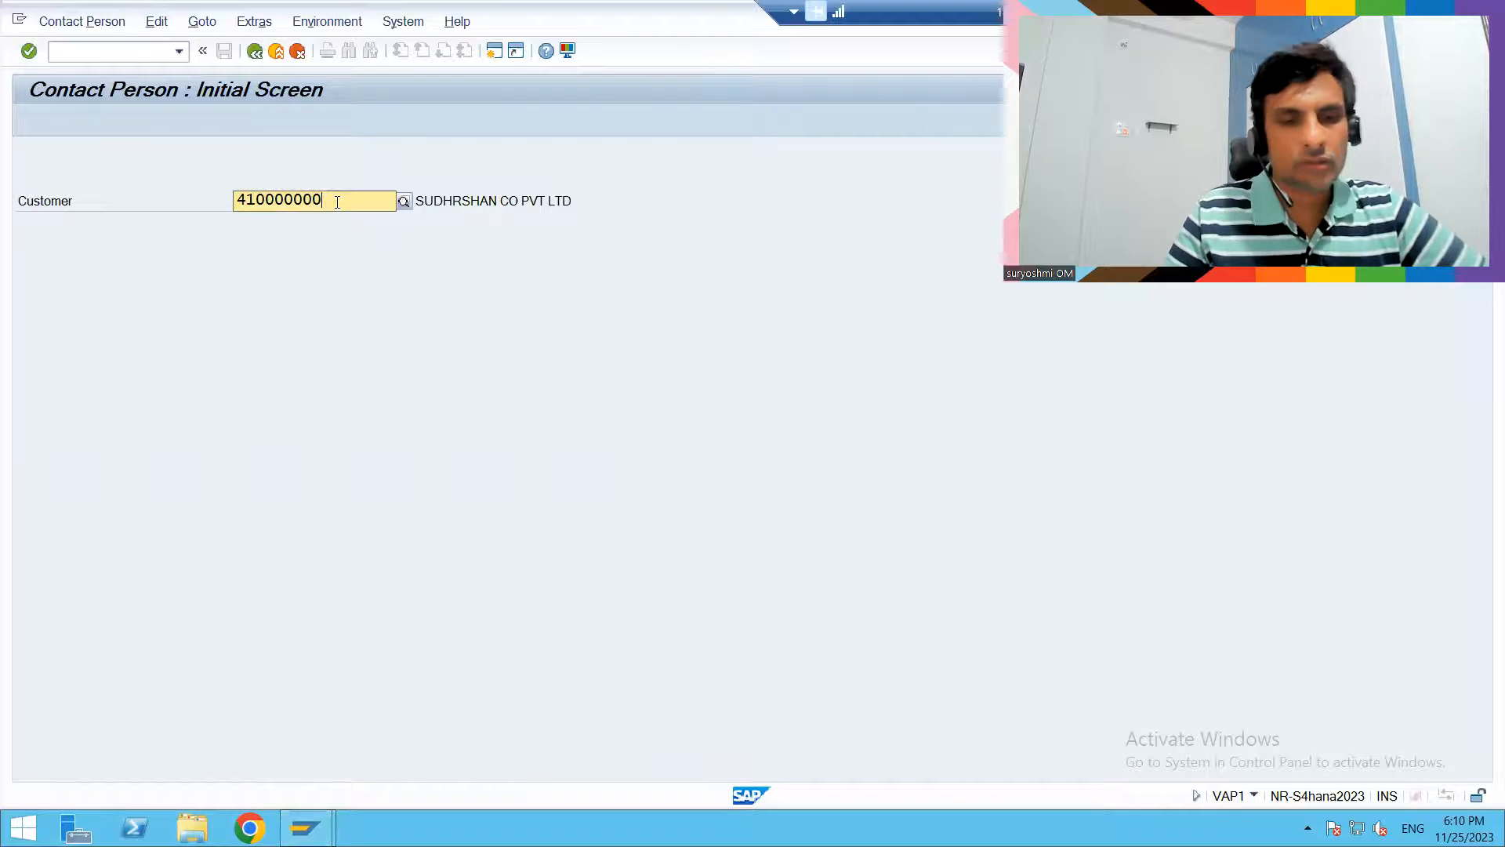
pyautogui.write('9')
pyautogui.press('Return')
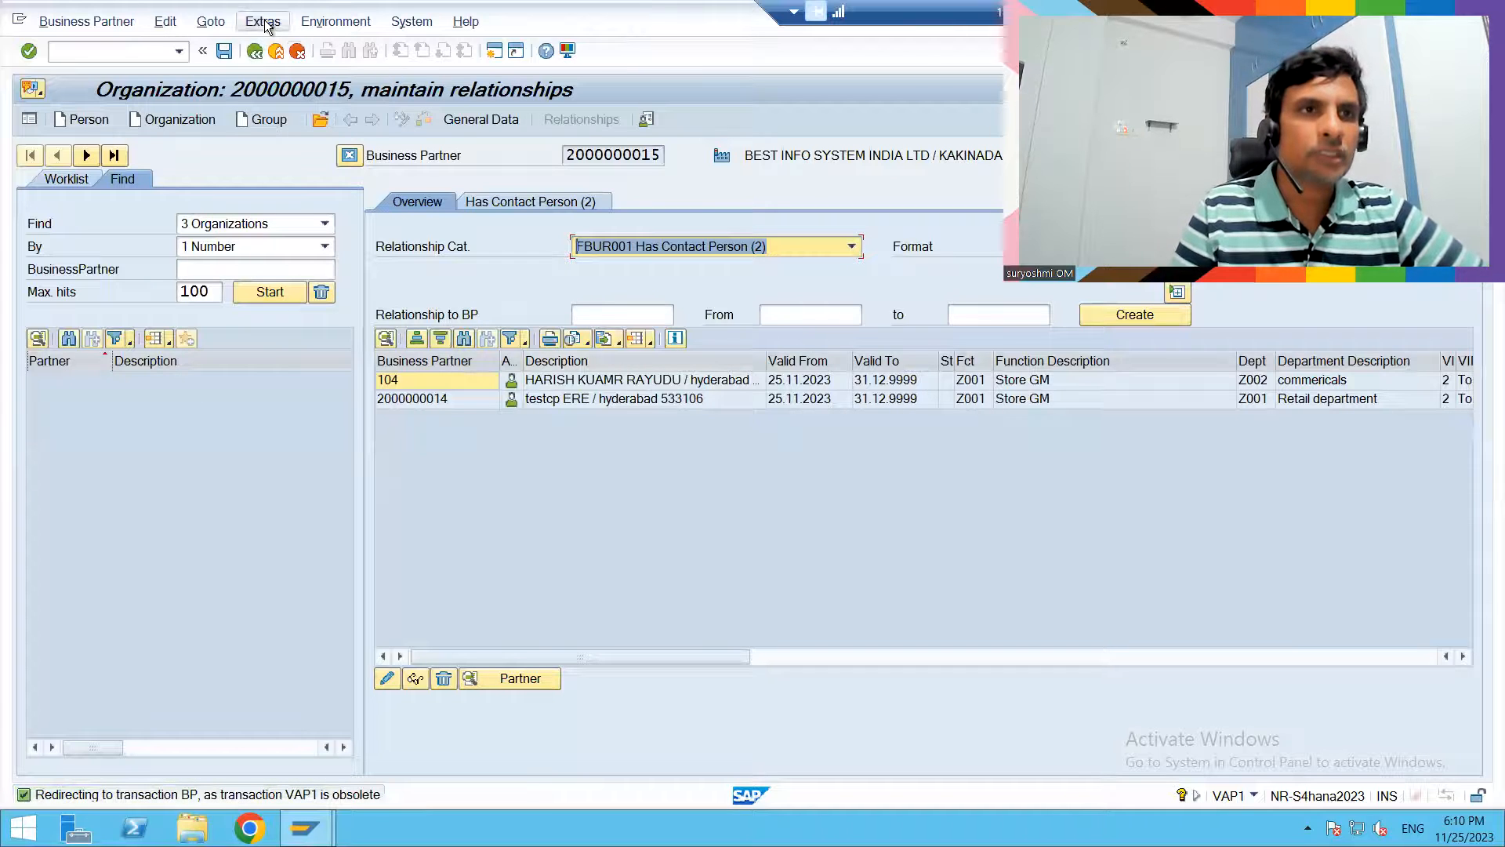
pyautogui.click(253, 52)
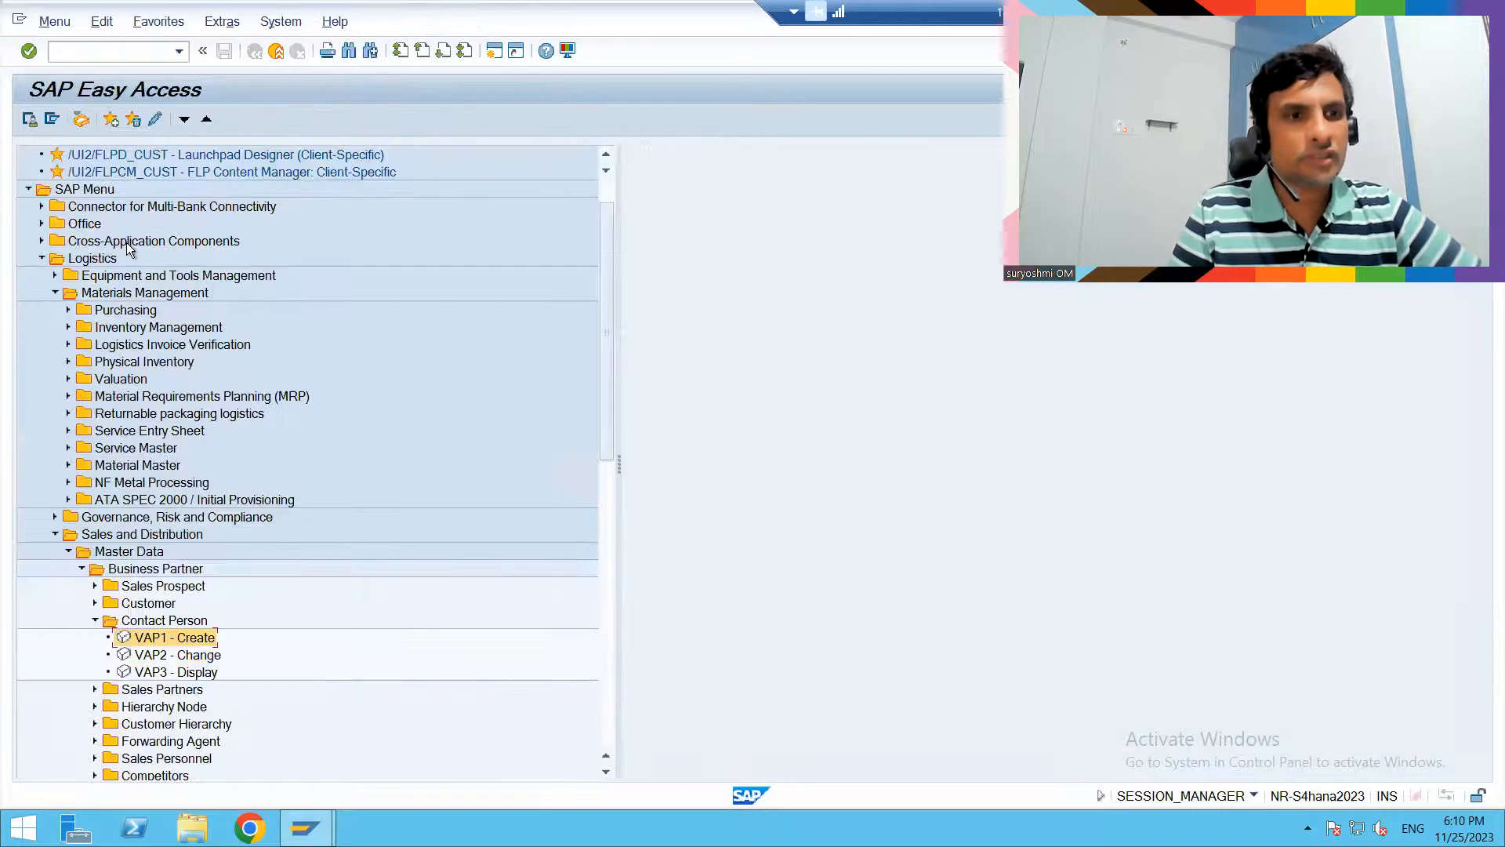
pyautogui.click(162, 660)
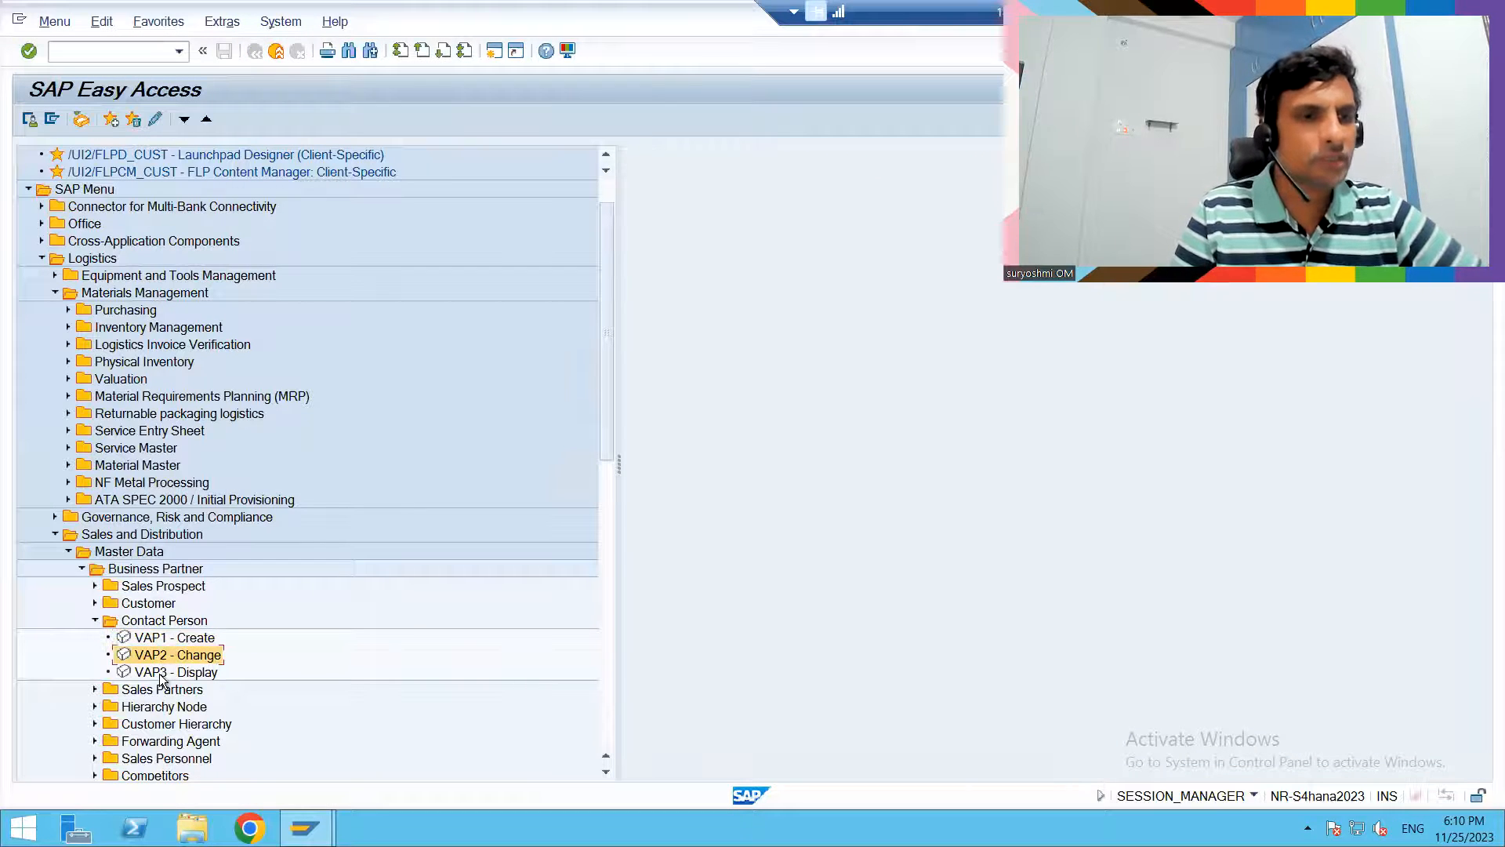
pyautogui.click(164, 675)
pyautogui.click(161, 654)
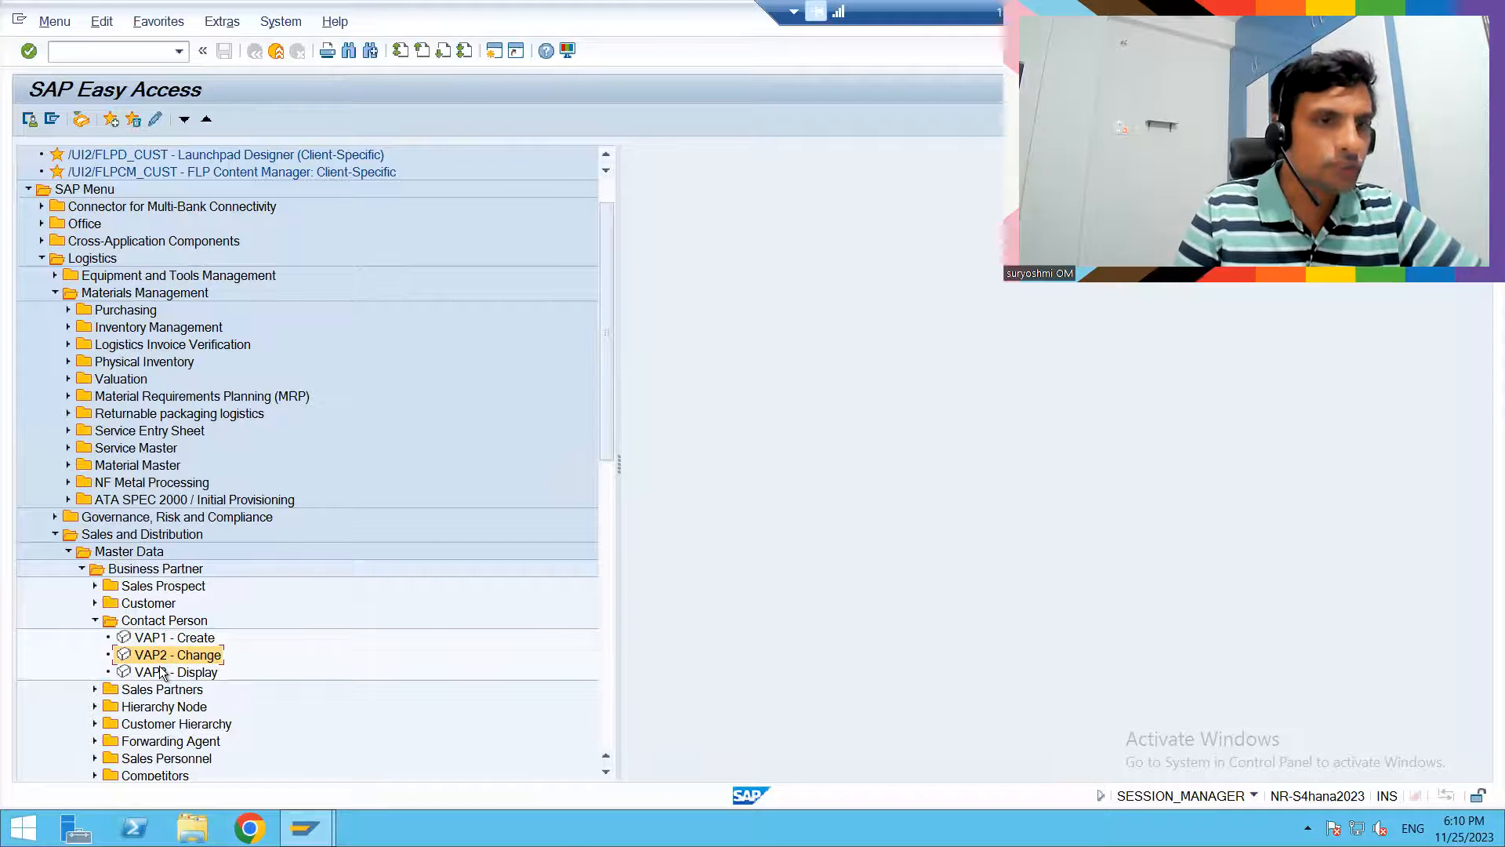
pyautogui.click(163, 673)
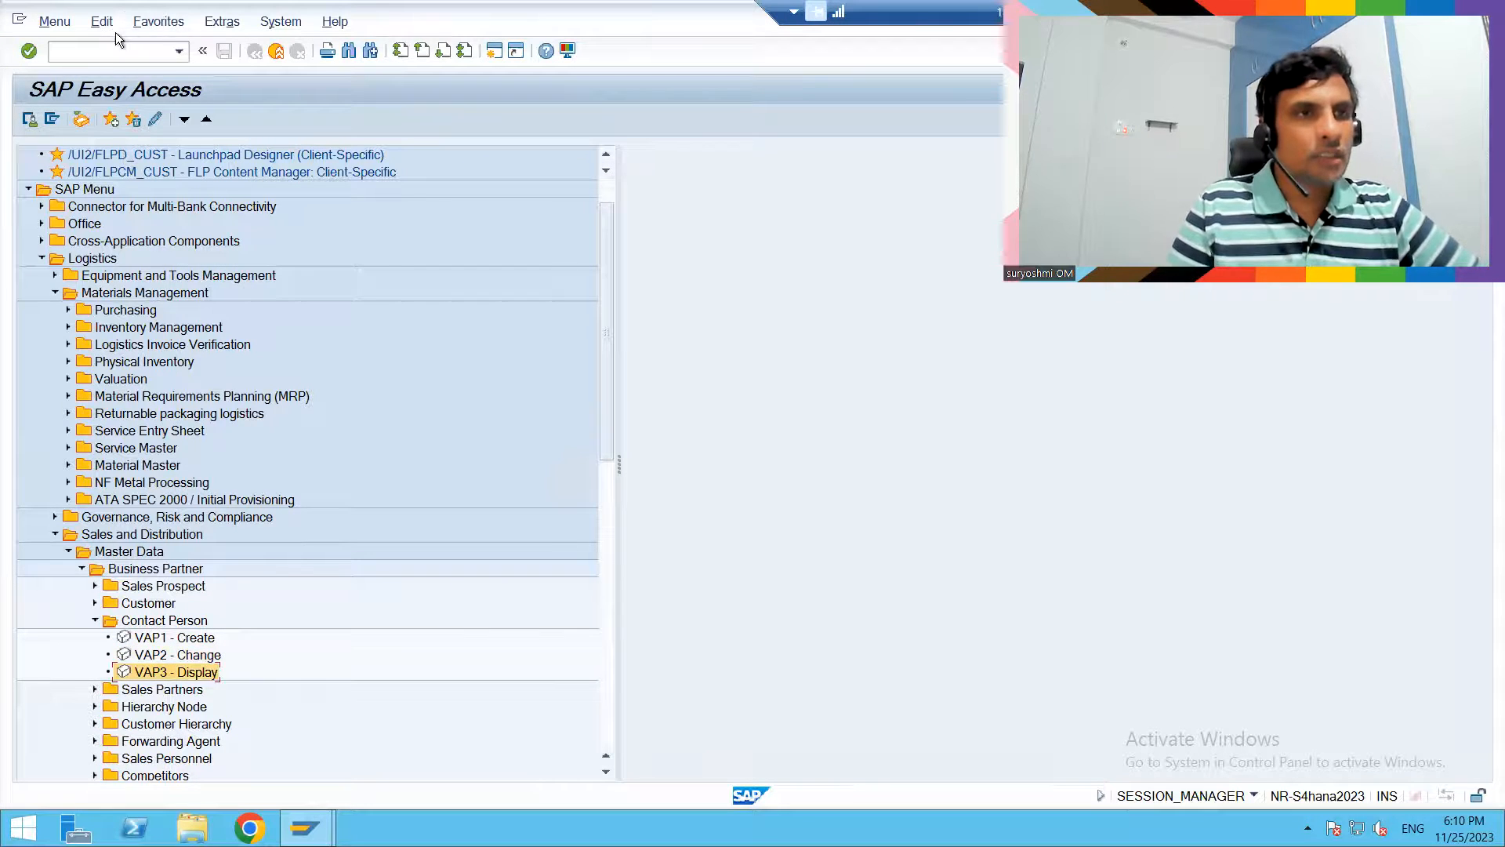
# - Start transaction SPRO with /NSPRO and display the SAP Reference IMG
pyautogui.click(102, 56)
pyautogui.write('/NSPRO')
pyautogui.press('Return')
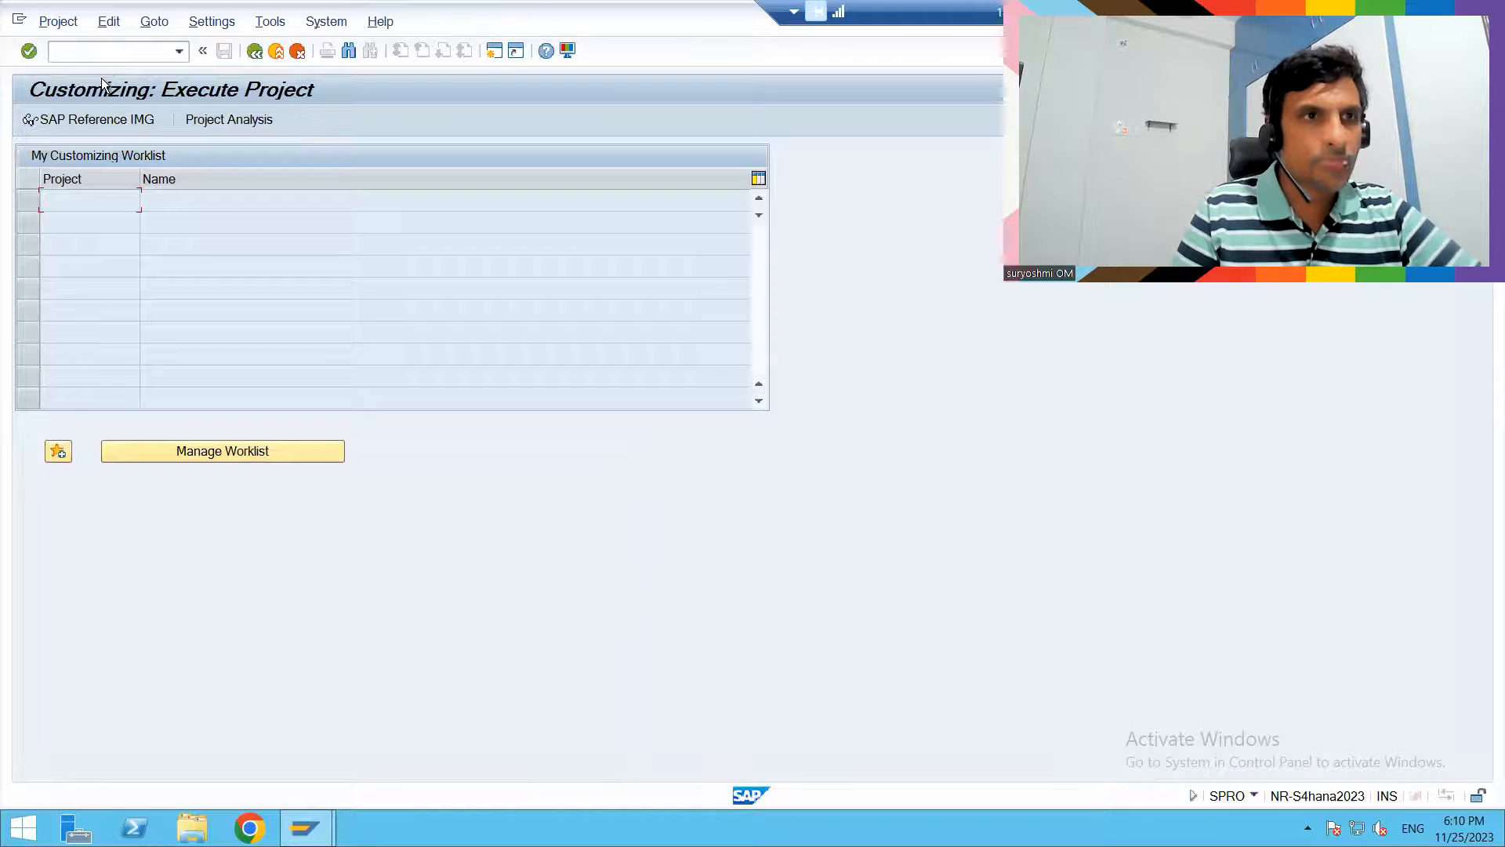
pyautogui.click(105, 120)
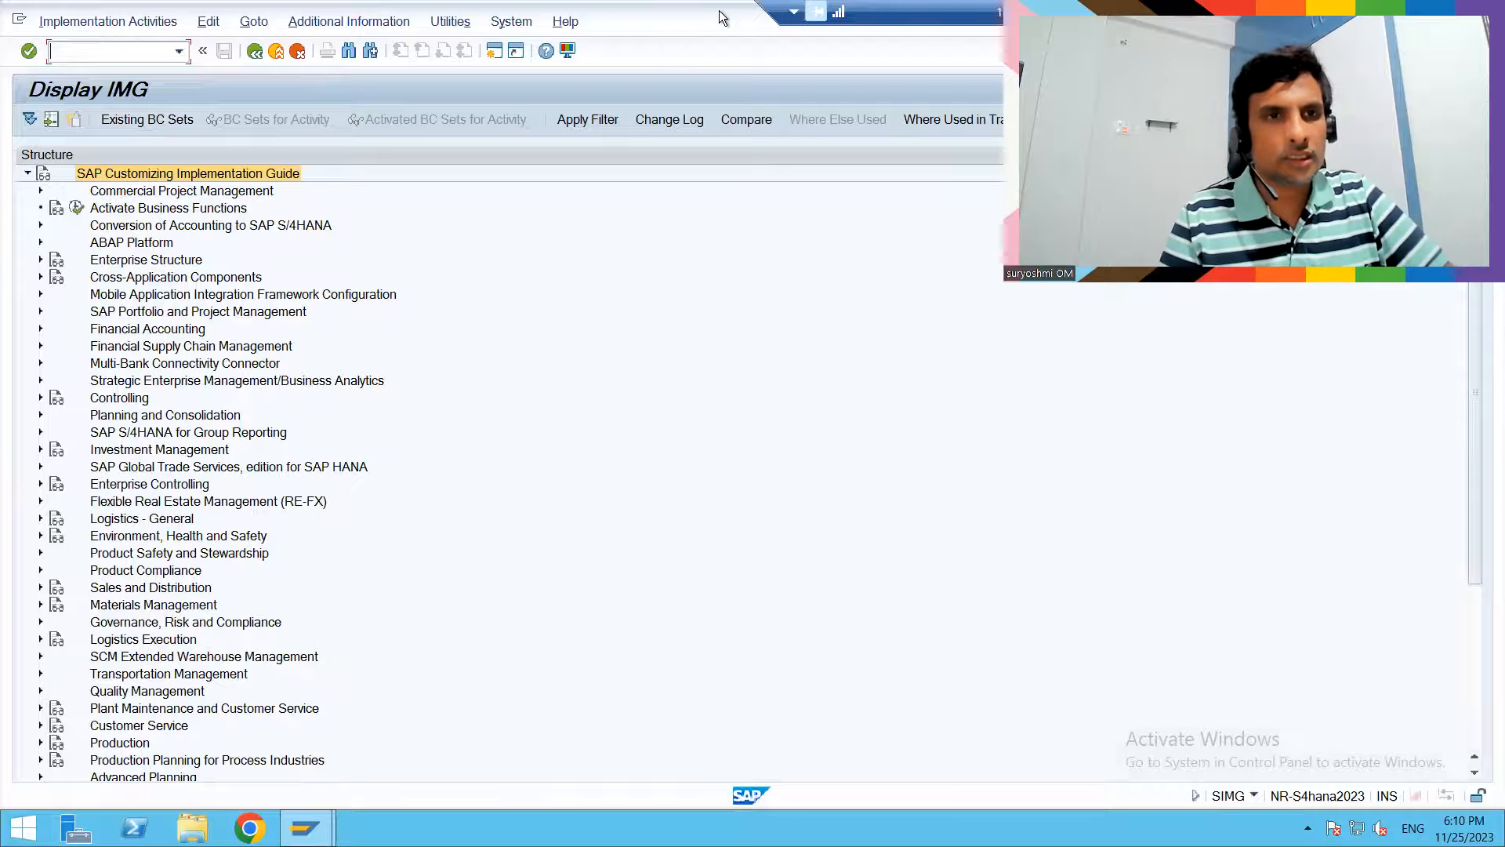
# - Switch to the Chrome browser and look through the instructor's Udemy courses, going back to the first page of the list
pyautogui.press('alt')
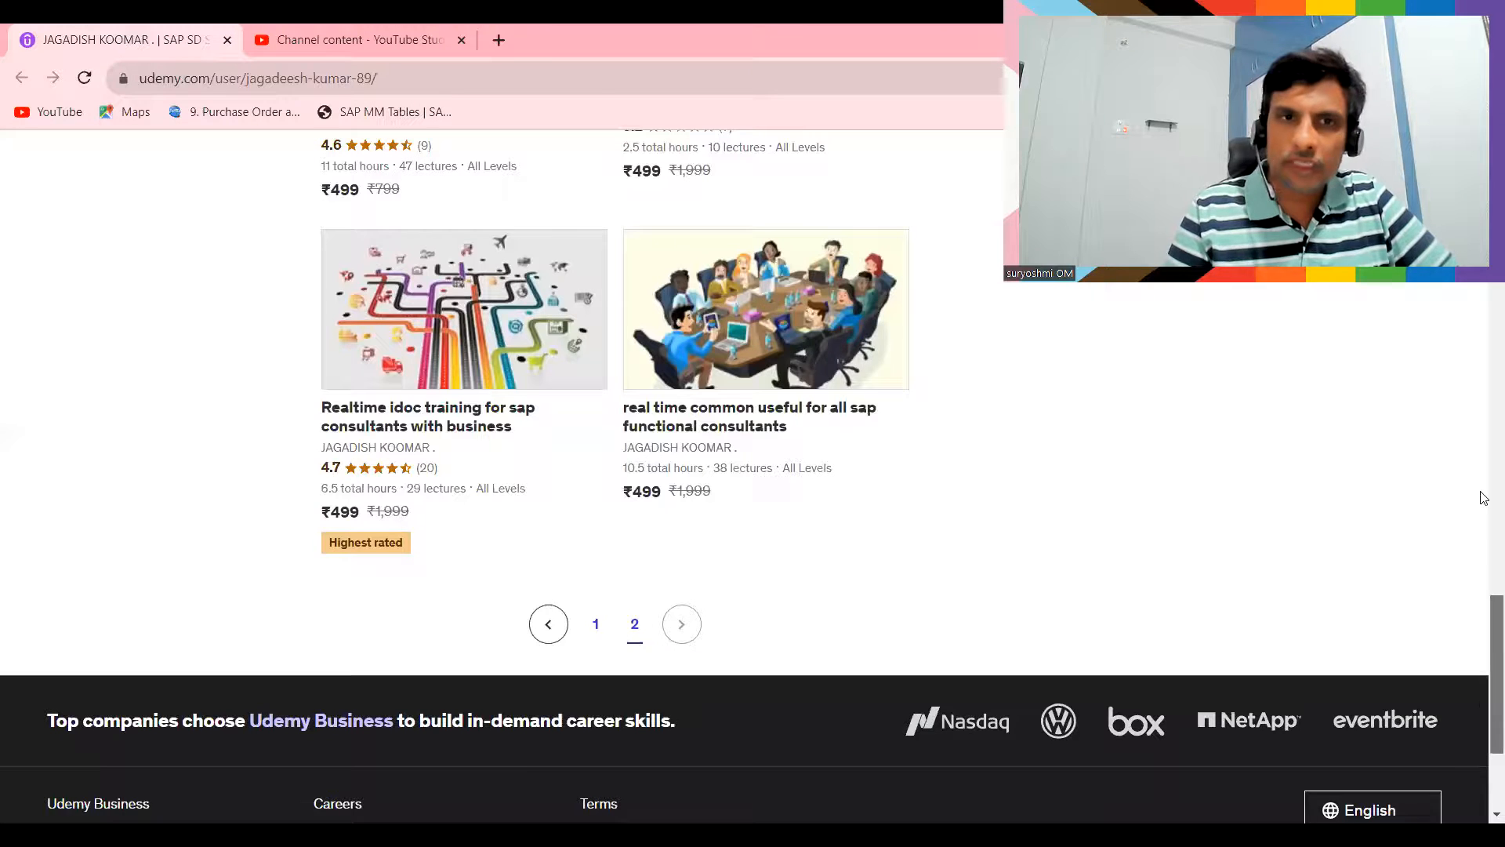
pyautogui.scroll(10, 1484, 368)
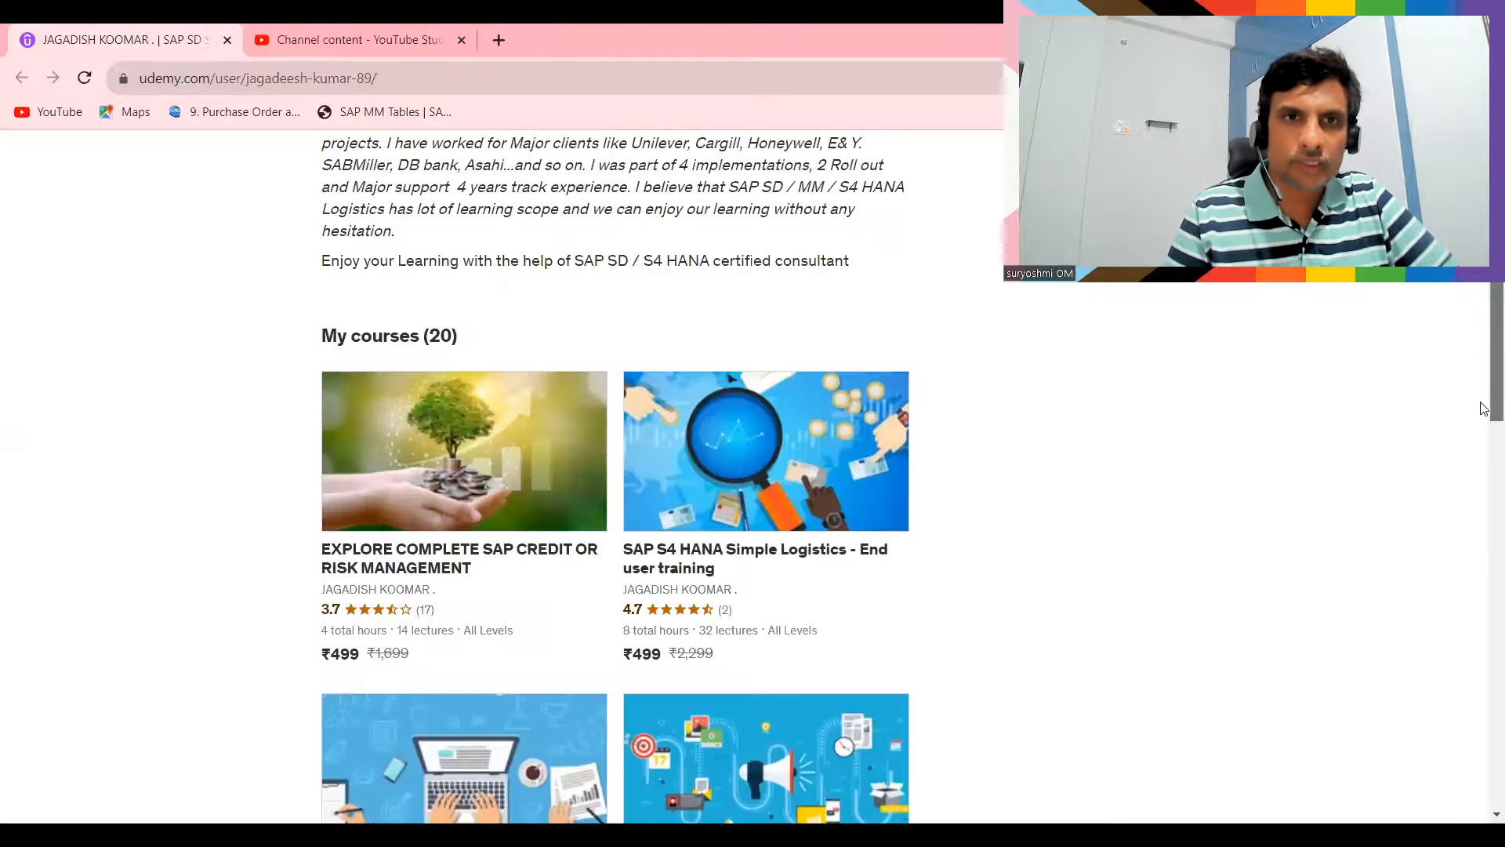
pyautogui.scroll(-14, 1484, 408)
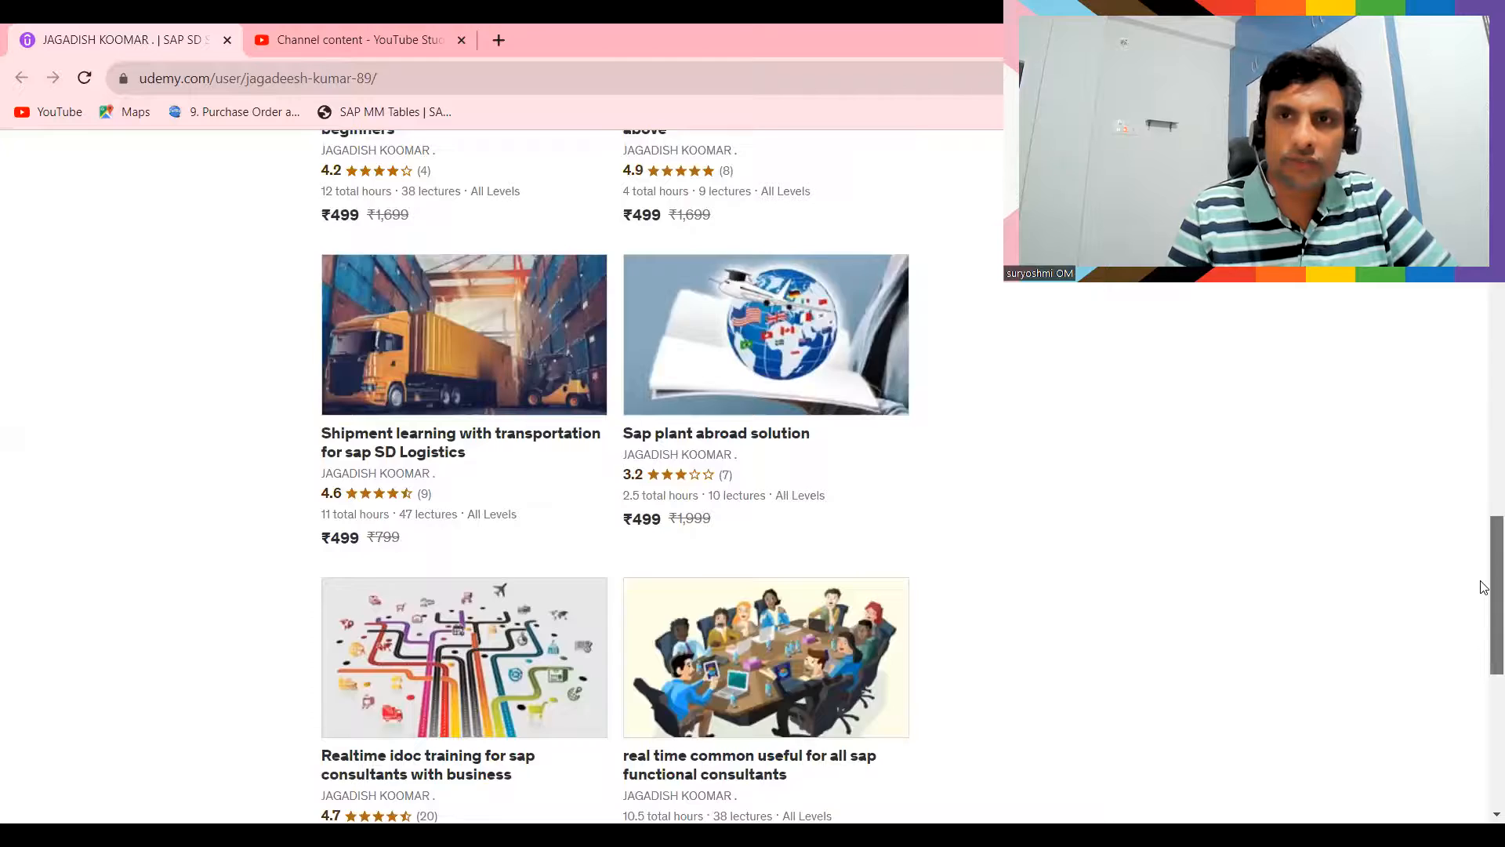
pyautogui.scroll(-6, 1484, 586)
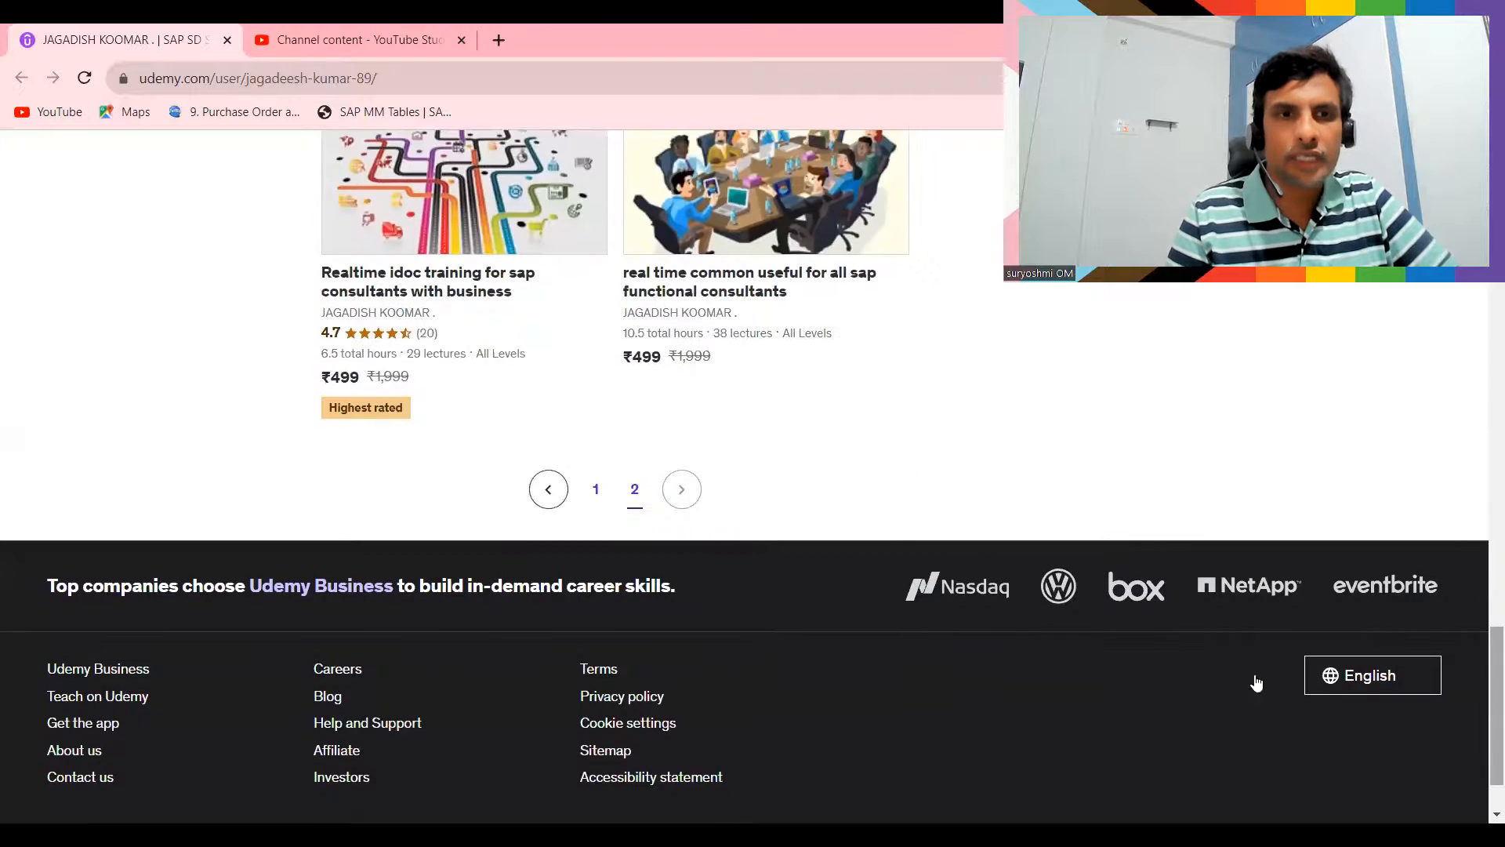
pyautogui.click(592, 481)
pyautogui.moveTo(1481, 668); pyautogui.dragTo(1456, 336)
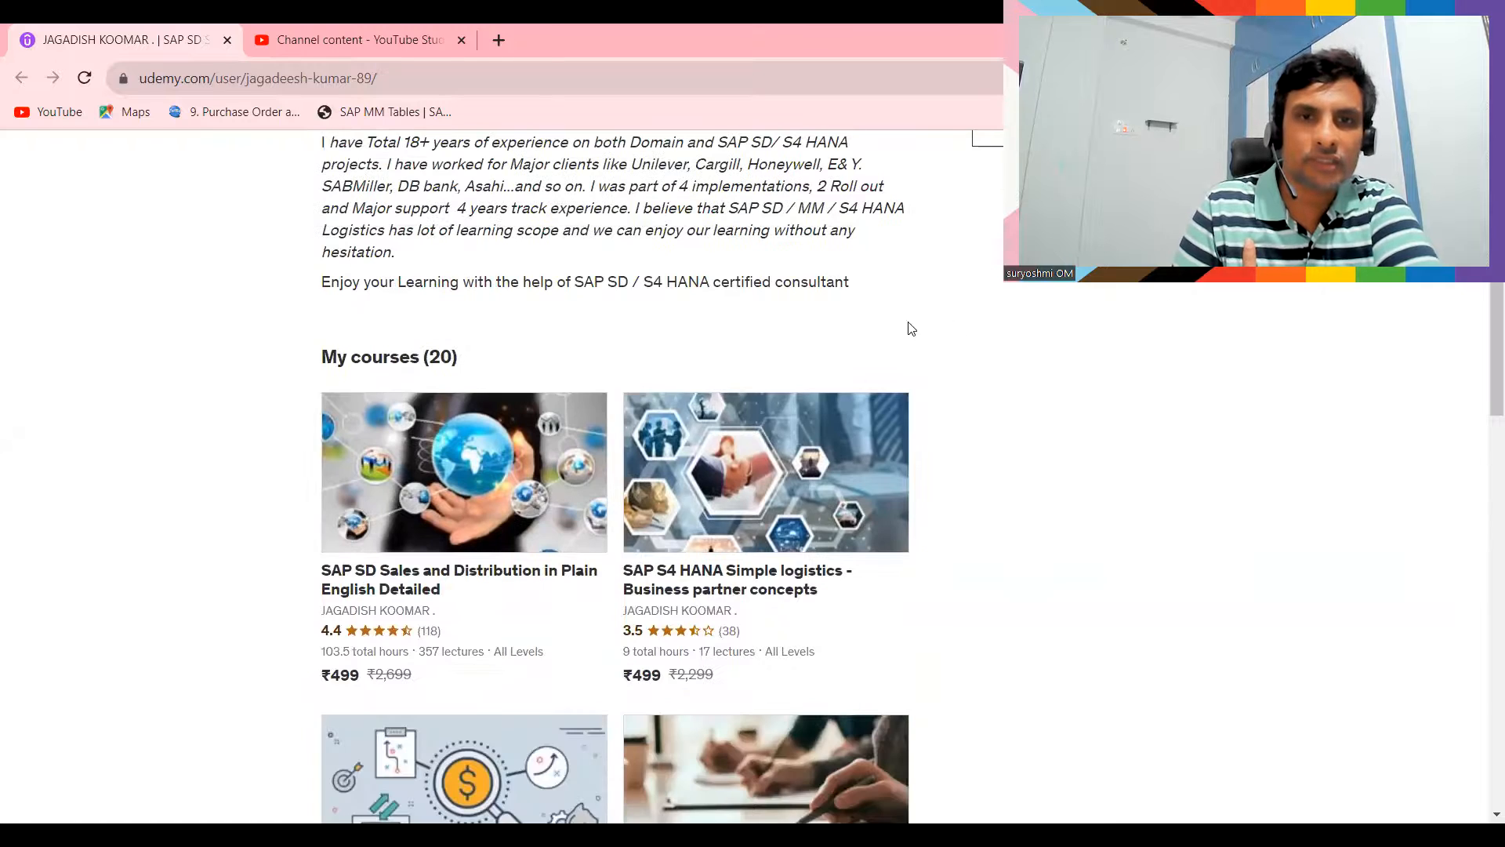